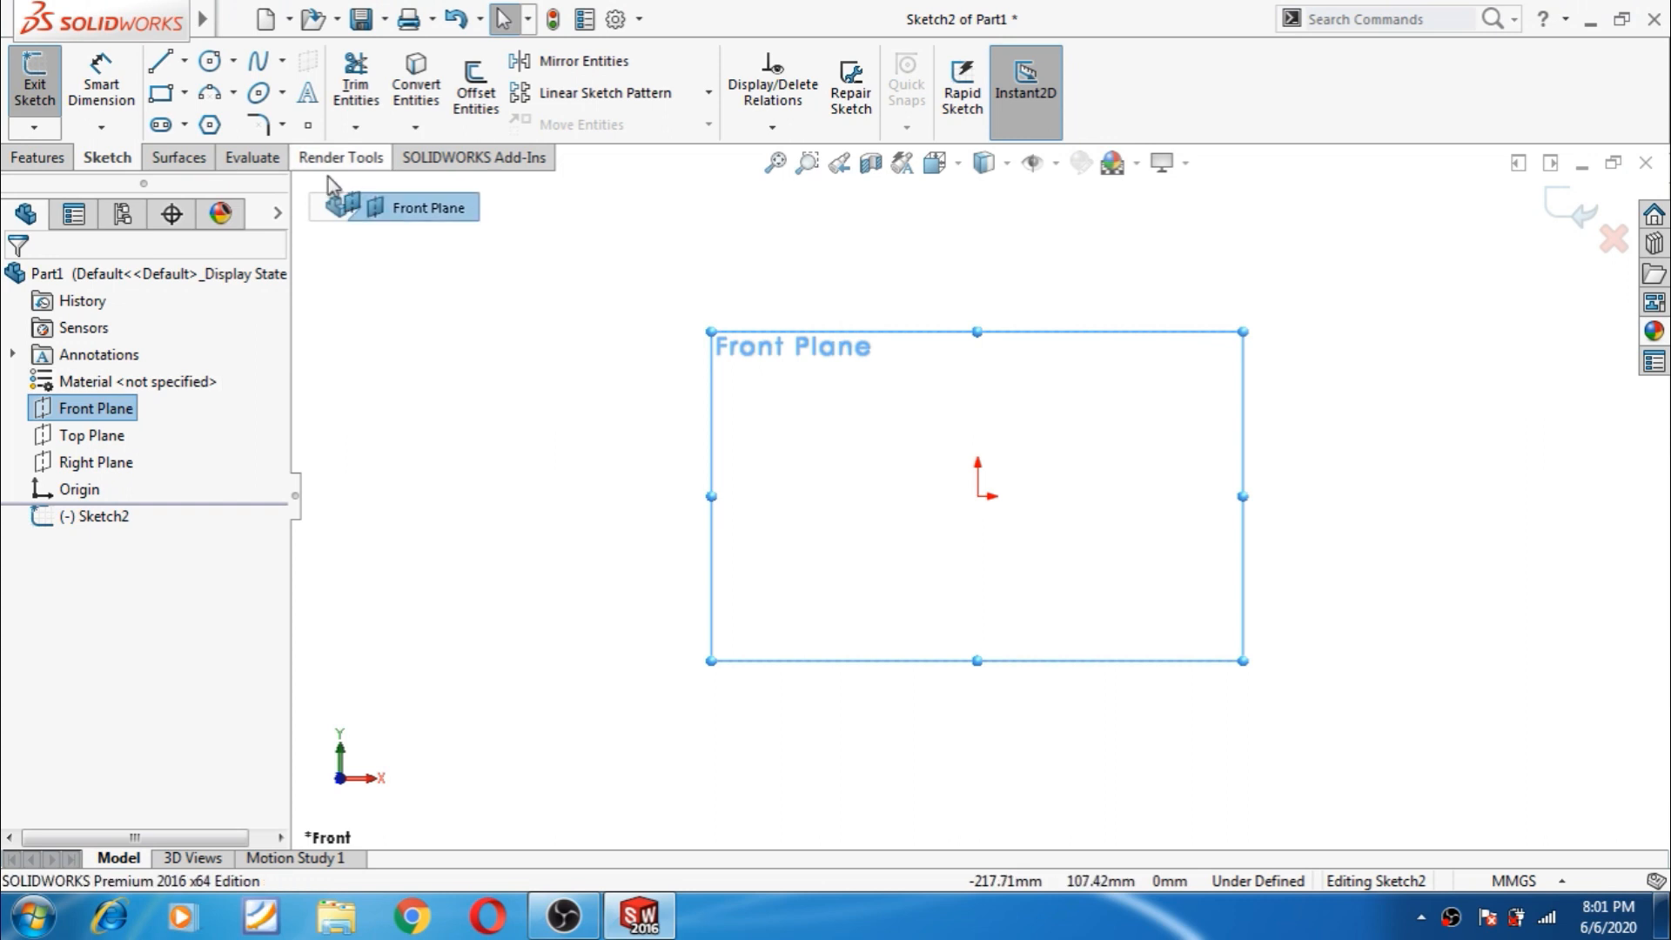
- Sketch two concentric circles centred on the origin, making the inner one about 175 mm in diameter
left_click(210, 61)
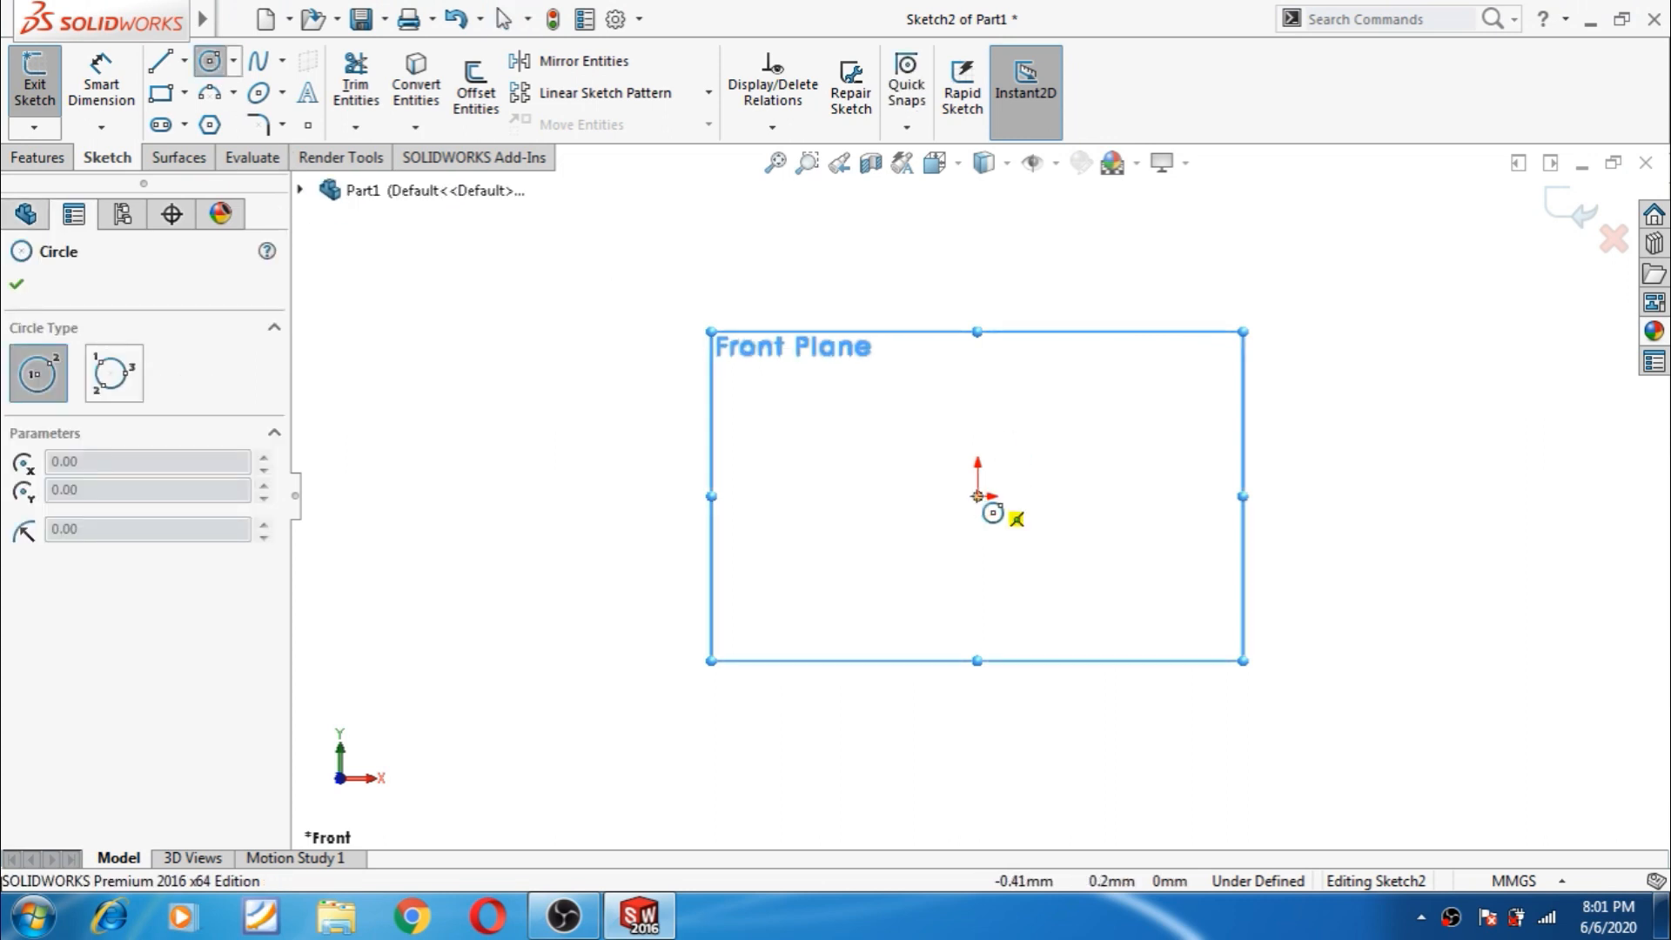
left_click(977, 496)
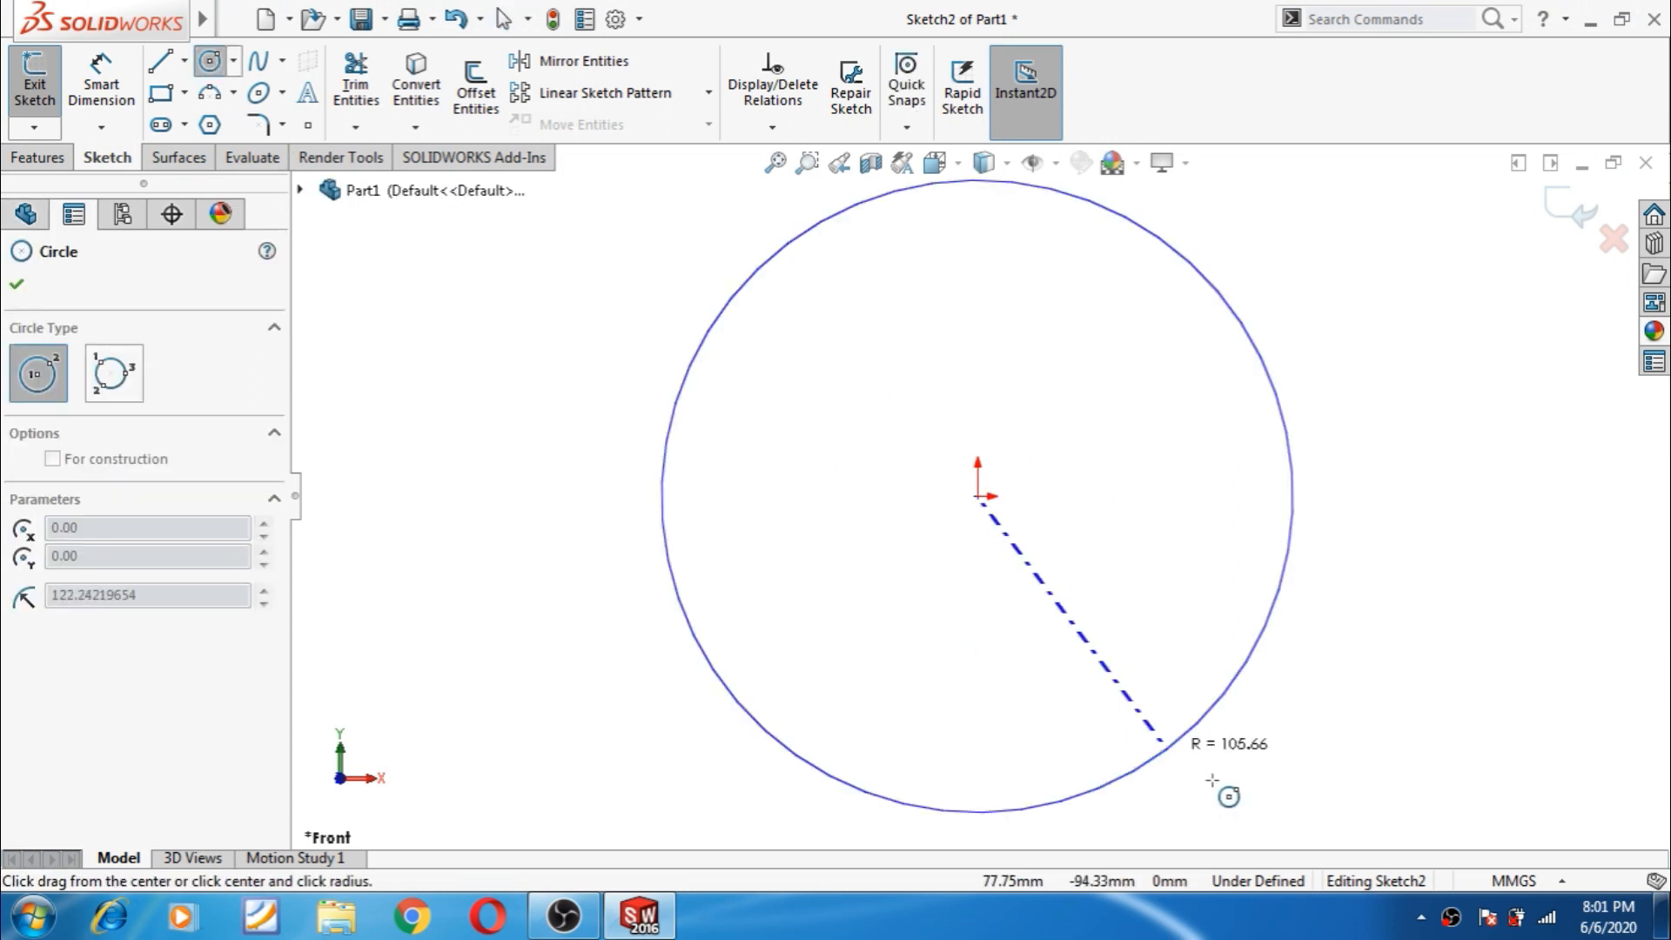
left_click(1194, 712)
left_click(978, 496)
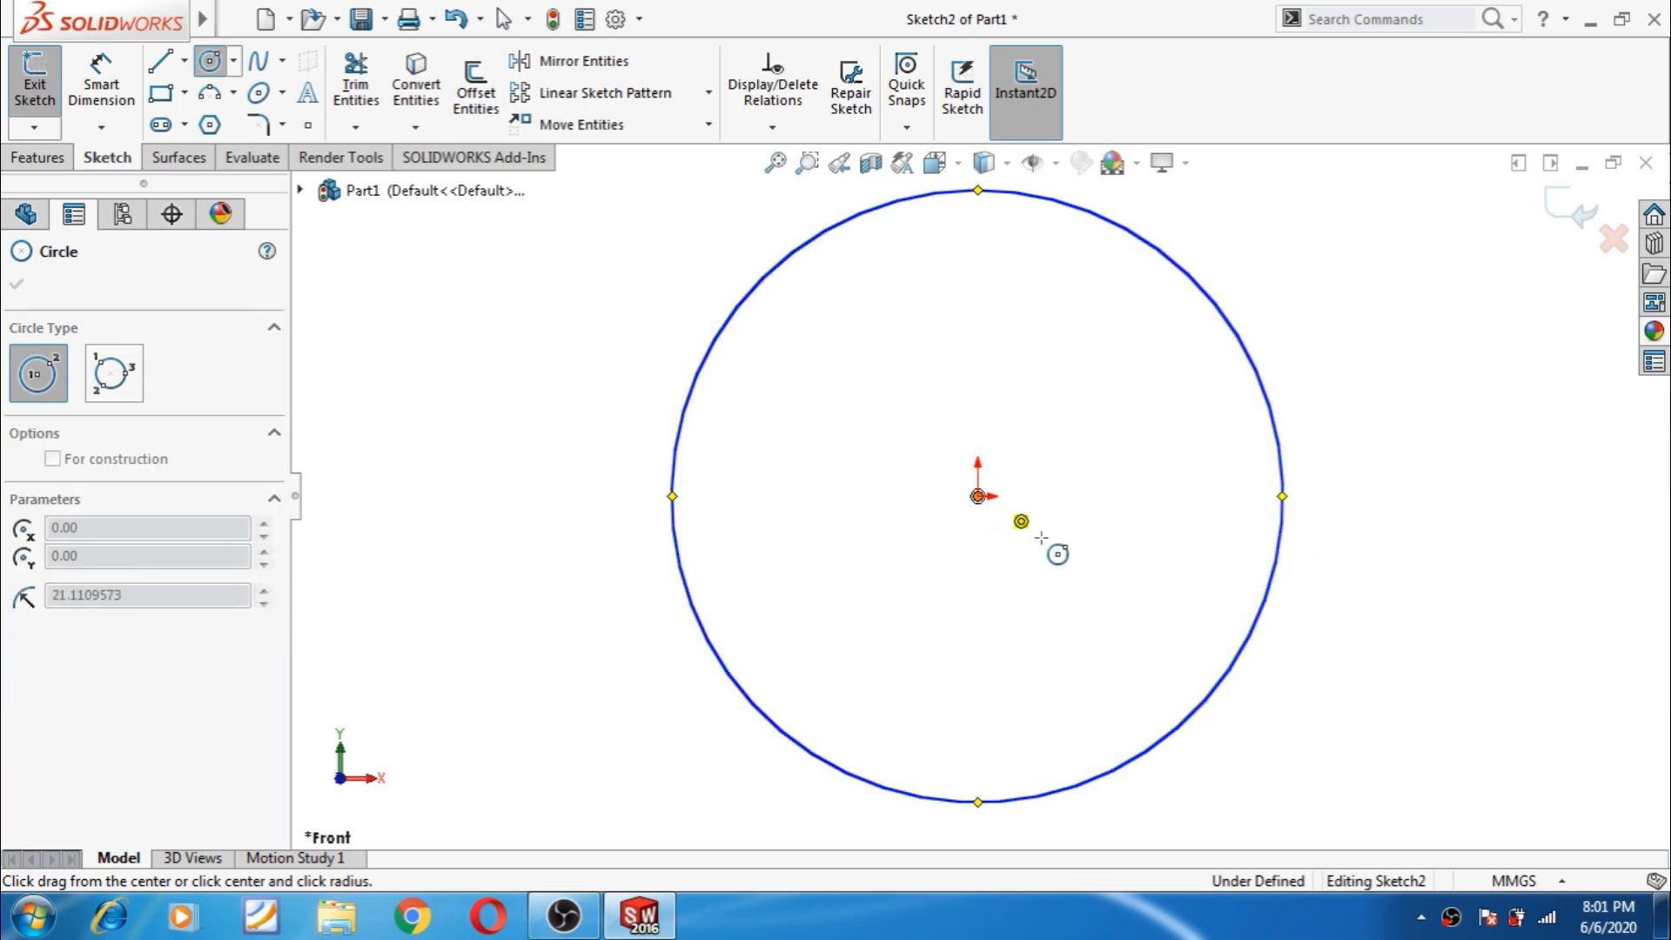
left_click(1191, 645)
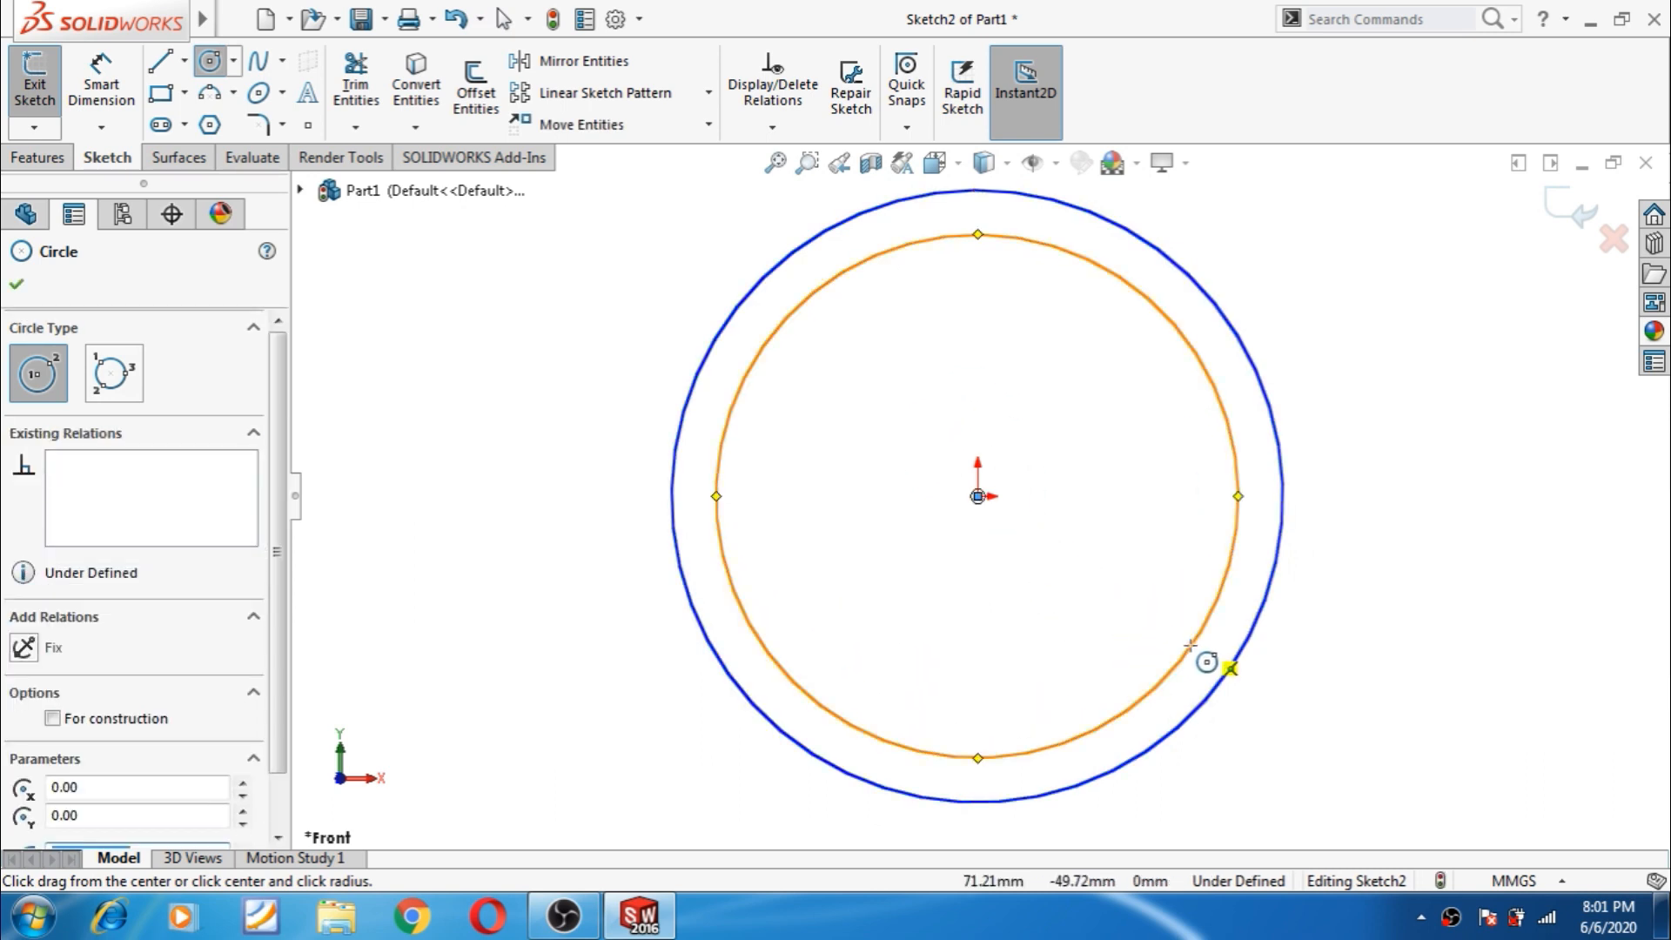
key("Escape")
- Dimension the inner circle's diameter to 83 mm and the outer circle's diameter to 87 mm
left_click(101, 83)
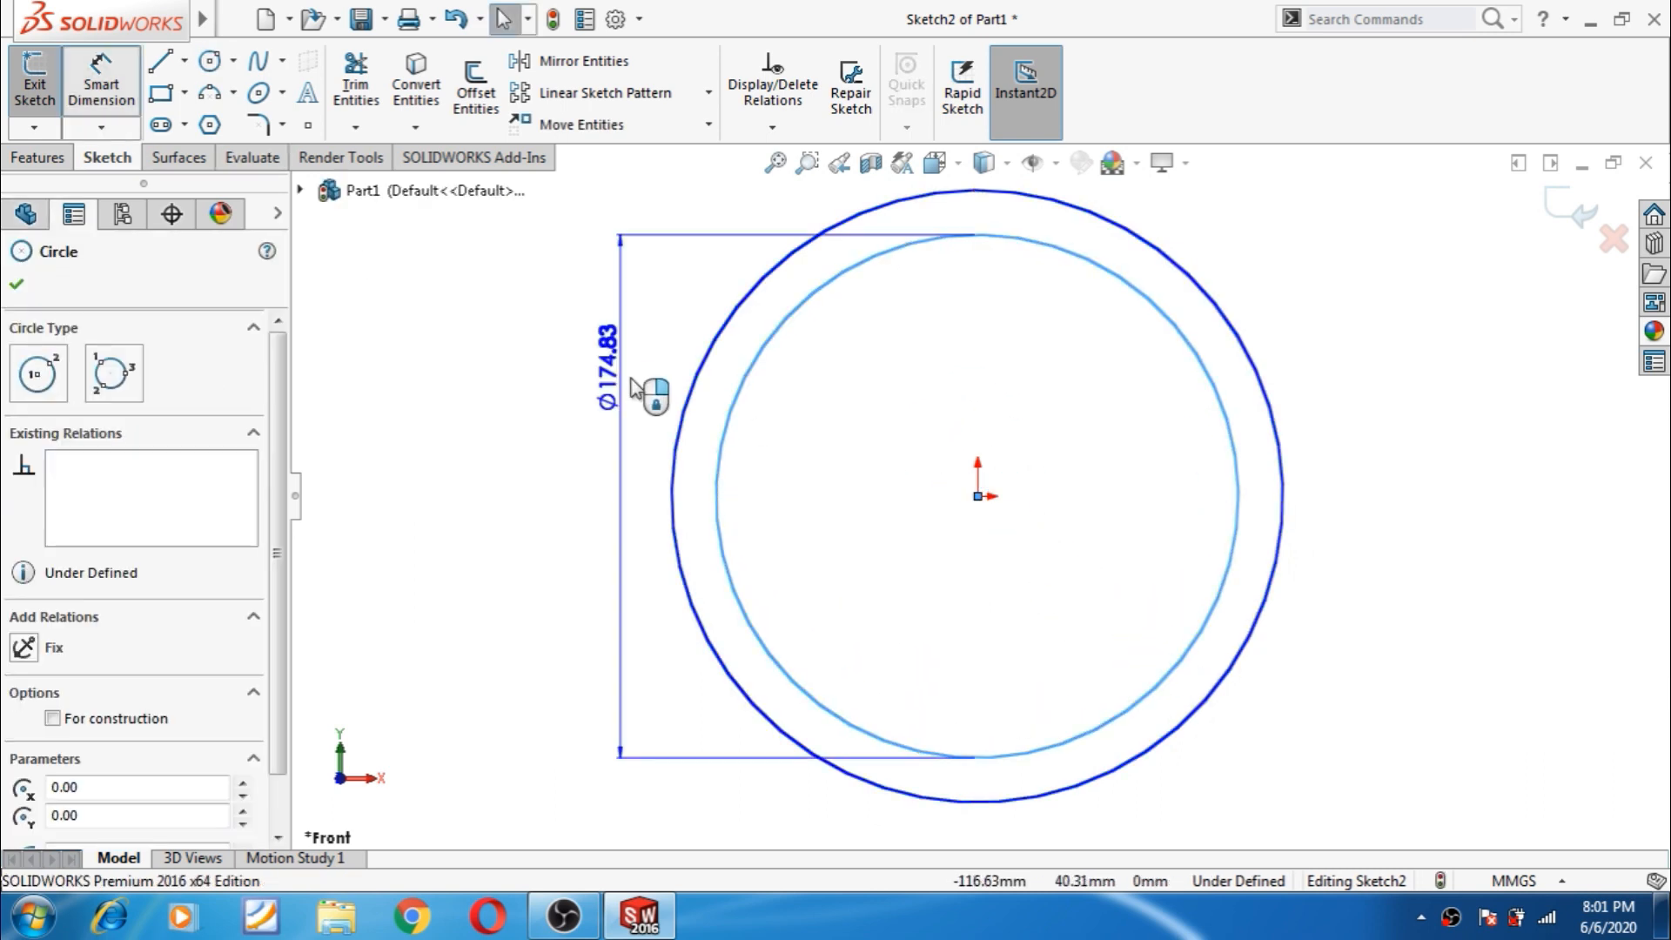
left_click(659, 418)
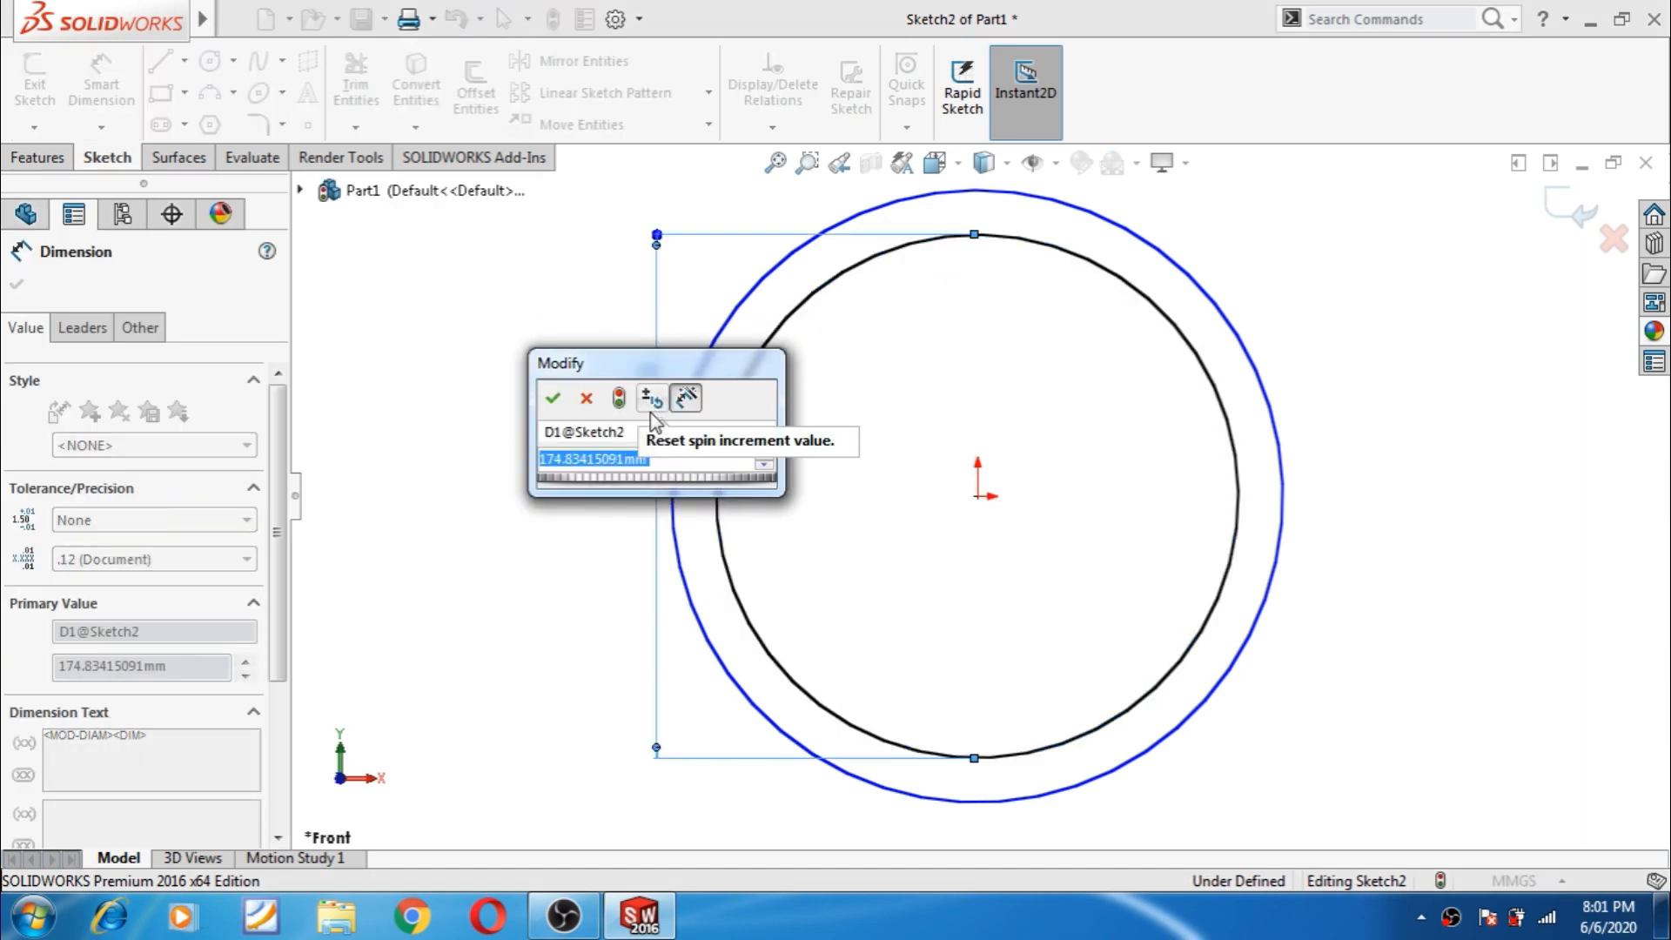
type("83")
key("Return")
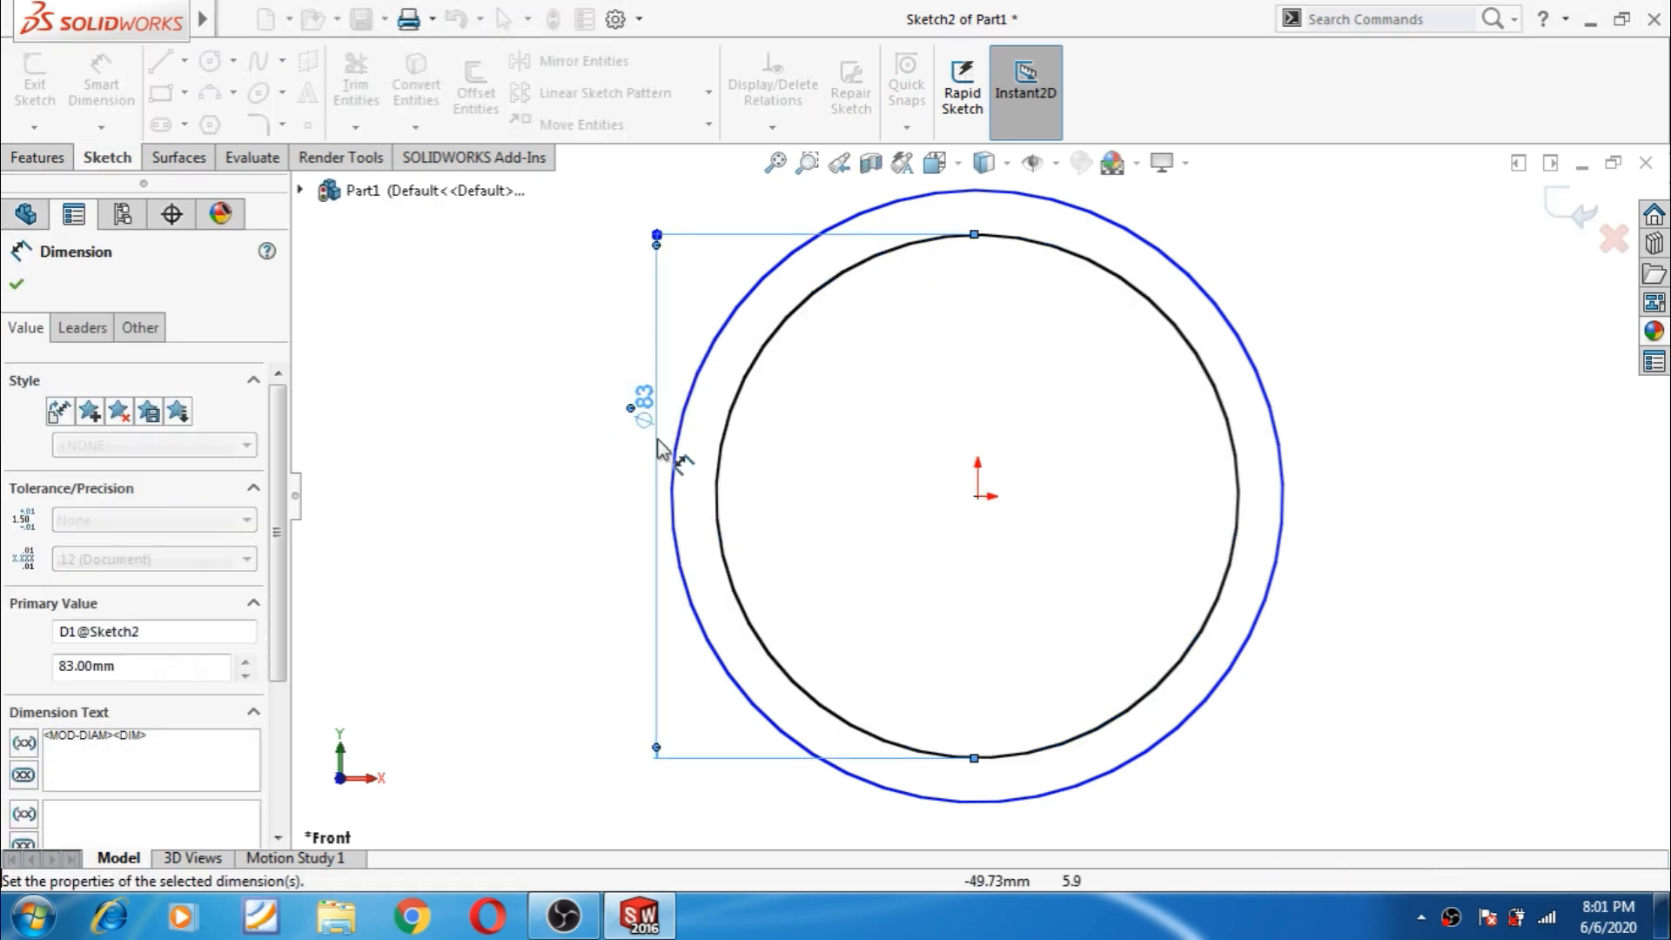
left_click(678, 467)
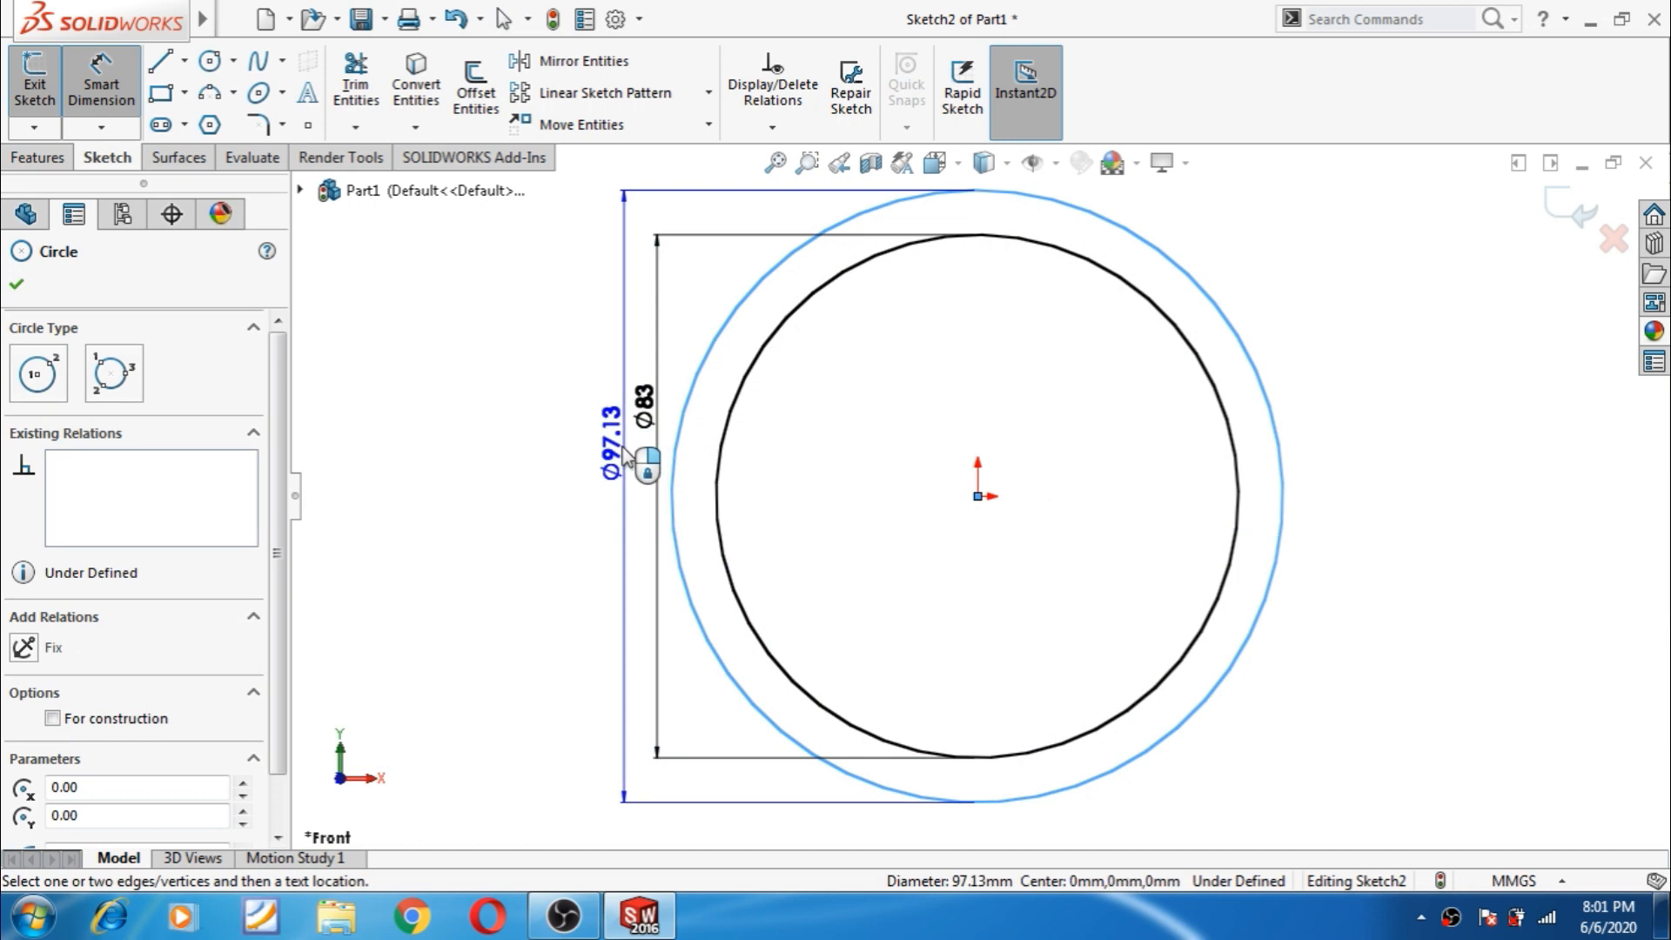
left_click(562, 448)
type("87")
key("Return")
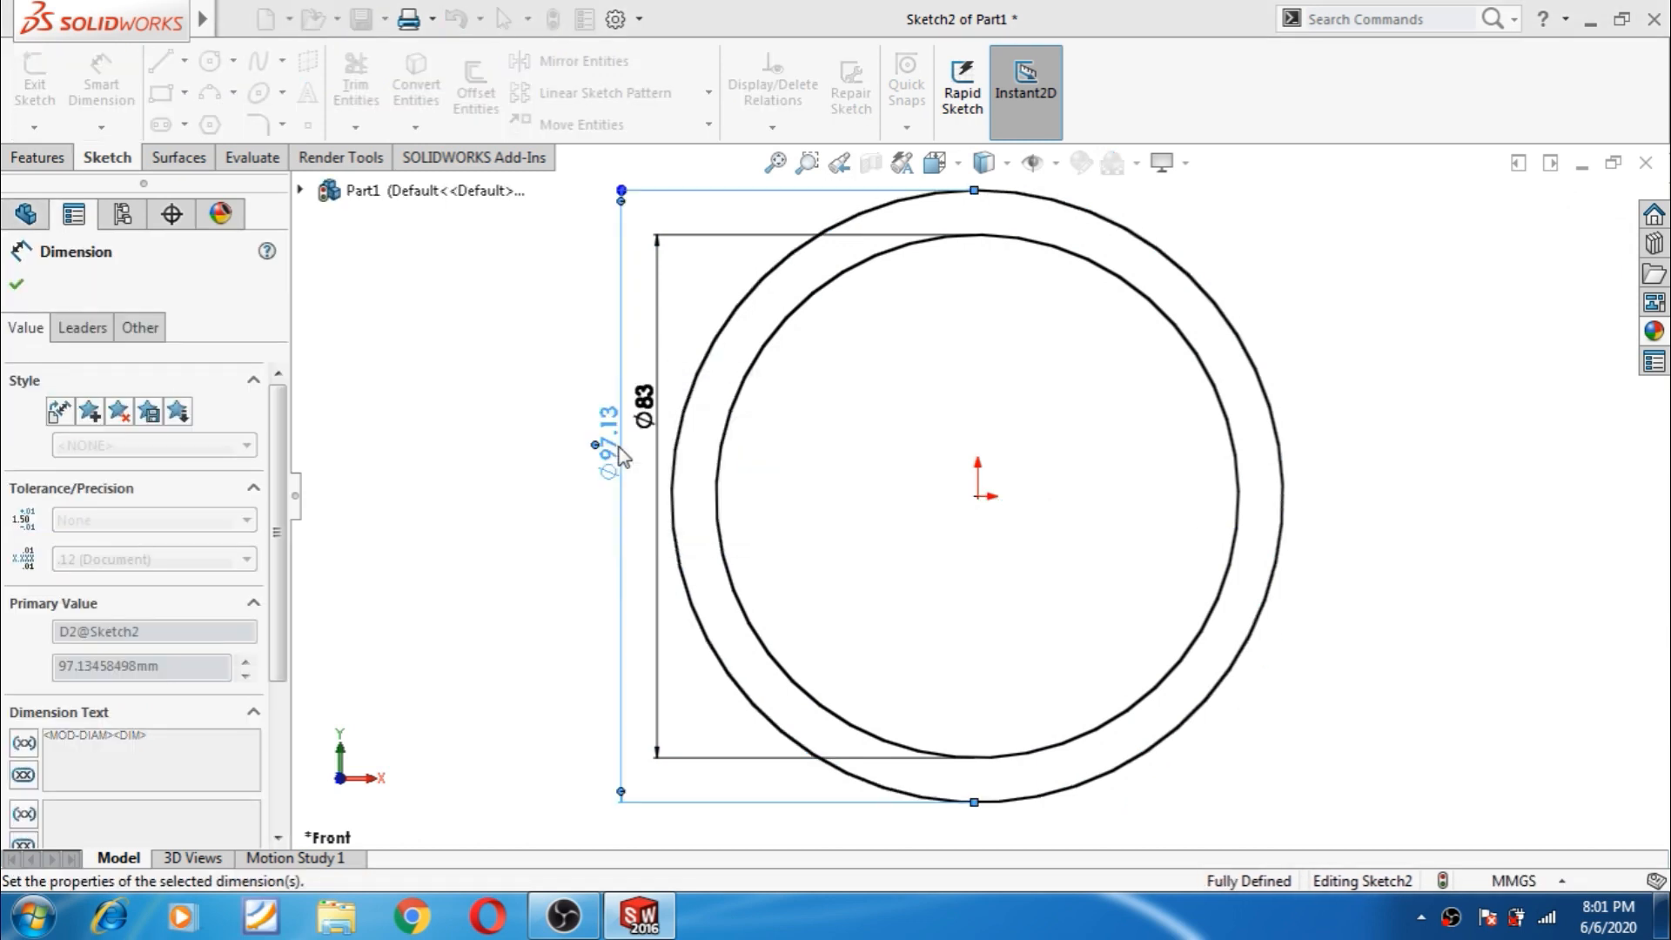
key("l")
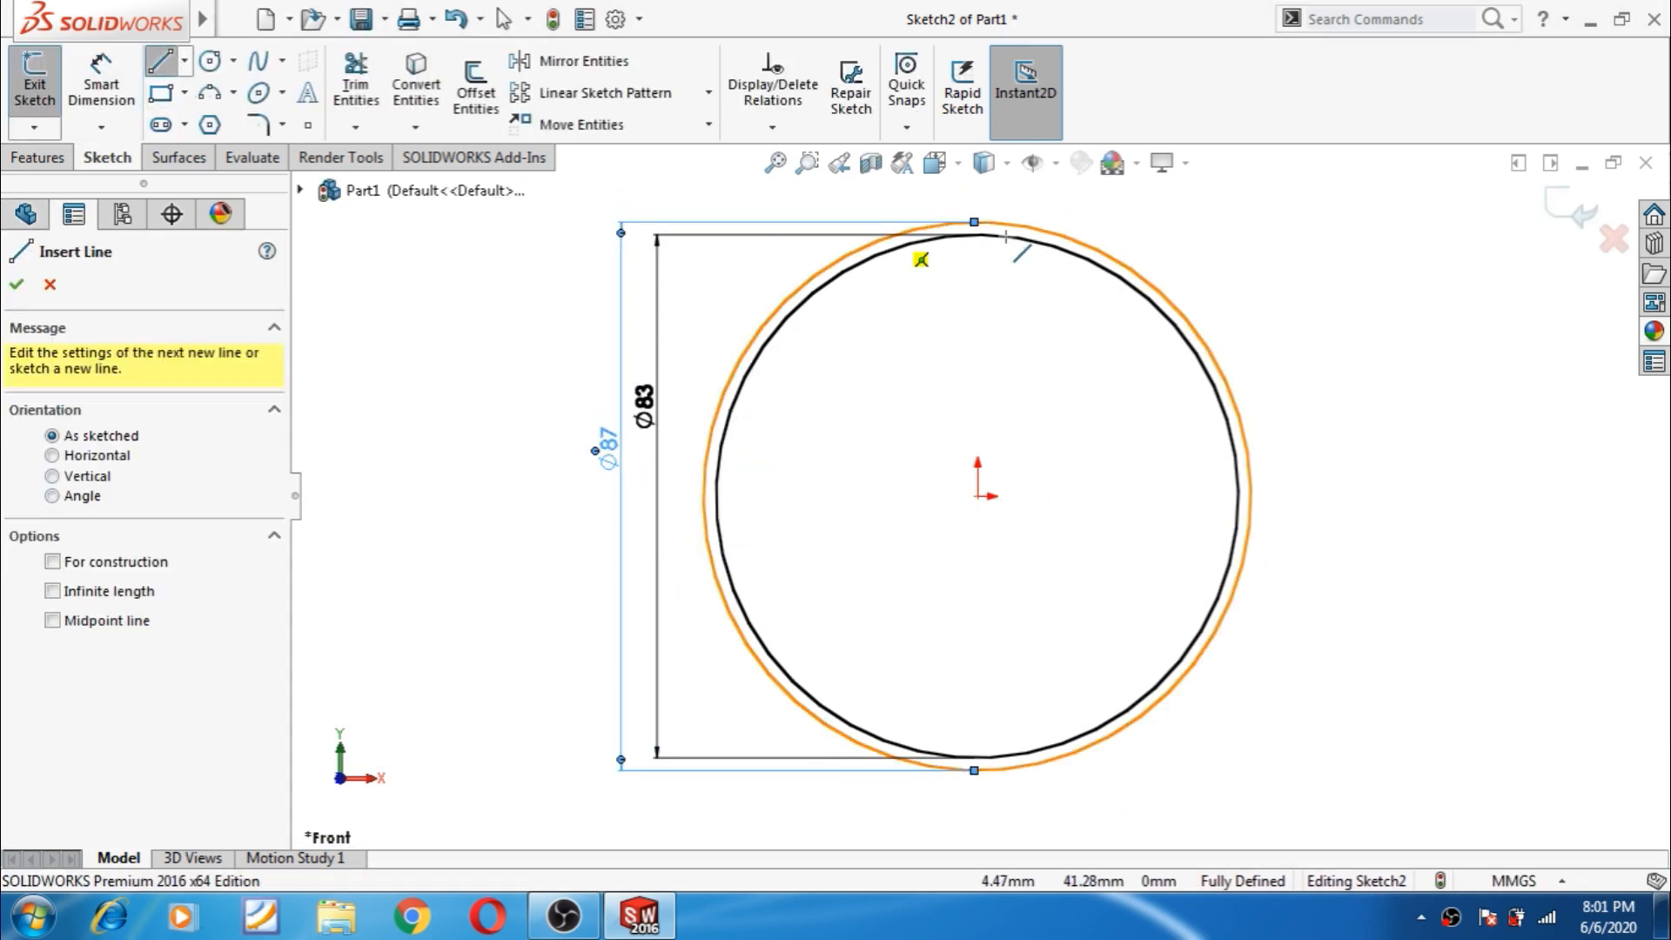
left_click_drag(977, 223, 980, 769)
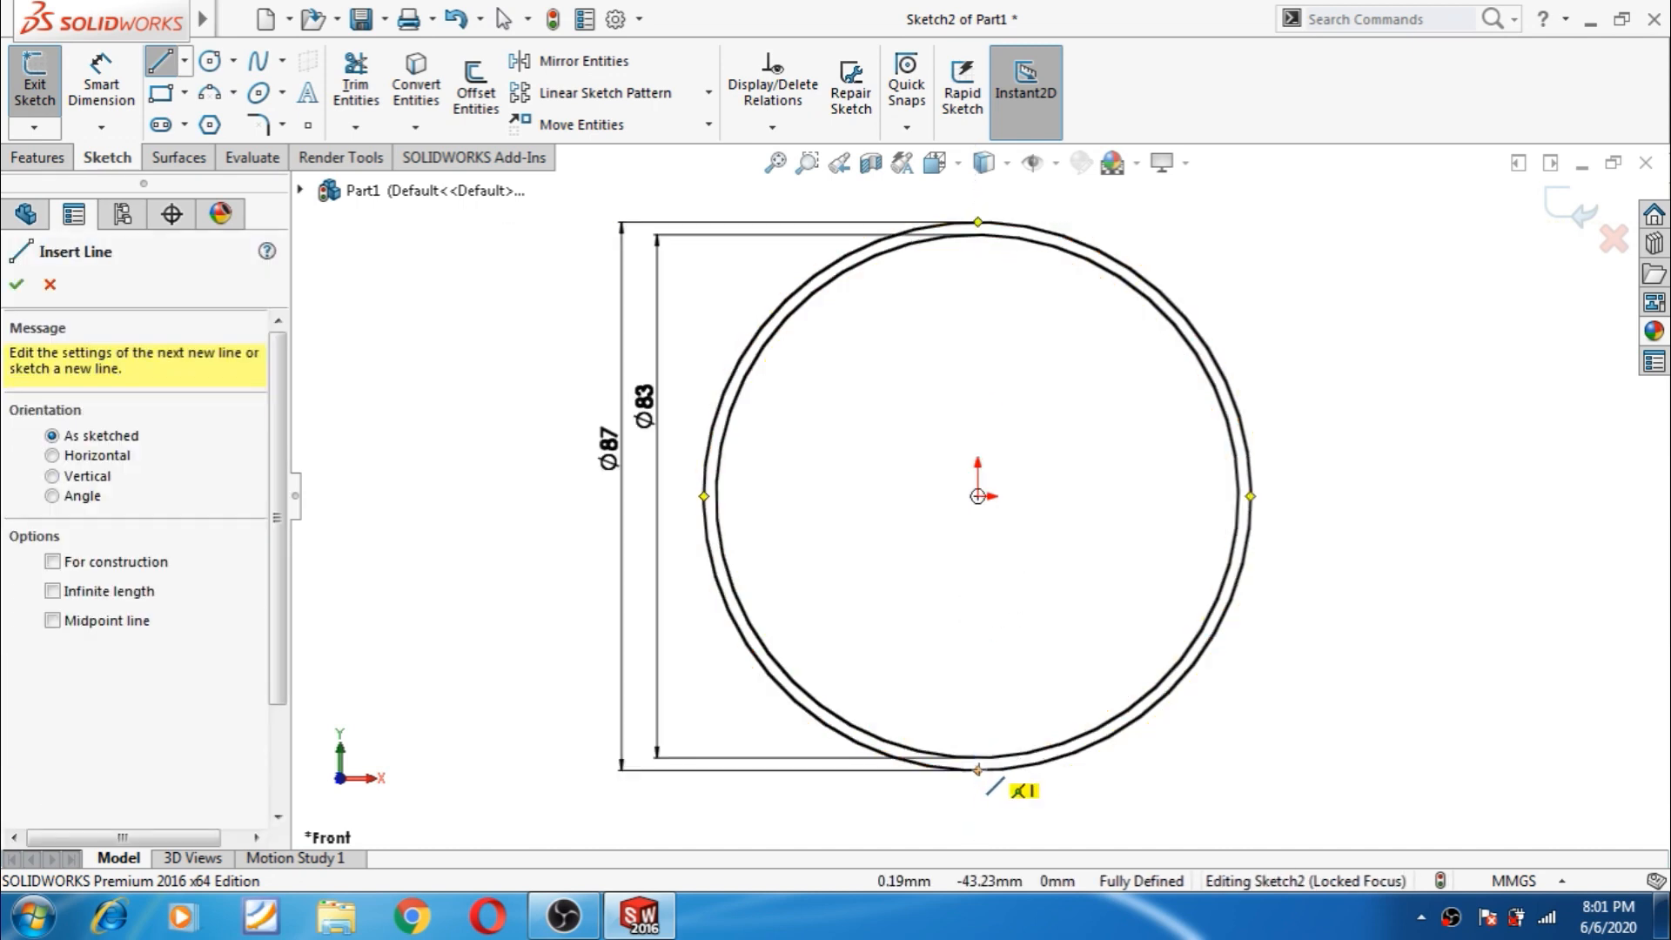
key("Escape")
- Draw a vertical line through the origin, spanning the outer circle from its top to its bottom quadrant point
left_click(160, 60)
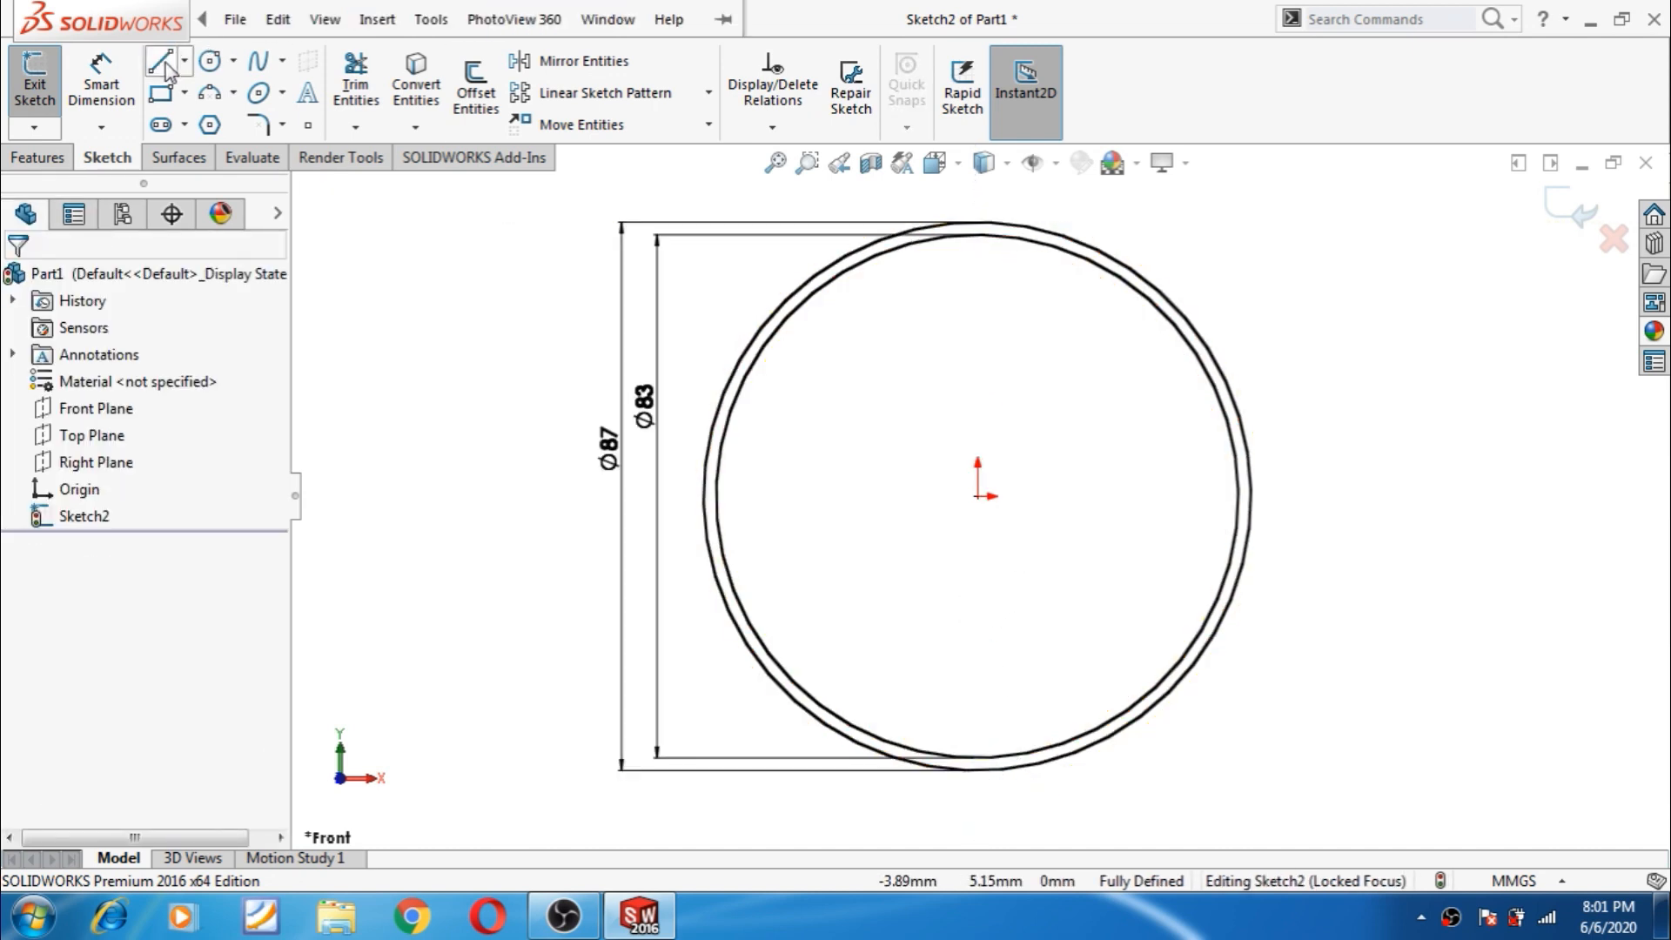
left_click_drag(978, 223, 977, 769)
key("Escape")
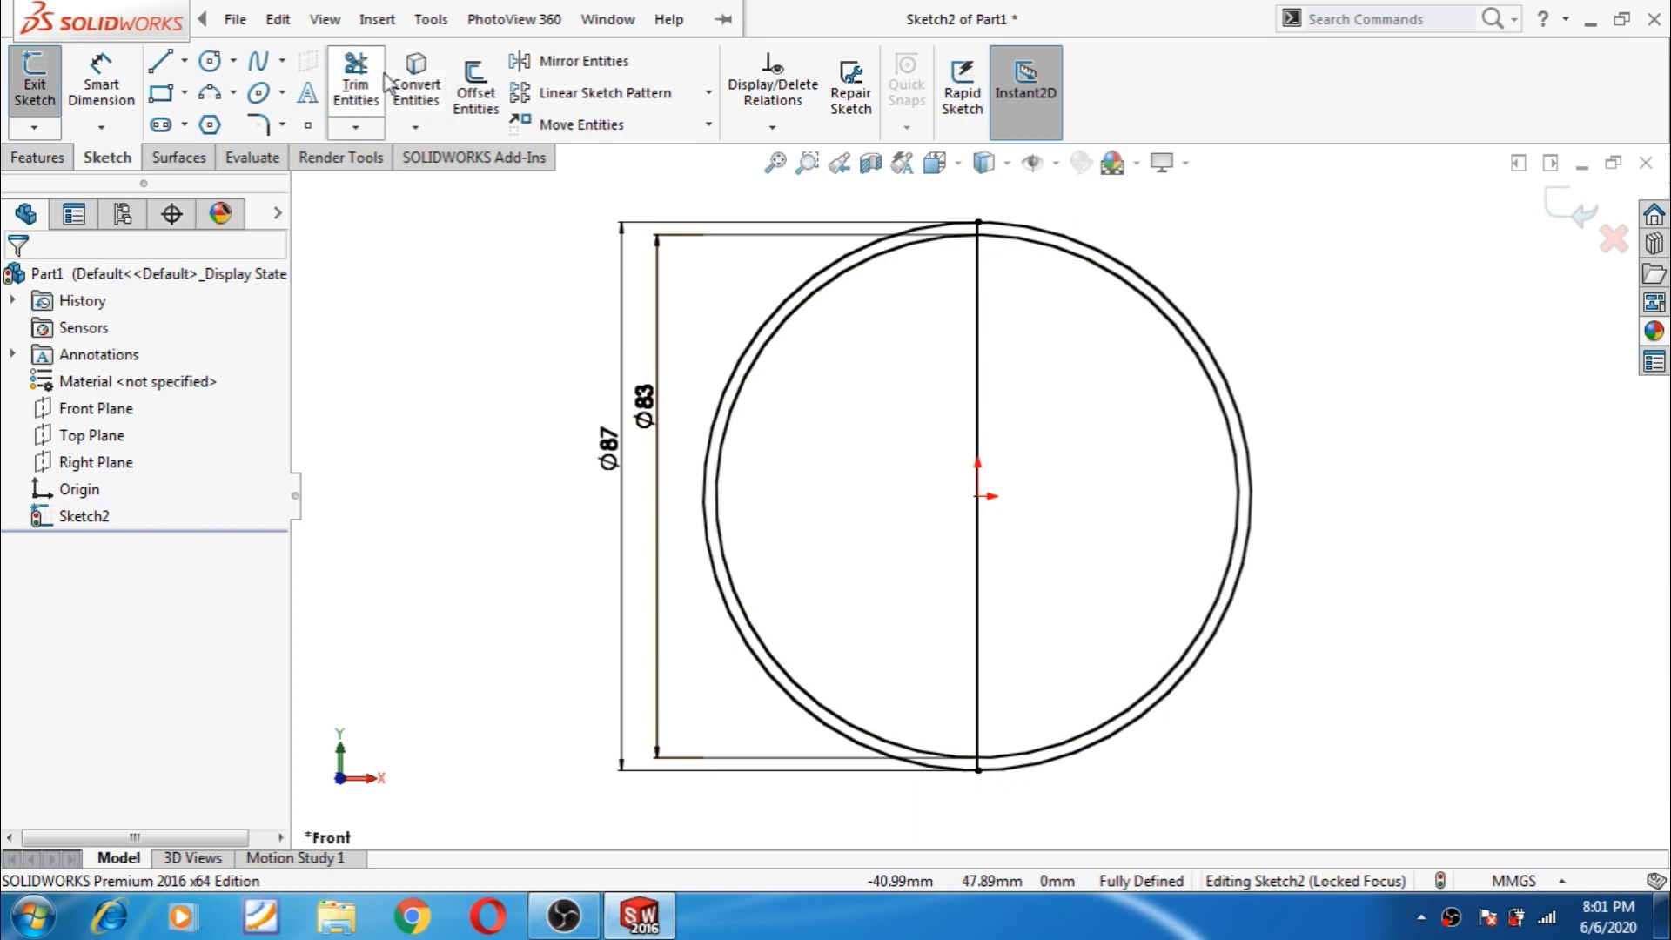
- Trim away the left halves of both circles and the part of the vertical line inside the inner circle
left_click(356, 83)
mouse_move(747, 284)
left_mouse_down()
mouse_move(809, 350)
mouse_move(986, 451)
left_mouse_up()
left_click(16, 283)
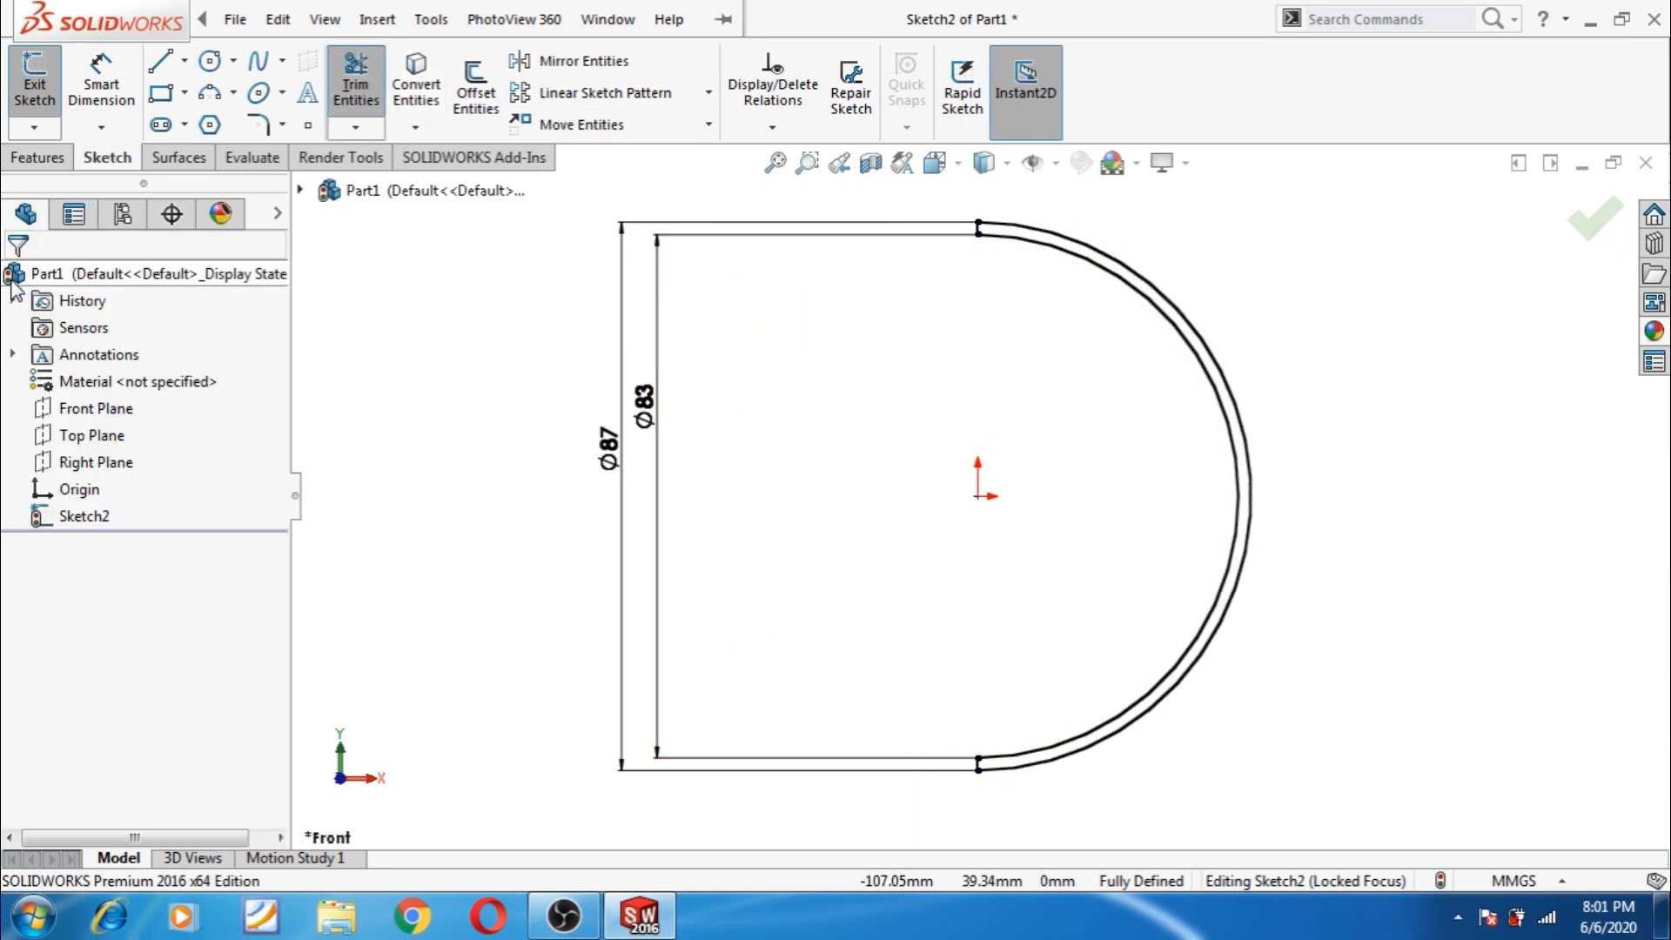
- Revolve the half-ring profile 180 degrees in the reversed direction, using the short upper vertical line as the axis
left_click(38, 158)
left_click(122, 91)
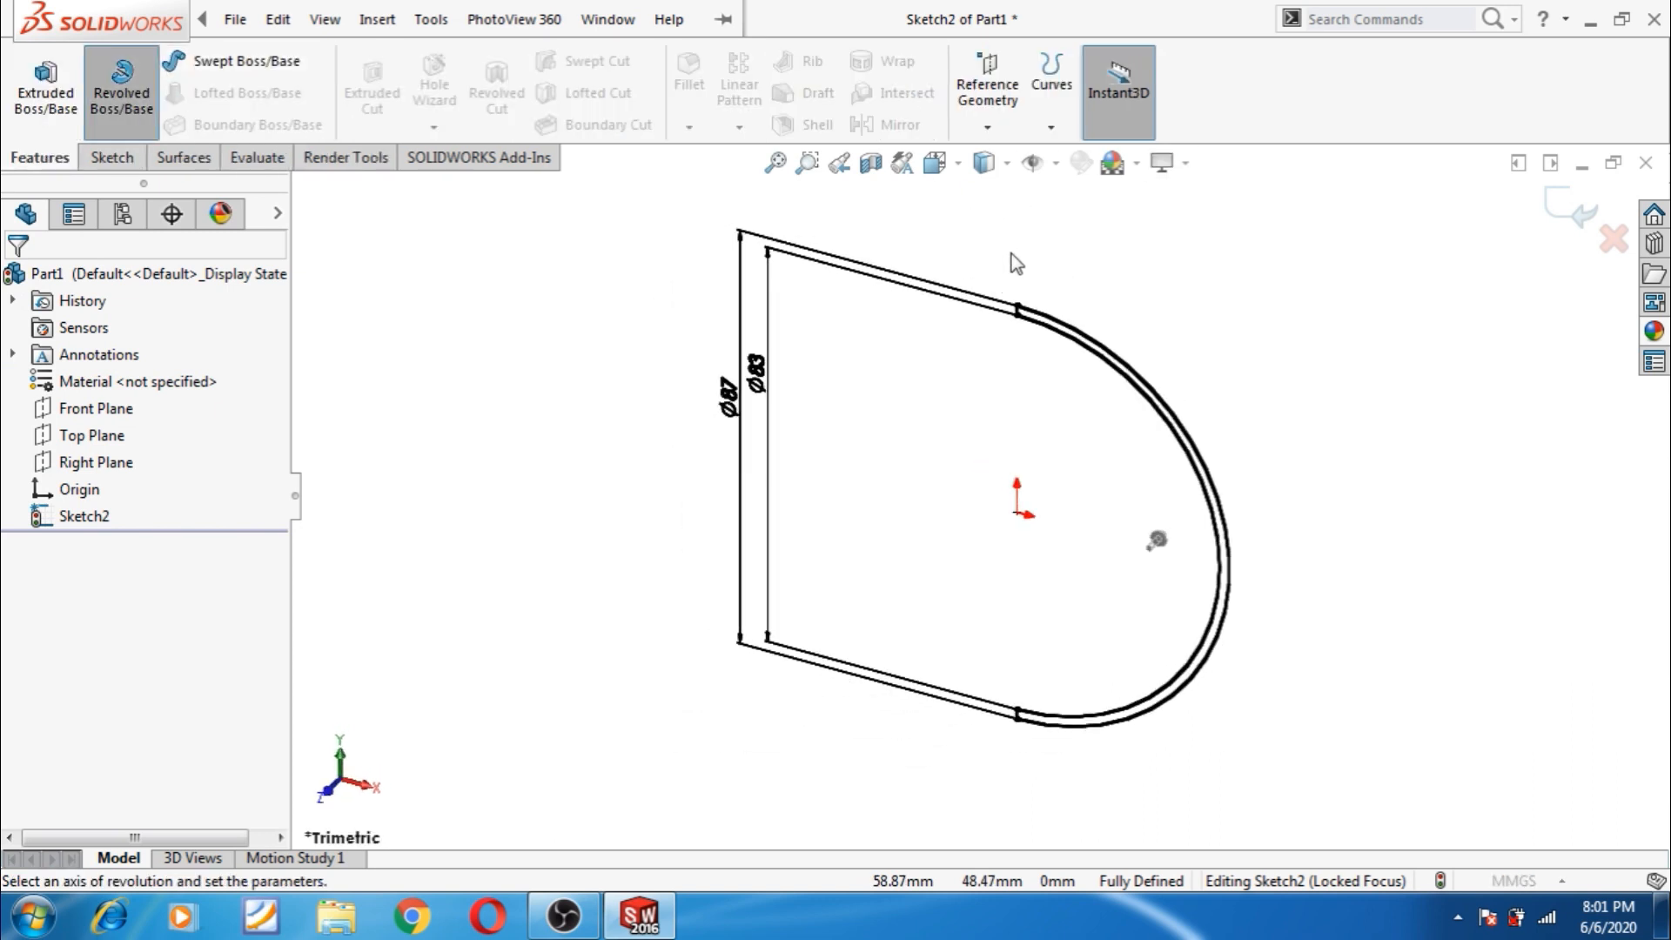
scroll(1014, 365, "down", 5)
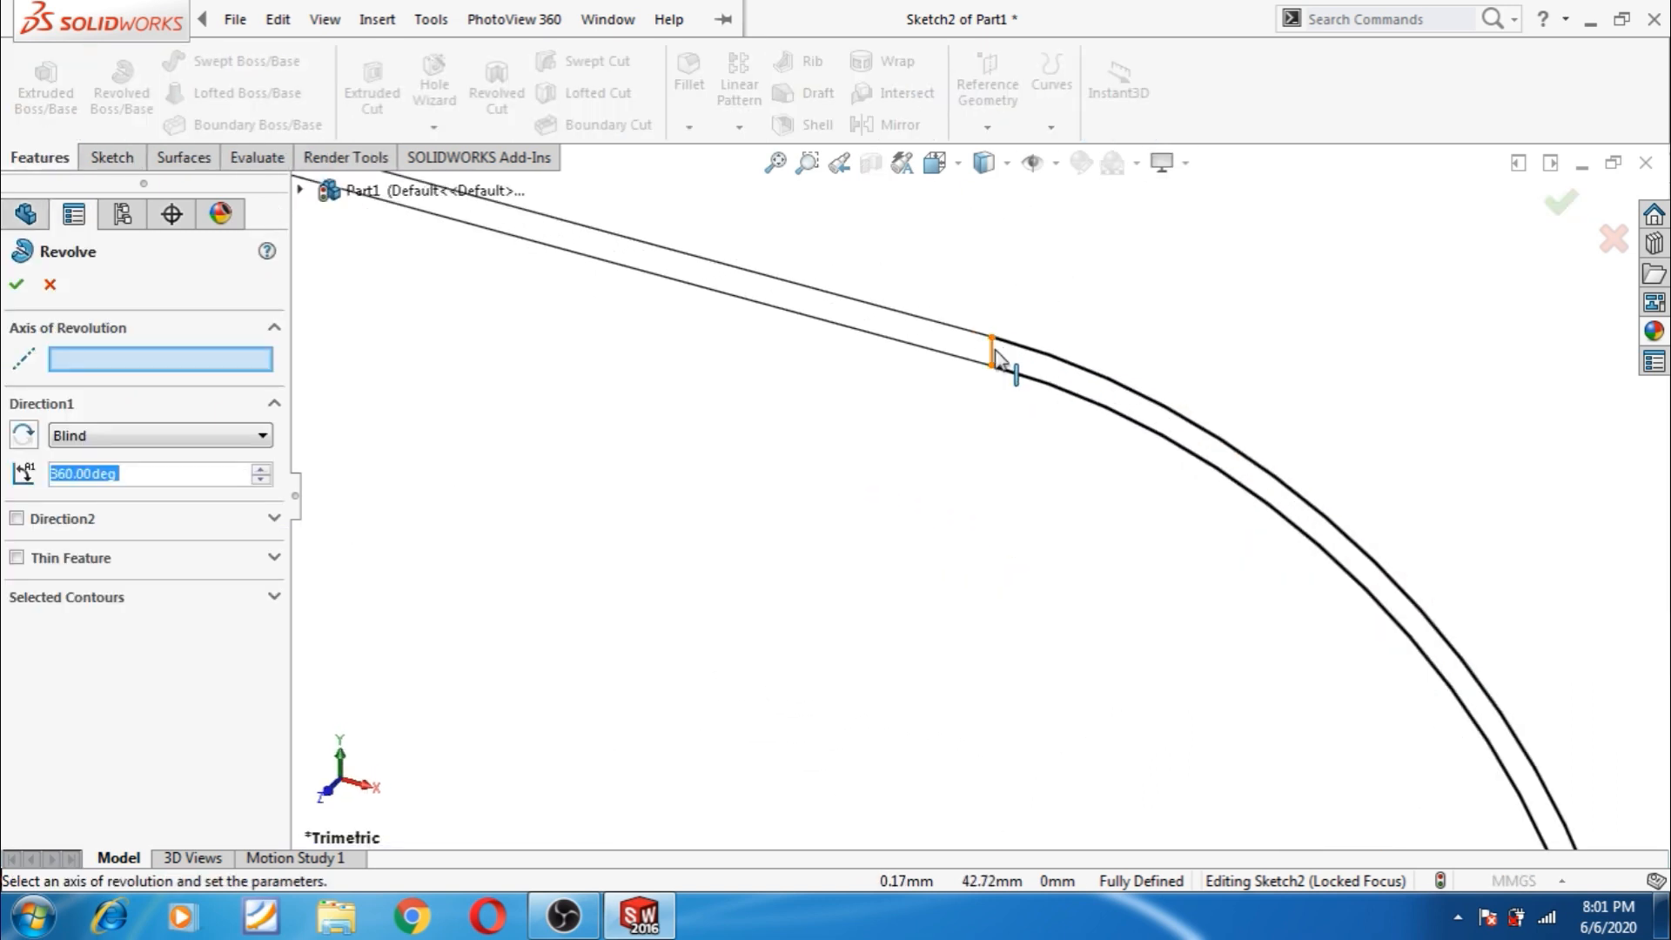
left_click(992, 352)
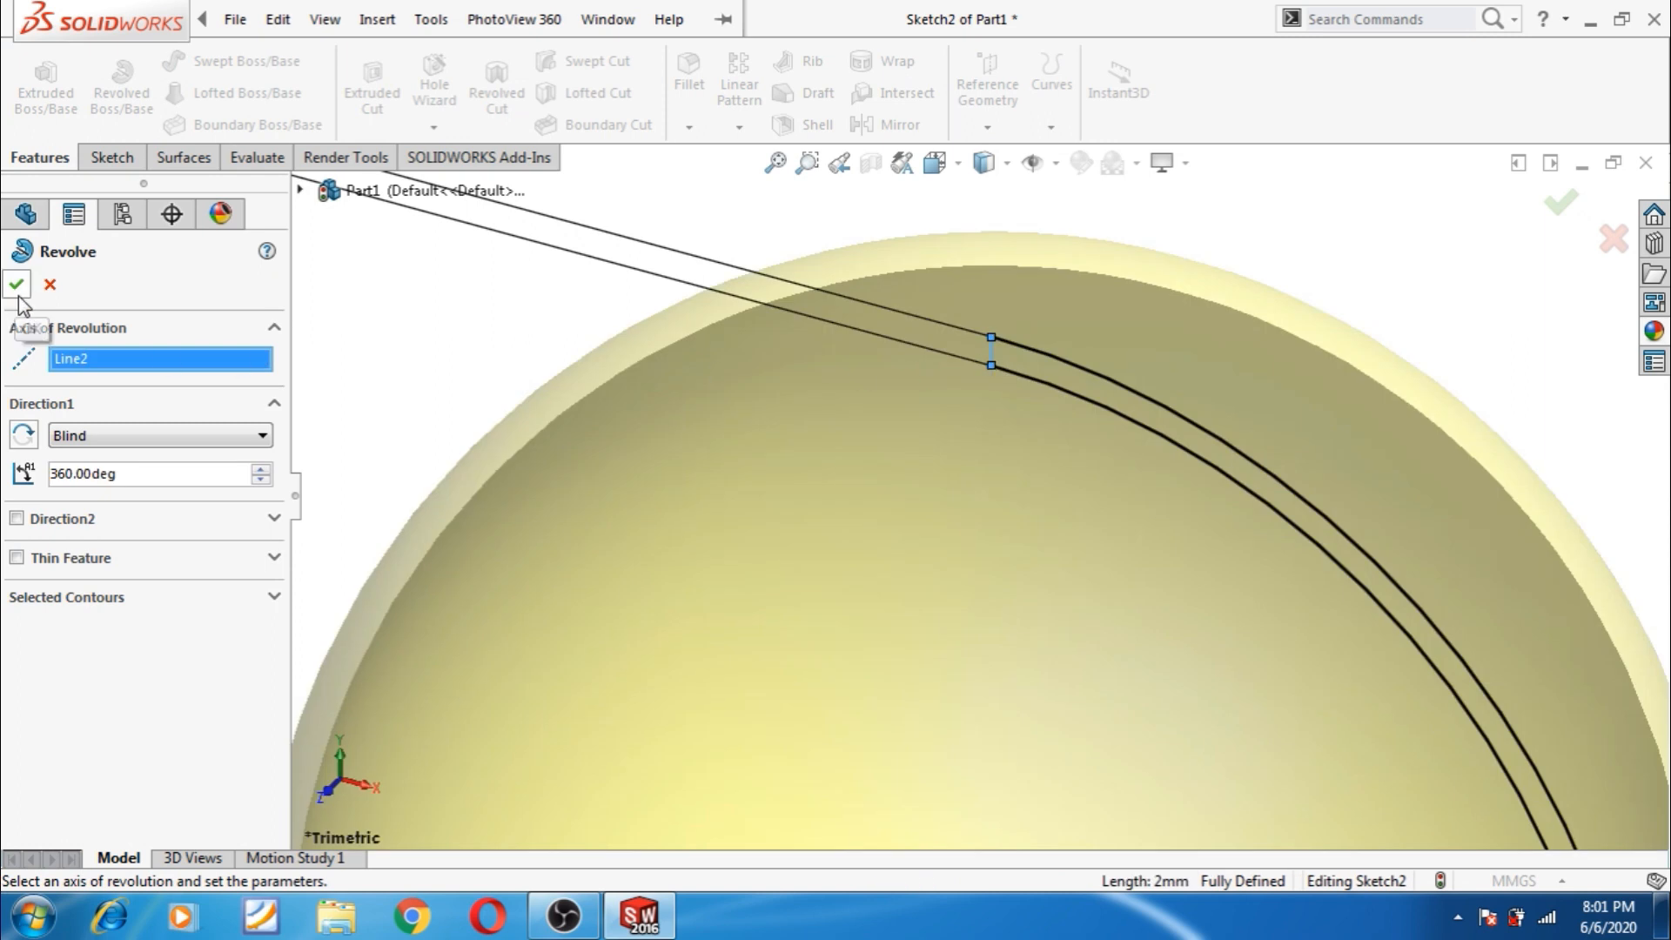
type("180")
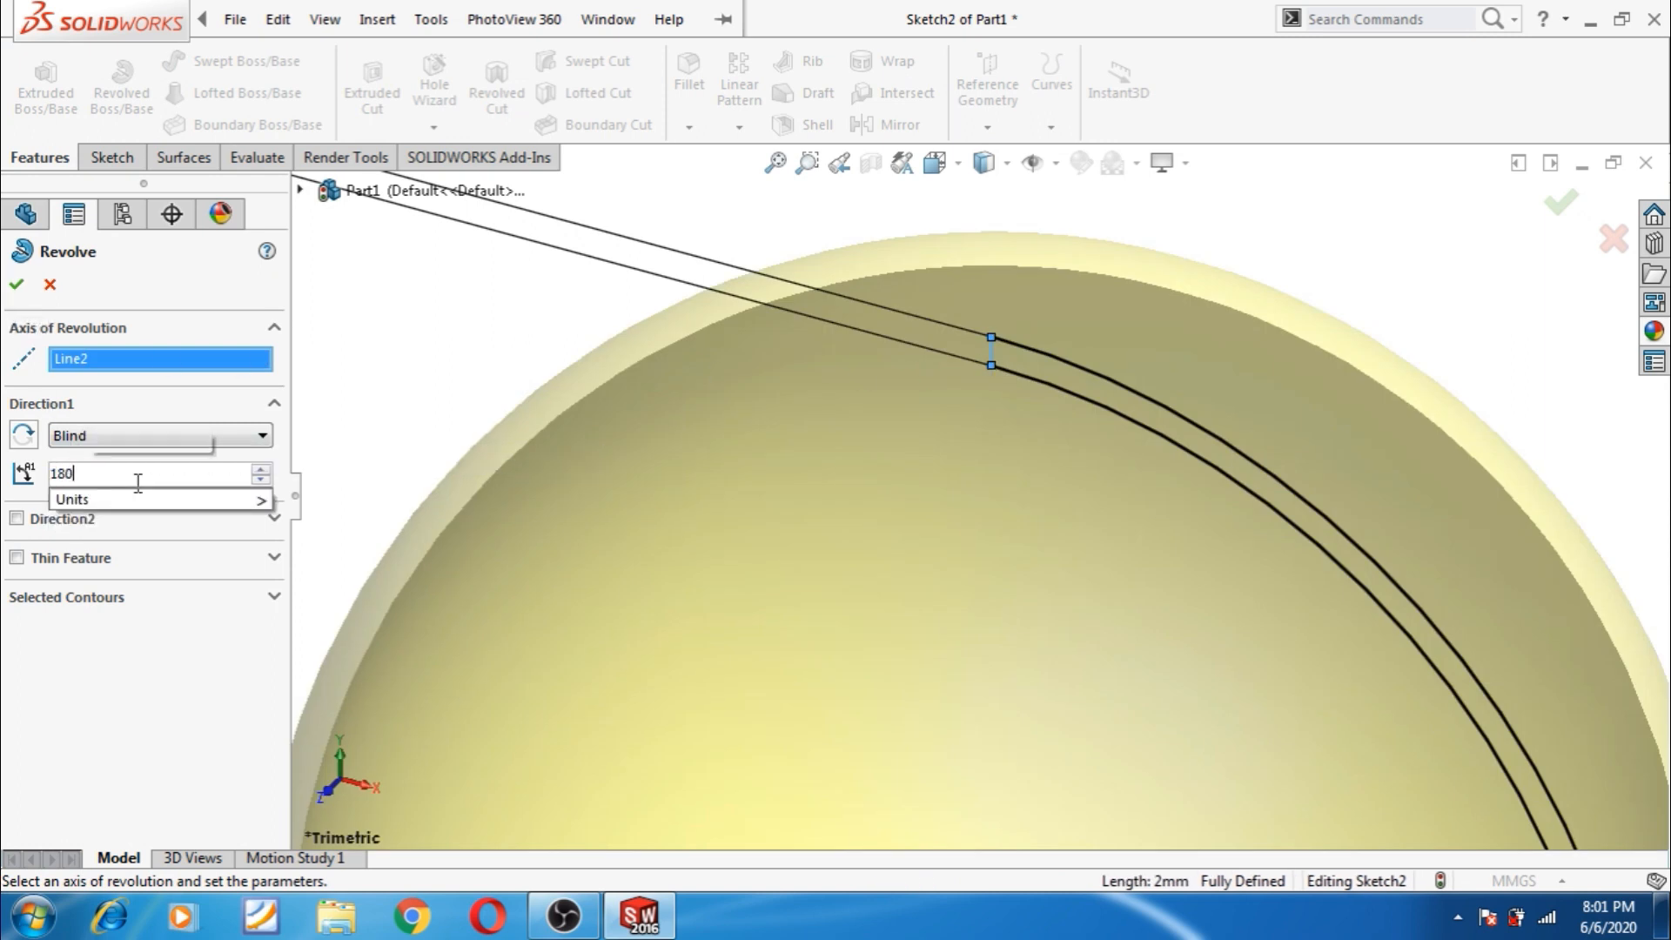
key("Return")
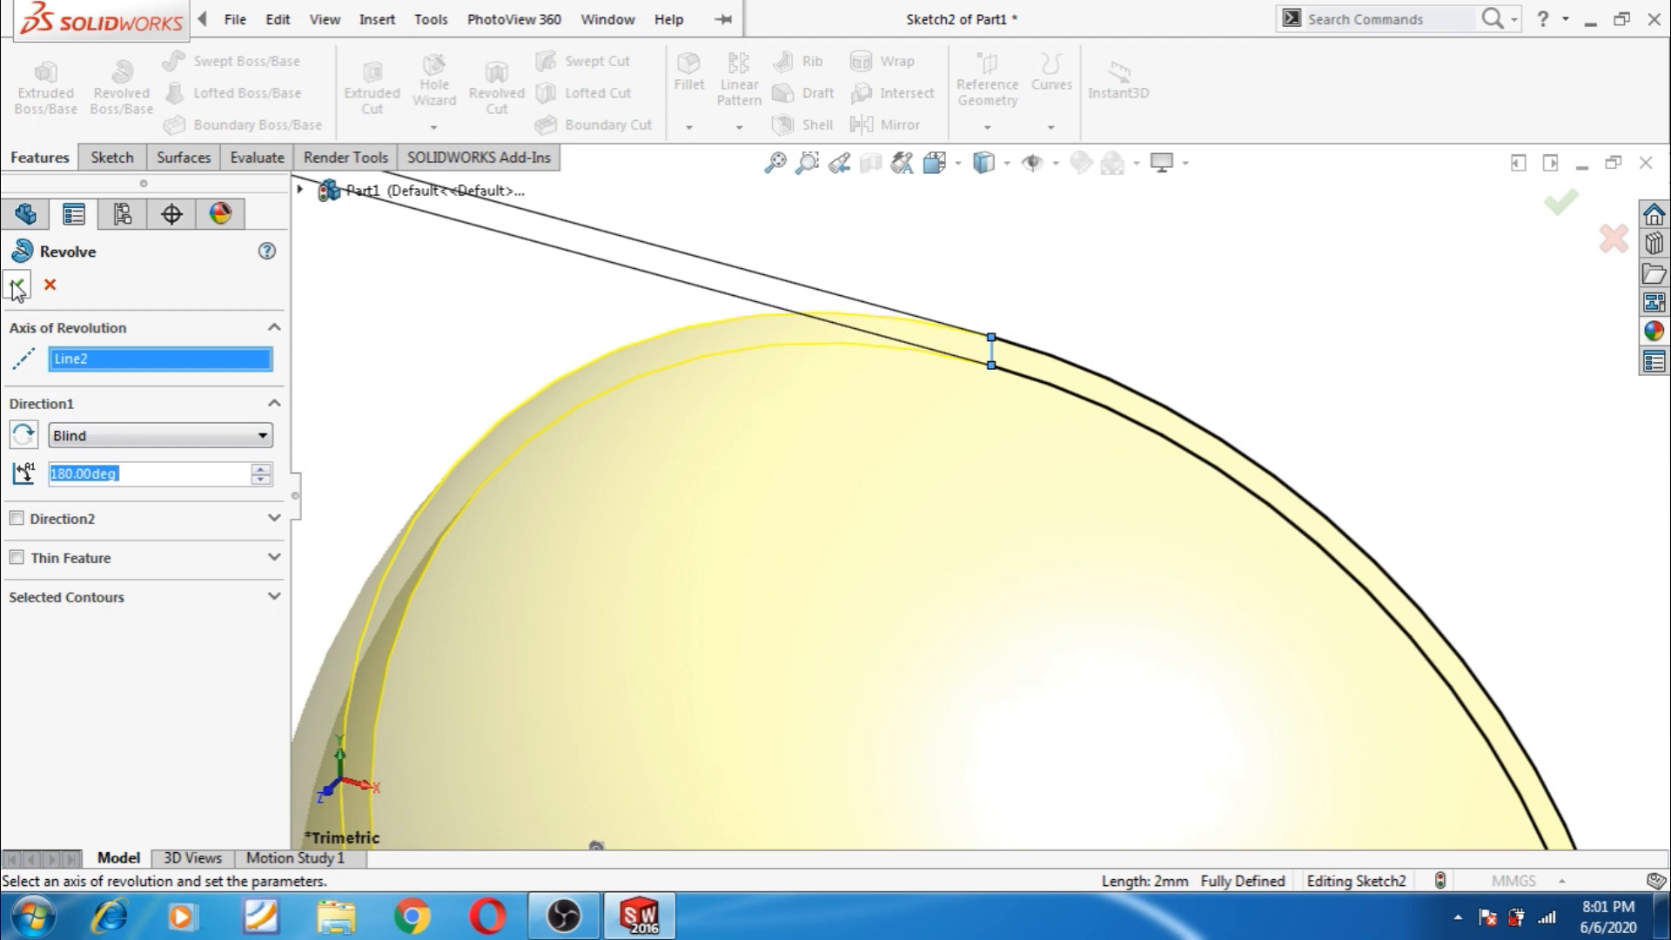
left_click(24, 435)
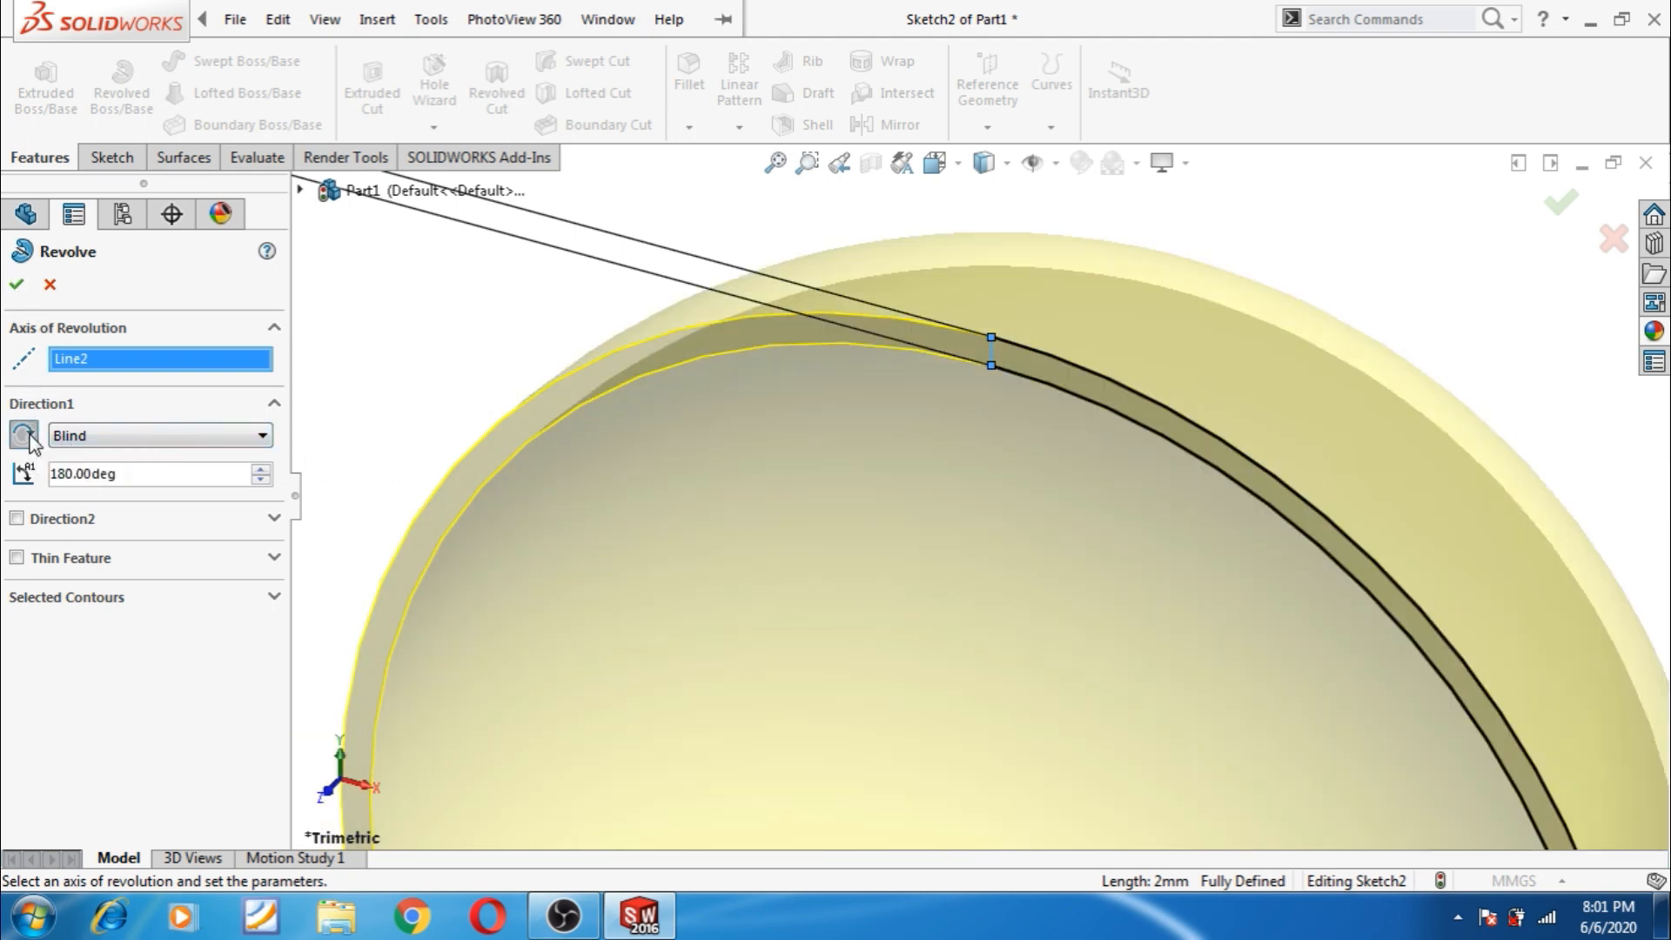
left_click(18, 285)
- Orient the view normal to the flat rim face of the half shell and start a sketch on that face
scroll(557, 437, "up", 5)
middle_click_drag(558, 437, 557, 566)
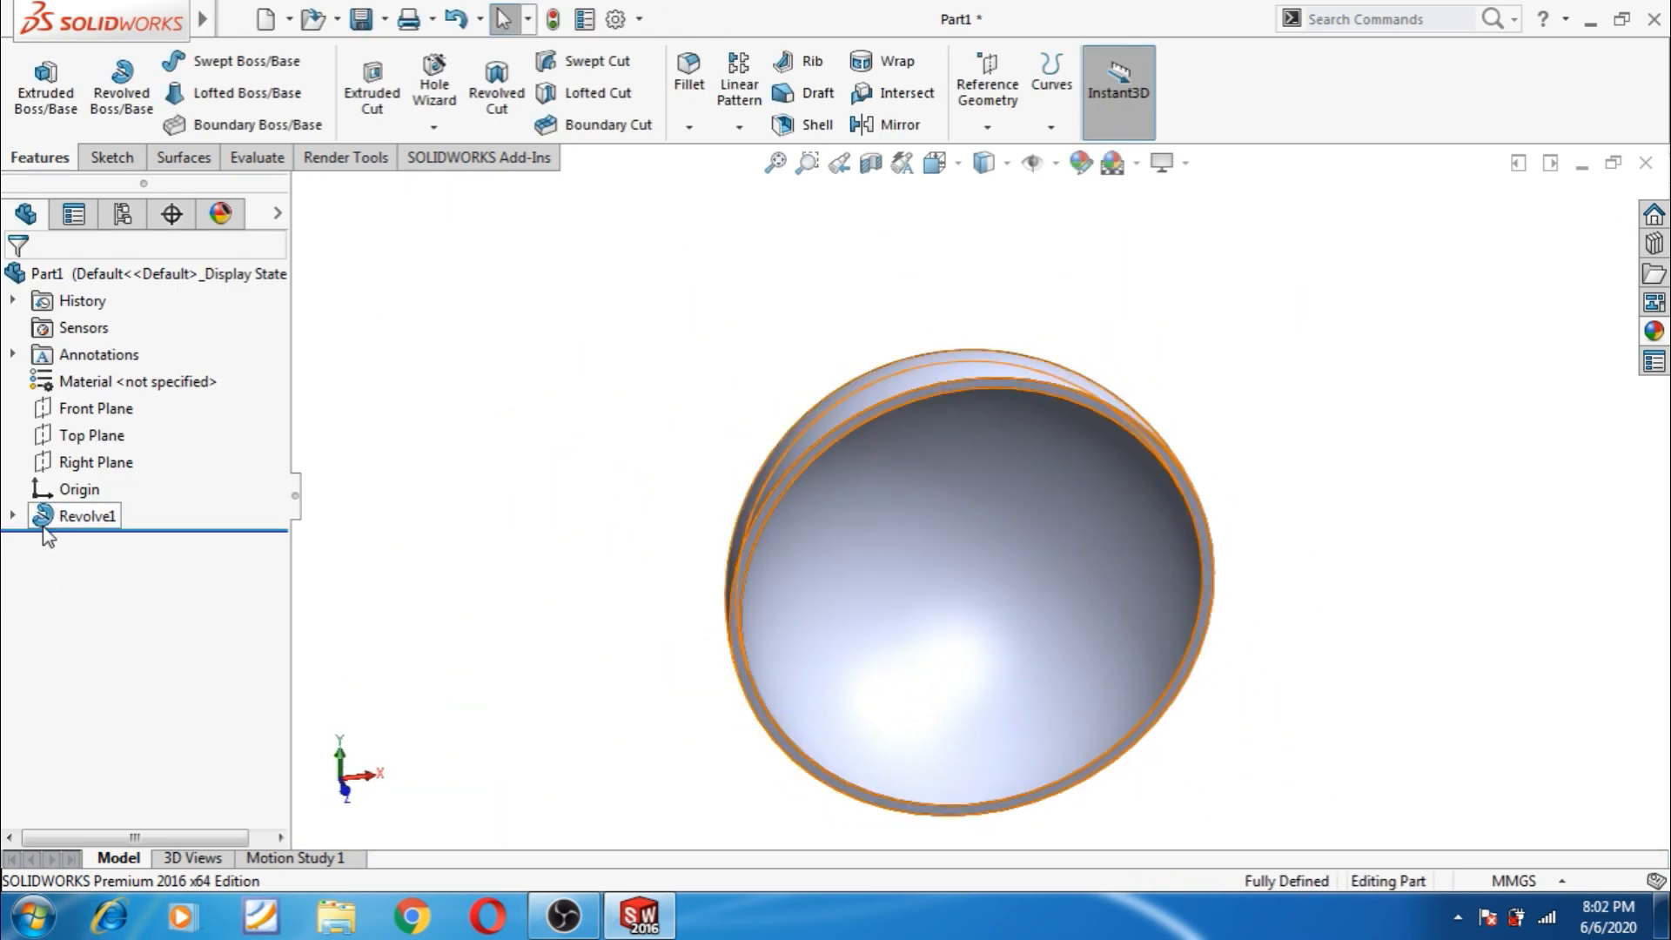
scroll(1015, 421, "down", 5)
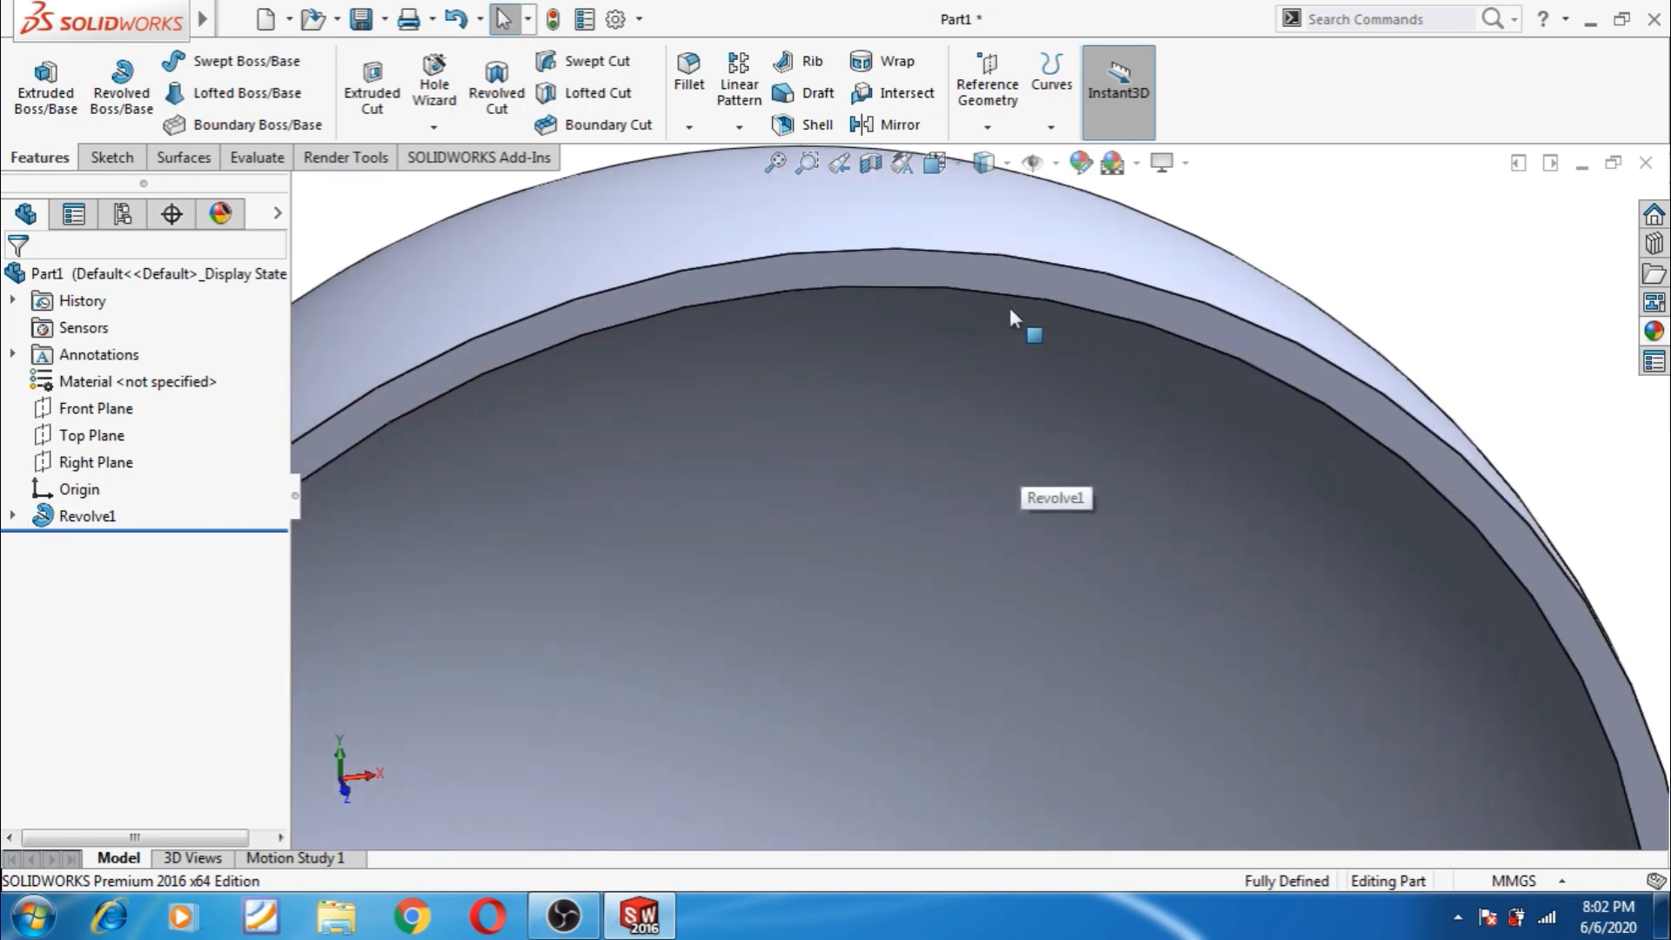
left_click(1012, 278)
left_click(1196, 213)
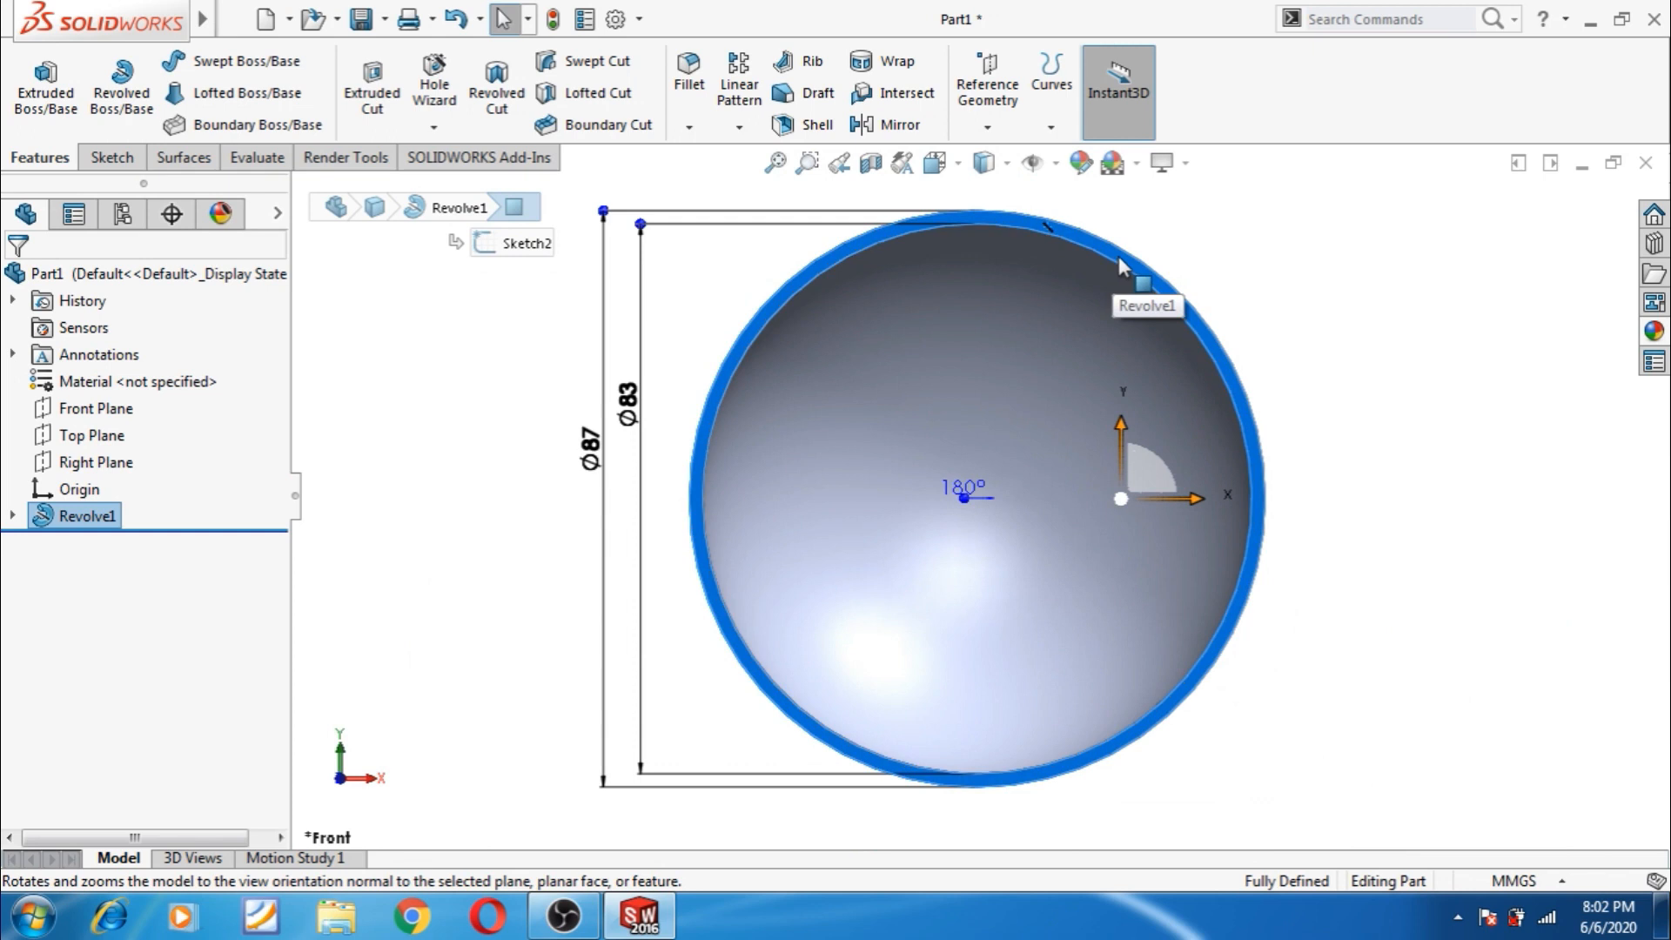
left_click(1120, 257)
left_click(1216, 181)
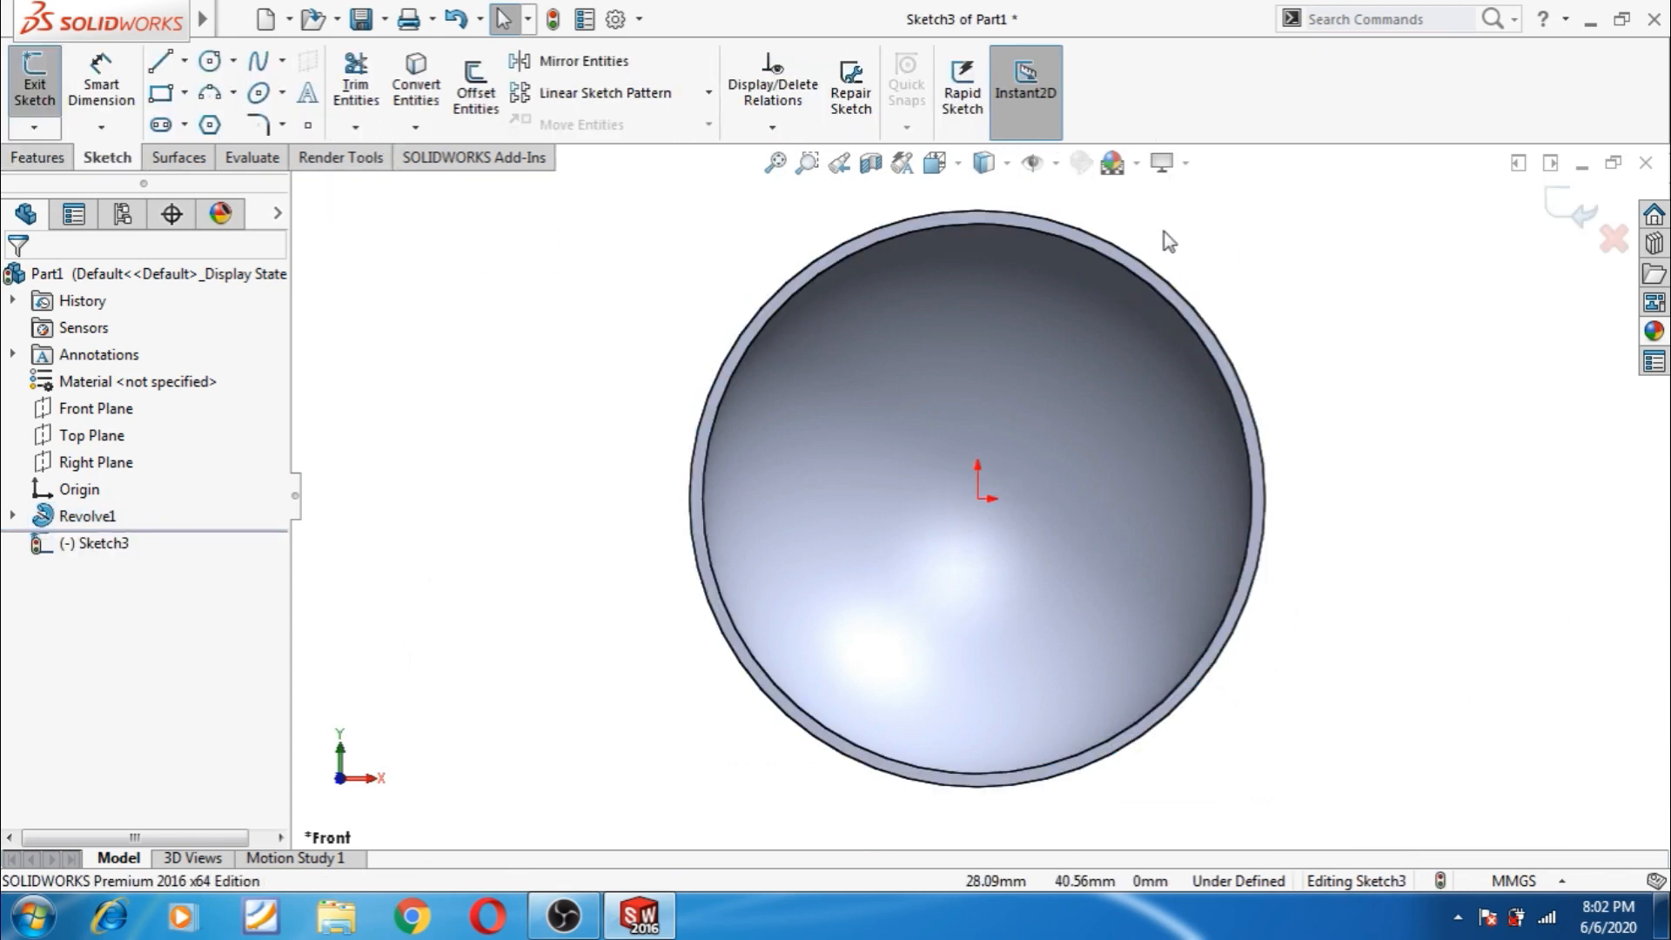
- Draw a vertical centerline about 40.43 mm long from the origin up toward the rim's inner edge
left_click(185, 63)
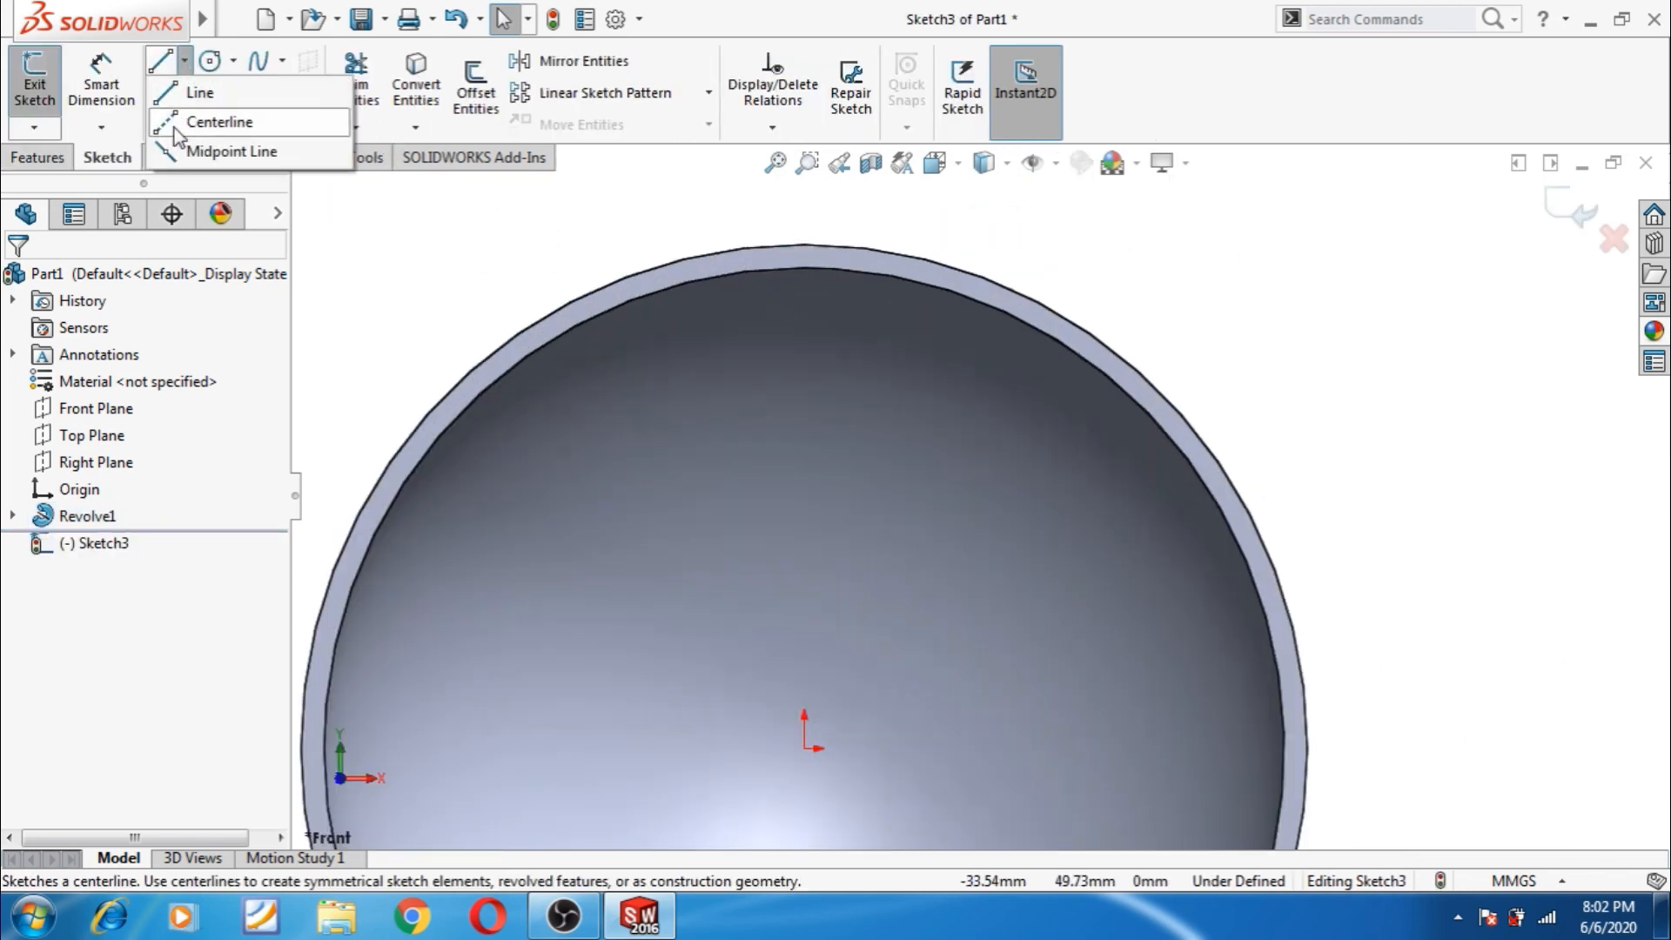
left_click(218, 119)
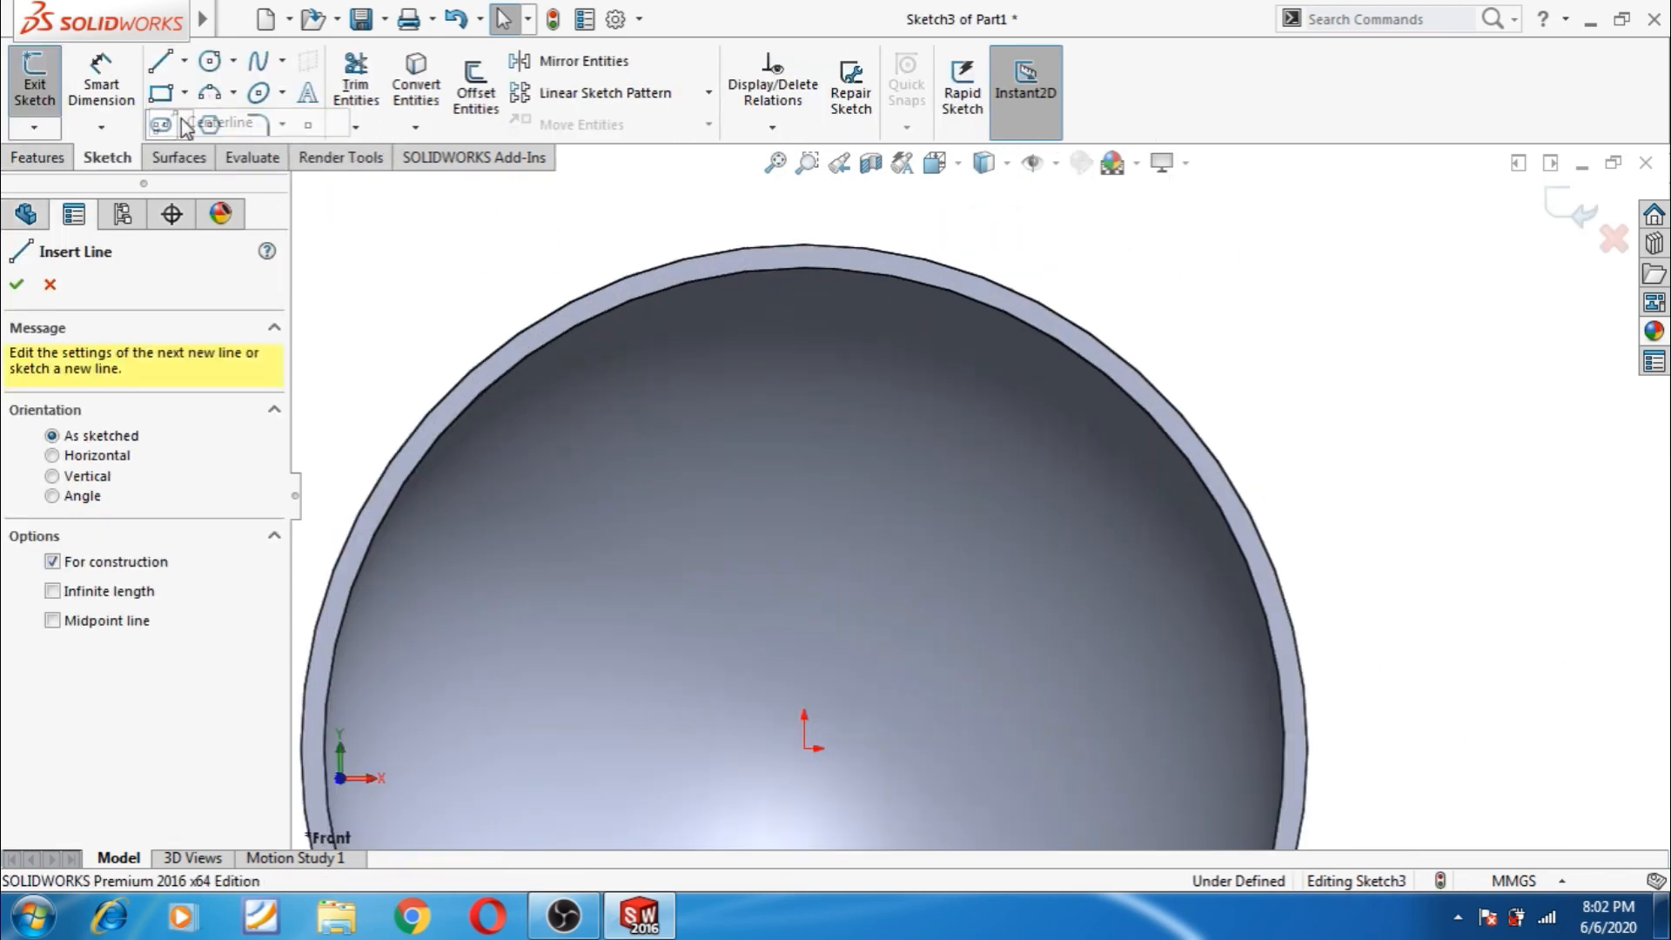
left_click(805, 748)
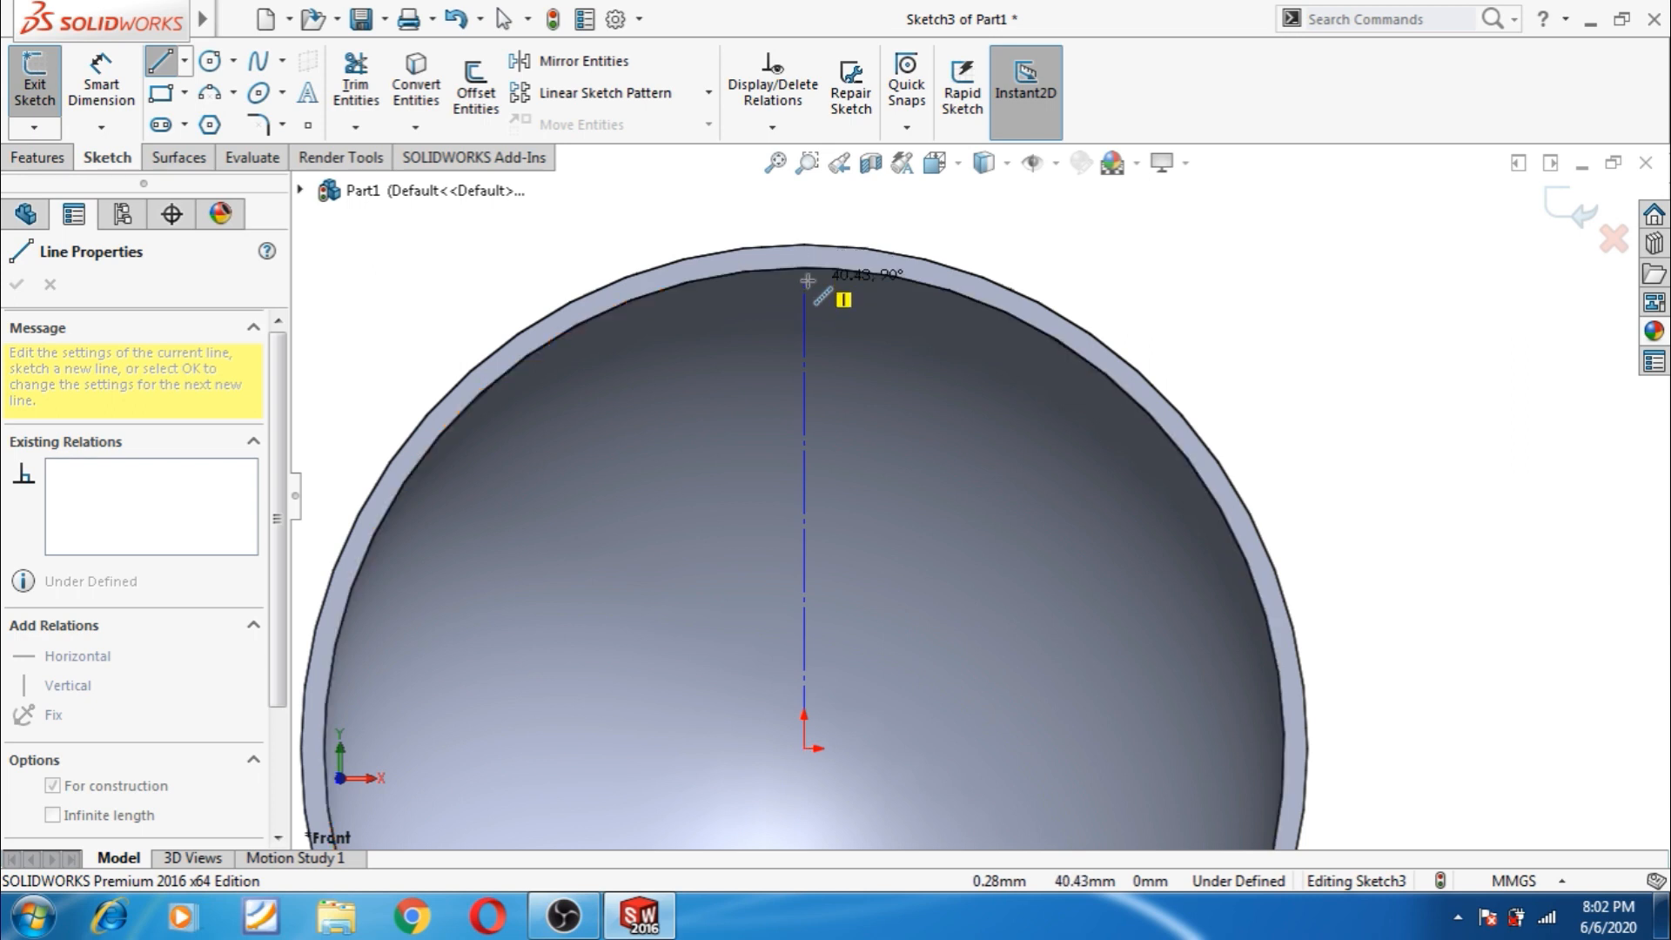
double_click(806, 280)
key("Escape")
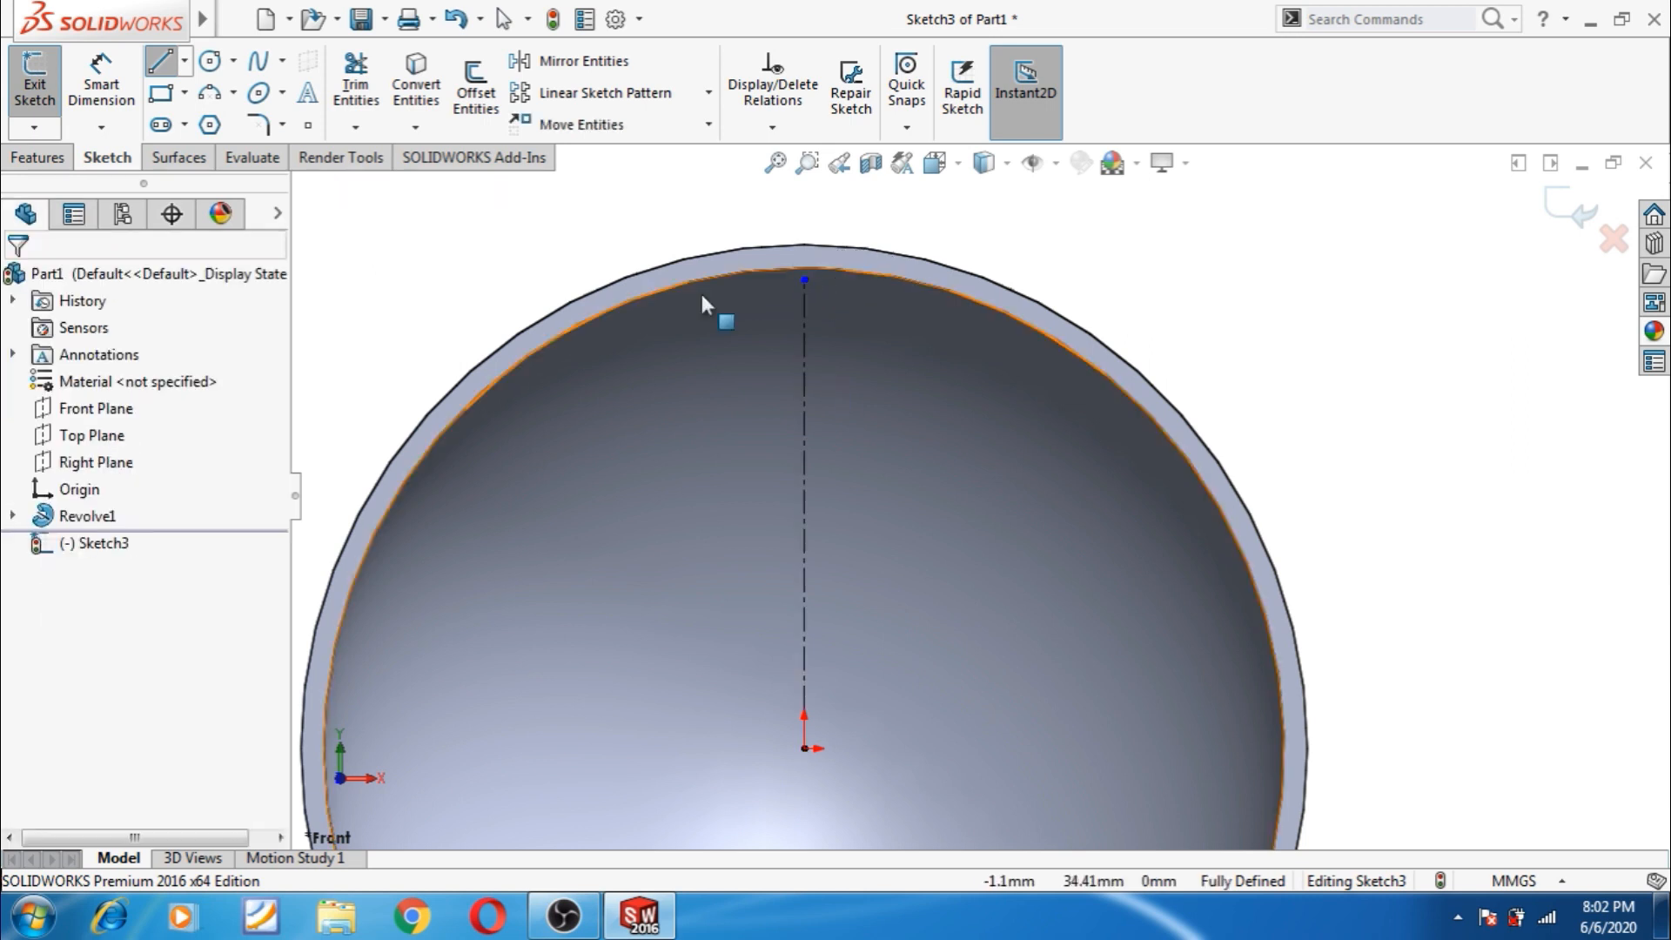
- Dimension the vertical centerline's length to 41 mm
left_click(102, 83)
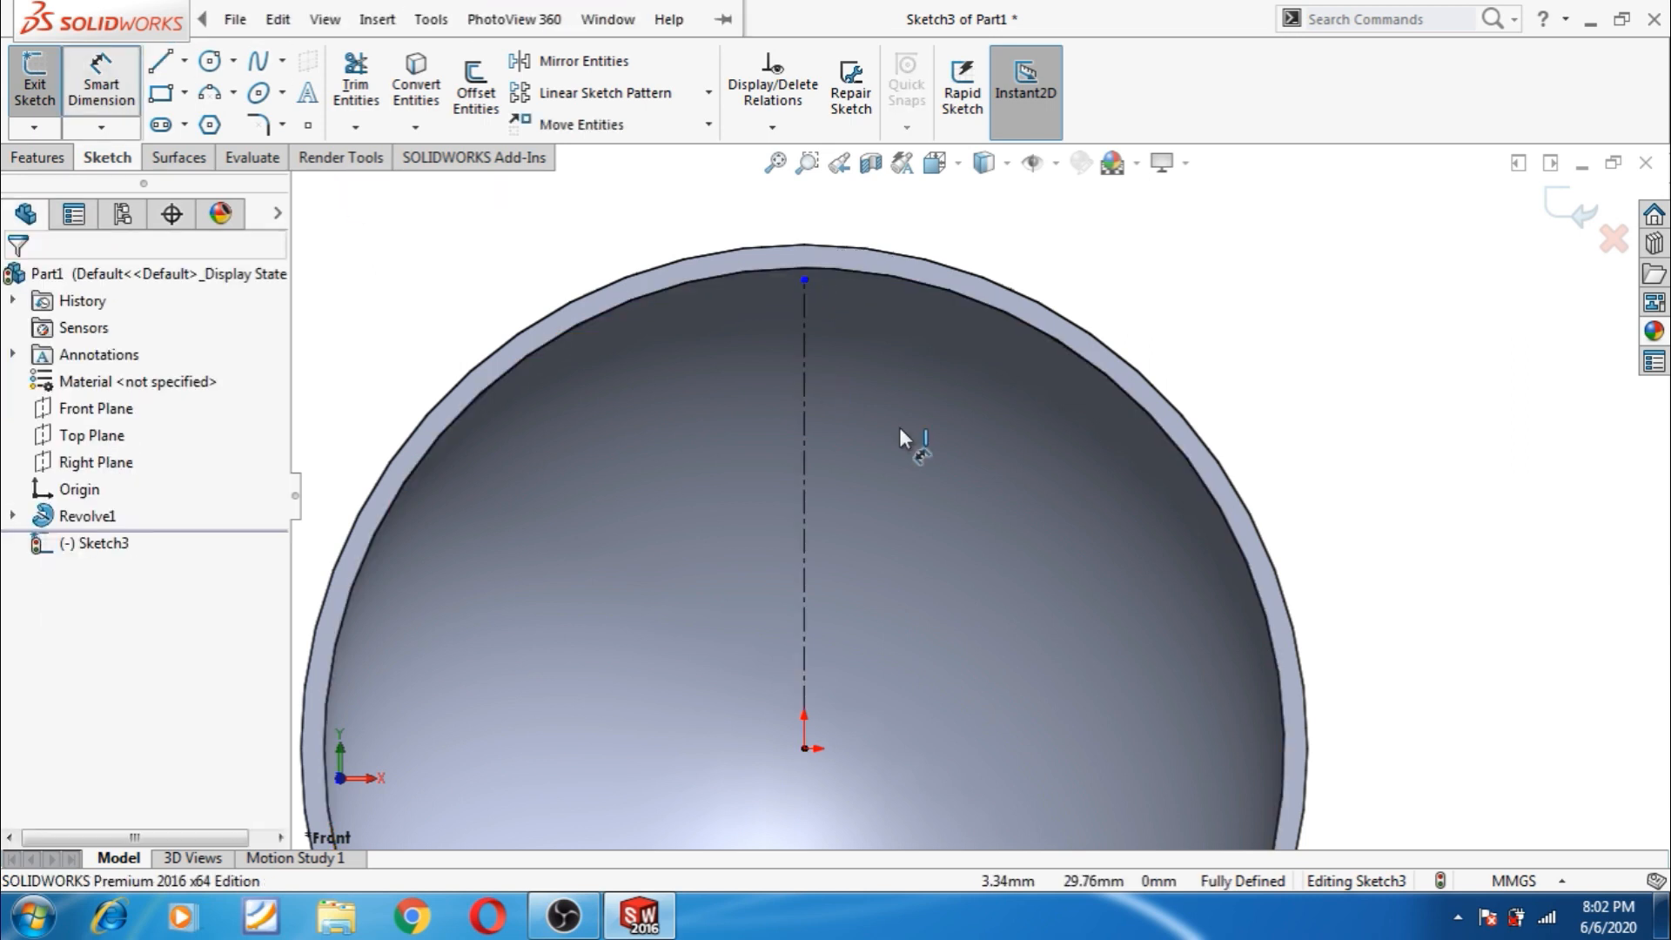
left_click(806, 394)
left_click(747, 409)
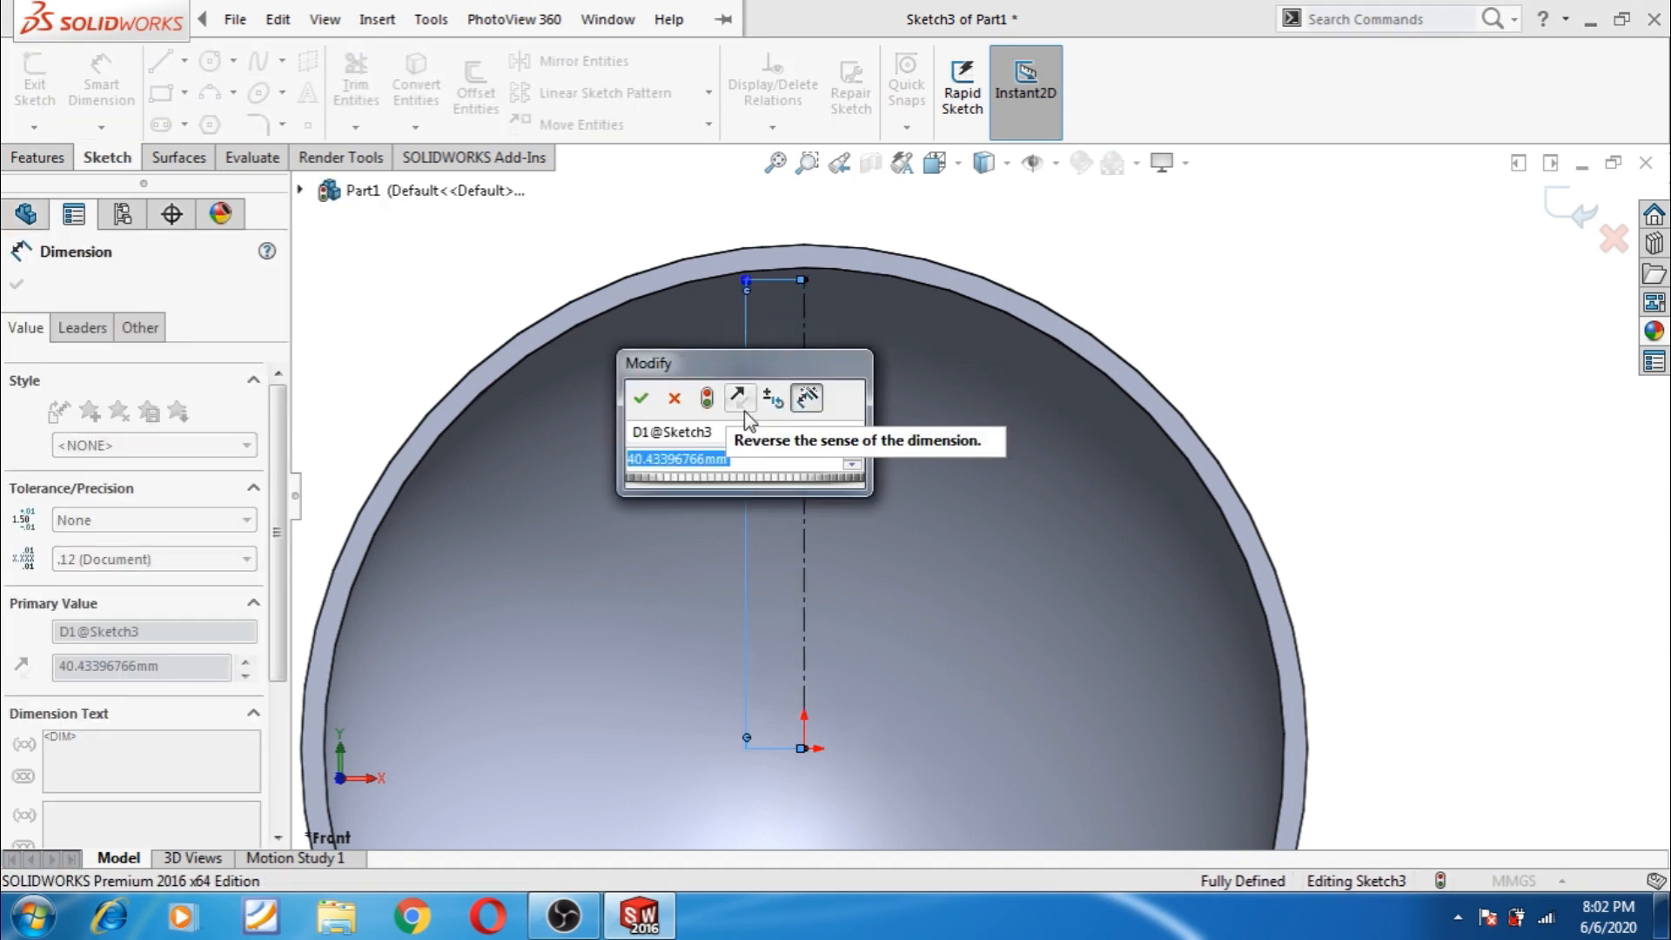
type("41")
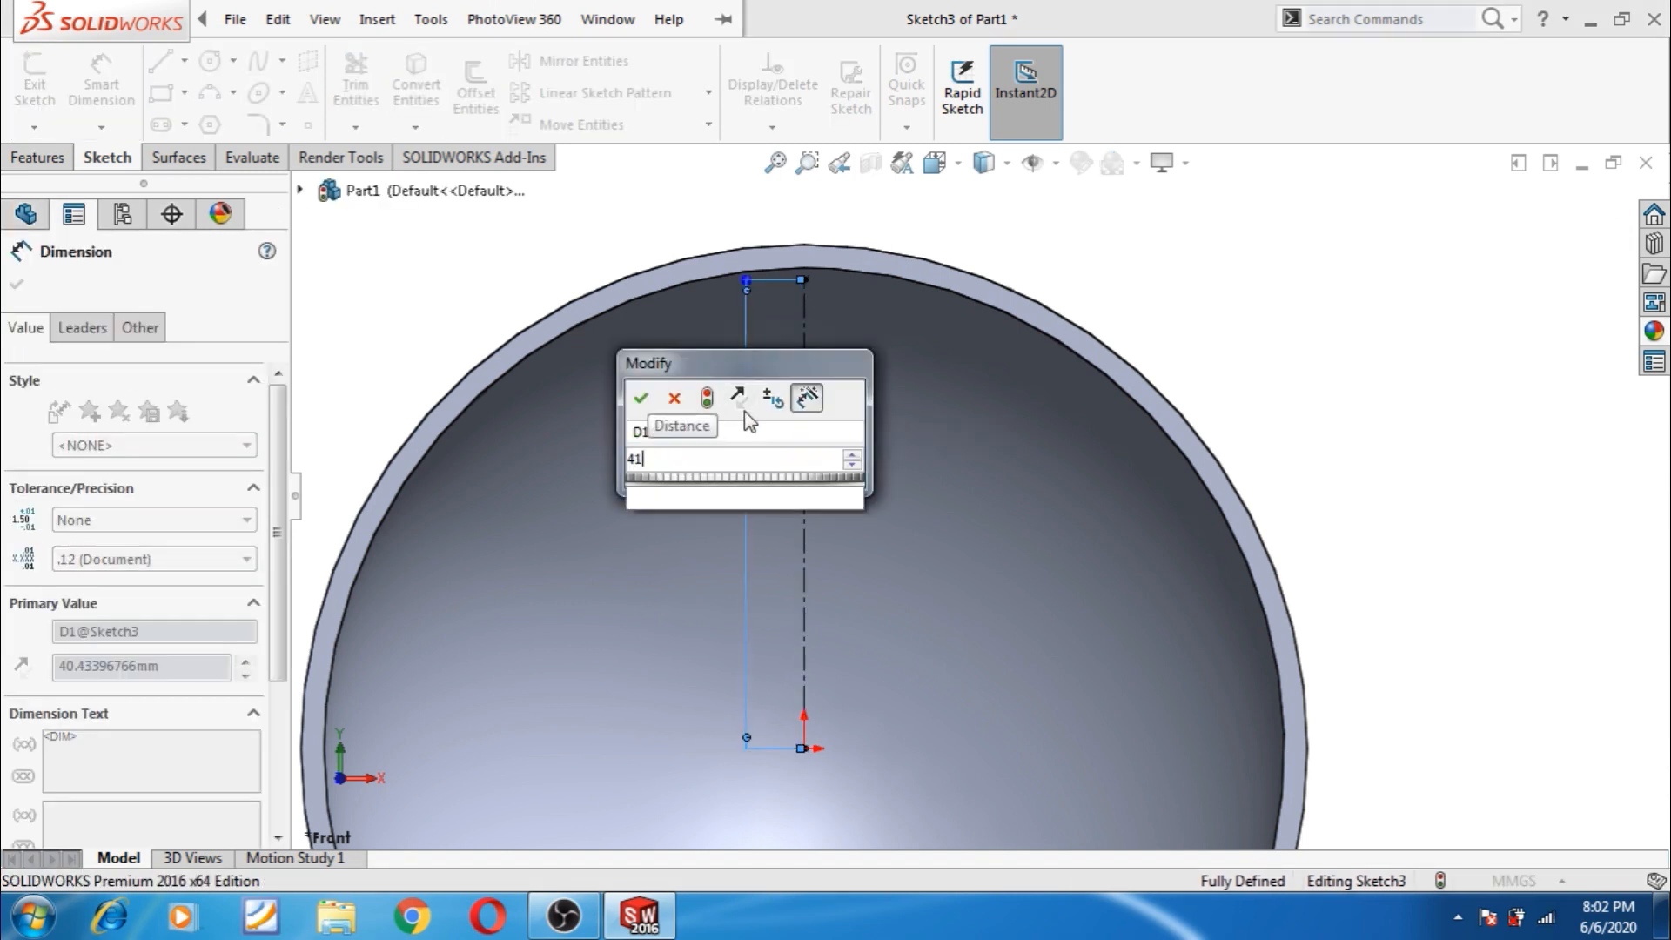
key("Return")
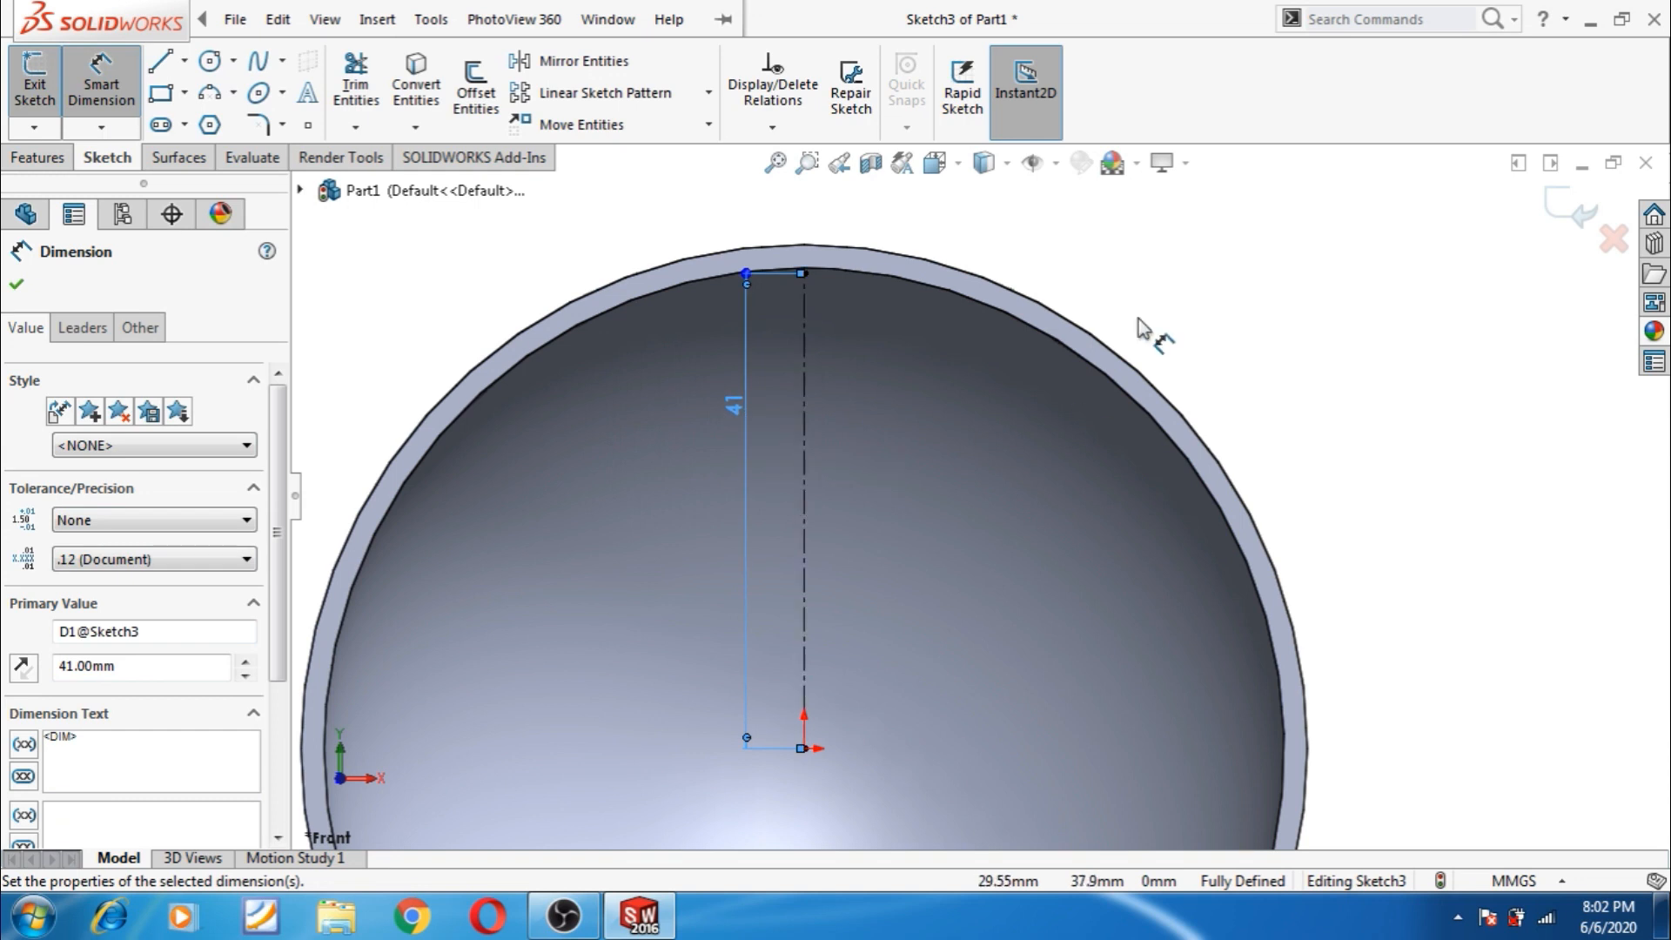
- Change the vertical centerline's length dimension to 42 mm
double_click(735, 400)
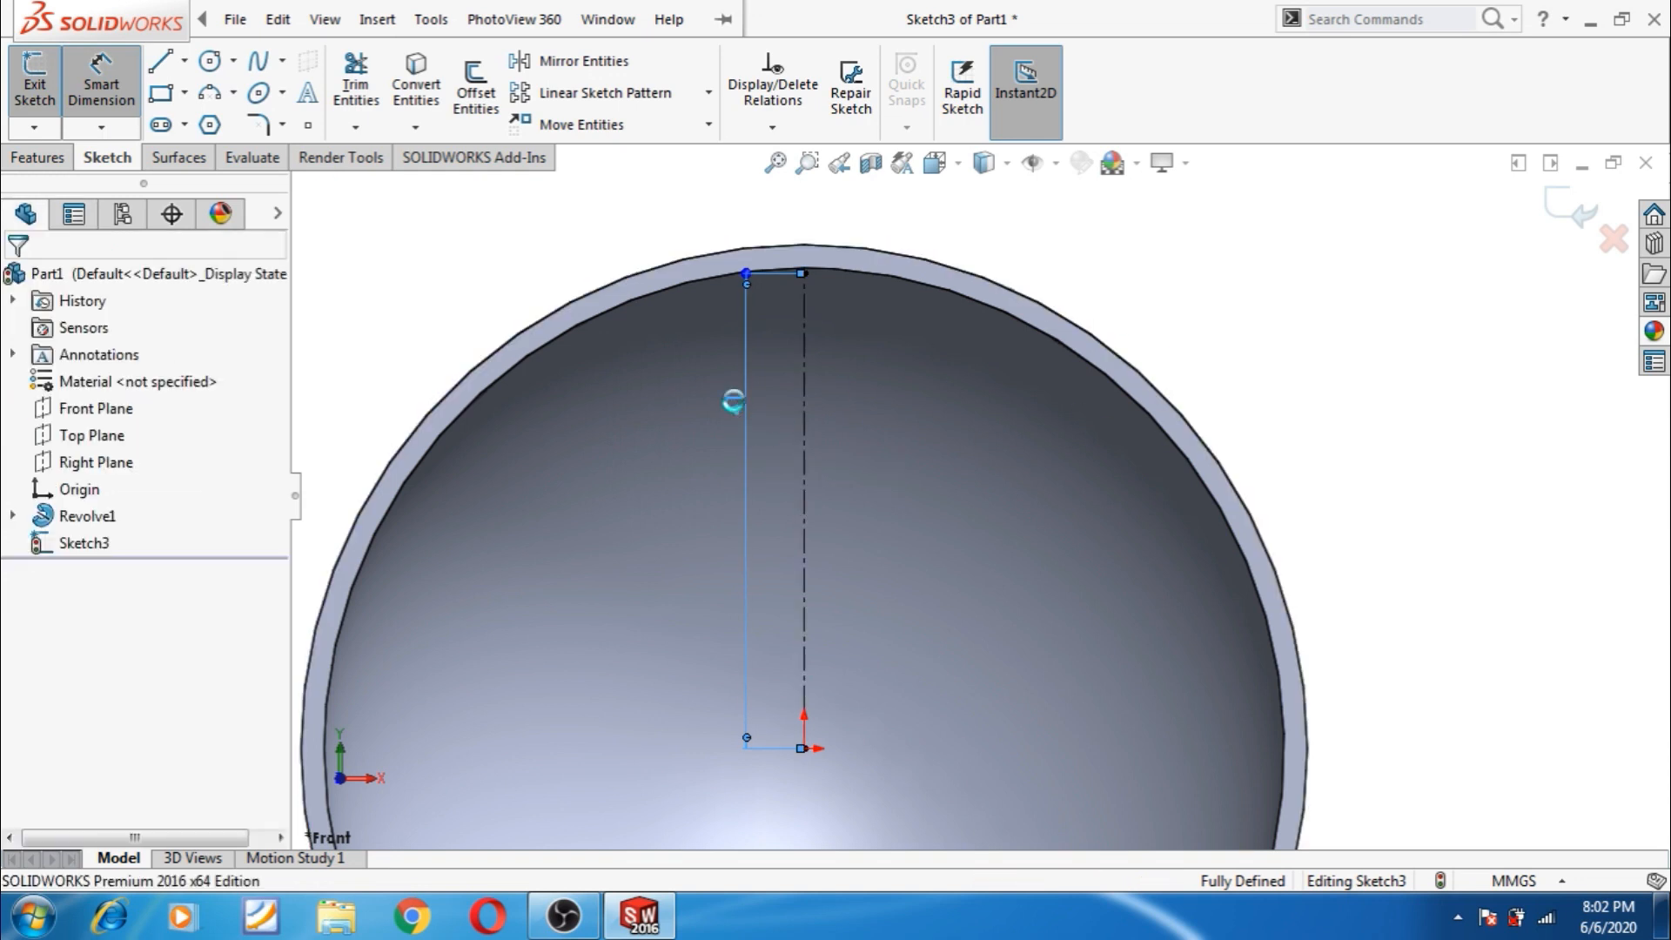
type("42")
key("Return")
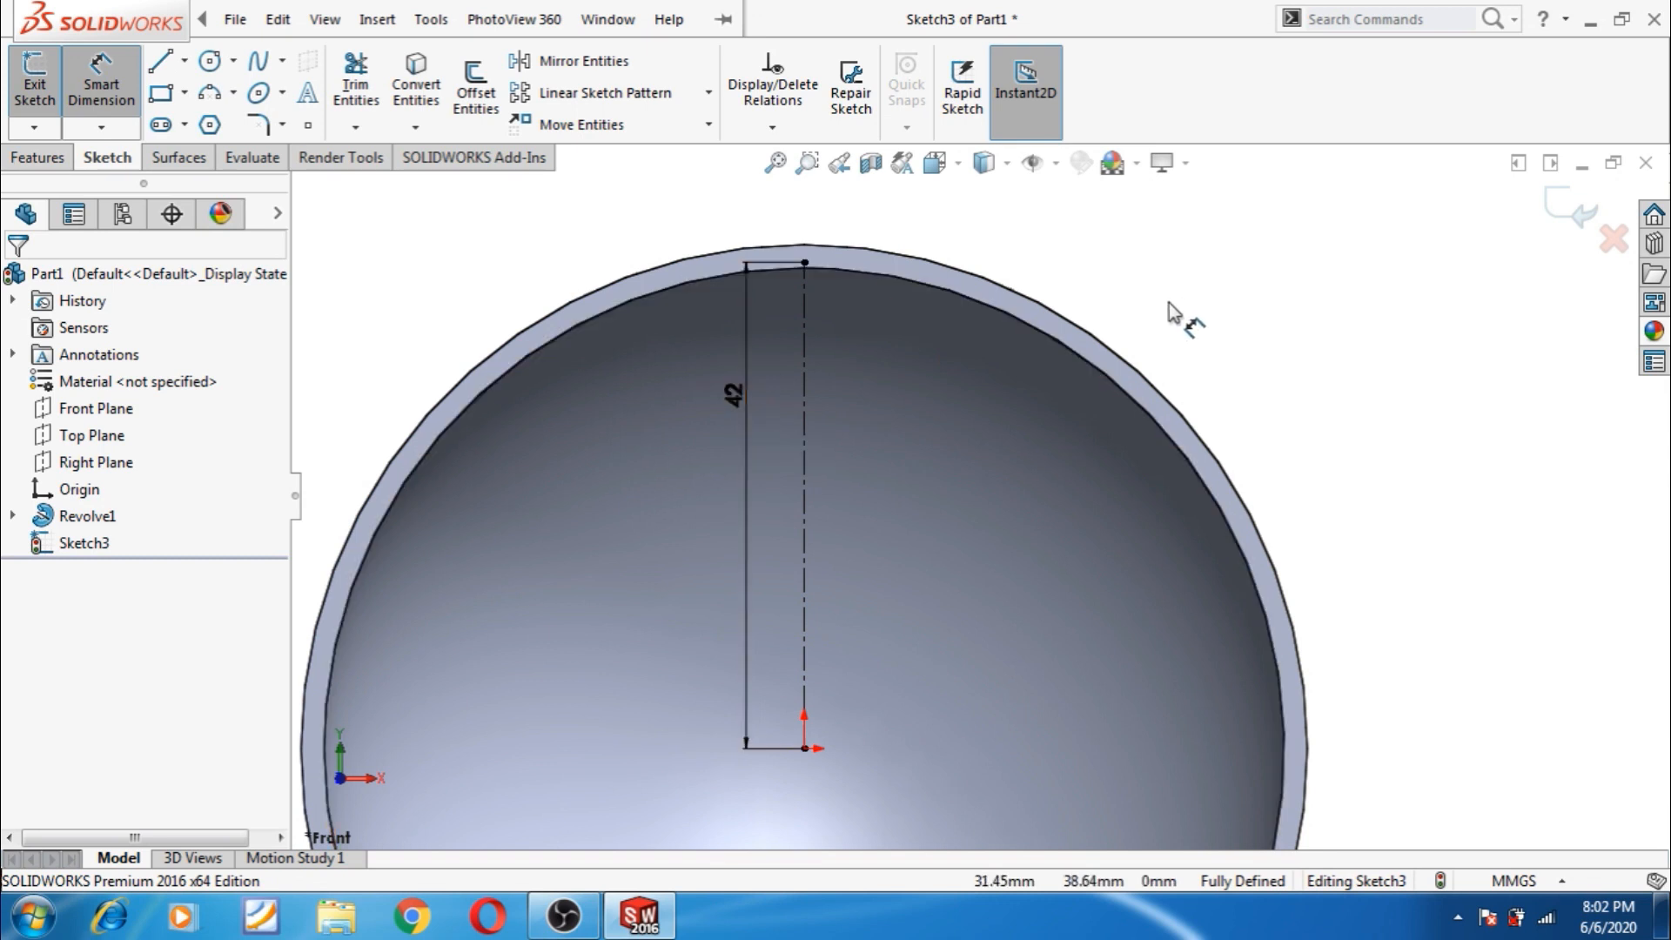
scroll(790, 257, "down", 4)
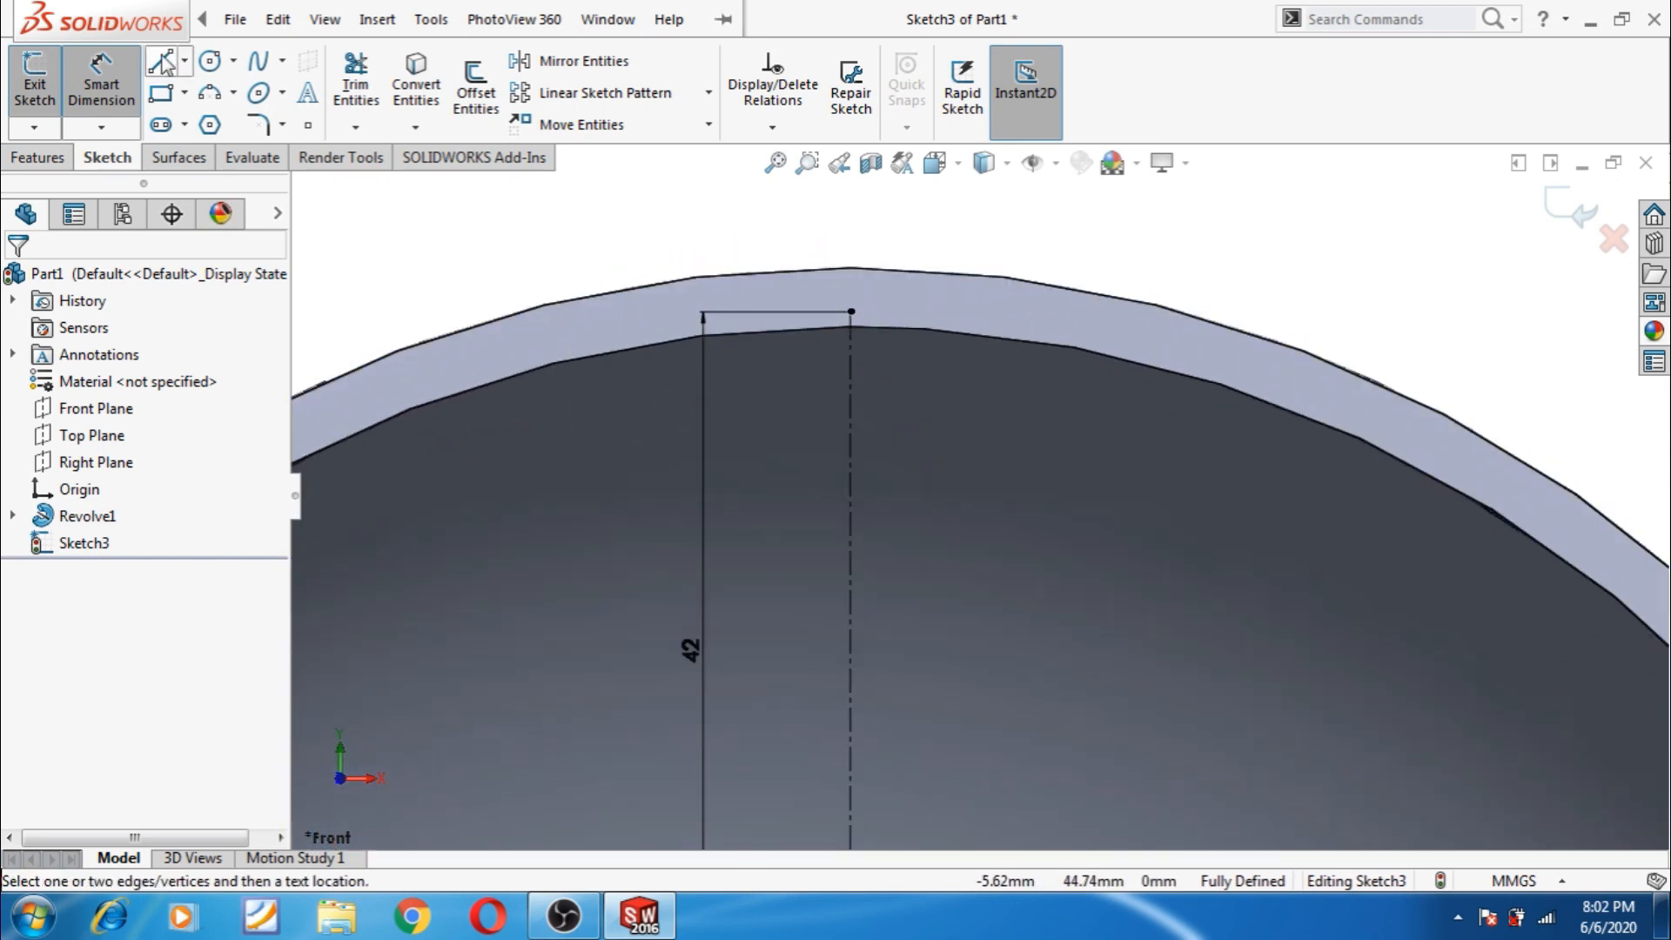
- Draw a horizontal line about 5.29 mm long across the upper endpoint of the vertical centerline
left_click(161, 62)
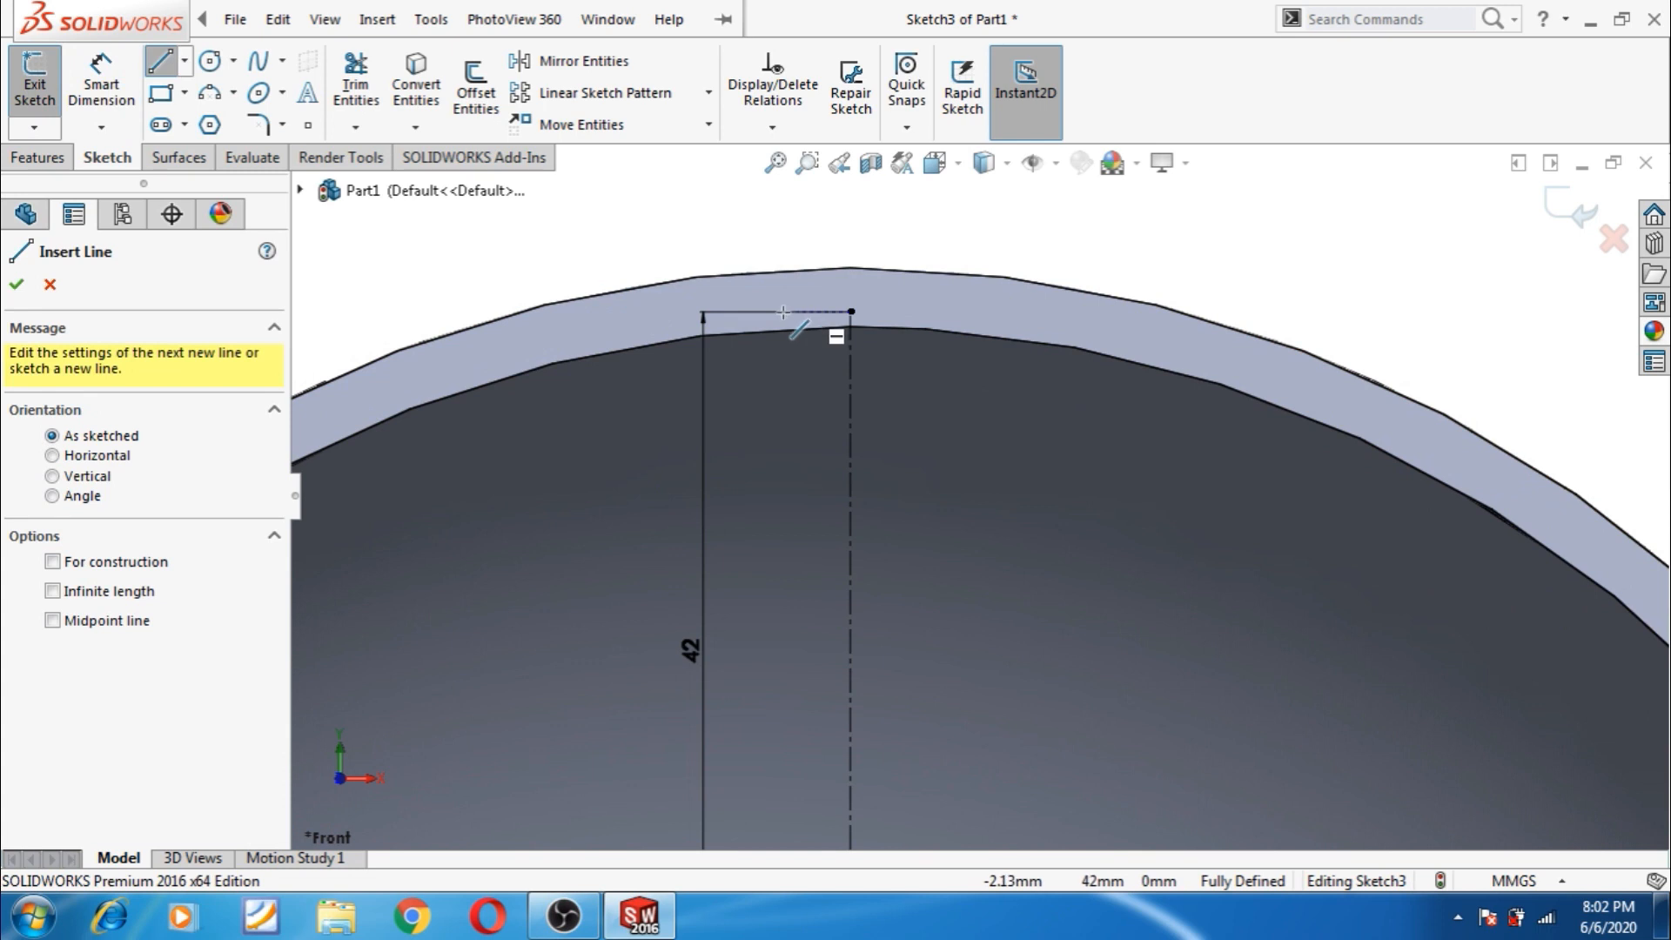
left_click(851, 312)
left_click(935, 308)
key("Escape")
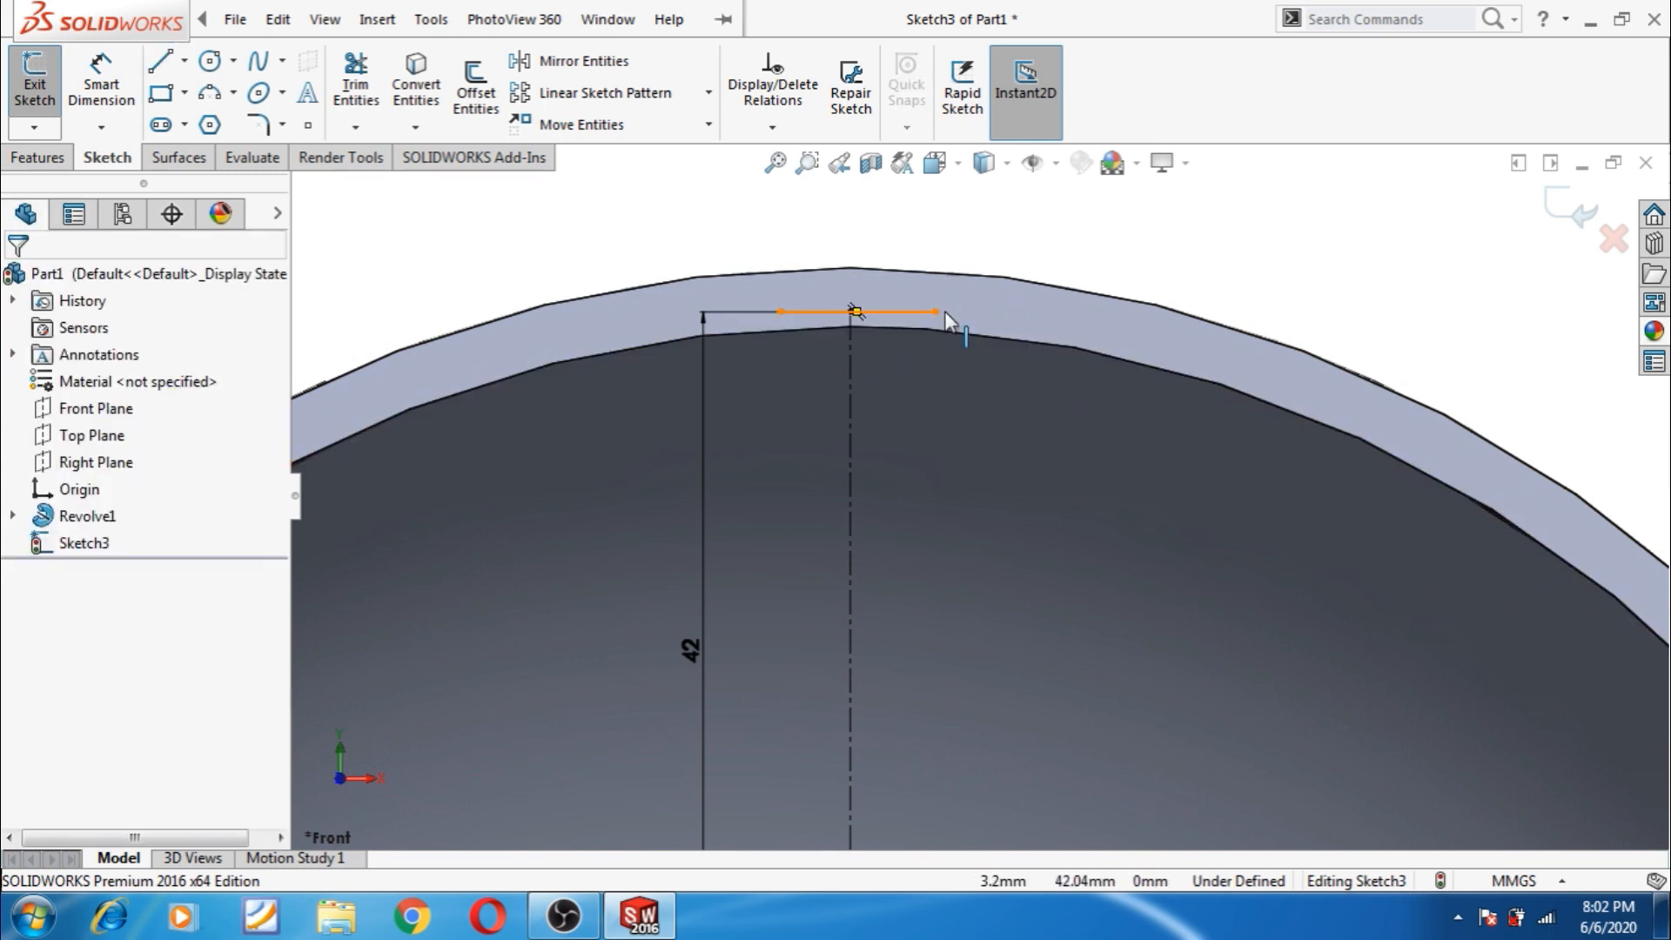
- Add a Midpoint relation between the horizontal line and the centerline's upper endpoint
left_click(880, 312)
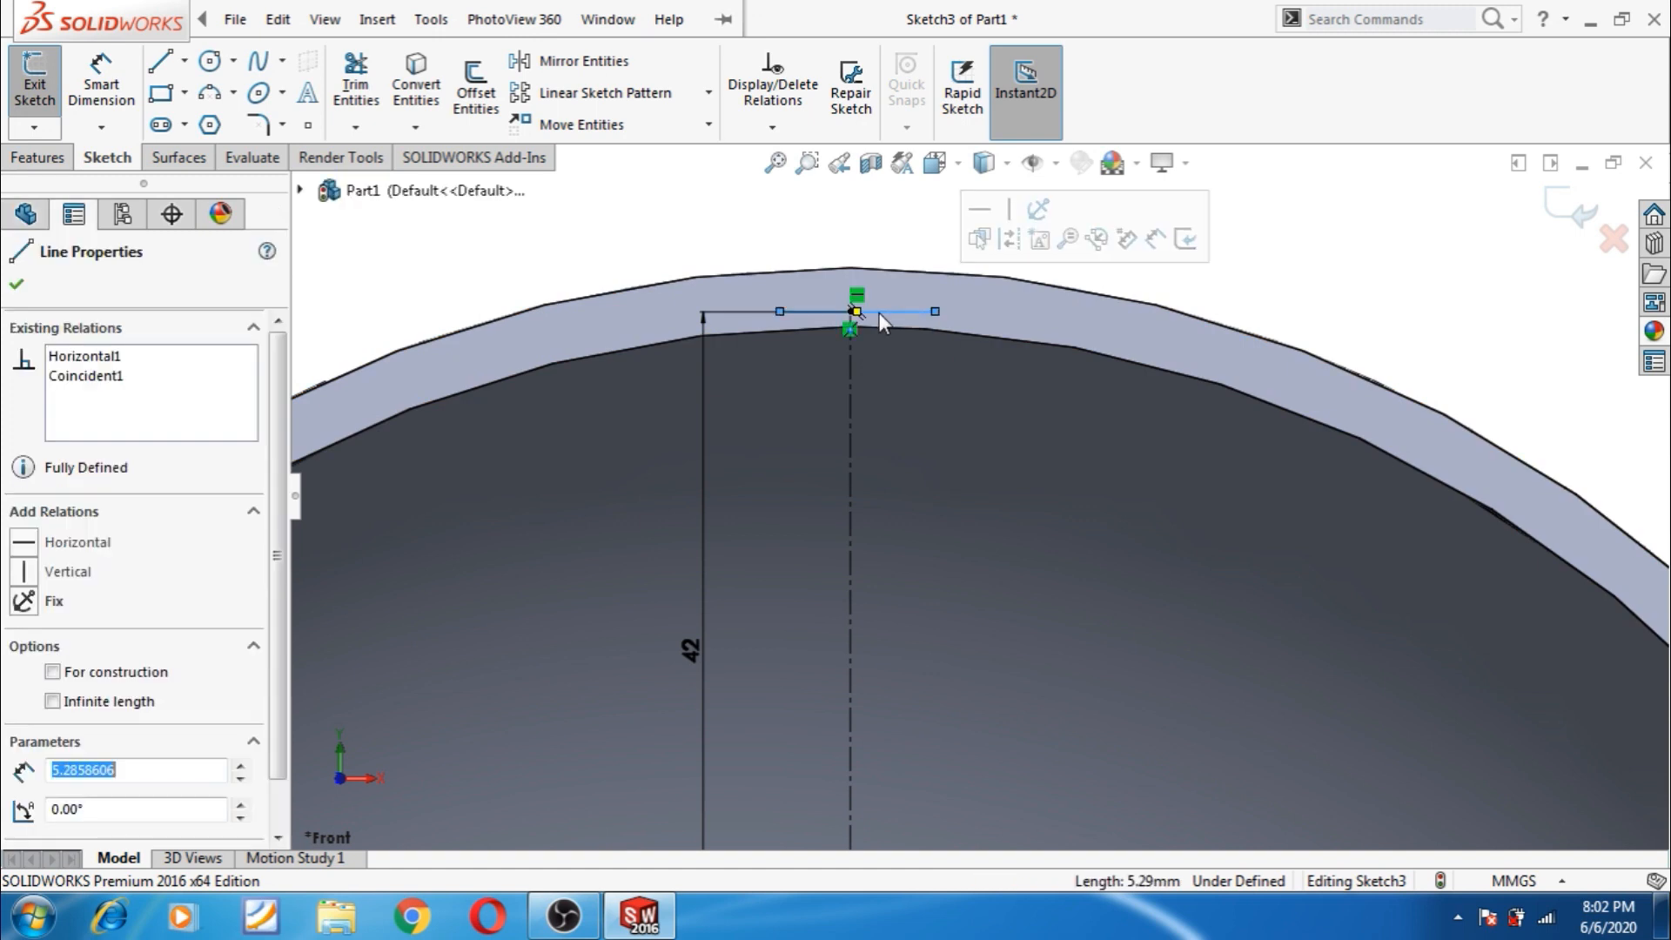
left_click(850, 324, "ctrl")
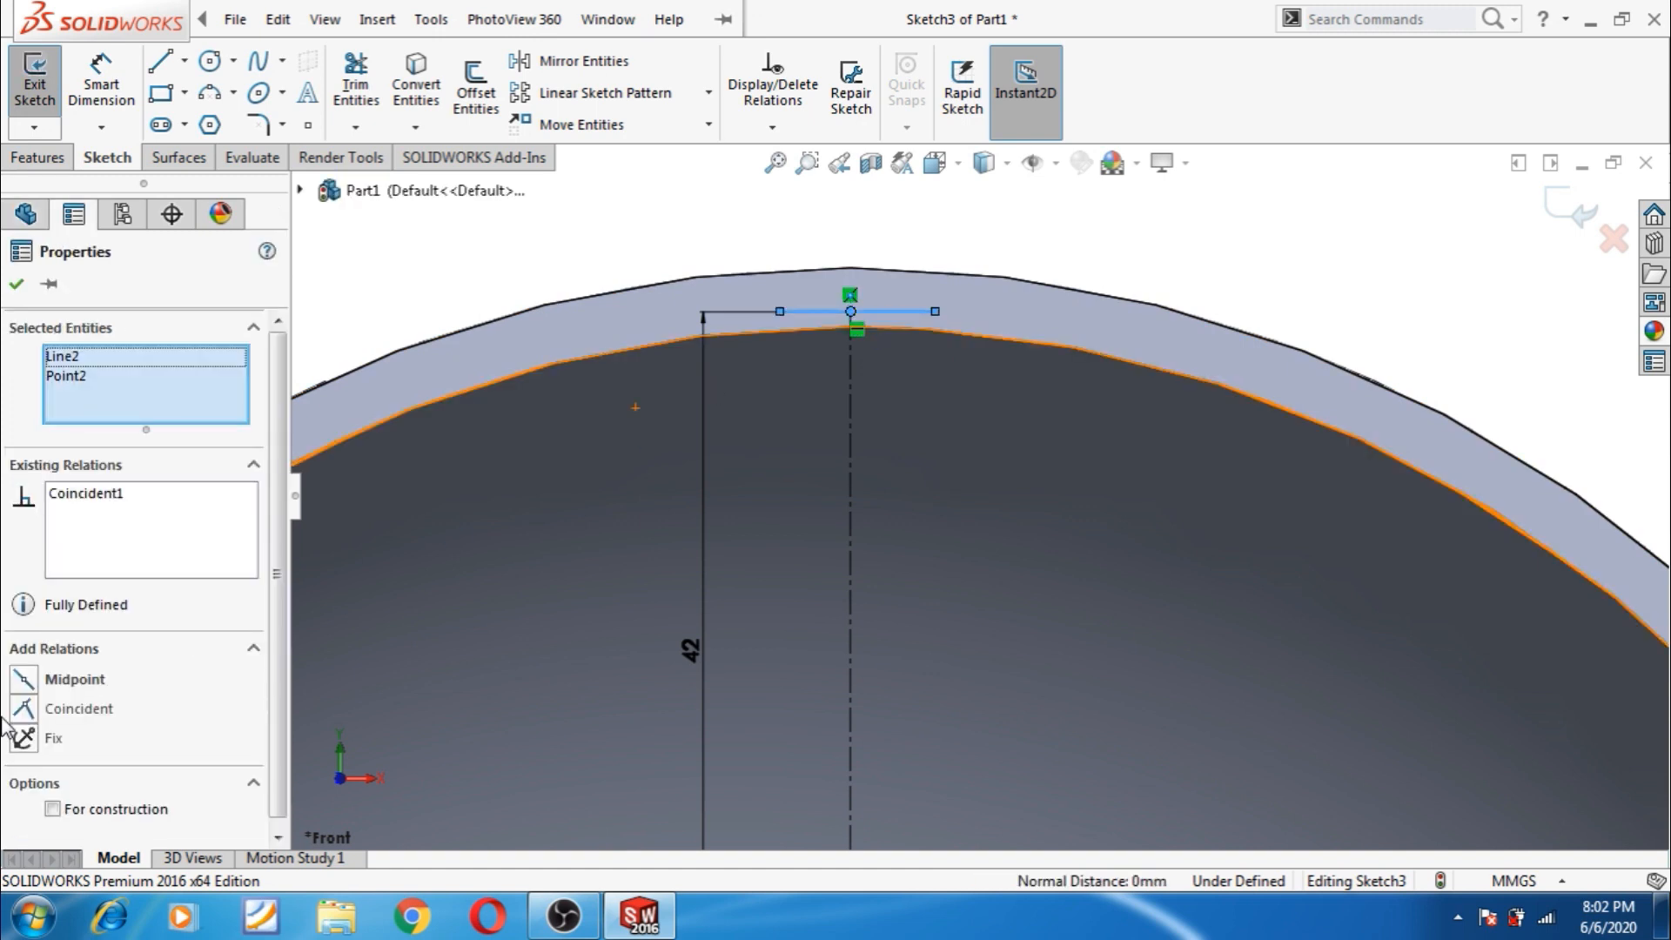
left_click(26, 680)
left_click(1250, 261)
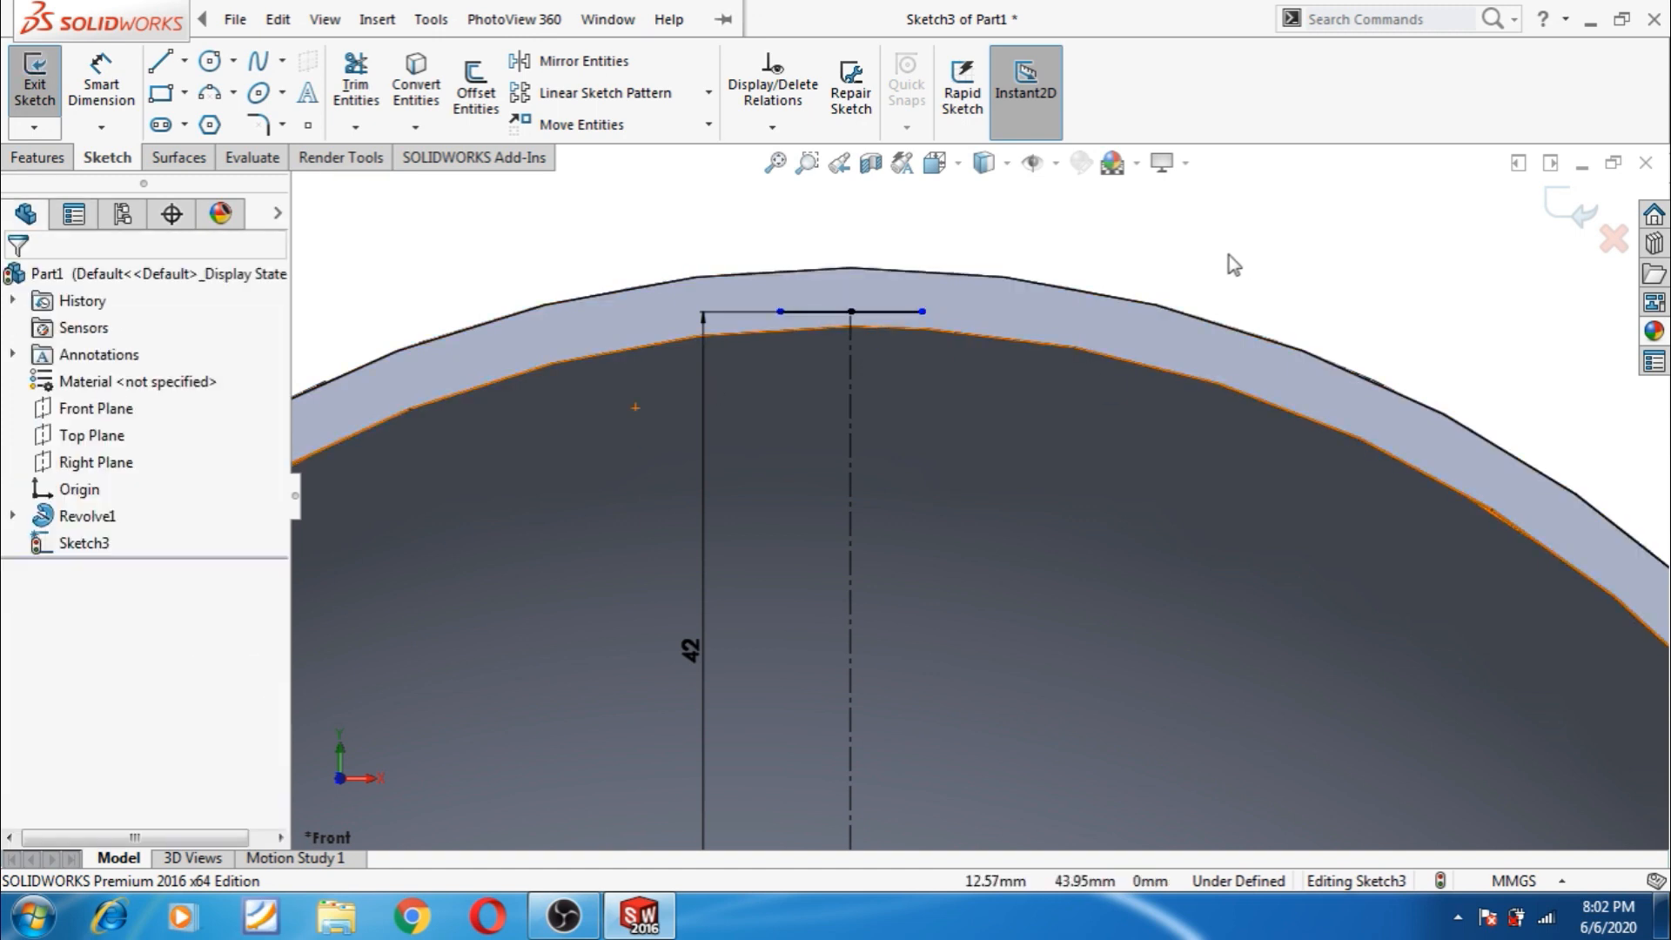
- Dimension the horizontal line's length to 1.57 mm
left_click(101, 87)
left_click(886, 311)
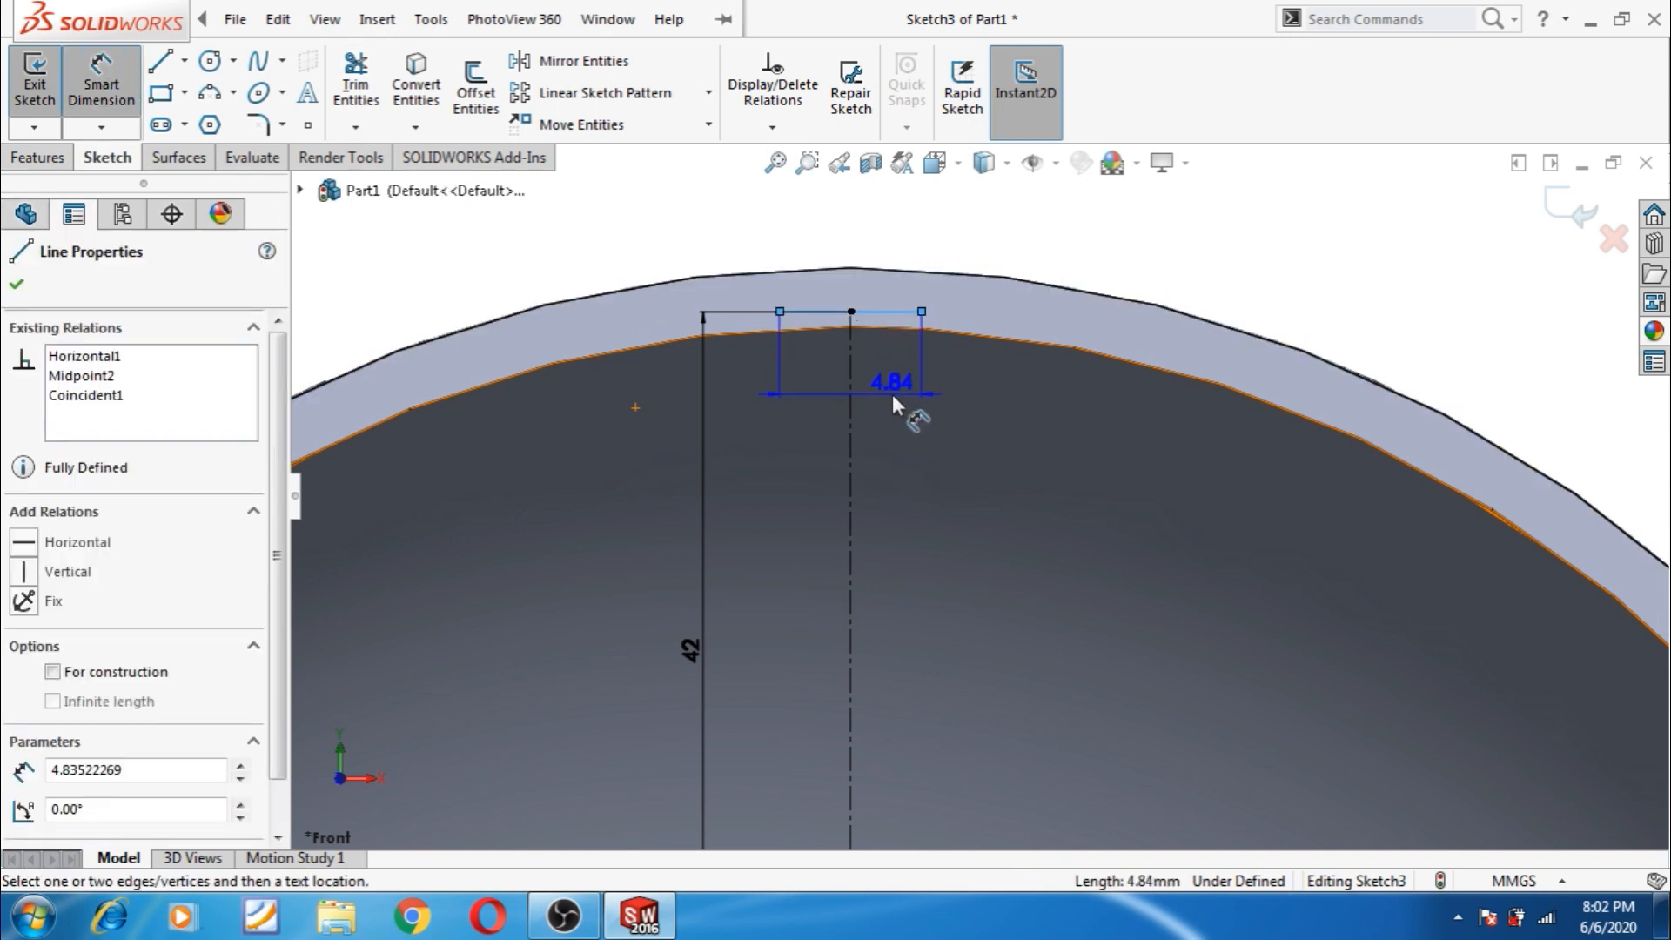
left_click(891, 395)
type("1.57")
key("Return")
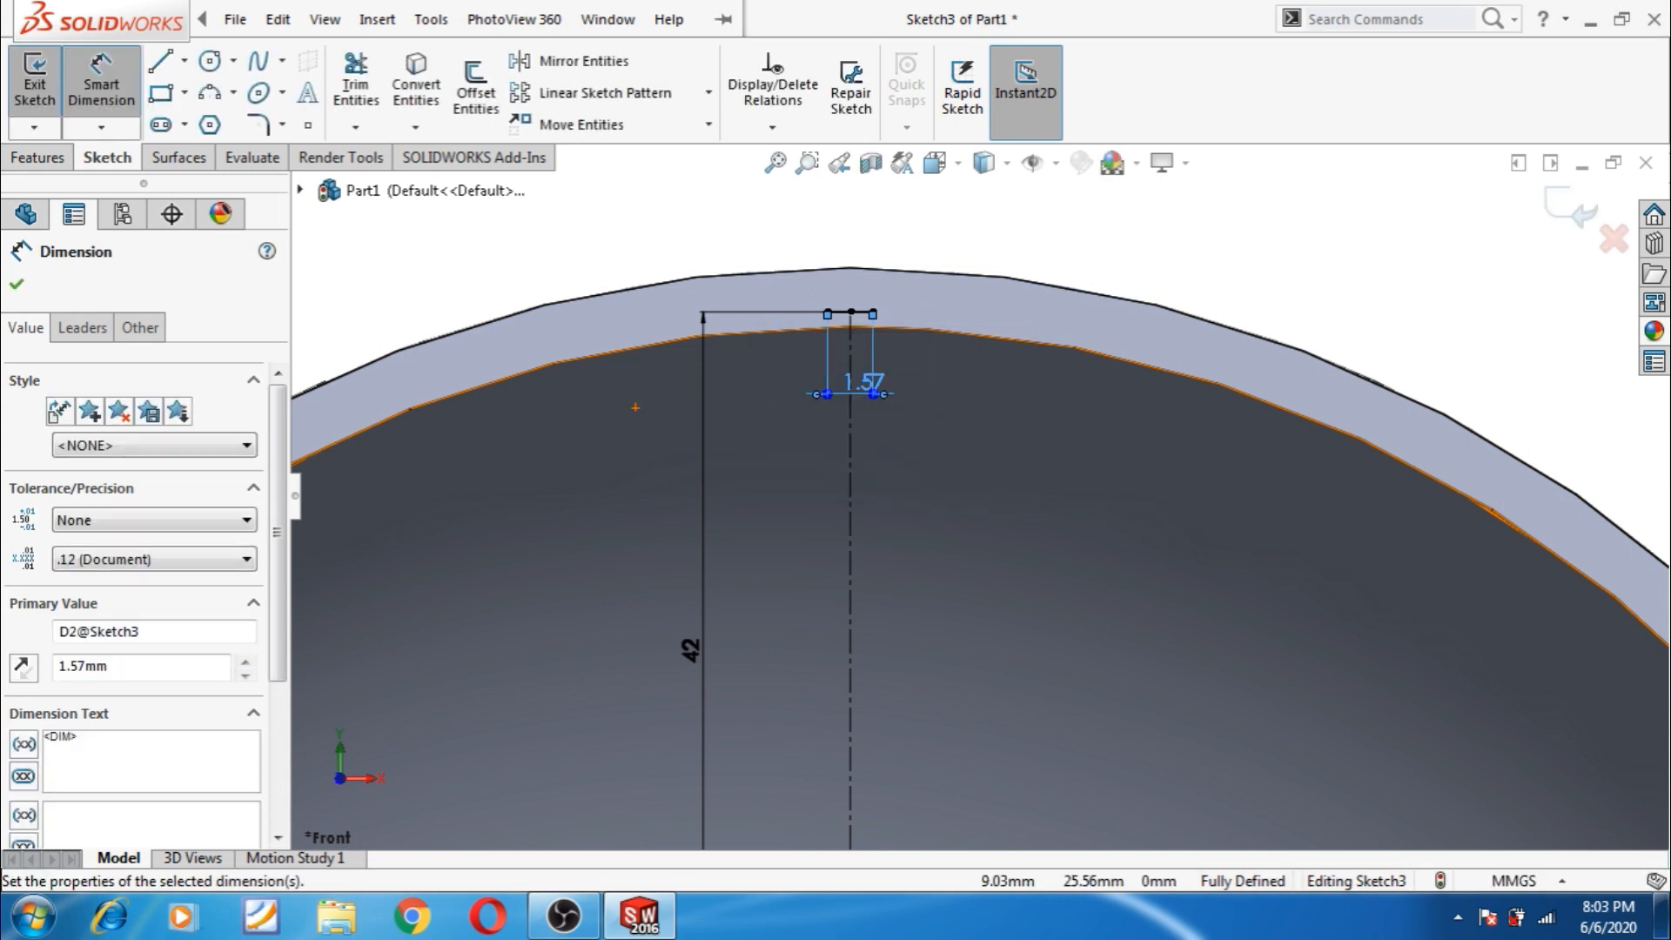
left_click(1269, 280)
- Change the model's display style to Hidden Lines Visible
scroll(841, 319, "down", 2)
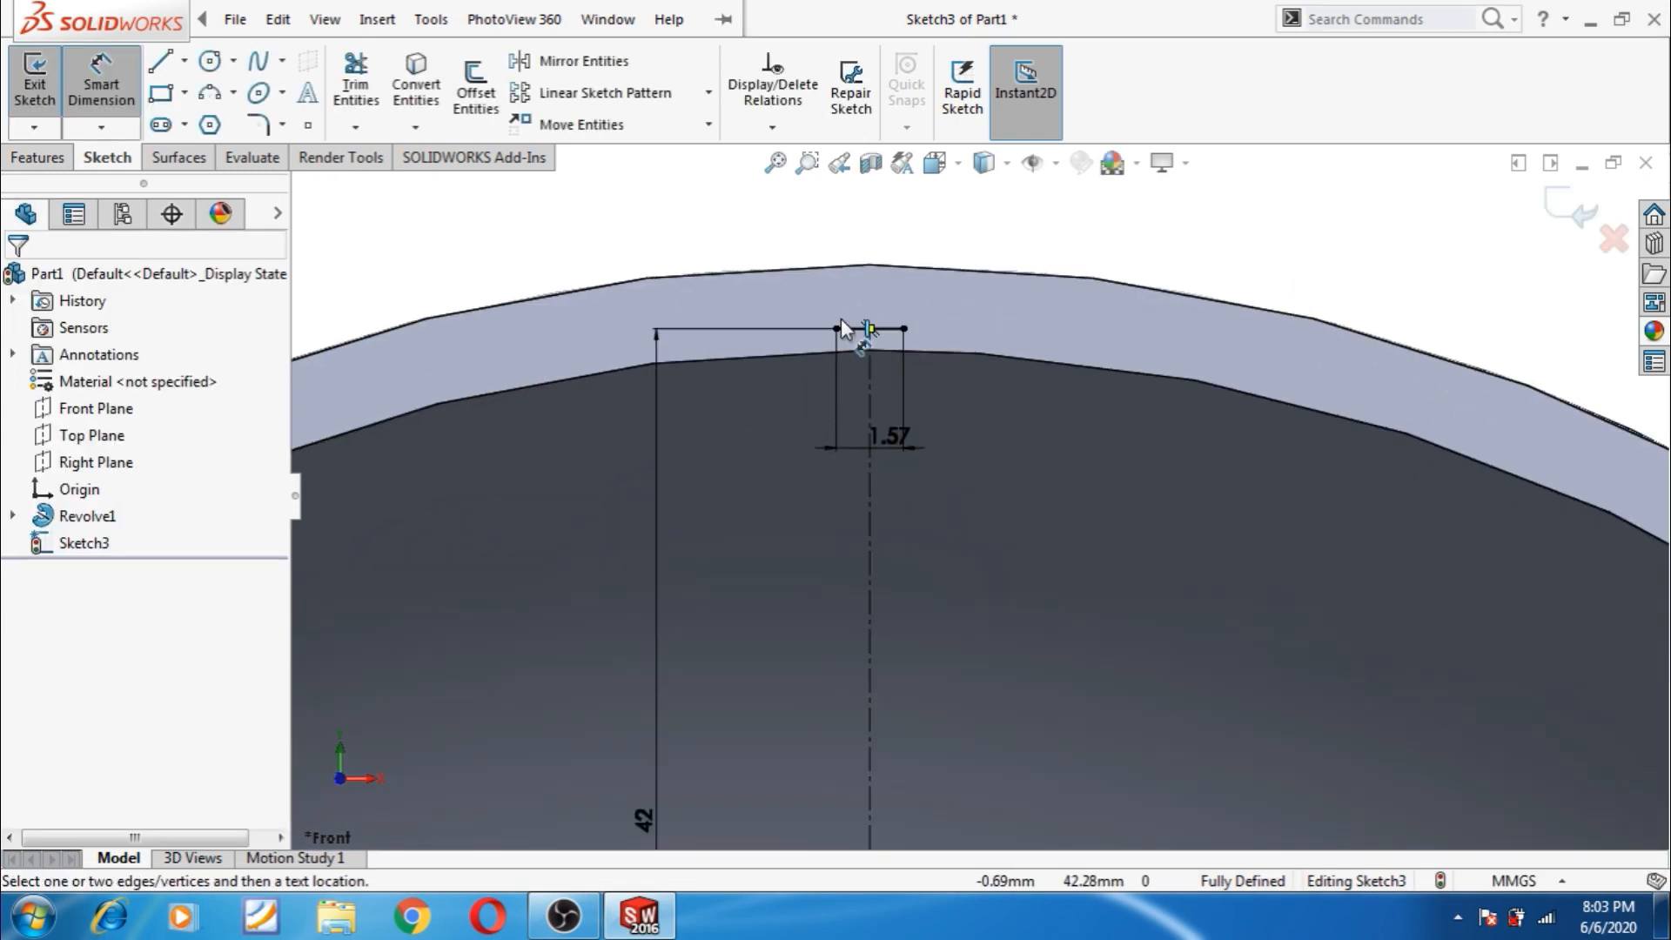
scroll(930, 312, "down", 2)
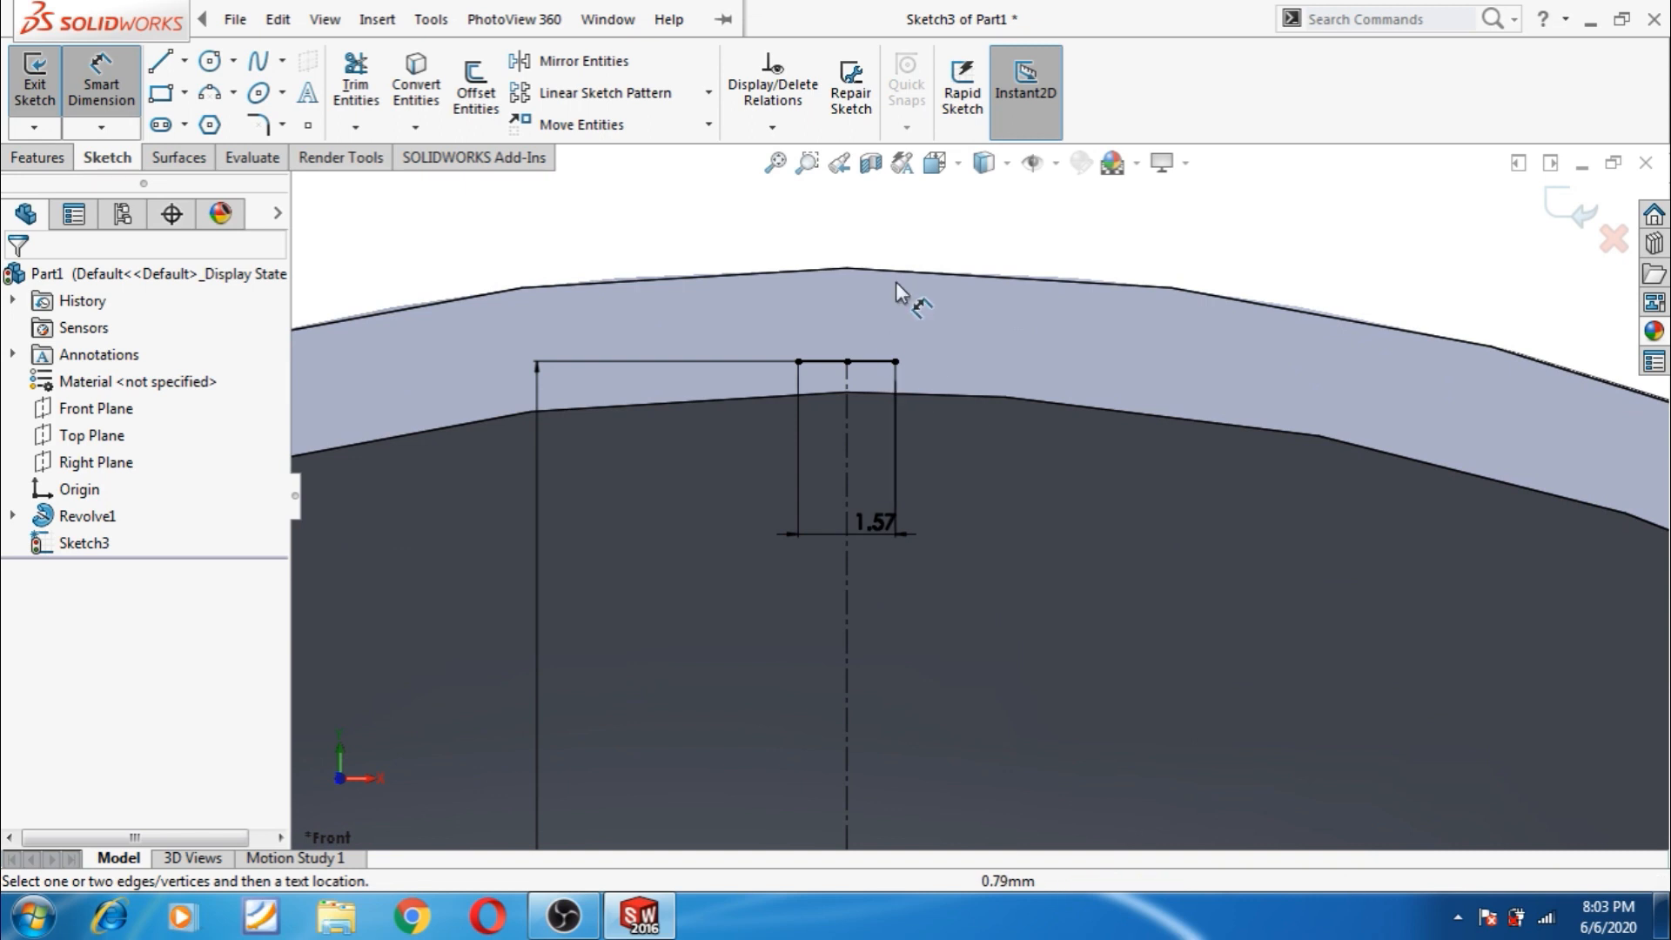
scroll(907, 367, "up", 1)
scroll(910, 368, "up", 1)
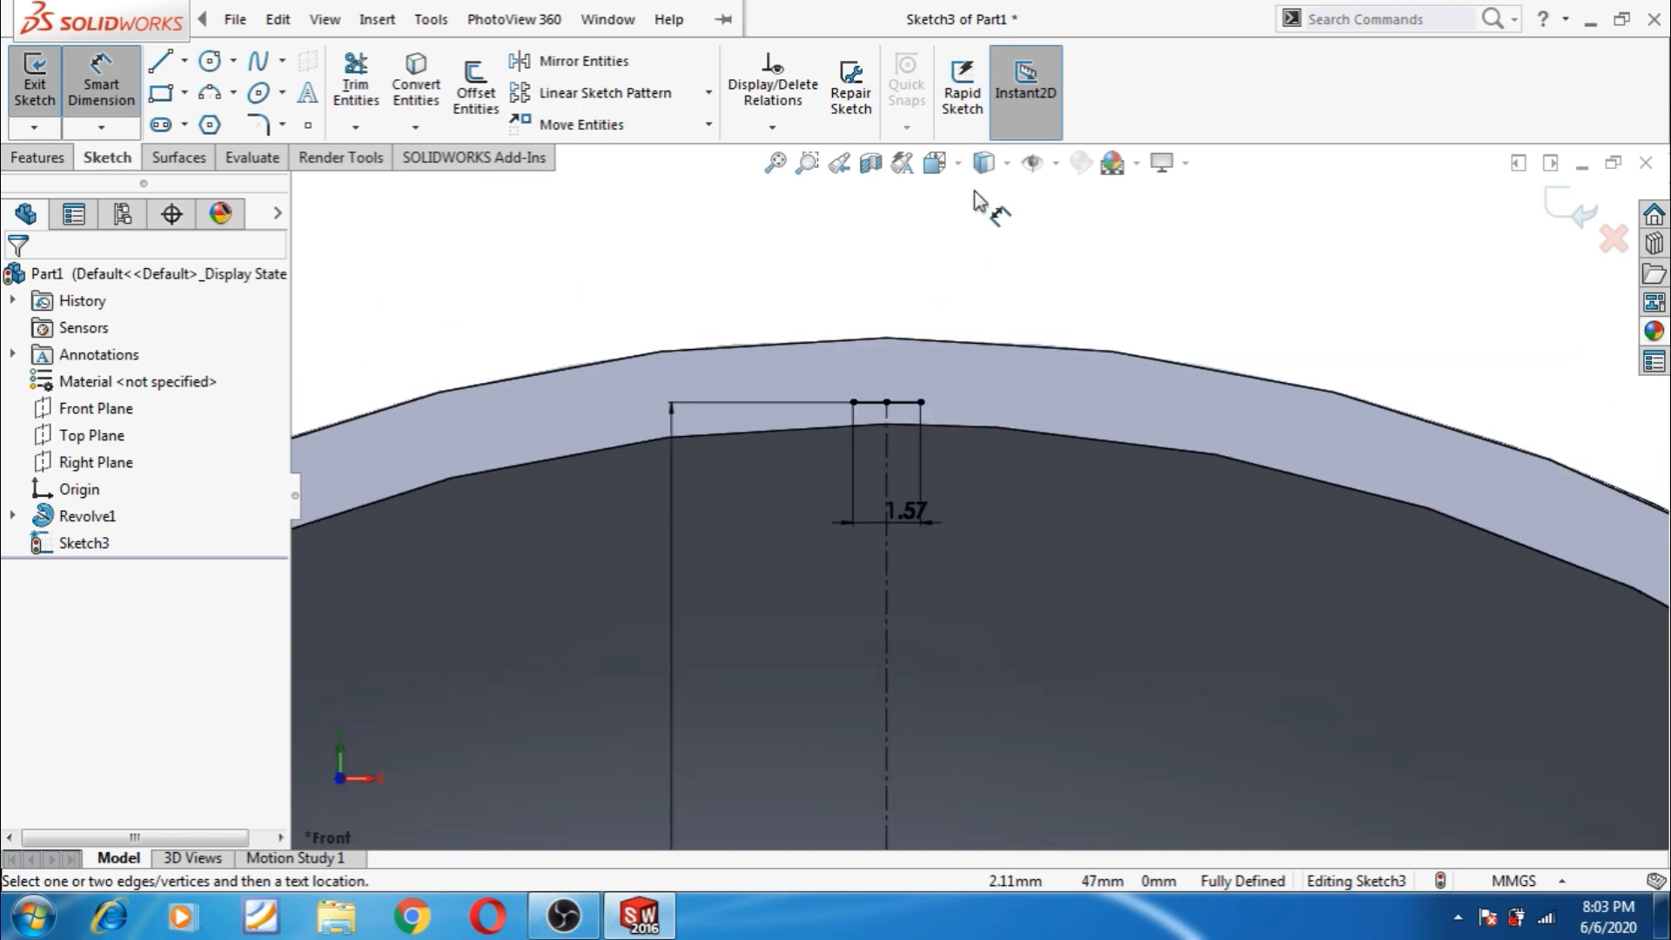
left_click(1007, 164)
left_click(992, 300)
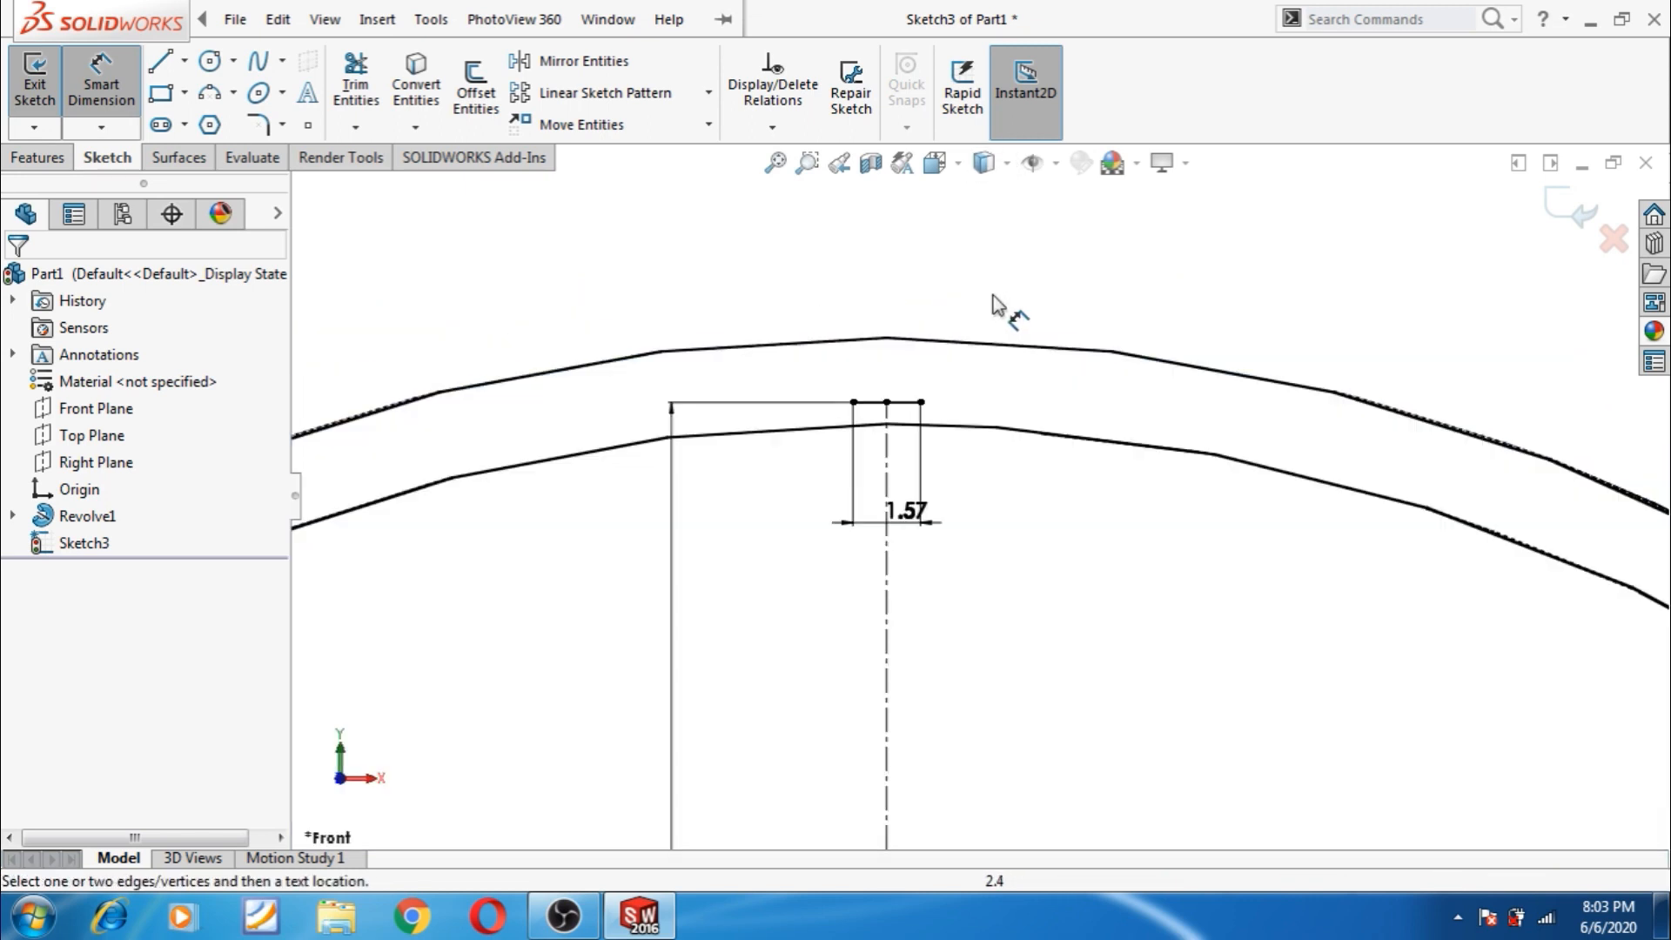
- Draw a three-point arc of about 0.84 mm radius between the short horizontal line's endpoints, bulging outward from the origin
left_click(116, 94)
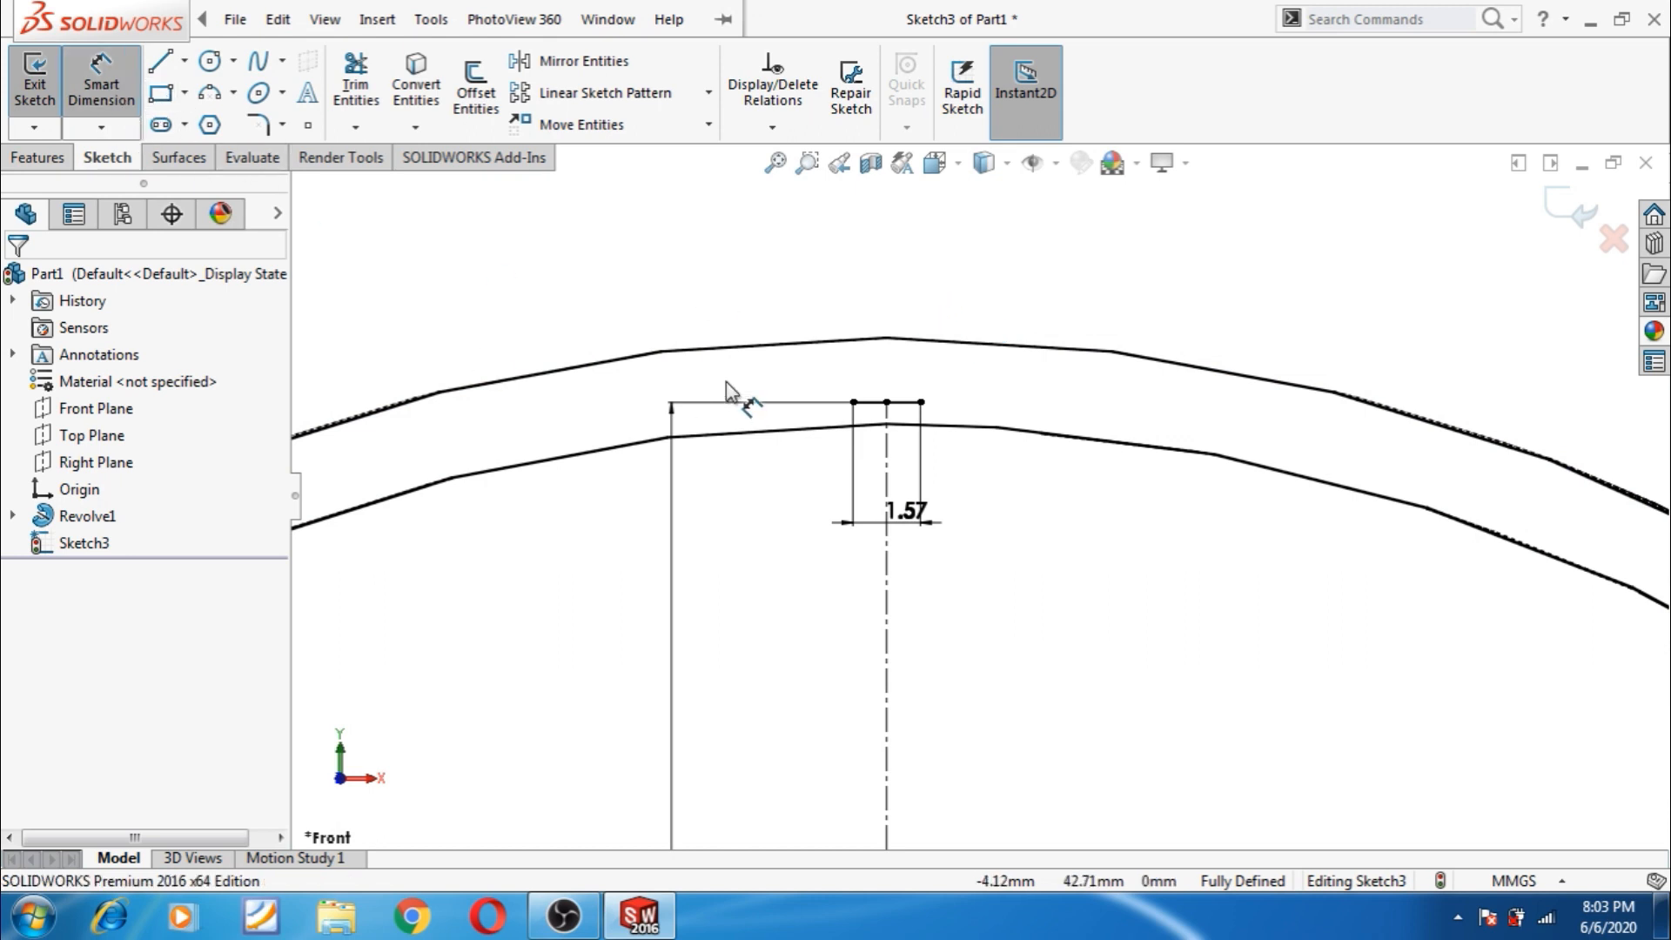
left_click(216, 95)
left_click(853, 402)
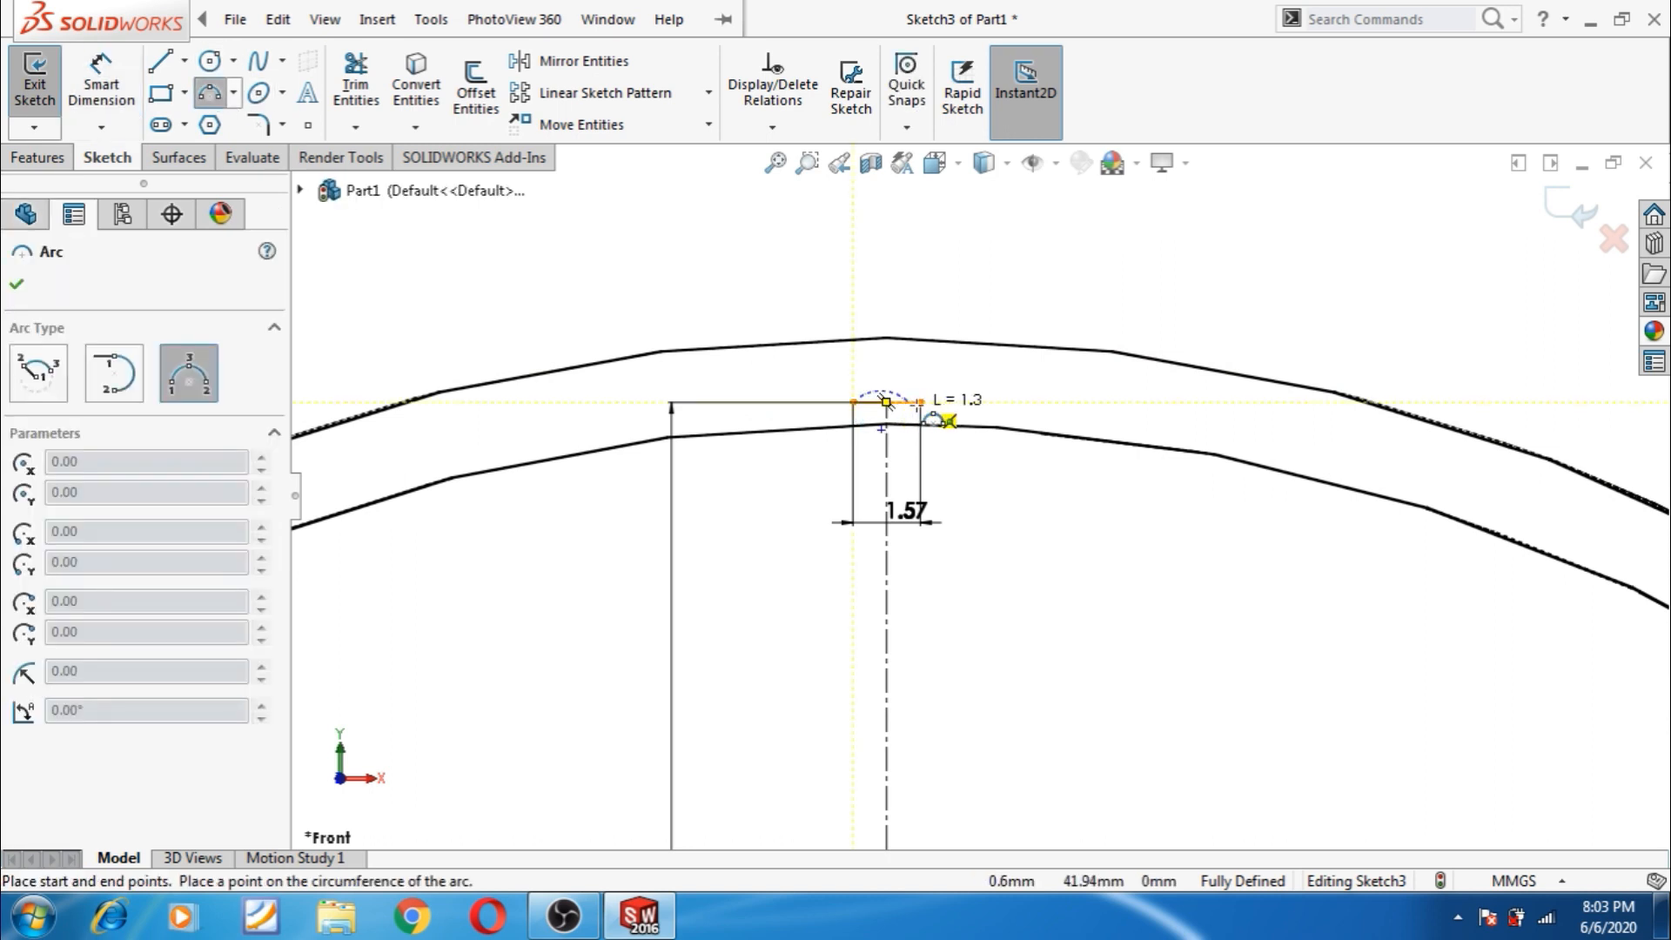
left_click(920, 401)
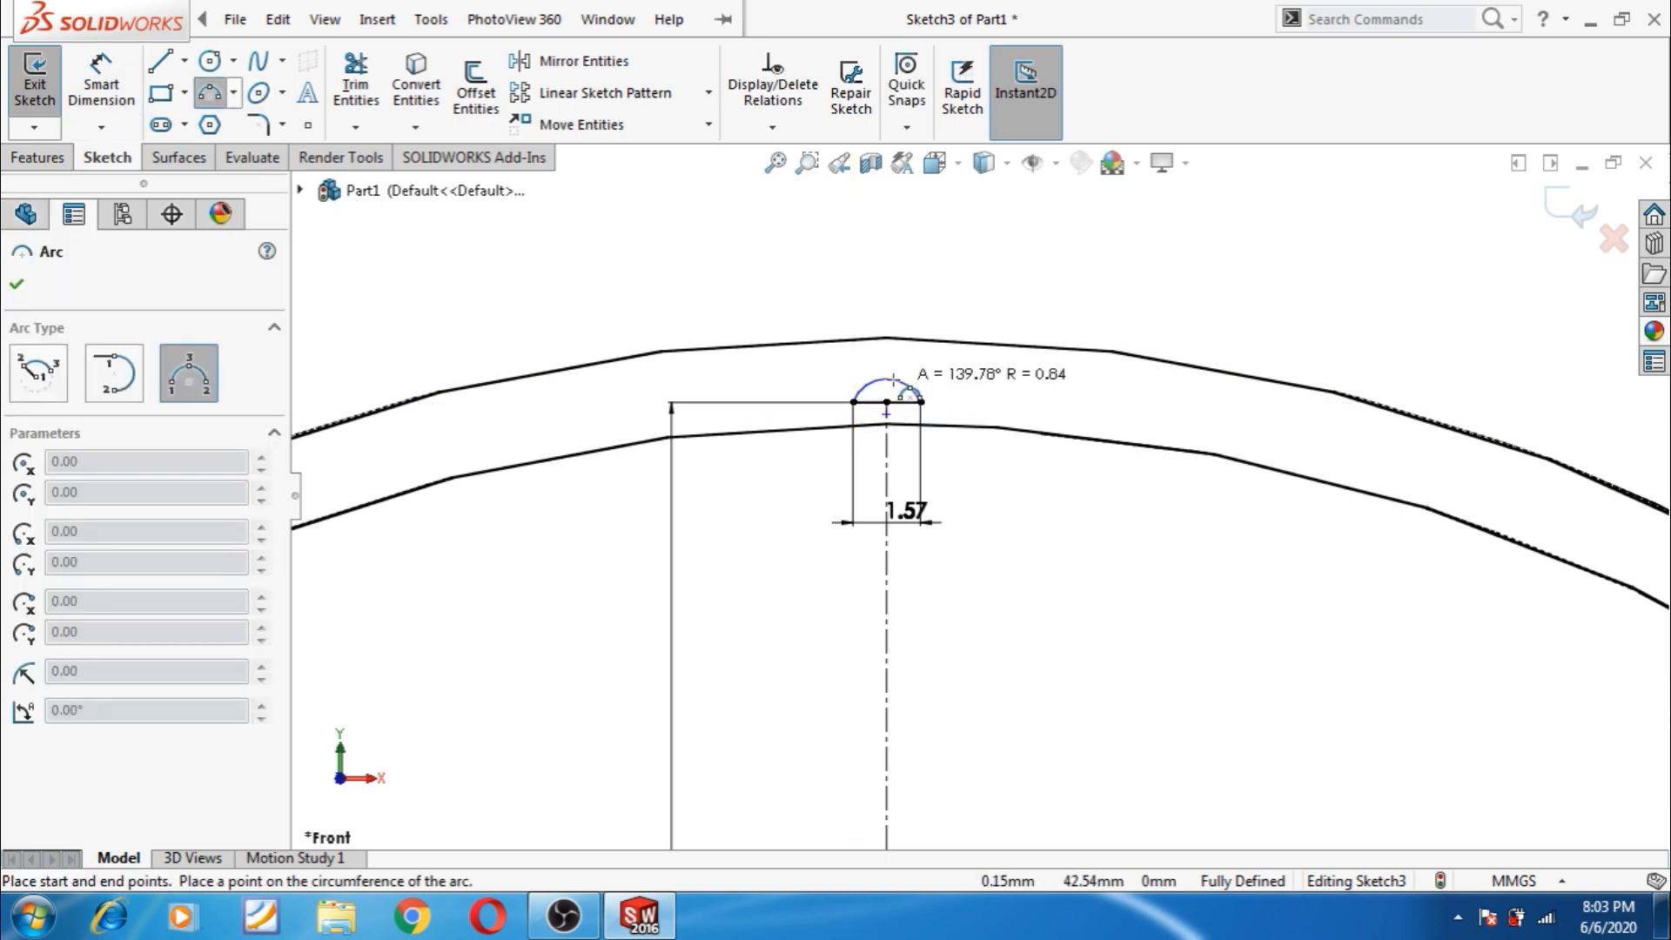
left_click(892, 380)
key("Escape")
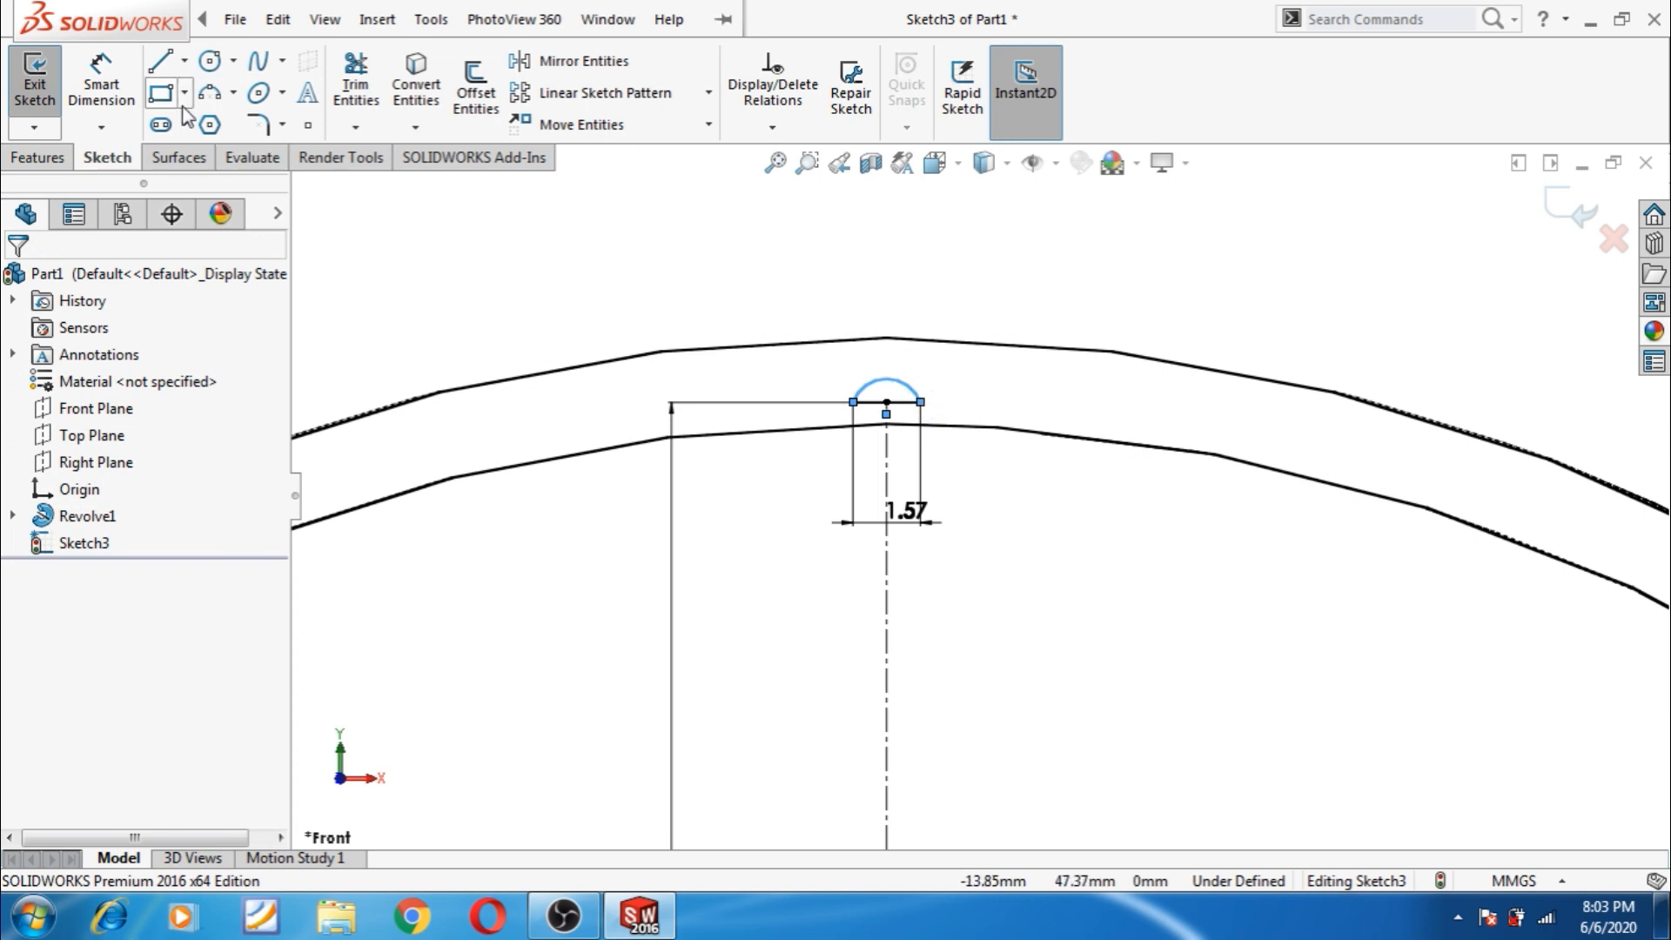
- Dimension the small arc's radius to 1.5 mm
left_click(101, 84)
left_click(886, 380)
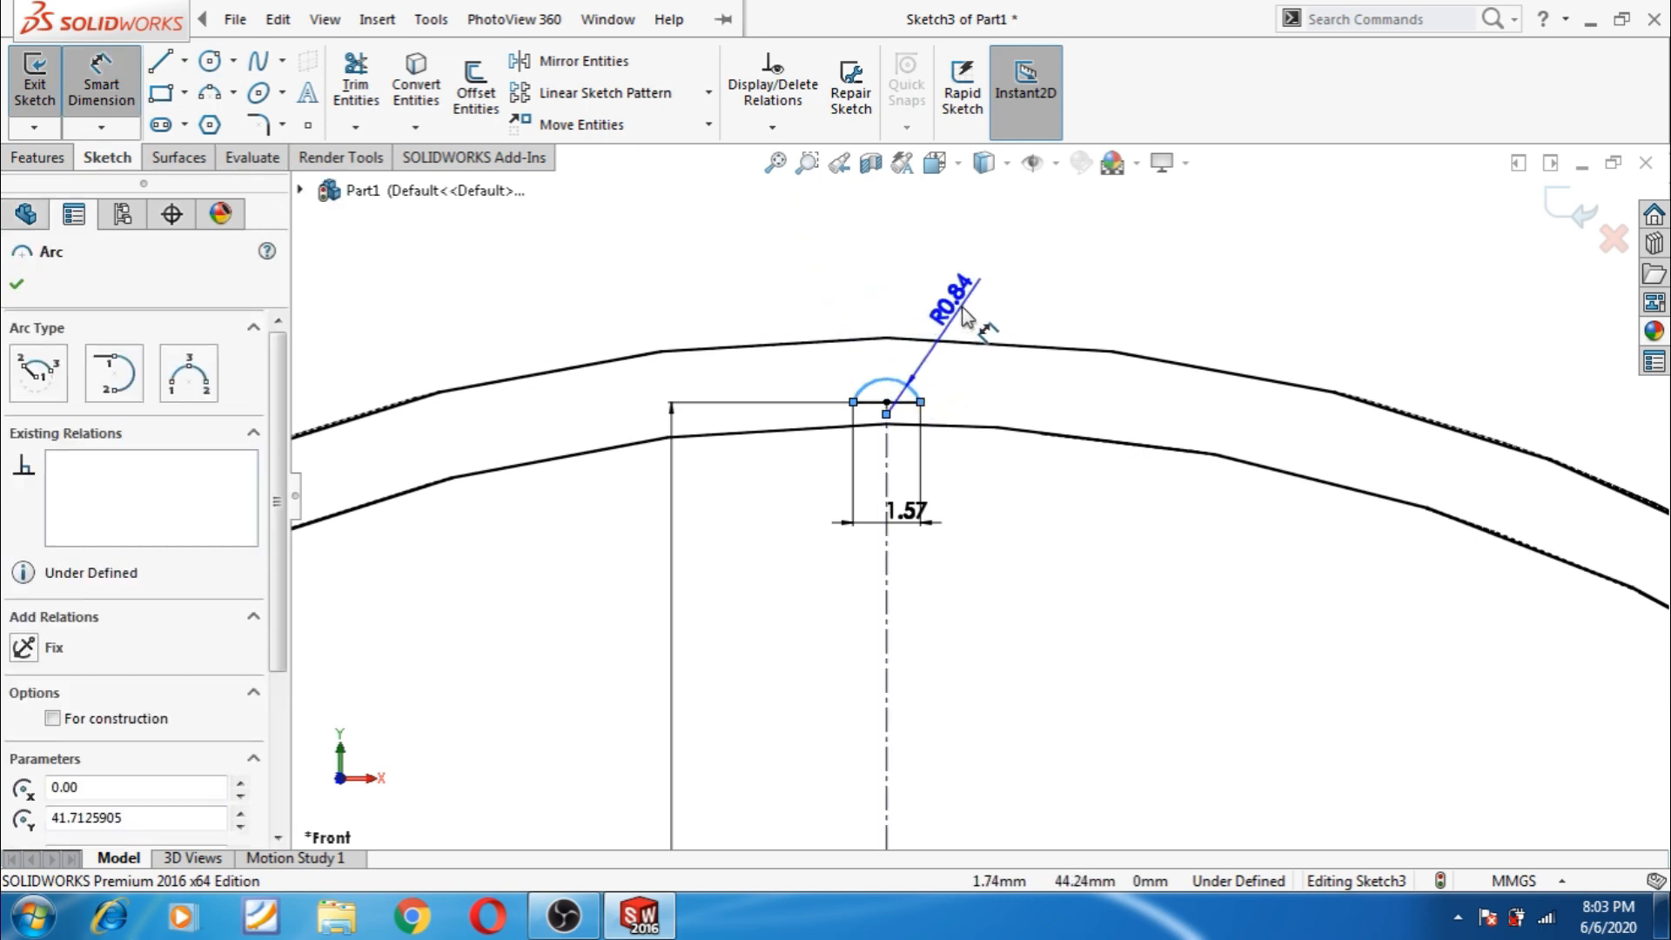
left_click(951, 323)
type("0")
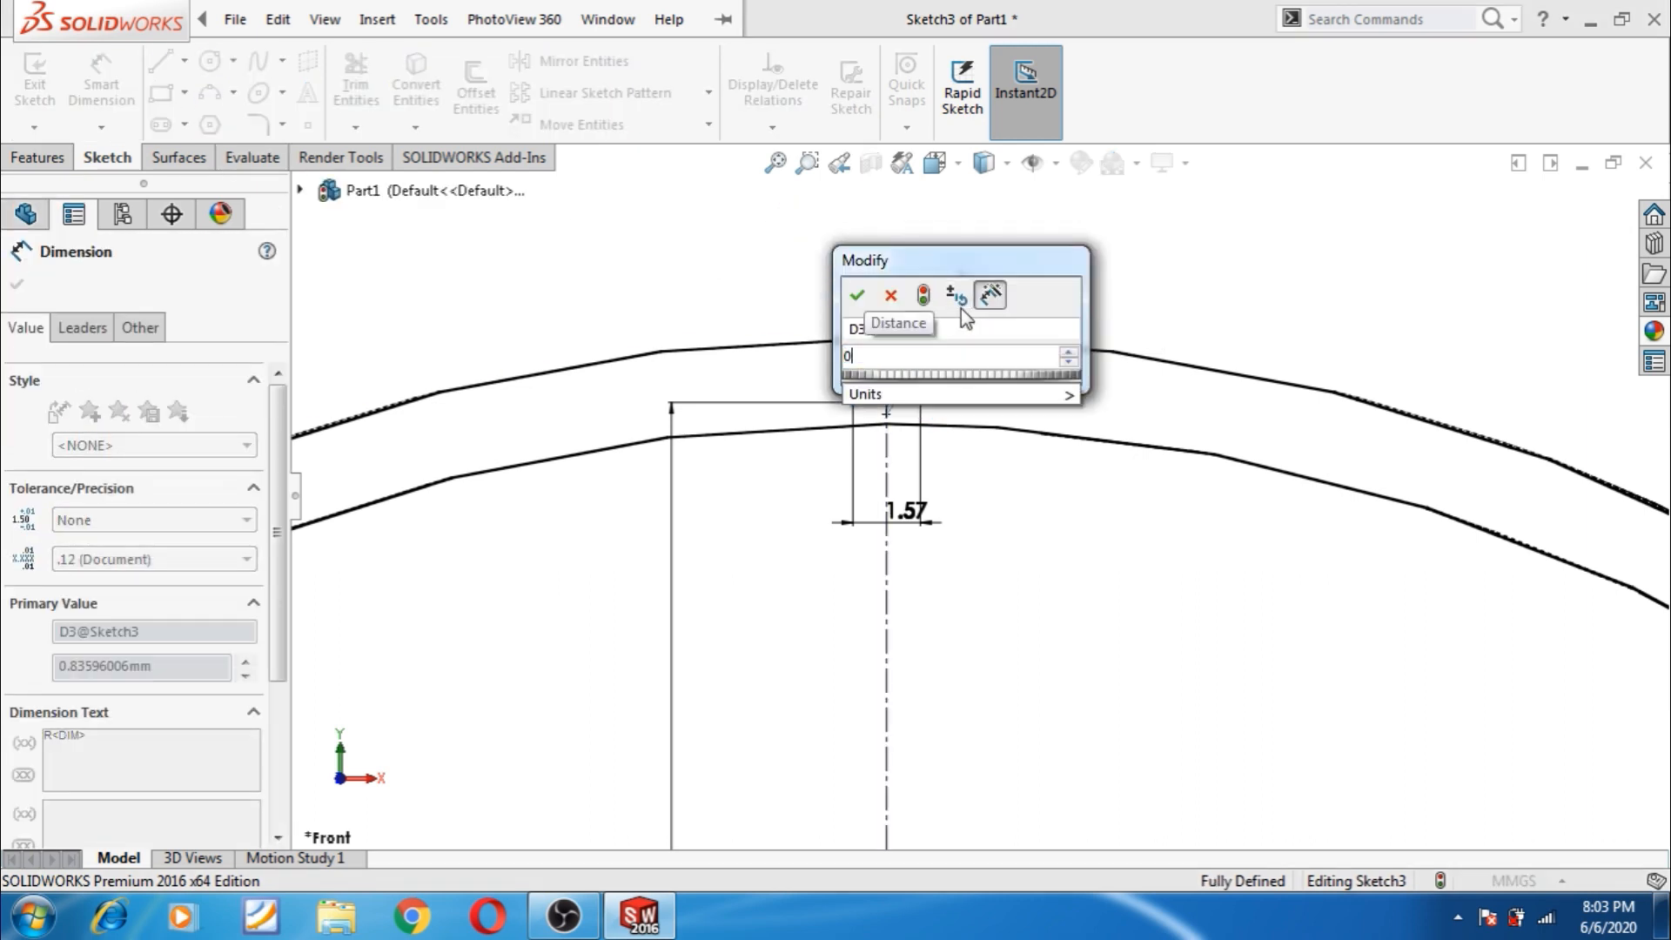
key("BackSpace")
type("1.5")
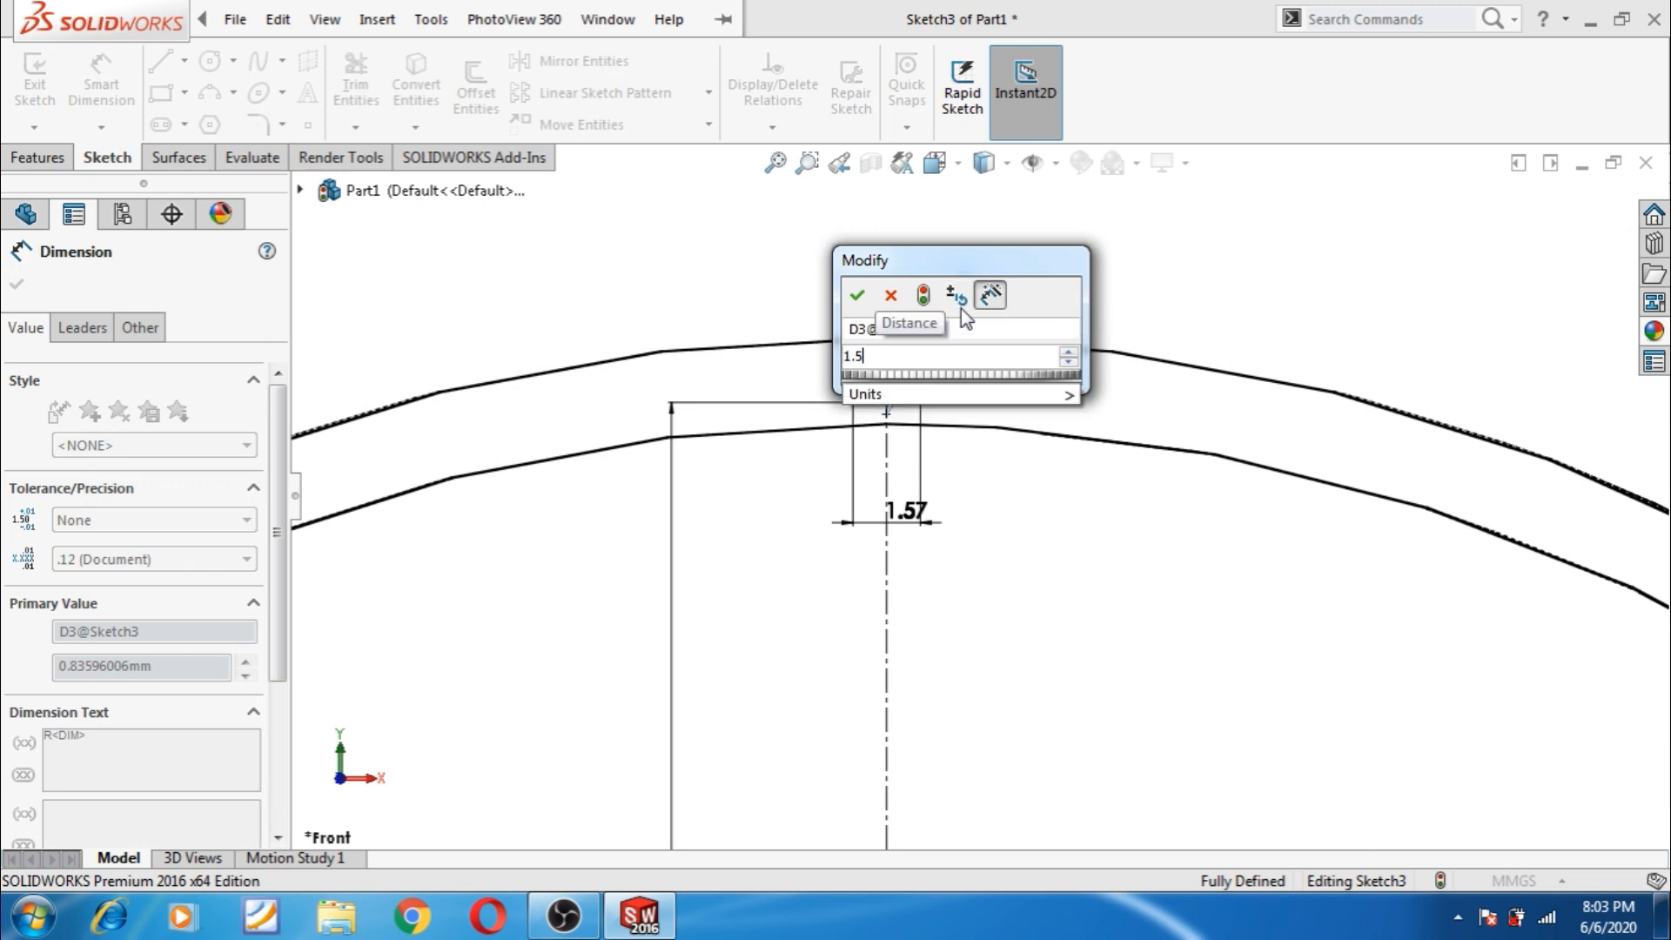
key("Return")
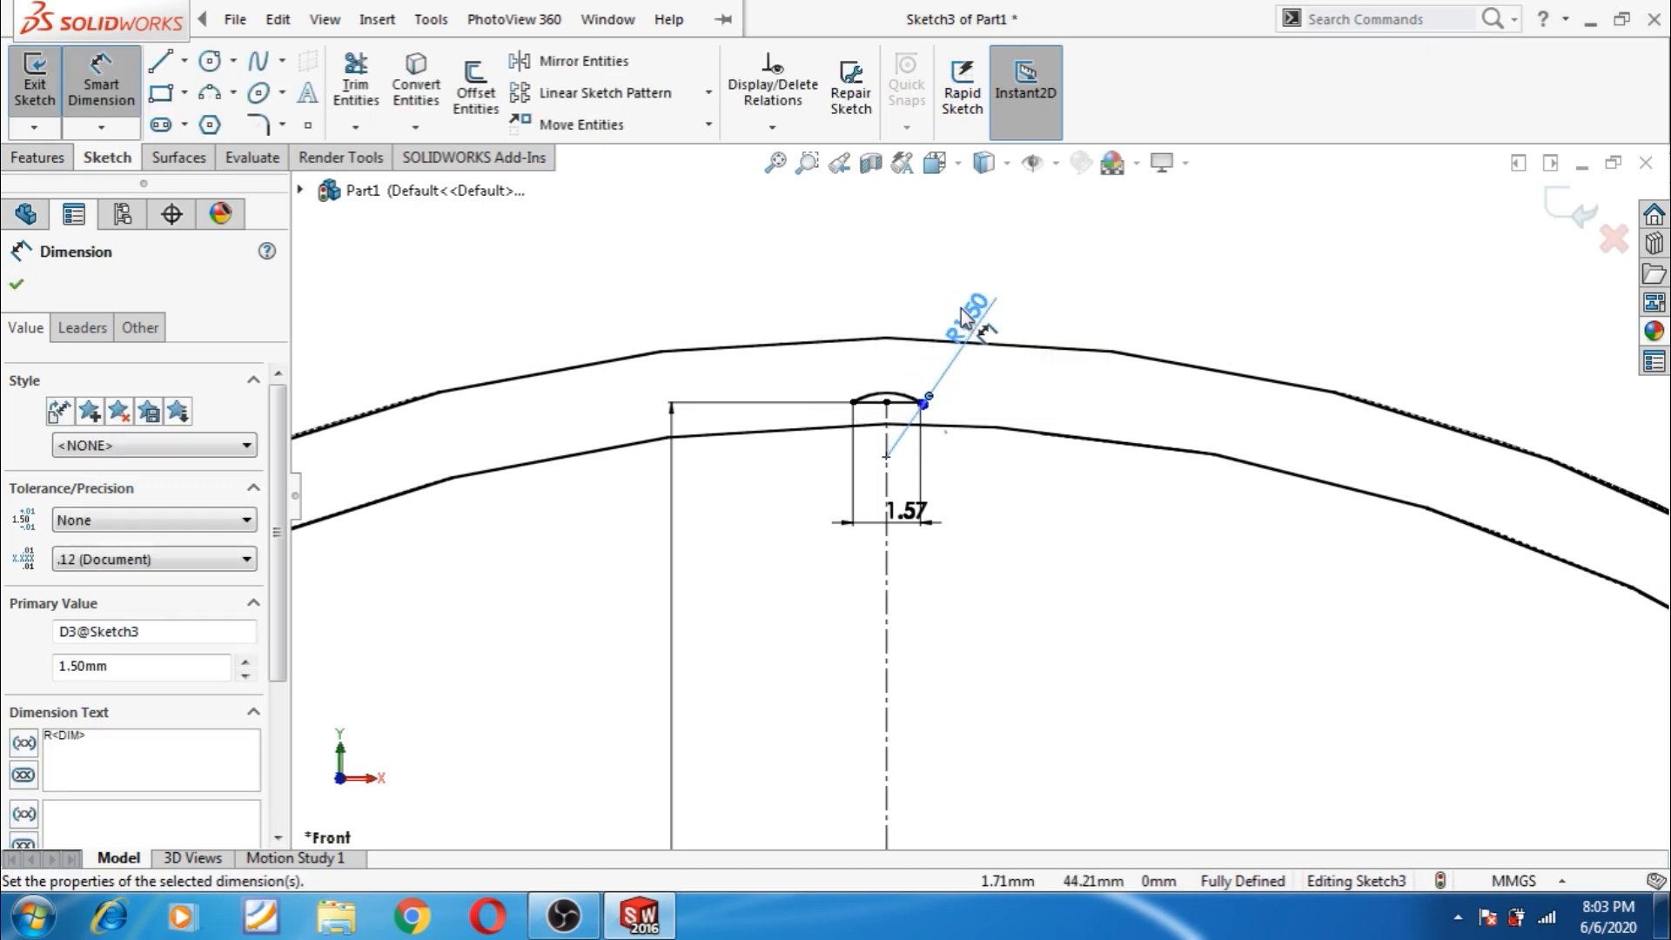
- Set the vertical centerline's length to 87/2 mm and check the arc profile against the rim's outer edge
scroll(798, 496, "up", 3)
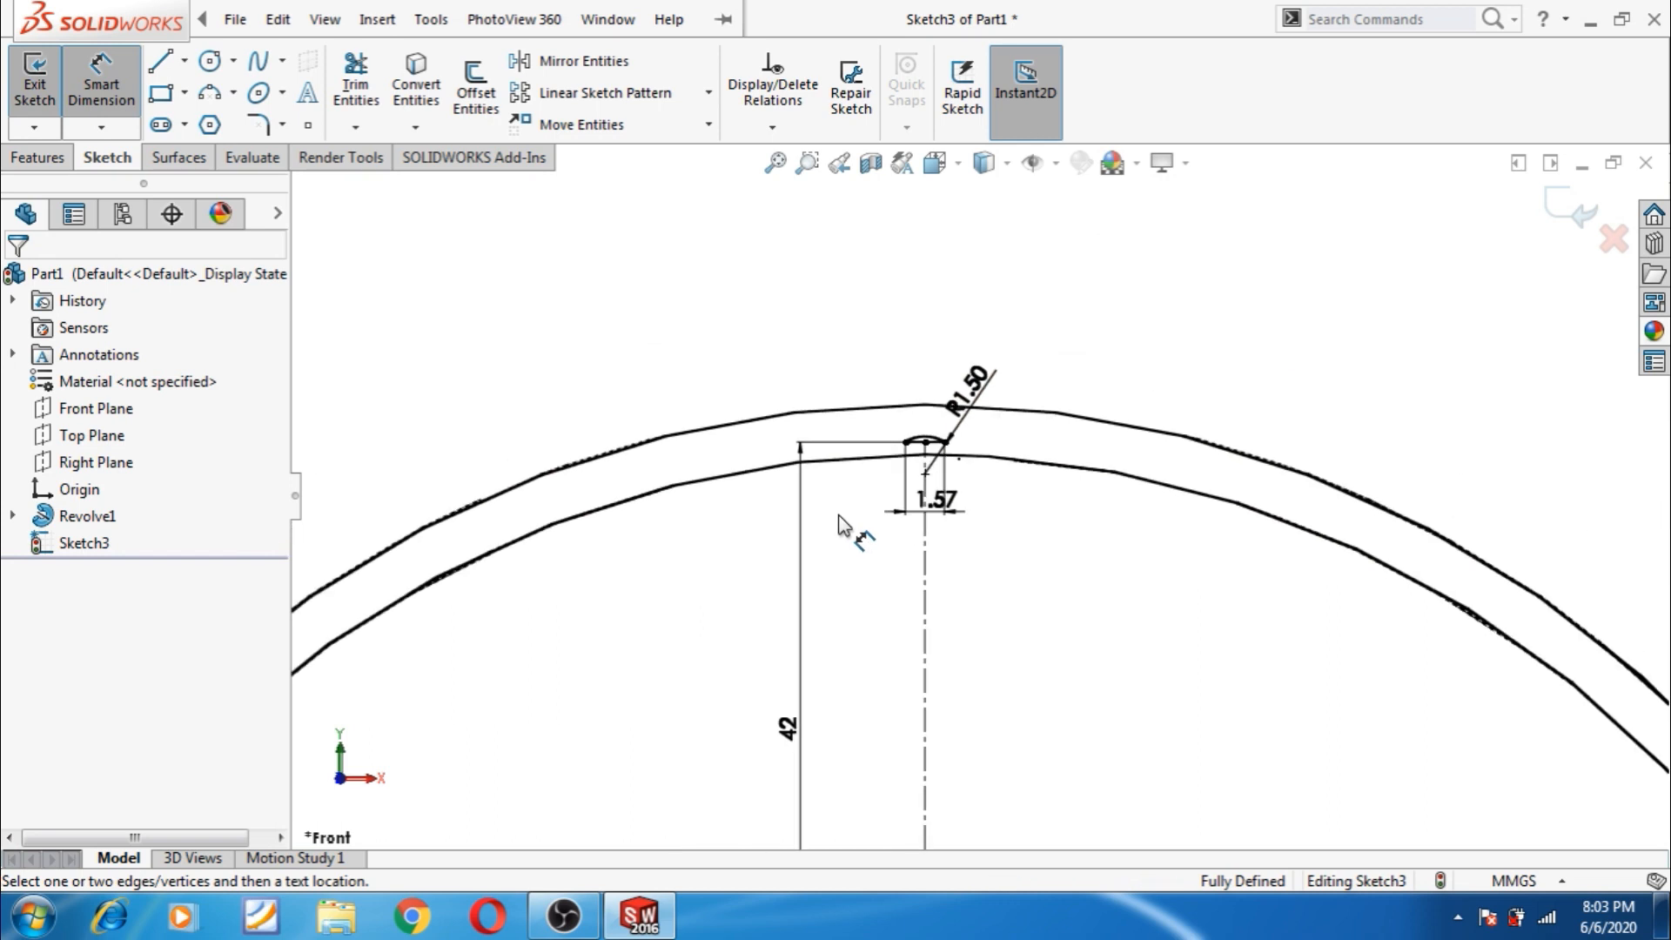
left_click(786, 727)
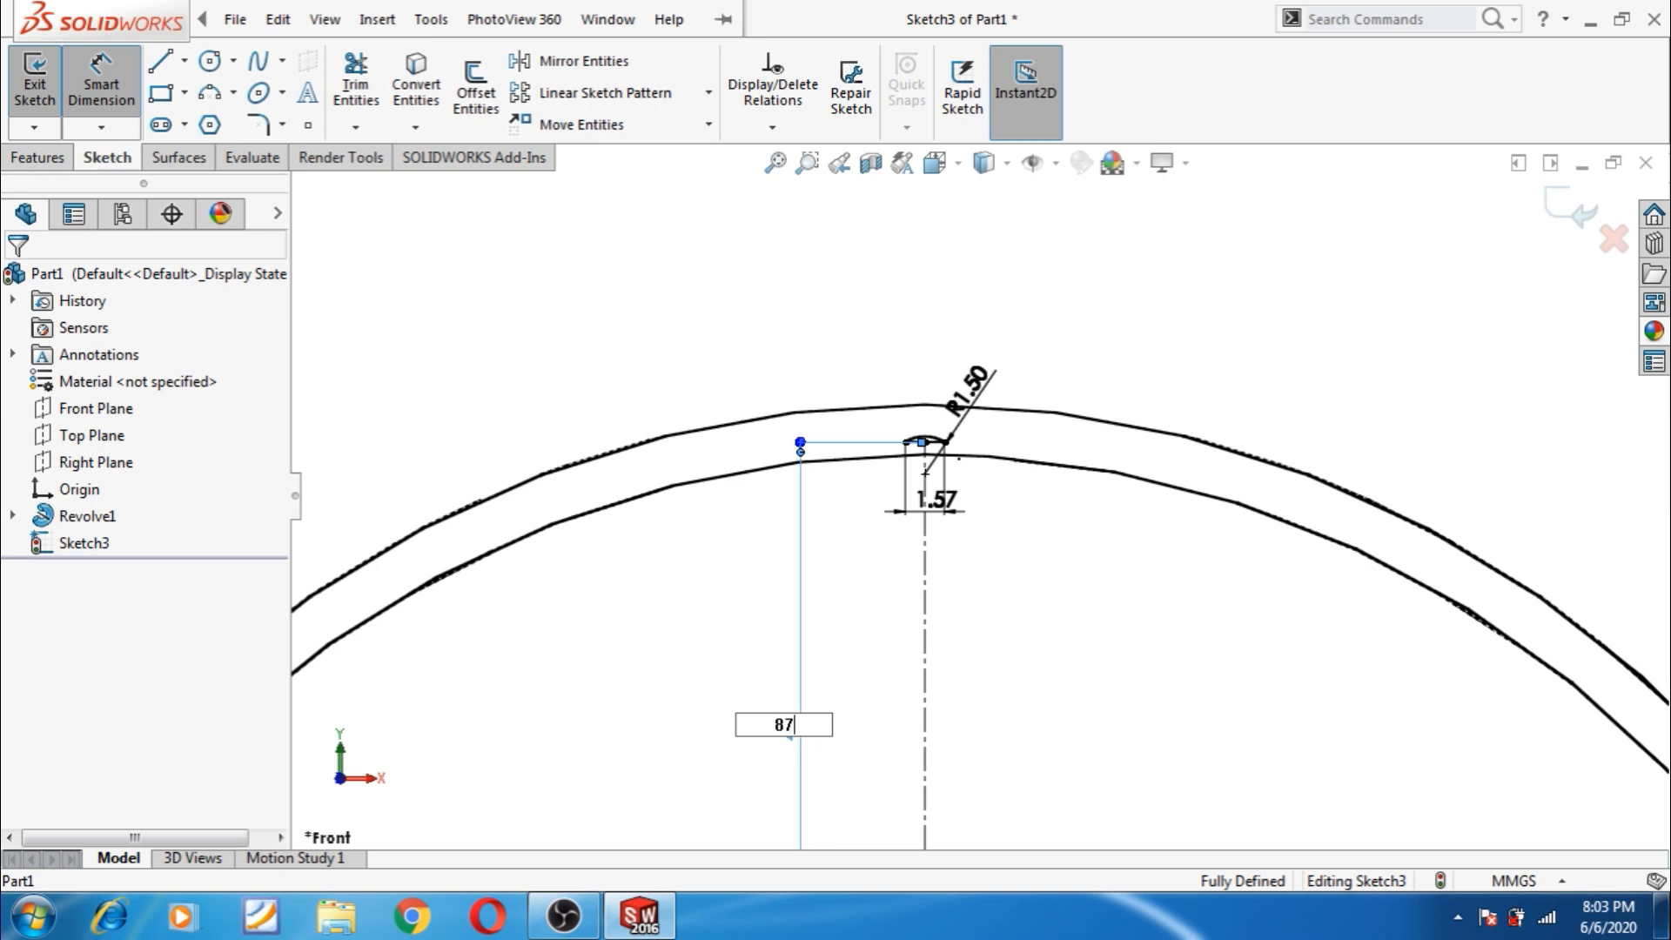
type("87/2")
key("Return")
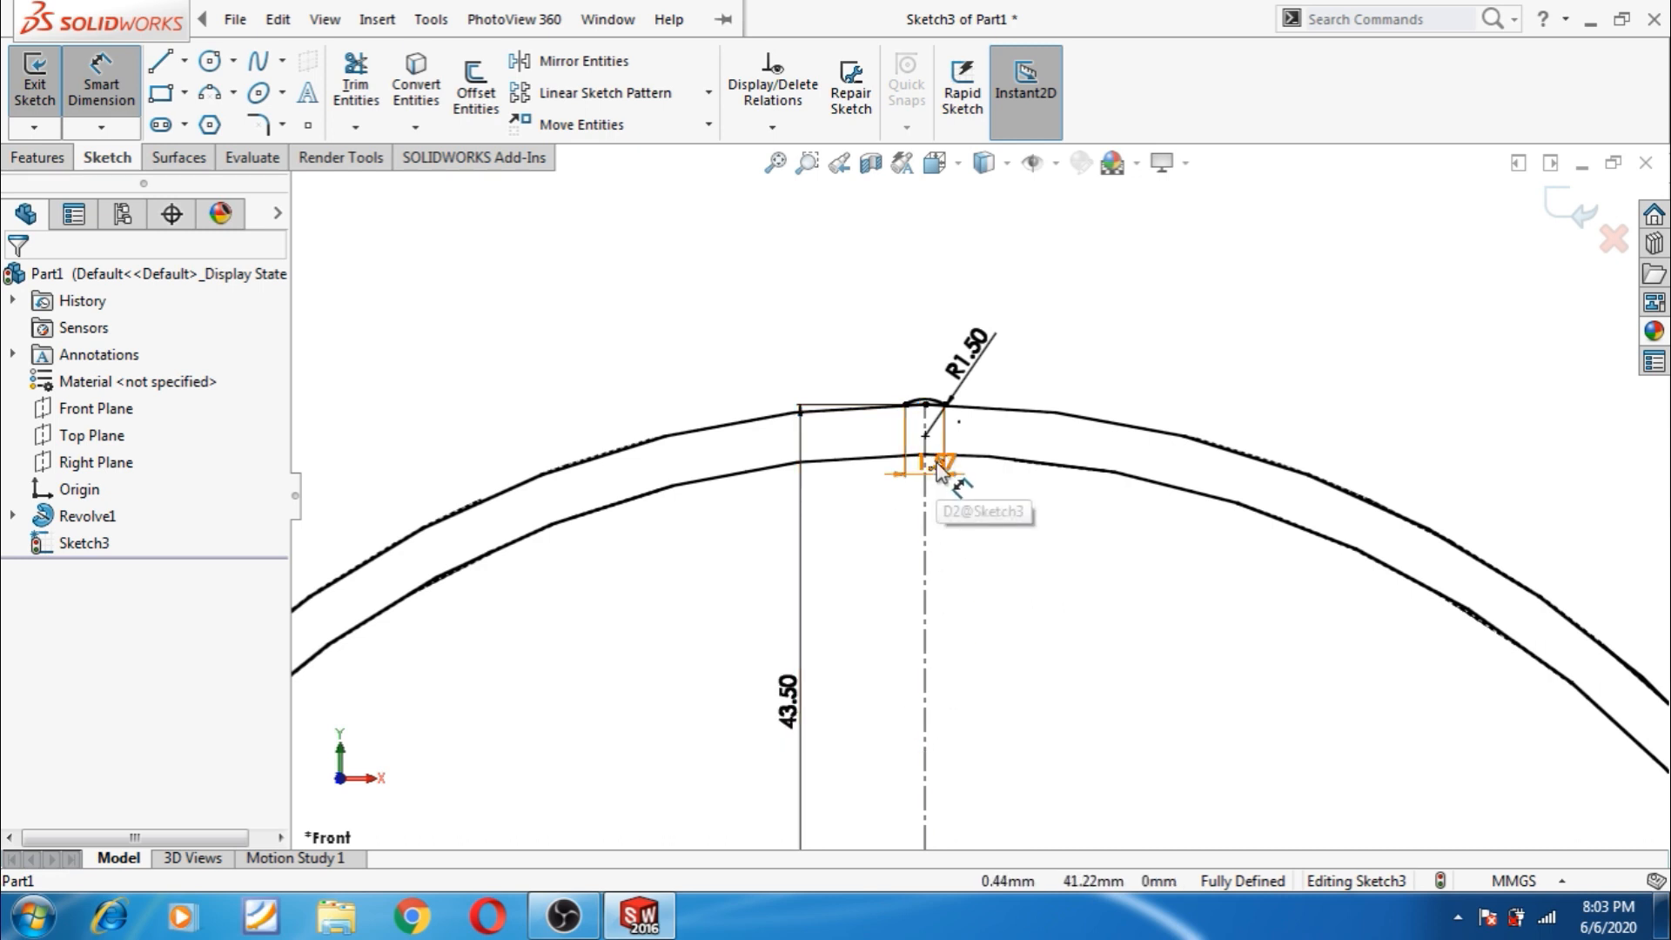
left_click(936, 477)
scroll(932, 440, "down", 2)
scroll(932, 441, "down", 4)
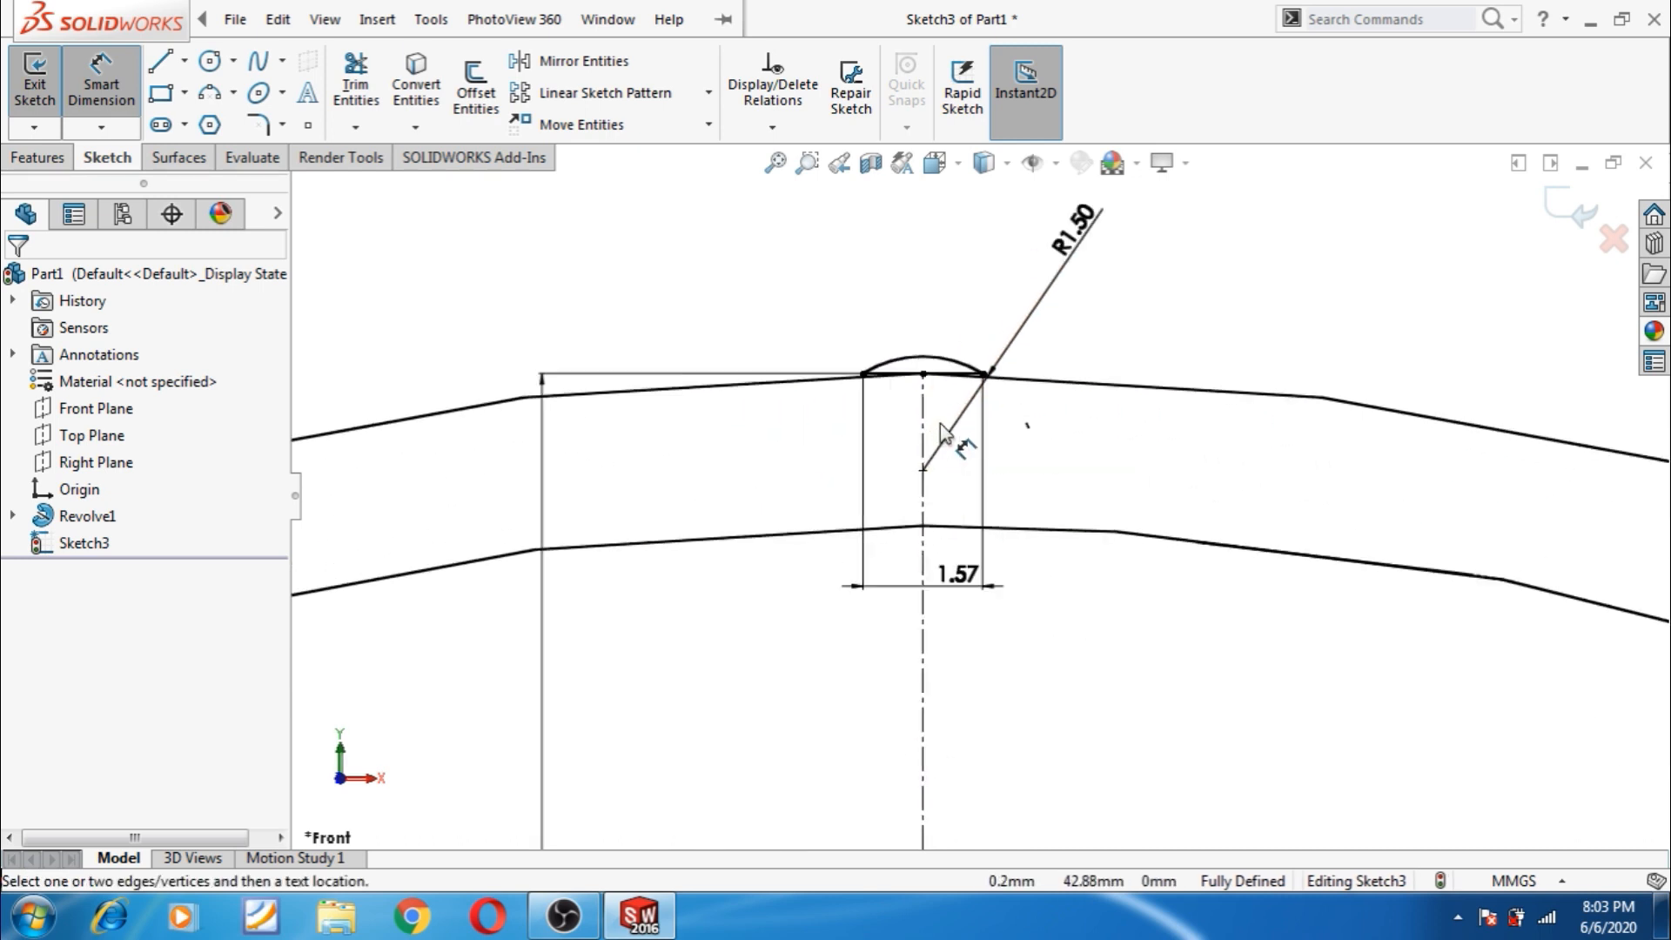
- Set the vertical centerline's length to 43.25 mm
scroll(739, 823, "up", 5)
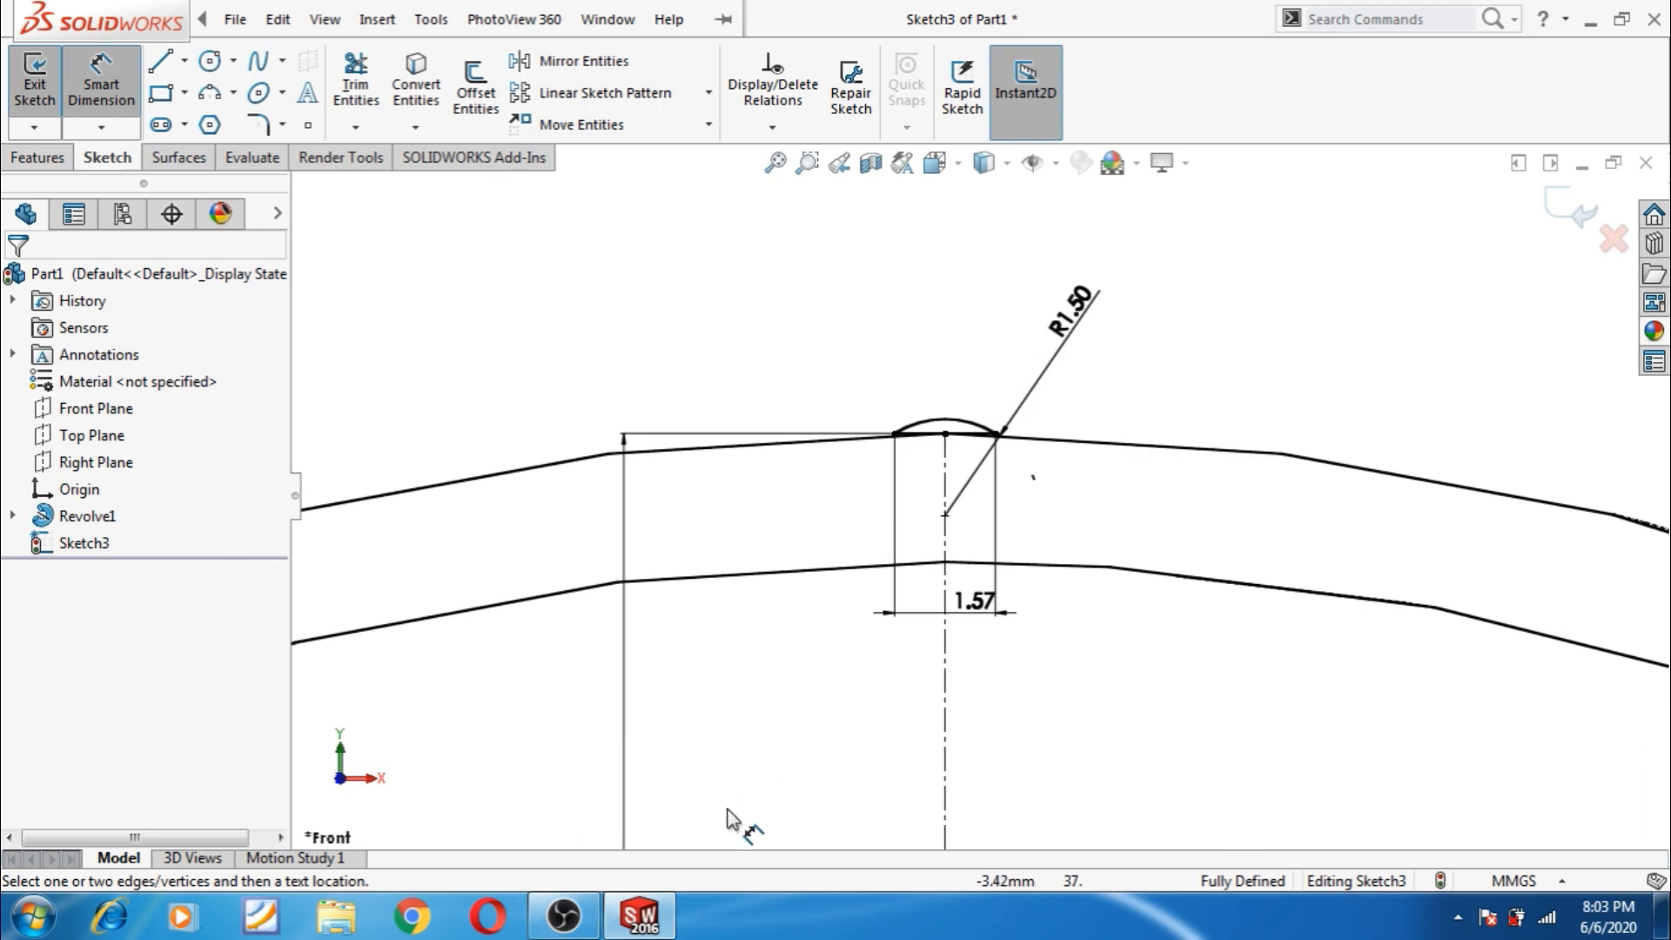
scroll(893, 712, "down", 2)
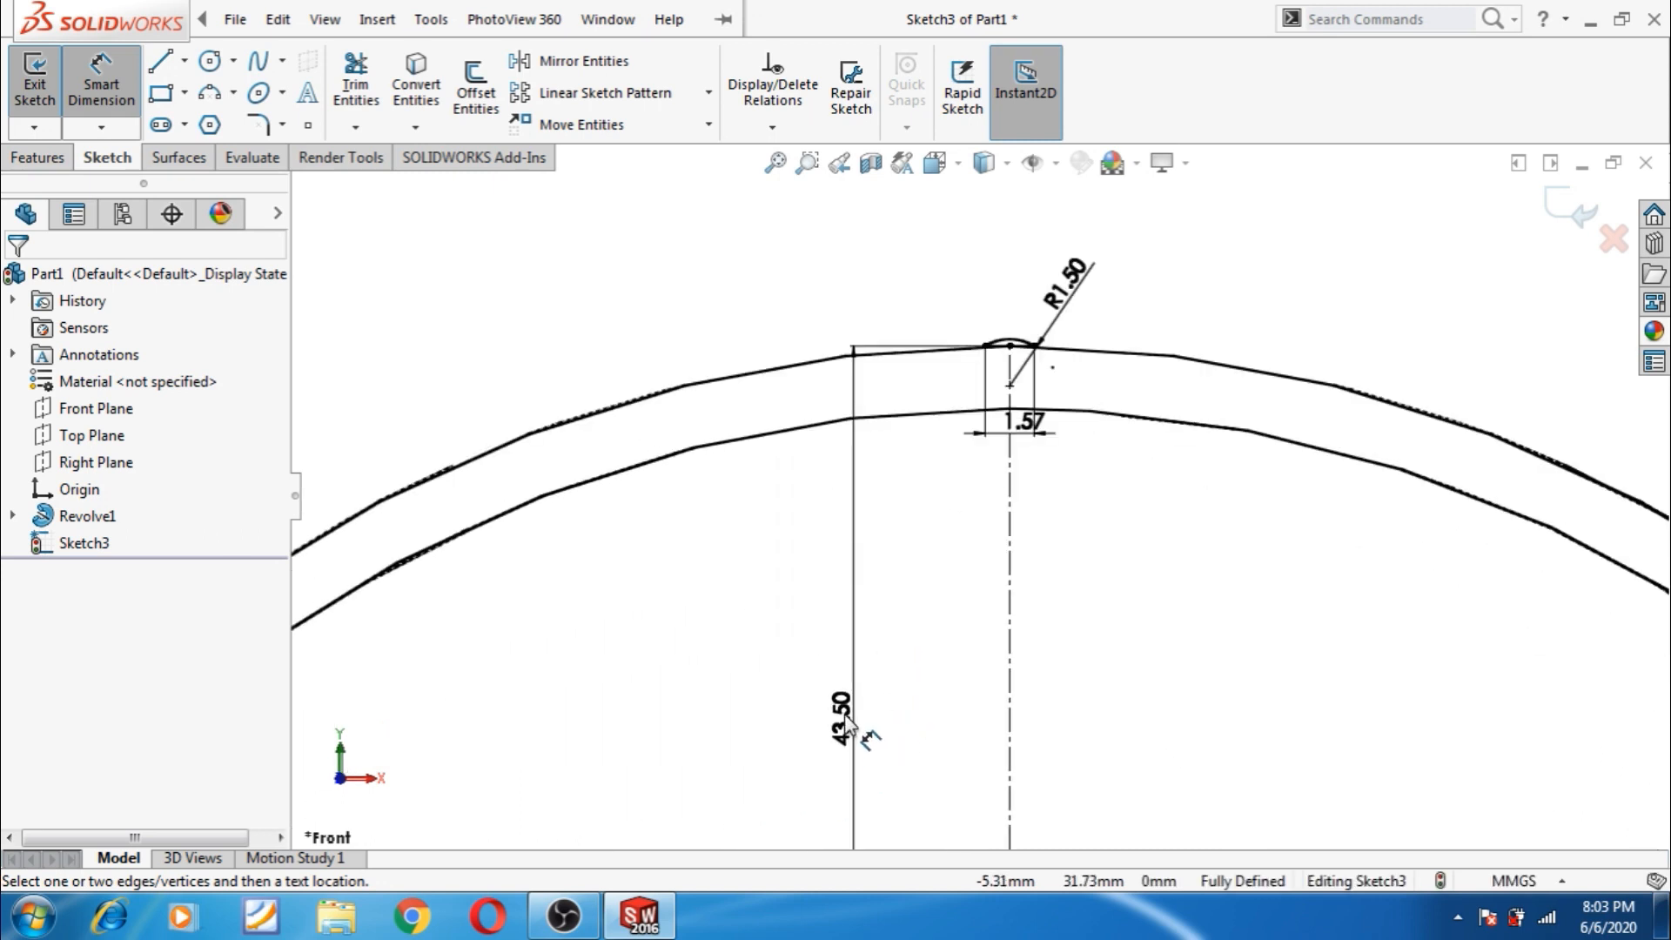
double_click(842, 716)
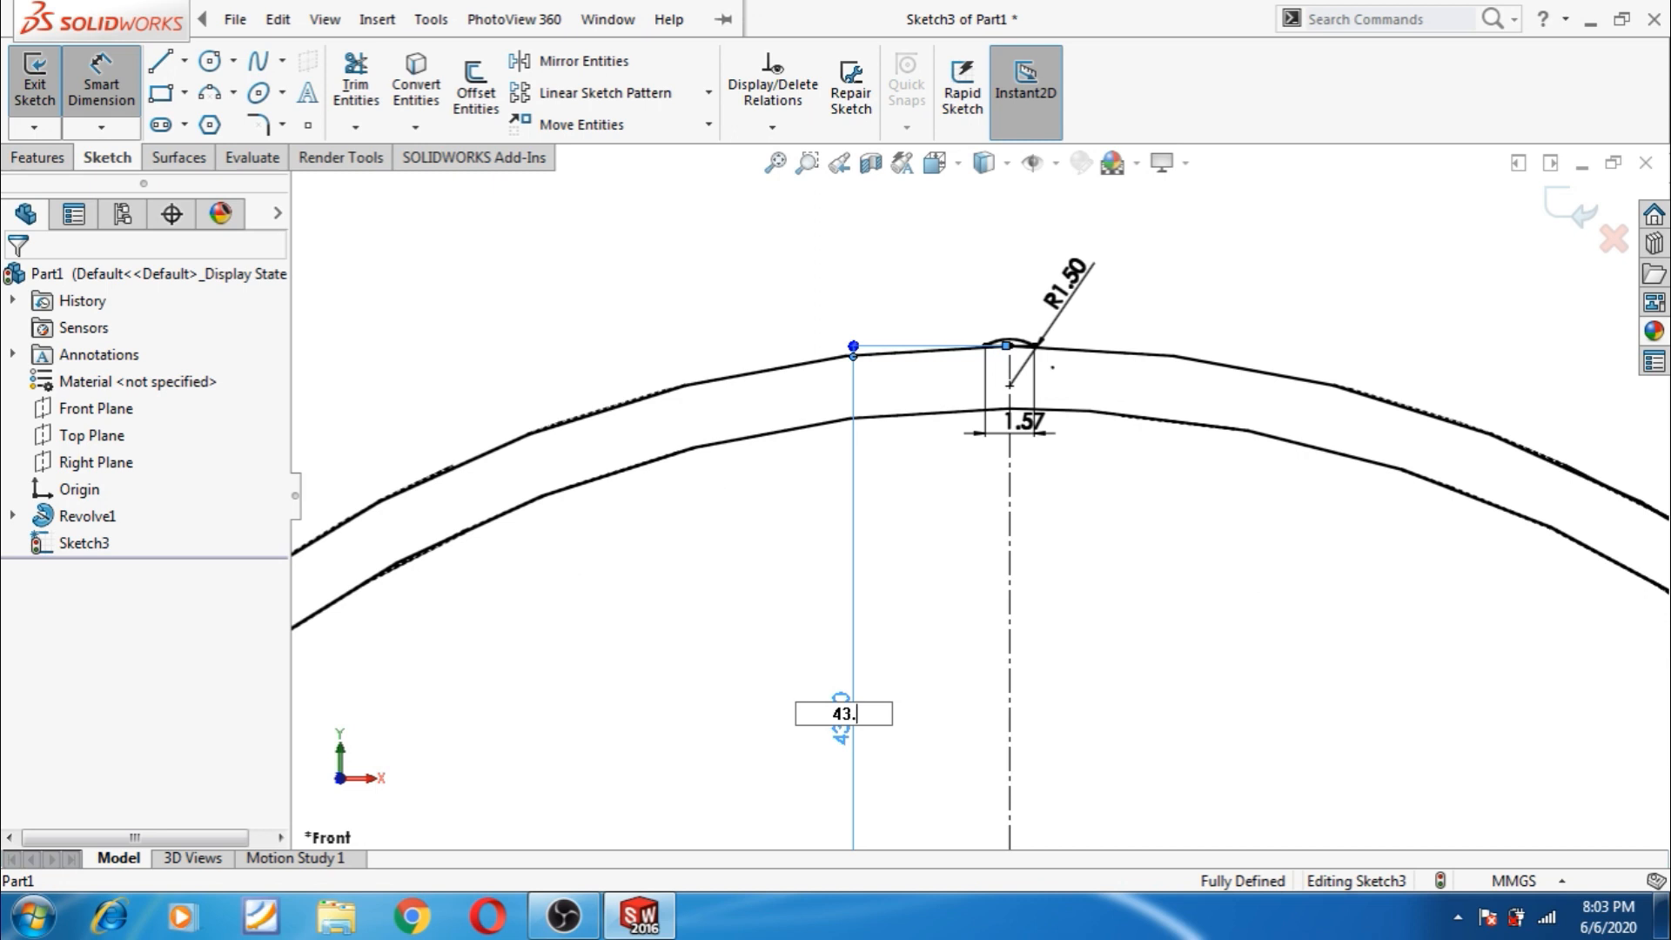
key("Return")
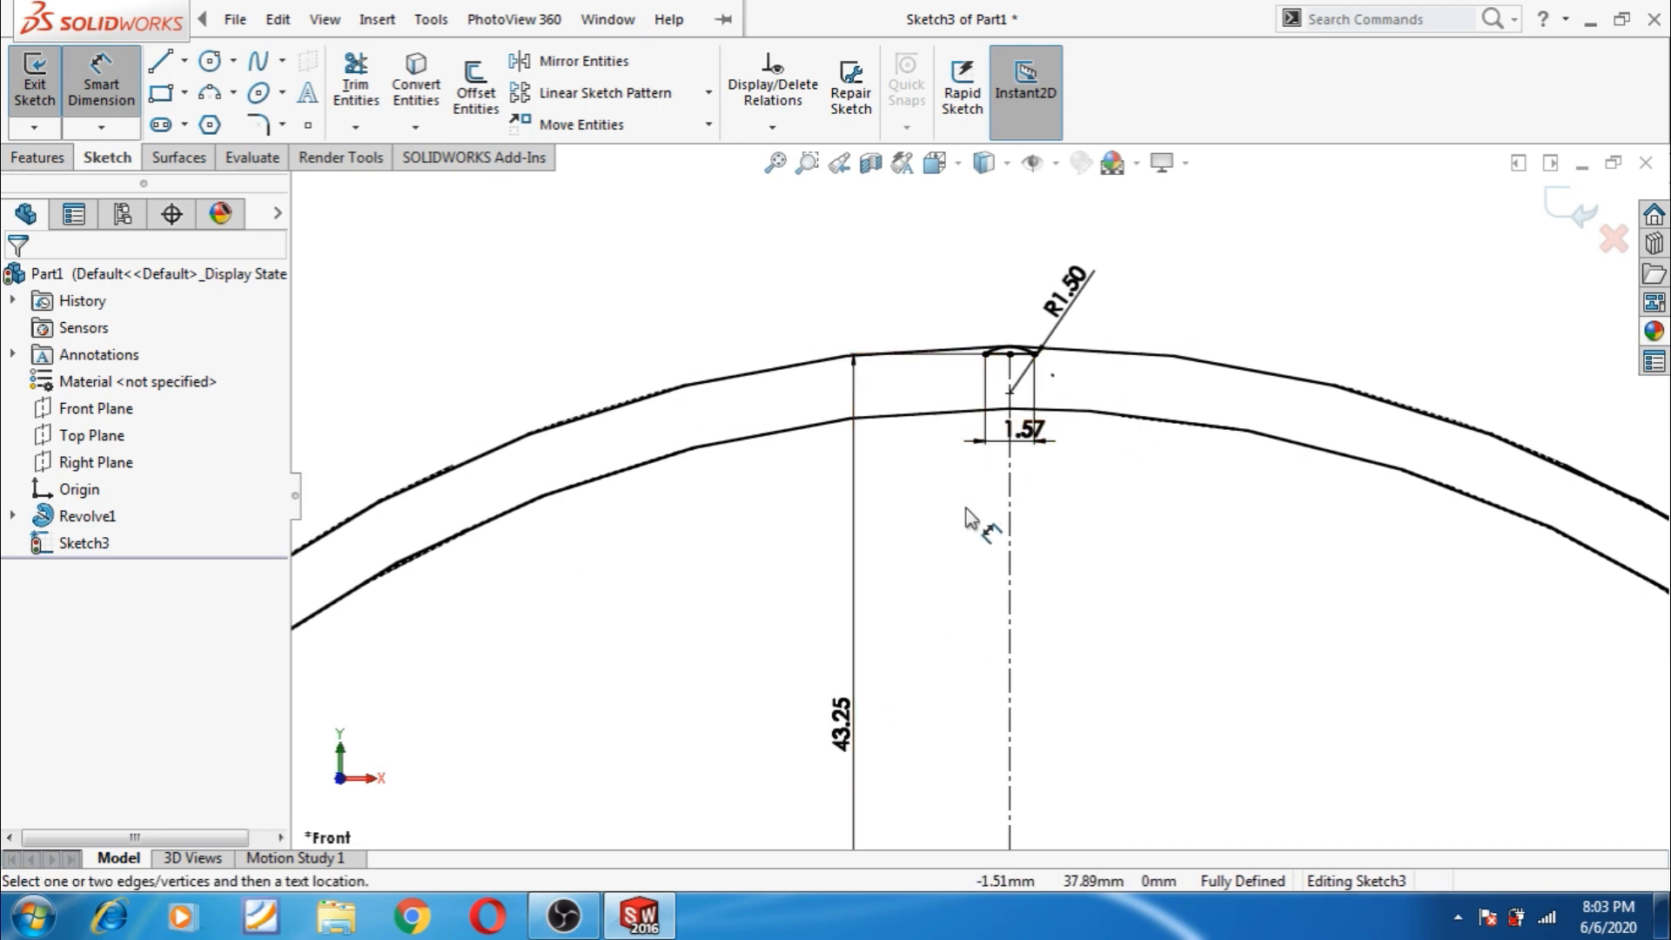
- Move the centerline's length dimension text above the rim, close to the arc profile
scroll(1044, 398, "down", 1)
scroll(1041, 388, "down", 1)
scroll(875, 719, "down", 1)
scroll(875, 718, "up", 3)
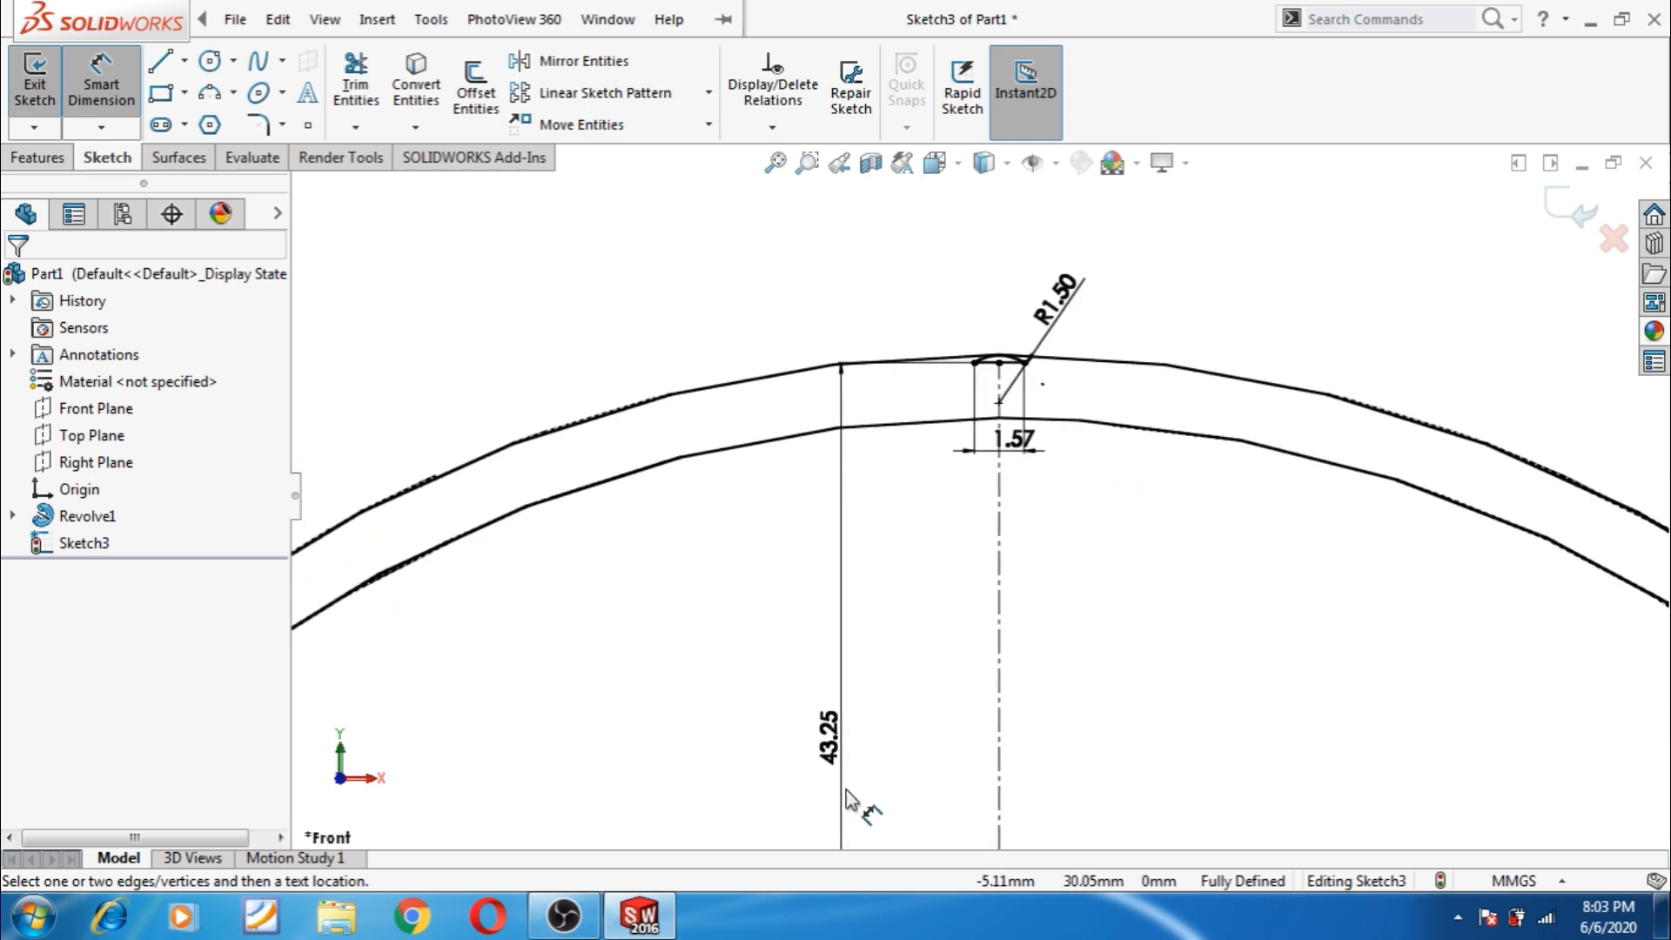
left_click_drag(834, 731, 887, 302)
scroll(1031, 335, "down", 5)
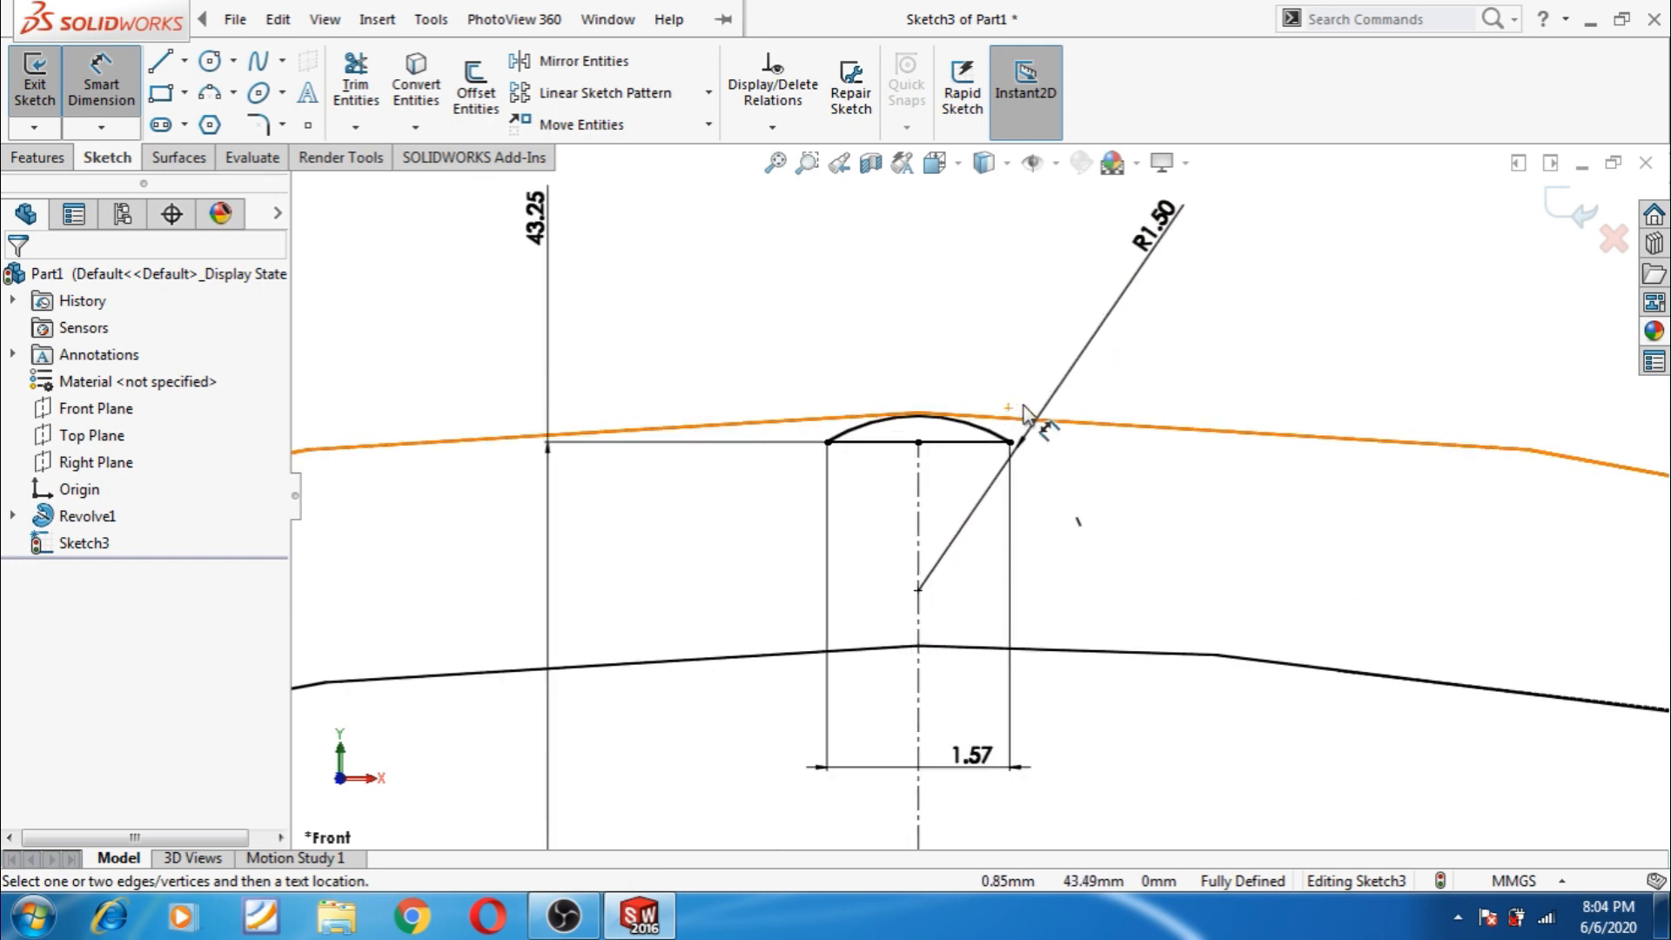
- Increase the vertical centerline's length to 43.40 mm
double_click(536, 228)
type("43.")
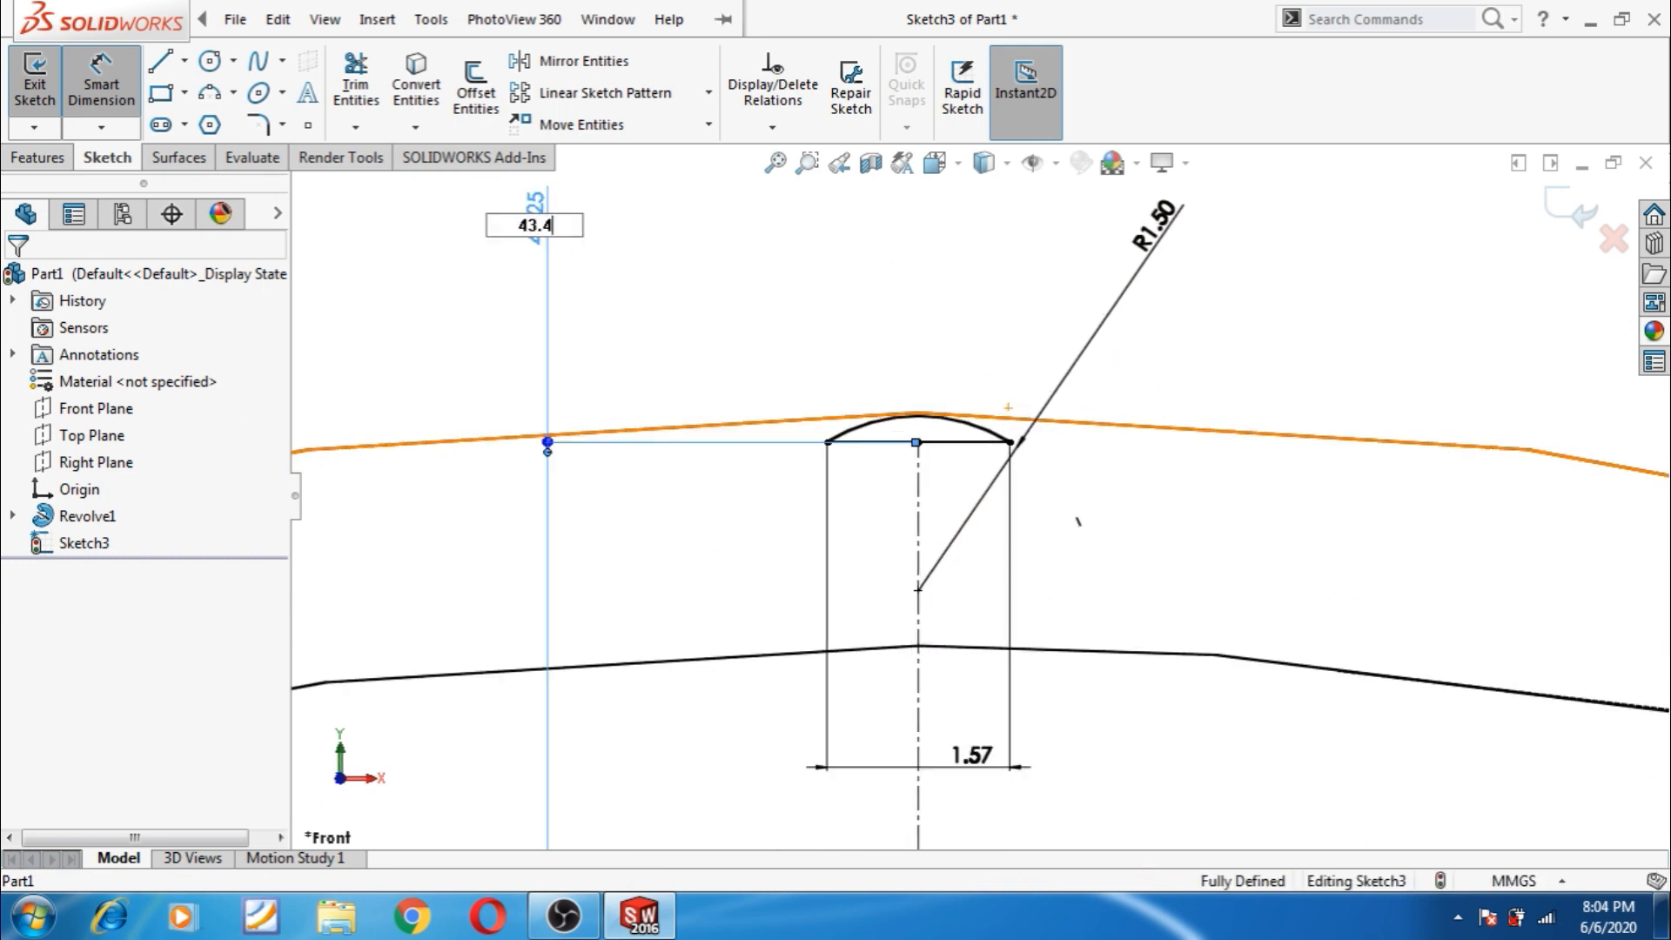
type("40")
key("Return")
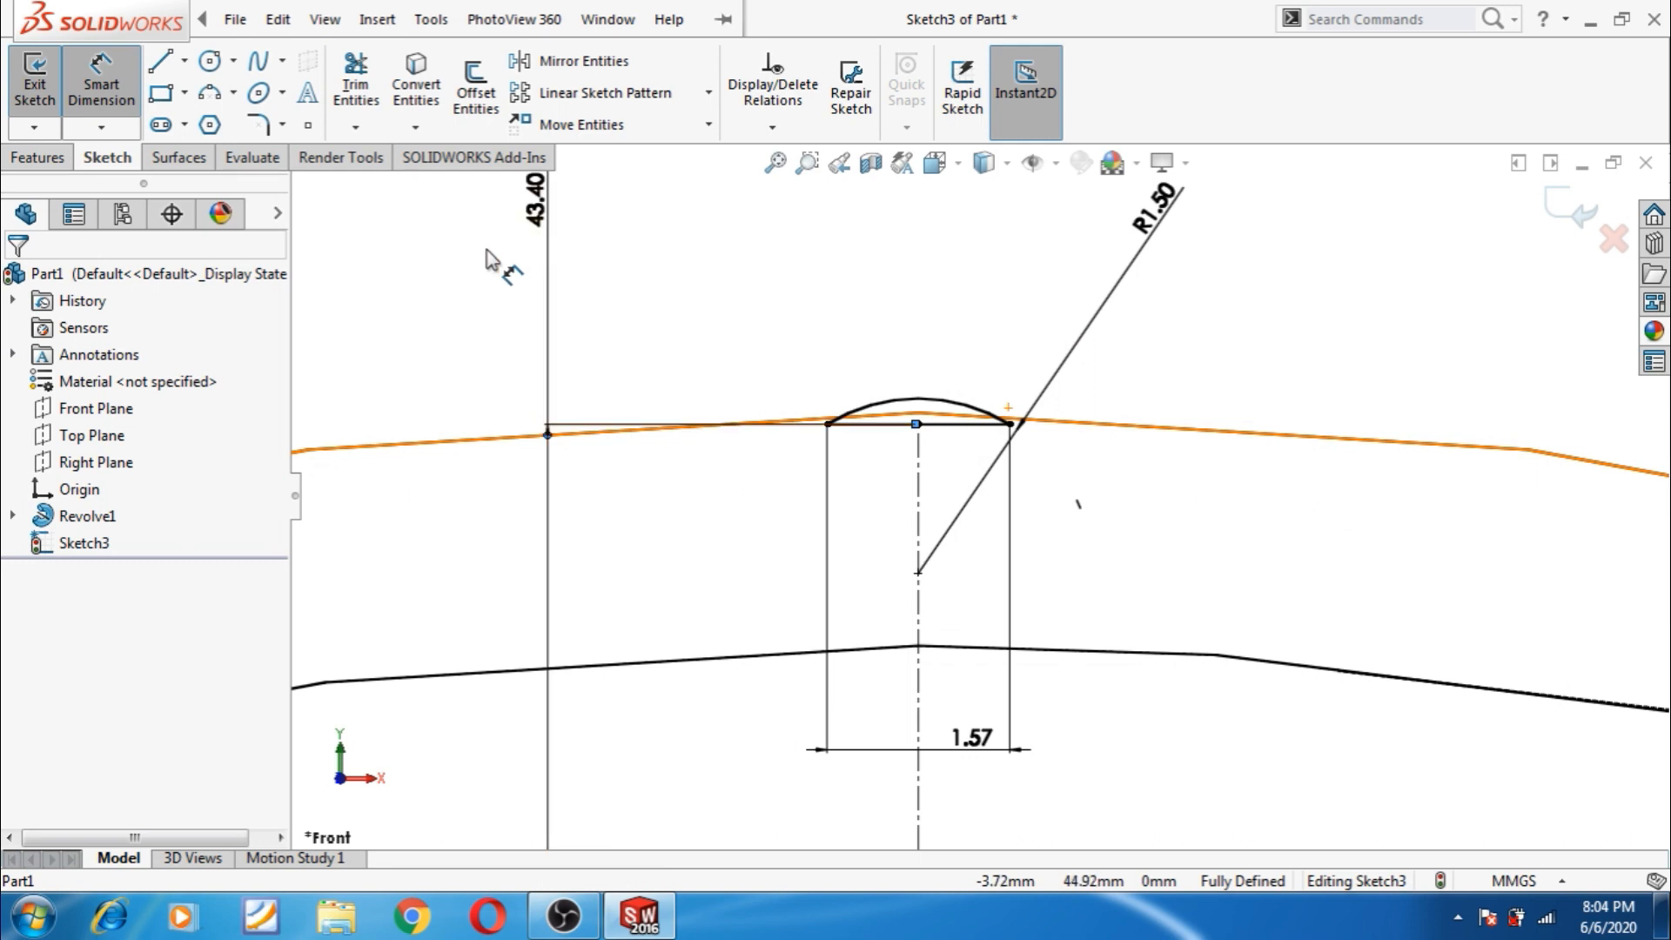
- Set the vertical centerline's length to 43.45 mm and check the profile's endpoints against the rim's outer edge
double_click(534, 220)
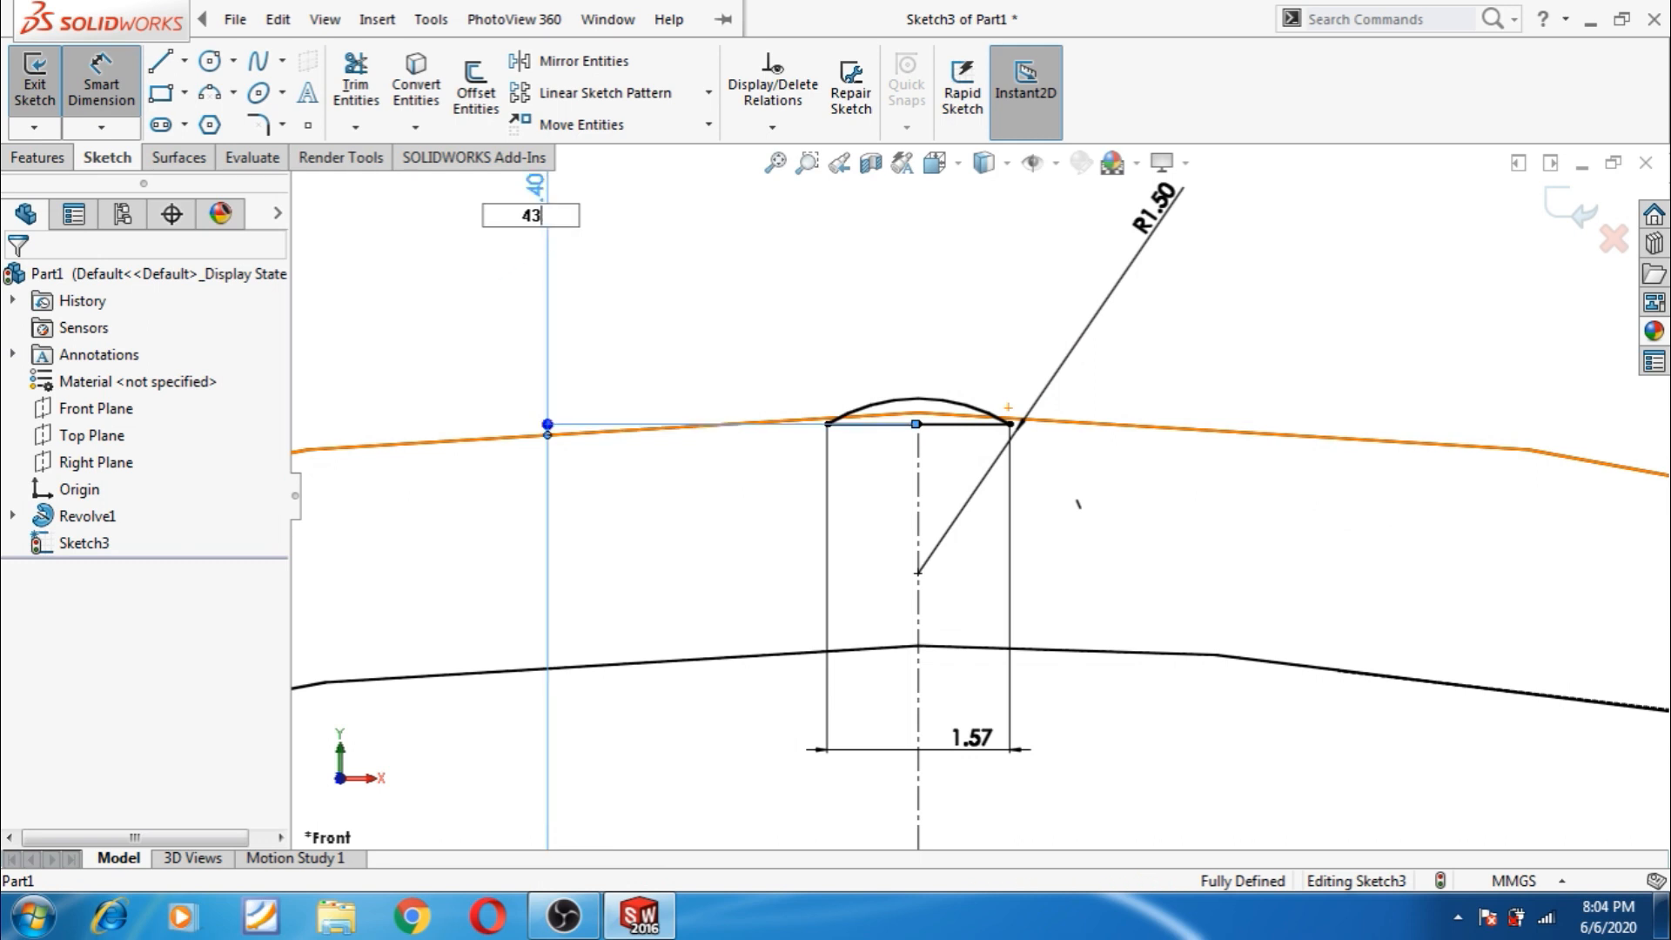
key("Return")
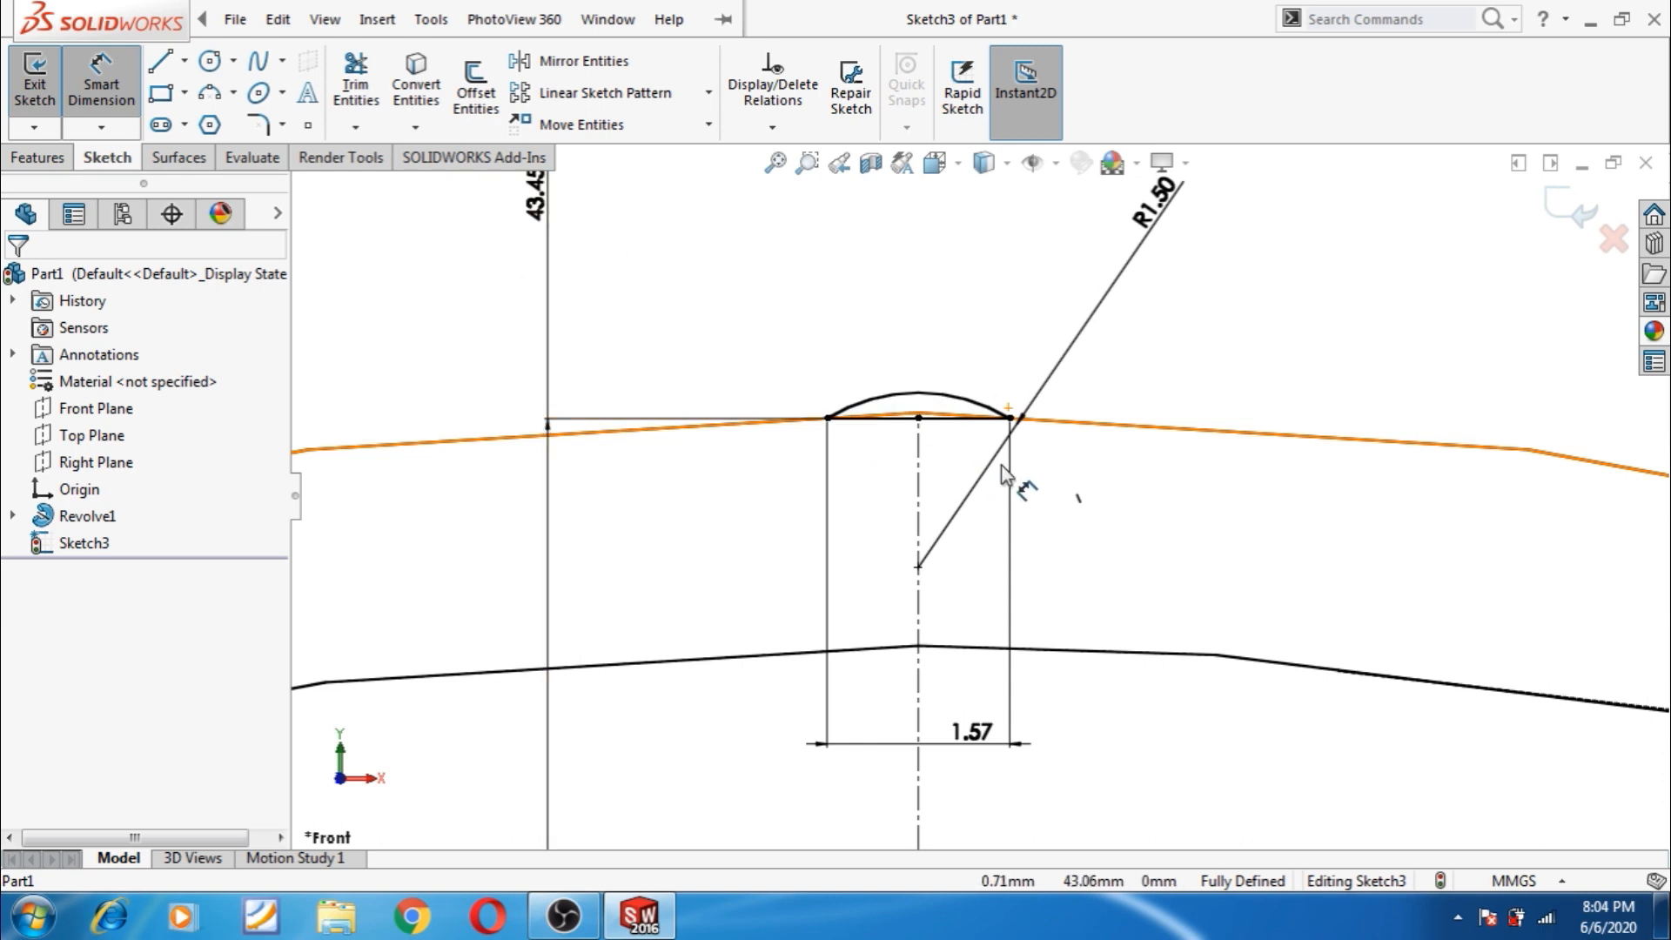
scroll(979, 440, "down", 4)
scroll(979, 442, "up", 4)
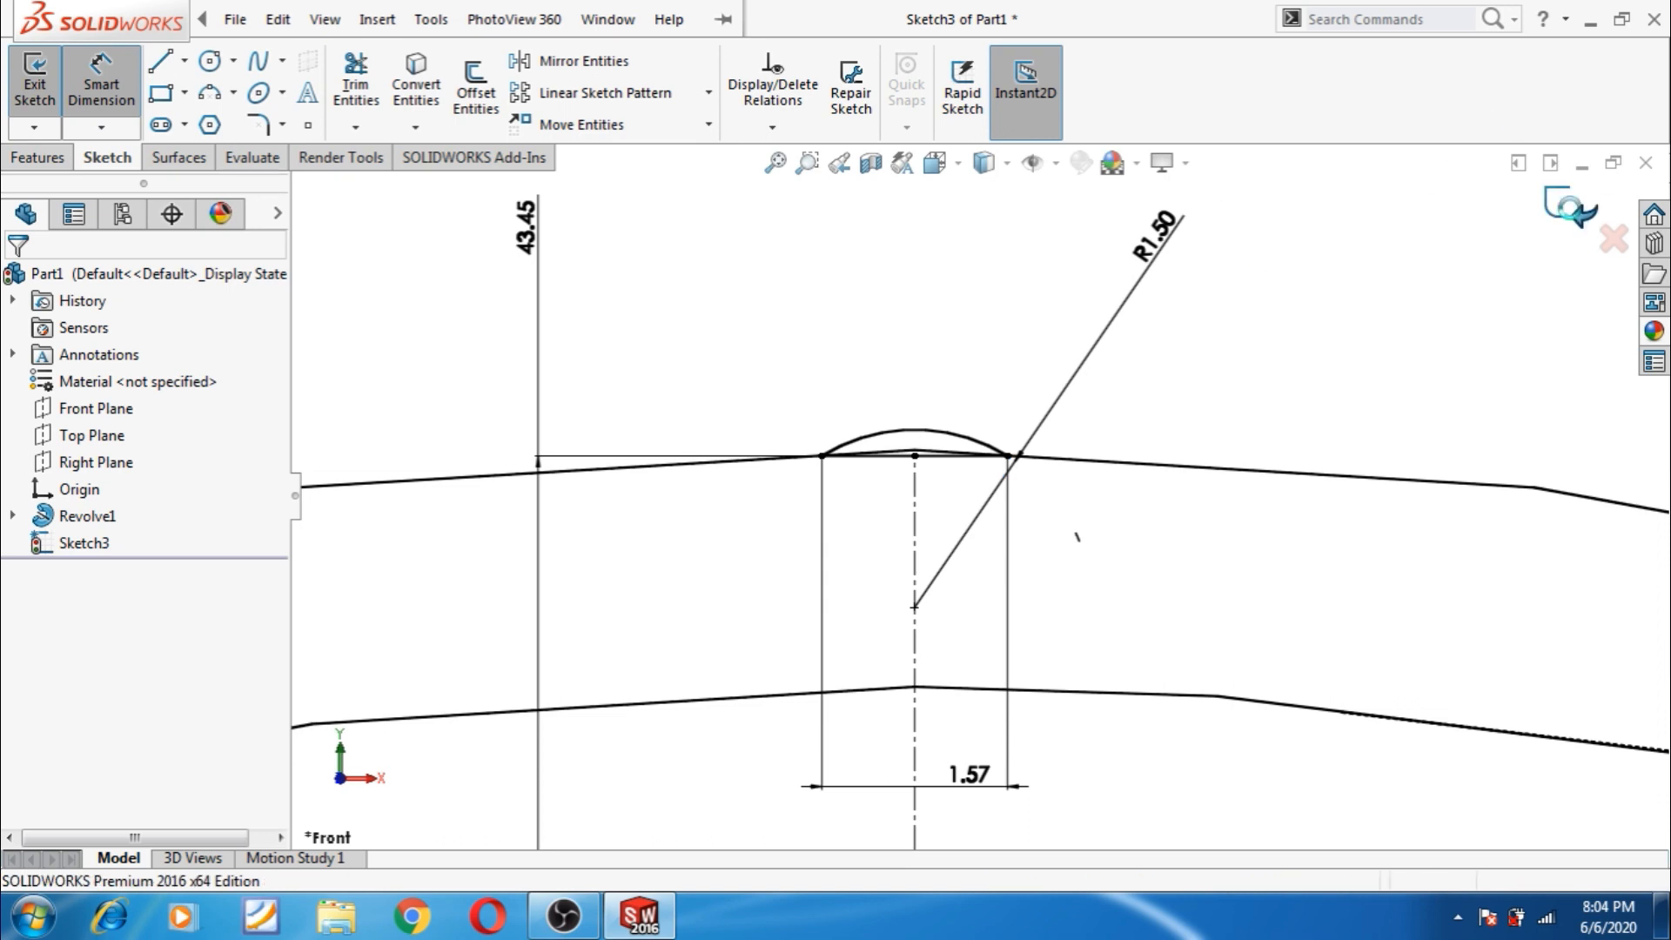
- Finish the sketch containing the small arc profile on the rim face
left_click(1573, 218)
key("z")
middle_click_drag(1322, 477, 1231, 483)
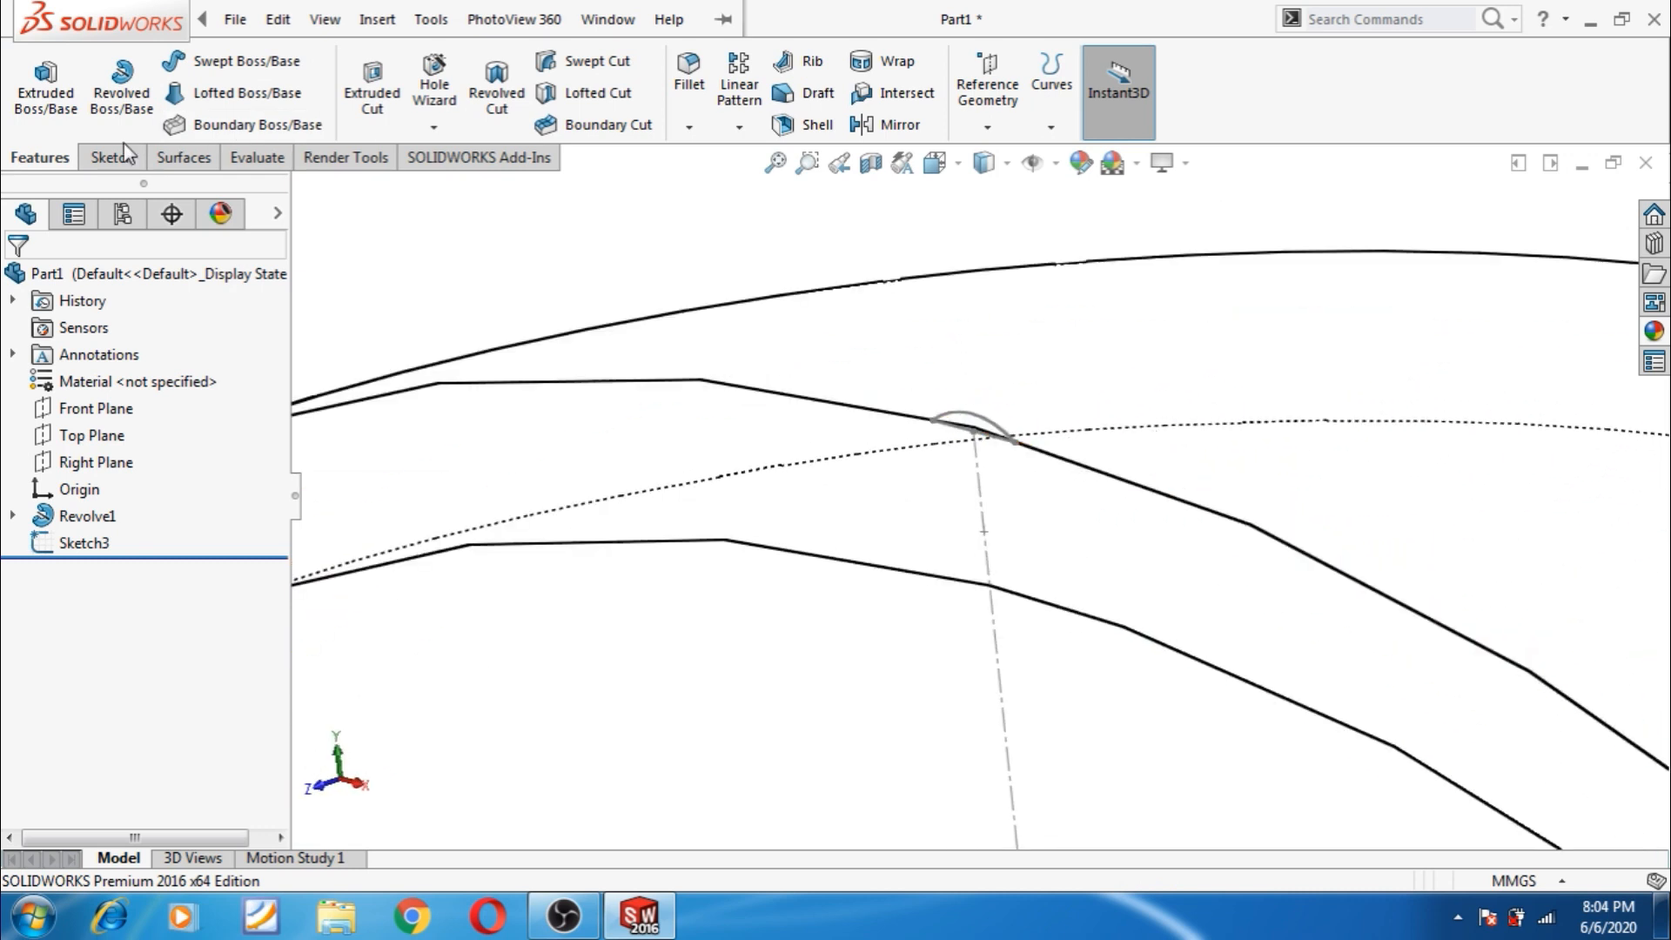
- Set up a boss extrusion of the small arc profile starting from a 2 mm offset with the offset direction reversed
left_click(45, 87)
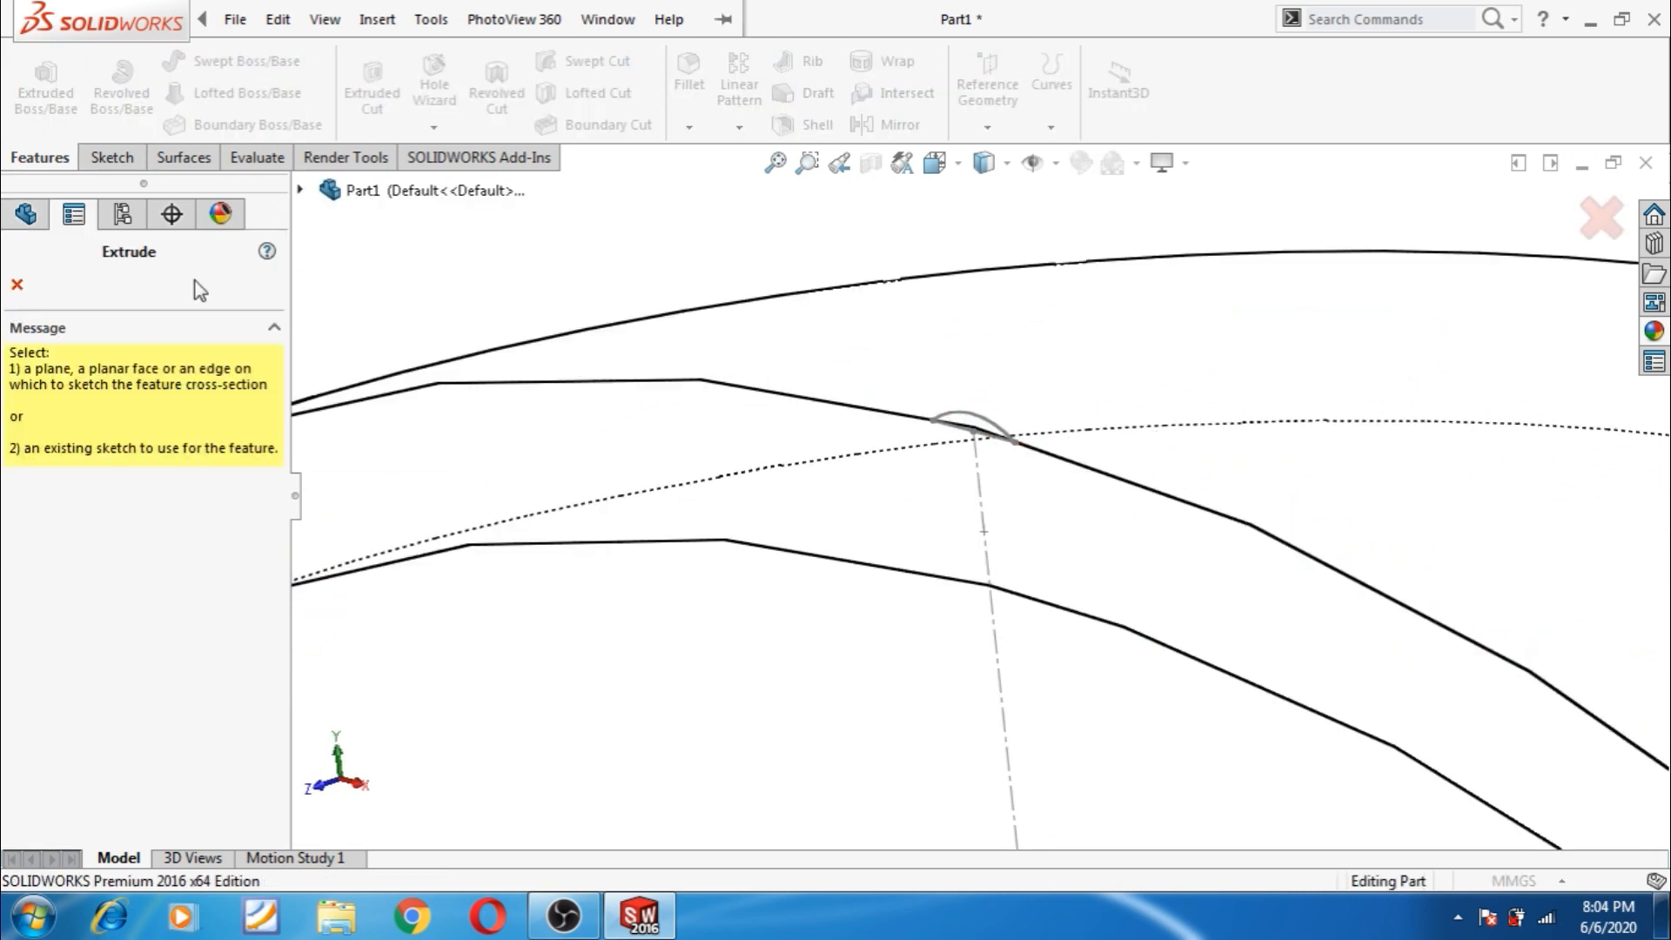
left_click(986, 424)
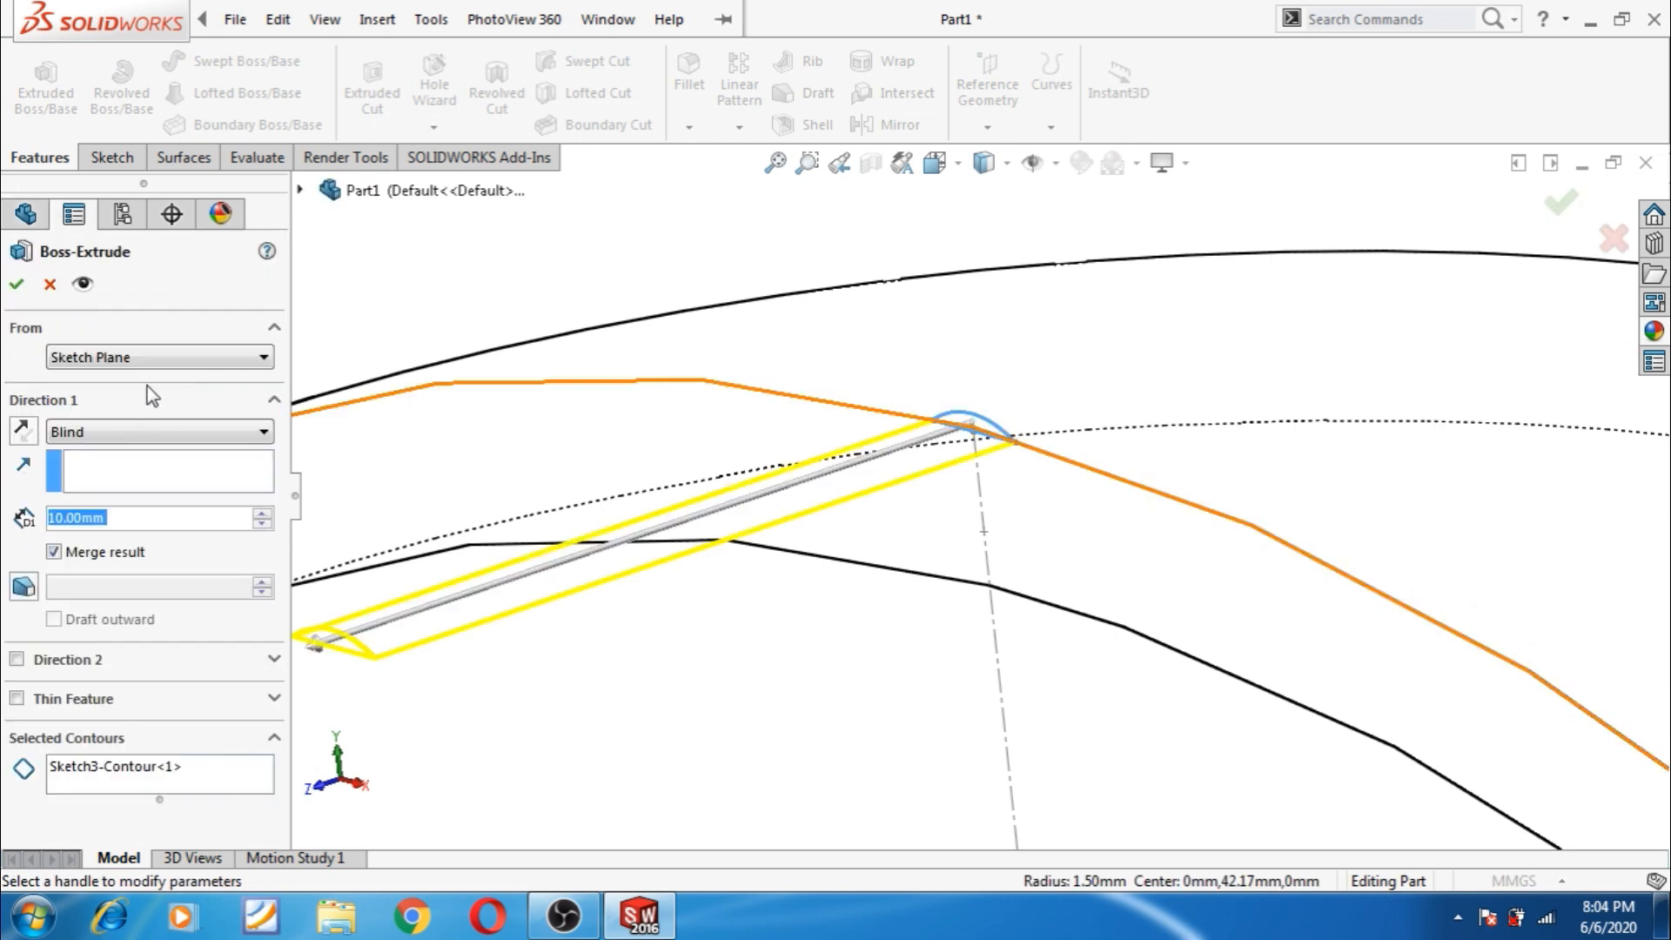
left_click(157, 357)
left_click(106, 427)
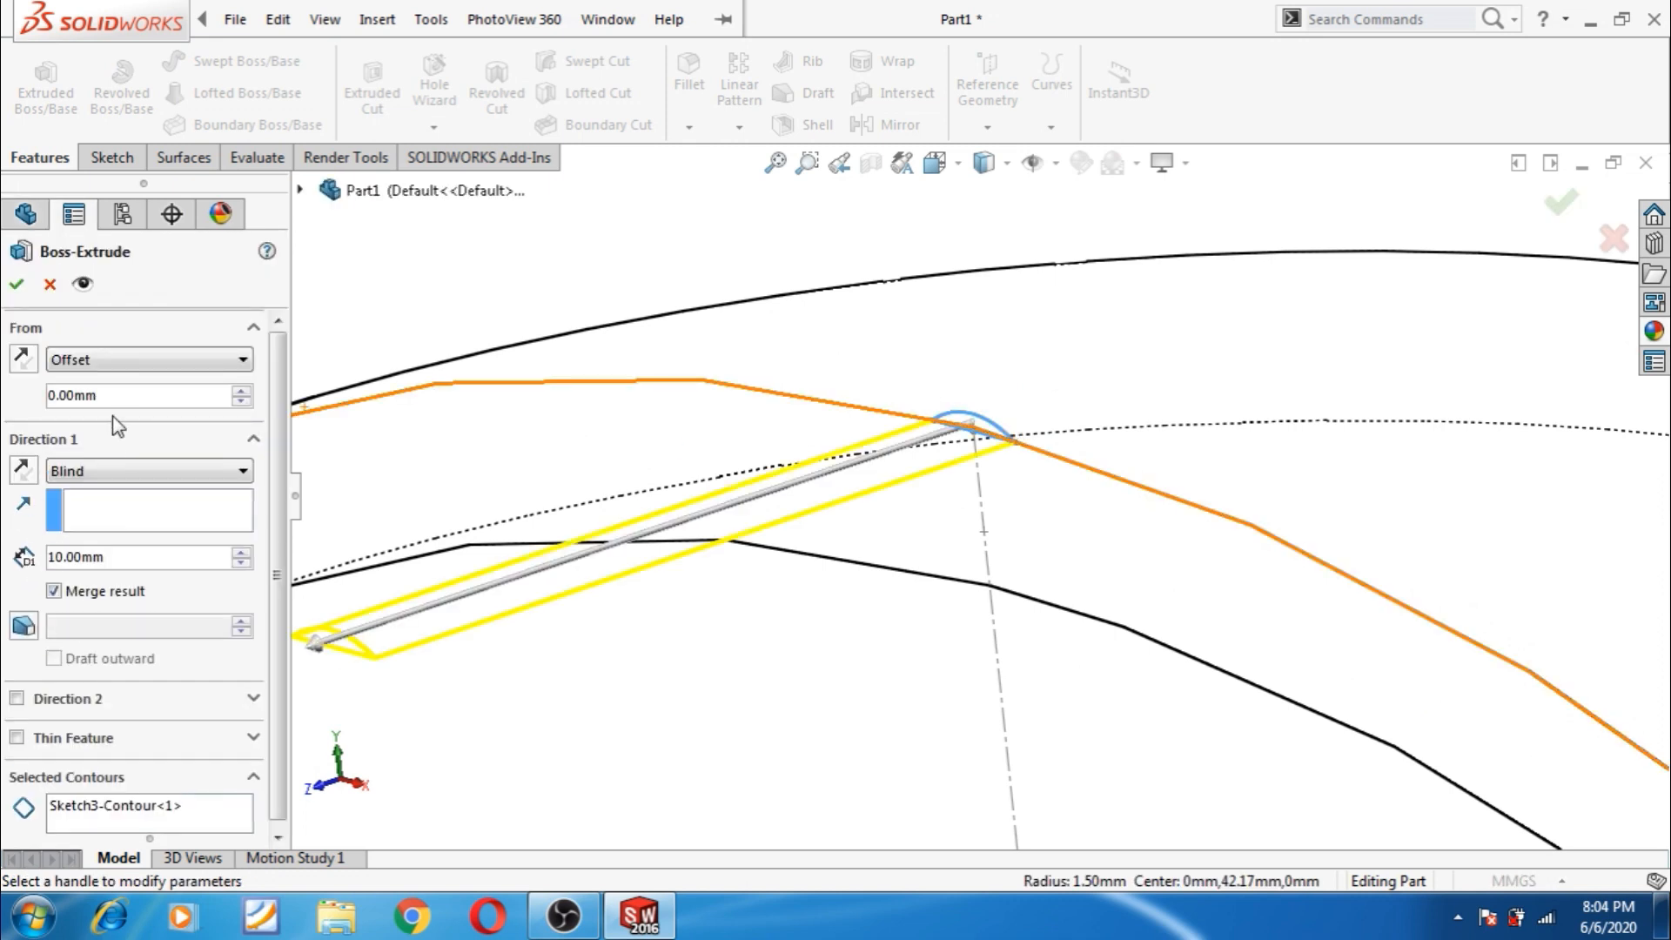
type("2")
key("Return")
left_click(22, 357)
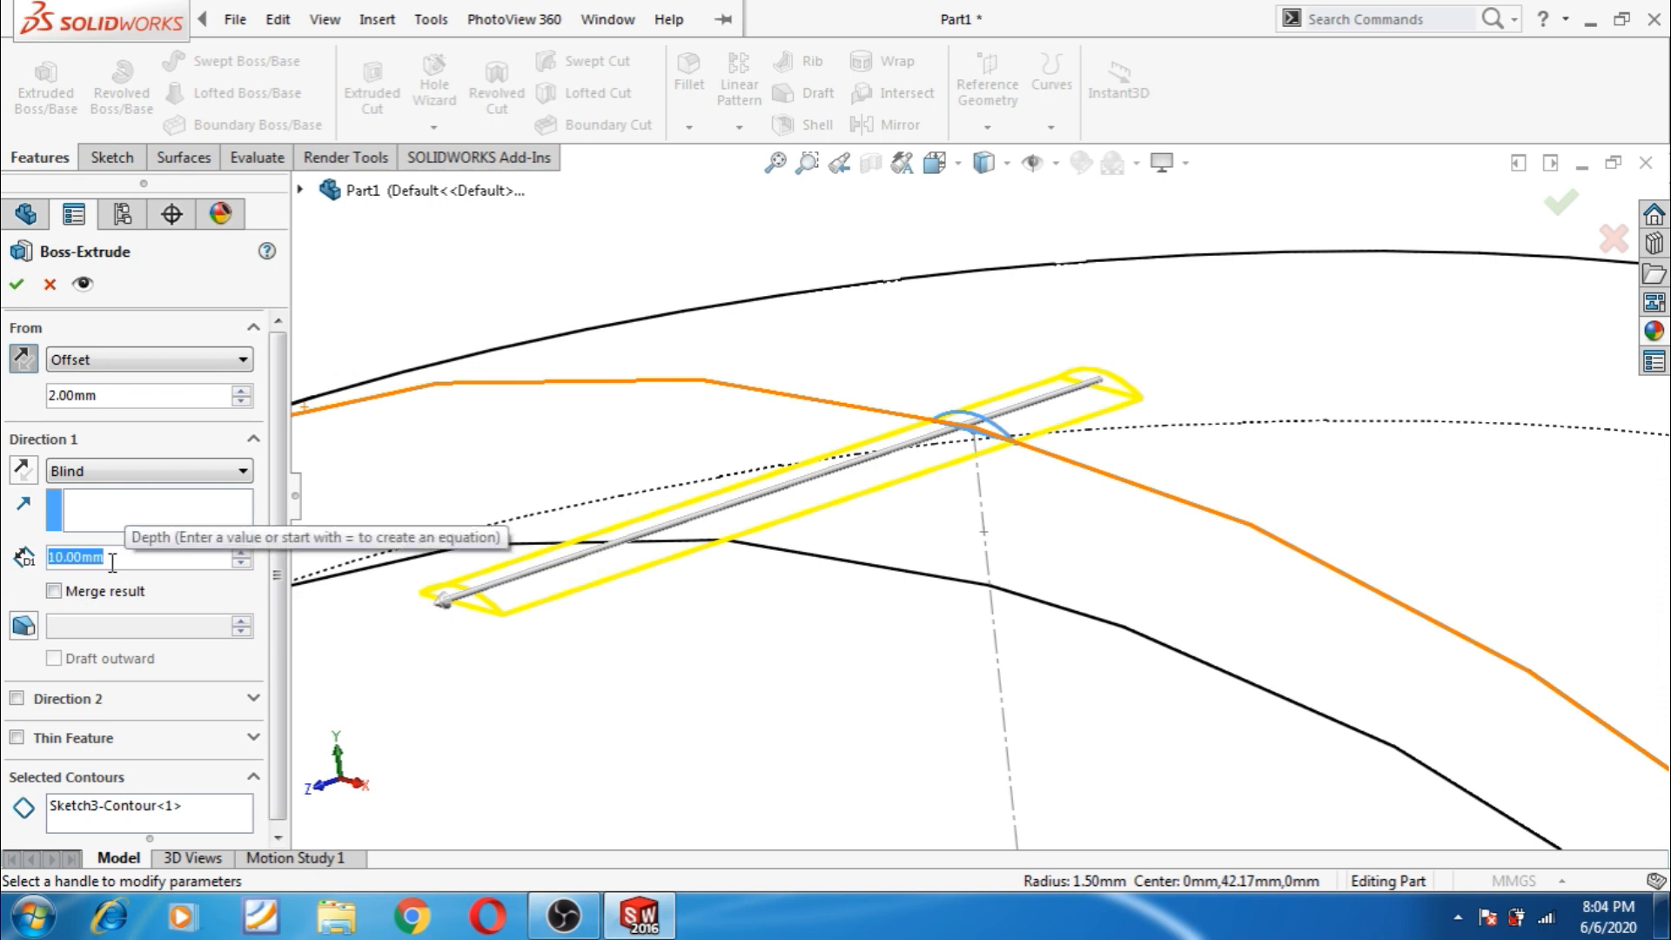
- Try a blind extrusion depth of 1.54 mm and inspect the preview beside the rim
type("1.54")
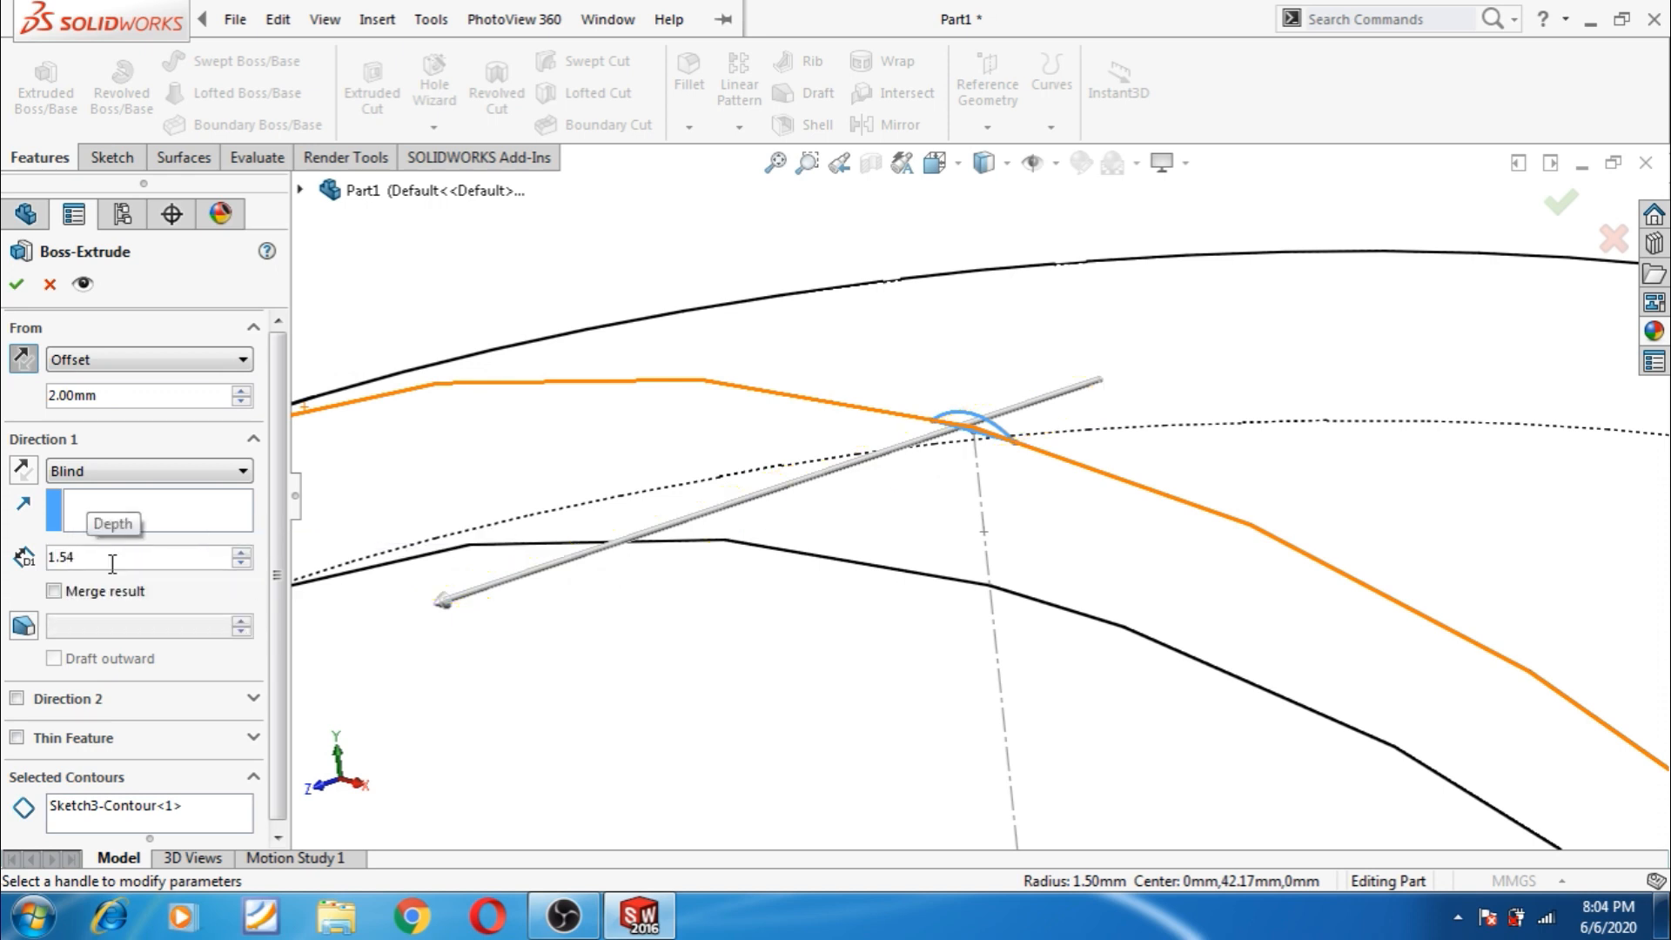
key("Return")
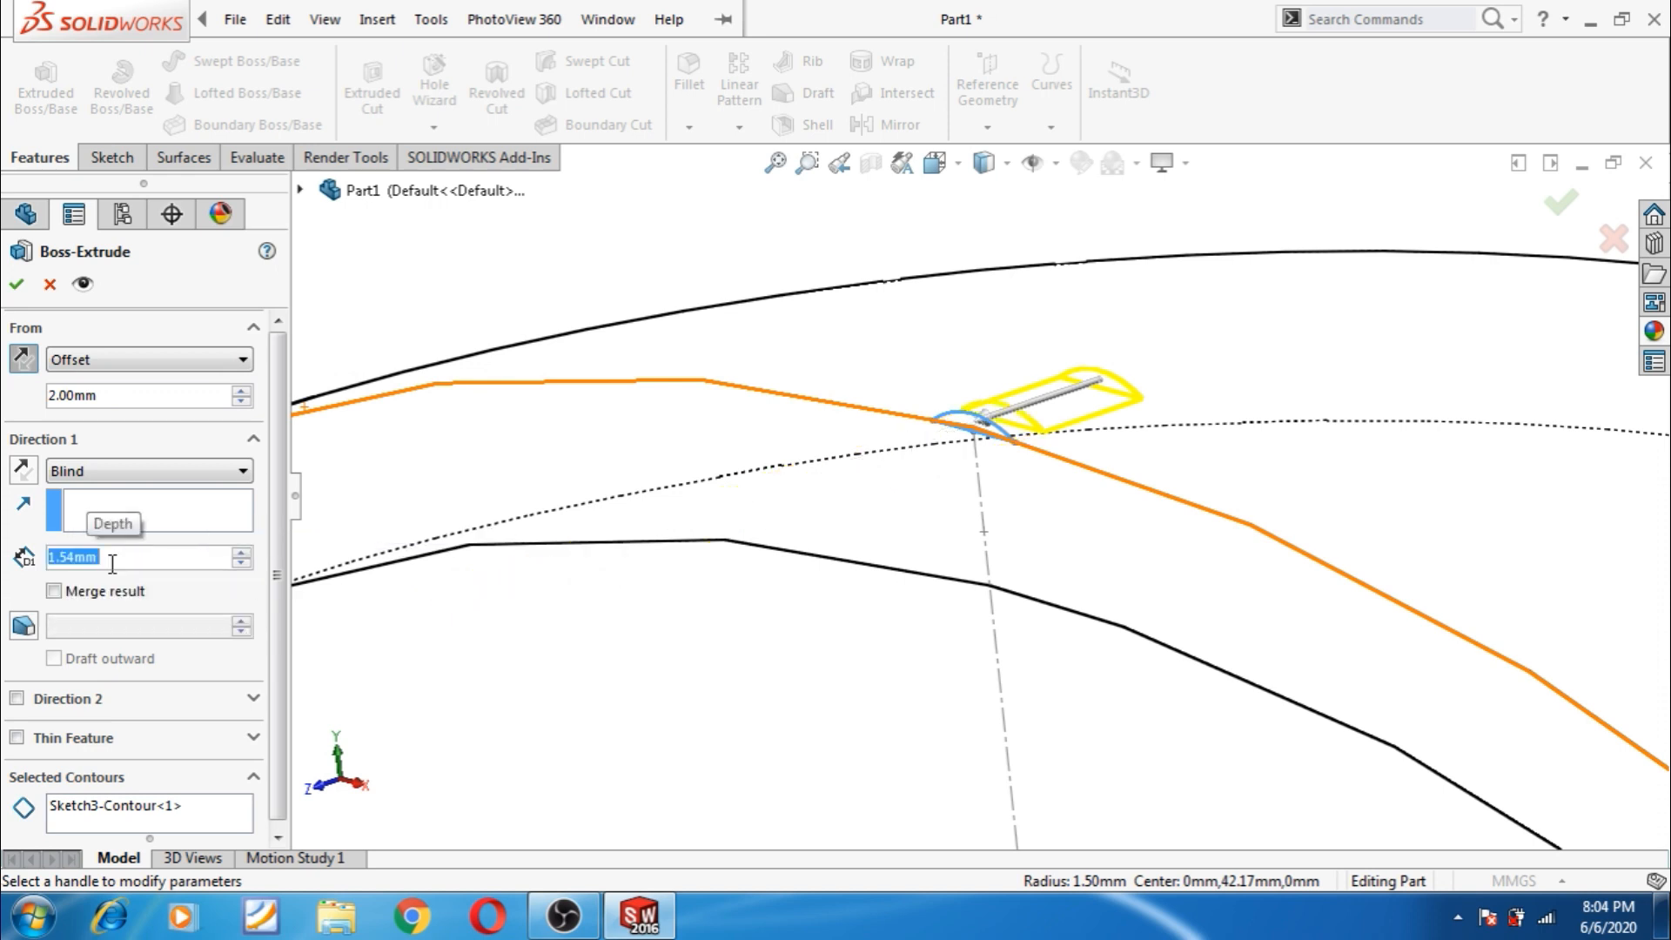
scroll(869, 489, "up", 2)
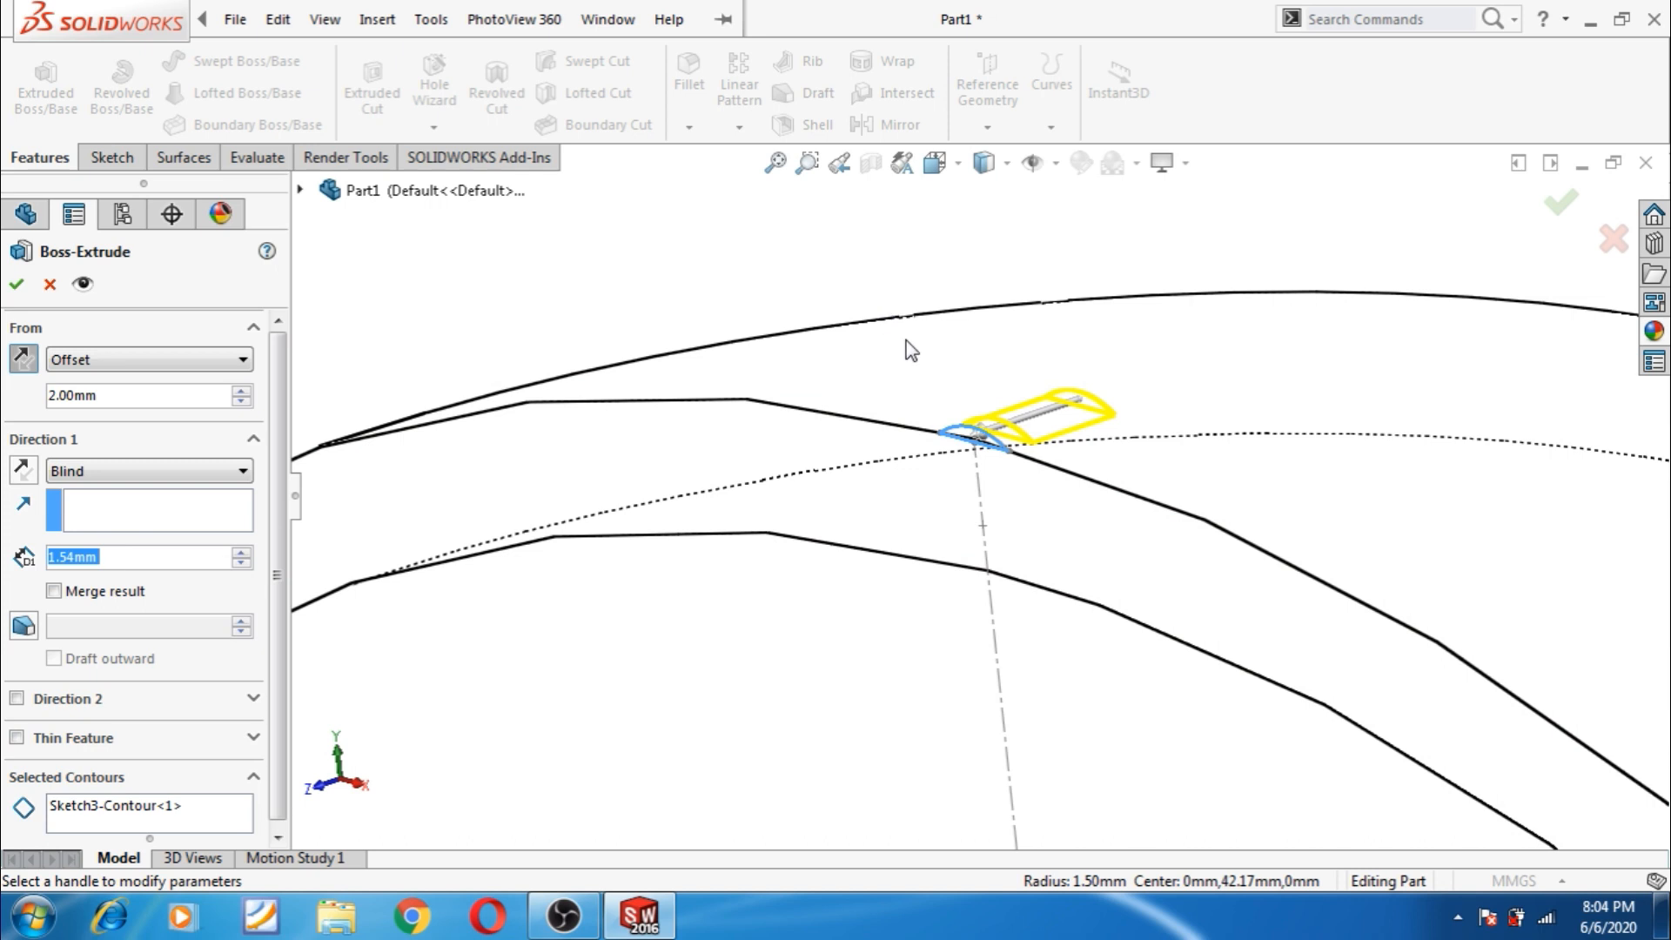
scroll(1045, 293, "up", 1)
middle_click_drag(1079, 293, 1063, 384)
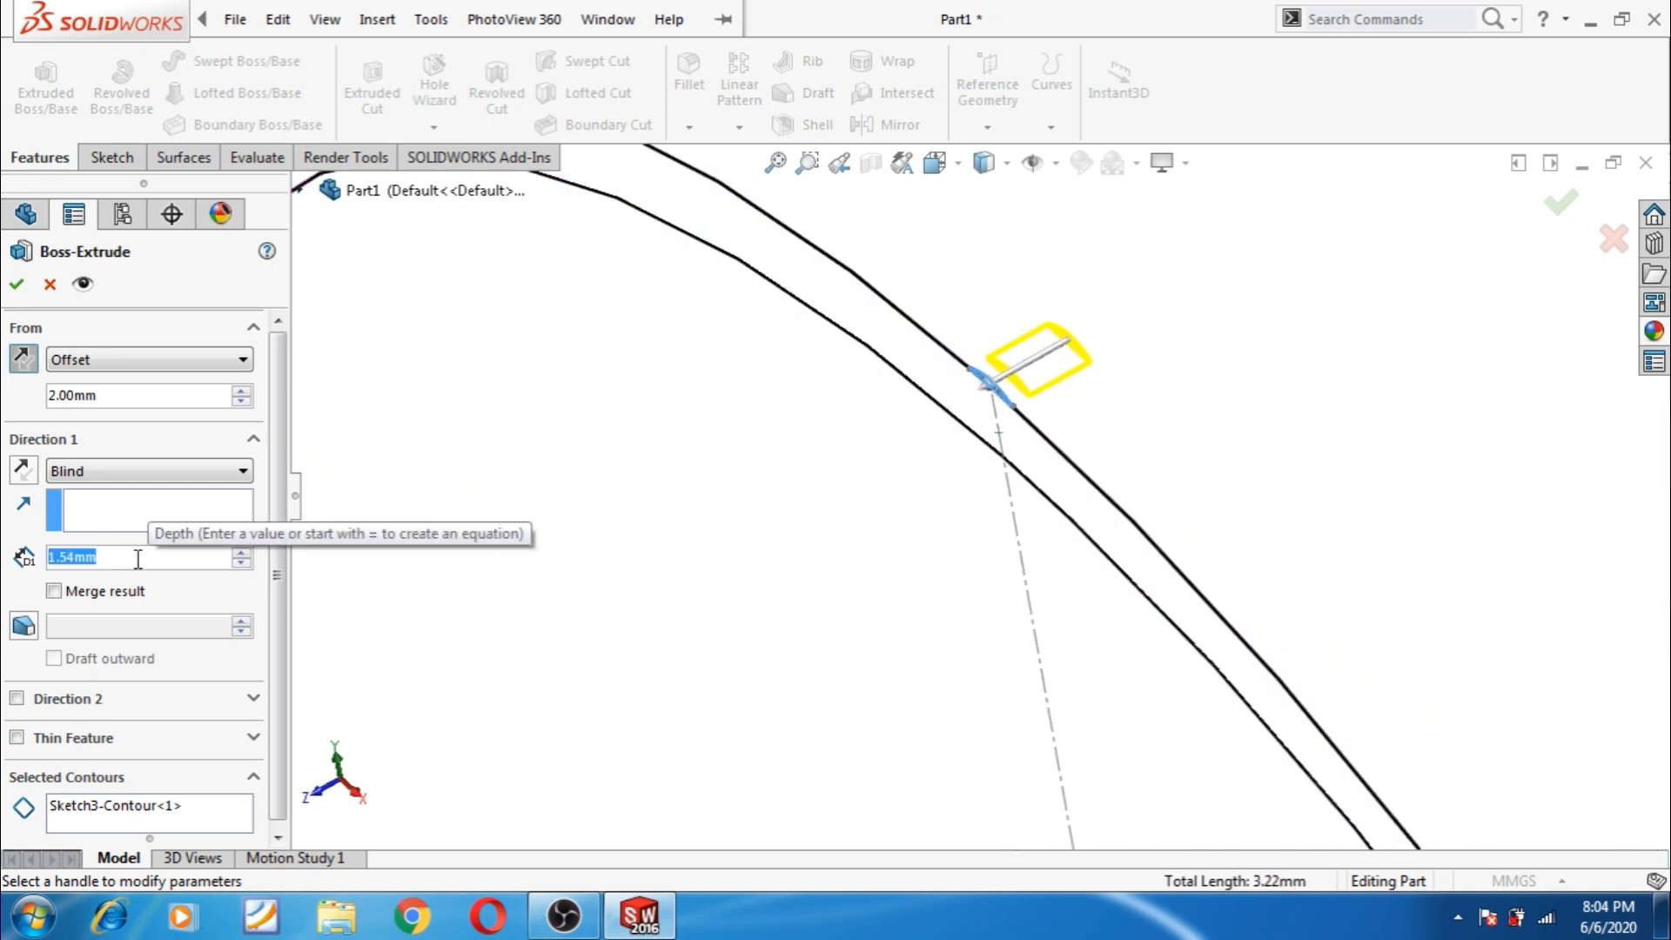
- Set the blind extrusion depth to 0.5 mm, check the direction options, and complete the extrusion
type("0.5")
key("Return")
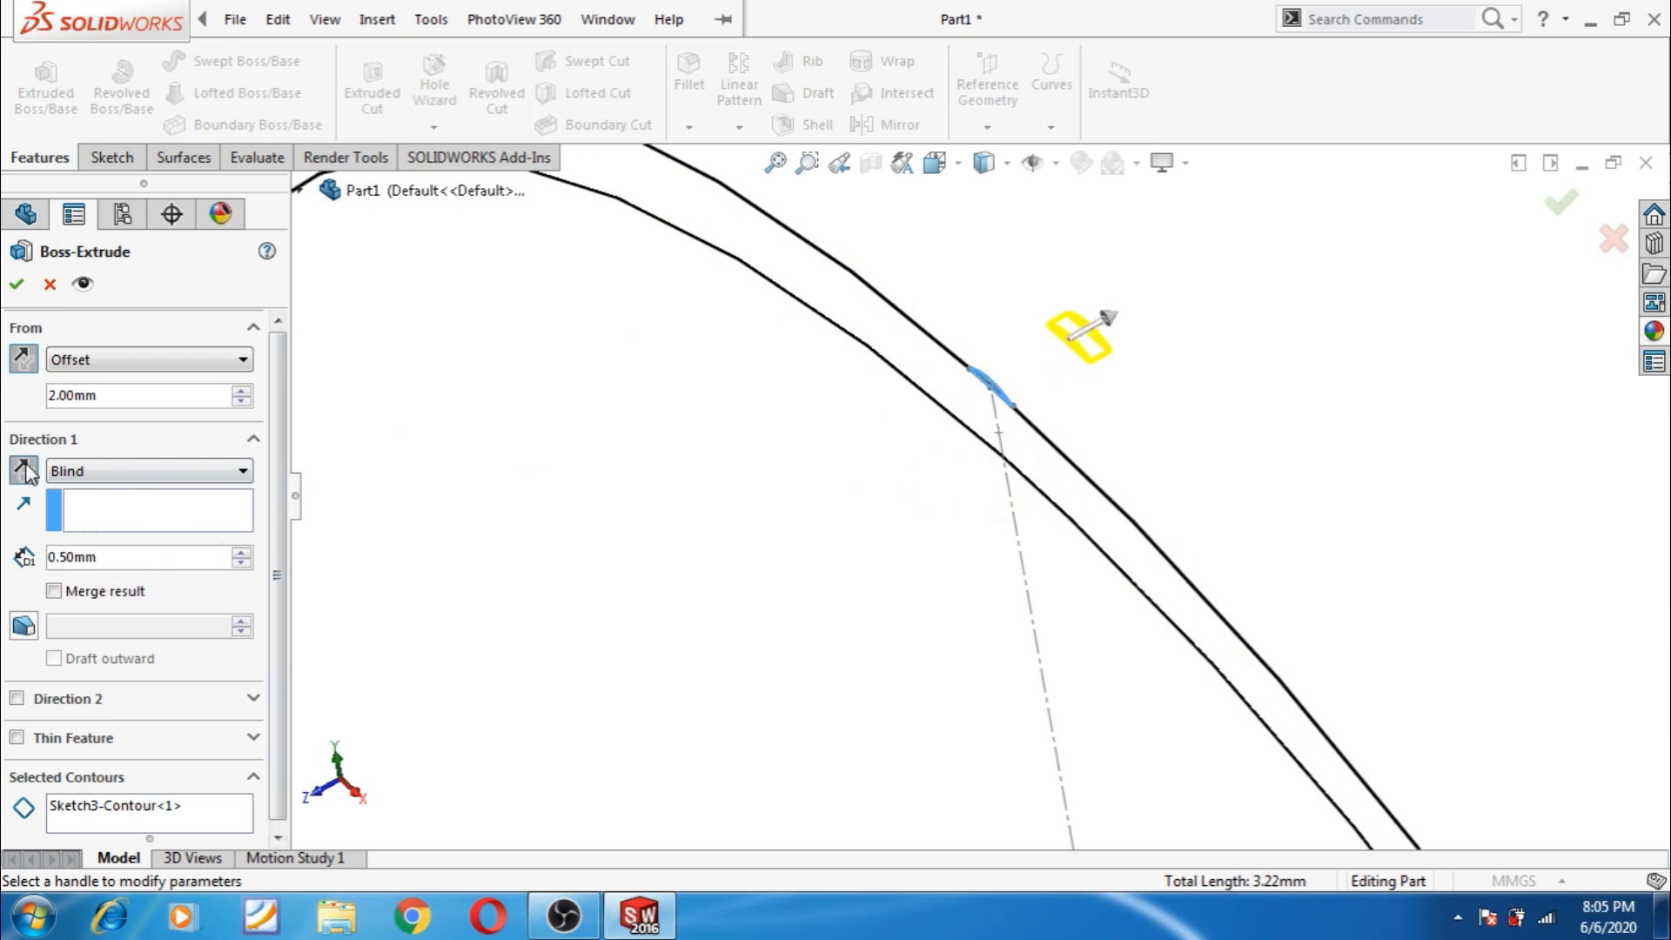
left_click(23, 369)
left_click(24, 369)
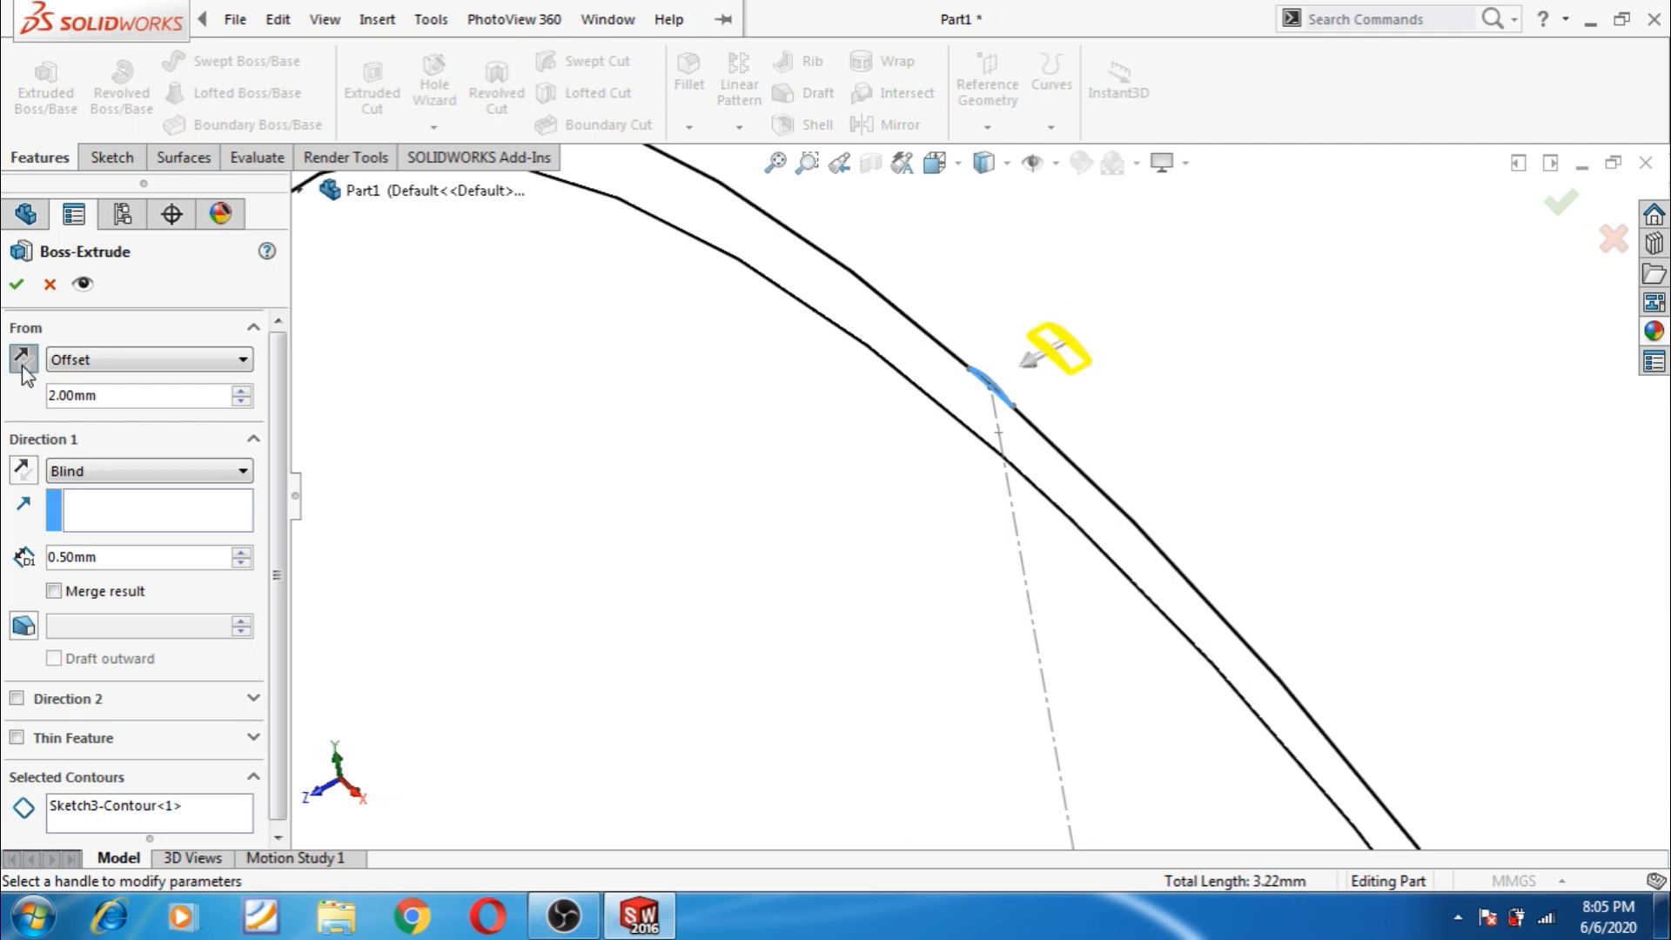
left_click(24, 294)
scroll(597, 552, "up", 5)
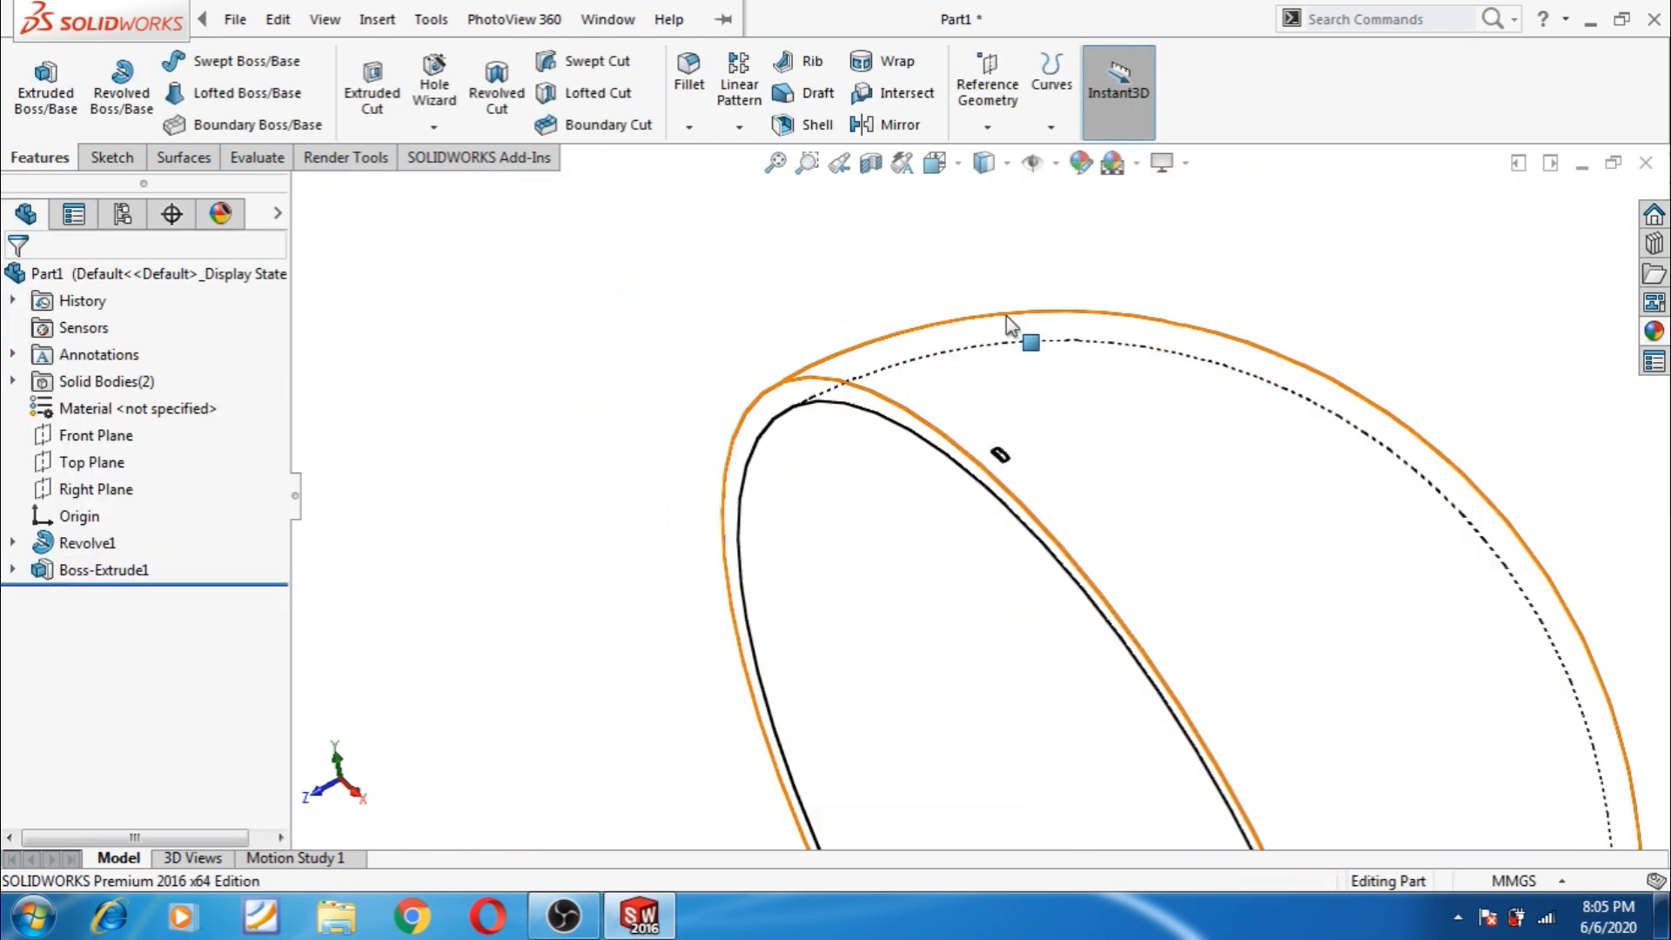
- Display the model shaded with edges and inspect the small extruded bump on the shell's outer surface
left_click(1007, 163)
left_click(984, 198)
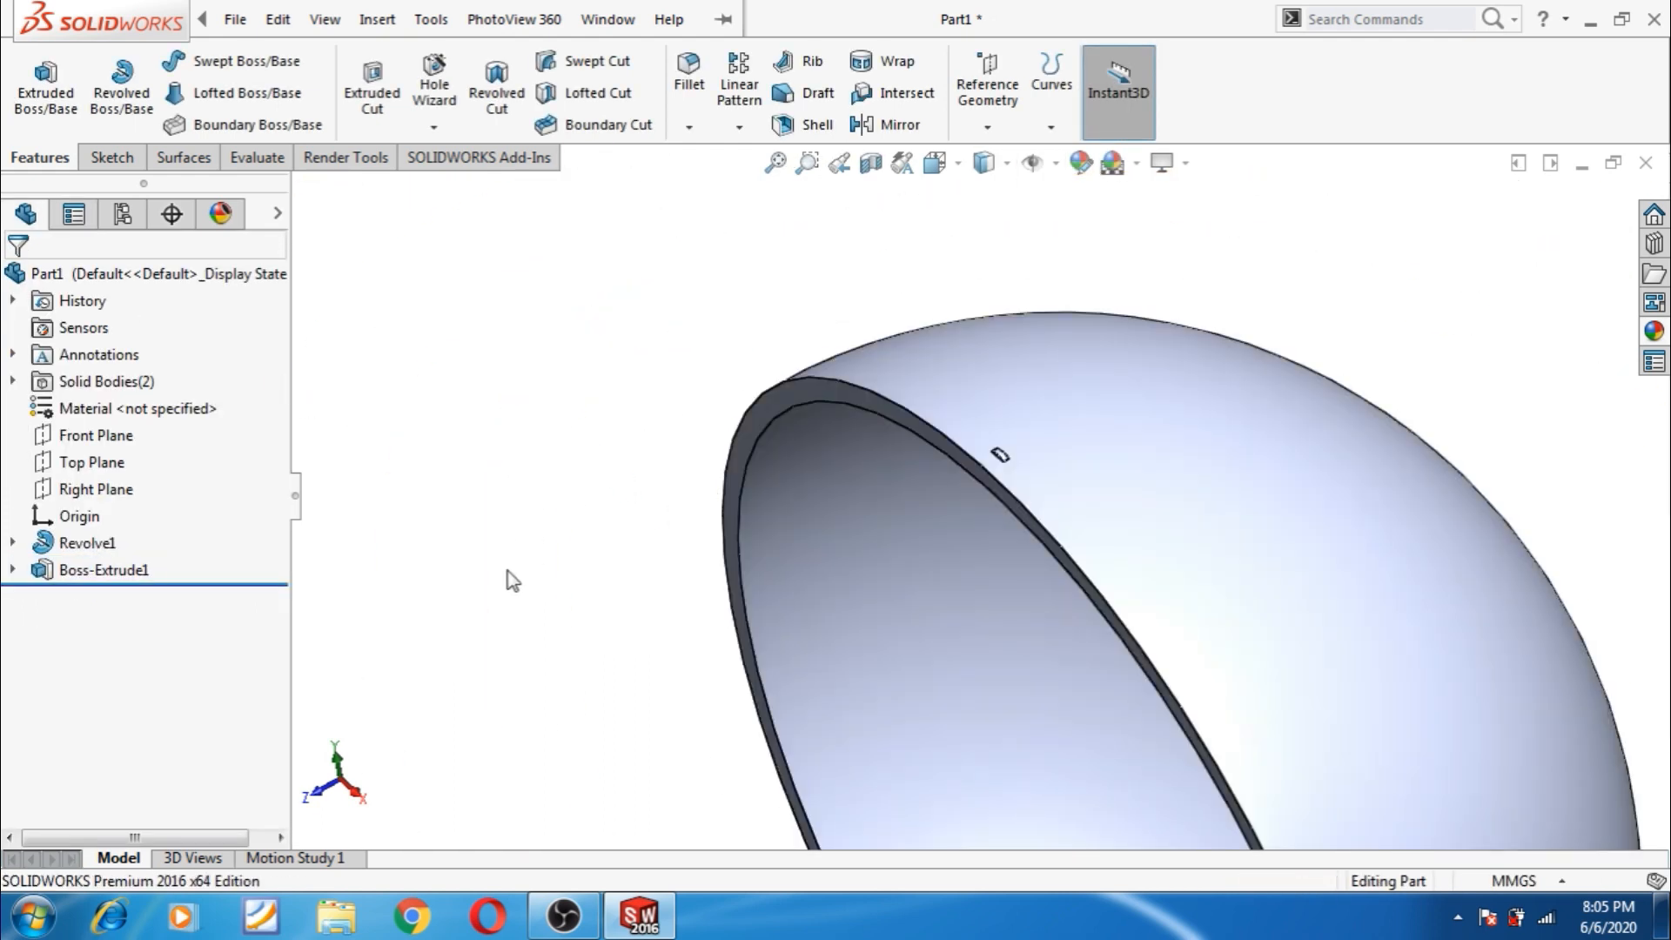
scroll(992, 460, "down", 8)
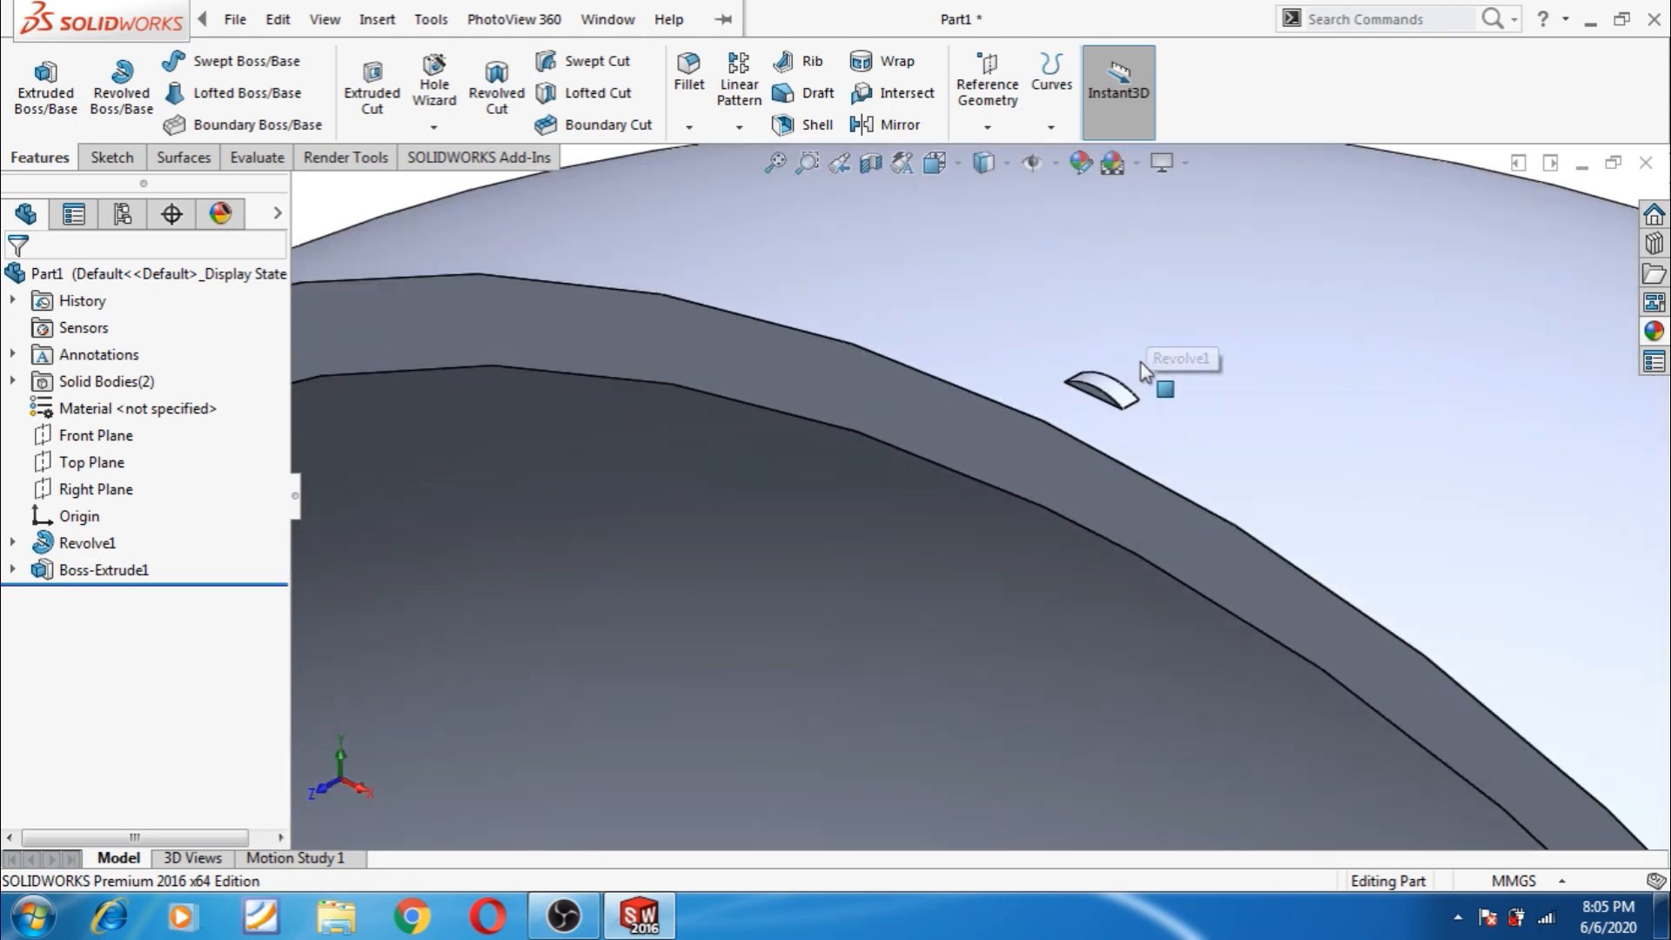
scroll(1131, 383, "down", 3)
scroll(1088, 522, "up", 3)
- View the shell's flat rim face head-on and start a new sketch on it
left_click(1020, 575)
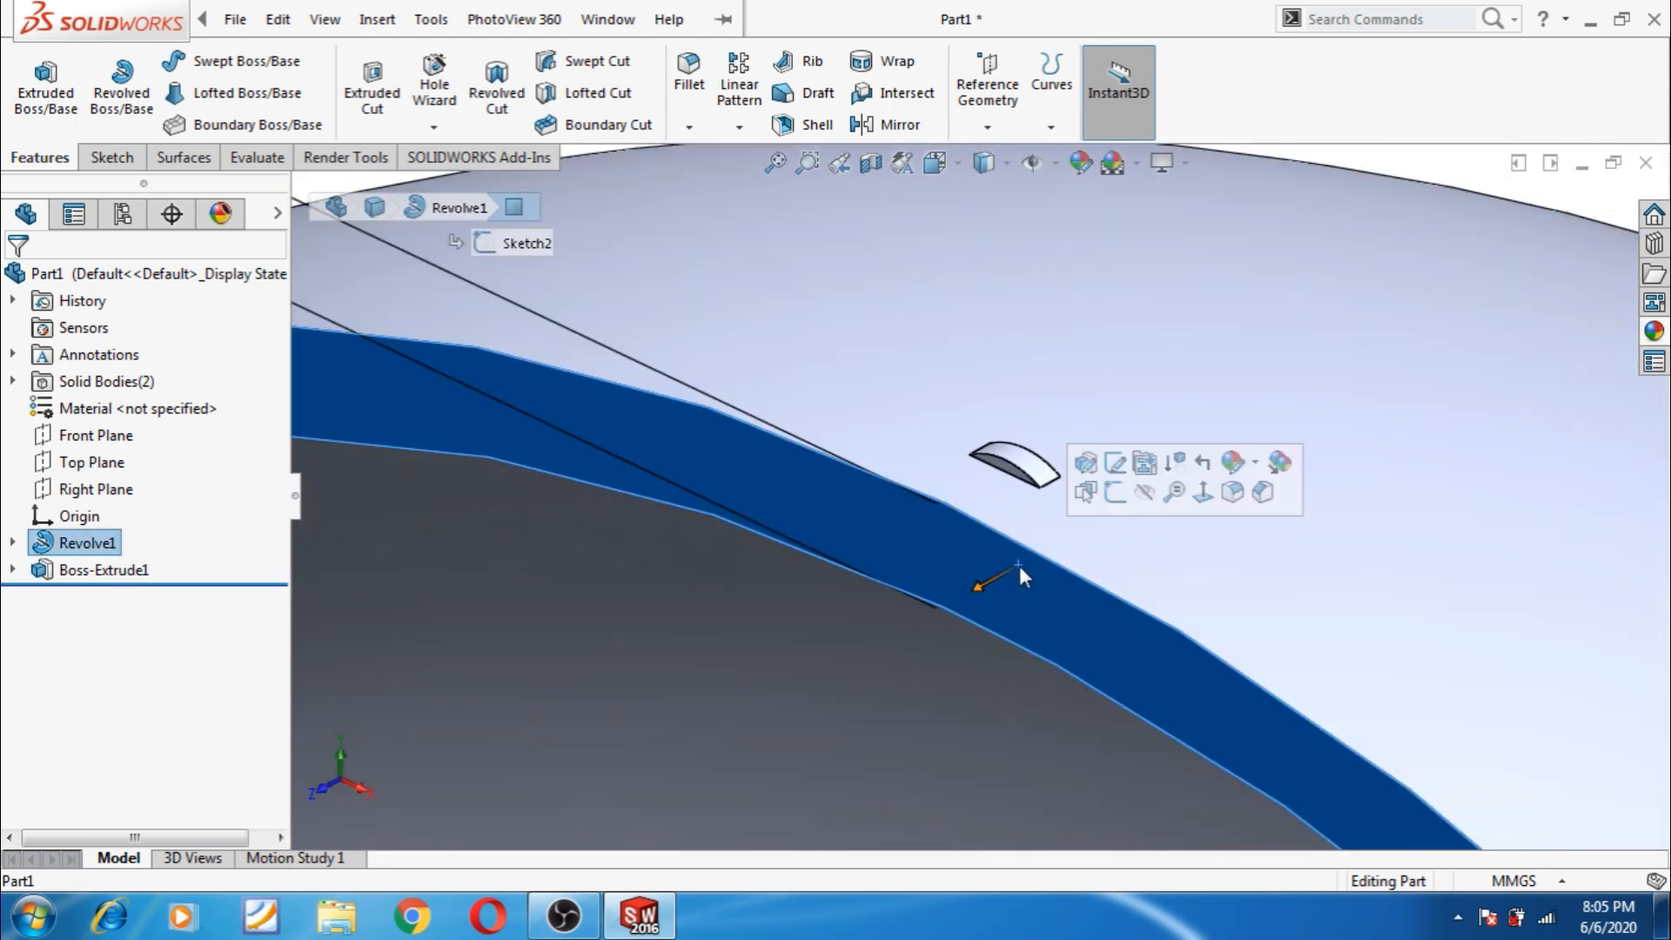
left_click(1201, 495)
scroll(1130, 252, "down", 6)
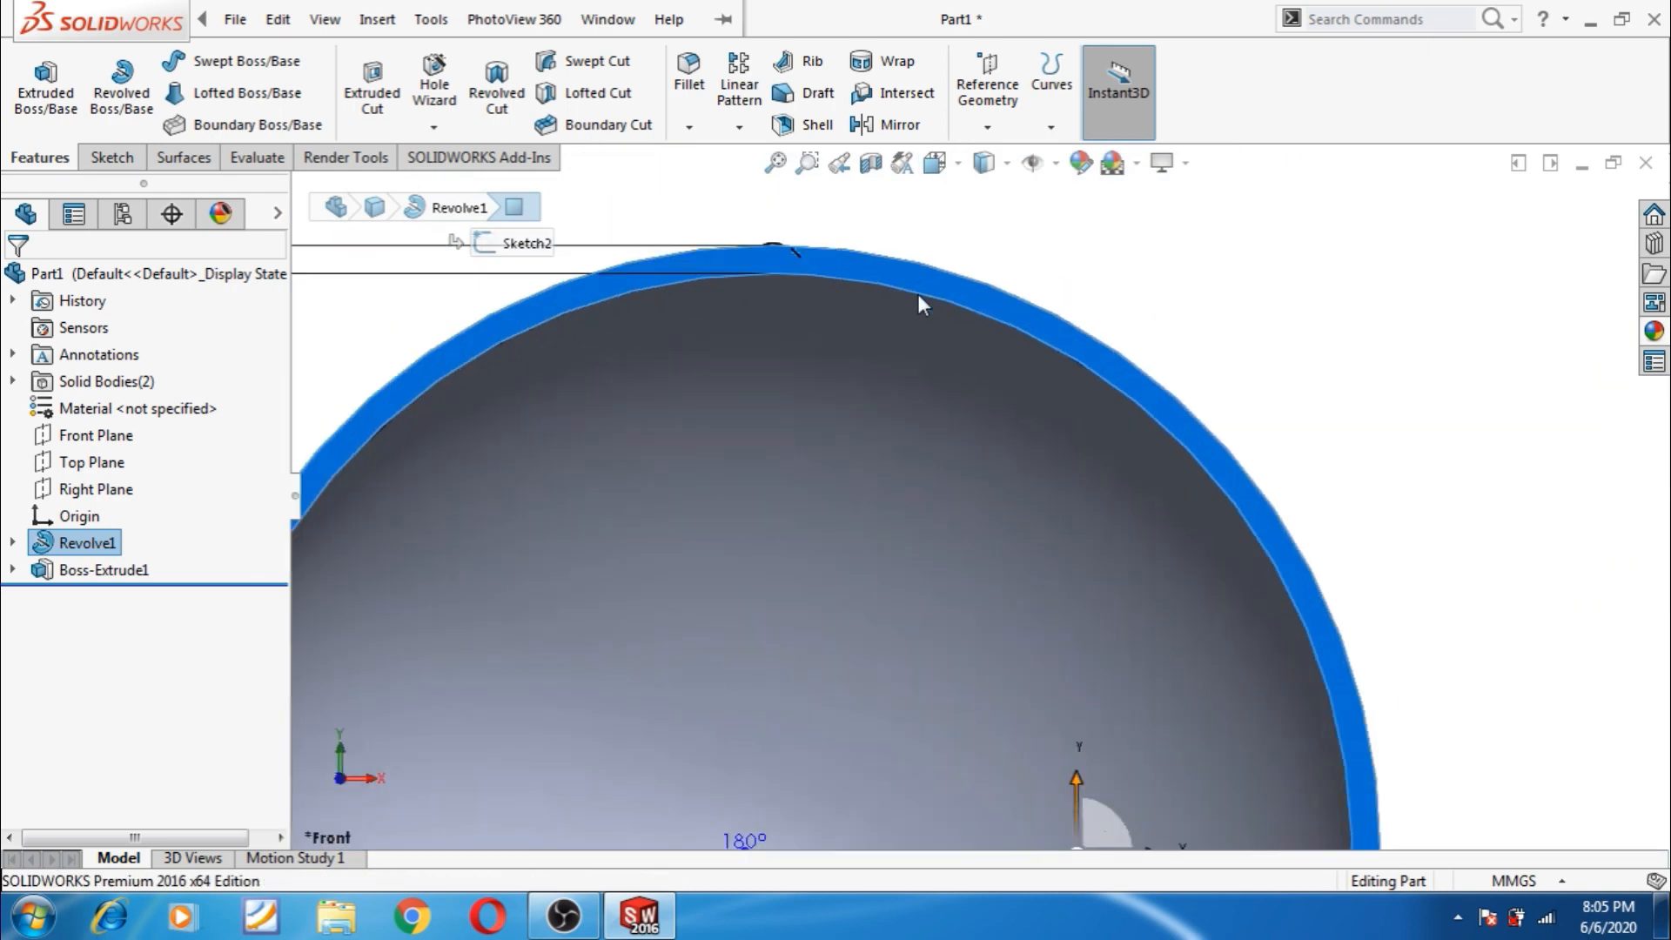
left_click(885, 289)
left_click(981, 215)
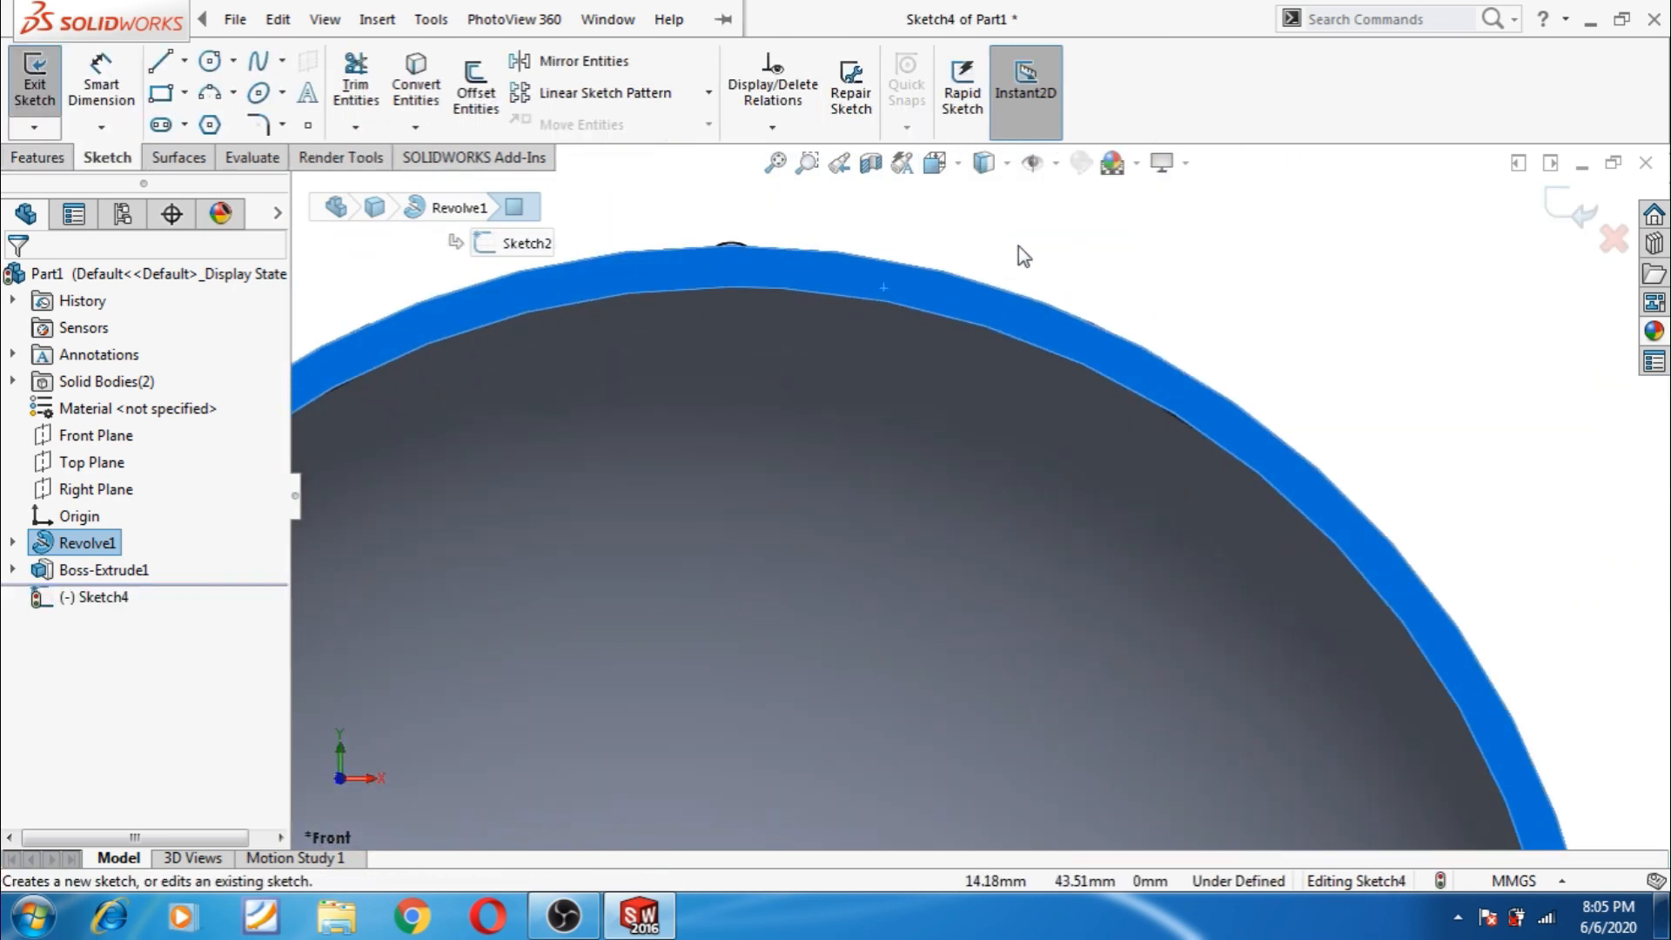
scroll(823, 442, "up", 6)
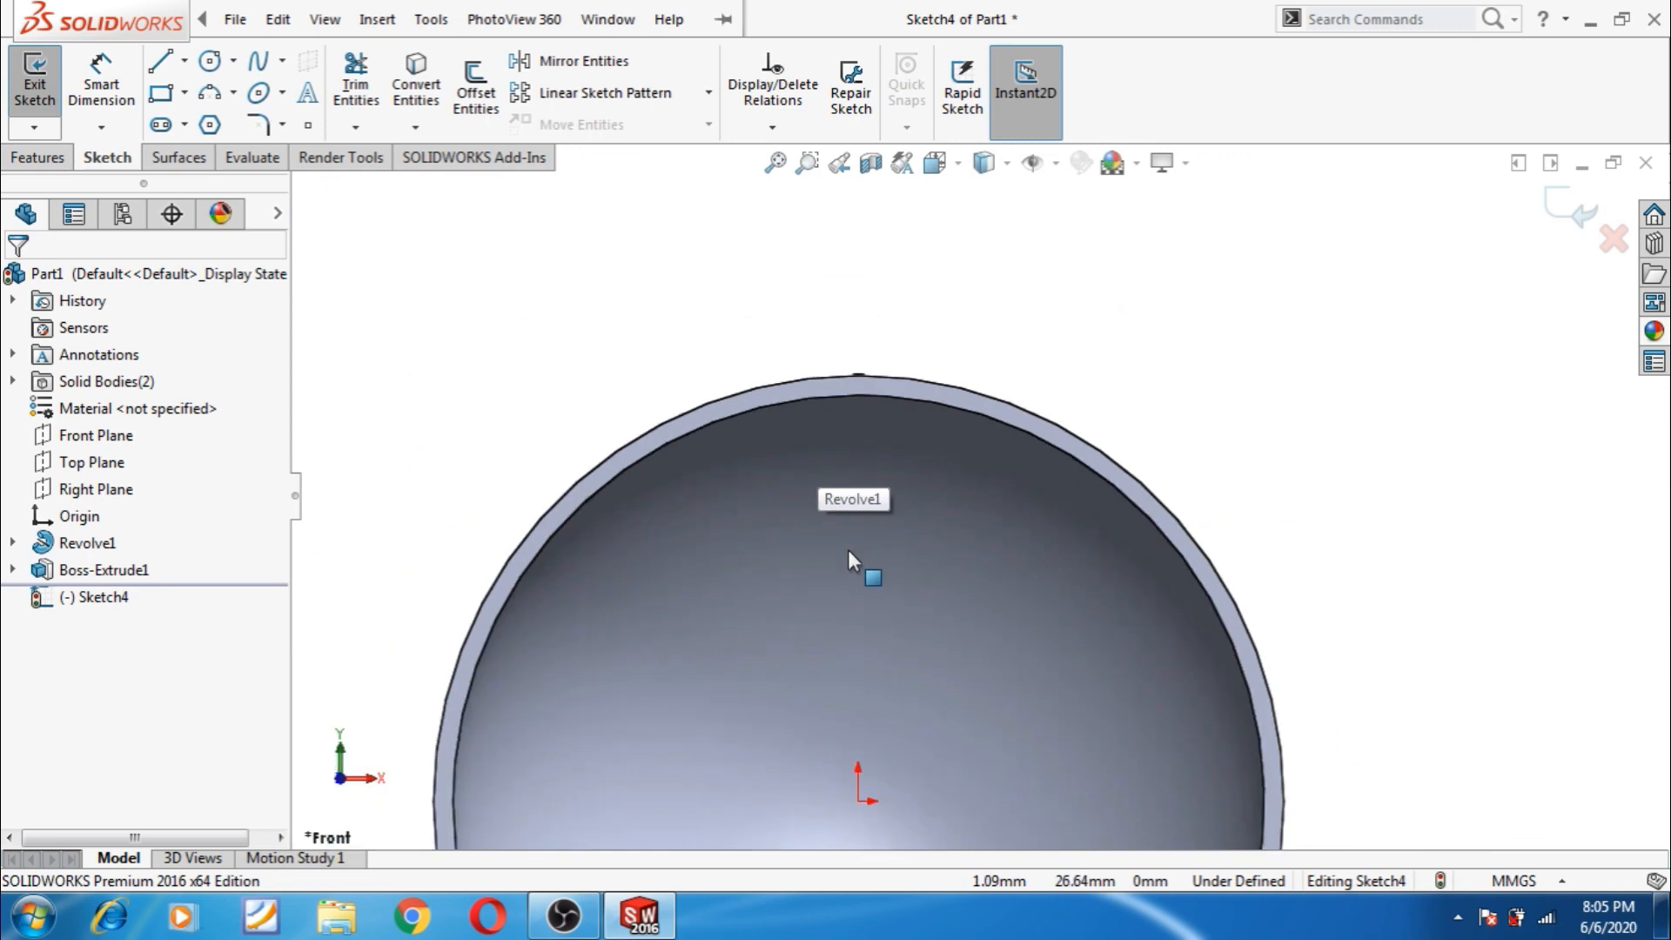
- Sketch a vertical centerline from the origin up to just below the rim's inner edge
left_click(185, 60)
left_click(219, 123)
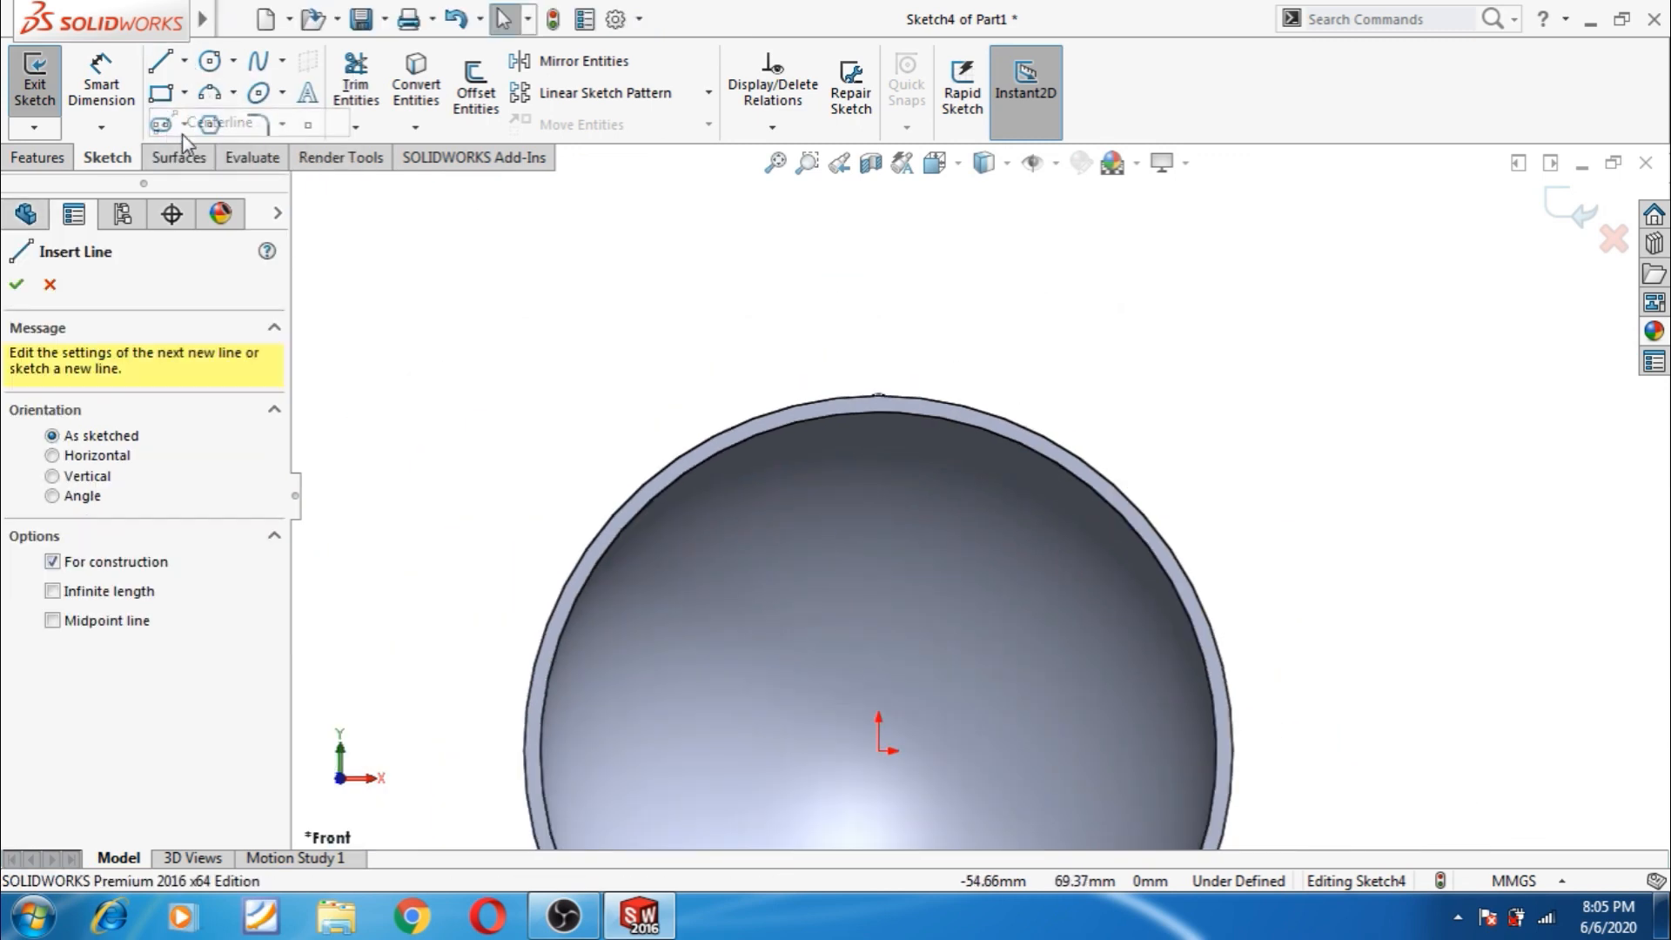
left_click(879, 751)
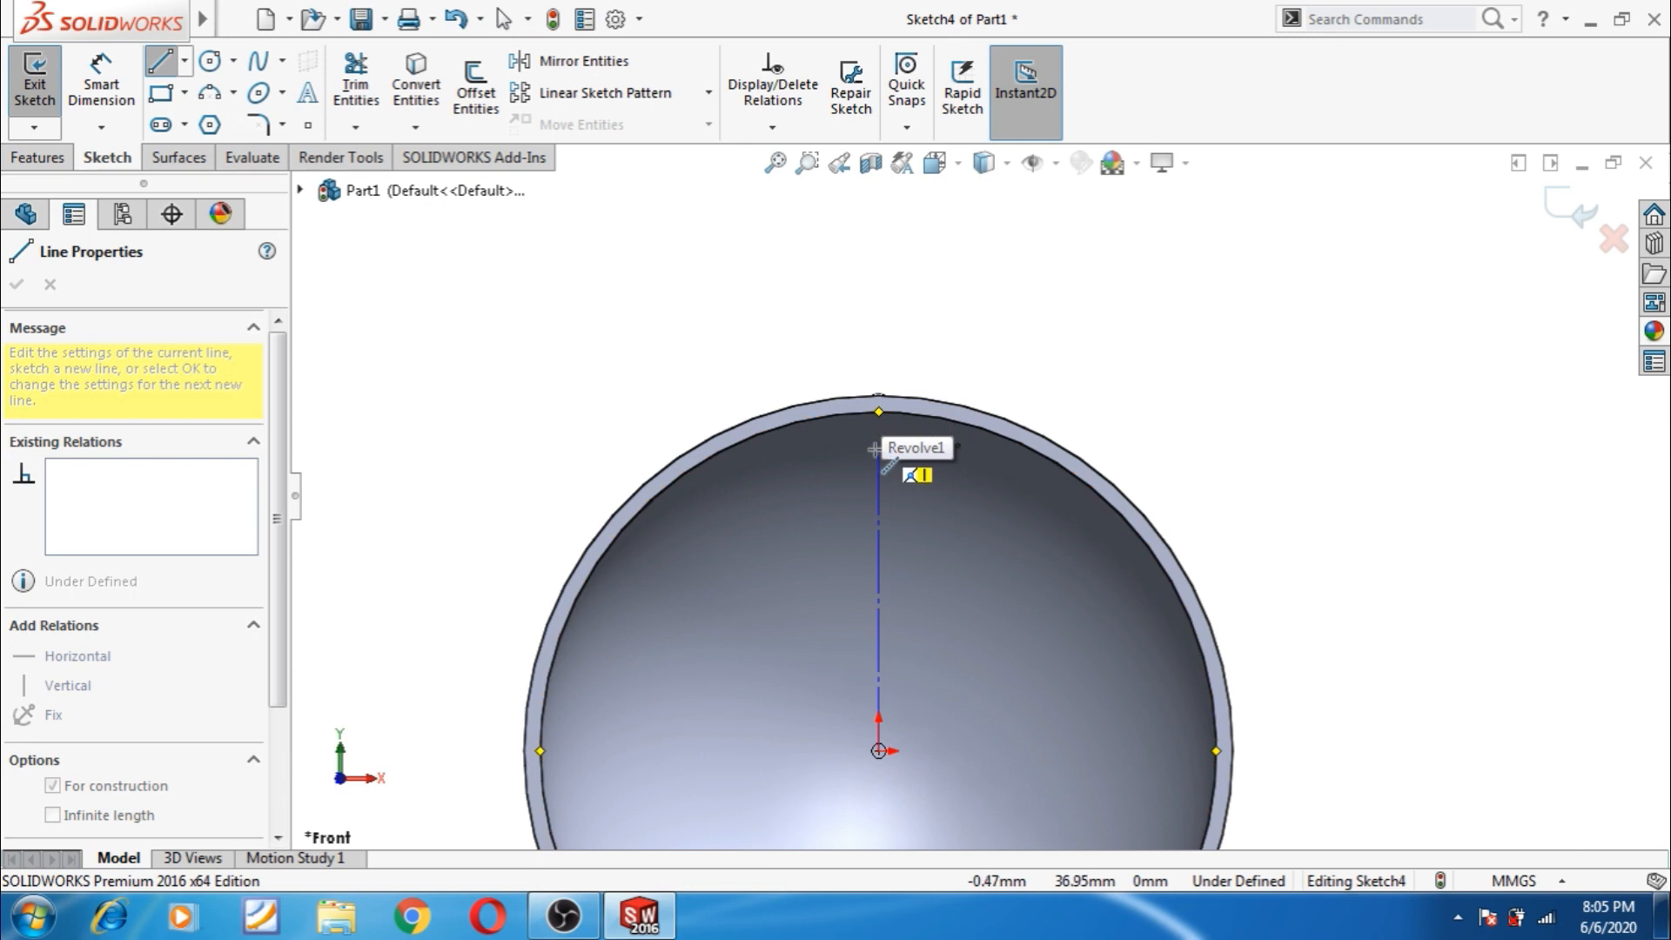
left_click(879, 440)
key("Escape")
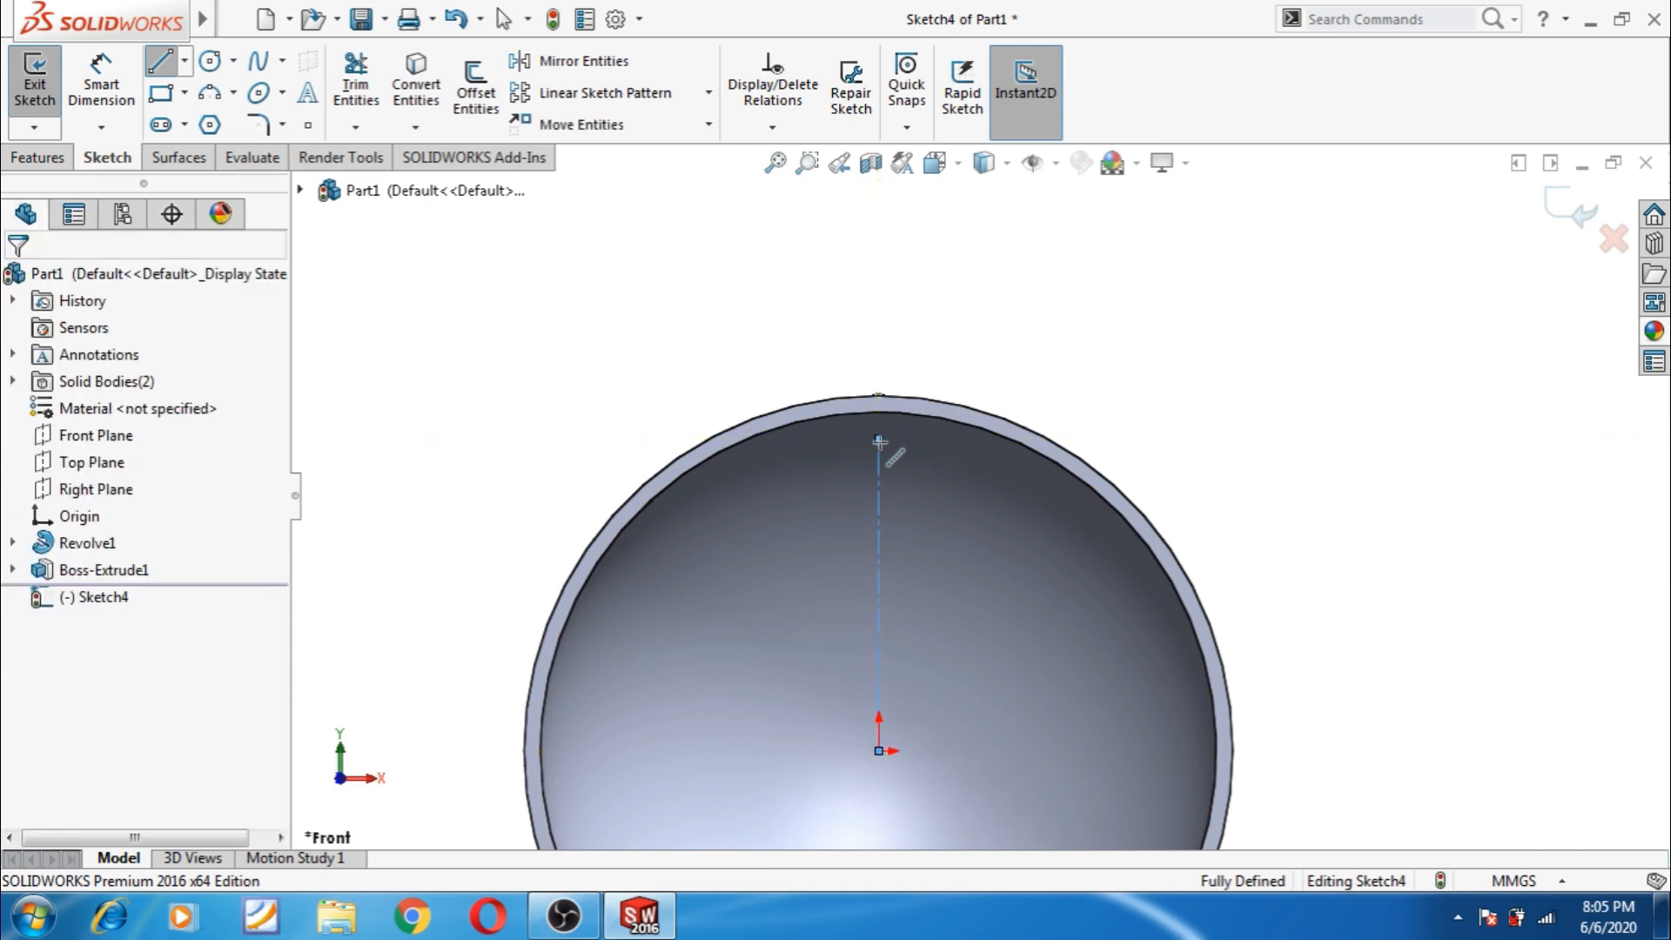
- Dimension the vertical centerline's length as 43.4 mm
left_click(101, 85)
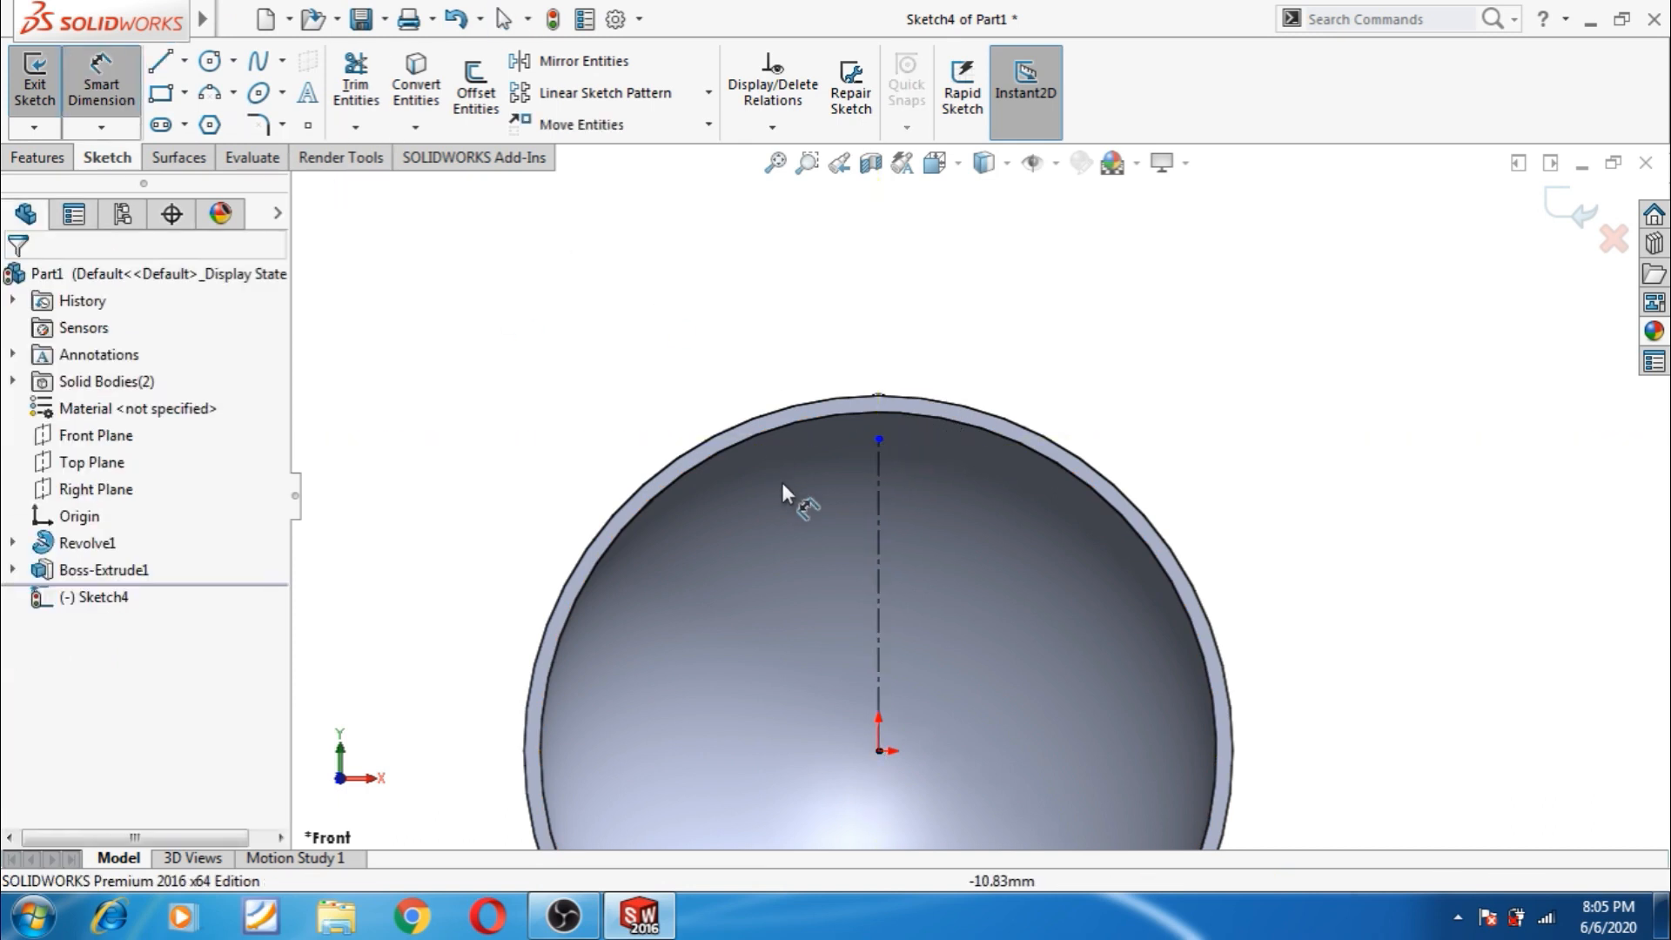
left_click(880, 515)
left_click(833, 525)
type("43.4")
key("Return")
left_click(899, 374)
- Sketch a horizontal line about 1.3 mm long through the centerline's upper endpoint, just beneath the small bump
scroll(901, 409, "down", 3)
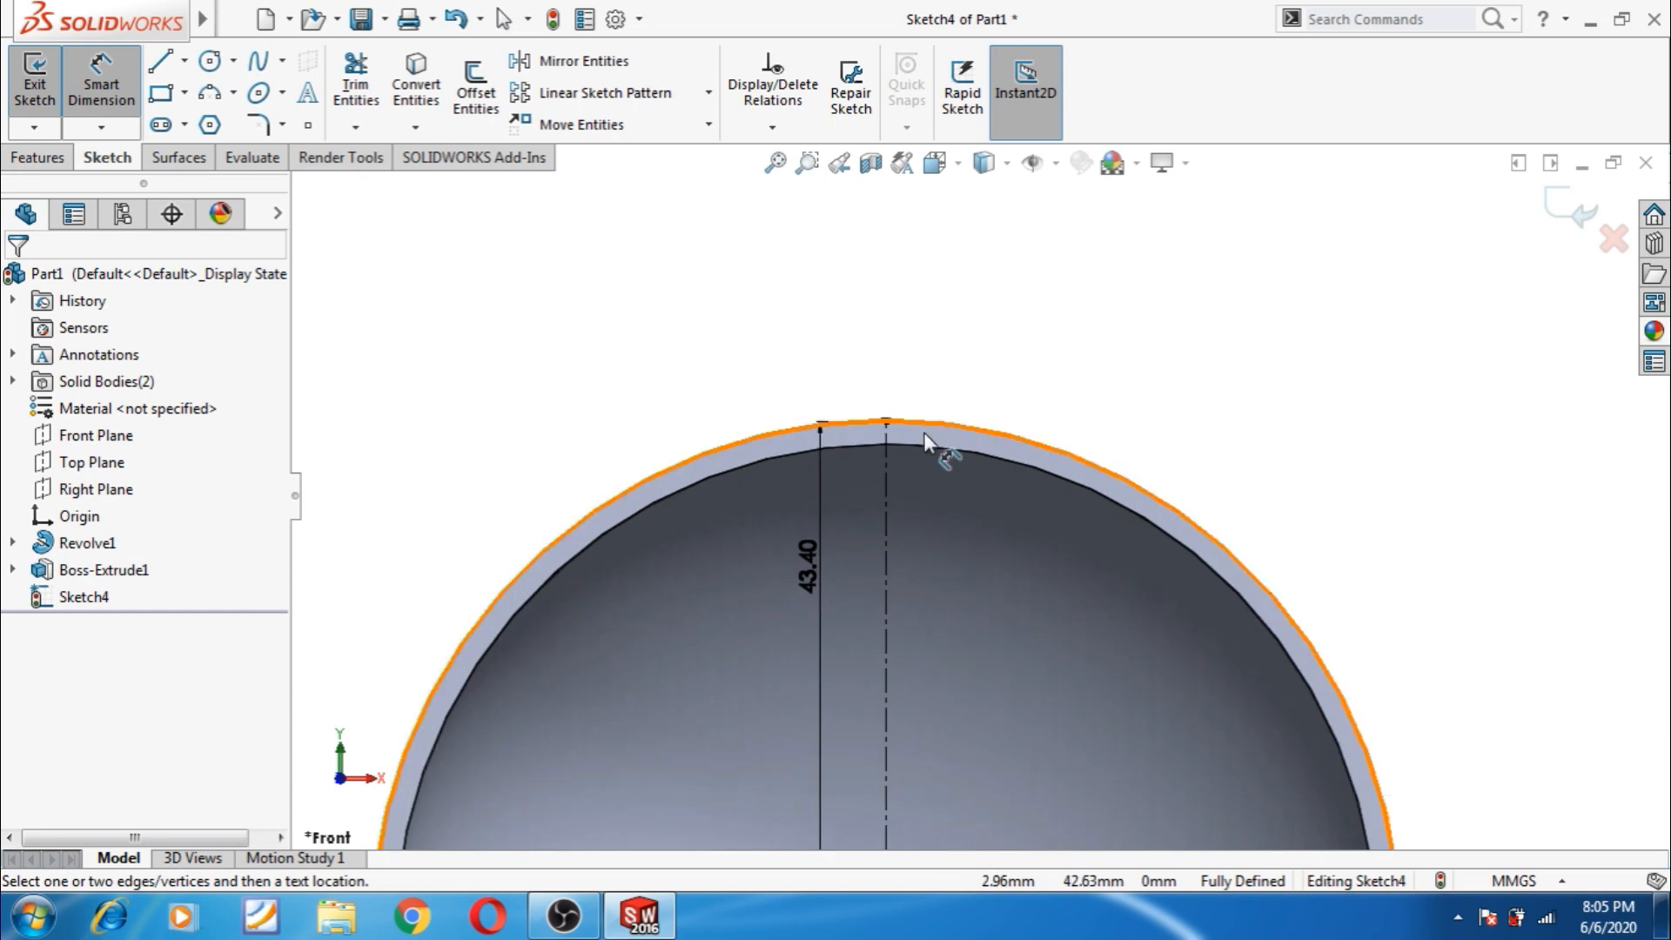
scroll(916, 432, "down", 3)
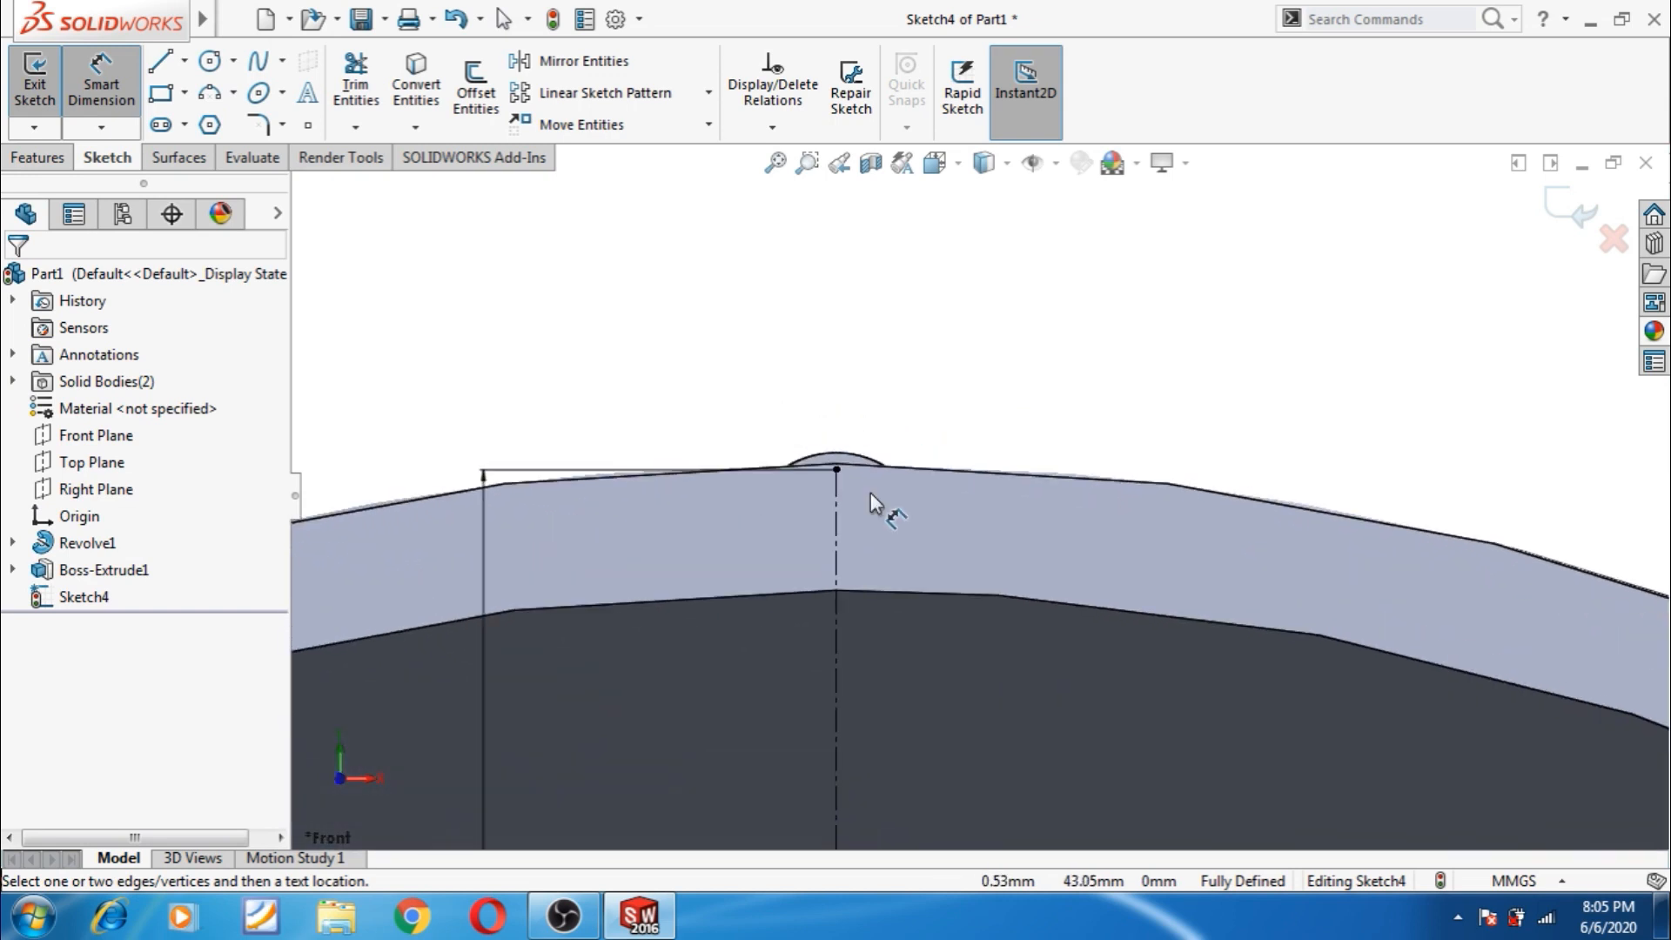
left_click(160, 61)
scroll(862, 505, "down", 2)
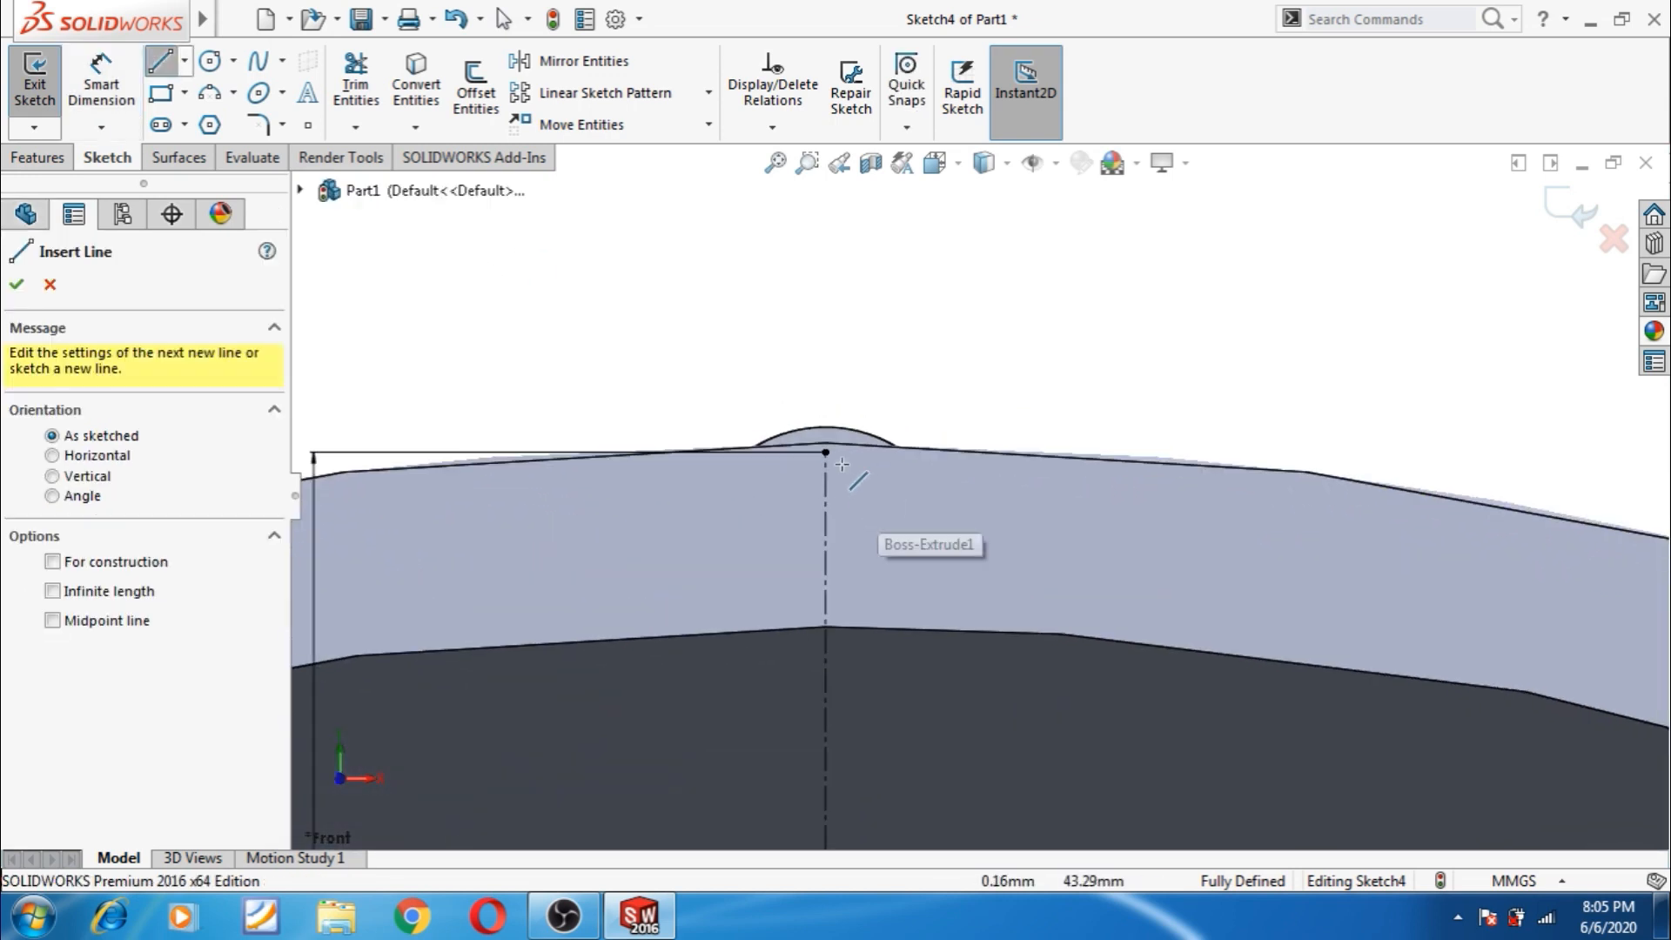
left_click(838, 451)
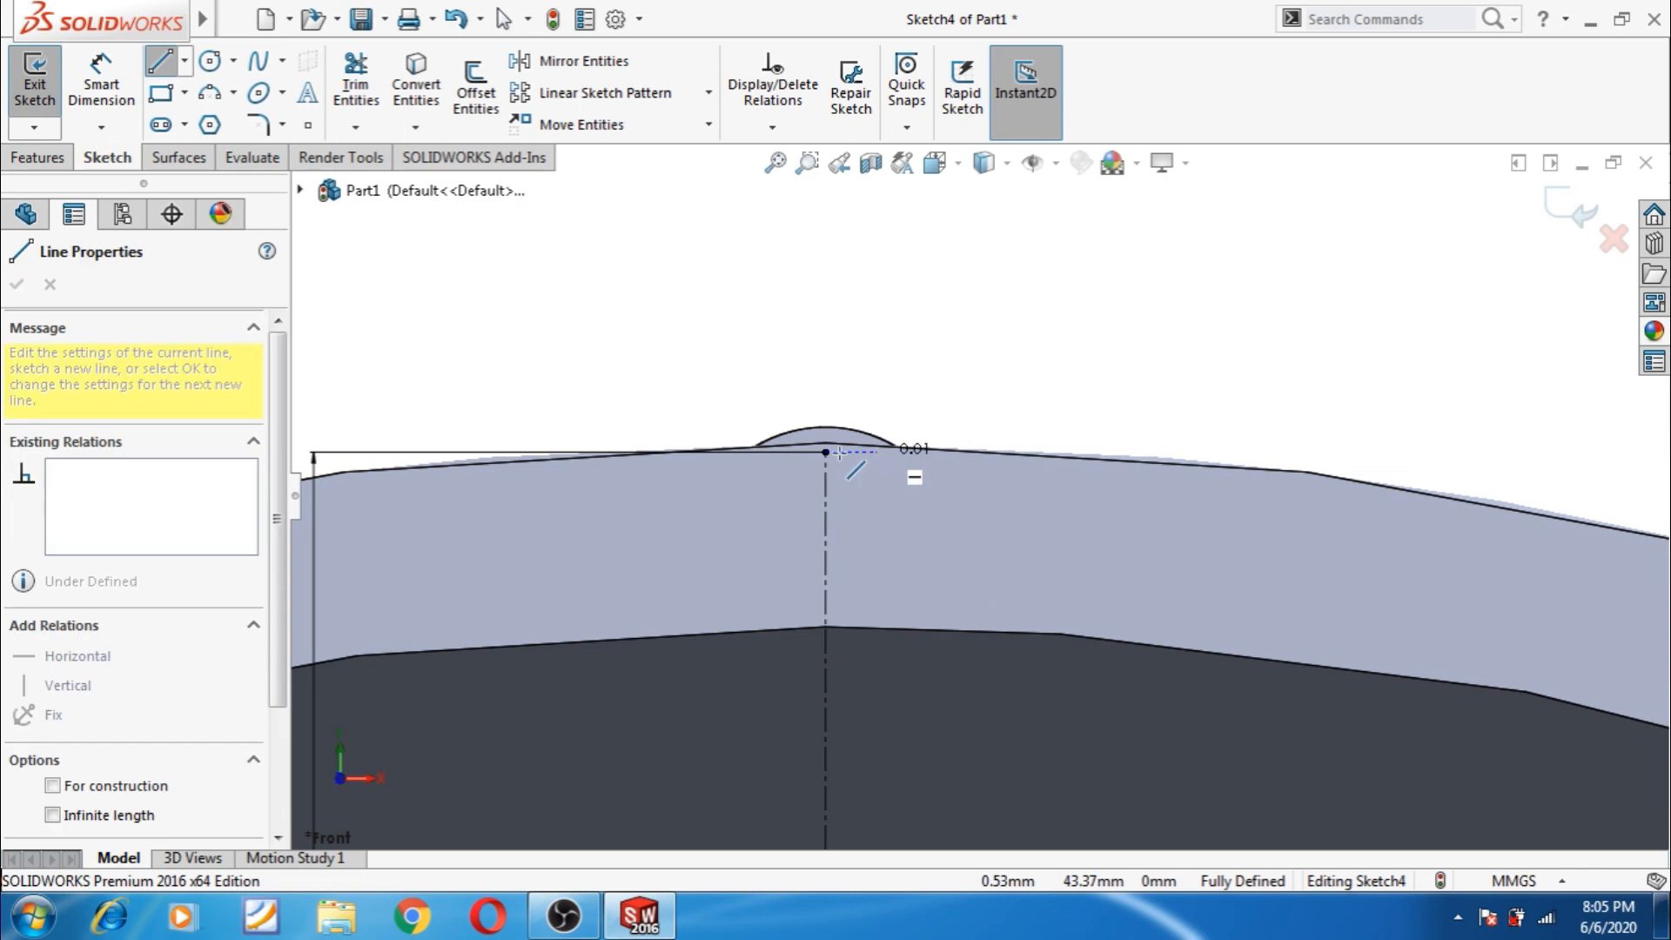
double_click(756, 452)
key("Escape")
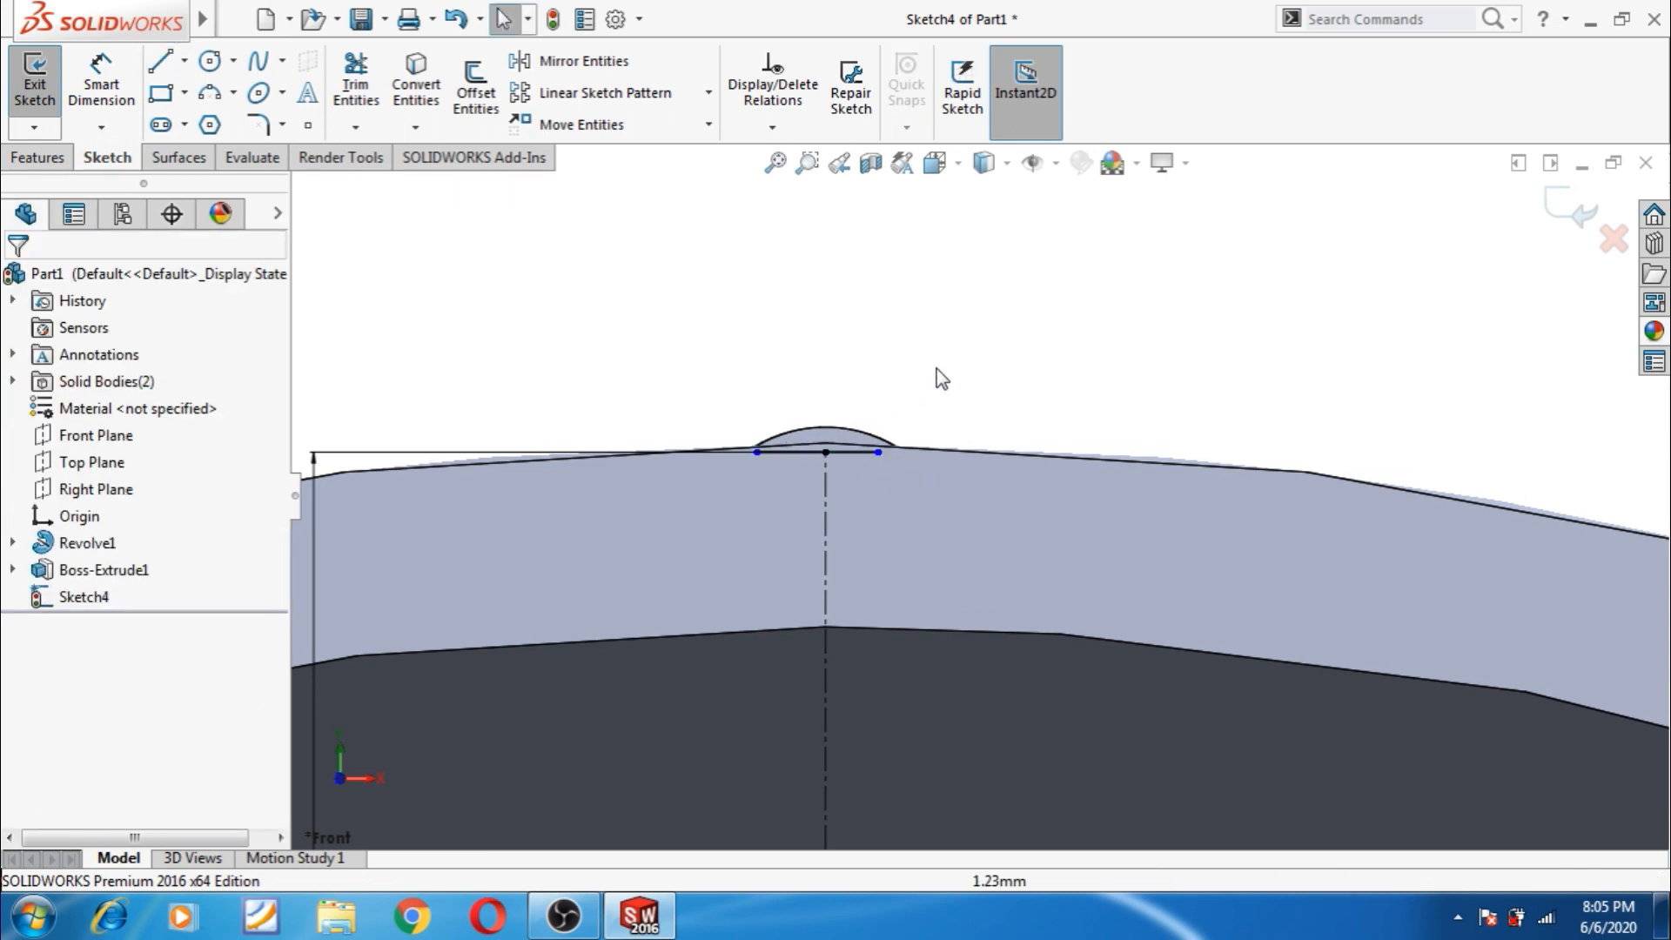
- Add a Midpoint relation between the short horizontal line and the centerline's upper endpoint
scroll(870, 454, "down", 2)
left_click(849, 455)
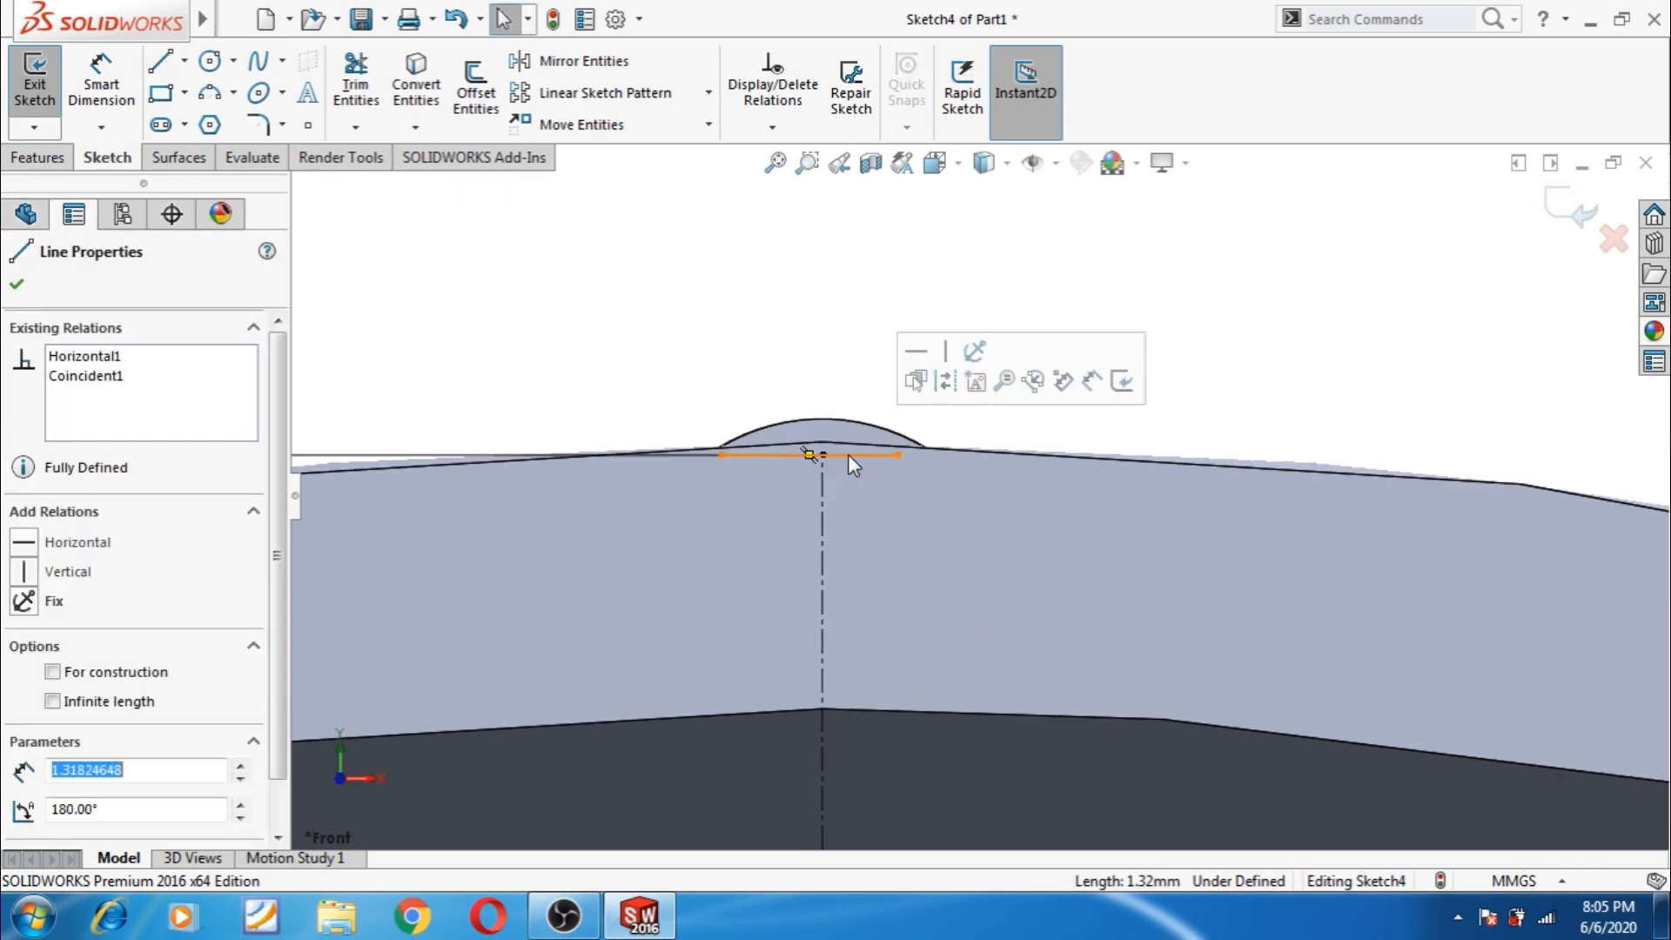
left_click(822, 455, "ctrl")
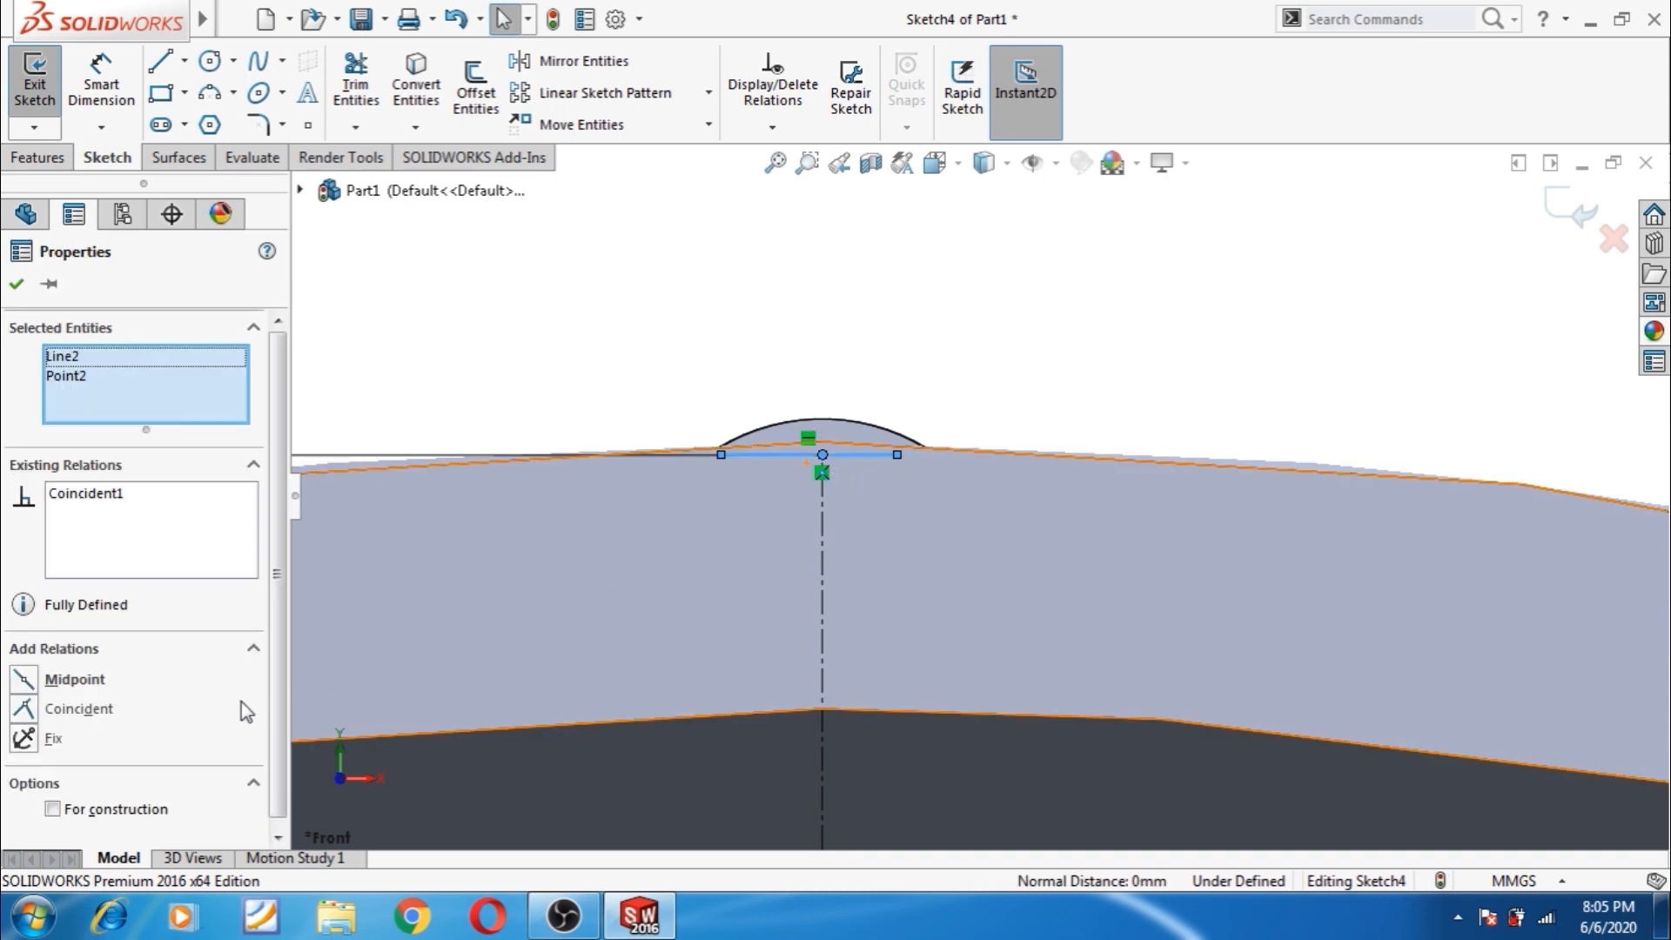
left_click(63, 687)
left_click(1048, 376)
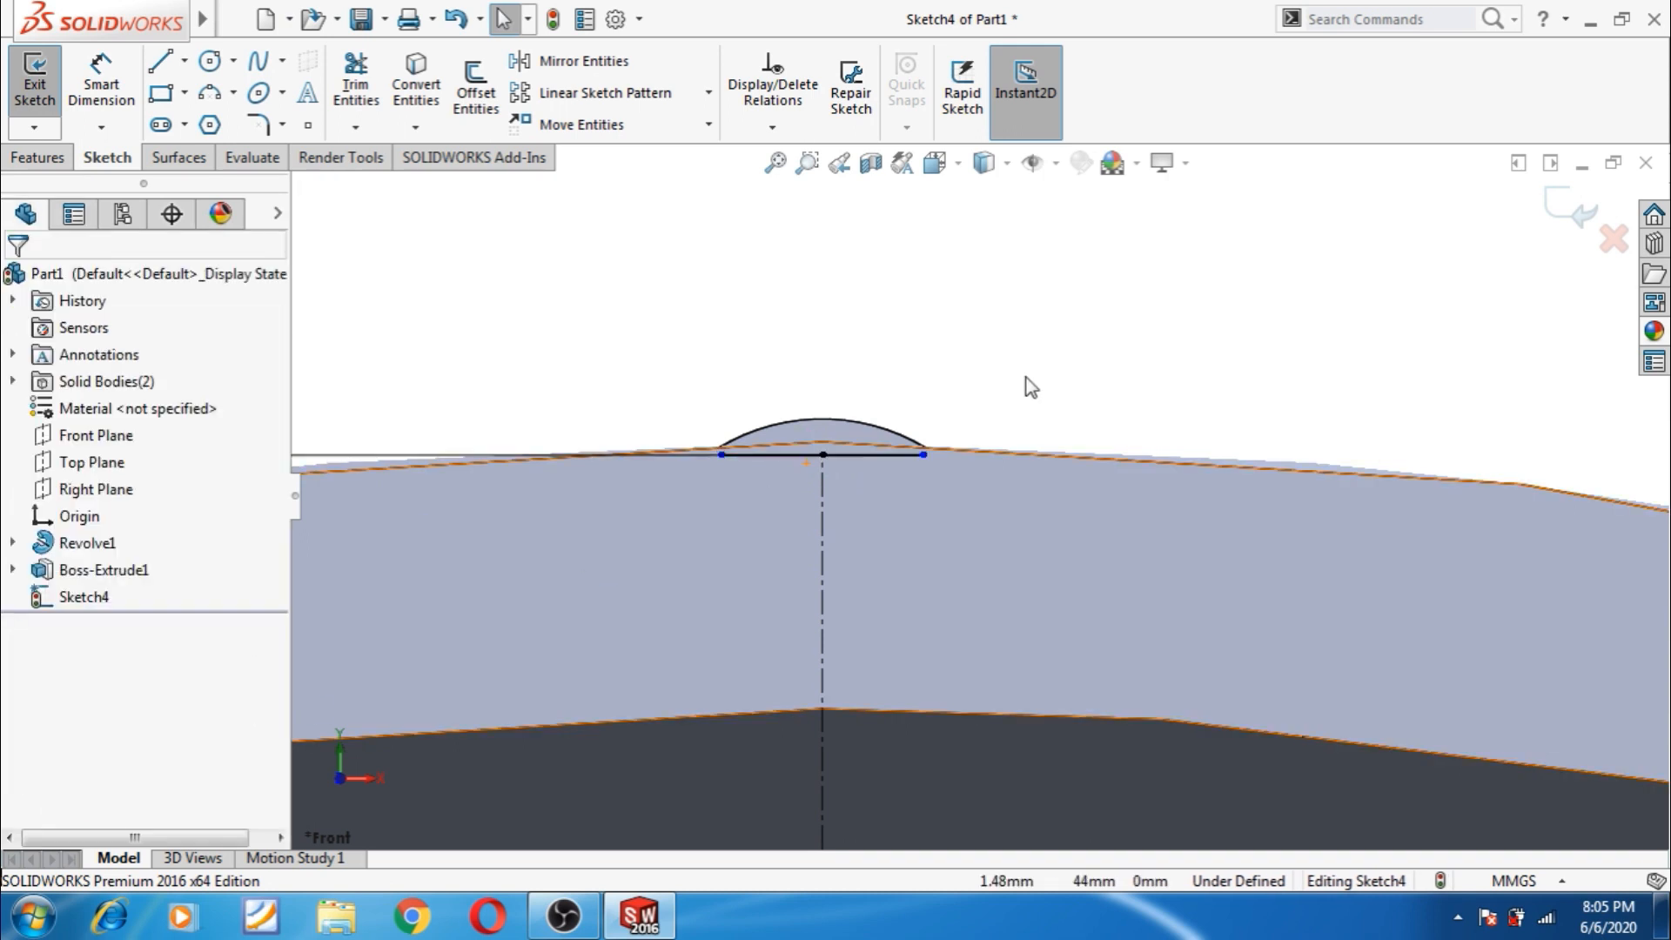
- Dimension the horizontal line's length as 2.8 mm
left_click(101, 87)
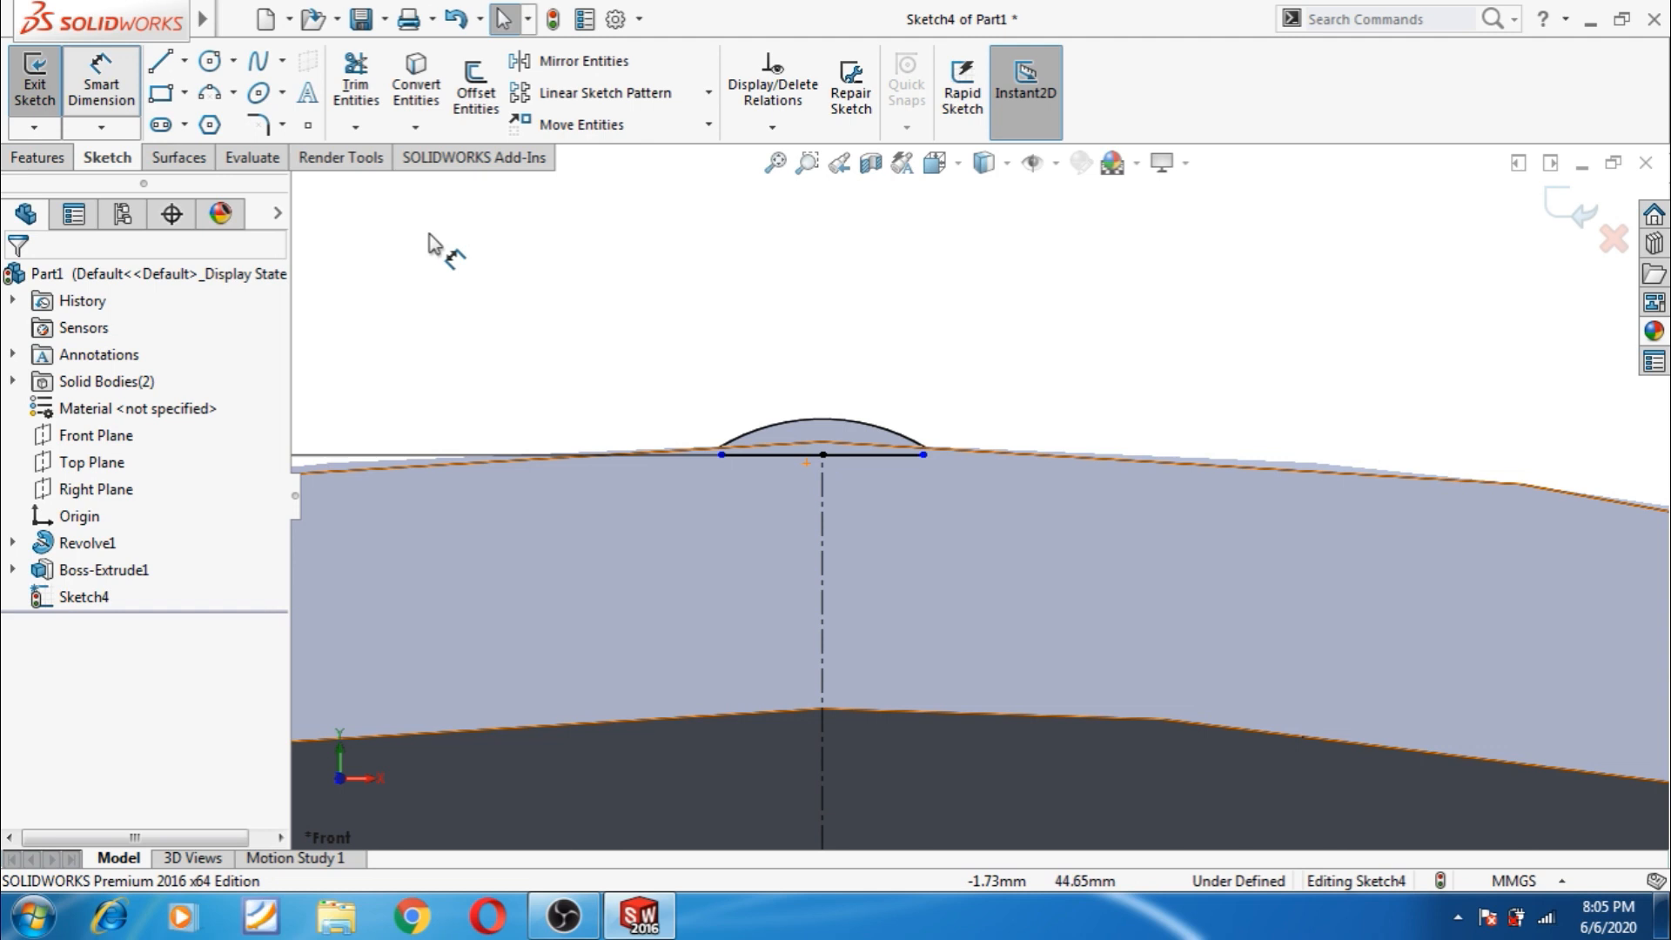
left_click(872, 460)
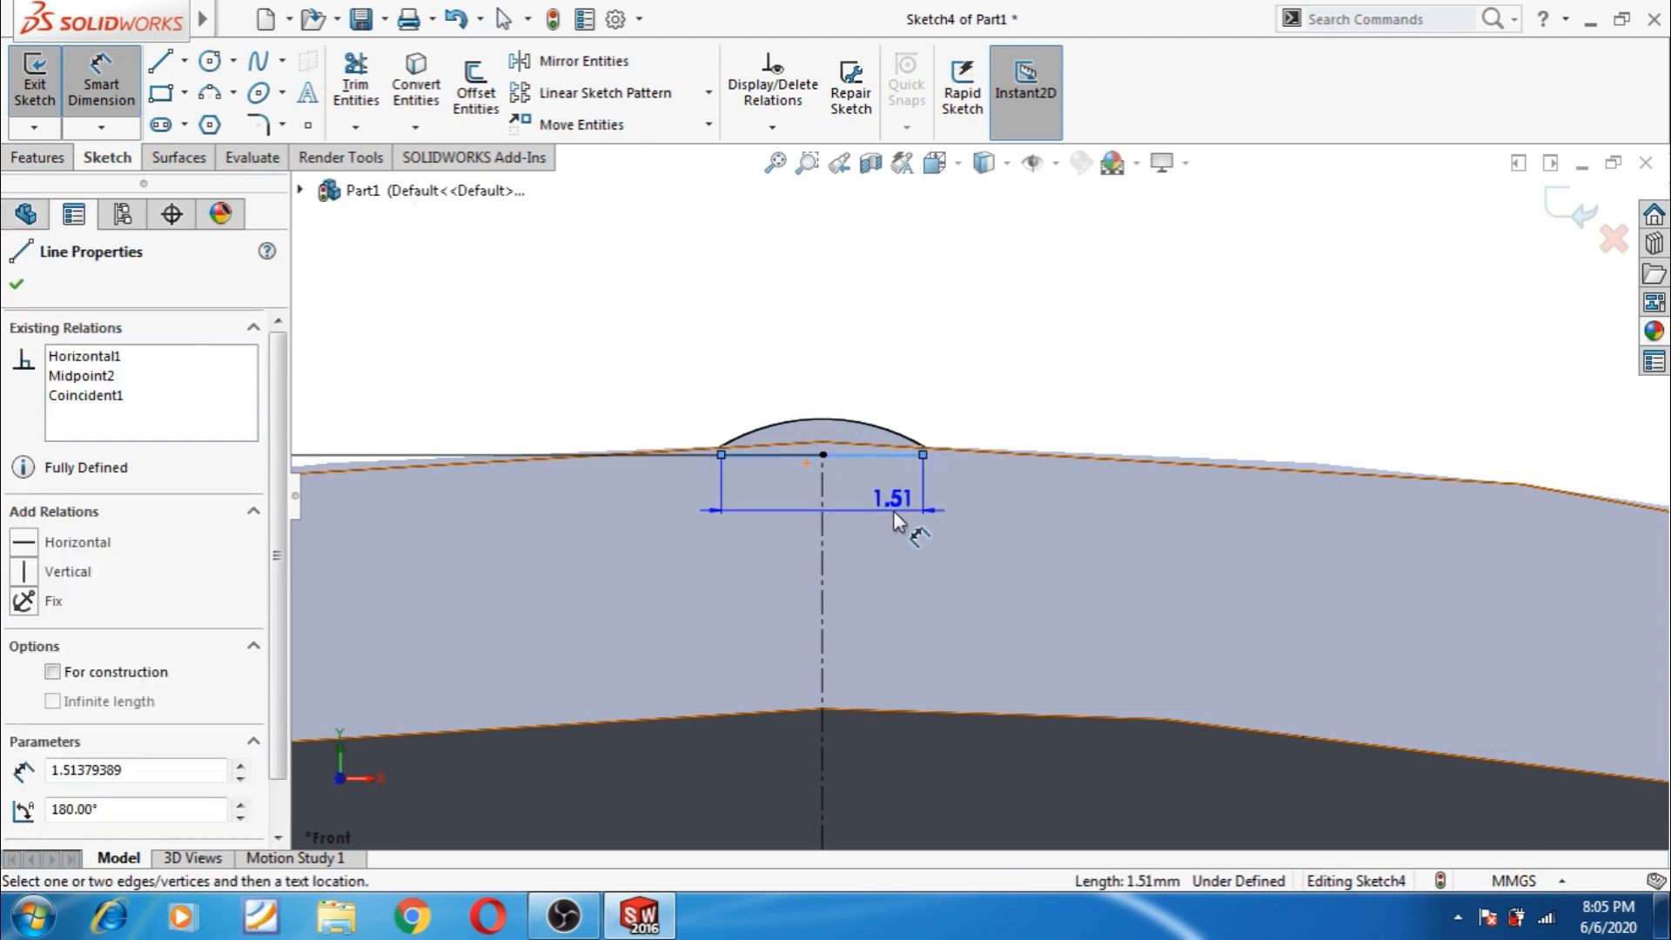
left_click(893, 510)
type("2.8")
key("Return")
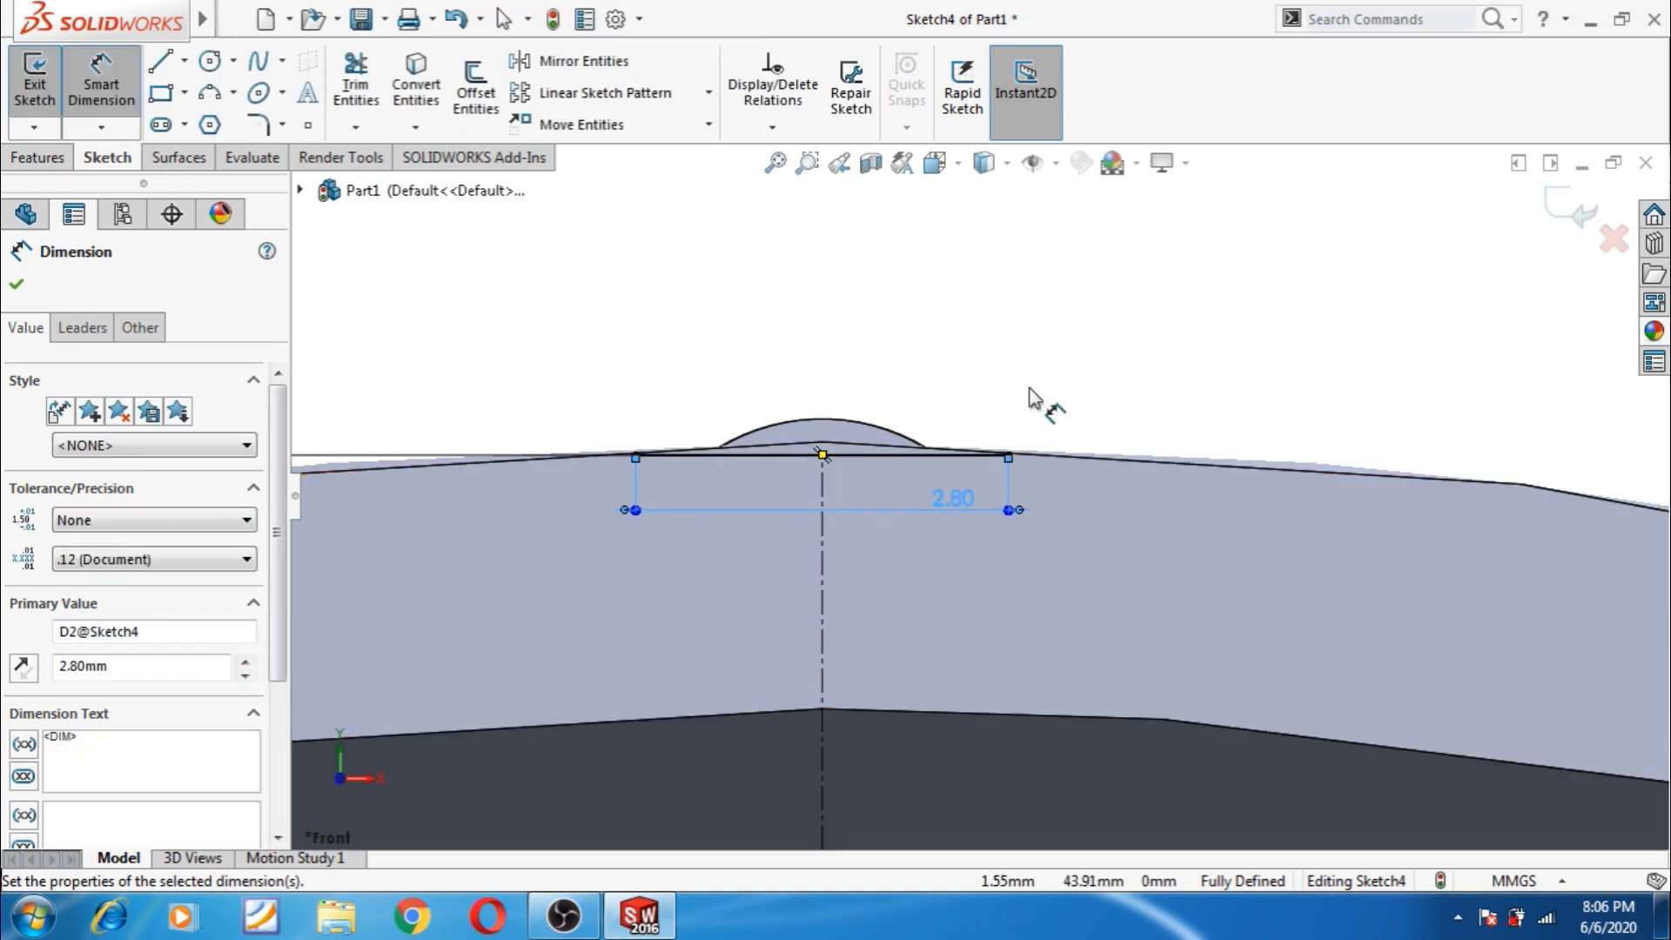
- Sketch a three-point arc joining the horizontal line's two endpoints and bulging upward over the small bump
left_click(220, 99)
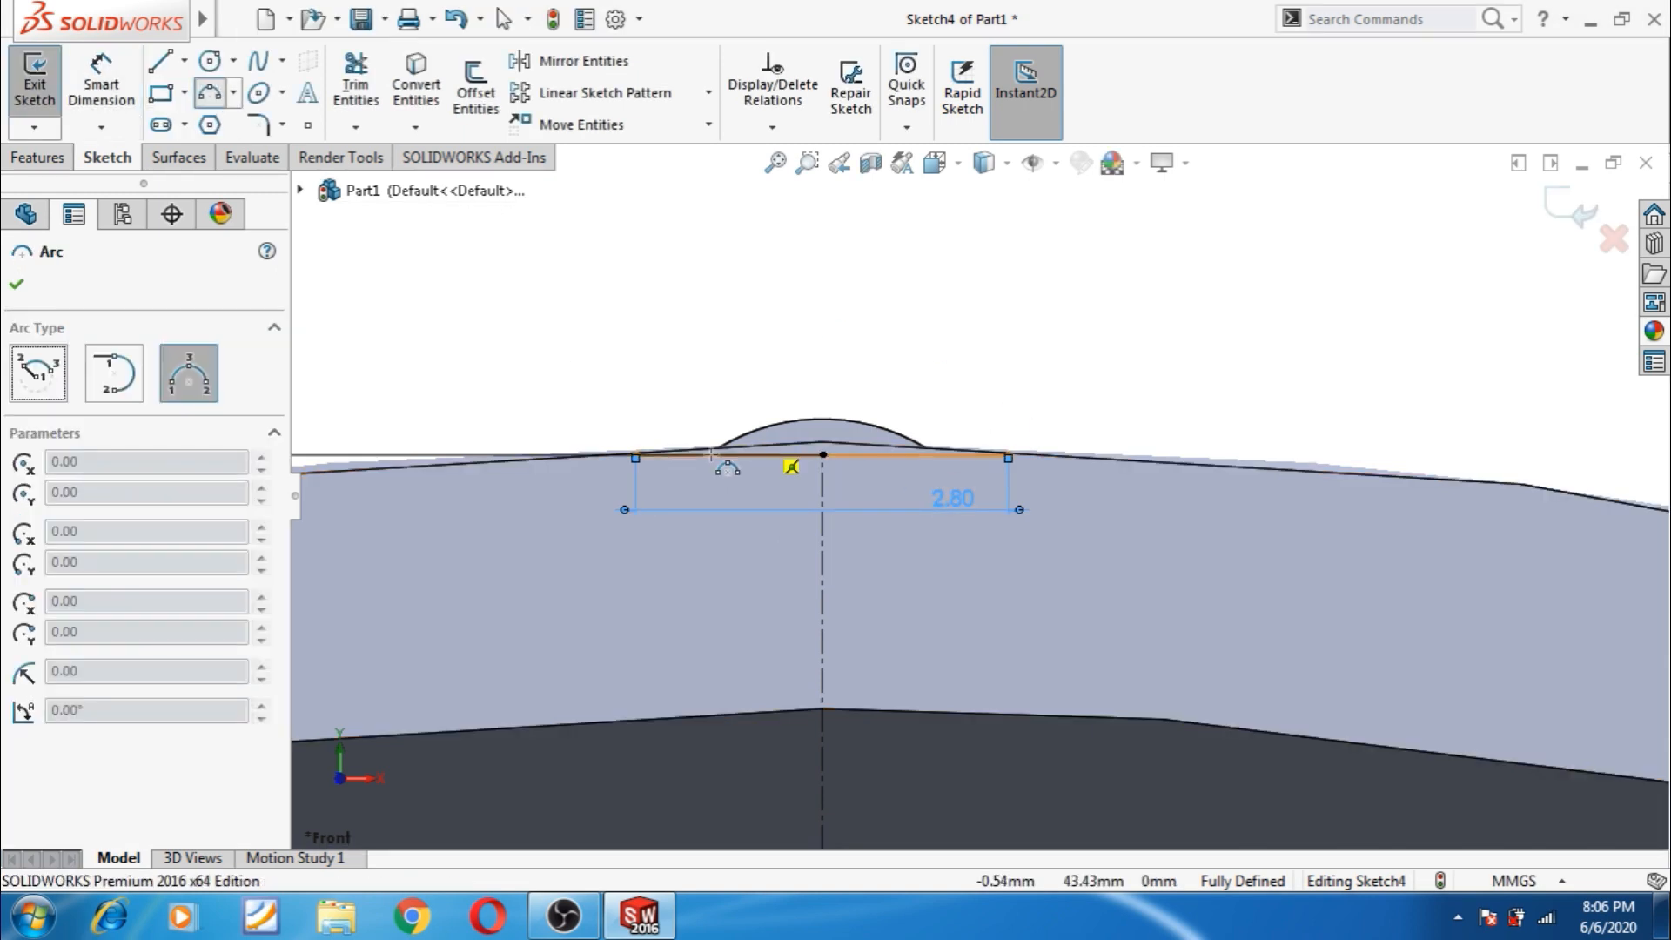
left_click(635, 455)
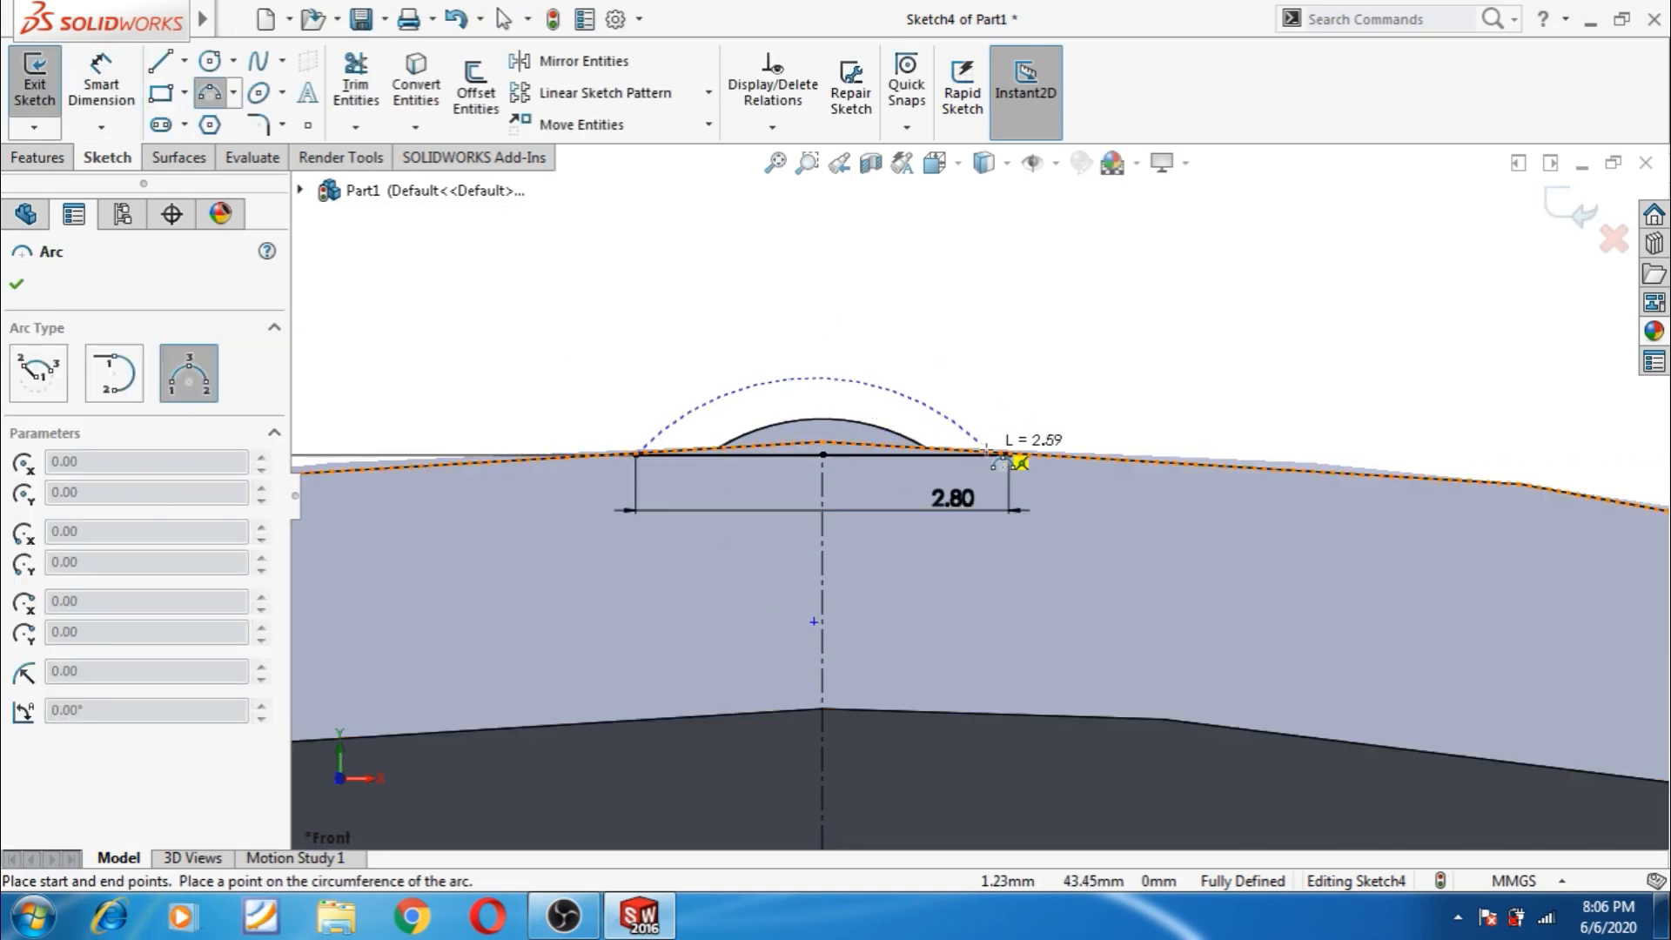
left_click(1007, 454)
left_click(868, 396)
key("Escape")
- Dimension the arc over the small bump with a radius of 1.65 mm
left_click(101, 84)
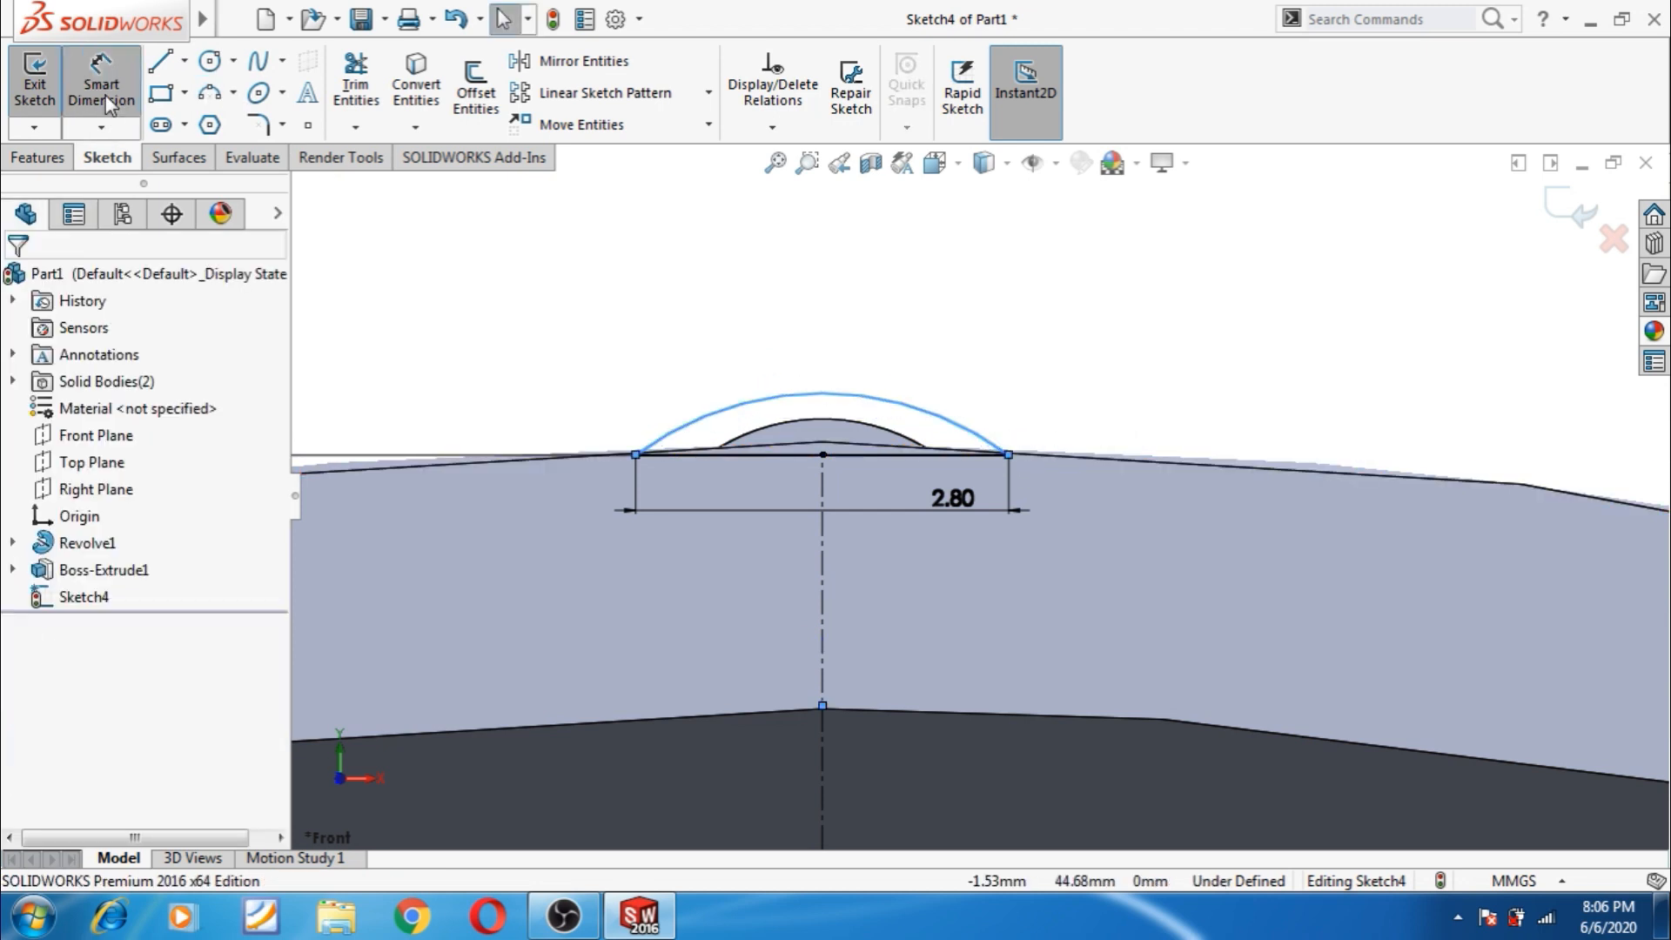
left_click(905, 402)
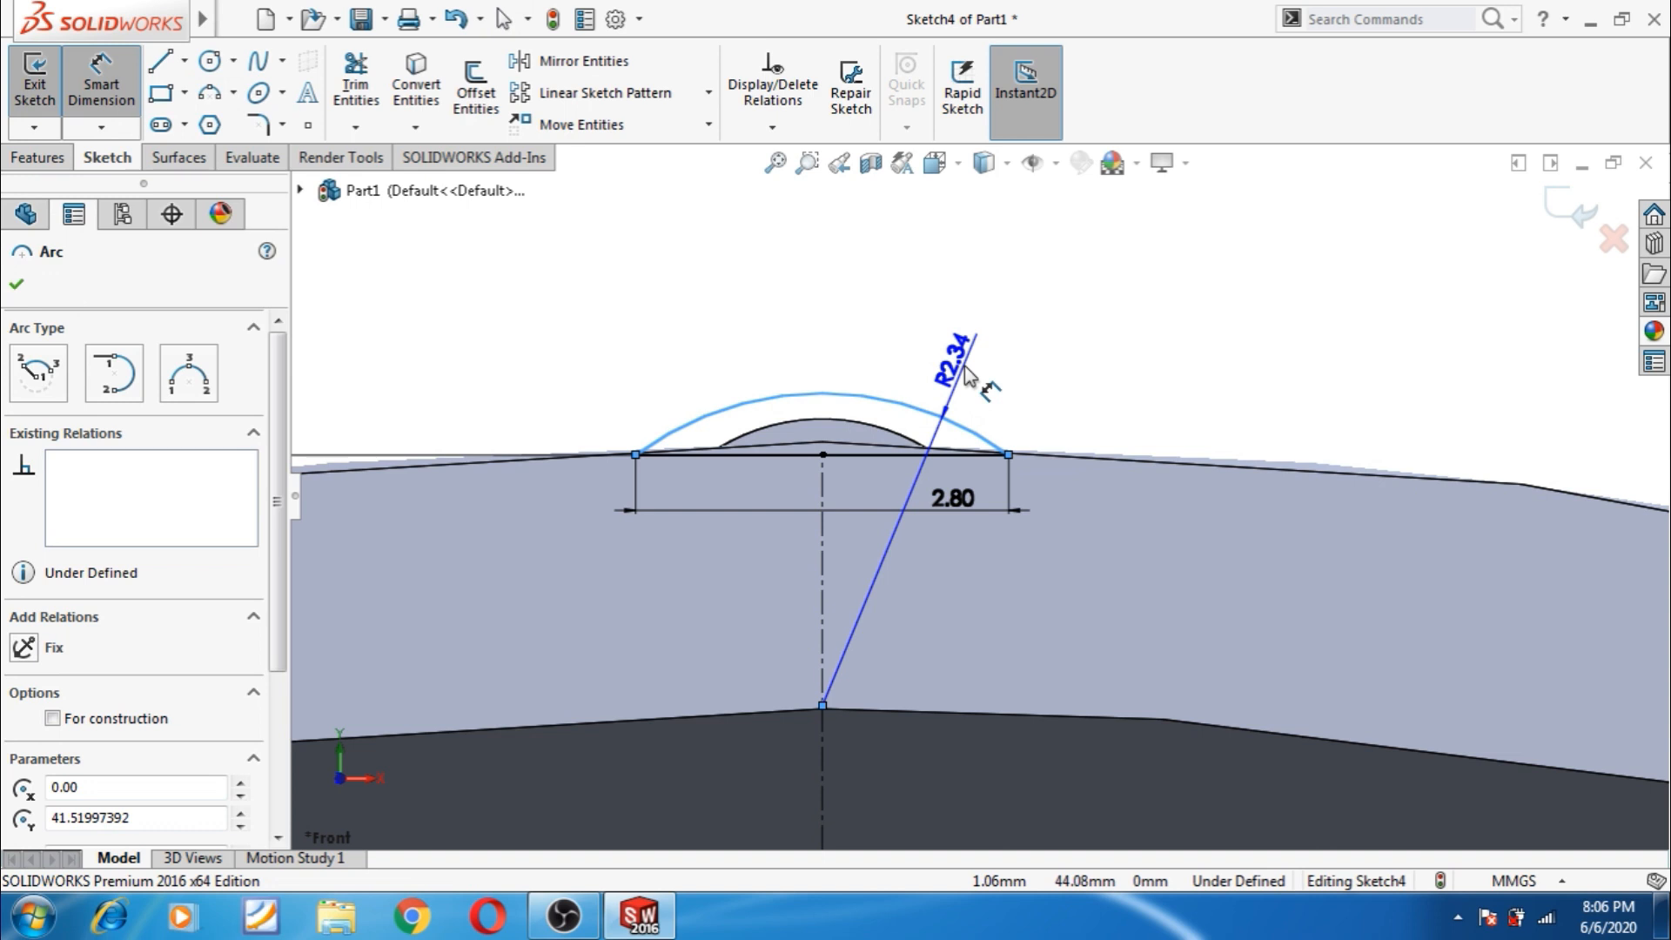
left_click(966, 375)
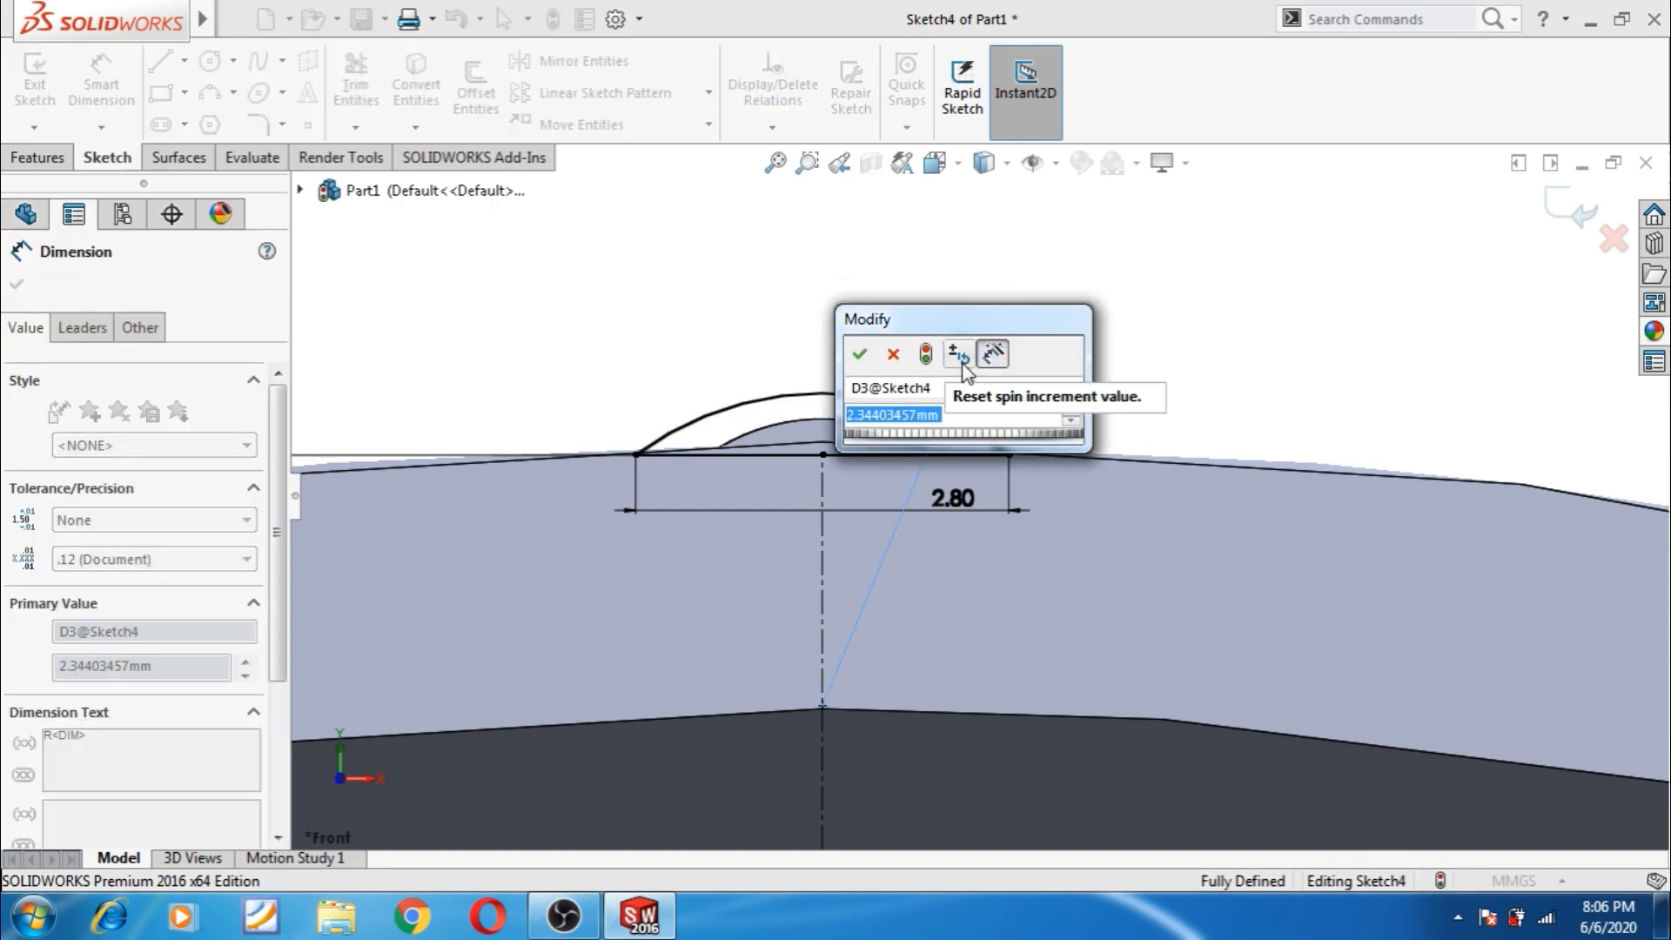
type("1.65")
key("Return")
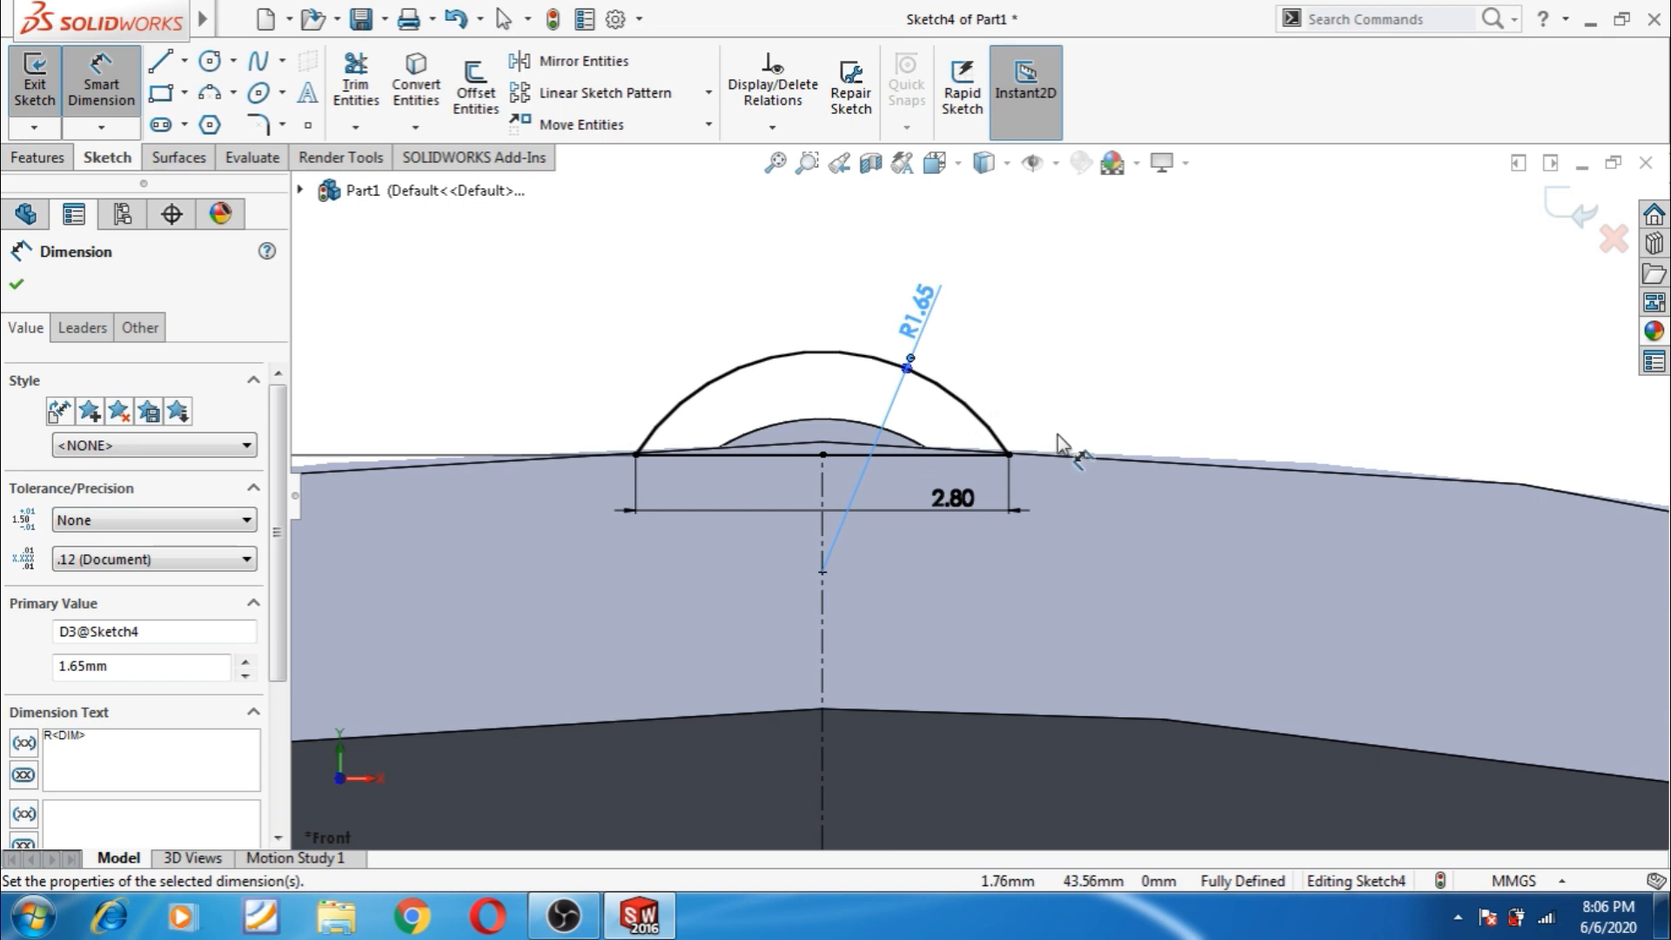
scroll(1057, 435, "up", 2)
left_click(1102, 416)
- Set the vertical centerline's length dimension to 43 mm
scroll(1092, 419, "up", 3)
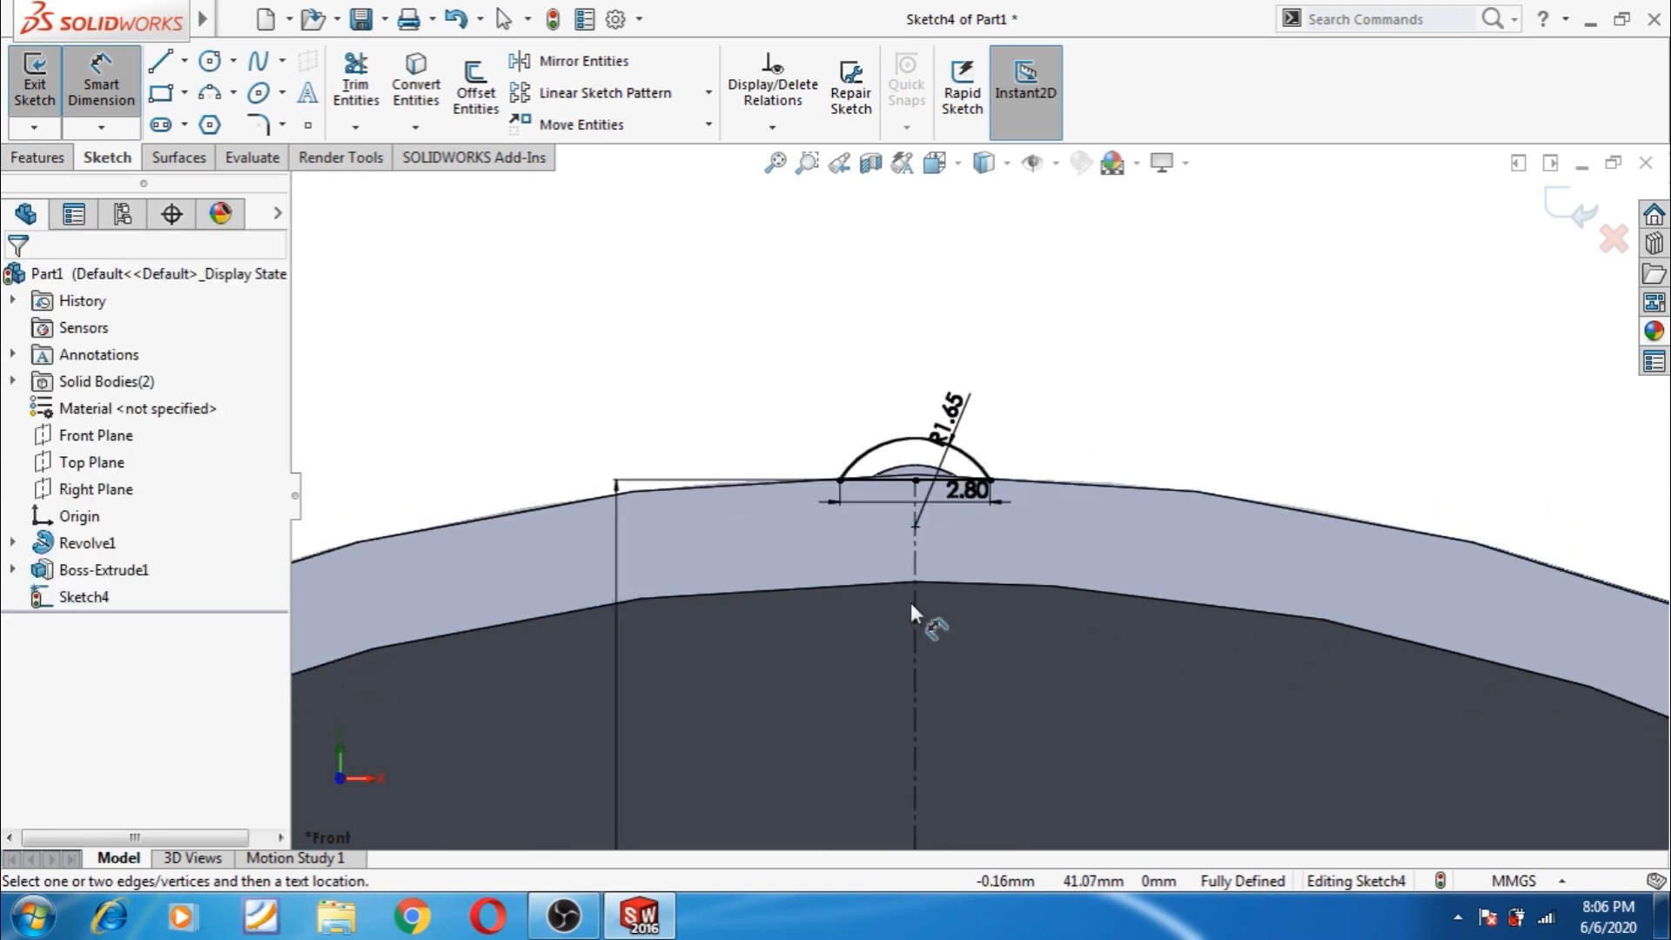
scroll(839, 688, "up", 3)
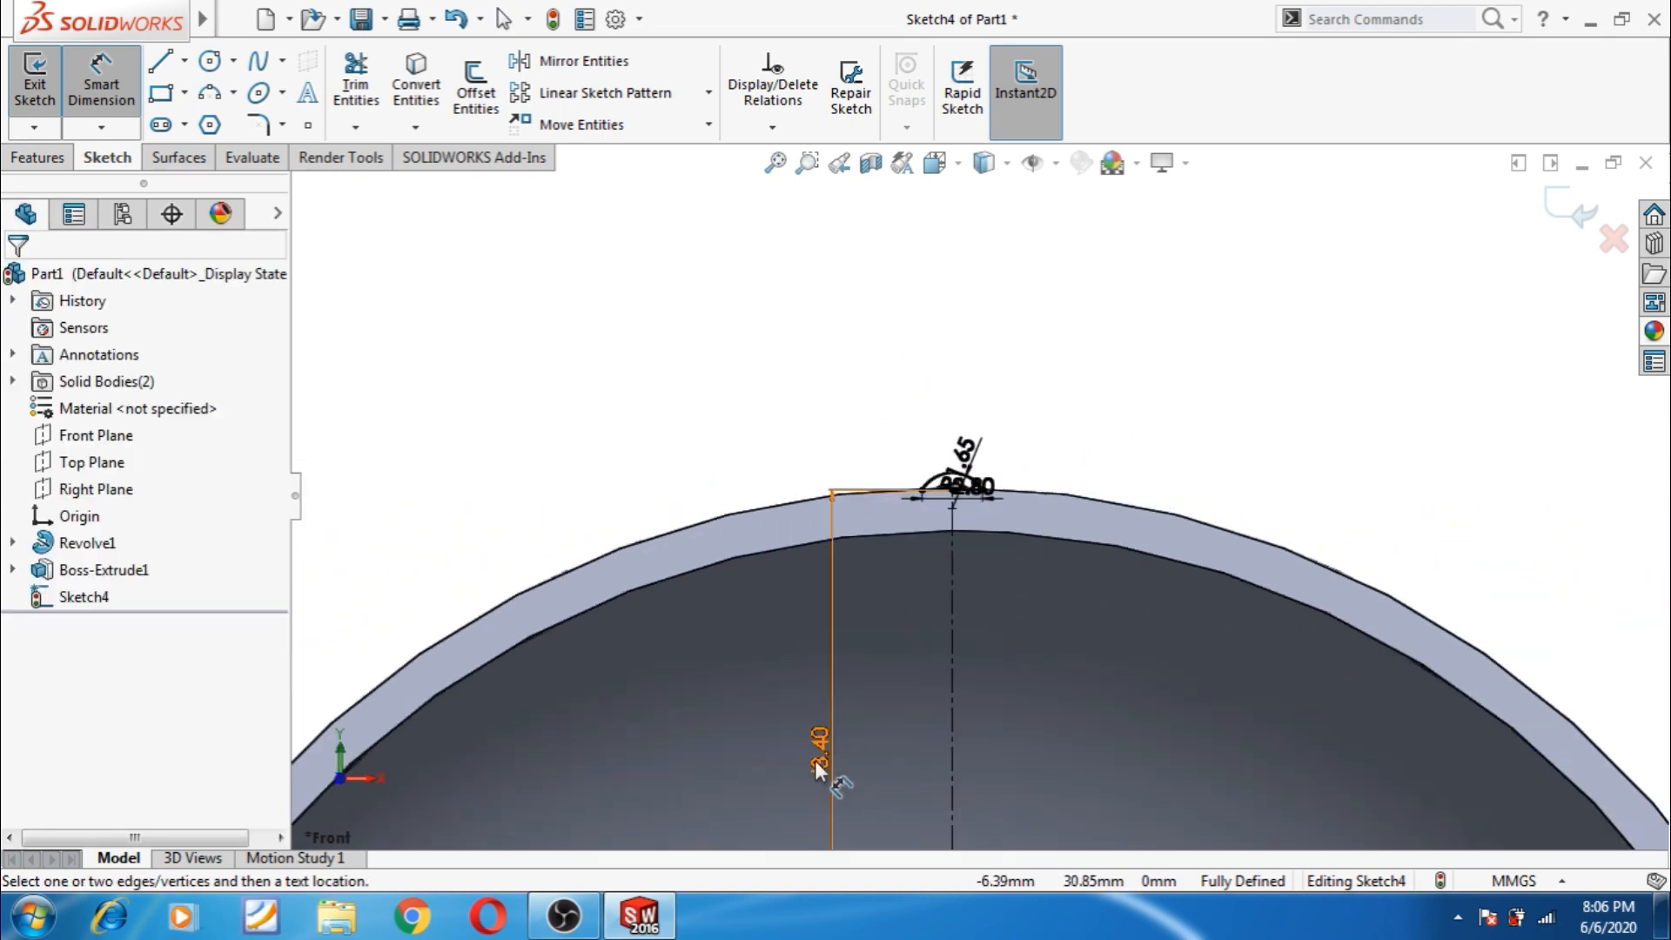
left_click(813, 764)
type("43")
key("Return")
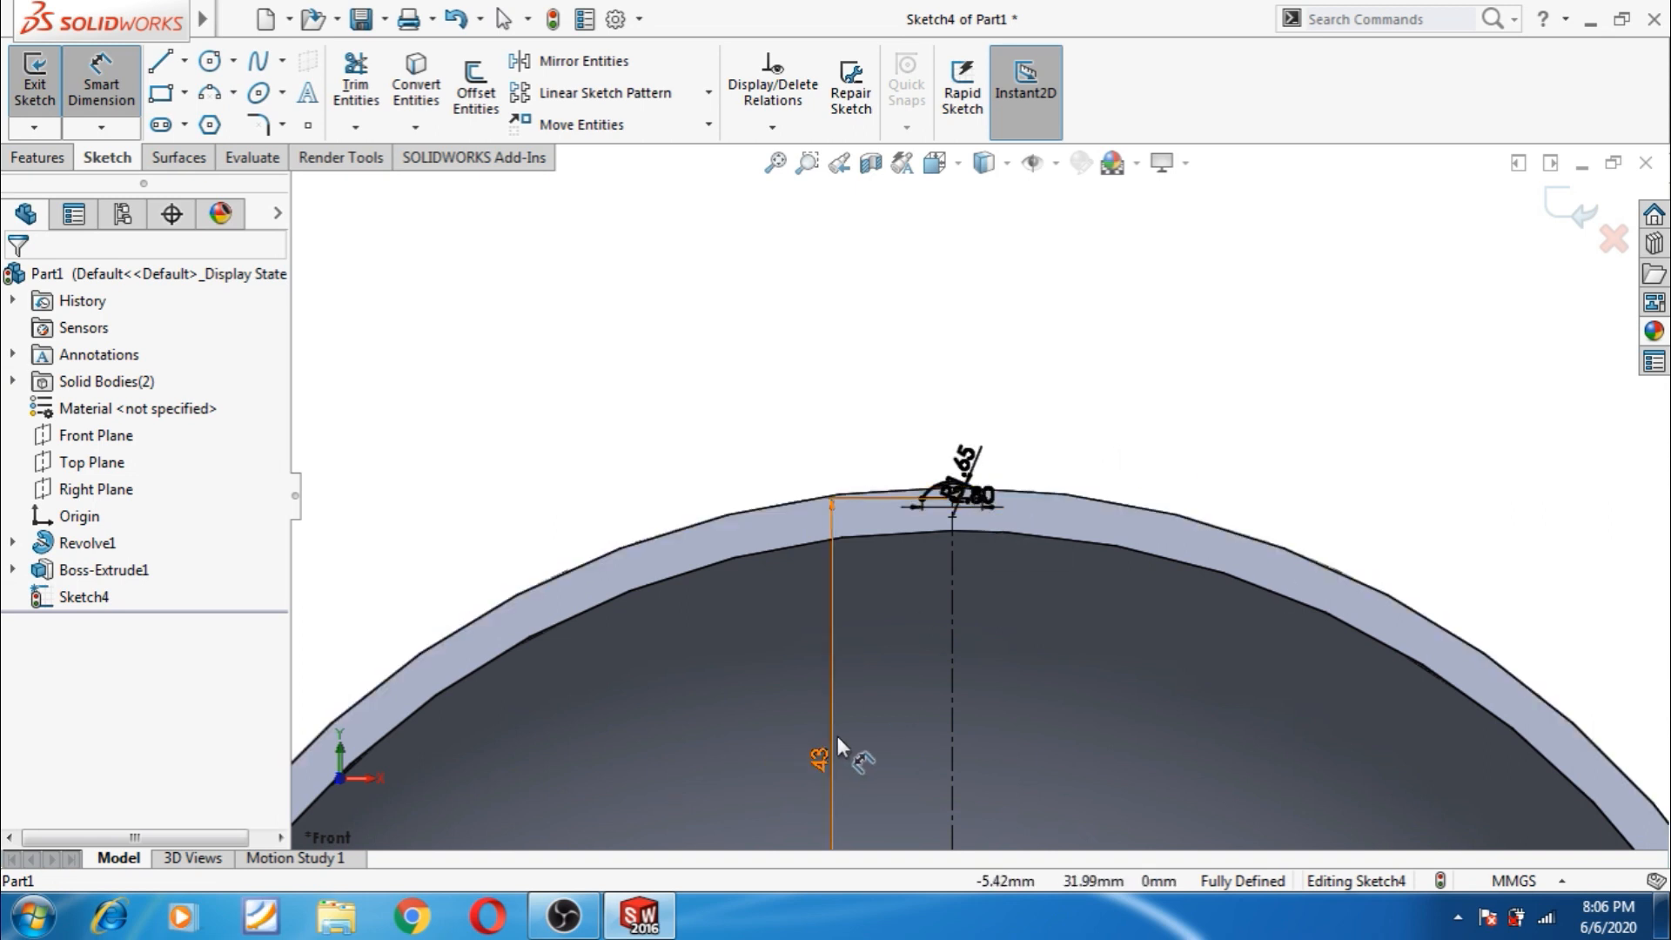
- Move the centerline's length dimension text above the shell and set its value to 43.2 mm
left_click_drag(820, 753, 821, 457)
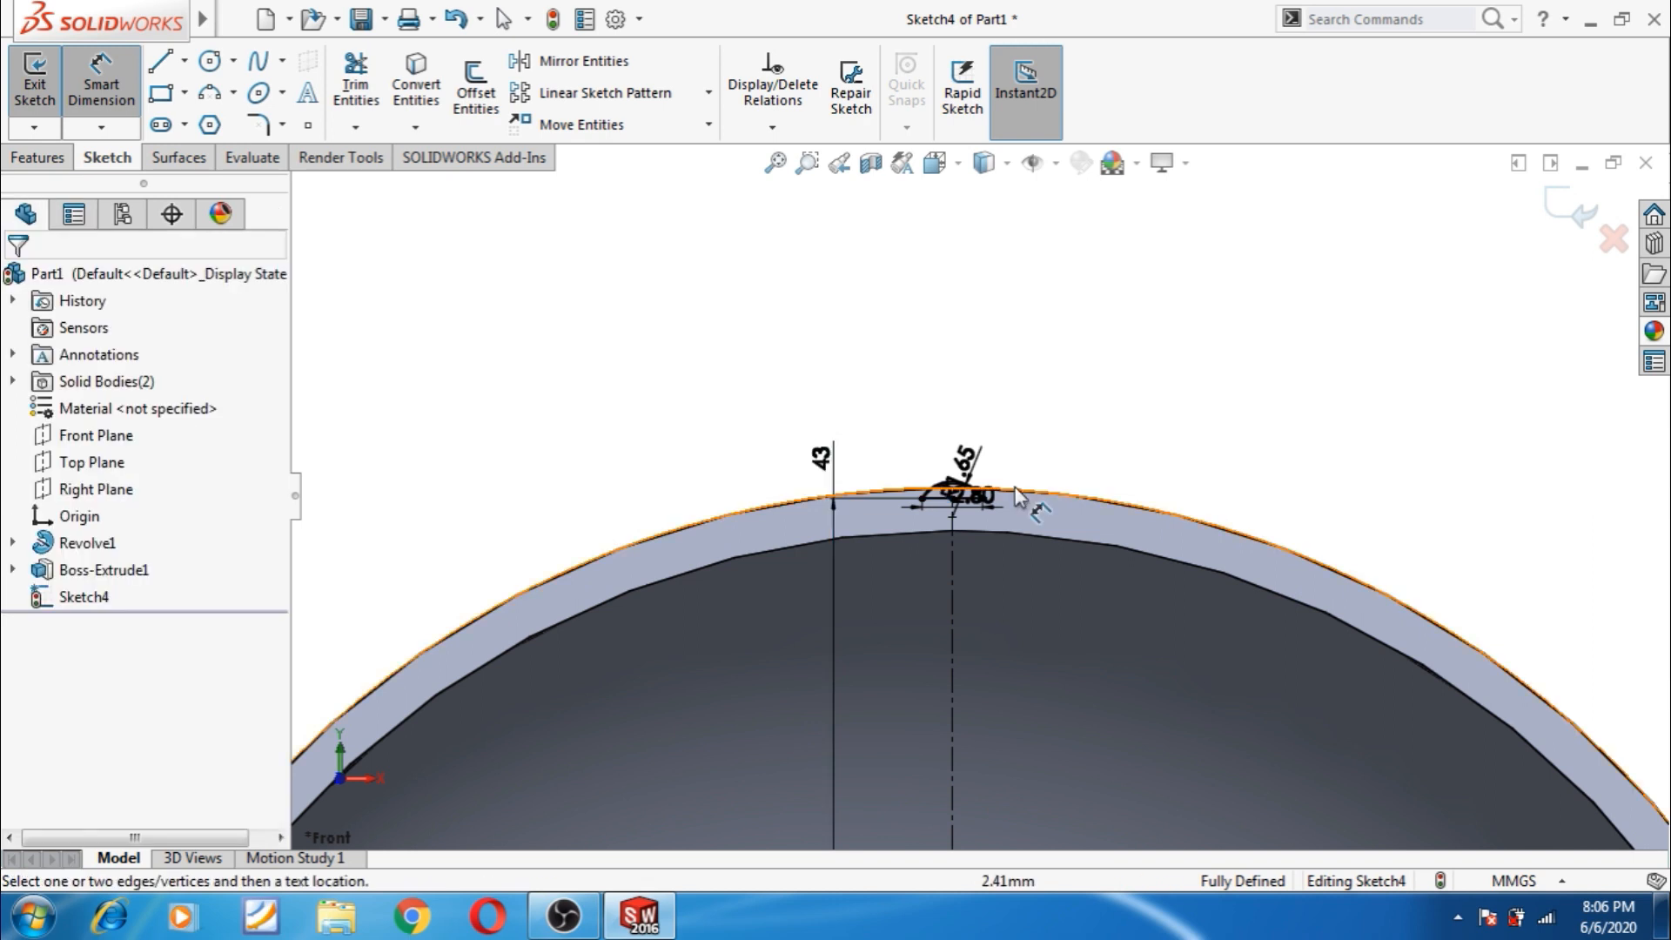
scroll(919, 500, "down", 2)
scroll(917, 500, "down", 2)
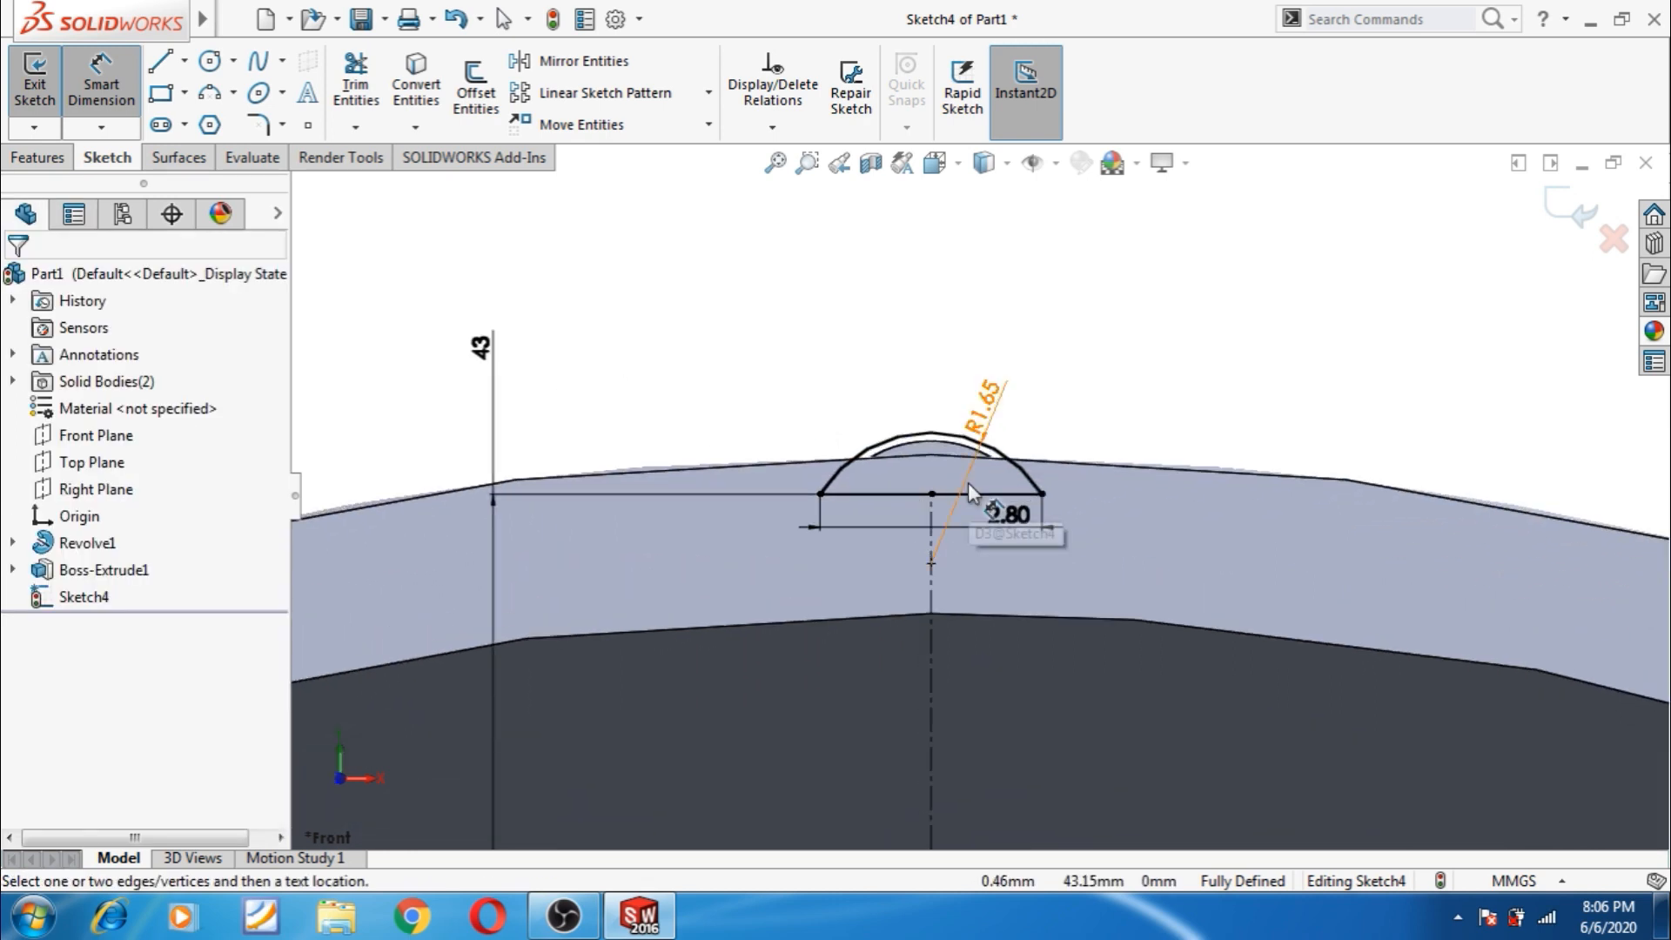
scroll(968, 482, "up", 1)
left_click(562, 374)
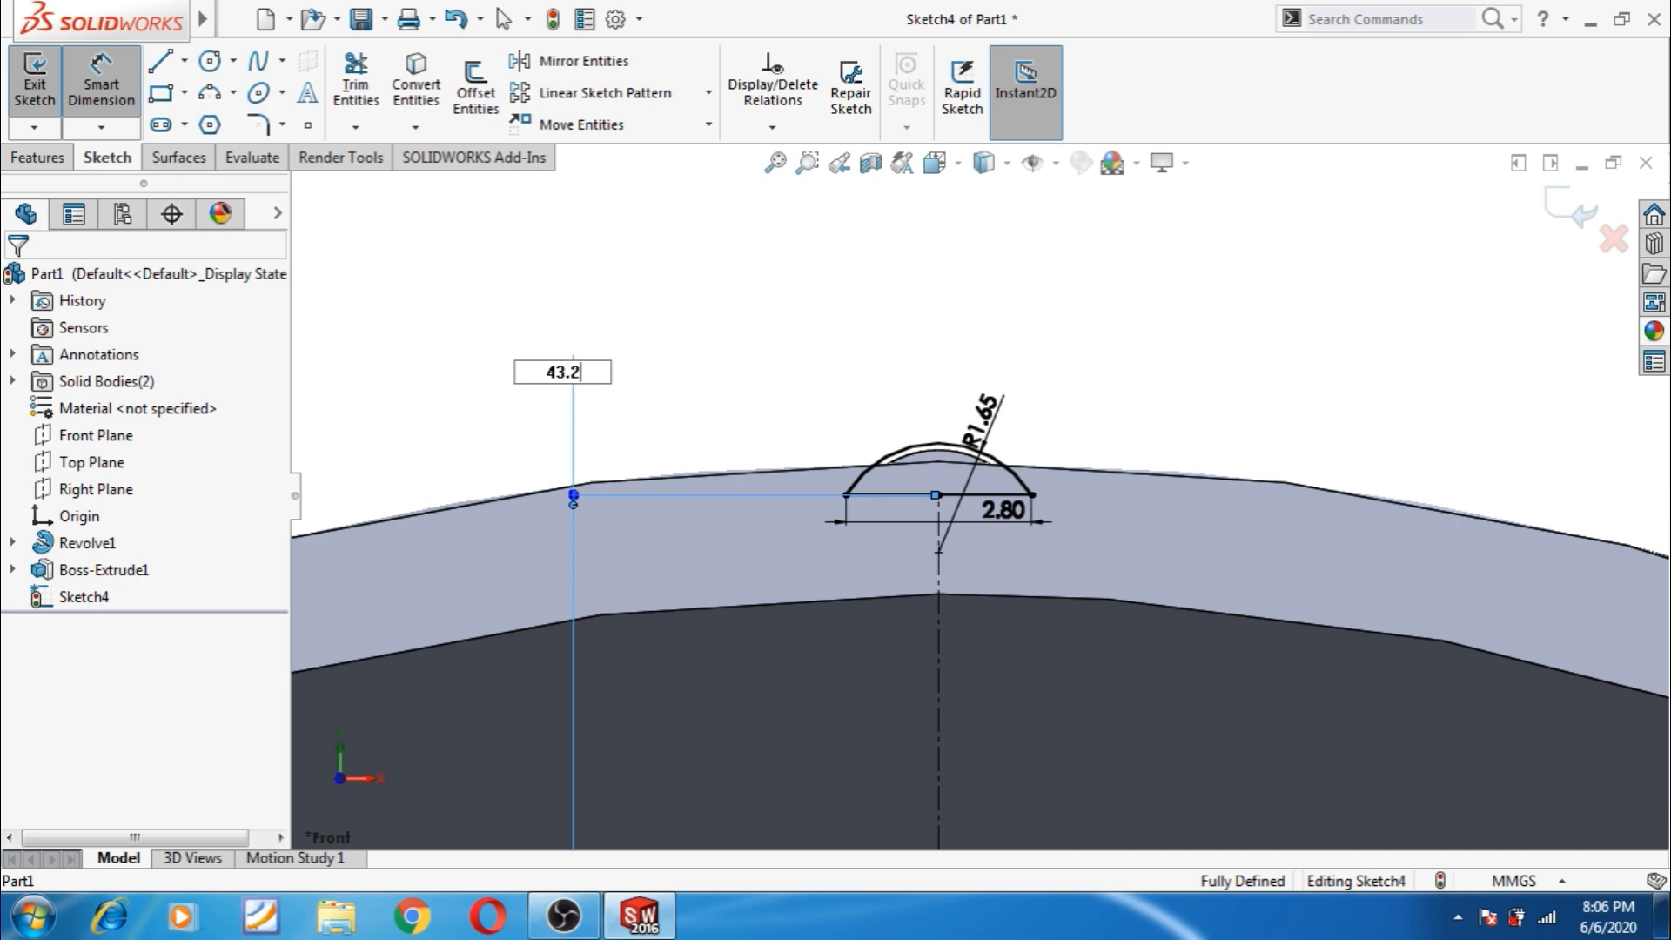
type("43.2")
key("Return")
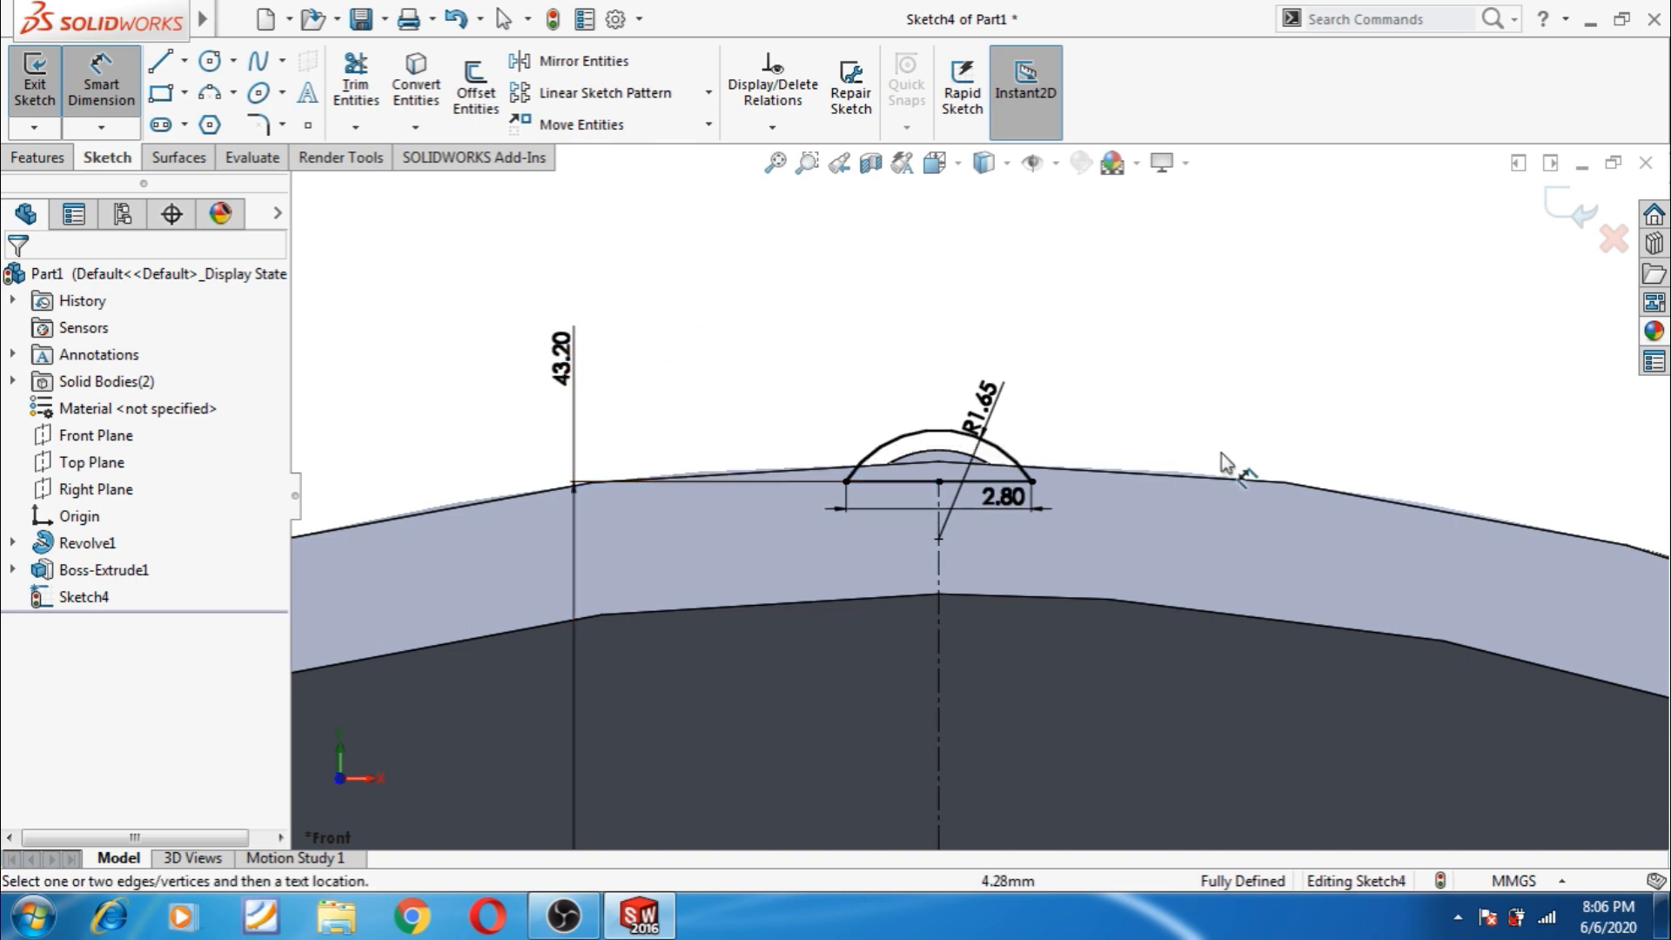
- Exit the sketch and begin a boss extrude of it, starting from a 4 mm offset reversed toward the dome
left_click(1580, 219)
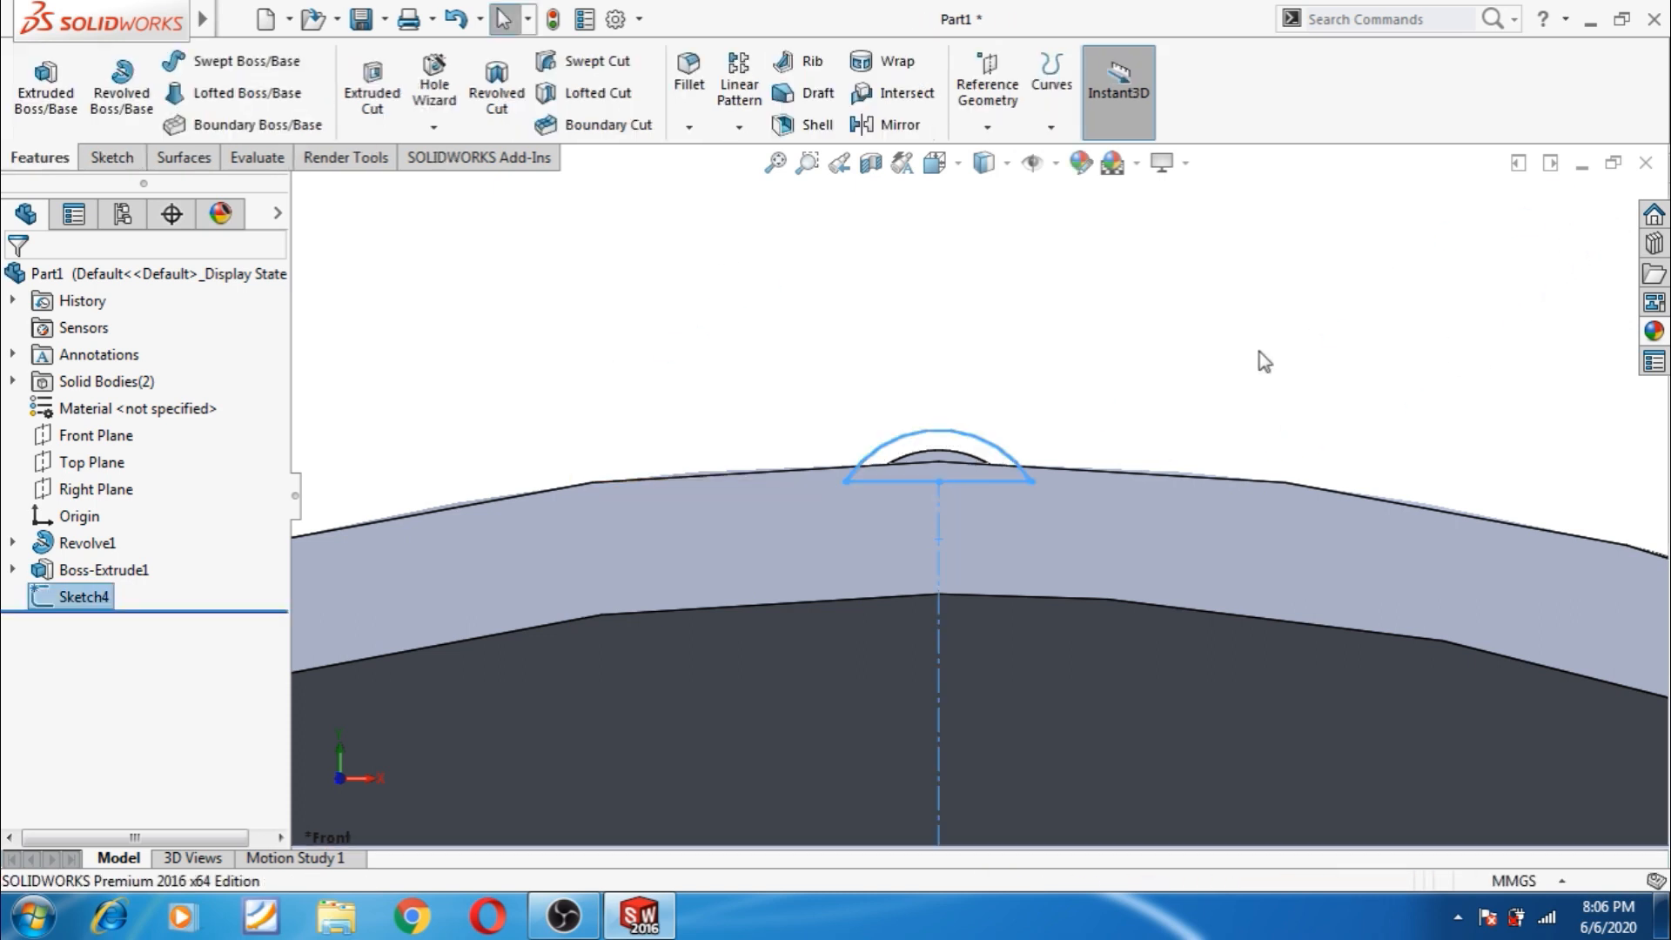
scroll(1258, 357, "up", 3)
middle_click_drag(1236, 386, 1145, 496)
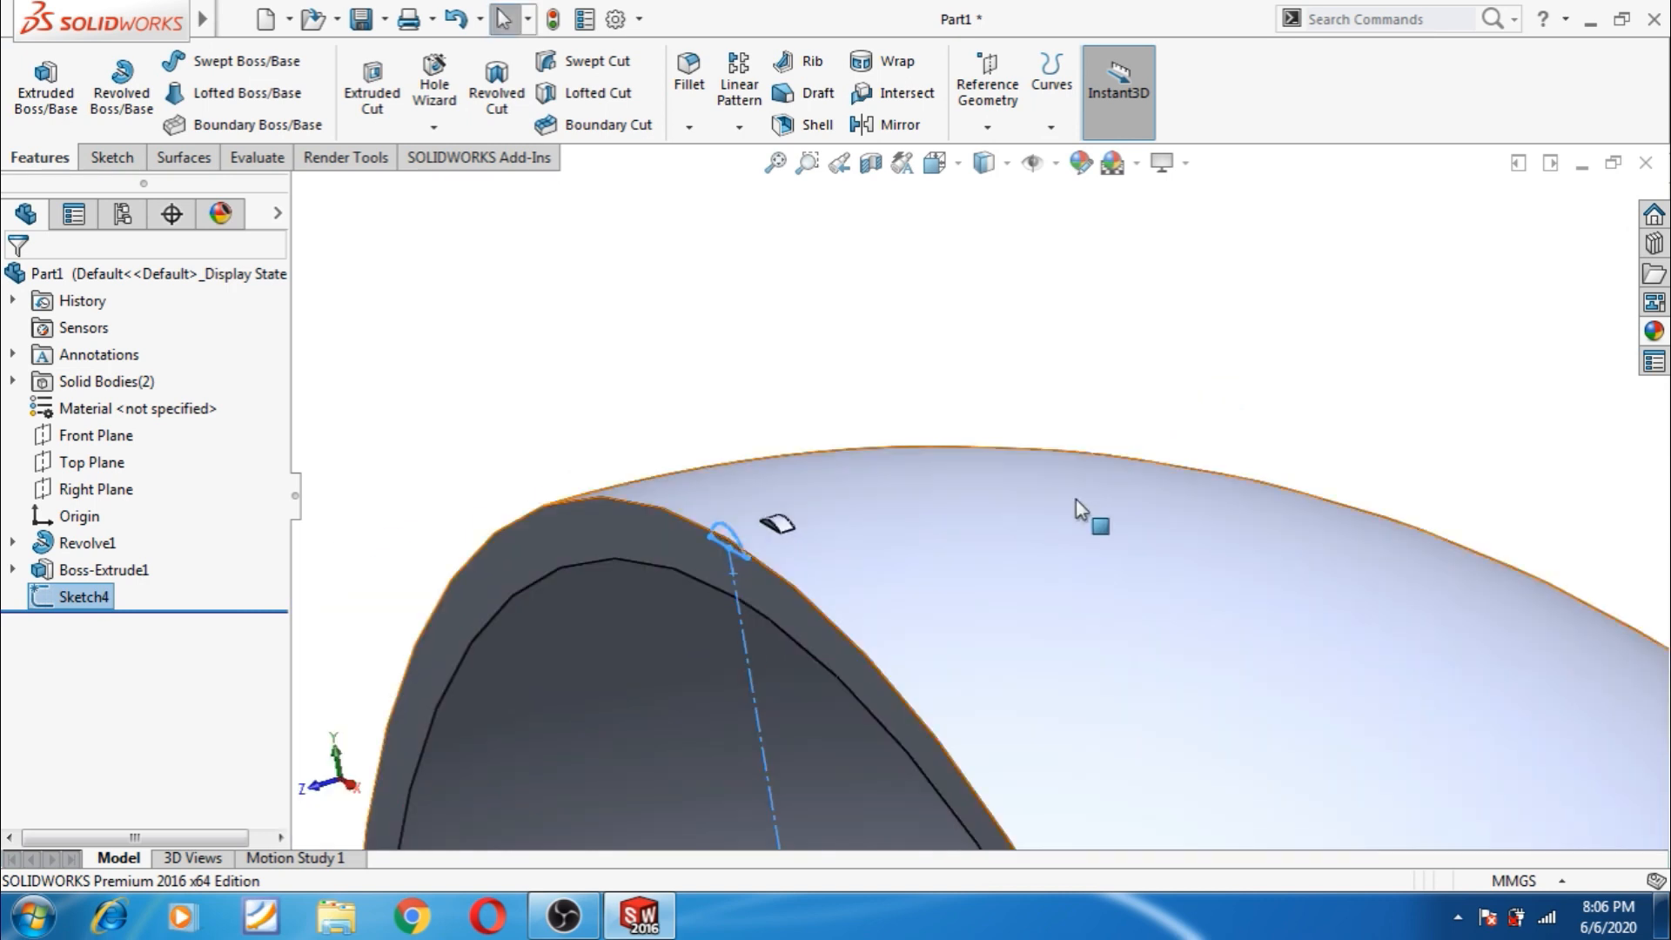
left_click(59, 89)
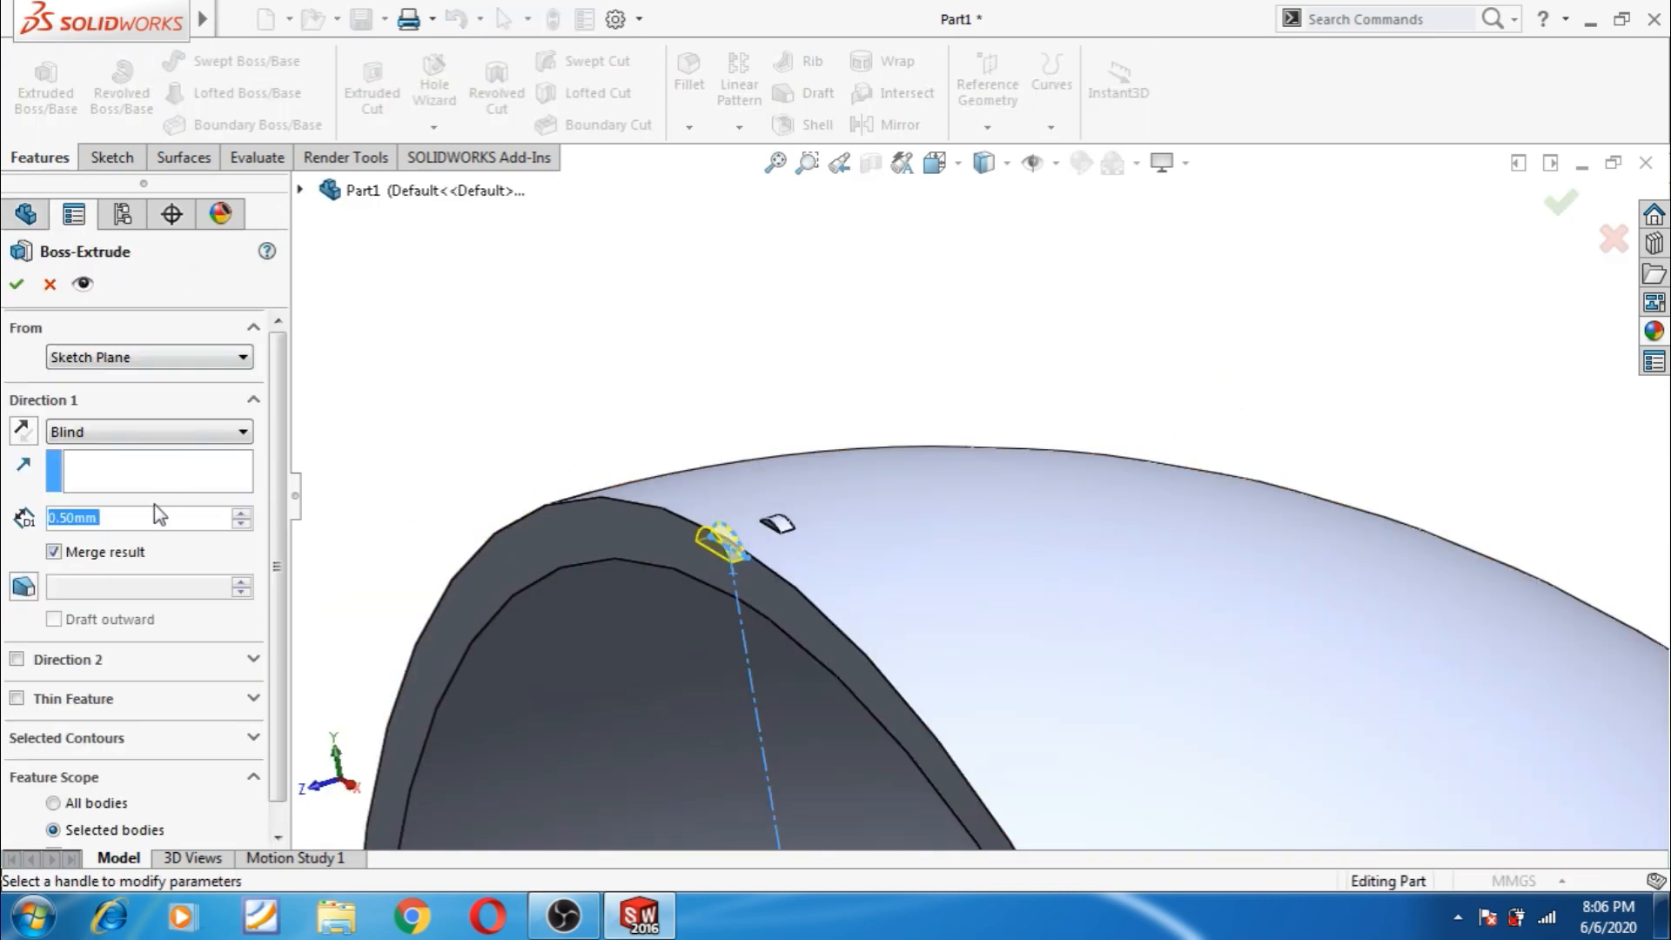
left_click(113, 359)
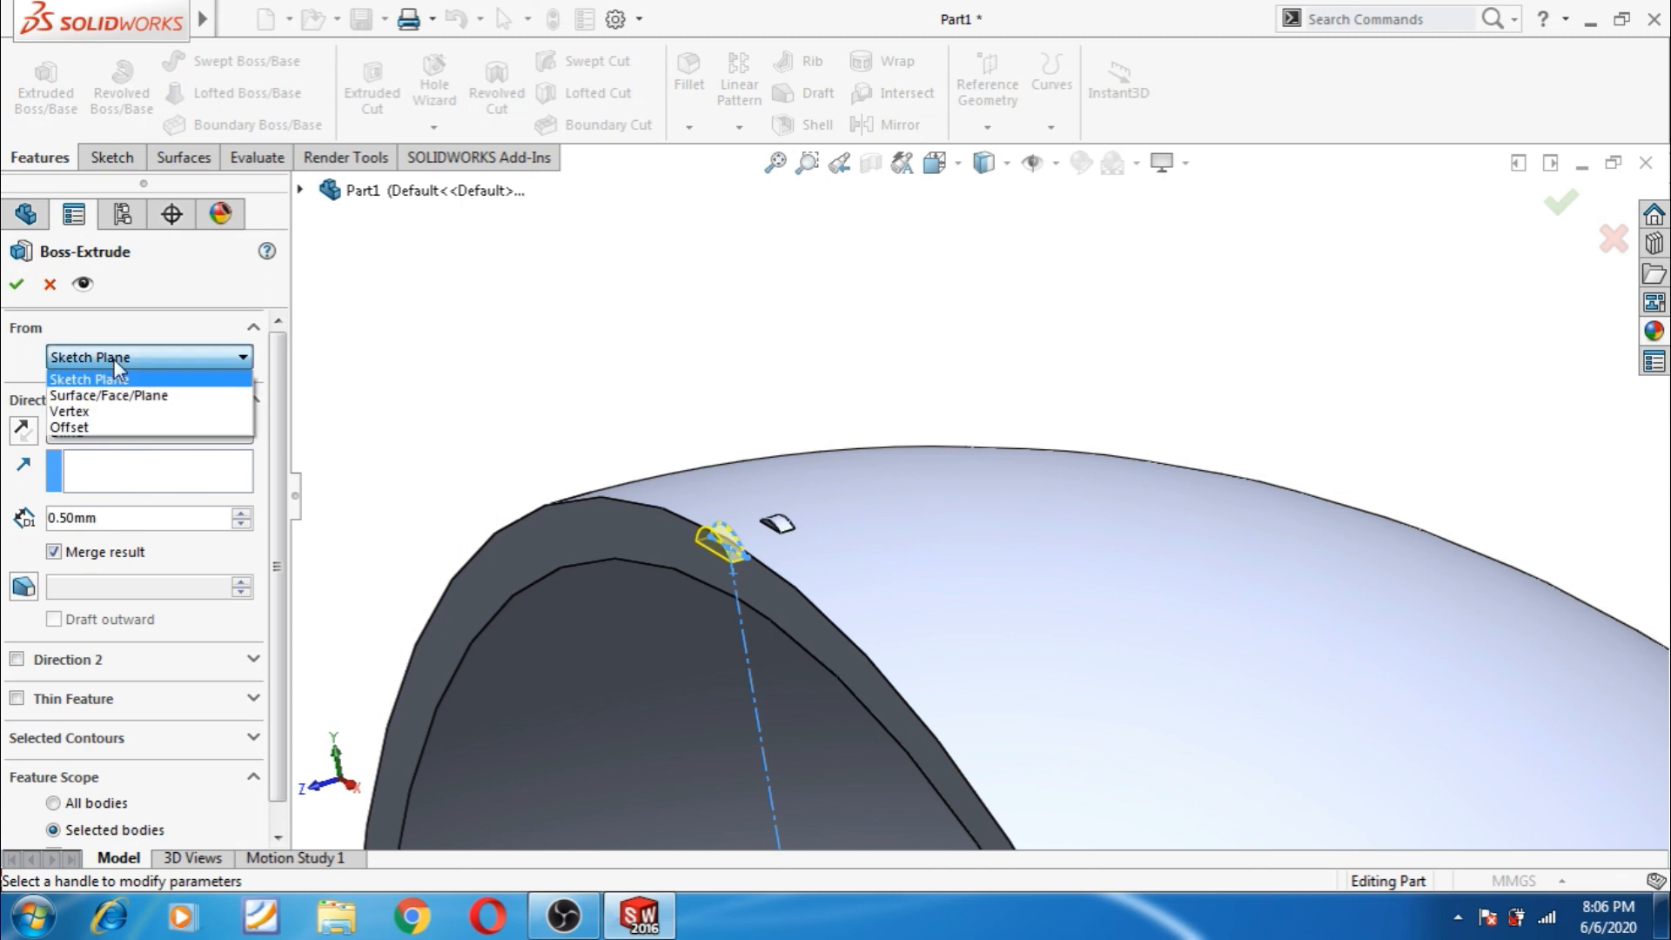
left_click(94, 421)
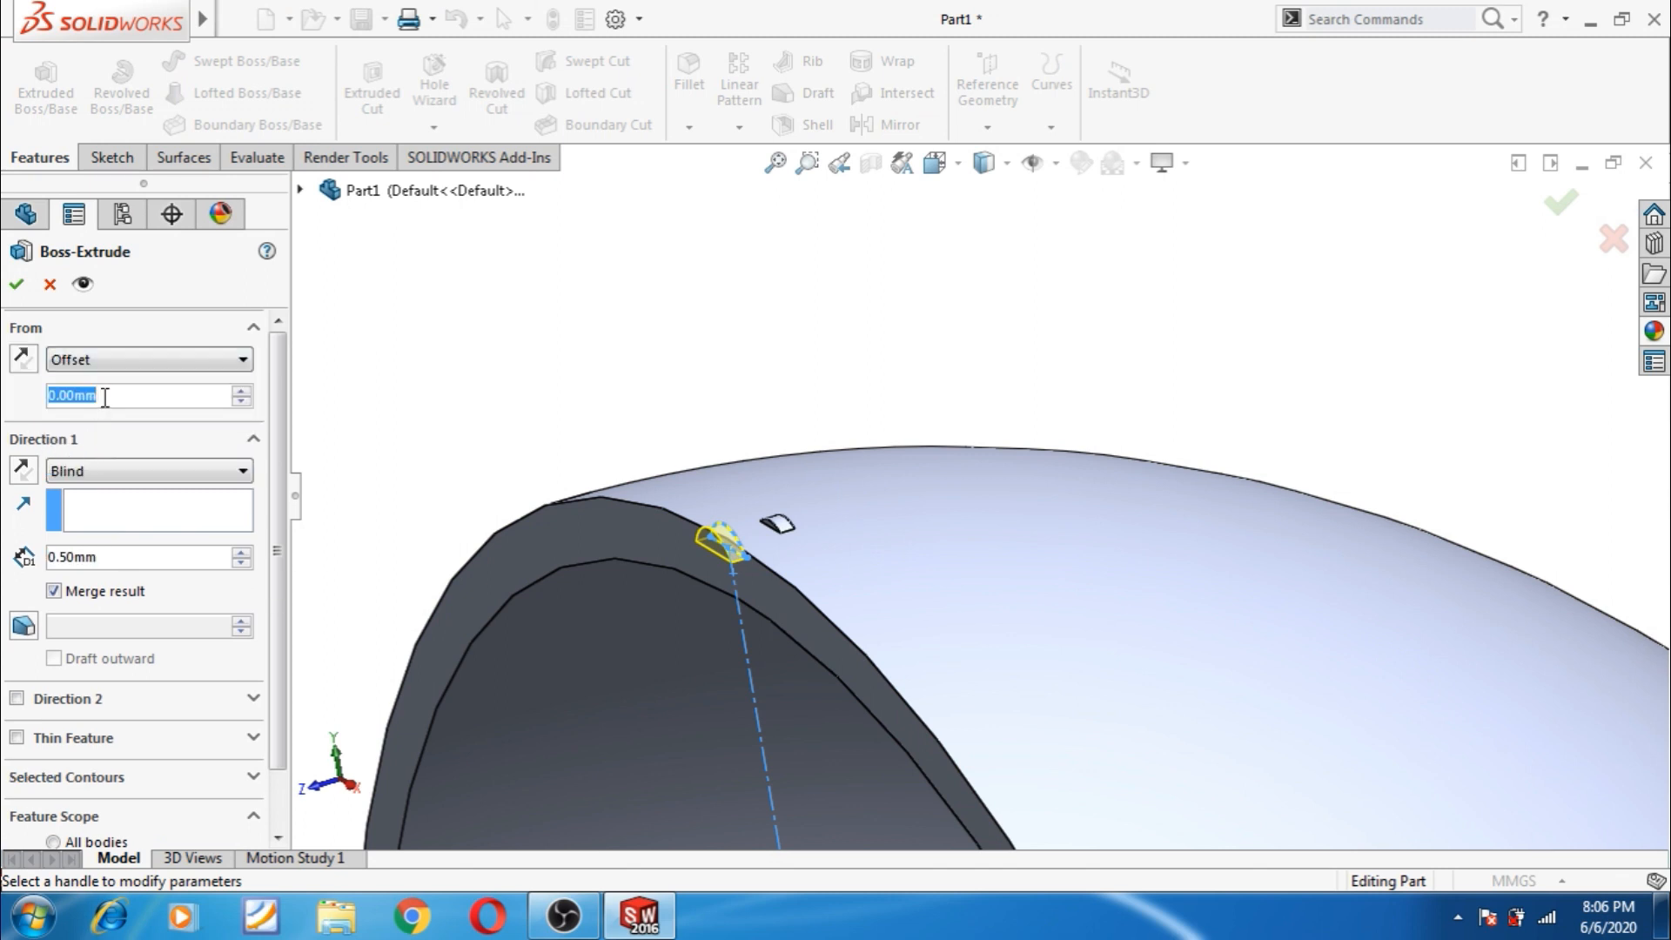
type("4")
key("Return")
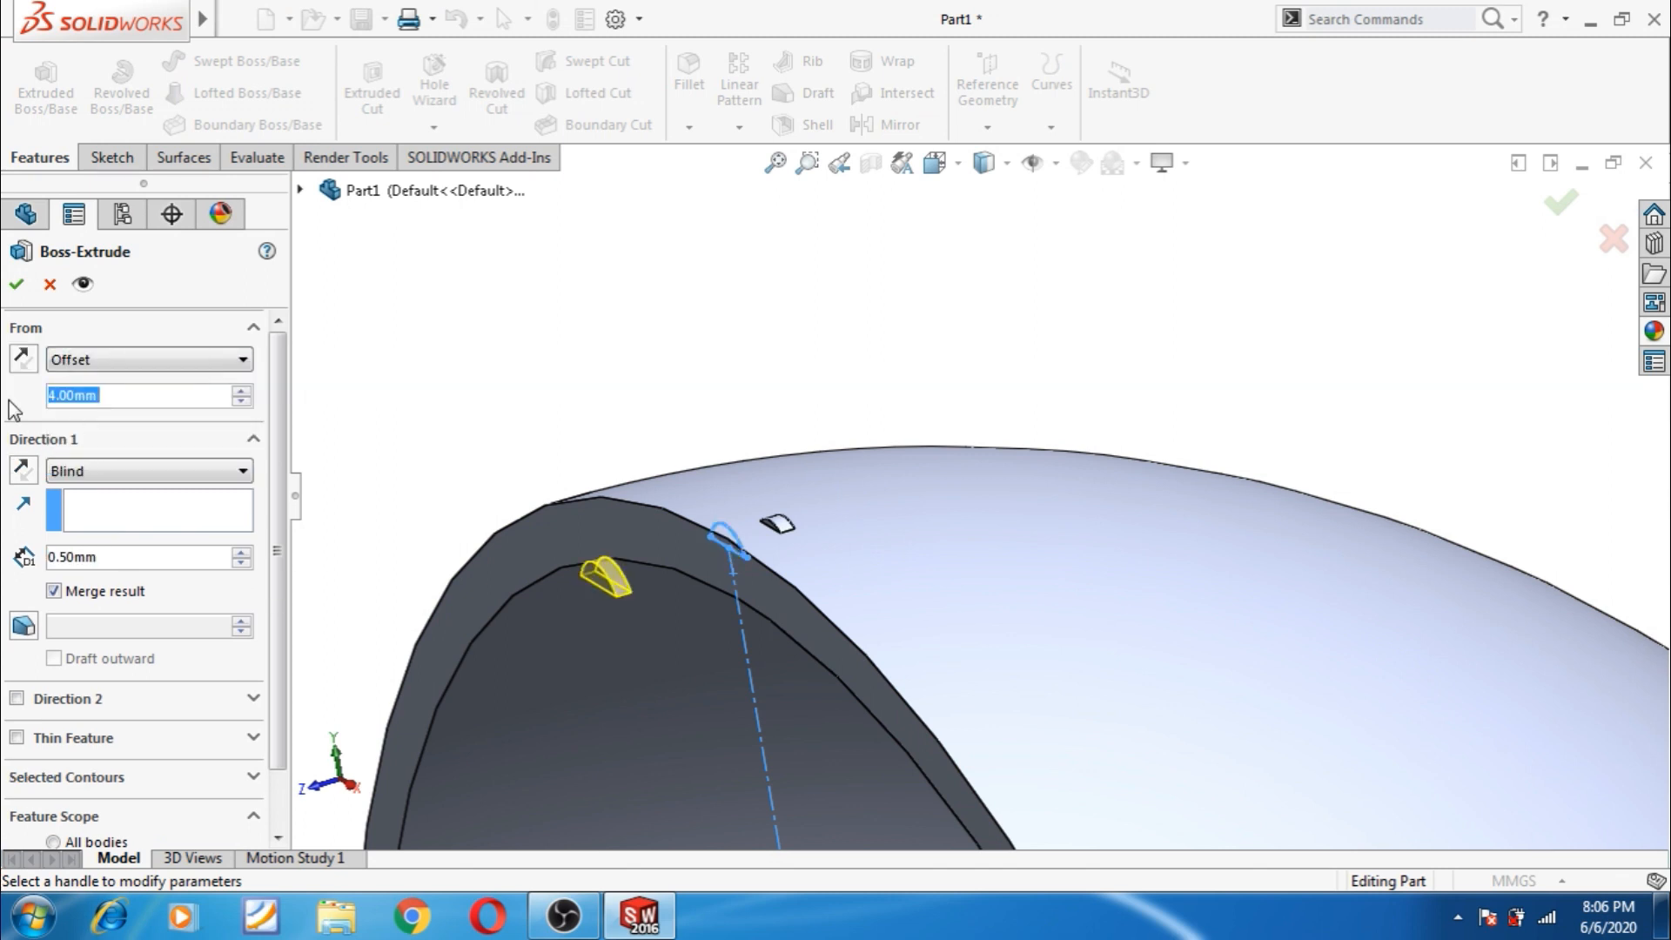
left_click(21, 358)
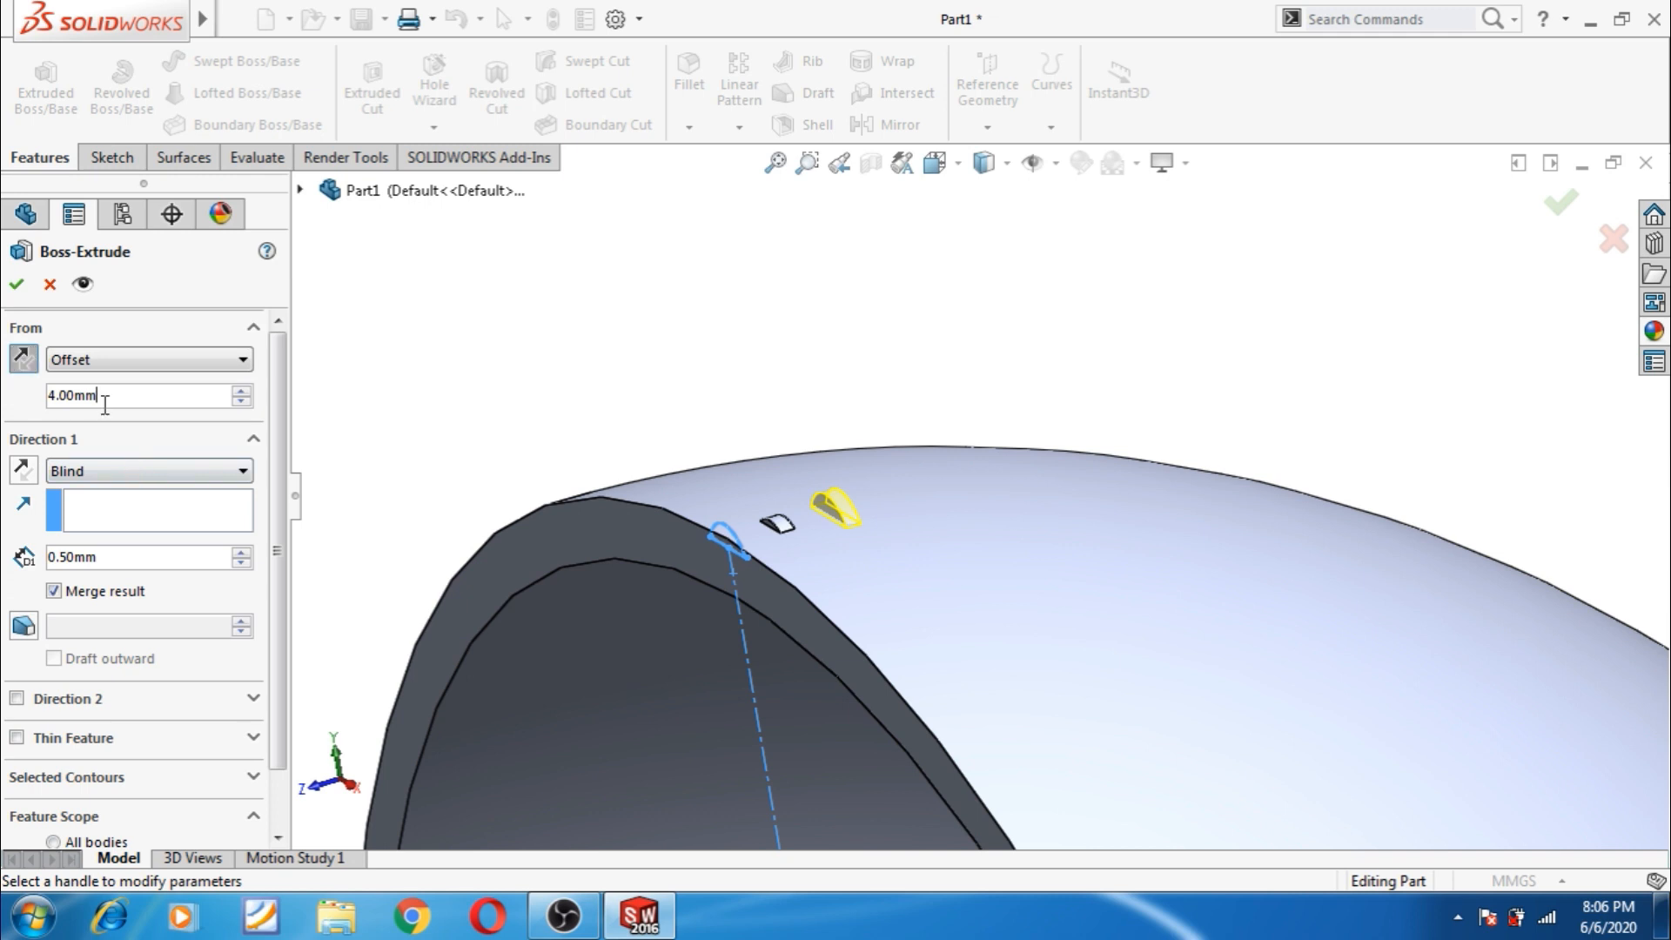
- Set the extrusion's start offset to 3 mm and complete it with a blind depth of 0.5 mm
type("3")
key("Return")
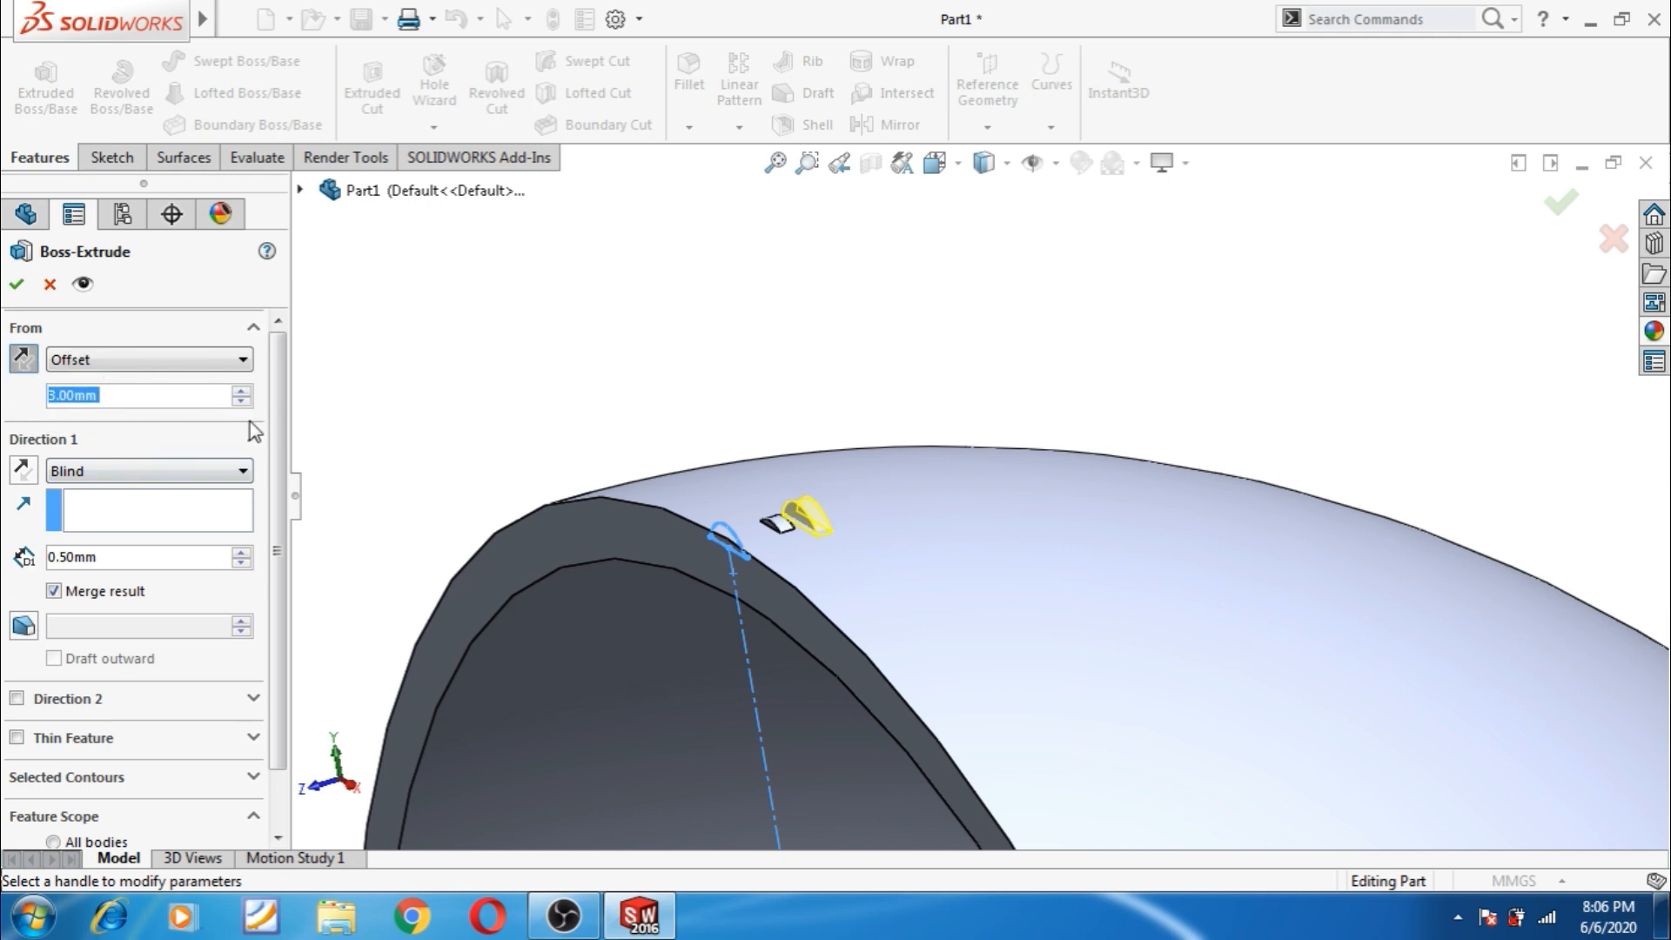
mouse_move(622, 415)
middle_mouse_down()
mouse_move(708, 429)
mouse_move(621, 440)
middle_mouse_up()
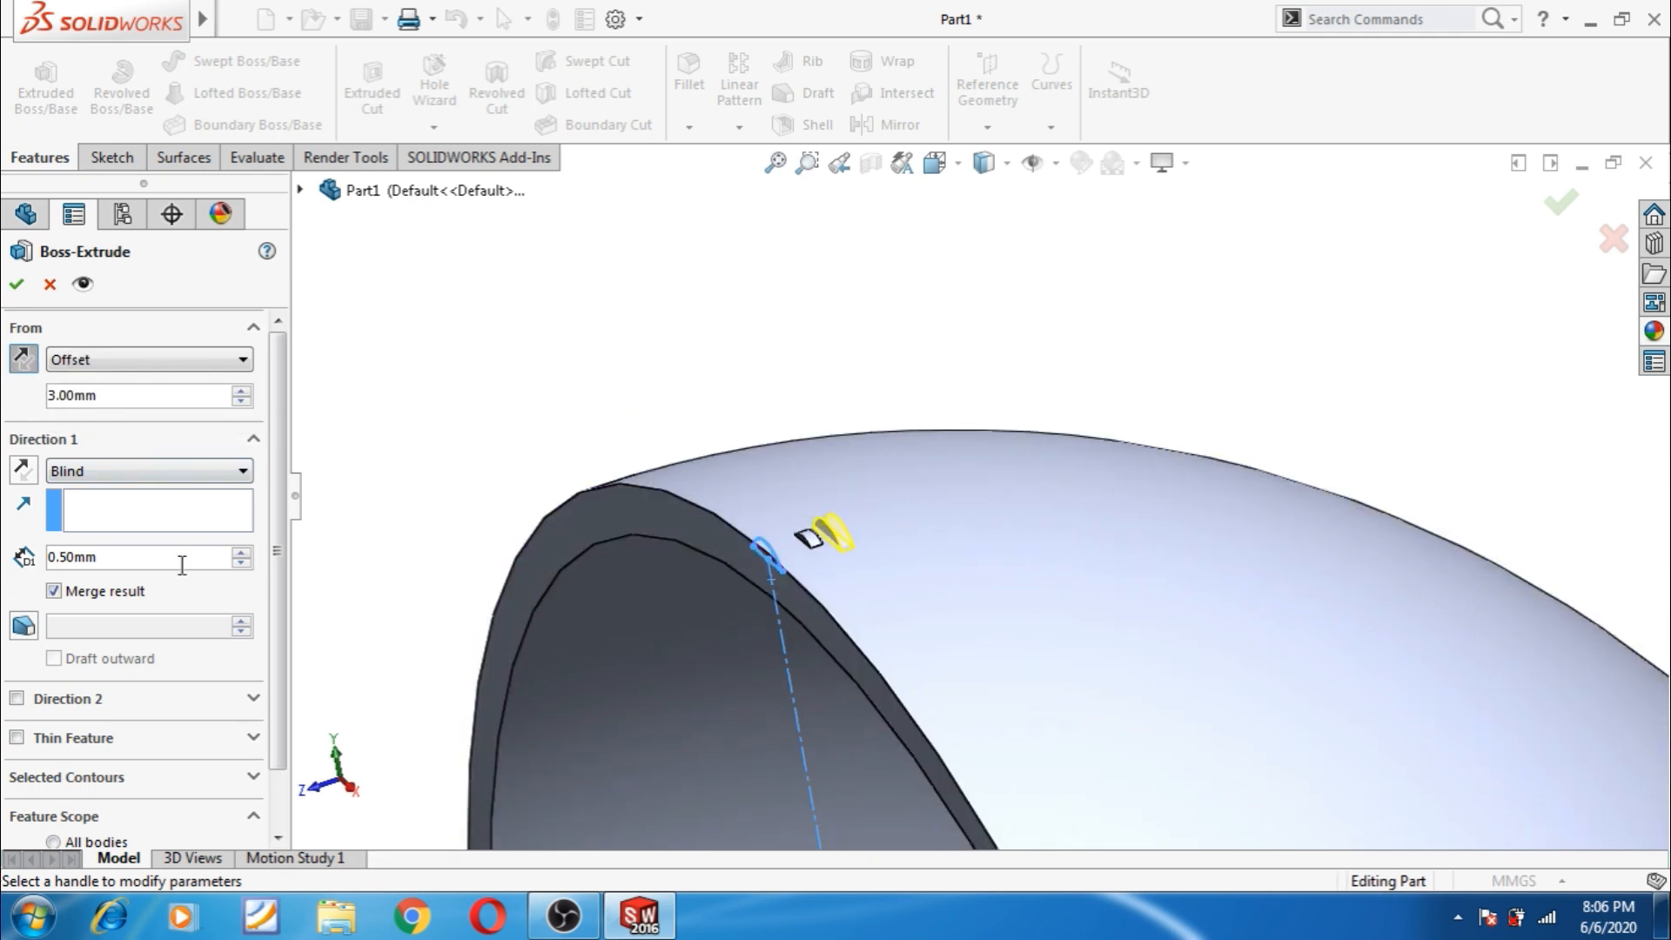
left_click(16, 283)
- View the shell's flat rim face straight on and start a new sketch on it
middle_click_drag(448, 470, 531, 517)
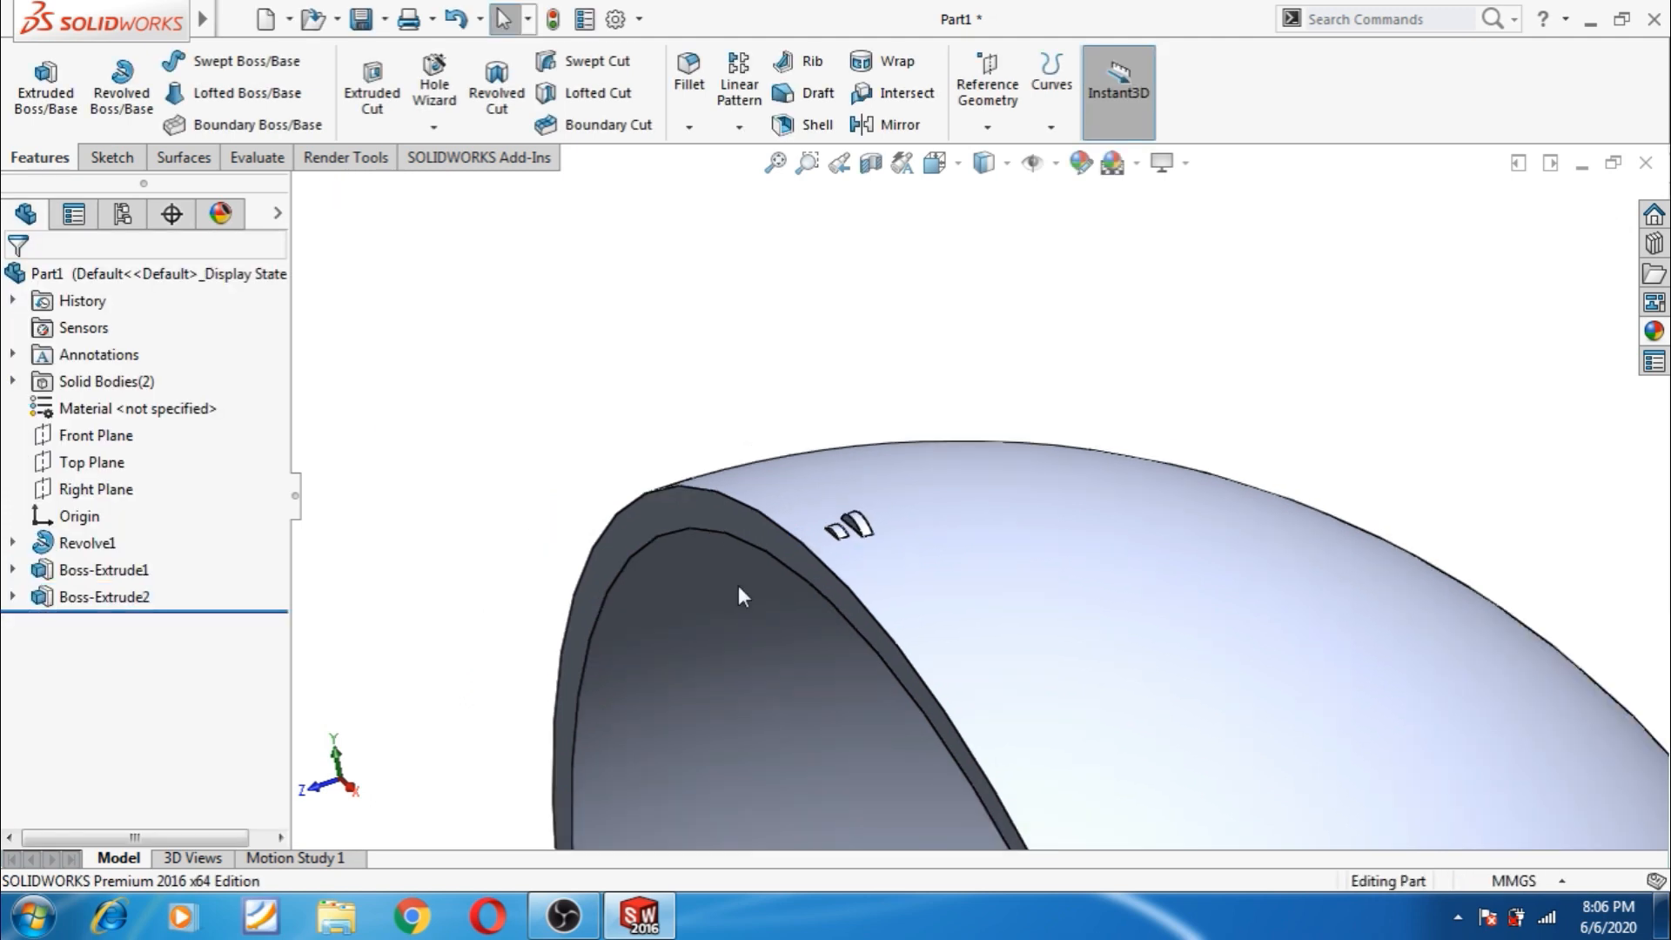
left_click(803, 566)
left_click(985, 506)
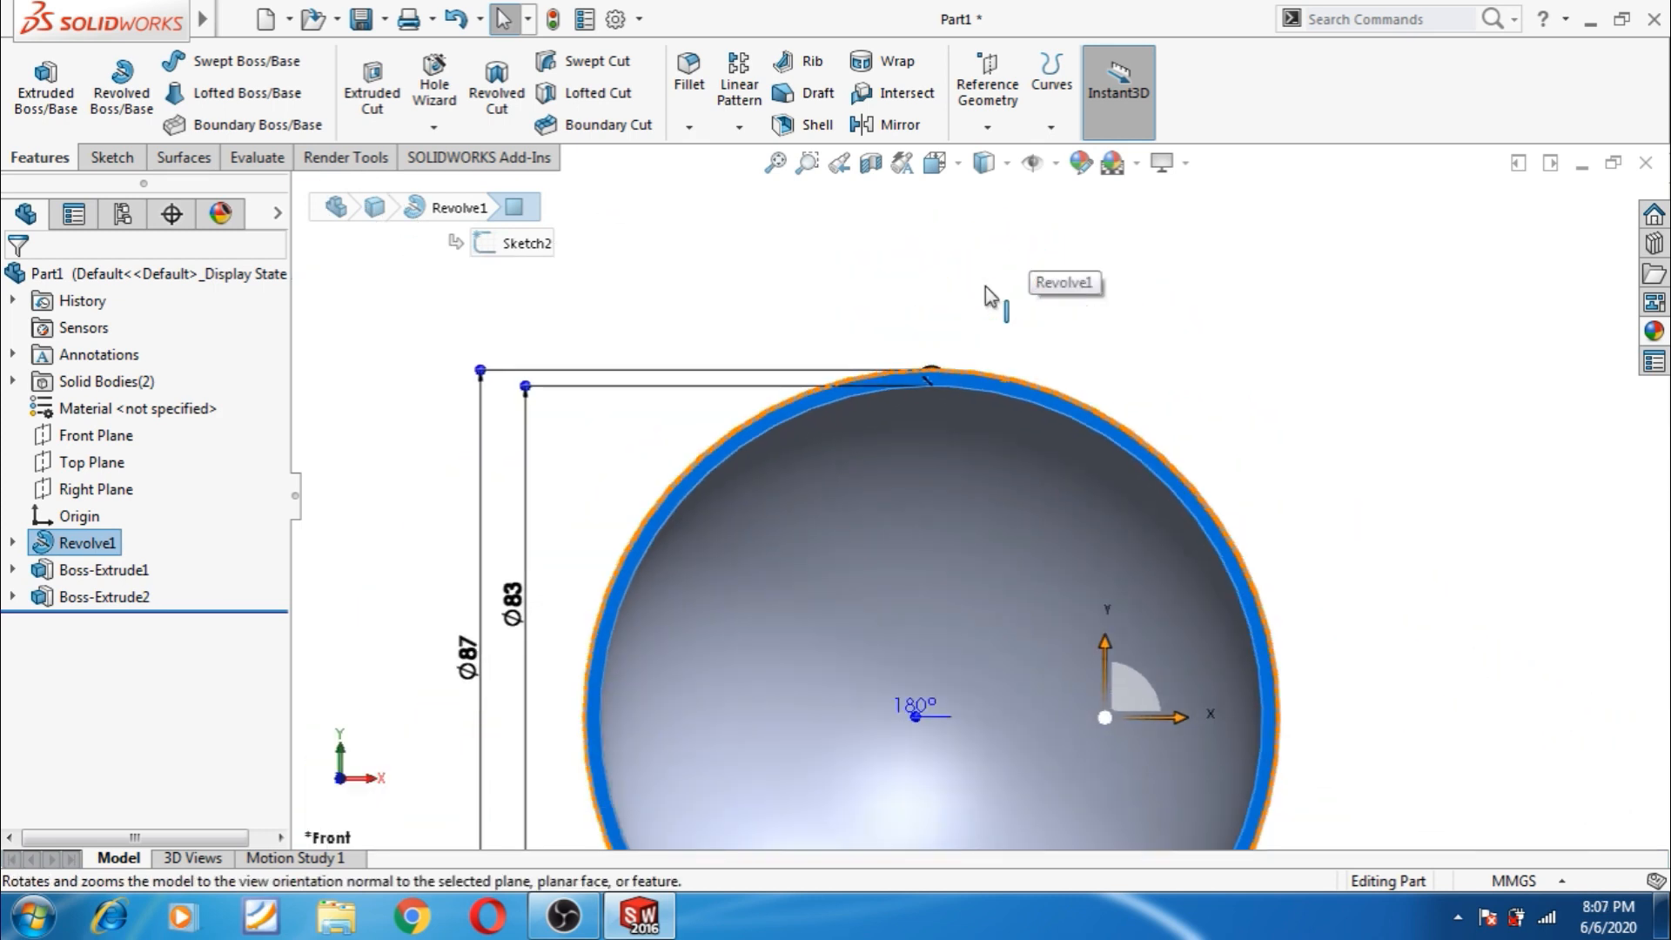
scroll(989, 416, "down", 3)
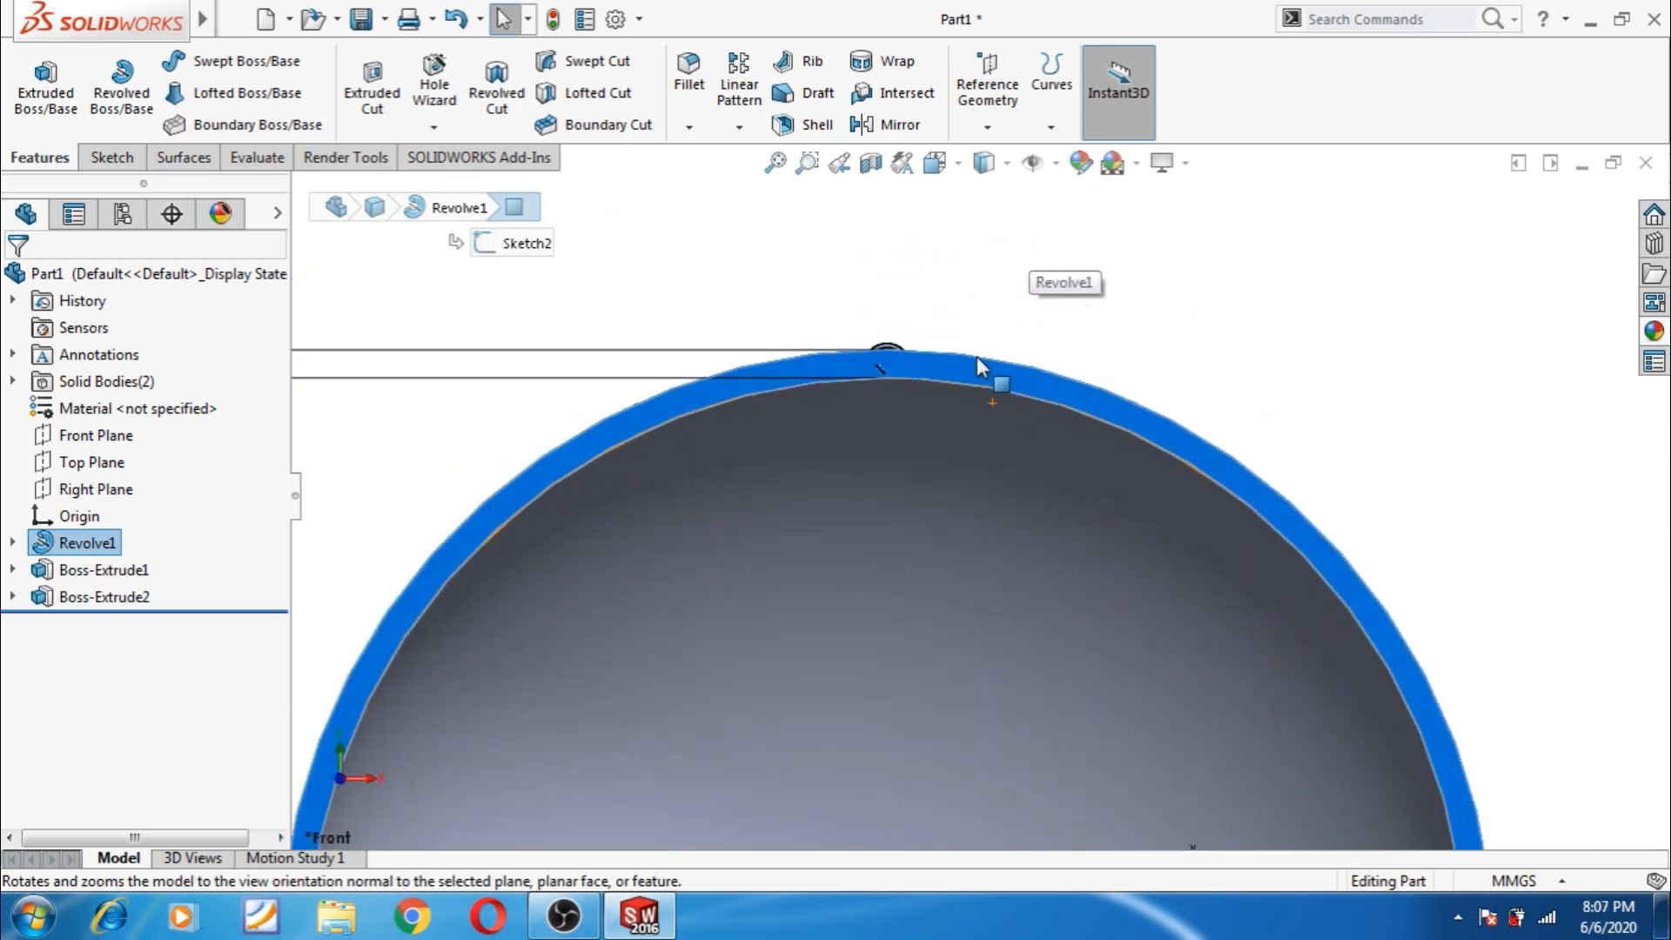
left_click(976, 365)
left_click(1074, 293)
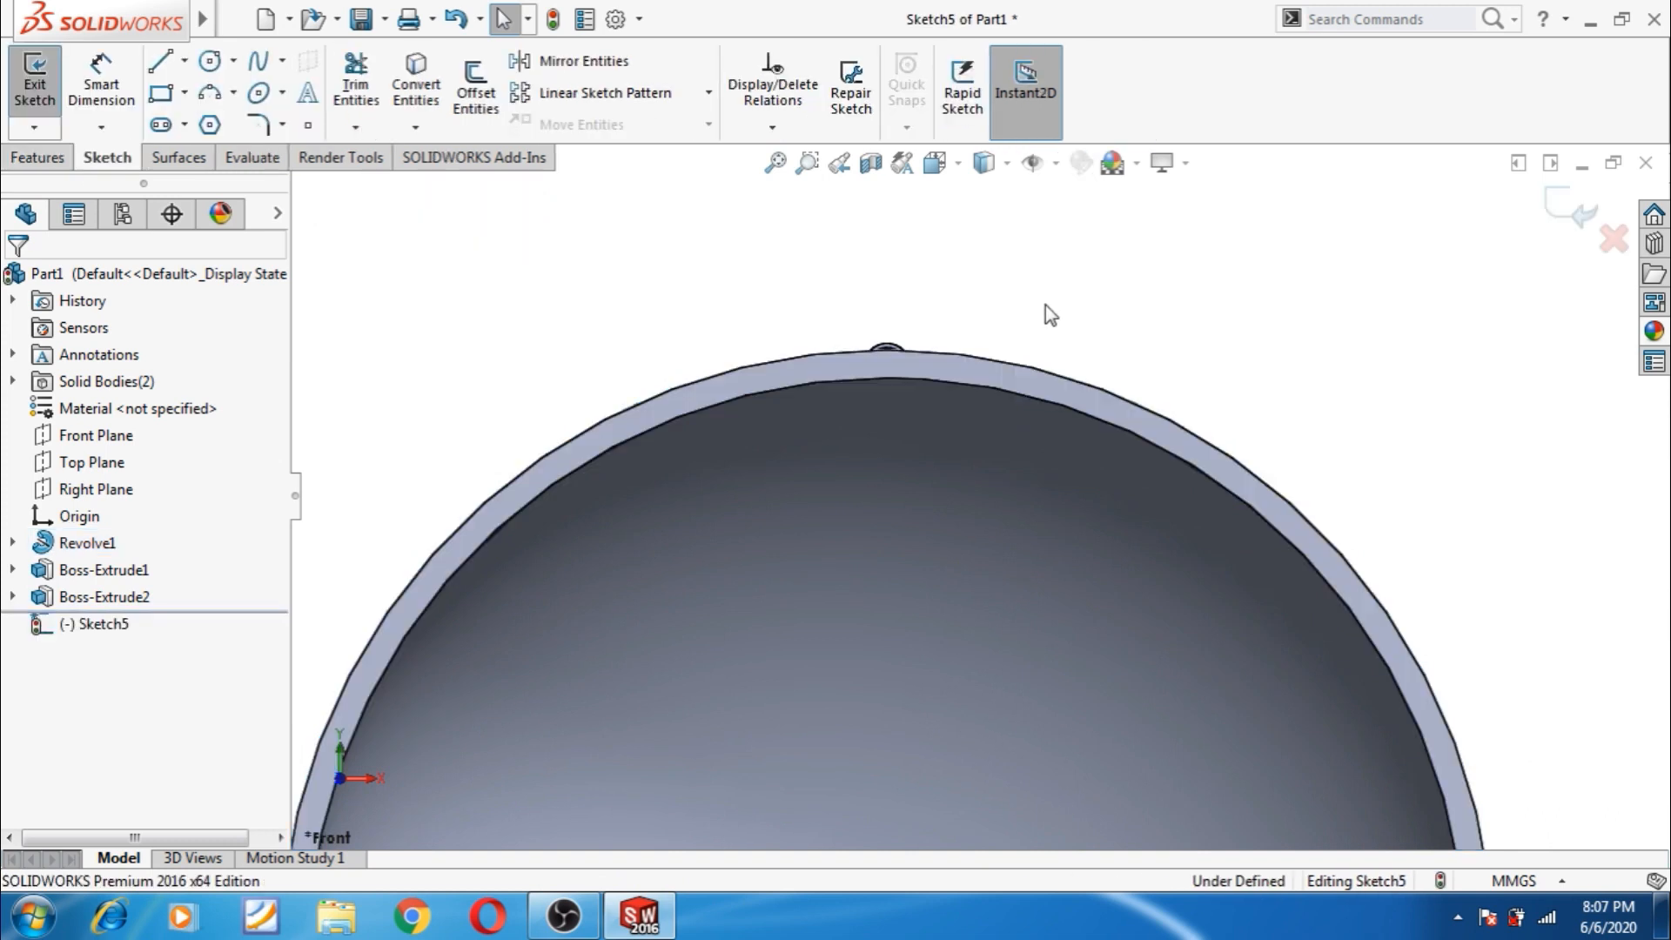
- Sketch a vertical centerline about 1.4 mm long upward from the origin
left_click(184, 60)
left_click(209, 119)
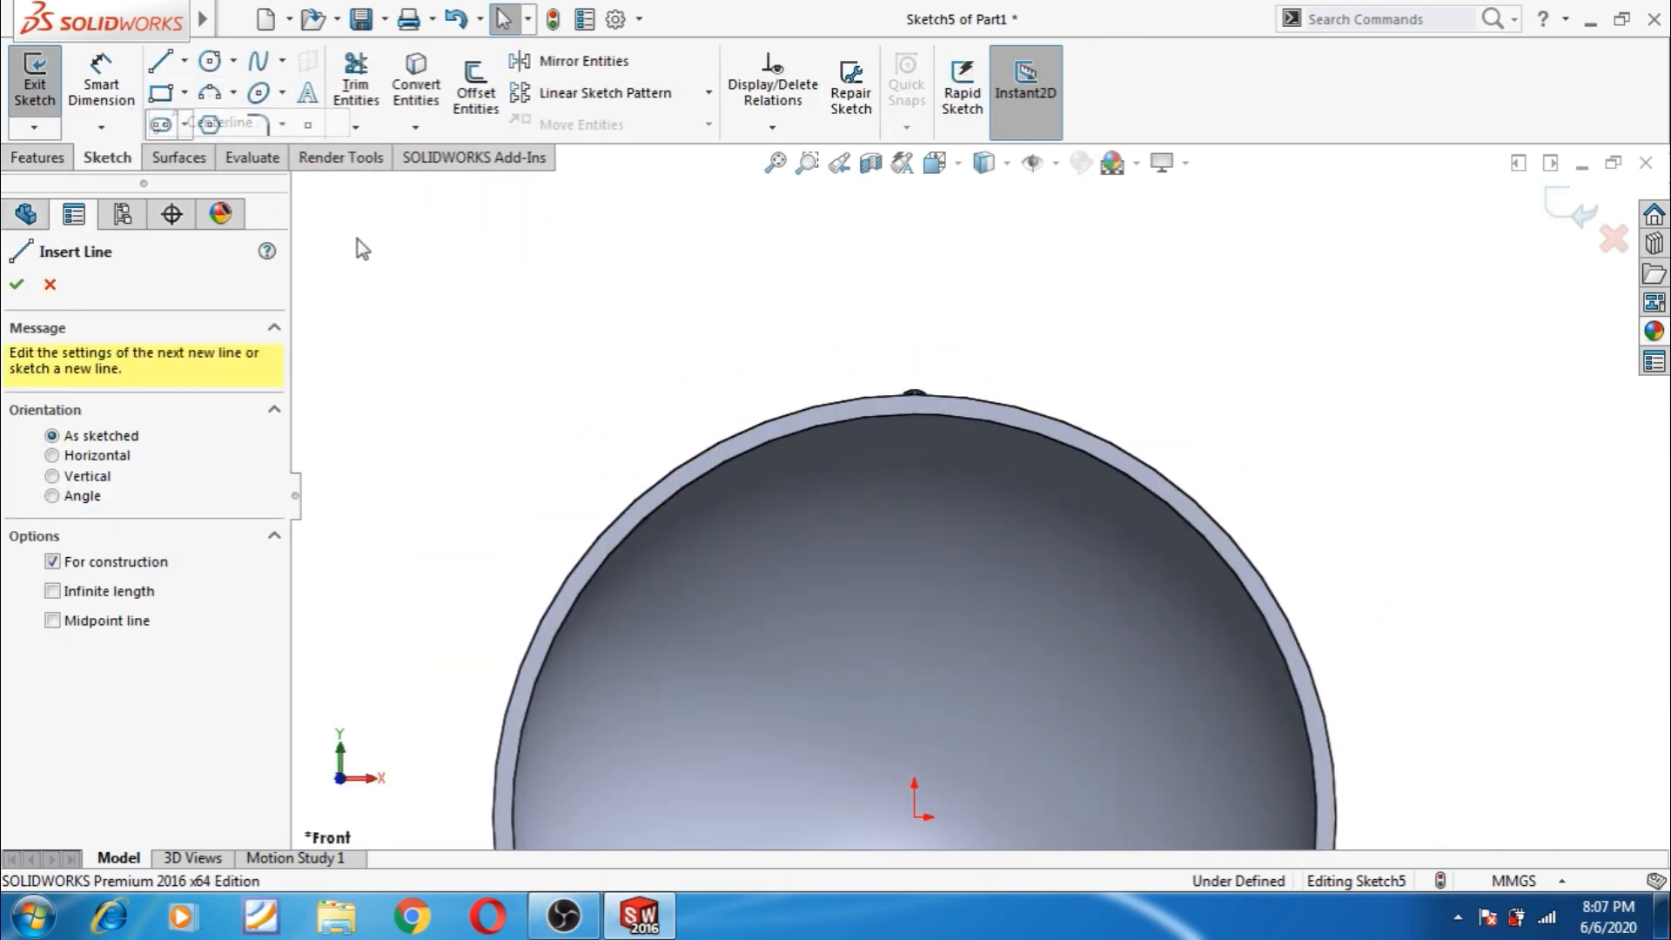
left_click(914, 816)
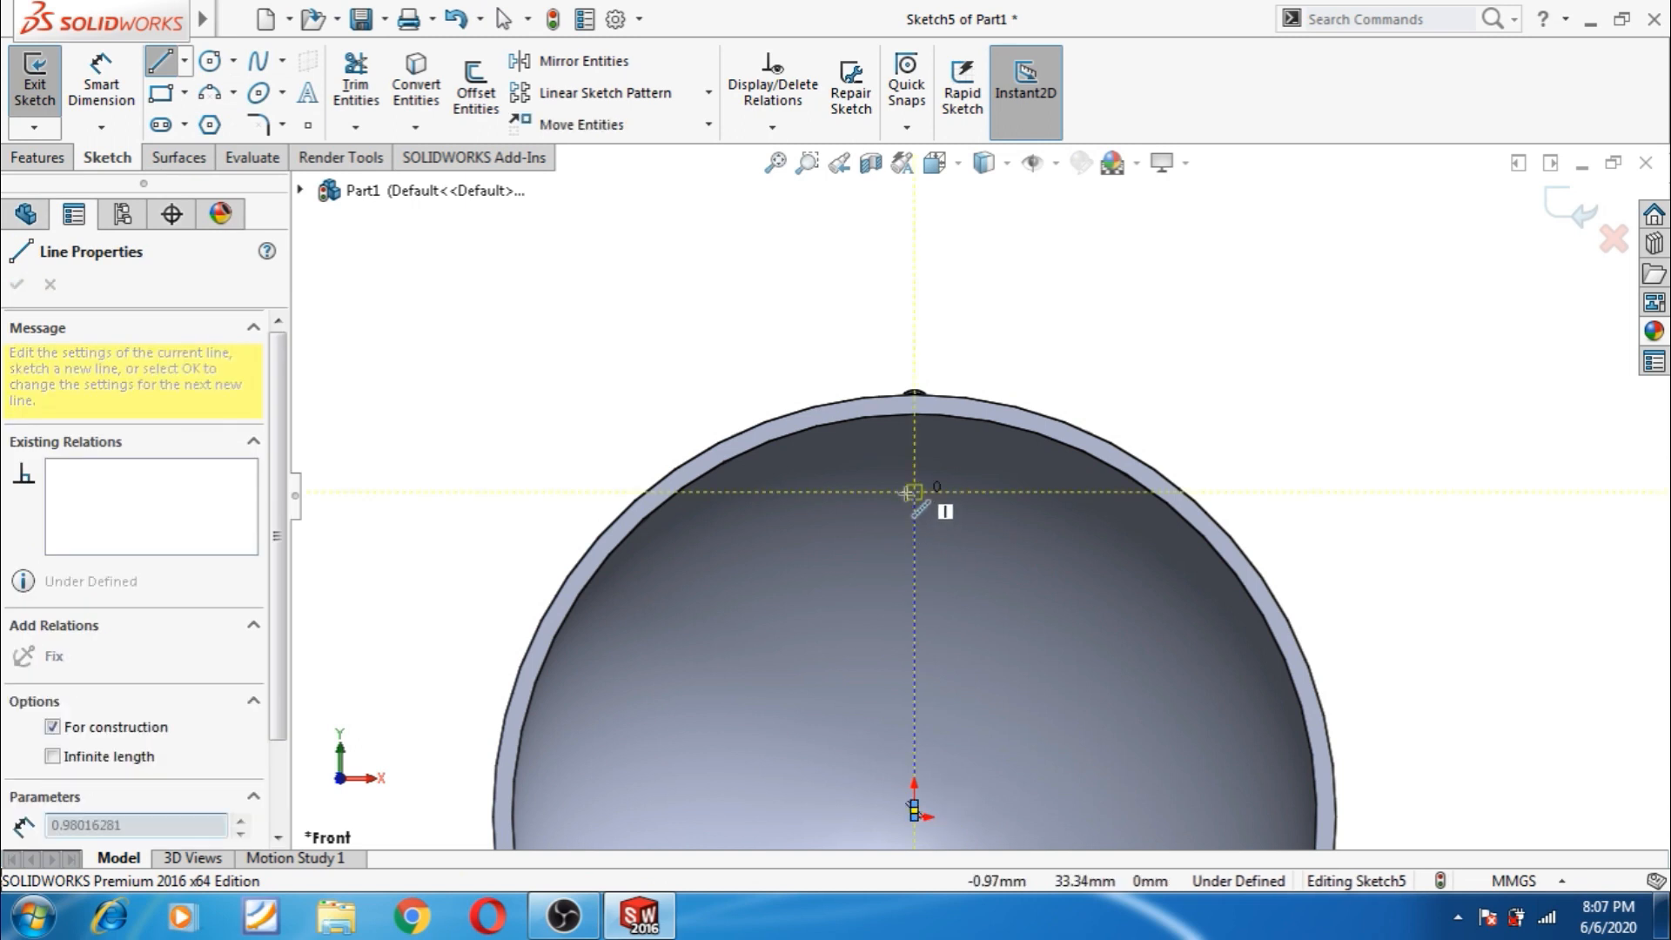
key("Escape")
- Dimension the vertical centerline's length as 43 mm
left_click(101, 83)
scroll(988, 839, "down", 3)
scroll(867, 709, "down", 3)
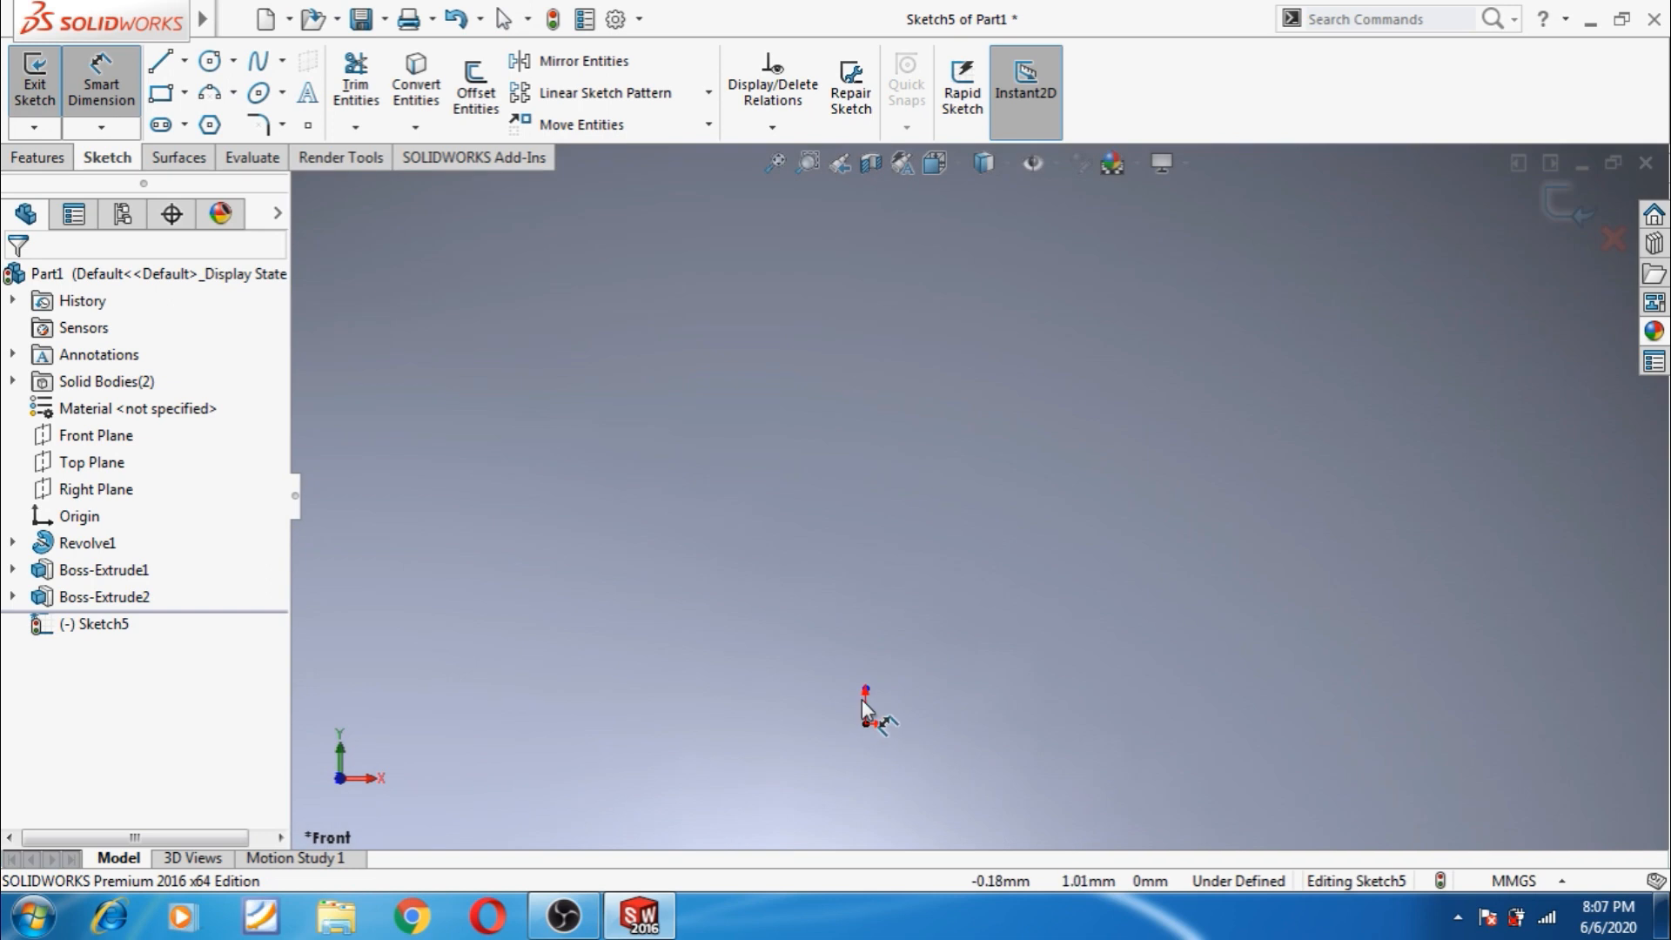
left_click(862, 705)
left_click(807, 702)
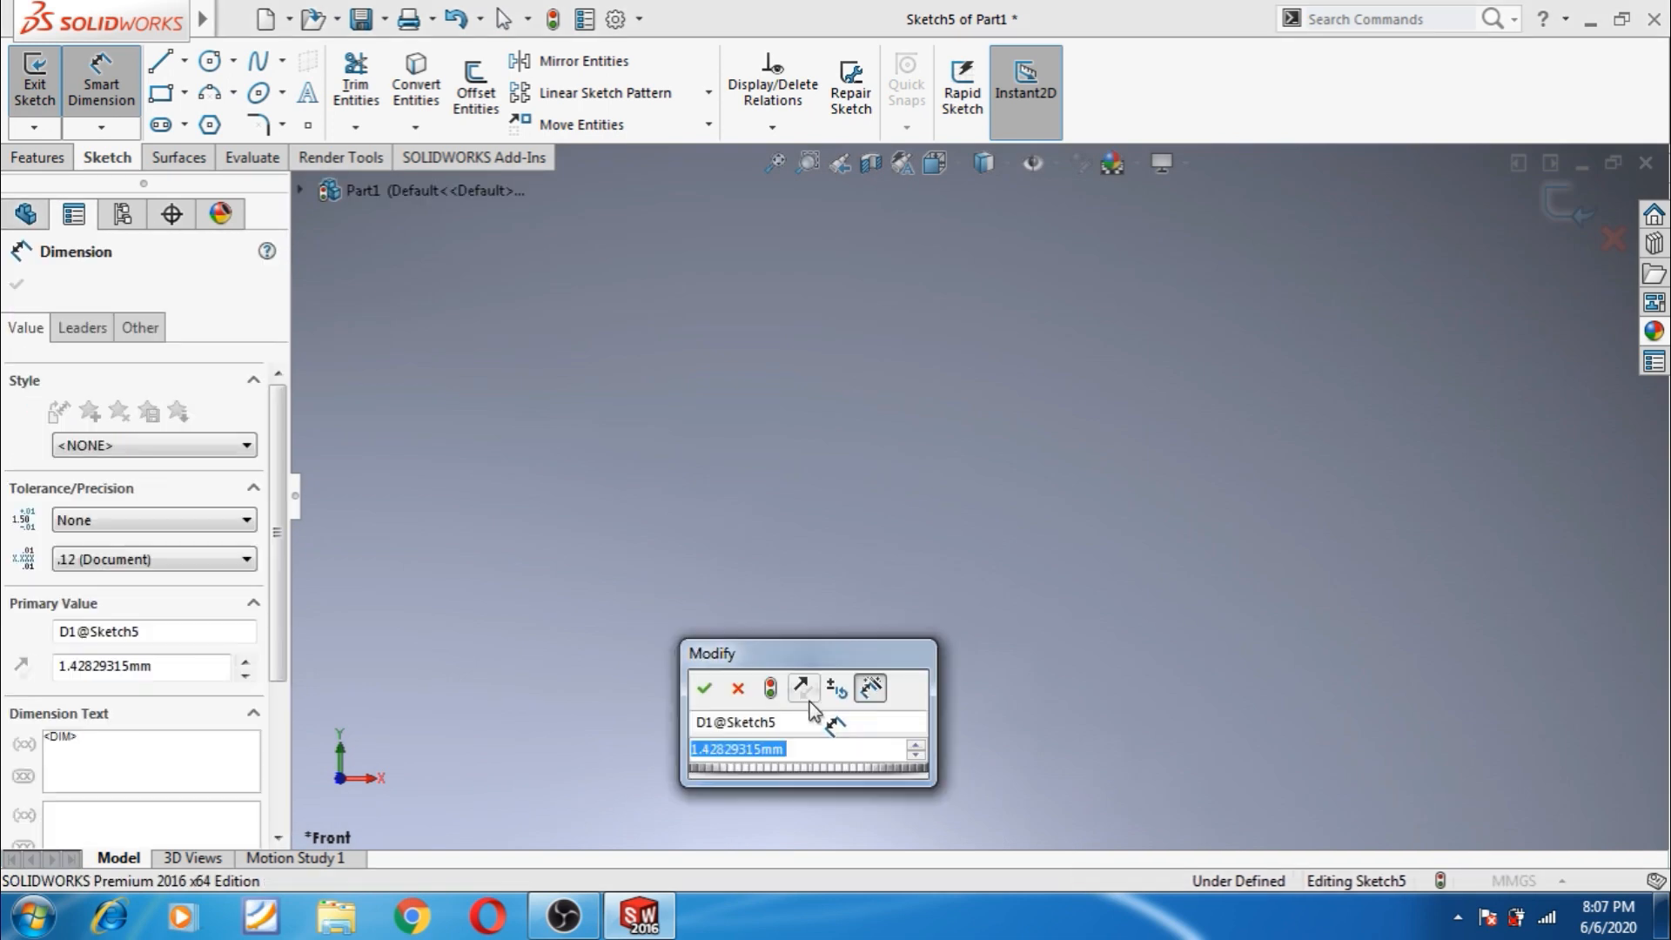
type("43")
key("Return")
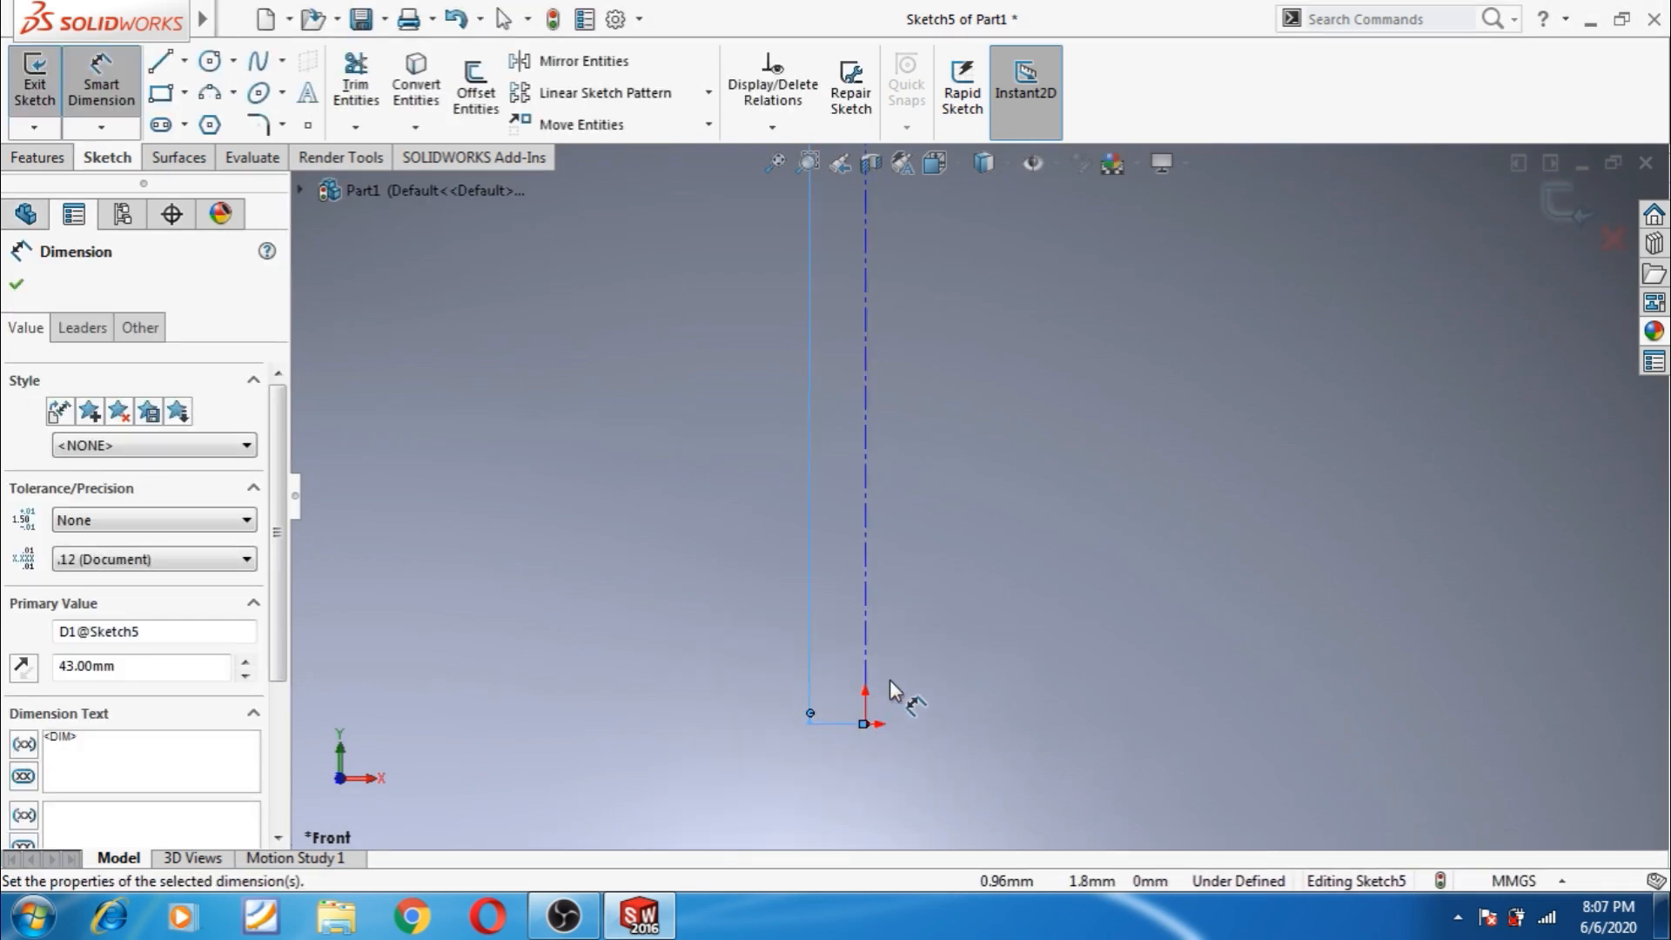
scroll(897, 675, "up", 2)
scroll(953, 465, "up", 4)
scroll(947, 288, "down", 3)
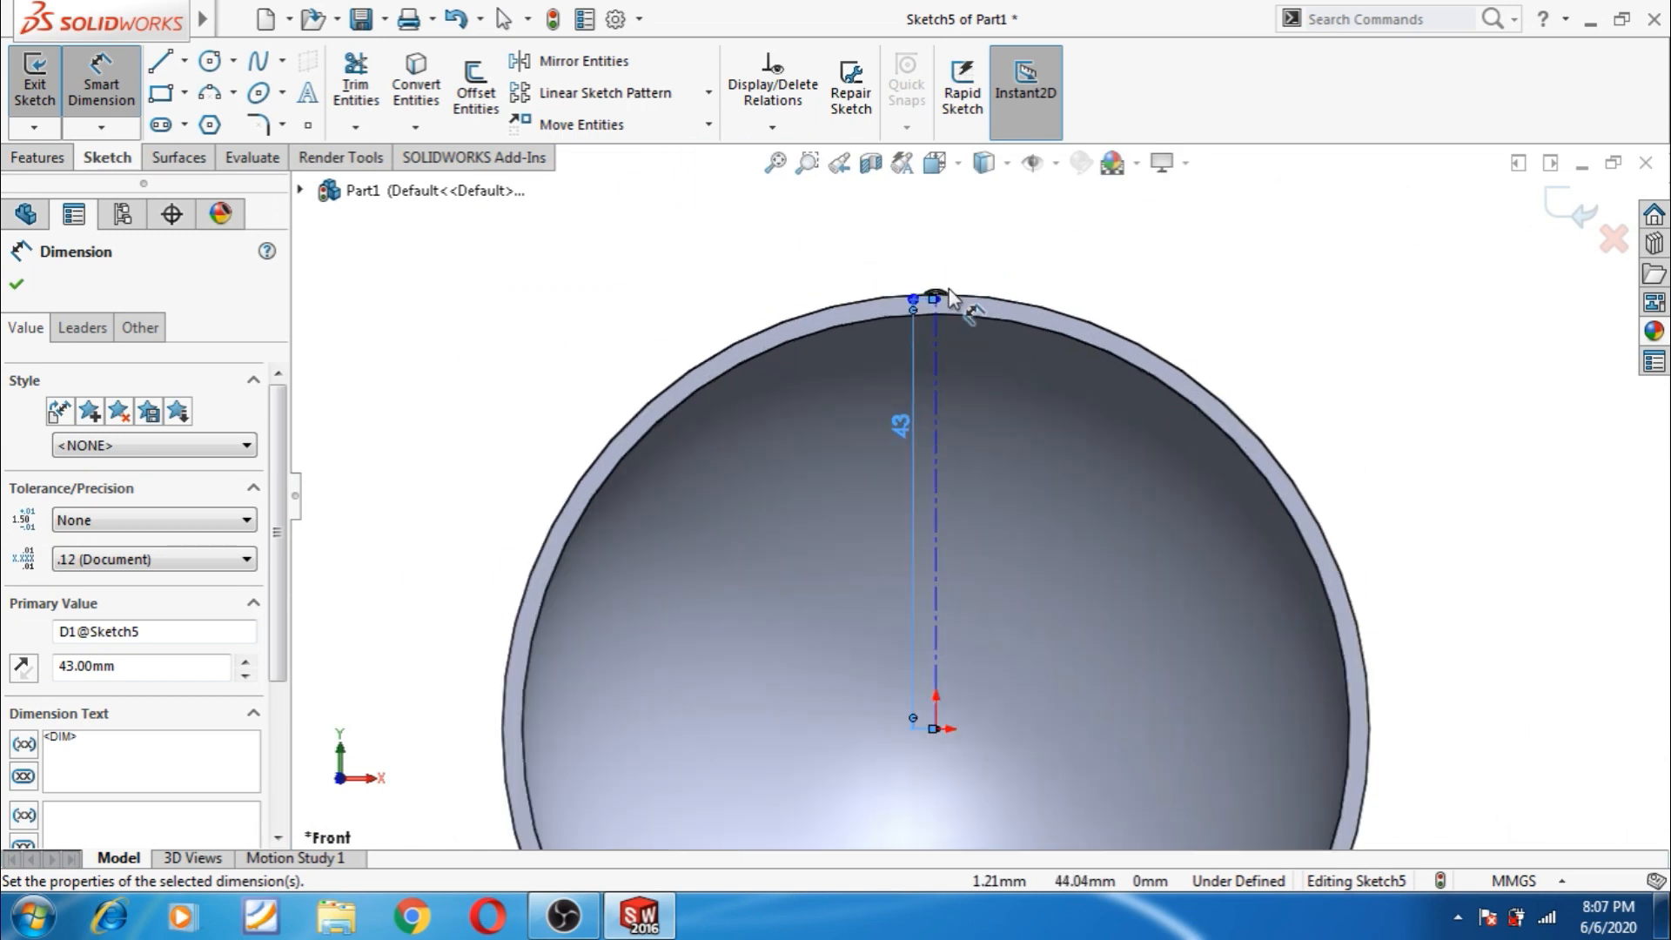
scroll(947, 343, "down", 2)
key("Escape")
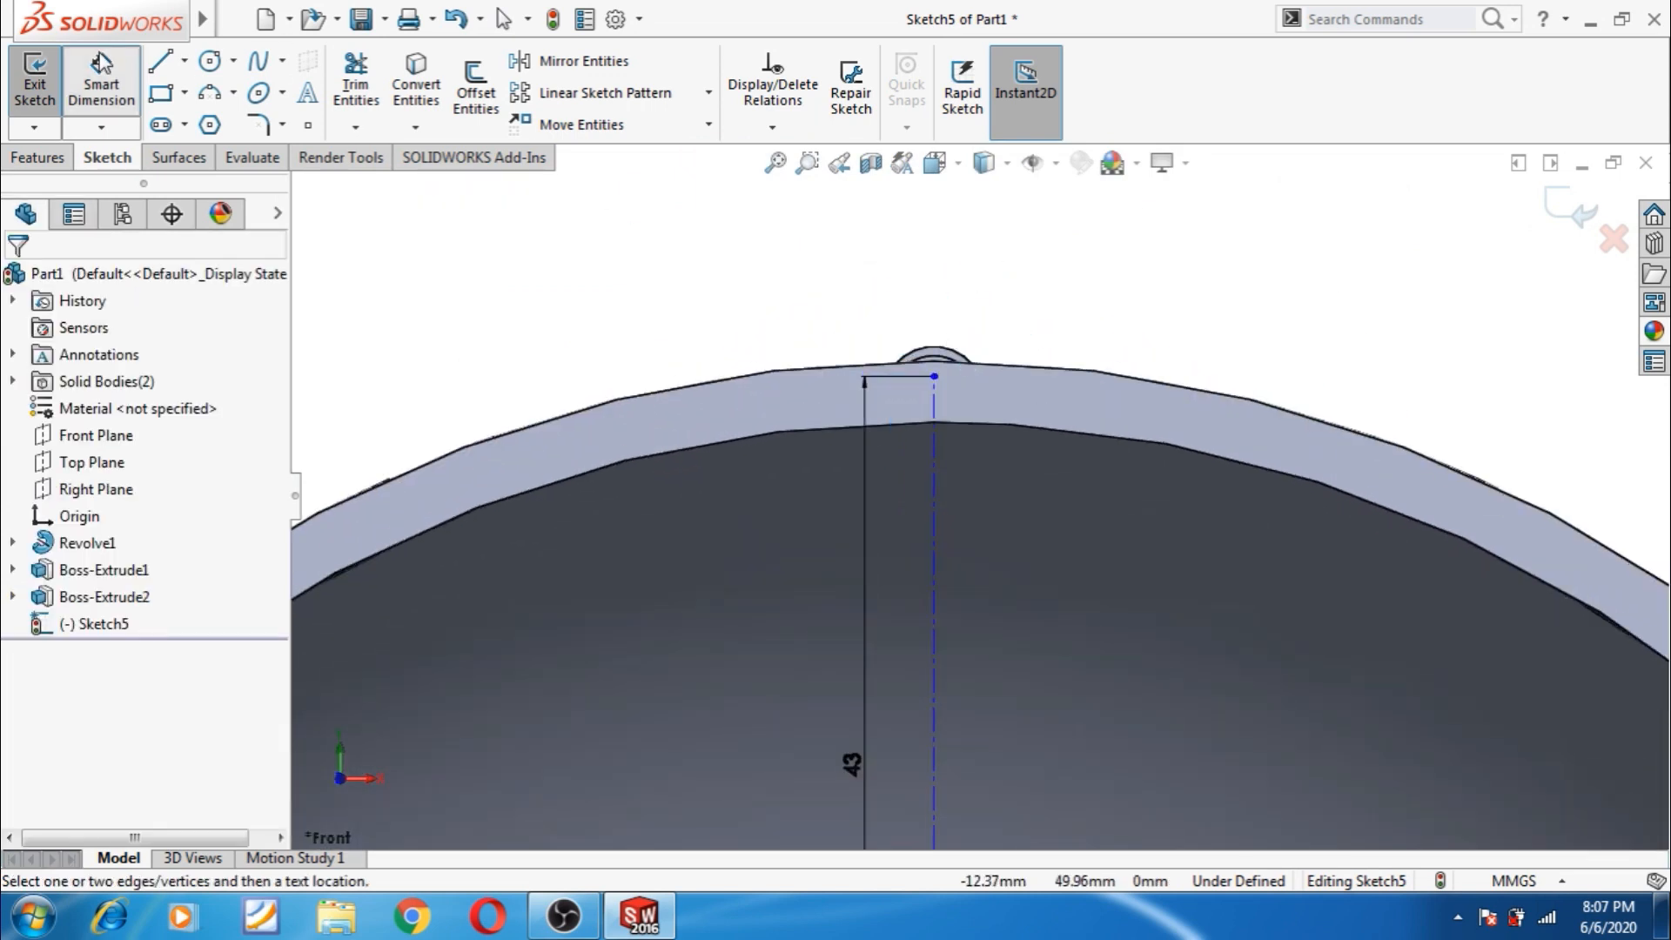
- Sketch a short horizontal line across the centerline's upper endpoint, just beneath the two bumps
left_click(160, 63)
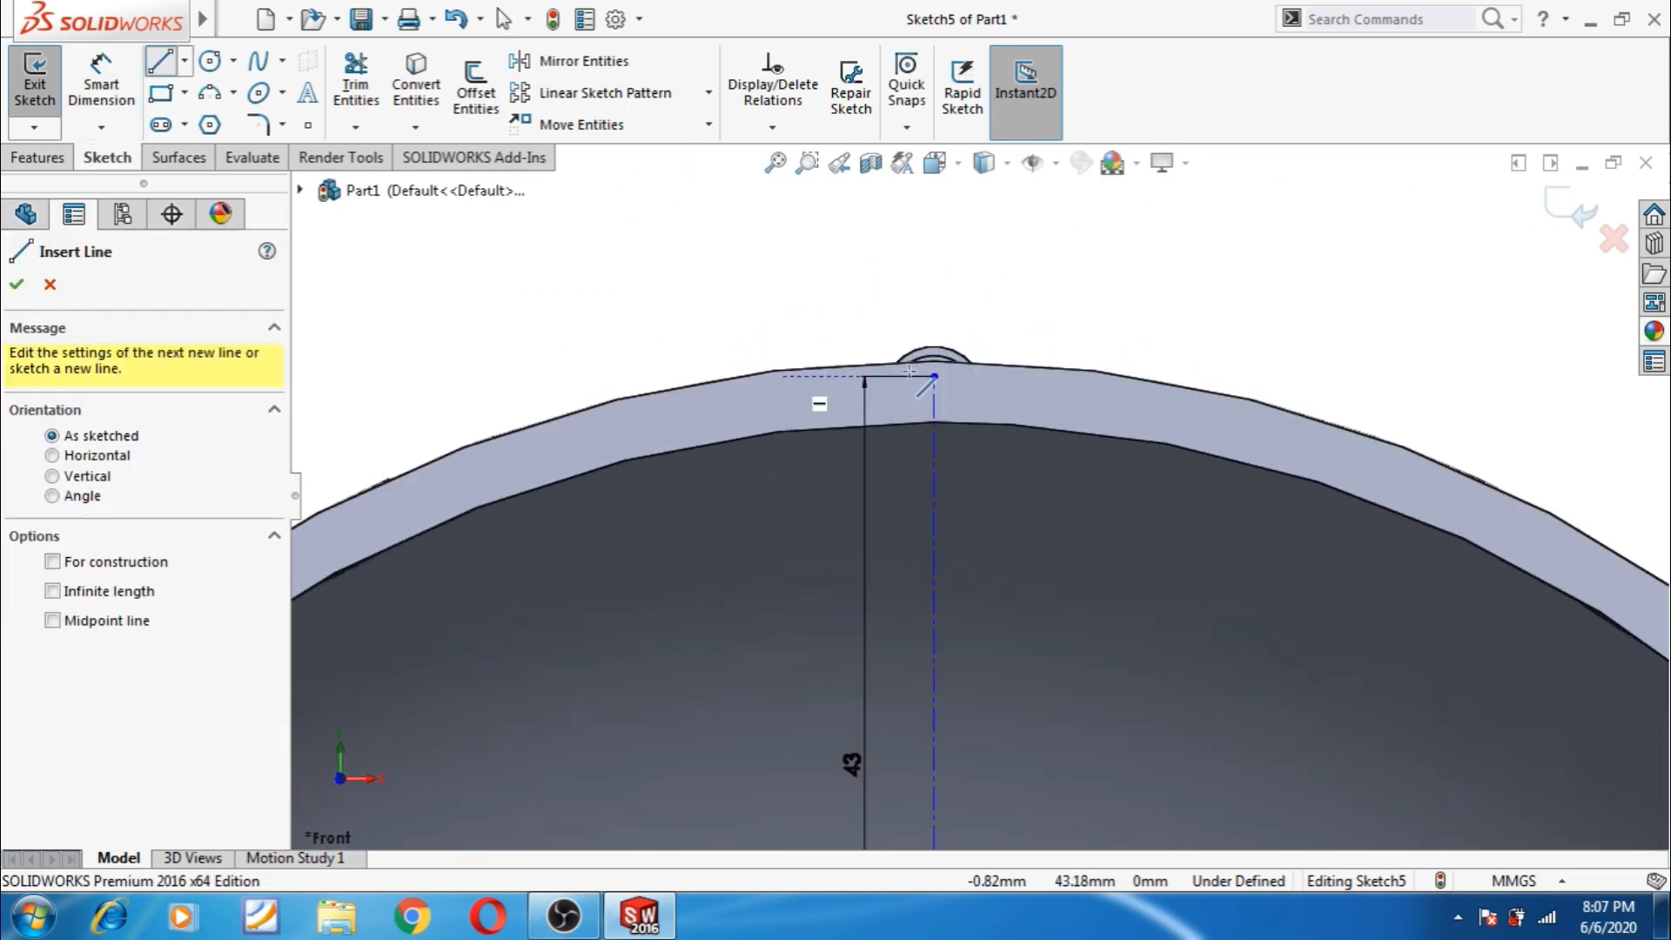
left_click(993, 377)
left_click(884, 377)
key("Escape")
key("Escape")
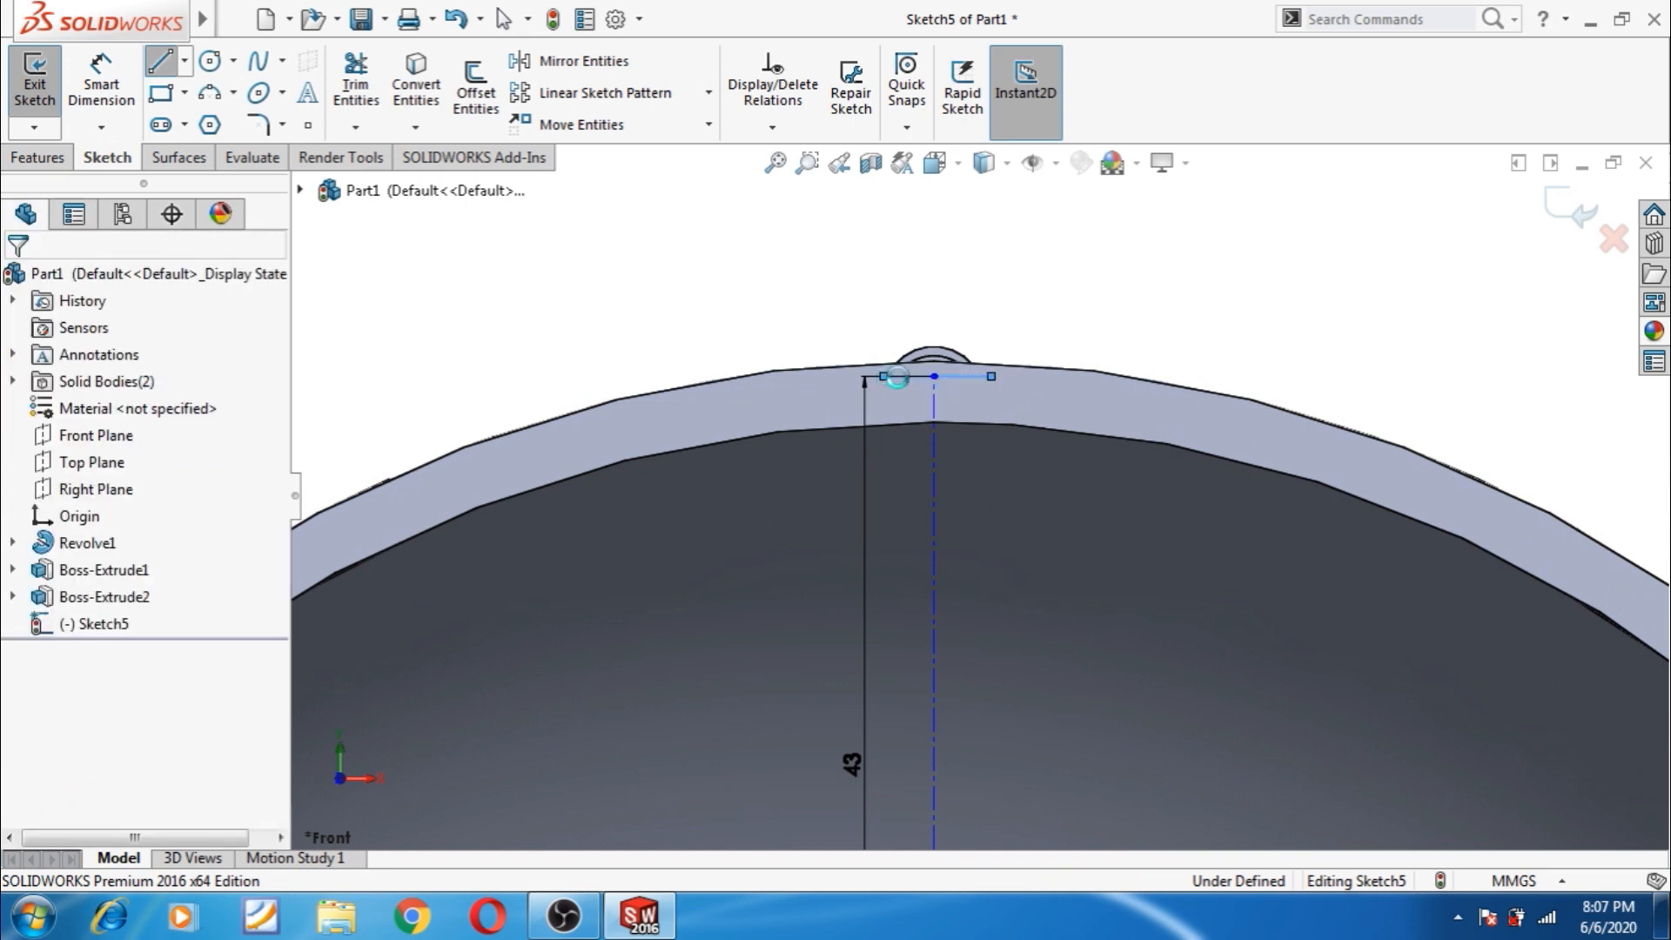
- Add a Midpoint relation between the short horizontal line and the centerline's upper endpoint
scroll(886, 310, "down", 2)
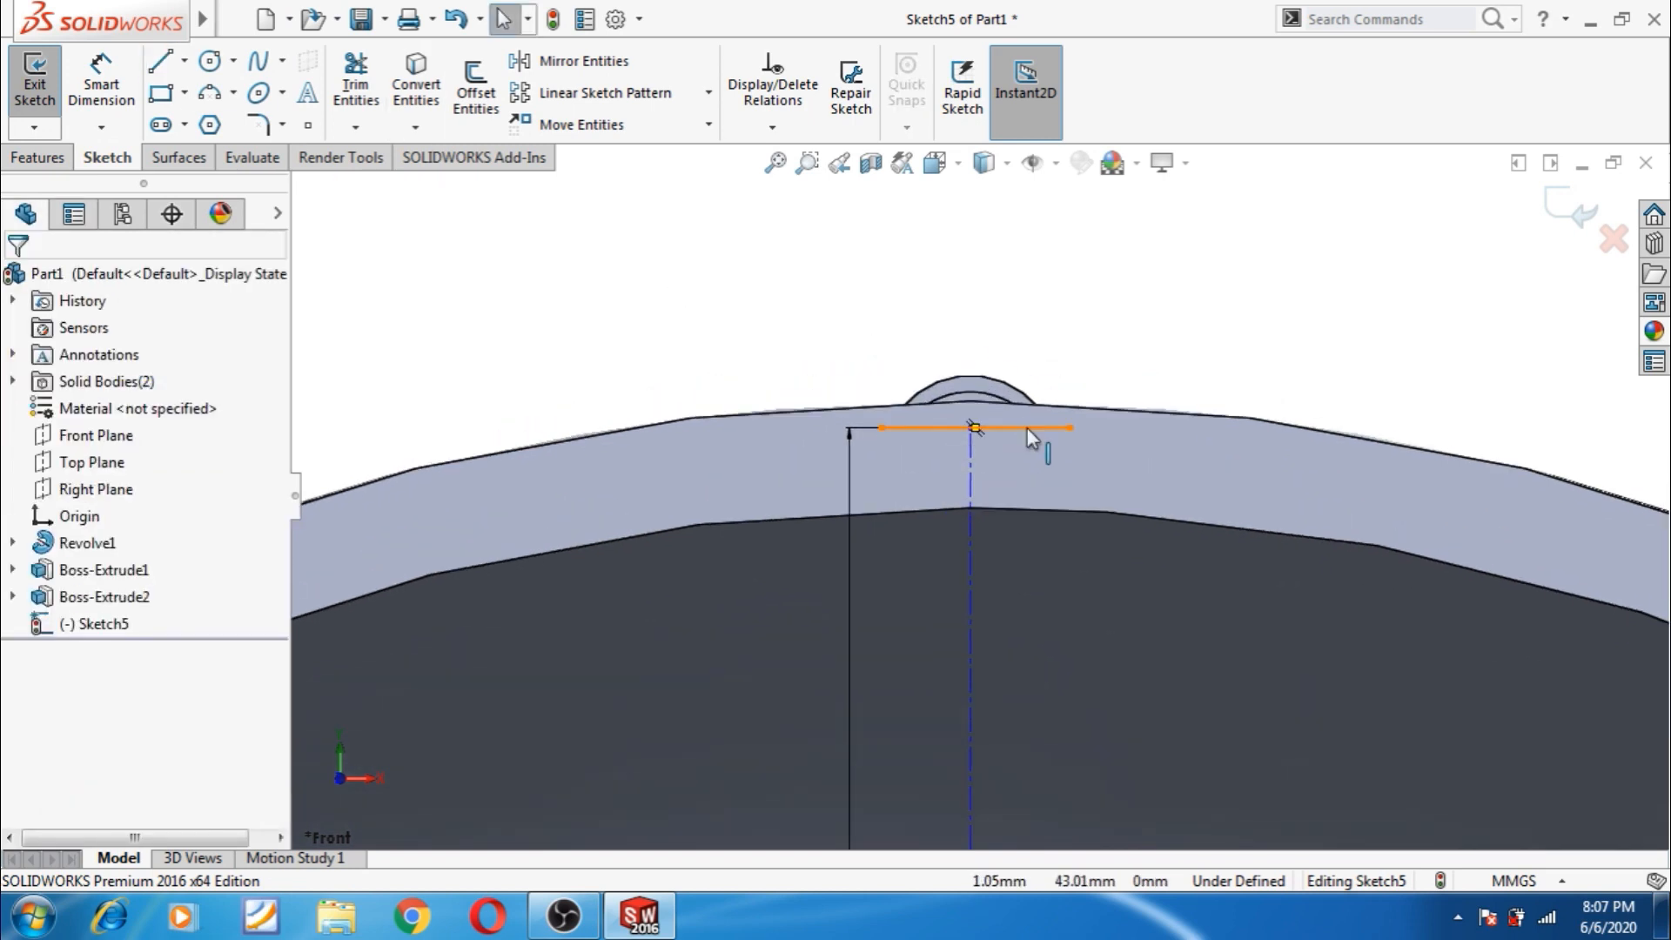
left_click(1027, 427)
left_click(971, 429, "ctrl")
left_click(52, 676)
left_click(496, 383)
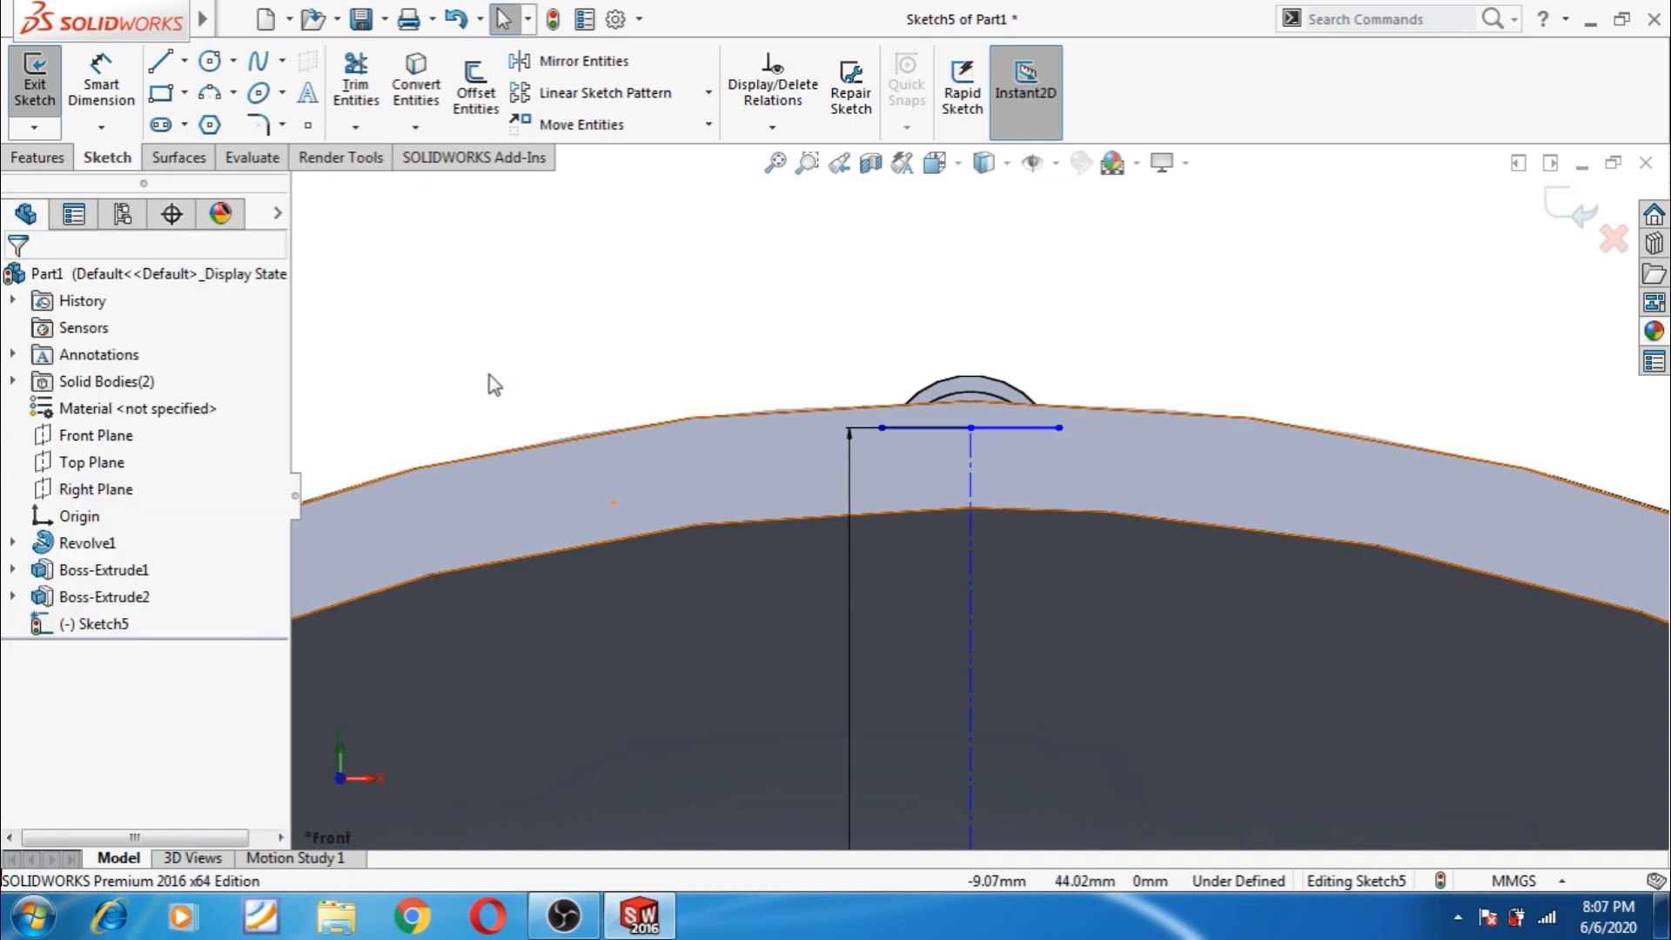
- Dimension the short horizontal line's length as 2.8 mm
left_click(101, 85)
left_click(1030, 441)
left_click(1033, 293)
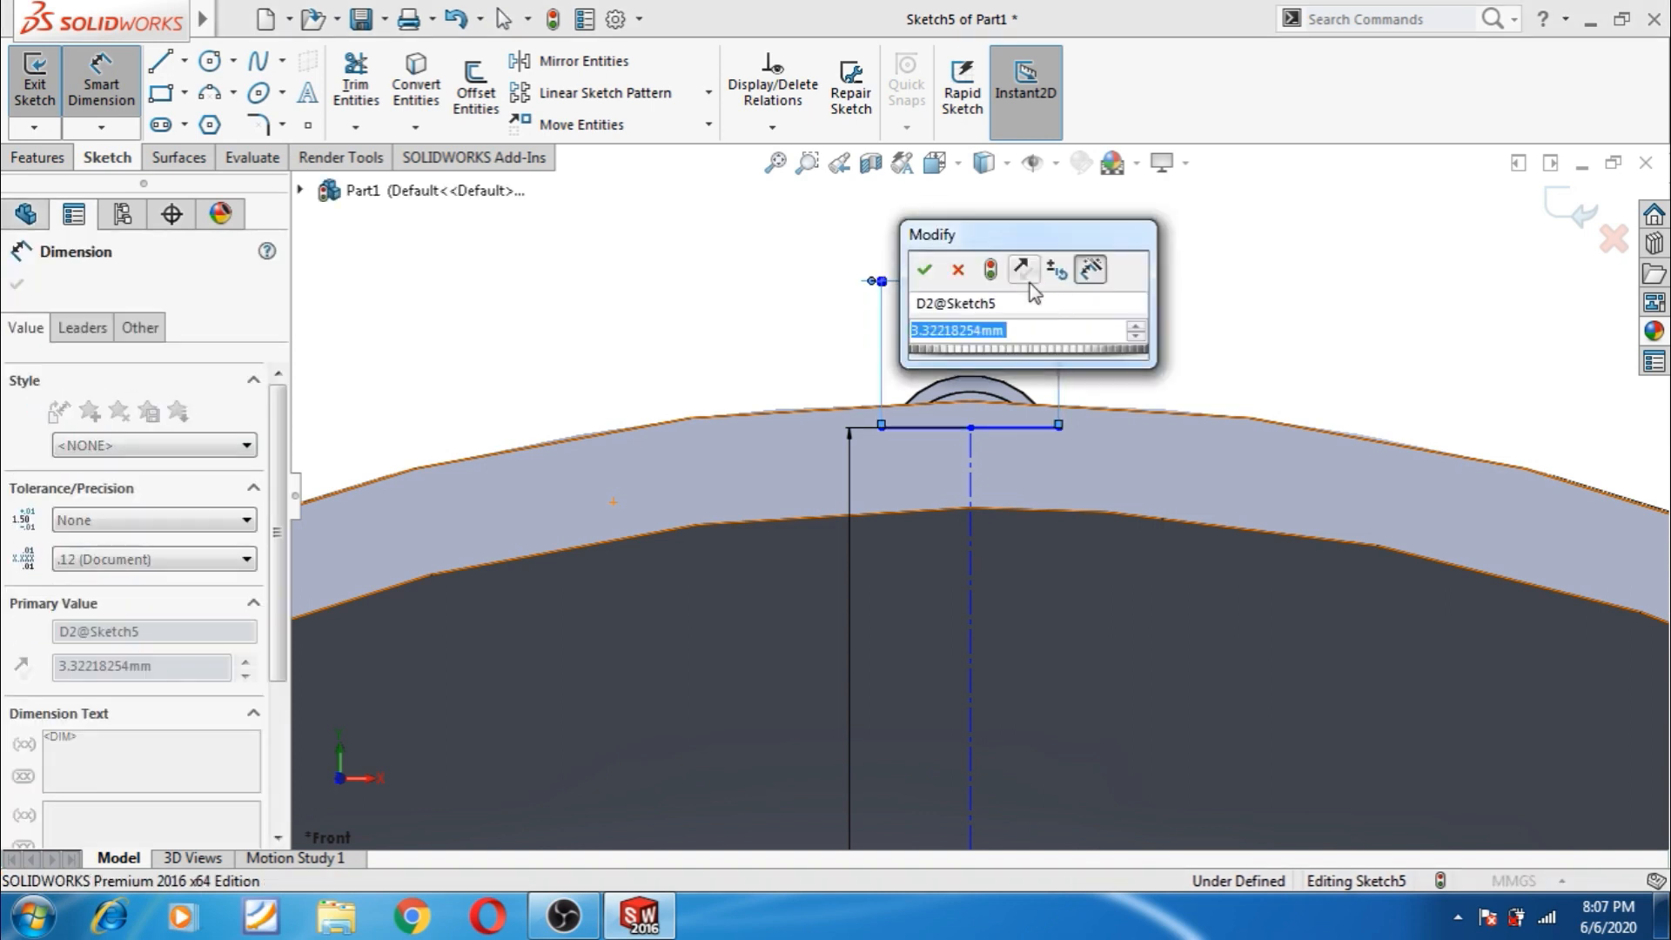
type("2.8")
key("Return")
left_click(1141, 319)
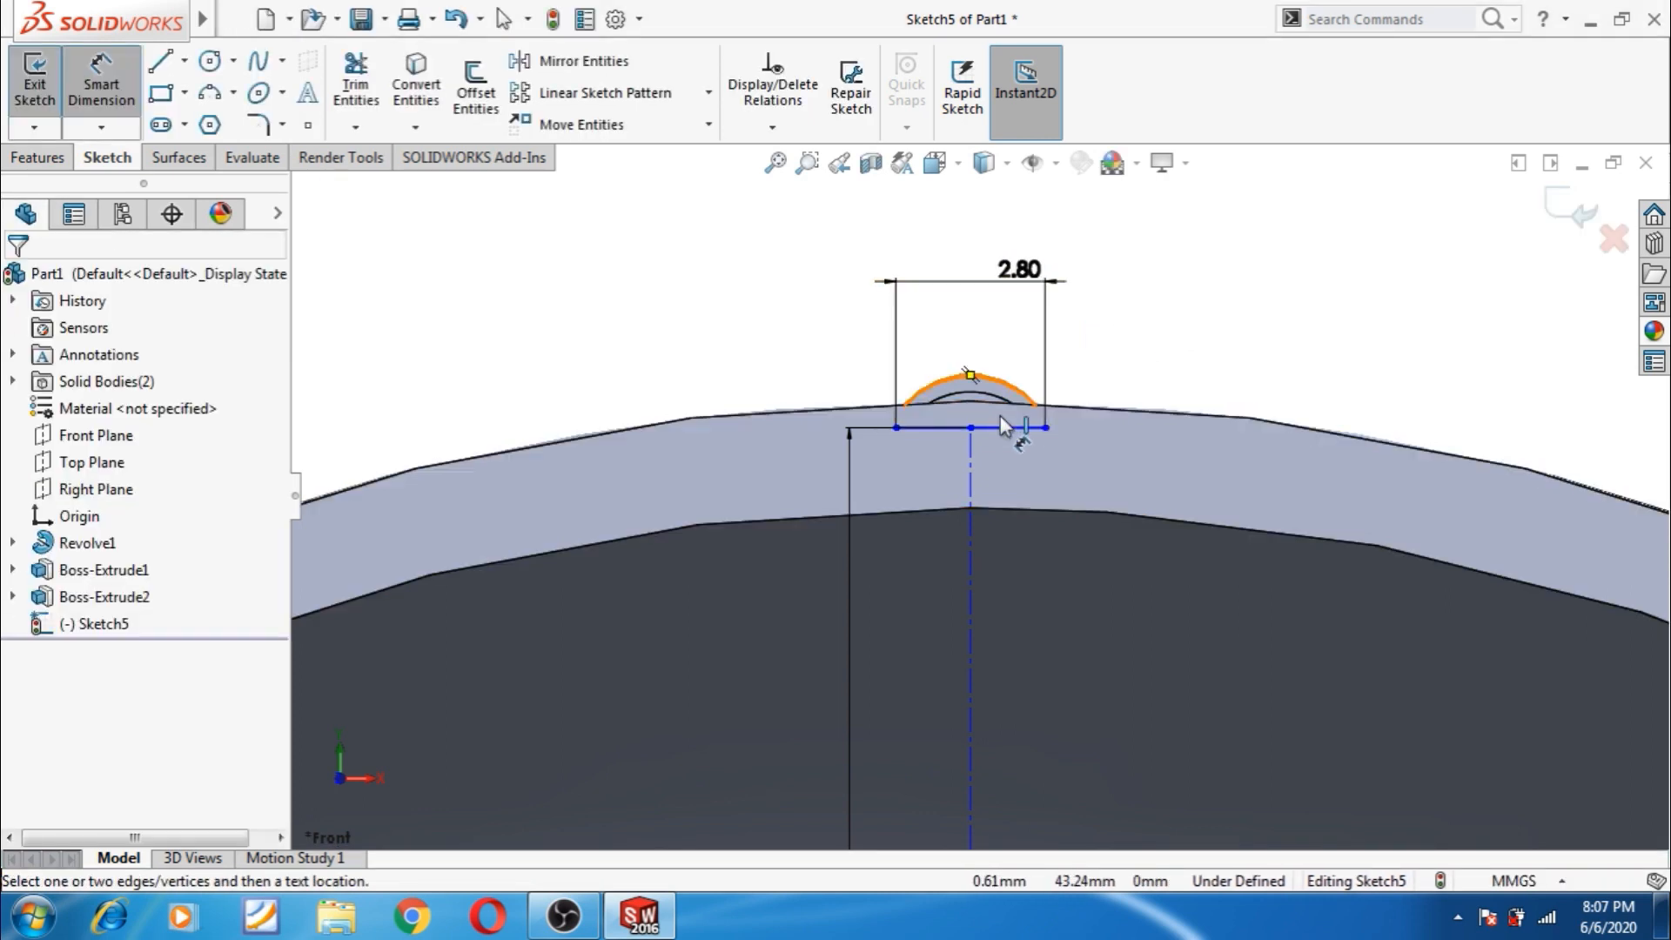
- Sketch a three-point arc of about 1.4 mm radius above the horizontal line, joining its two endpoints
left_click(212, 94)
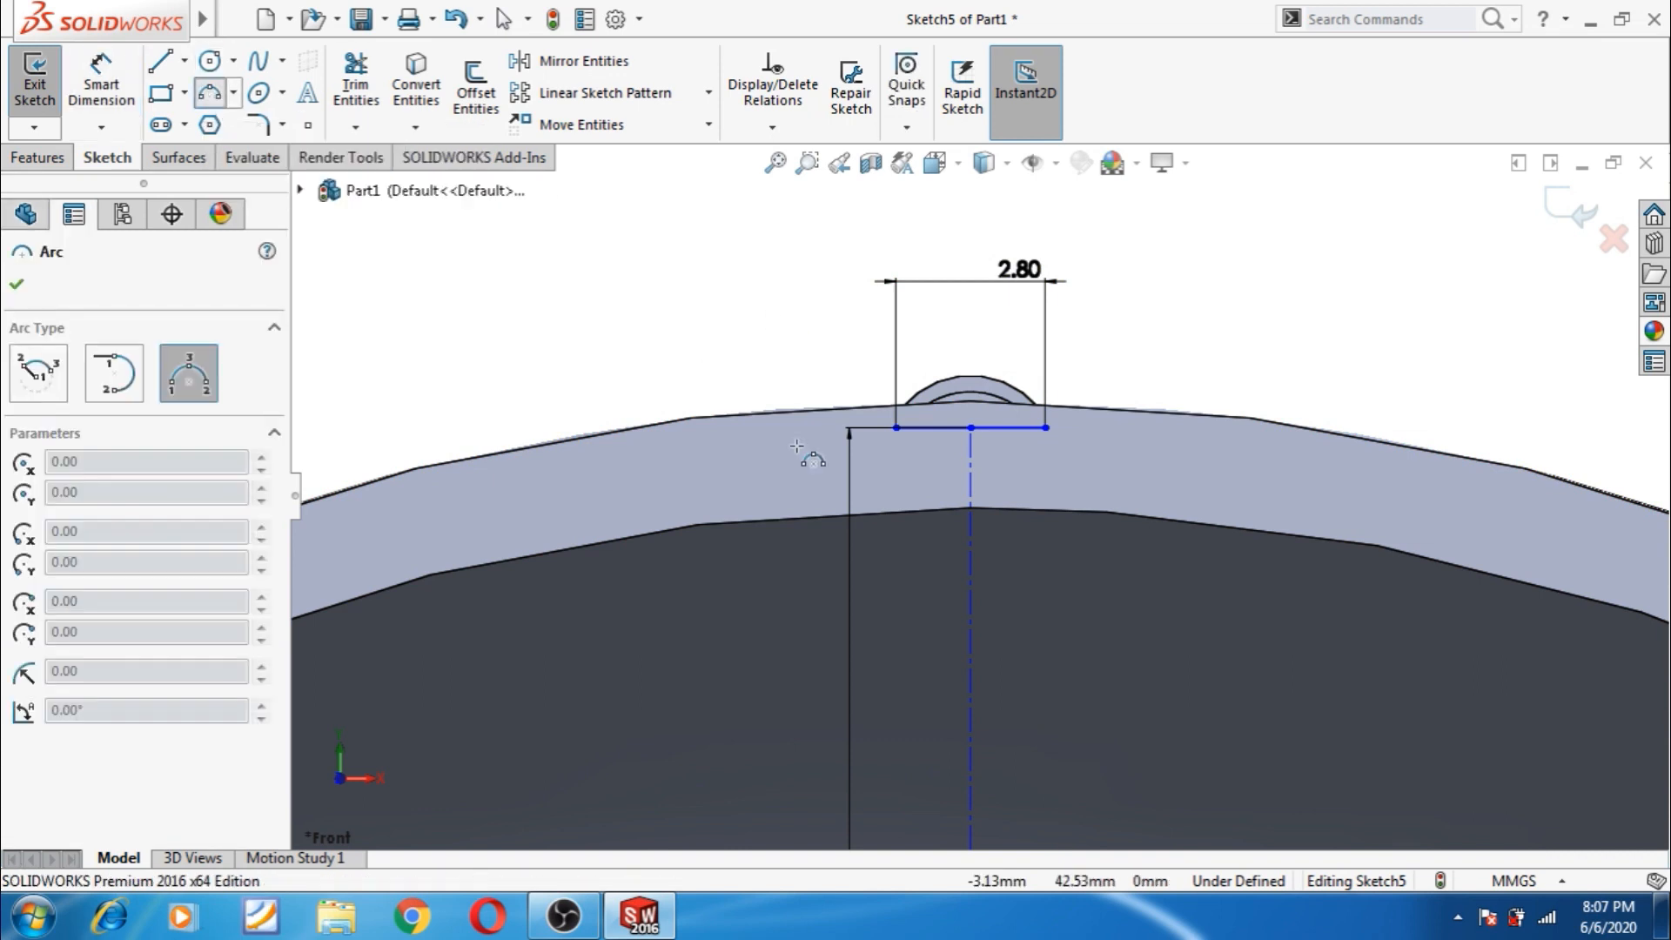
left_click(1045, 427)
left_click(1020, 375)
key("Escape")
- Dimension the arc's radius as 1.65 mm
key("d")
left_click(1024, 374)
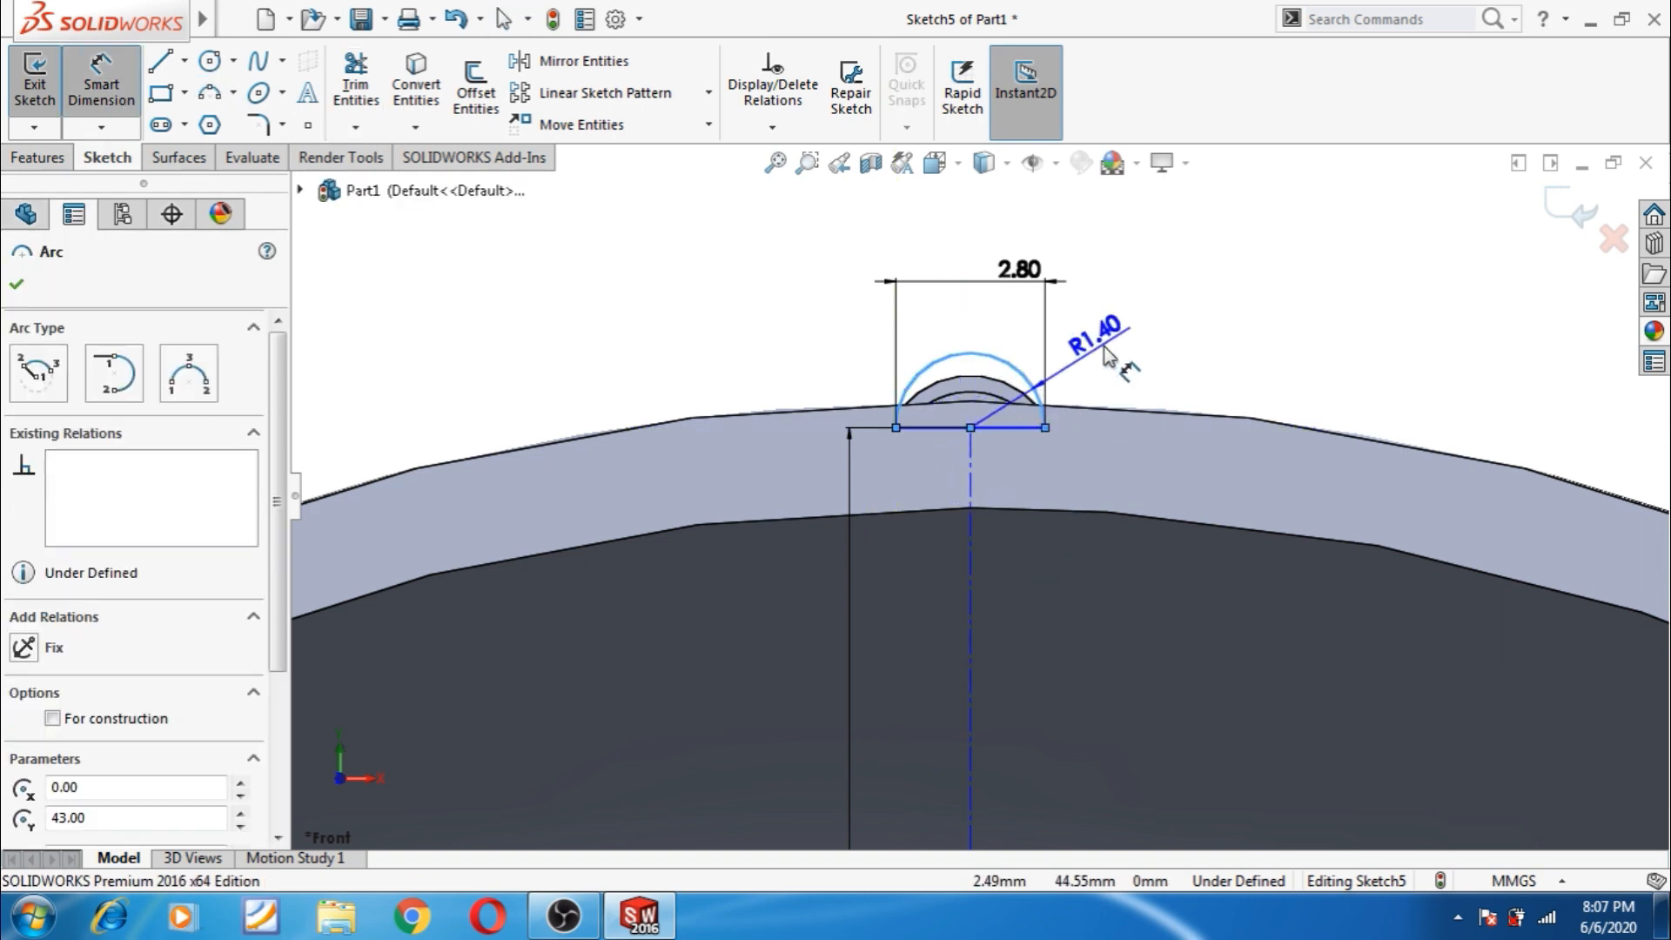
left_click(1099, 357)
type("1.65")
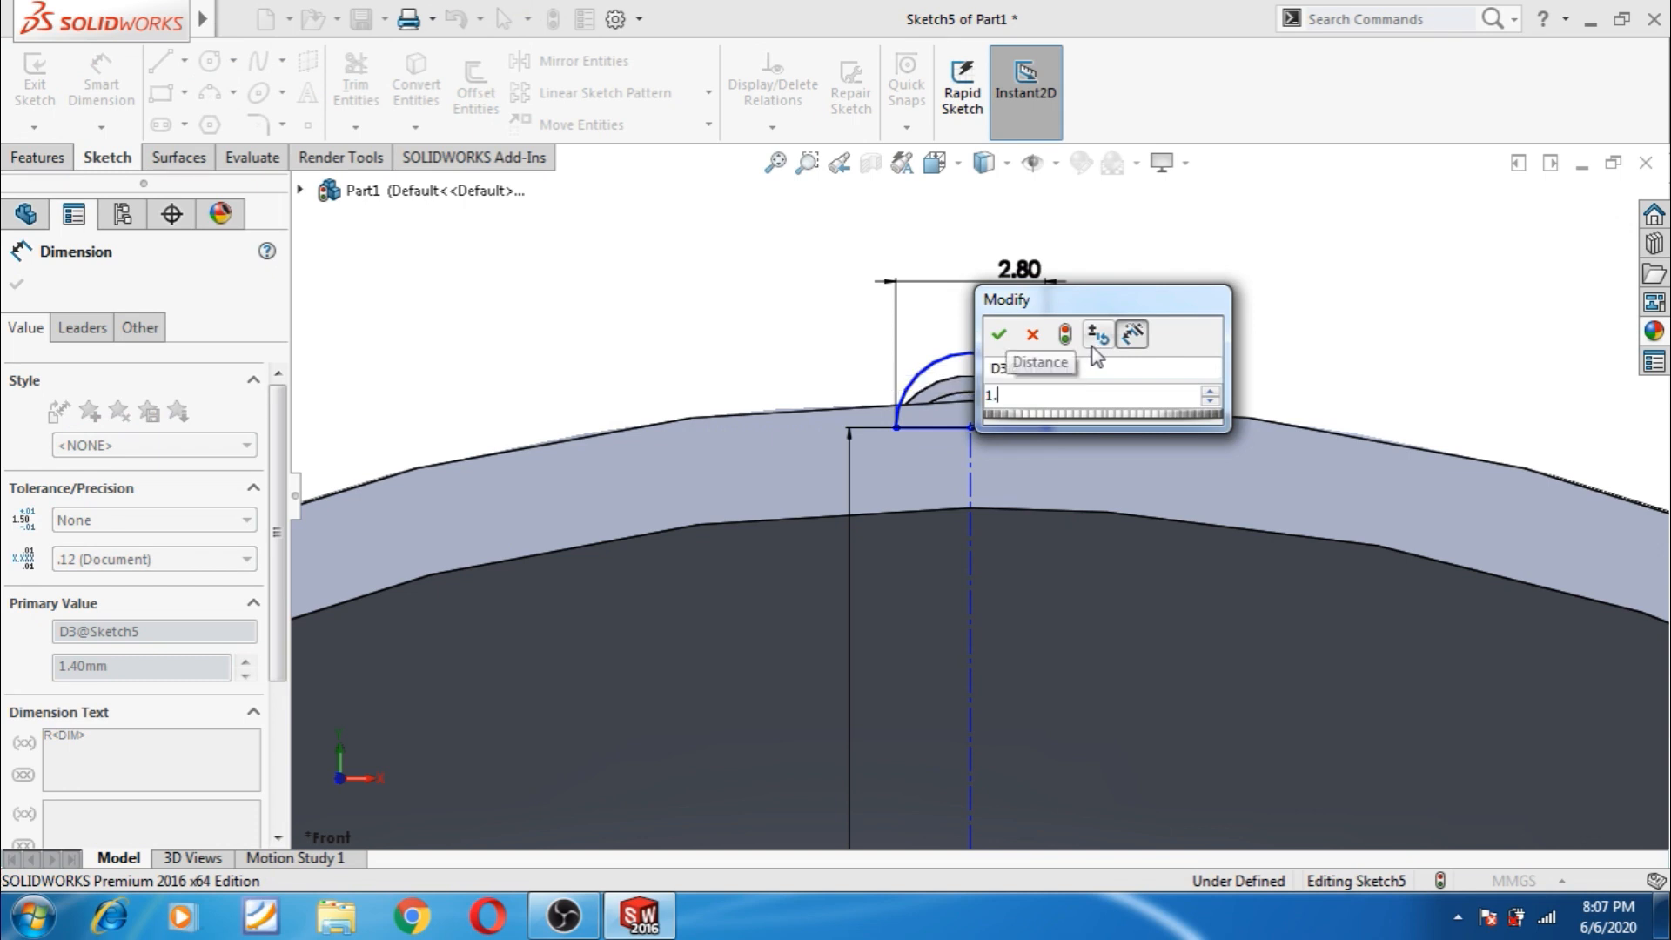
key("Return")
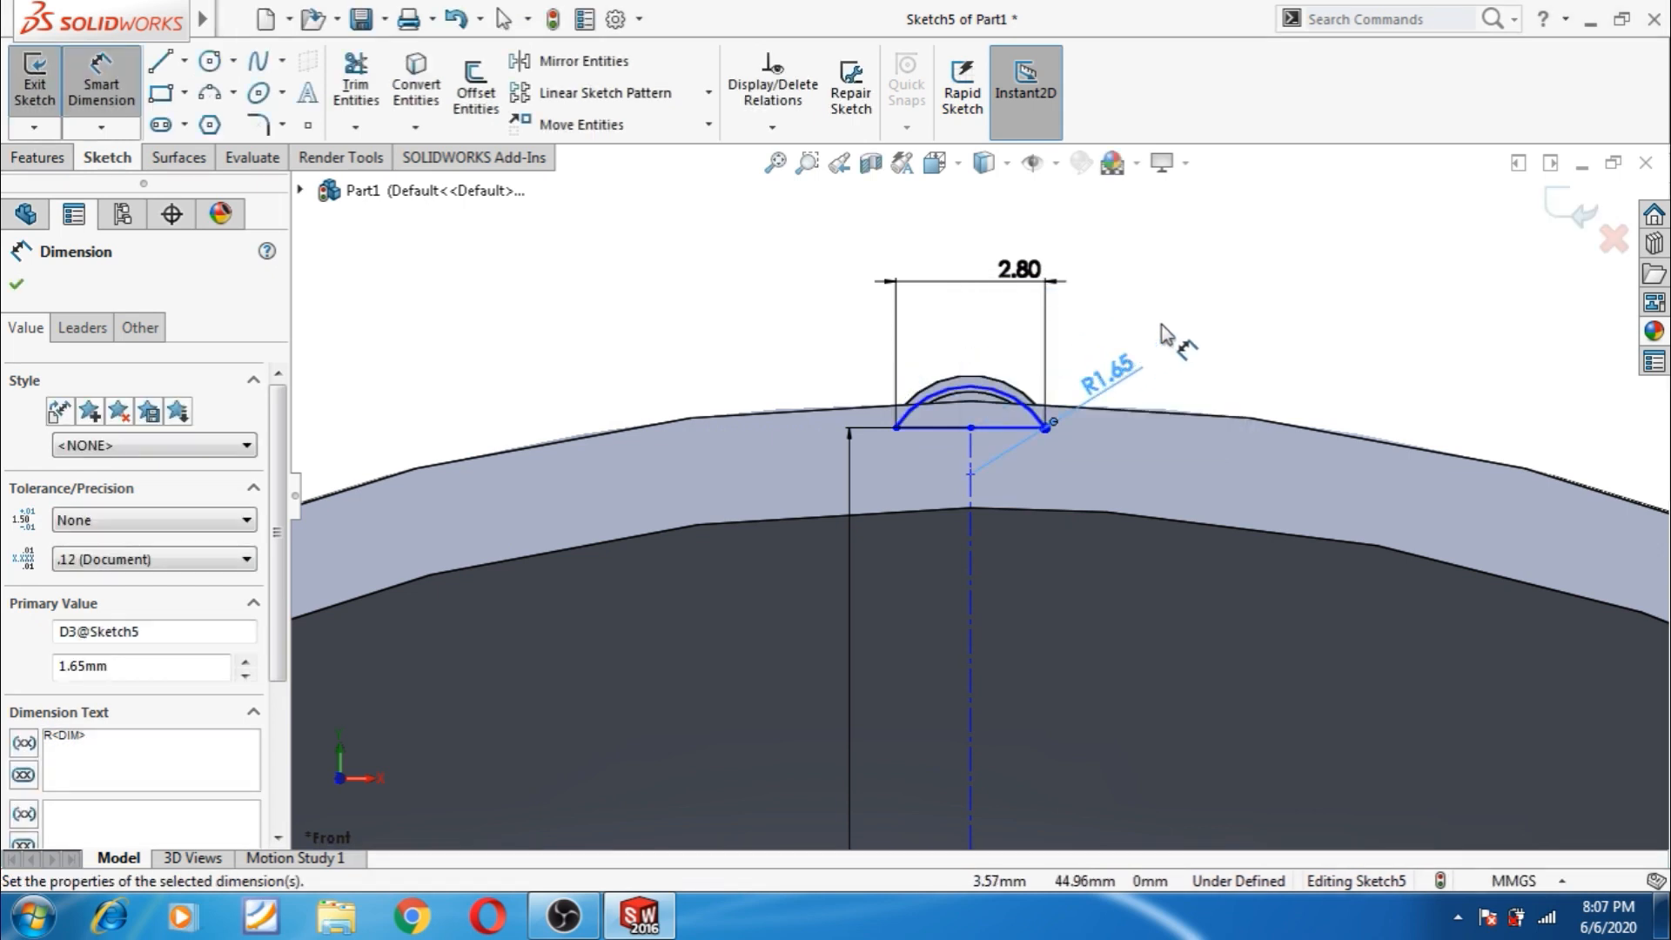
left_click(1145, 324)
right_click(1162, 300)
left_click(1212, 356)
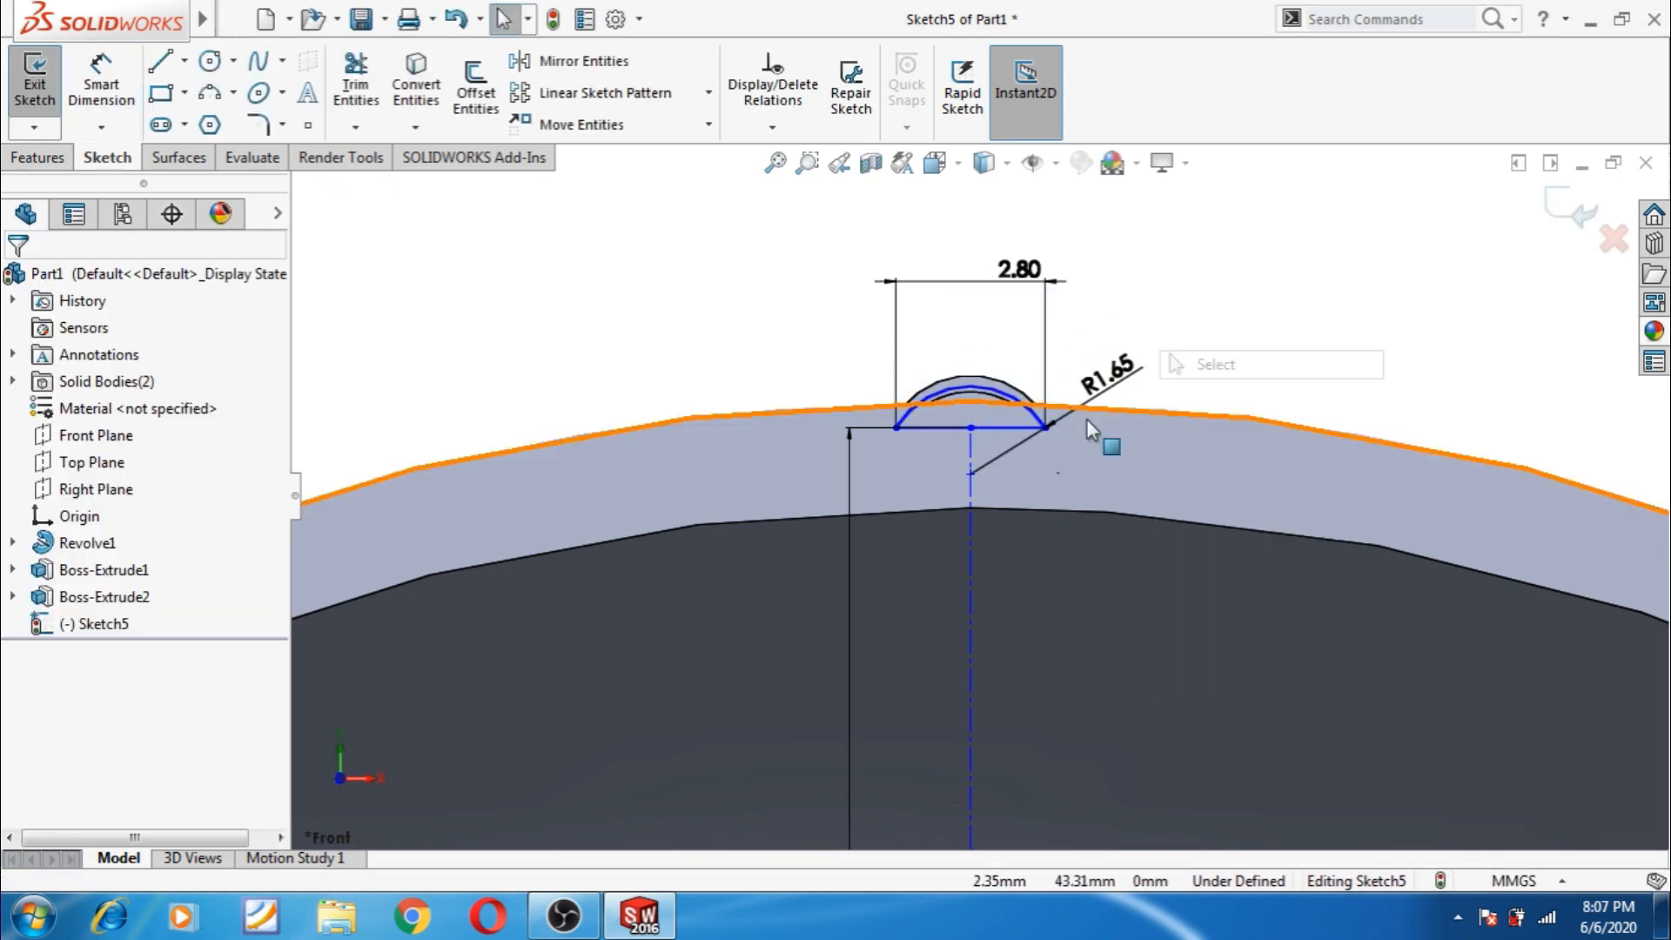
- Check the existing relations between the horizontal line and the centerline's upper endpoint
scroll(1001, 433, "down", 2)
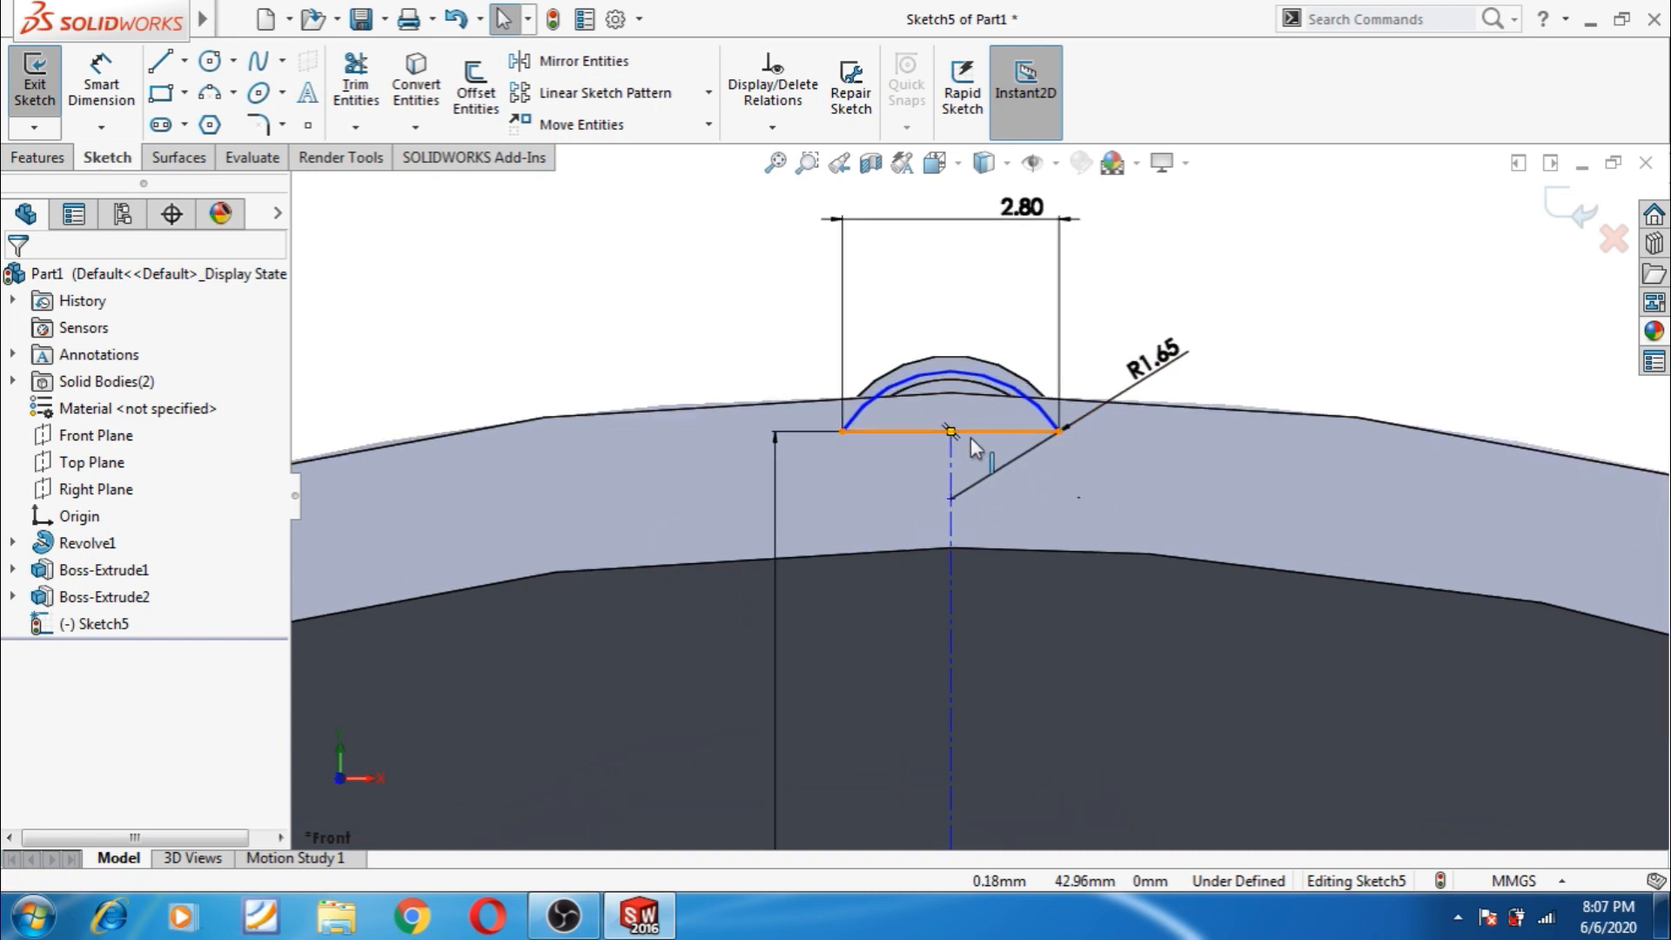
left_click(961, 431)
left_click(952, 433, "ctrl")
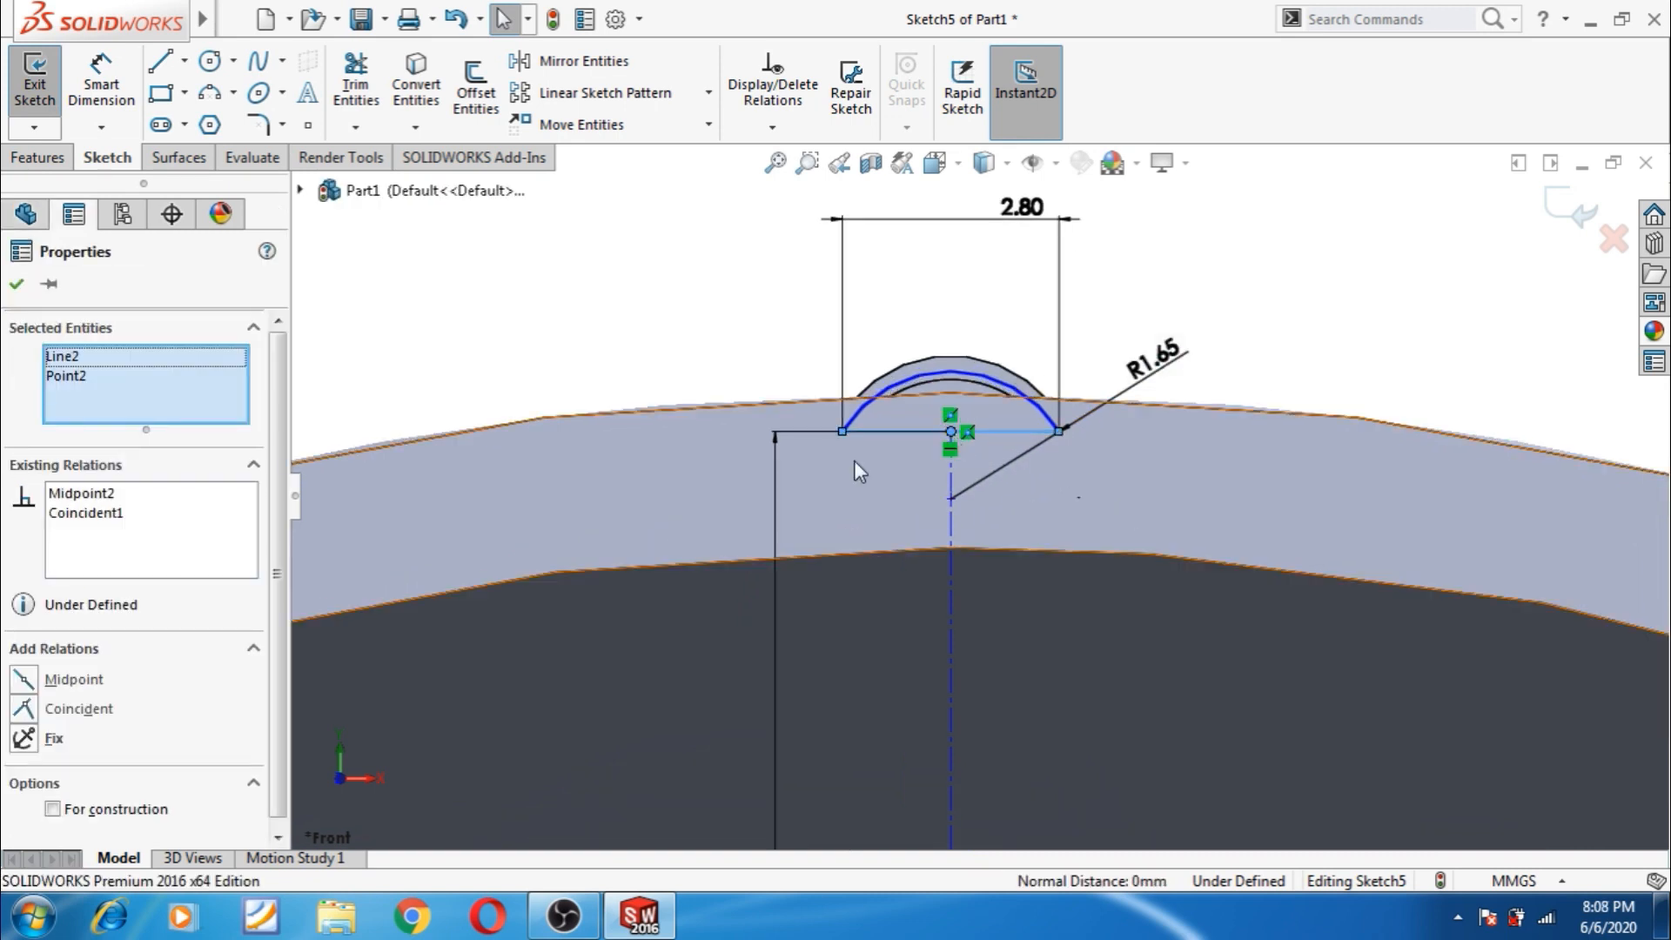
left_click(1226, 297)
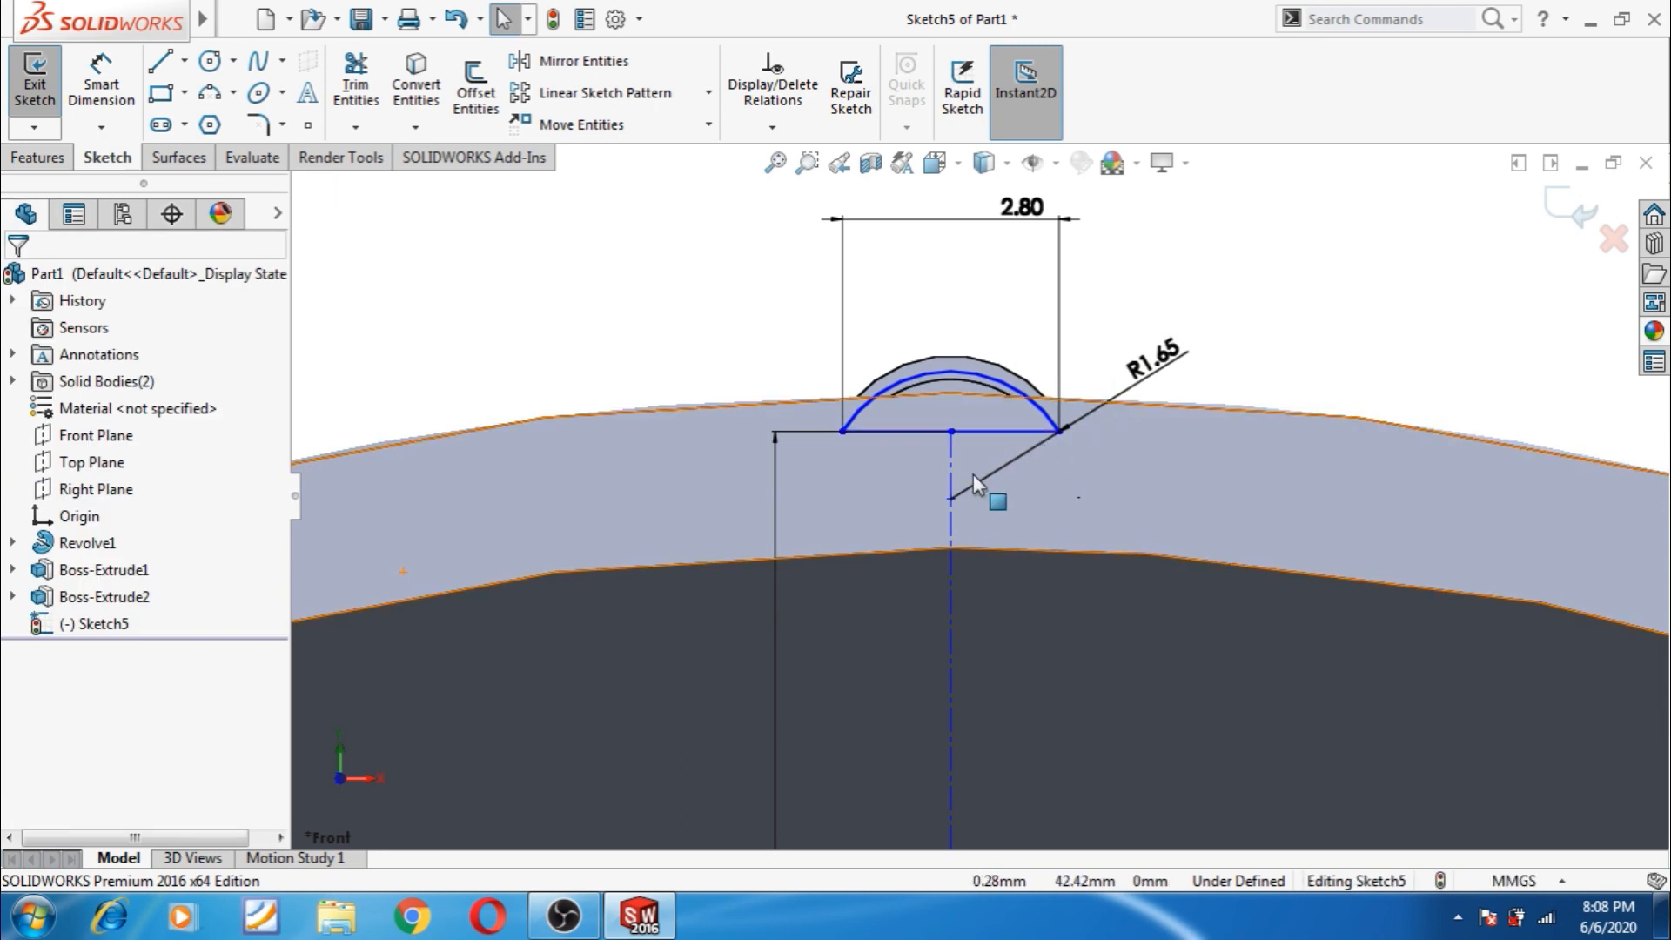
- Set the vertical centerline's length to 43.1 mm
scroll(961, 476, "up", 3)
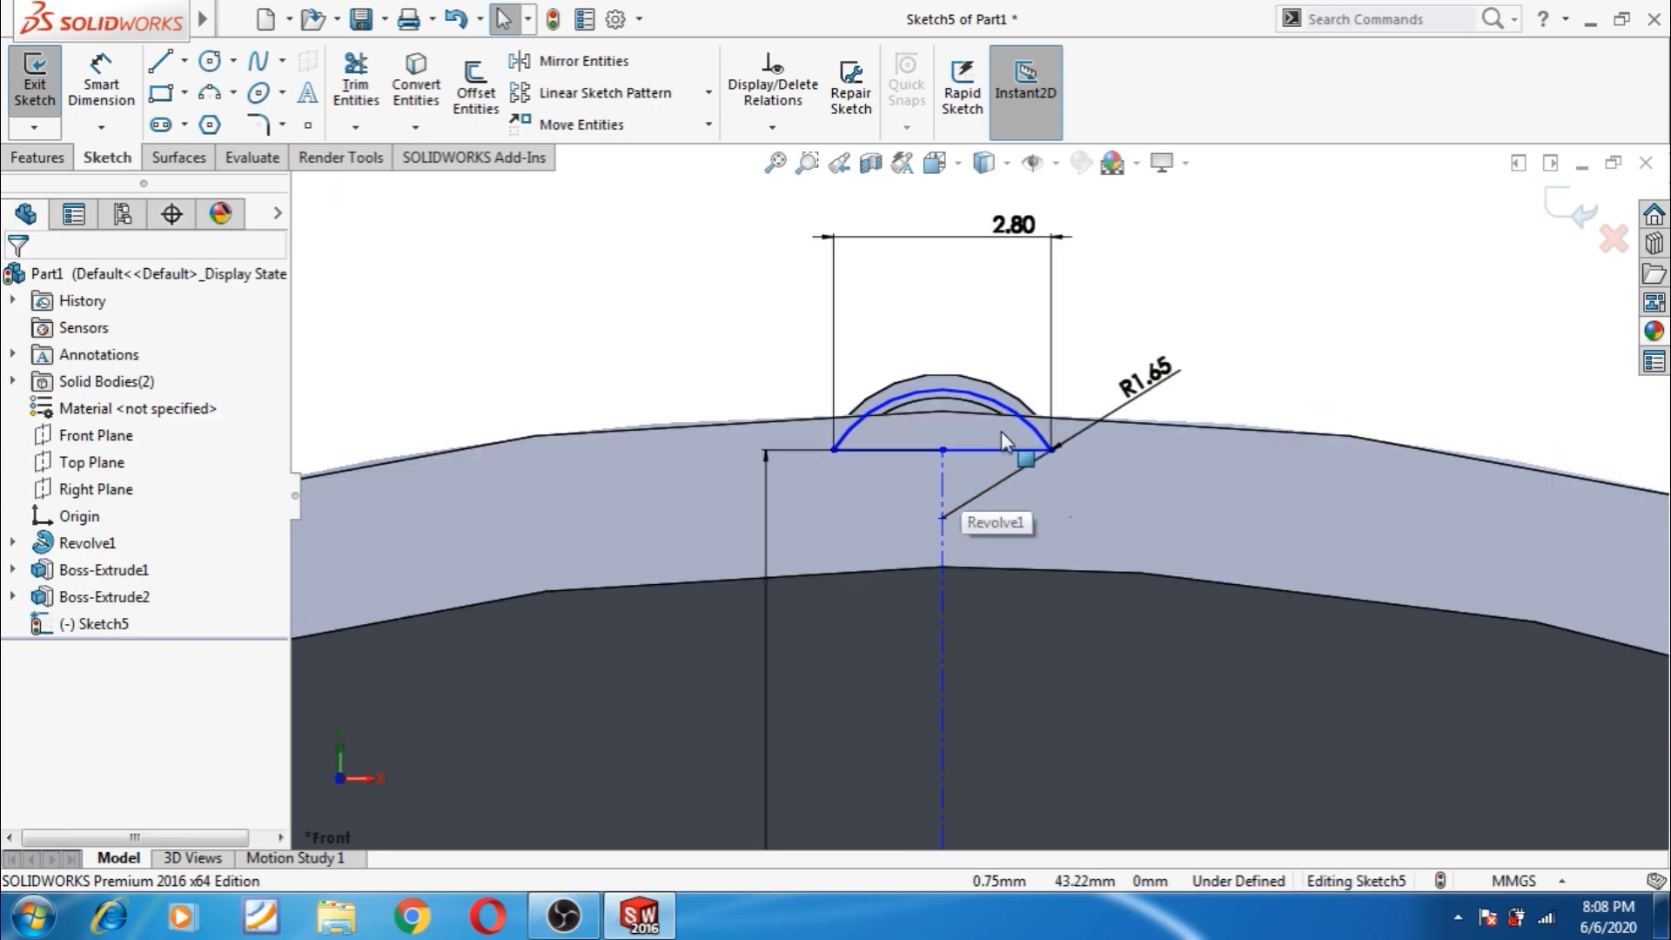
scroll(1001, 465, "down", 1)
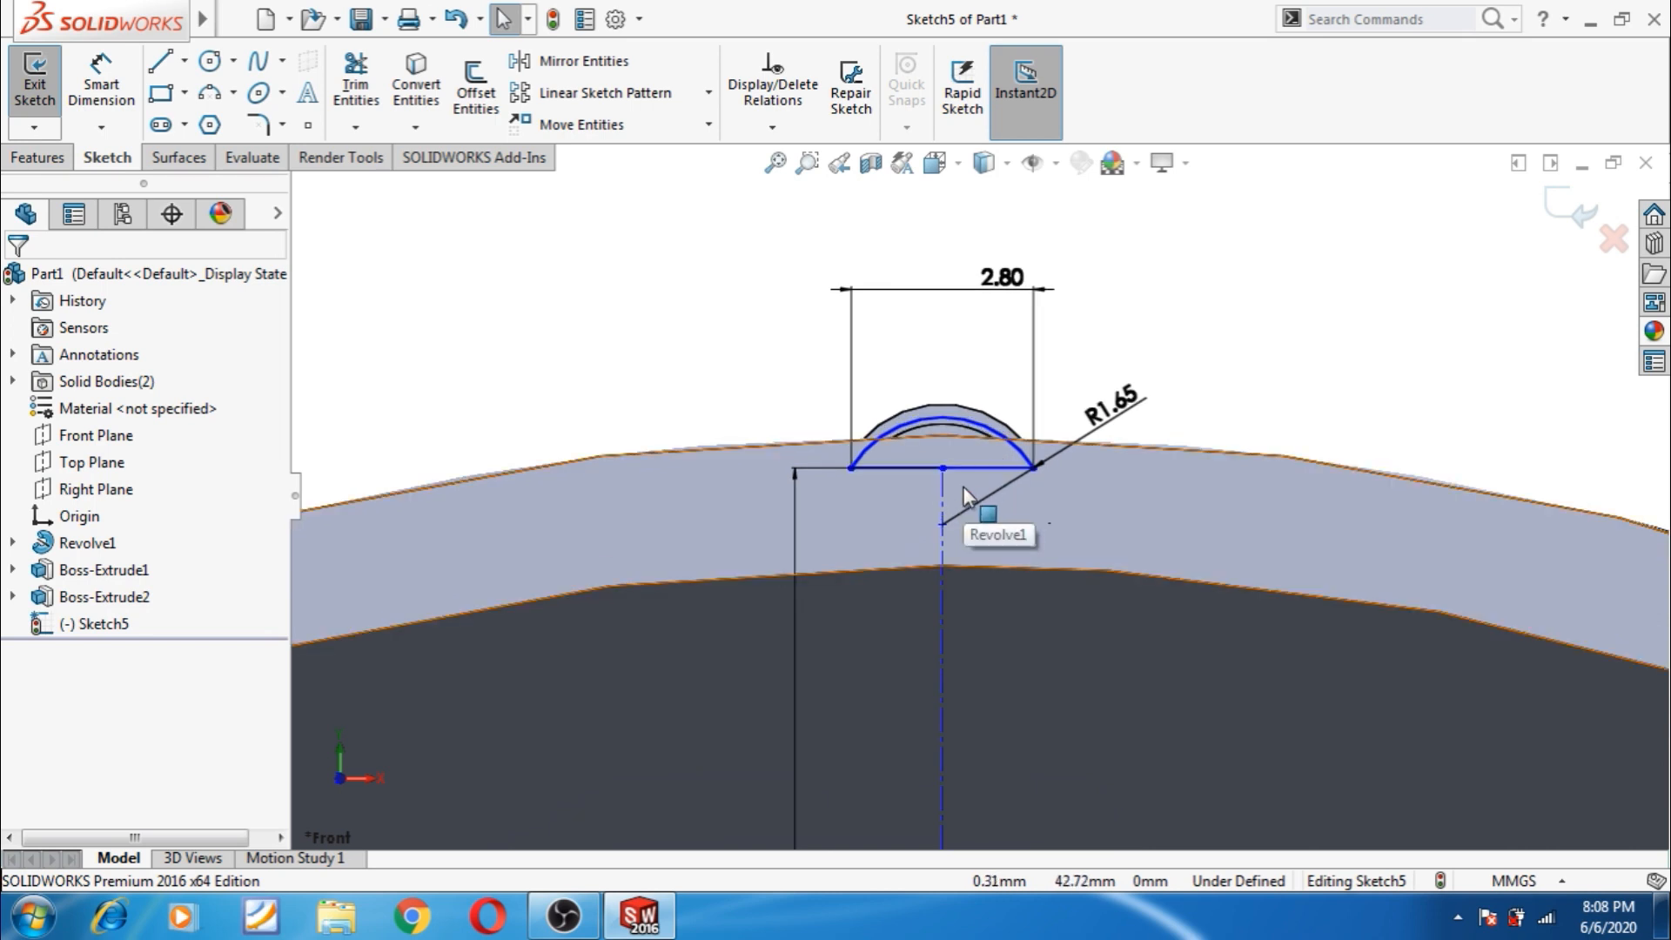
scroll(962, 487, "up", 2)
scroll(962, 478, "up", 4)
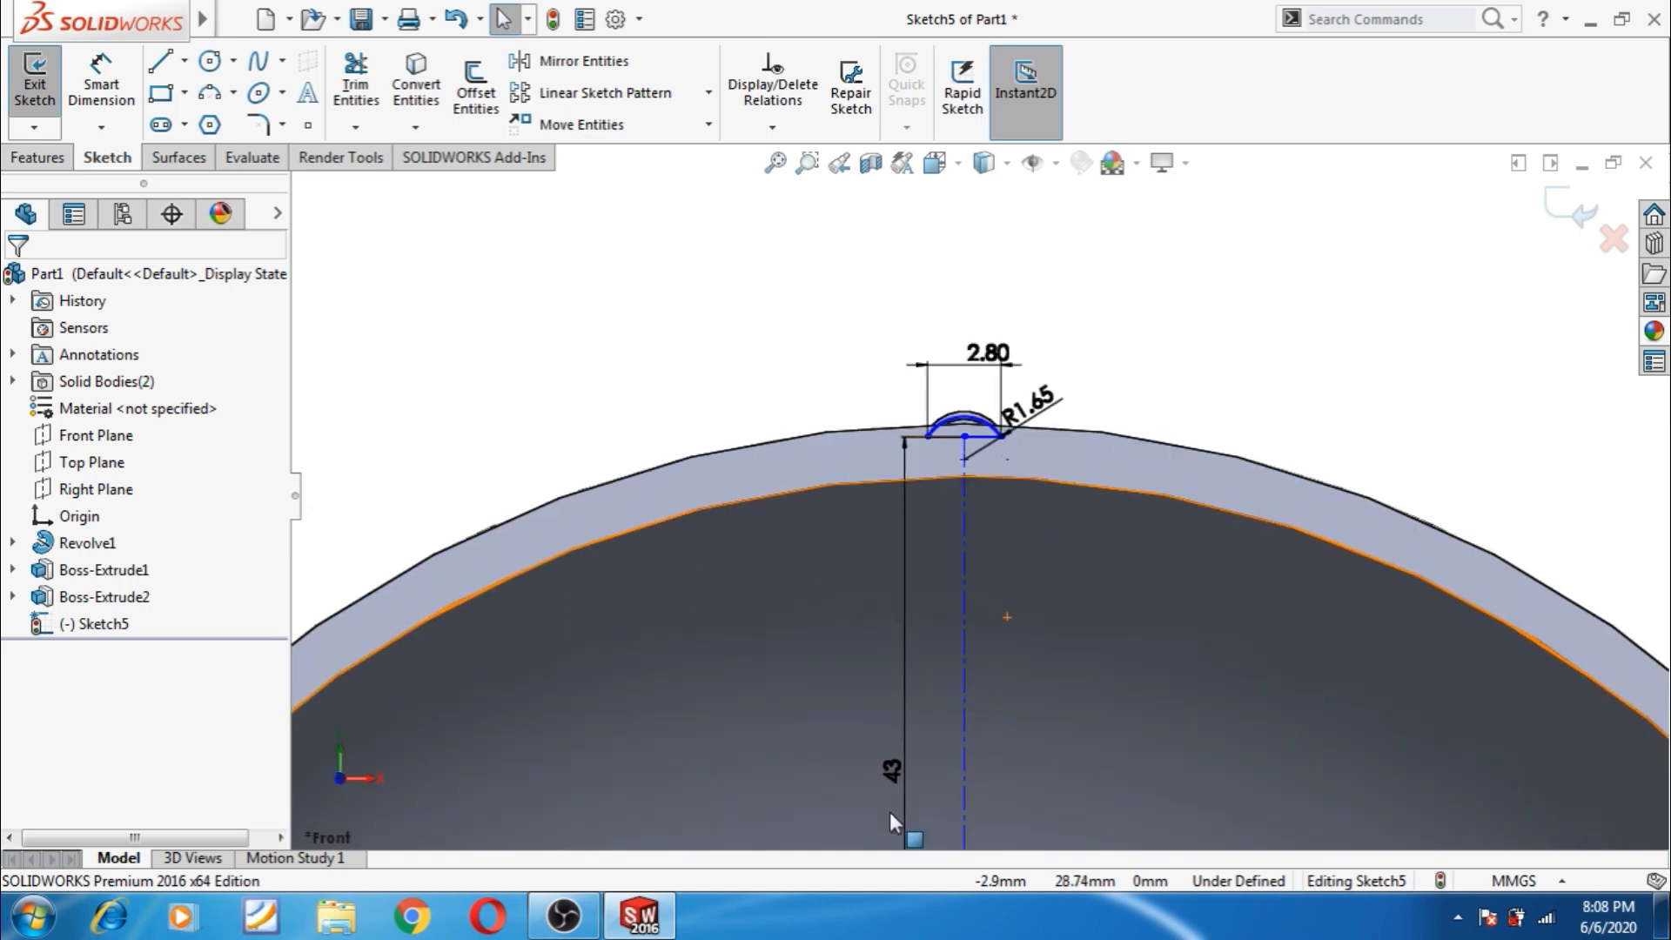
scroll(923, 758, "down", 3)
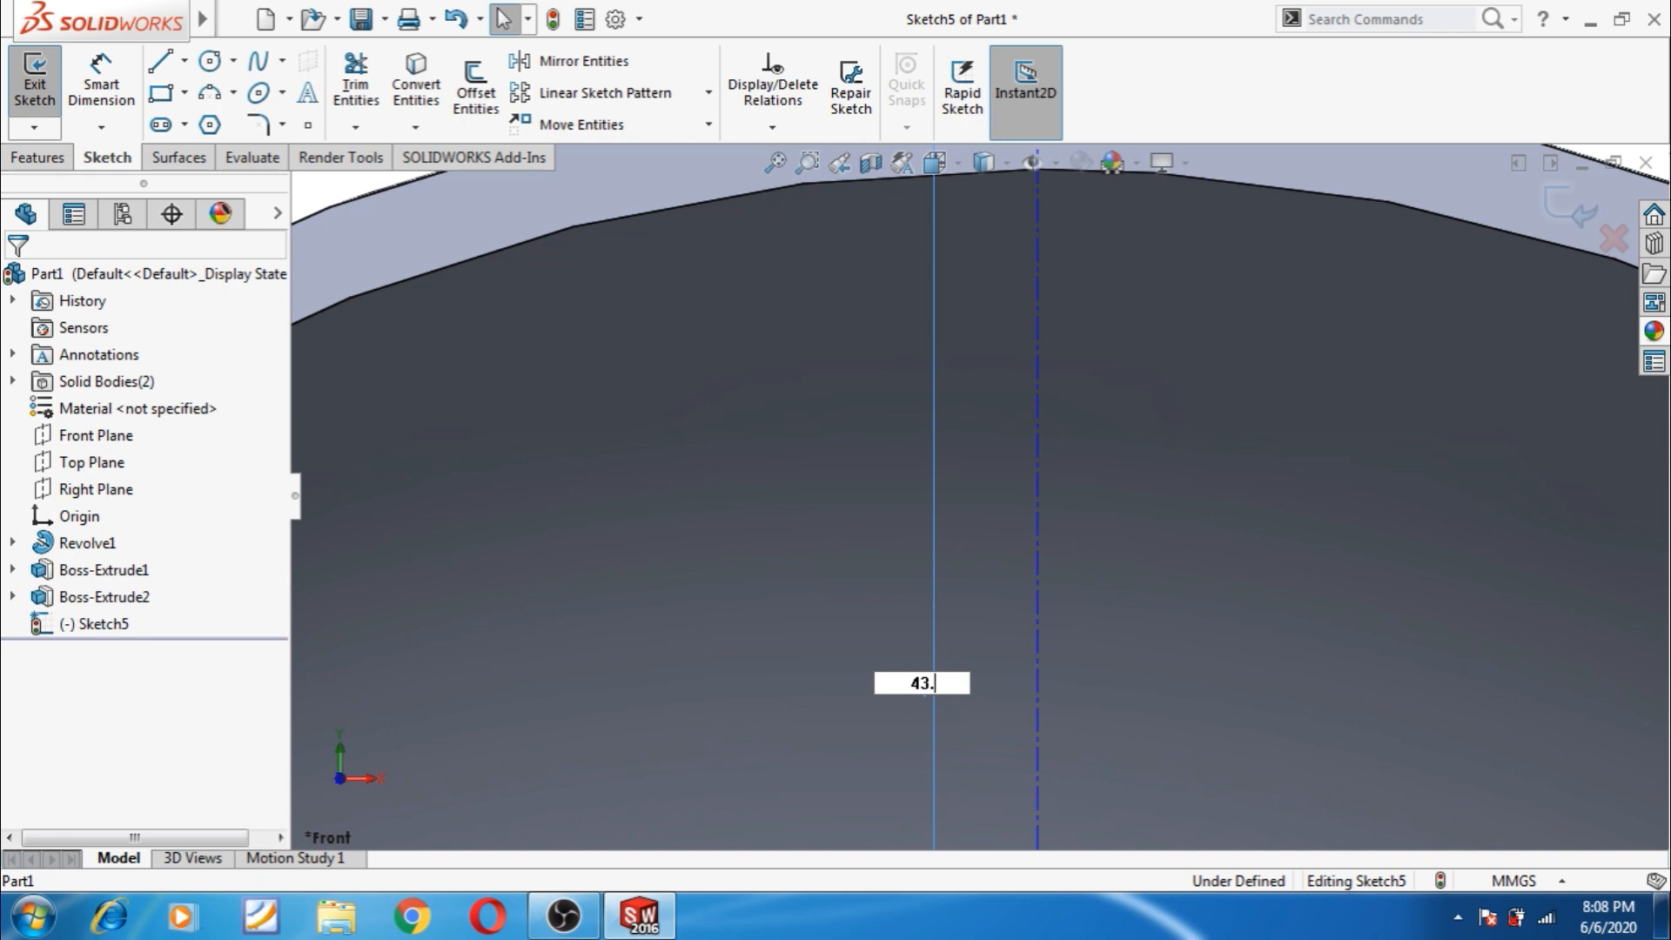
key("Return")
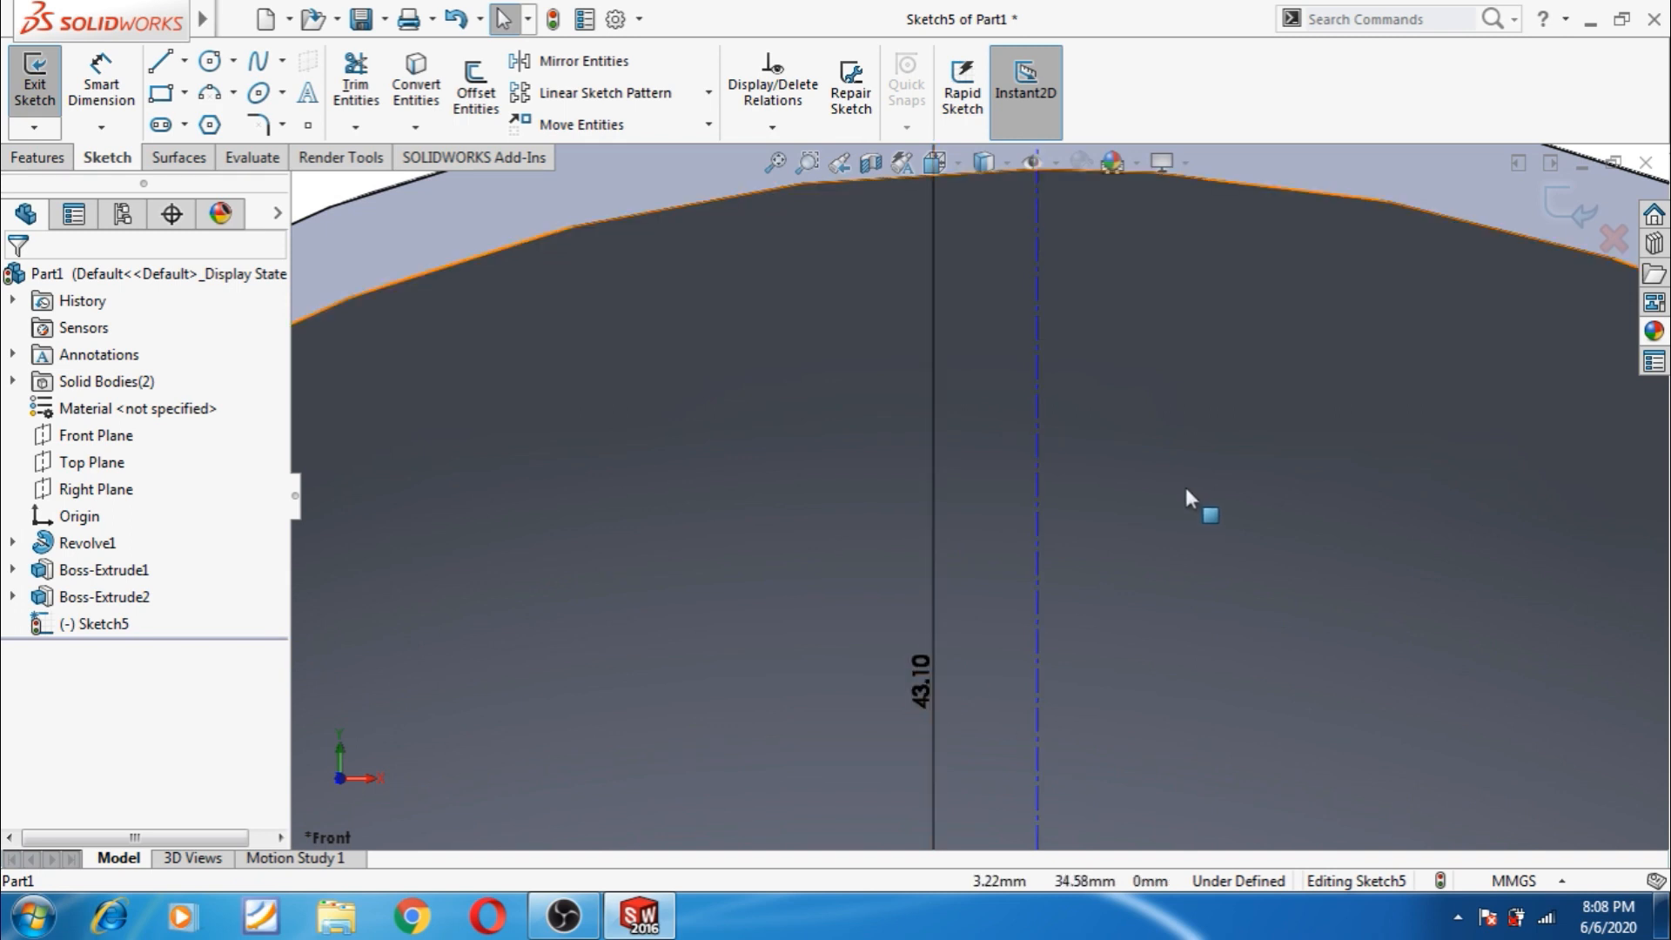
left_click(1147, 398)
scroll(1145, 398, "up", 4)
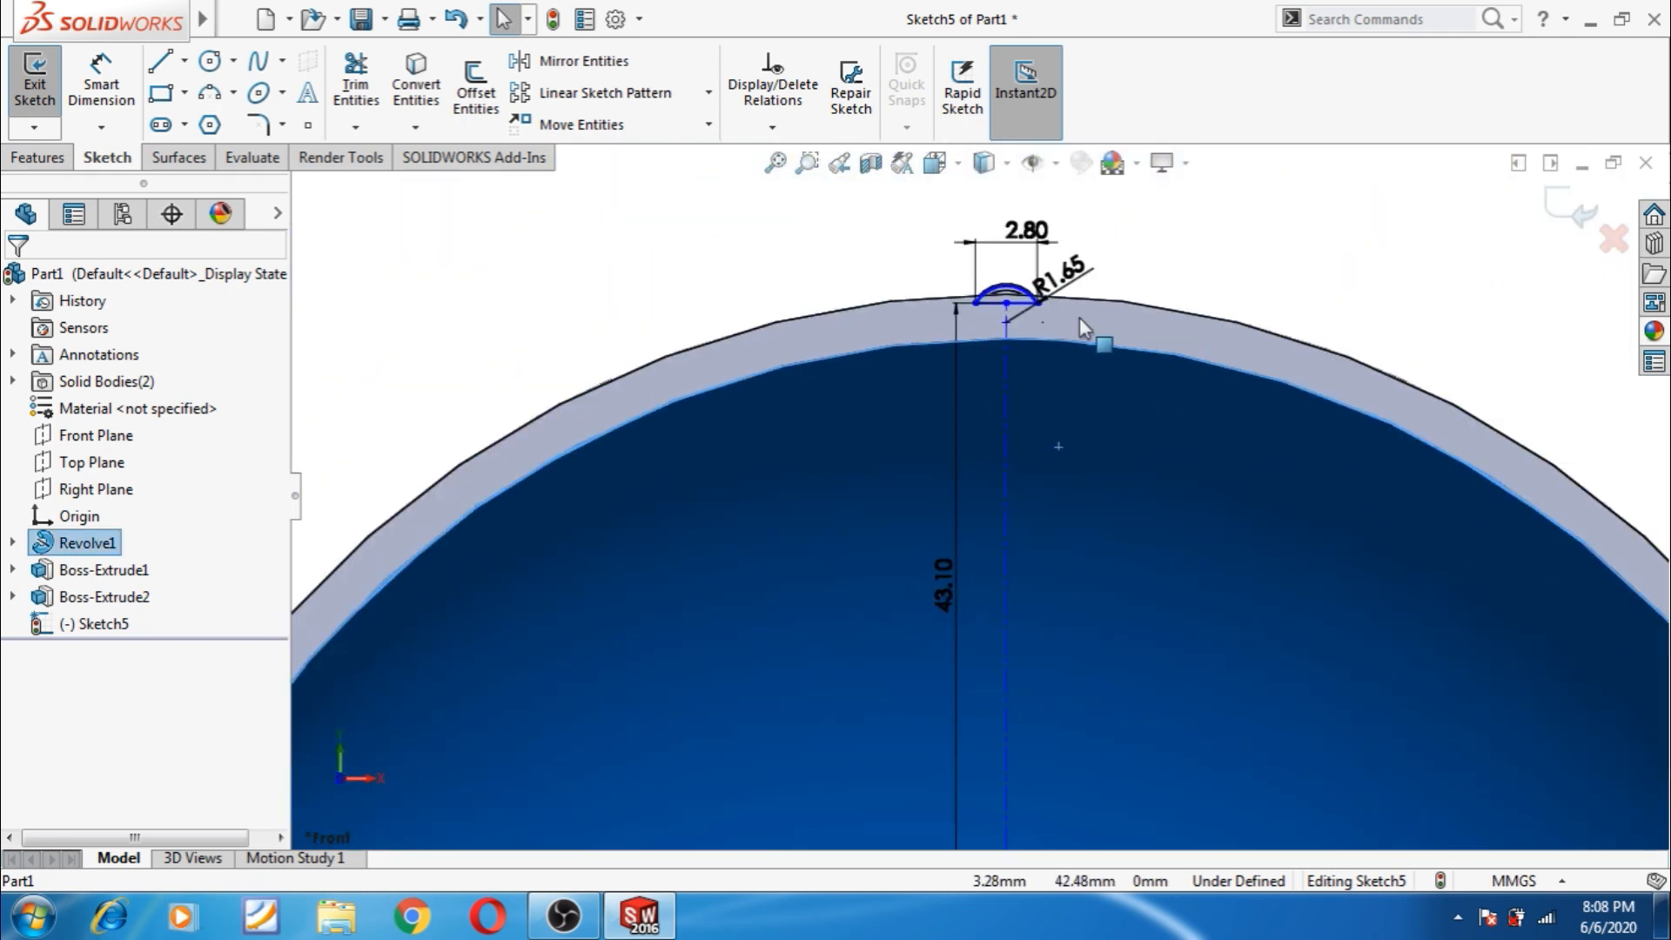
scroll(1100, 329, "down", 6)
left_click(1181, 254)
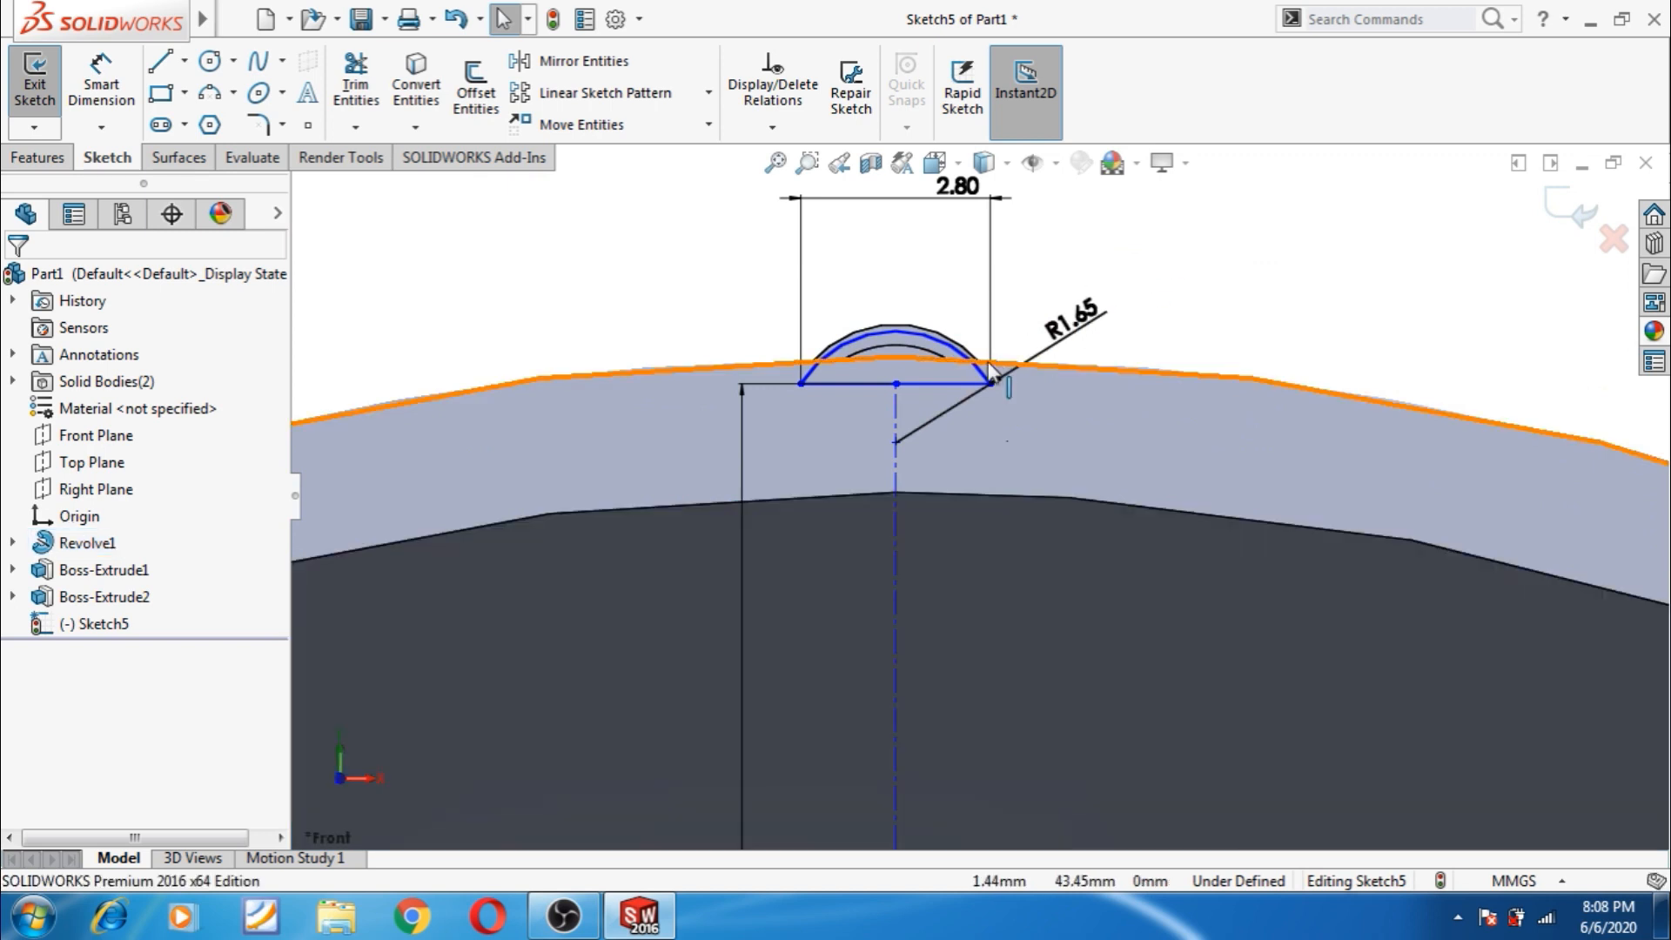
- Set up a boss extrusion of the arc profile starting at a 4 mm offset, reversed toward the two existing bumps
left_click(39, 157)
left_click(43, 83)
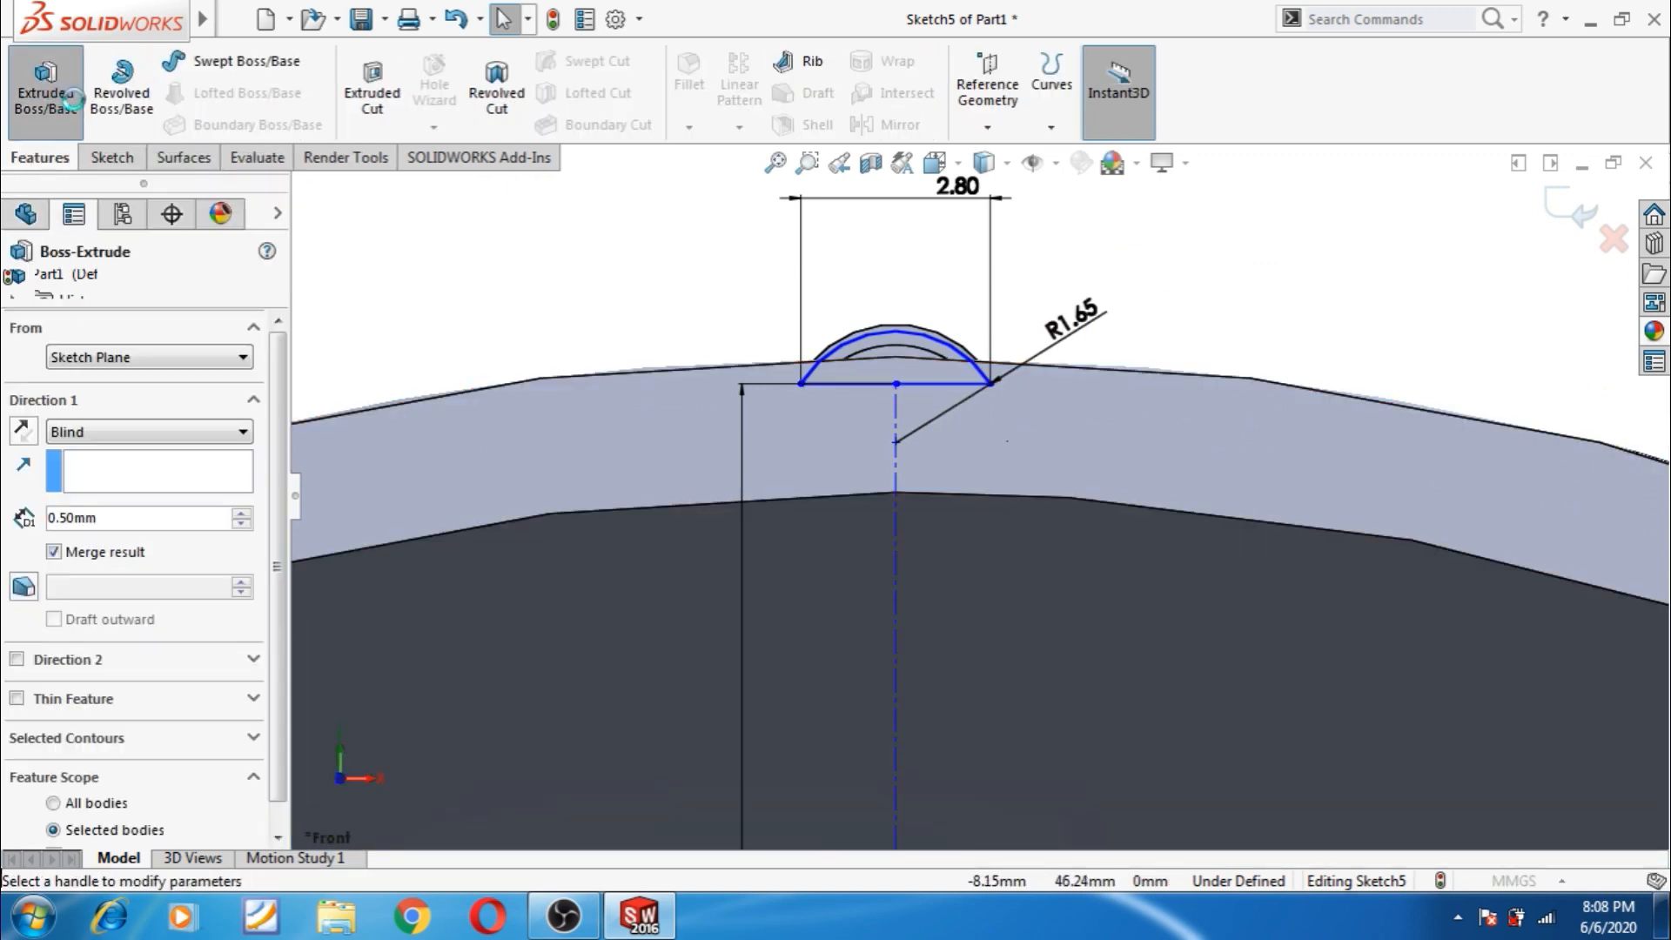
scroll(1146, 391, "up", 4)
middle_click_drag(1276, 392, 1106, 496)
left_click(122, 360)
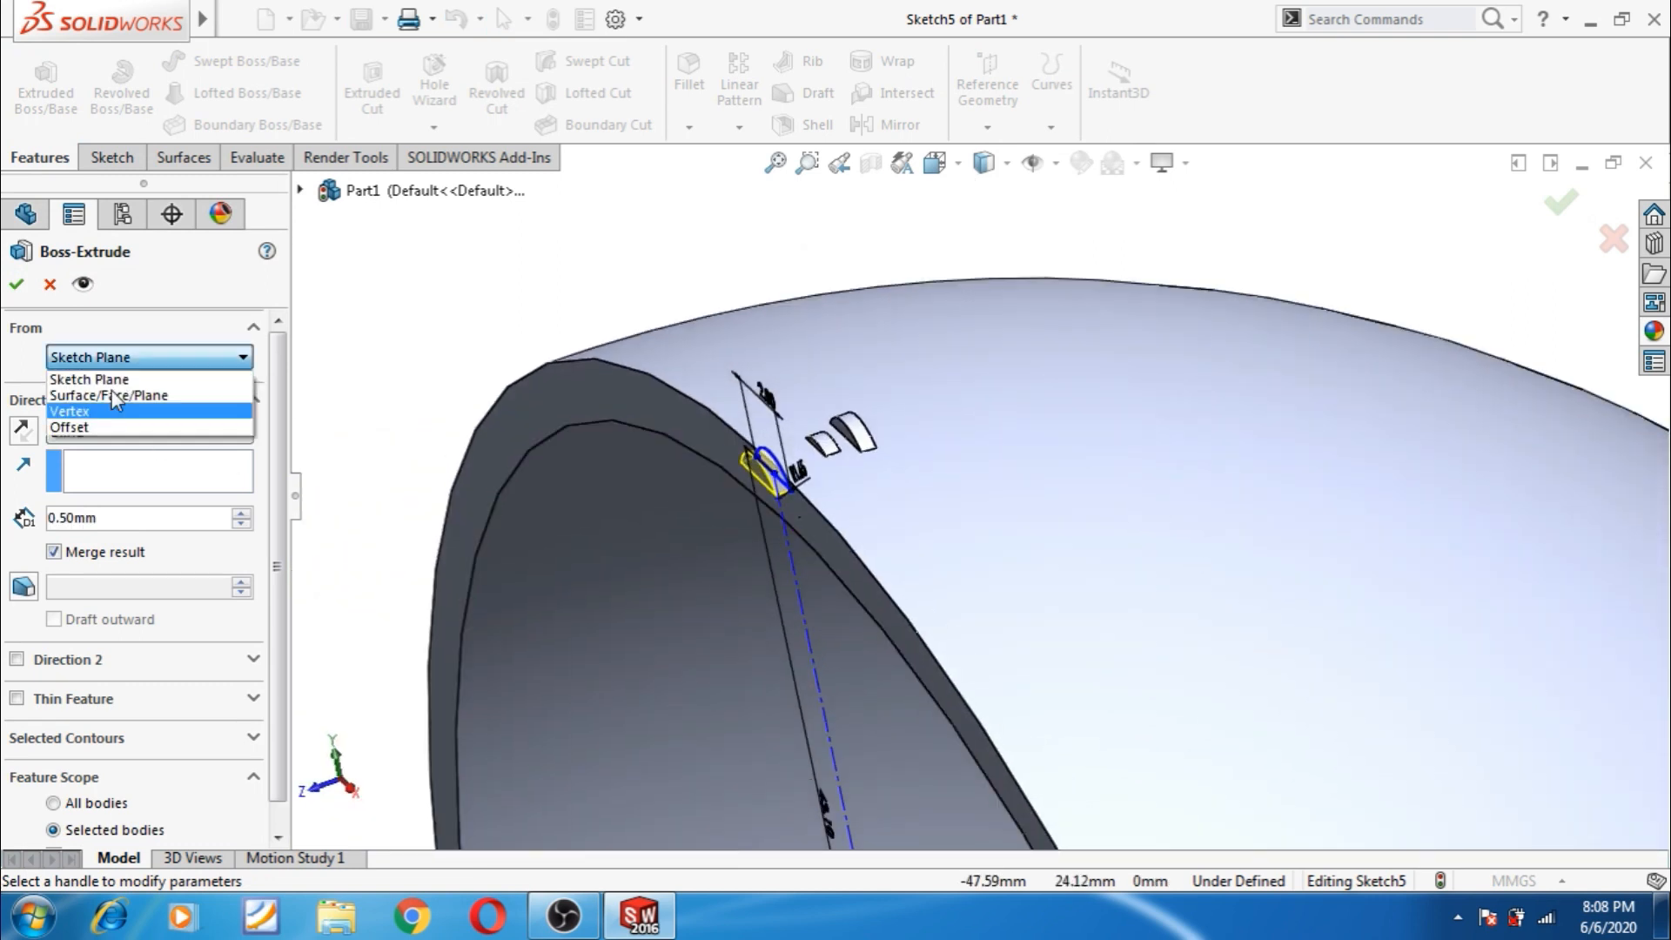
left_click(96, 425)
double_click(122, 394)
type("4")
key("Return")
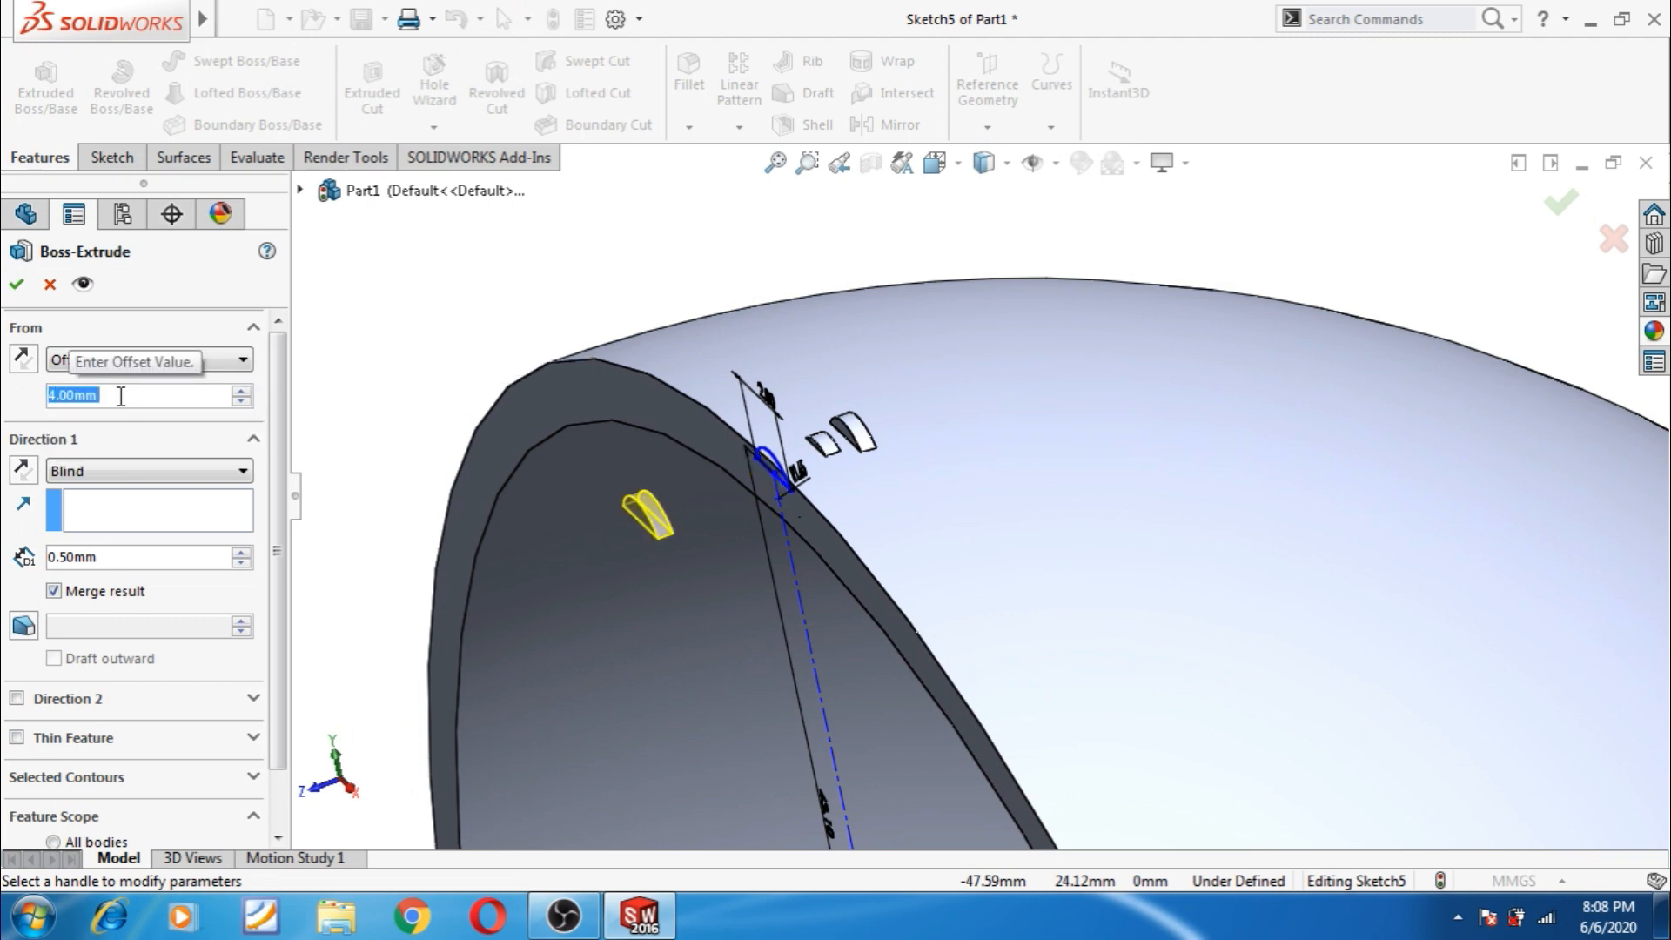
left_click(26, 367)
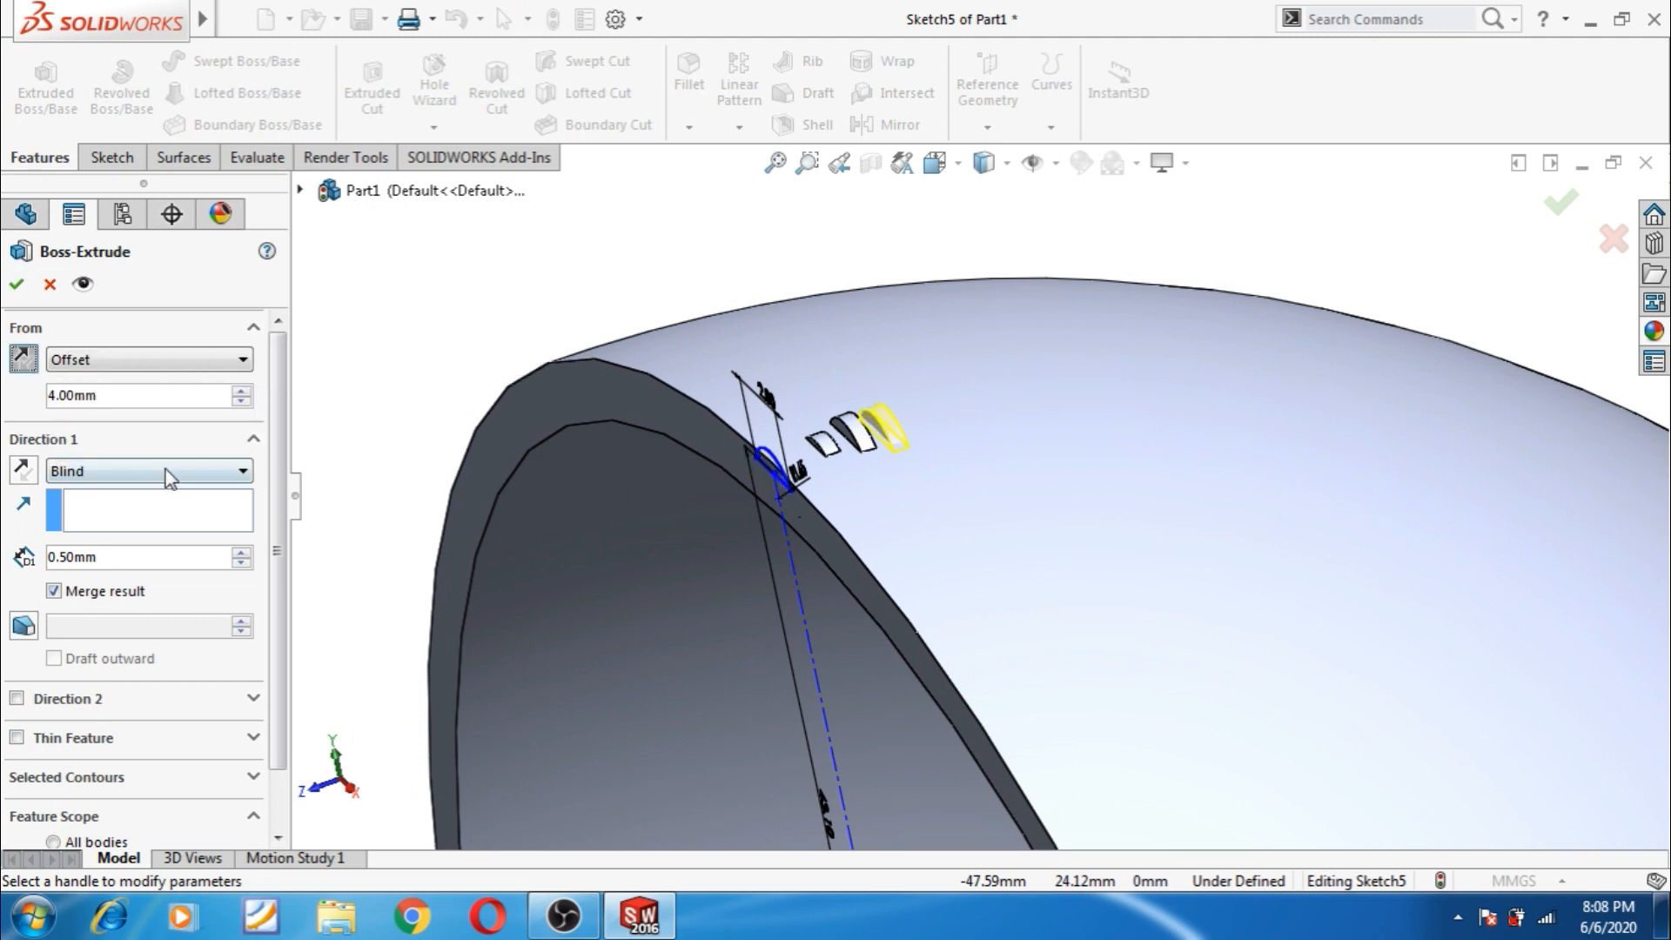
- Turn off merging with the shell and complete the 0.5 mm blind extrusion as a separate body
mouse_move(426, 396)
middle_mouse_down()
mouse_move(417, 419)
mouse_move(443, 451)
middle_mouse_up()
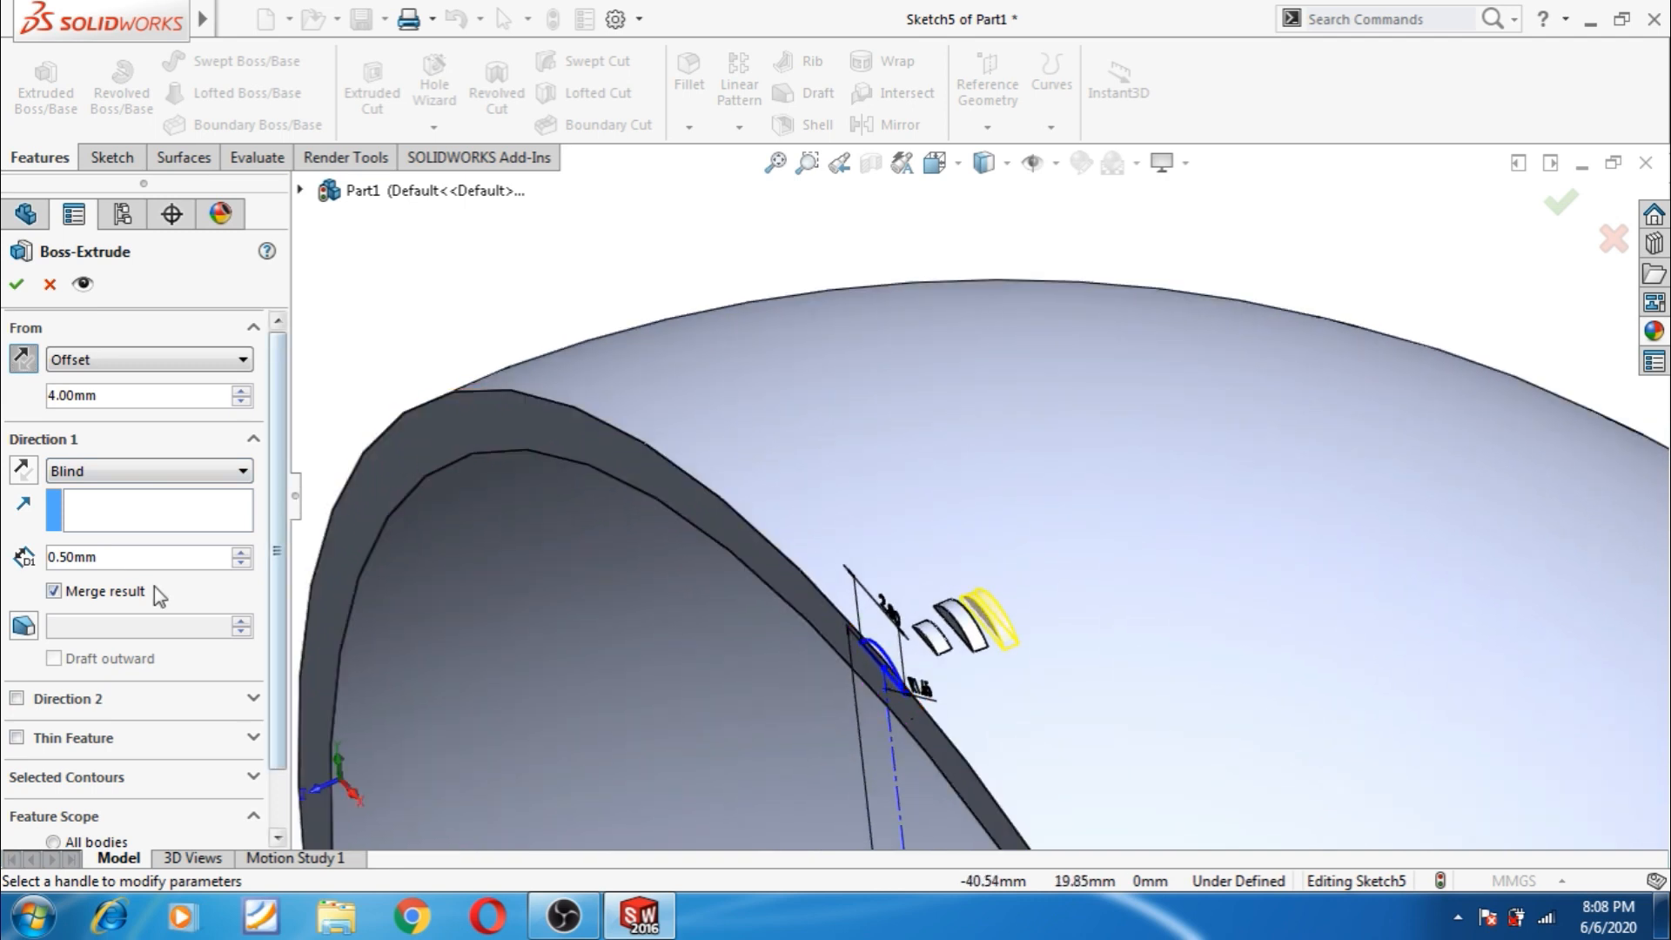
left_click(54, 592)
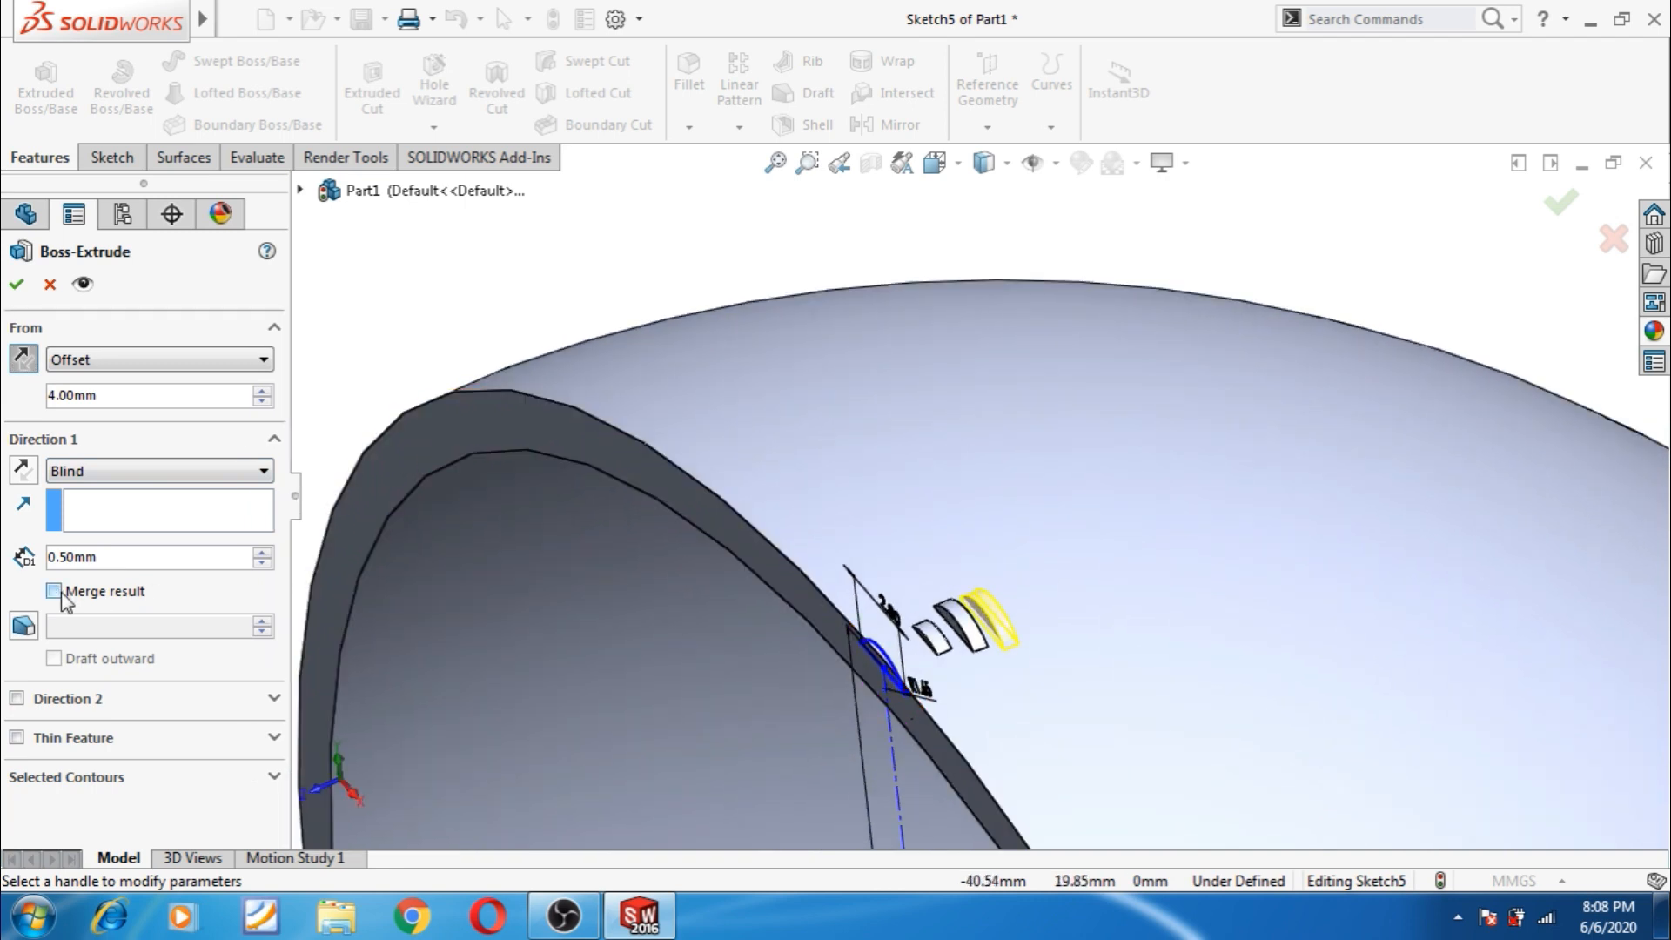
left_click(18, 288)
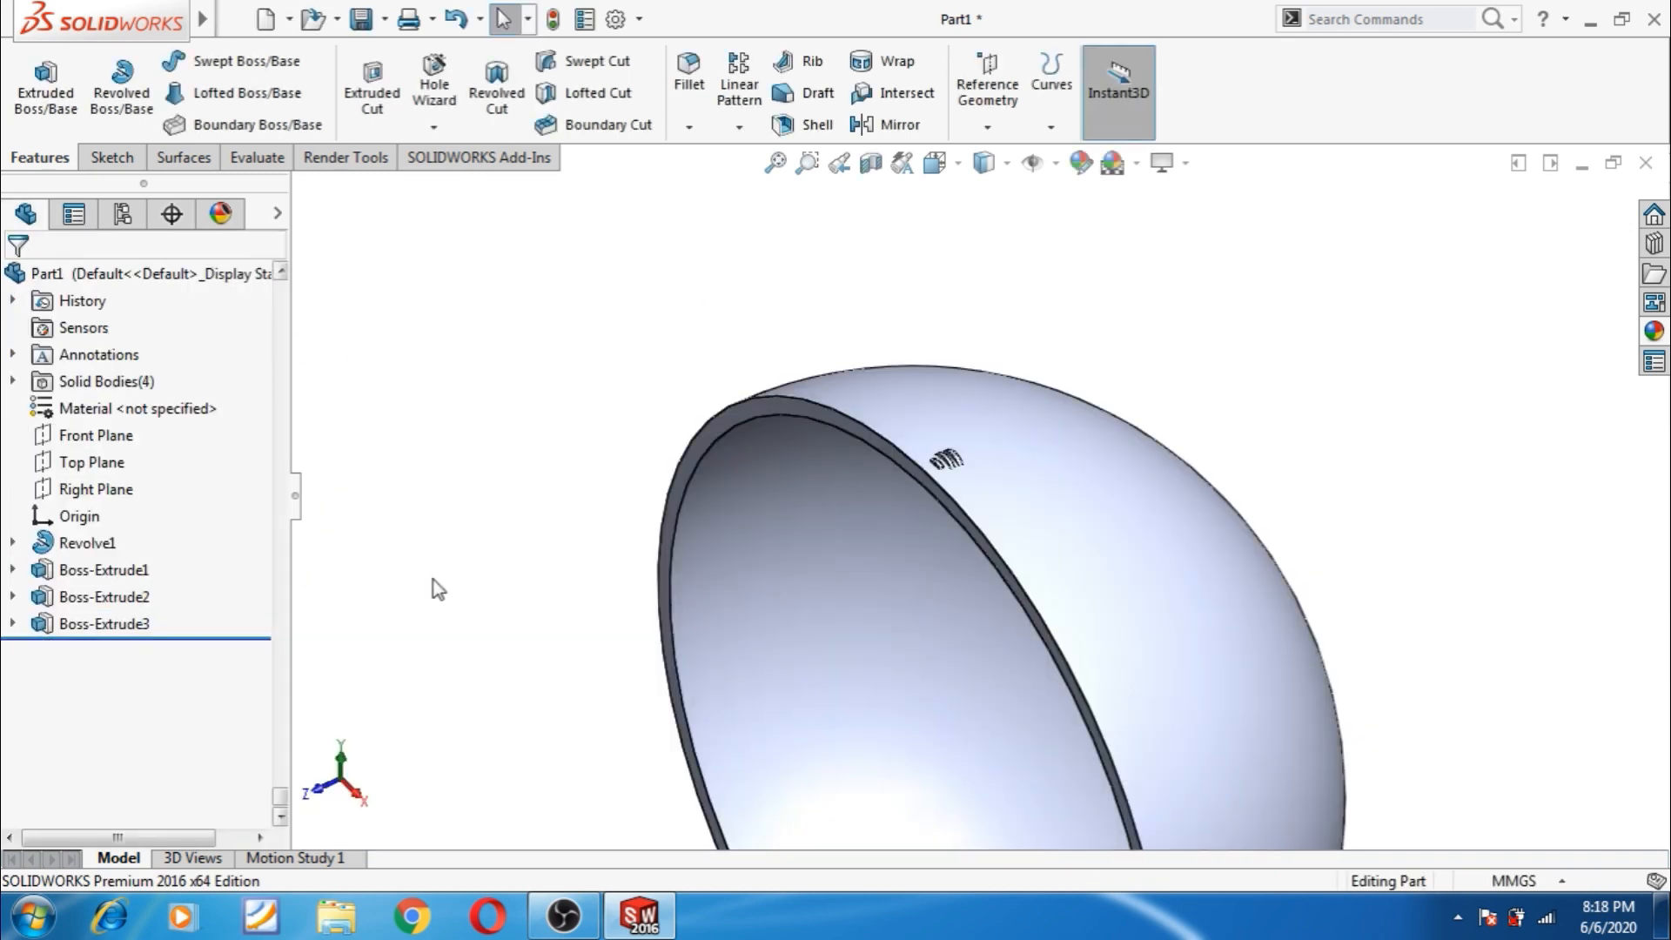
- Fillet both arc edges of the middle bump with a 0.2 mm radius
middle_click_drag(438, 589, 551, 589)
scroll(1062, 511, "down", 5)
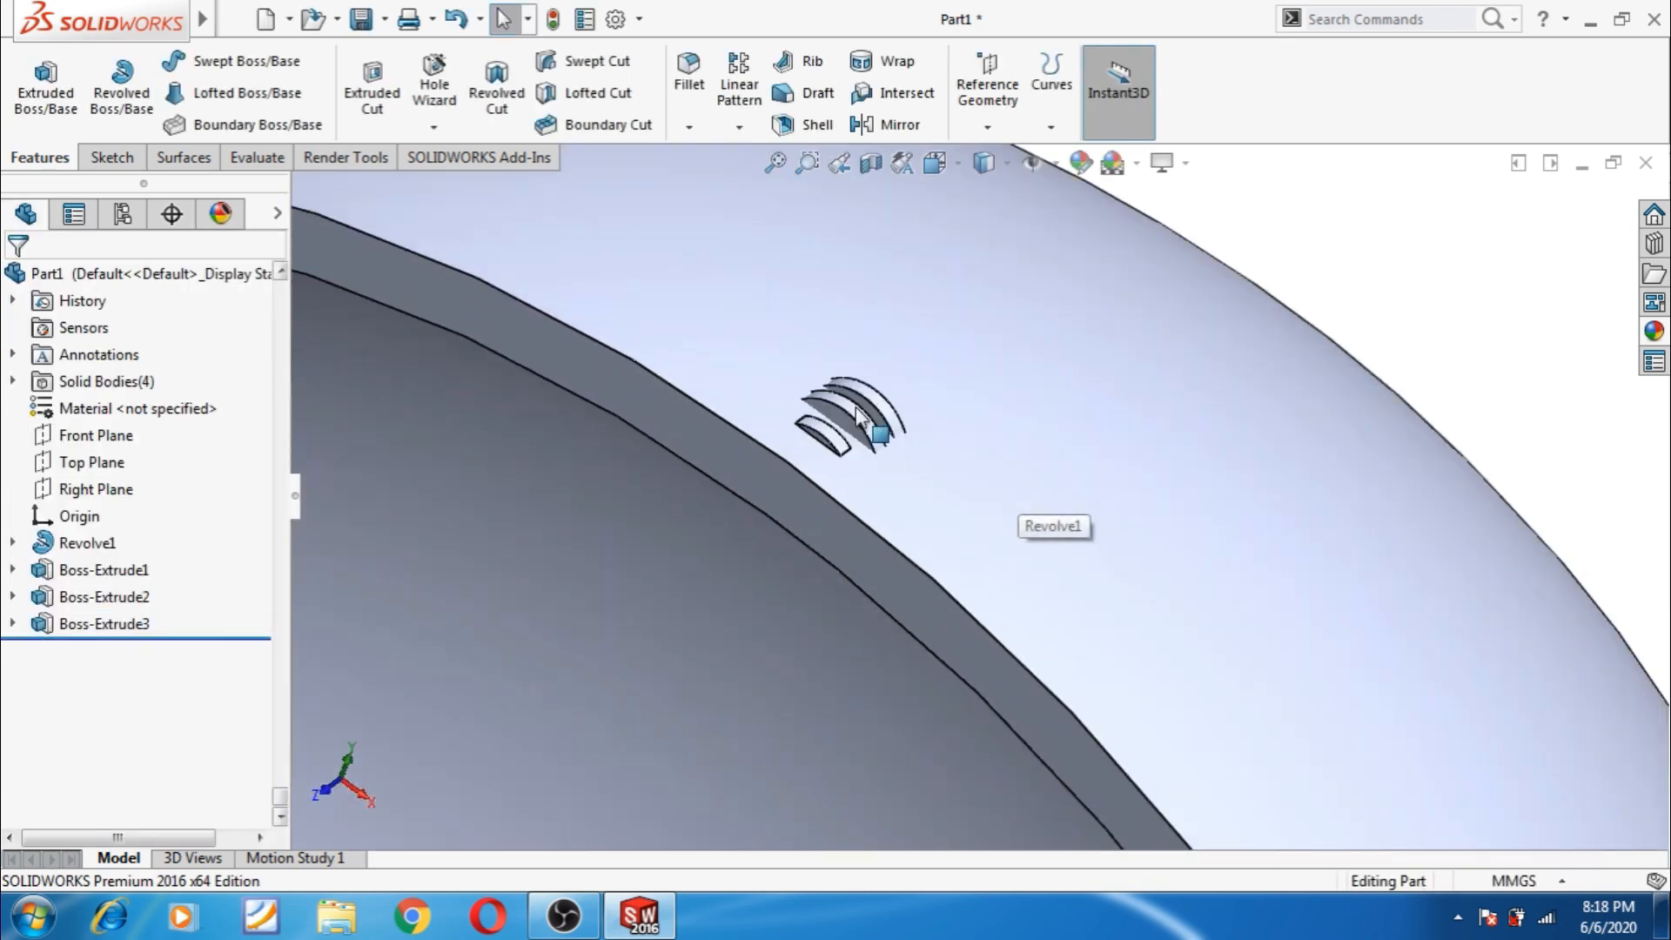
scroll(860, 437, "down", 3)
left_click(688, 74)
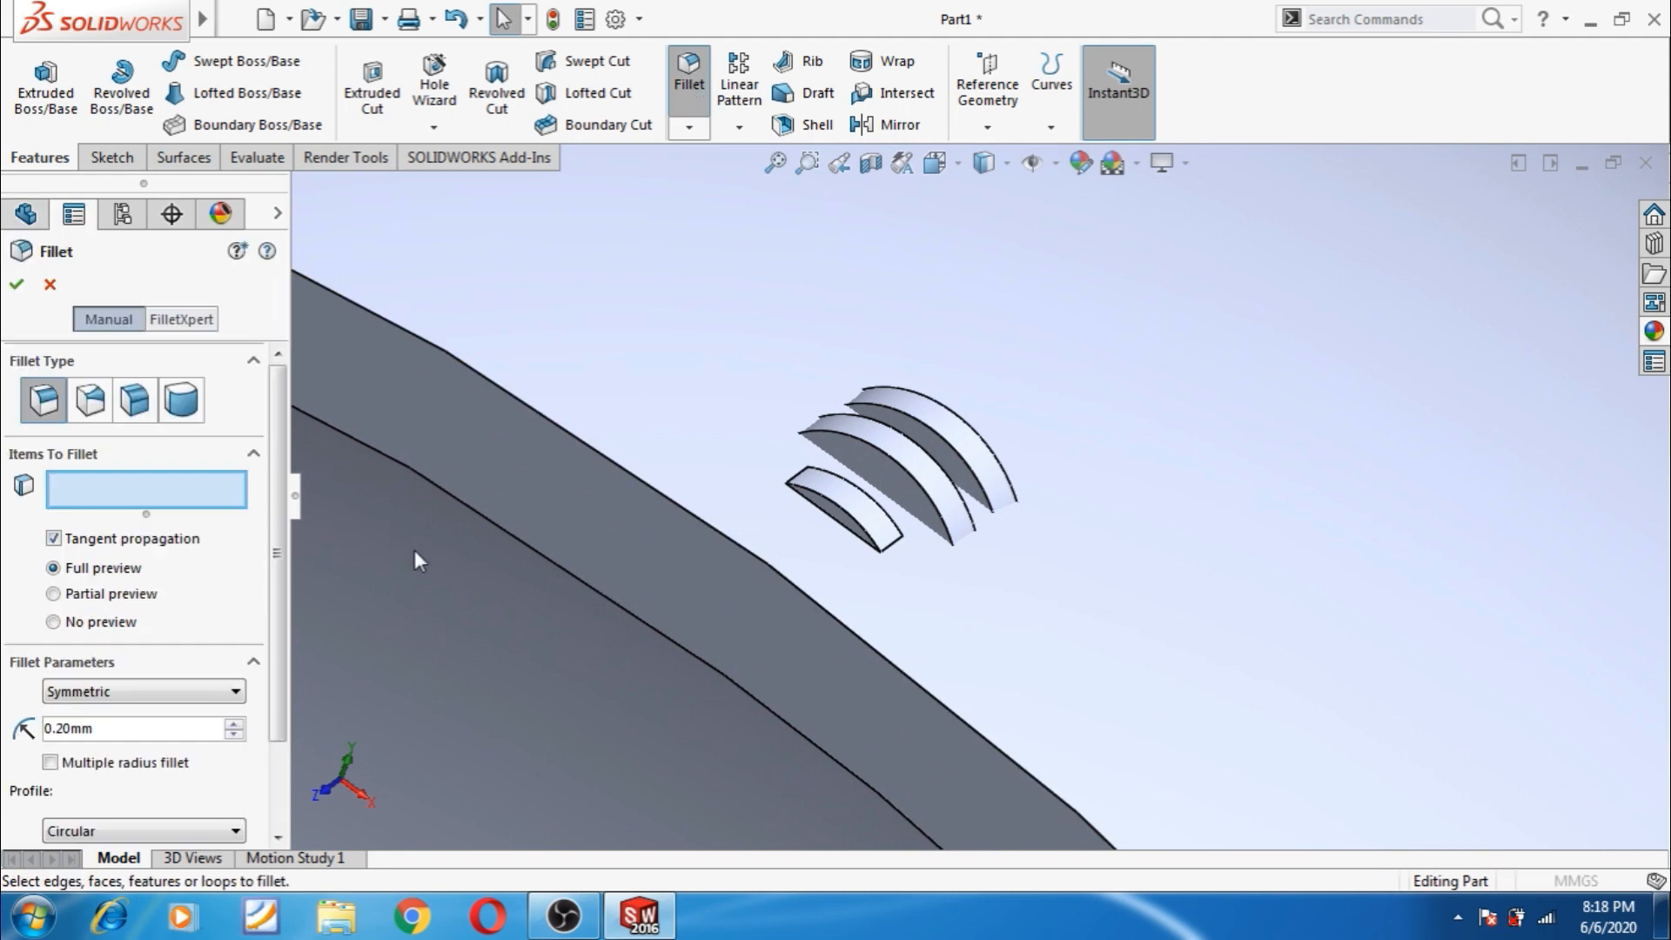
left_click(936, 512)
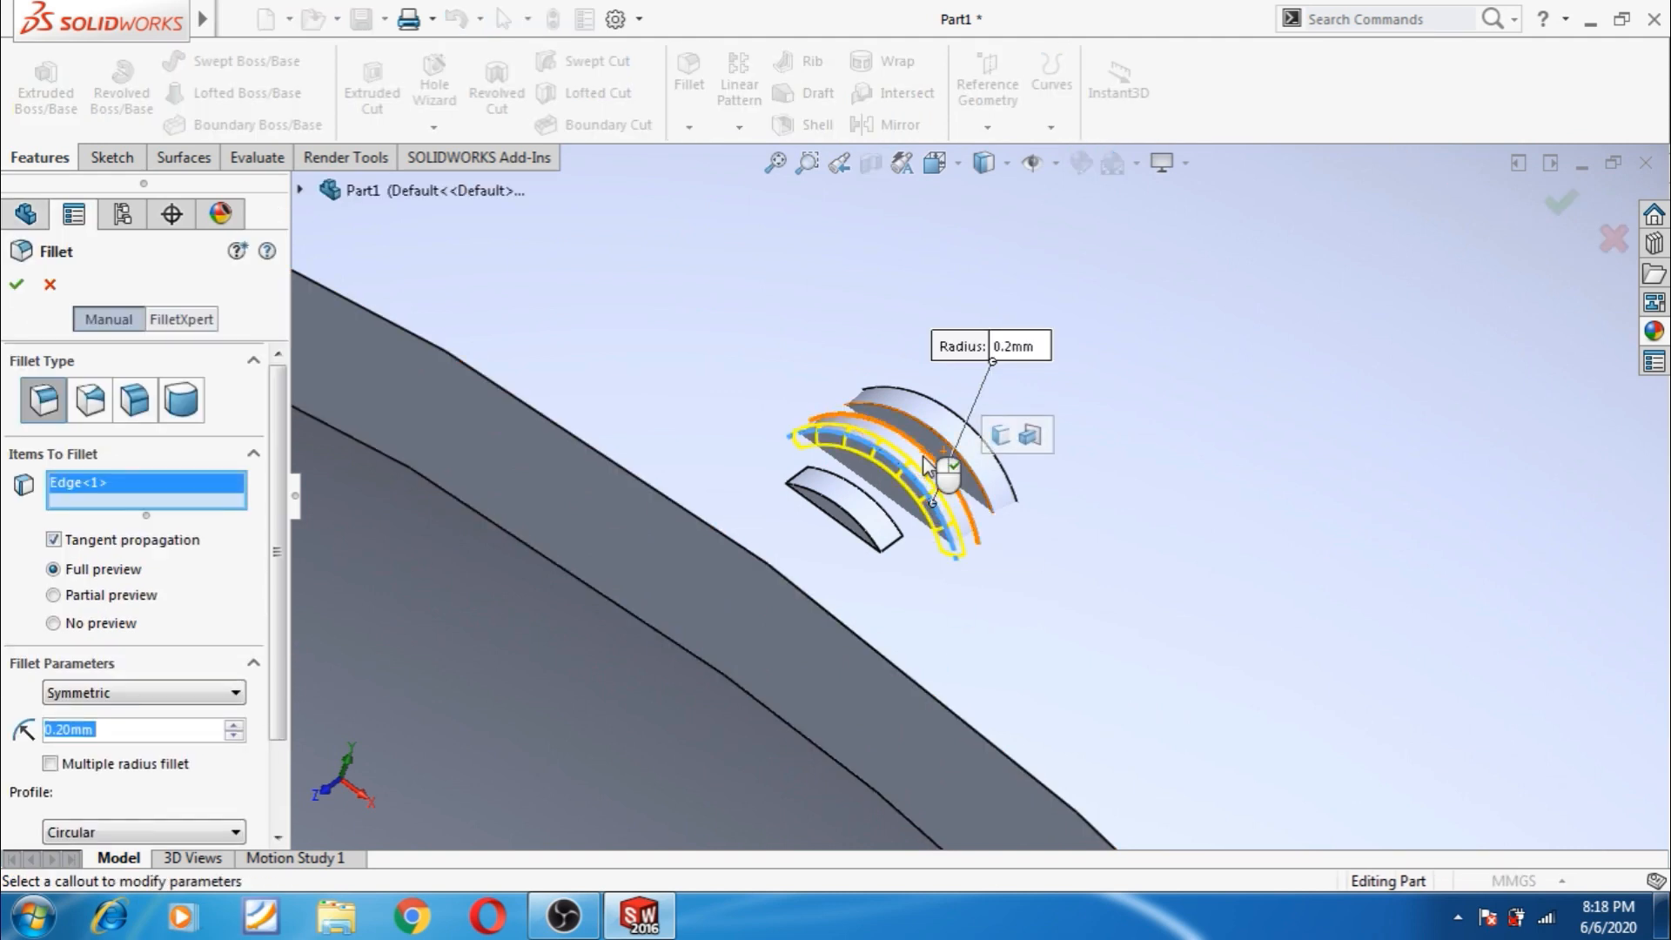
left_click(929, 465)
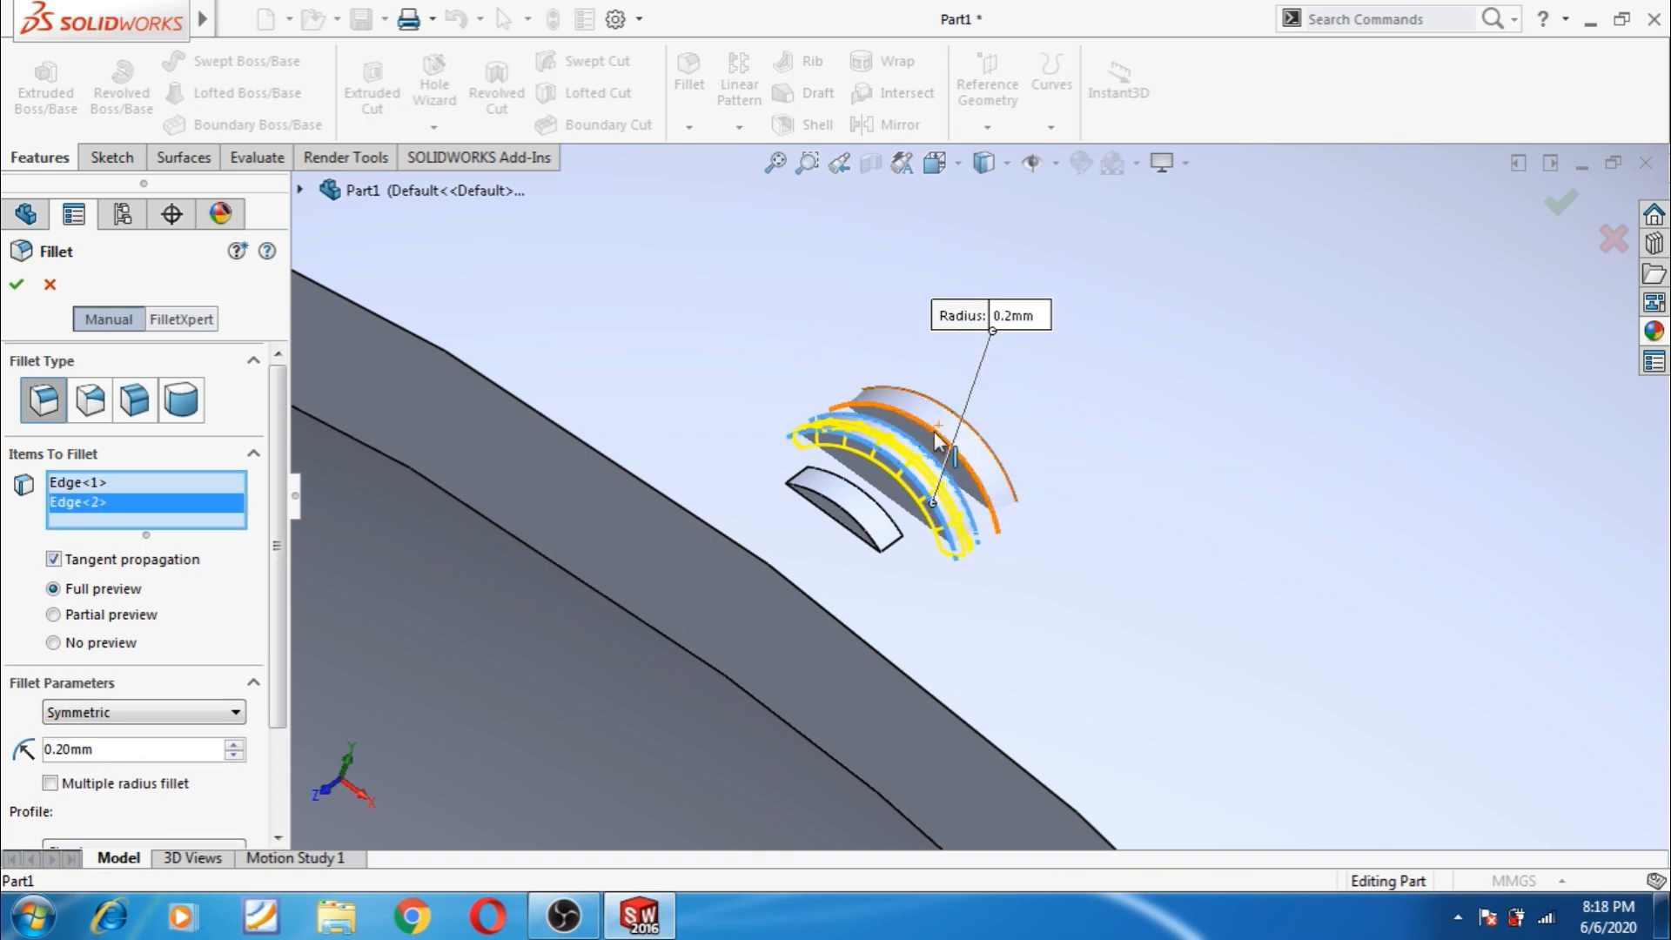
left_click(17, 284)
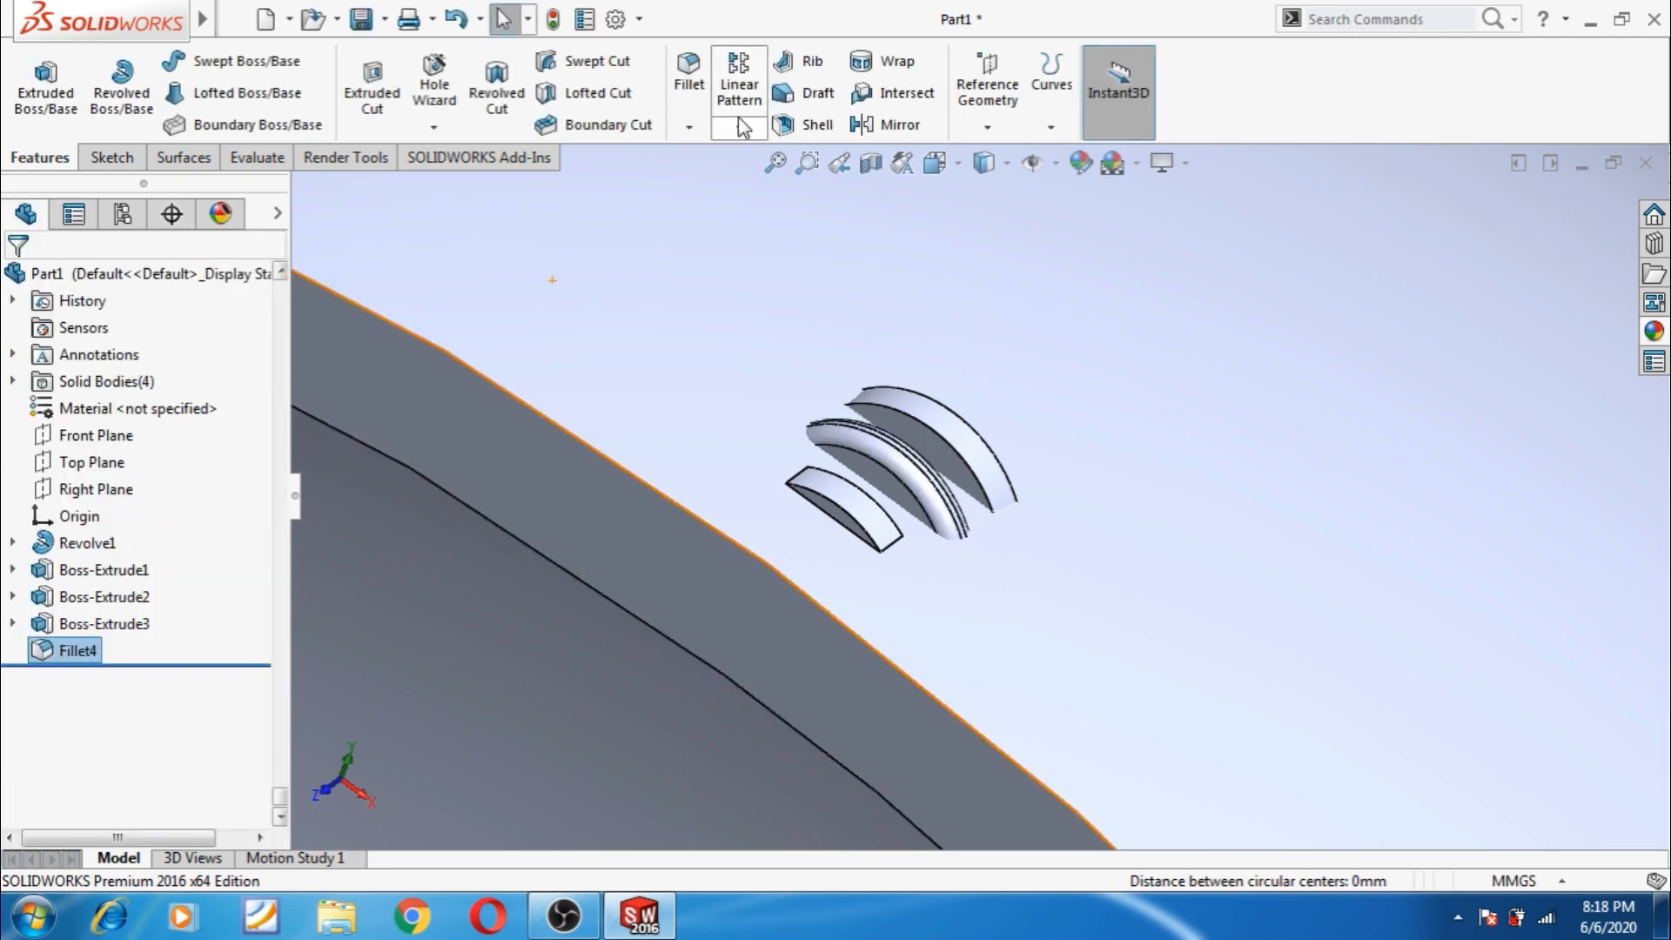
- Fillet both arc edges of the bump farthest from the rim with a 0.2 mm radius
left_click(690, 74)
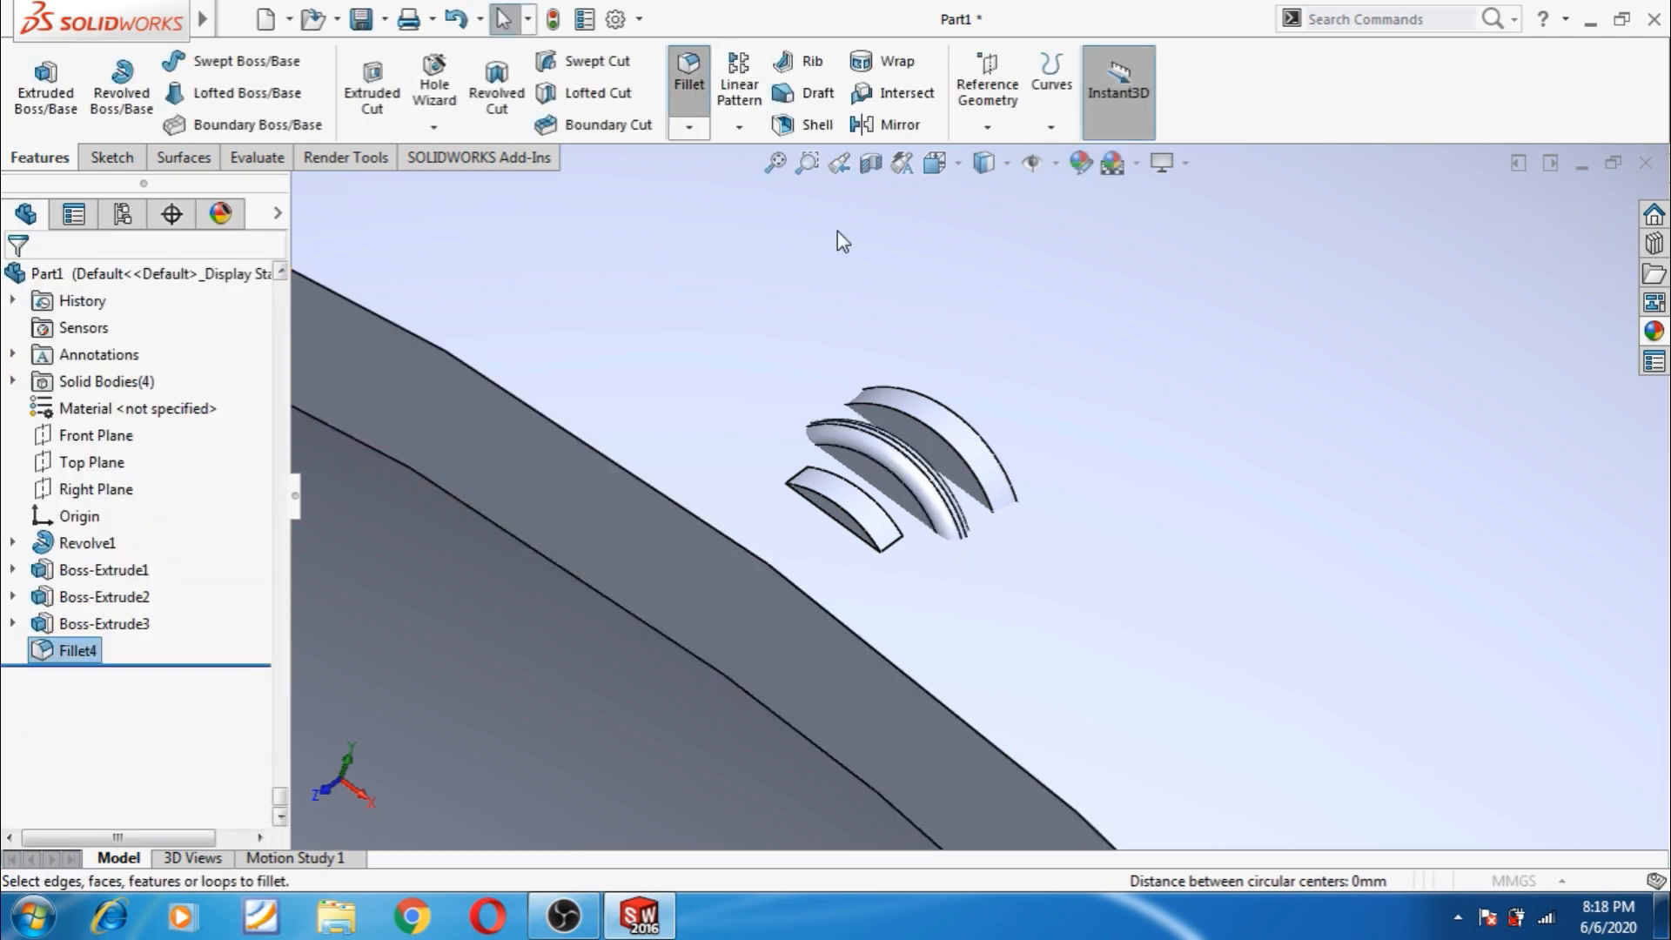
left_click(926, 423)
left_click(942, 406)
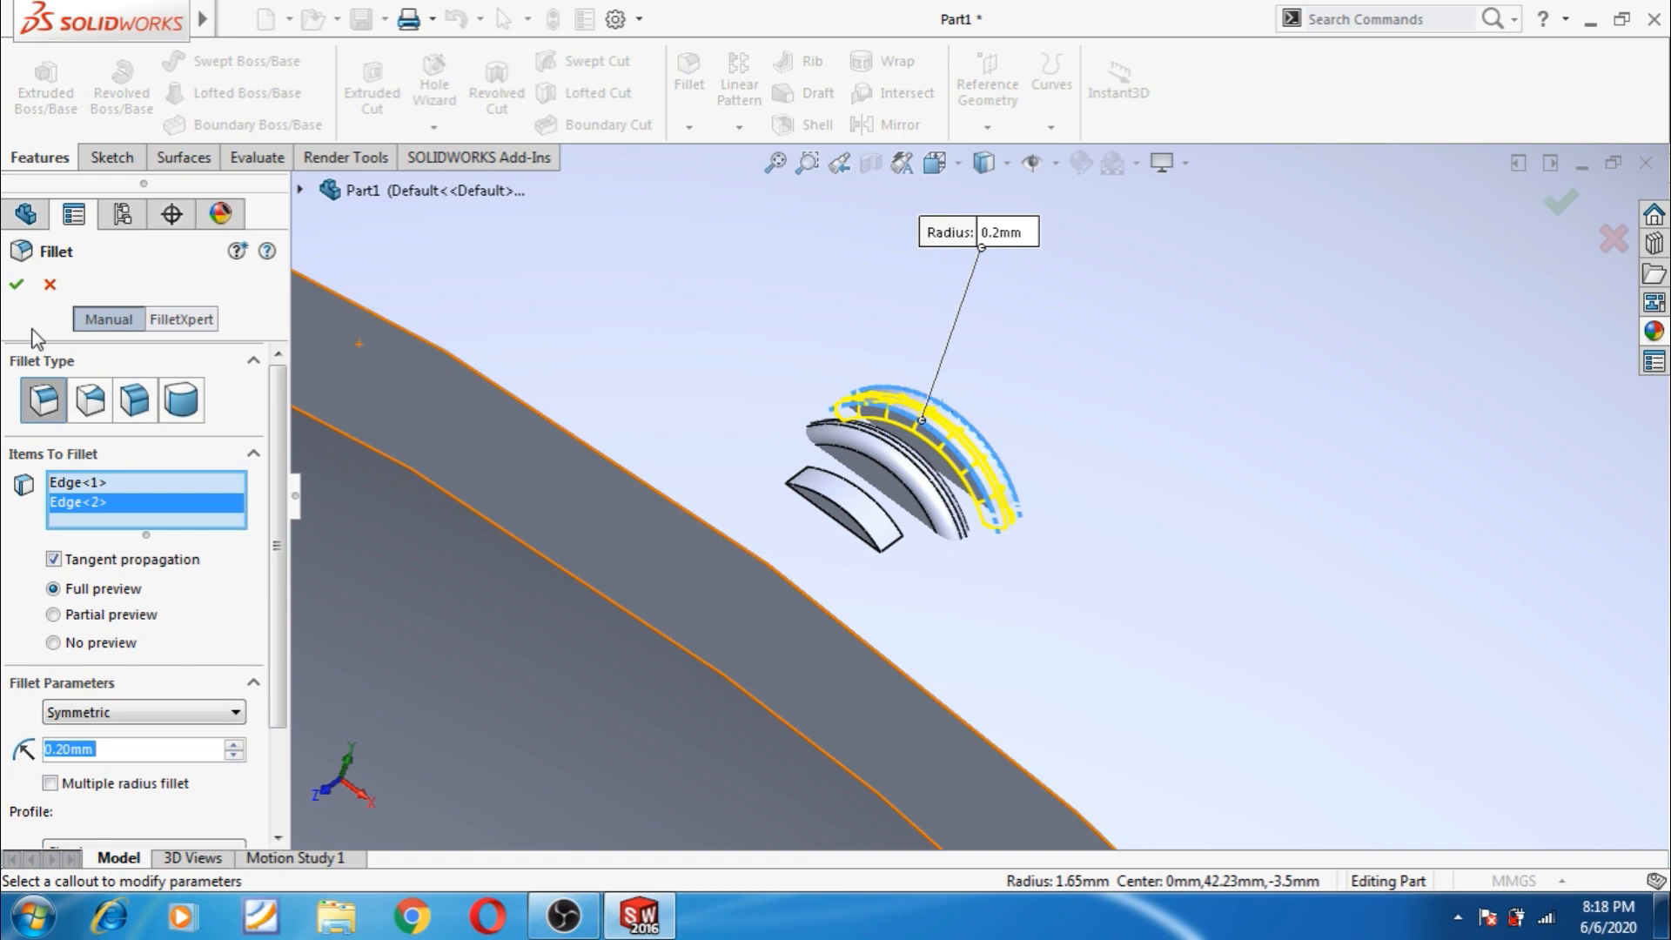
left_click(16, 286)
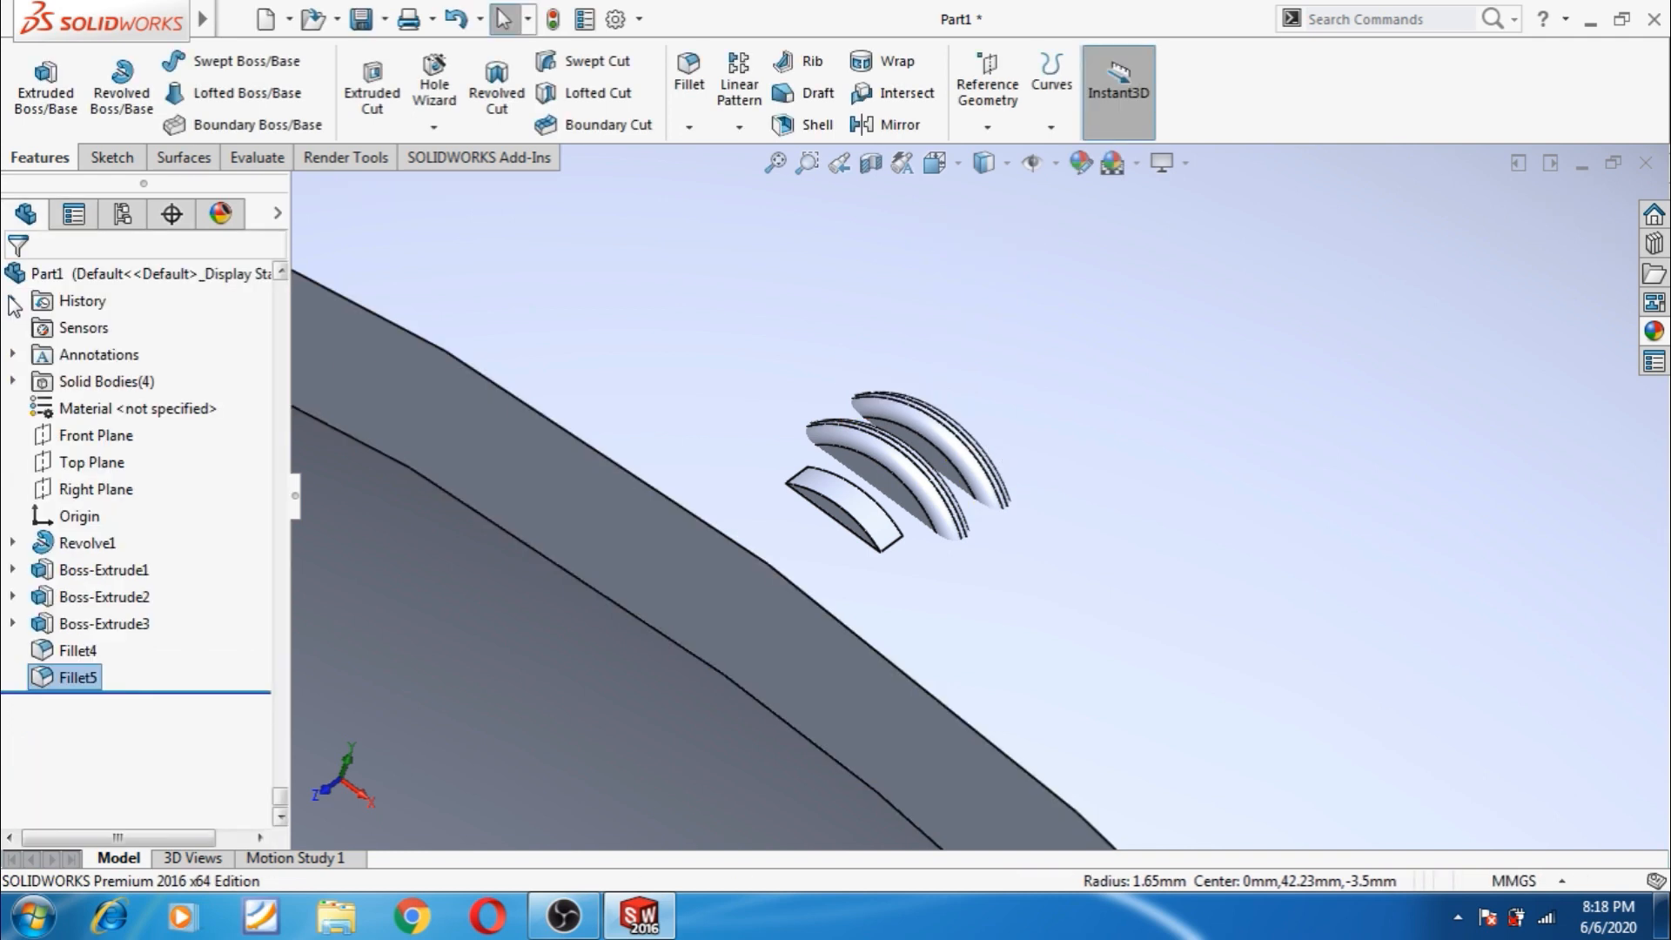
- Fillet both arc edges of the bump nearest the rim with a 0.1 mm radius
key("Return")
type("0.1")
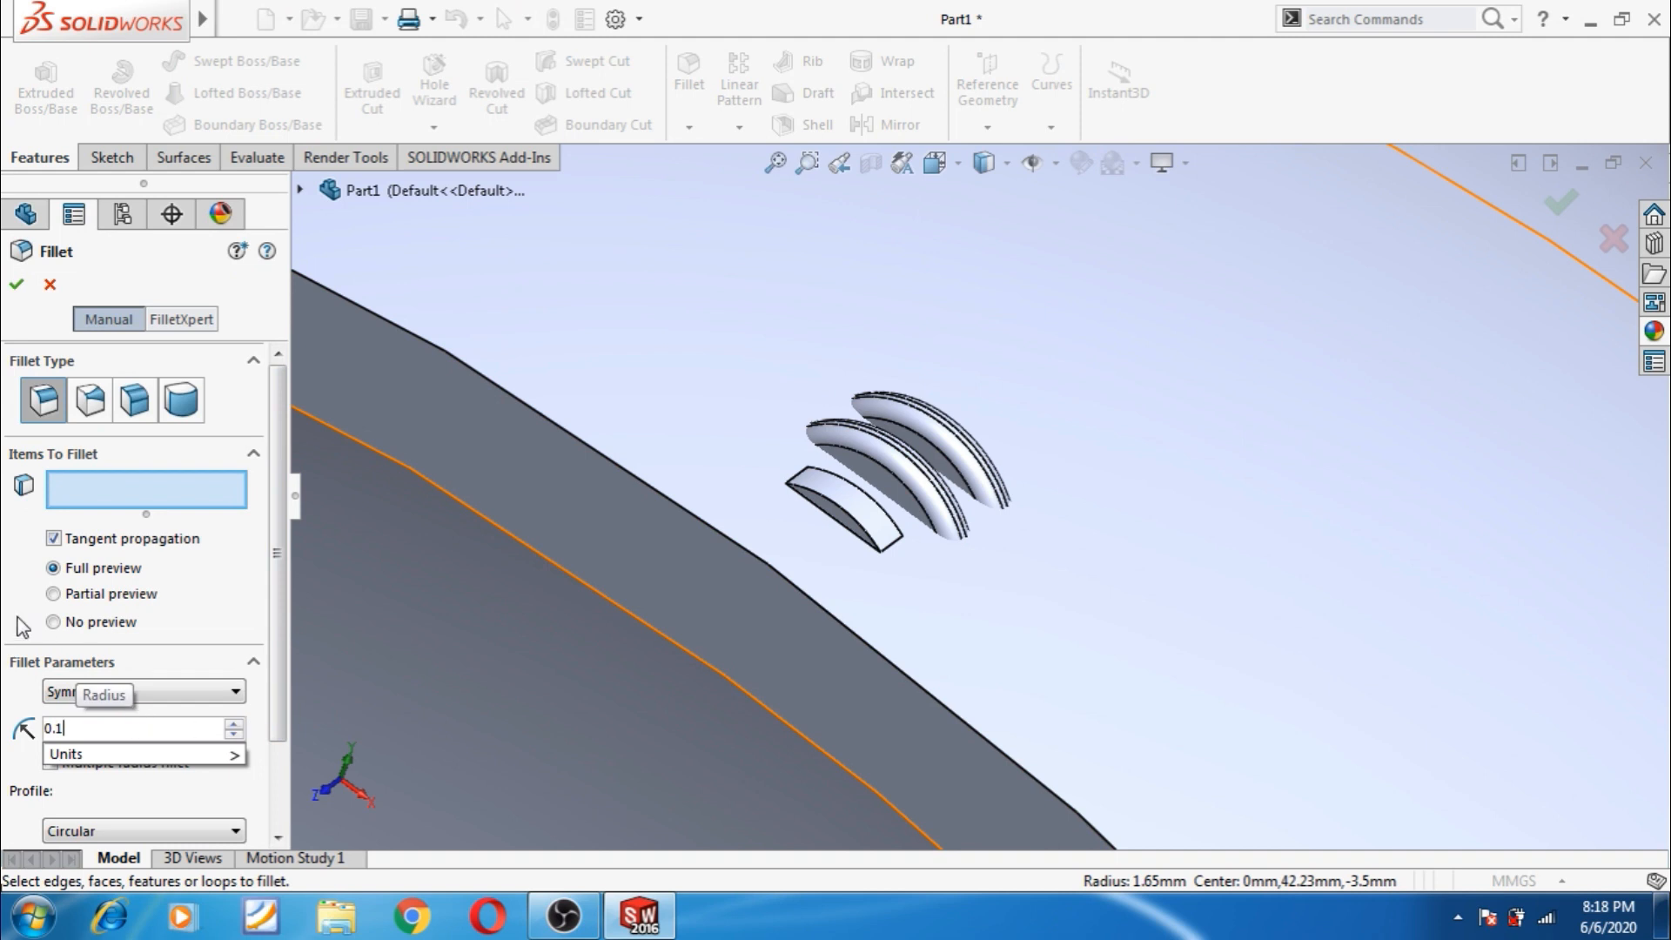
left_click(854, 520)
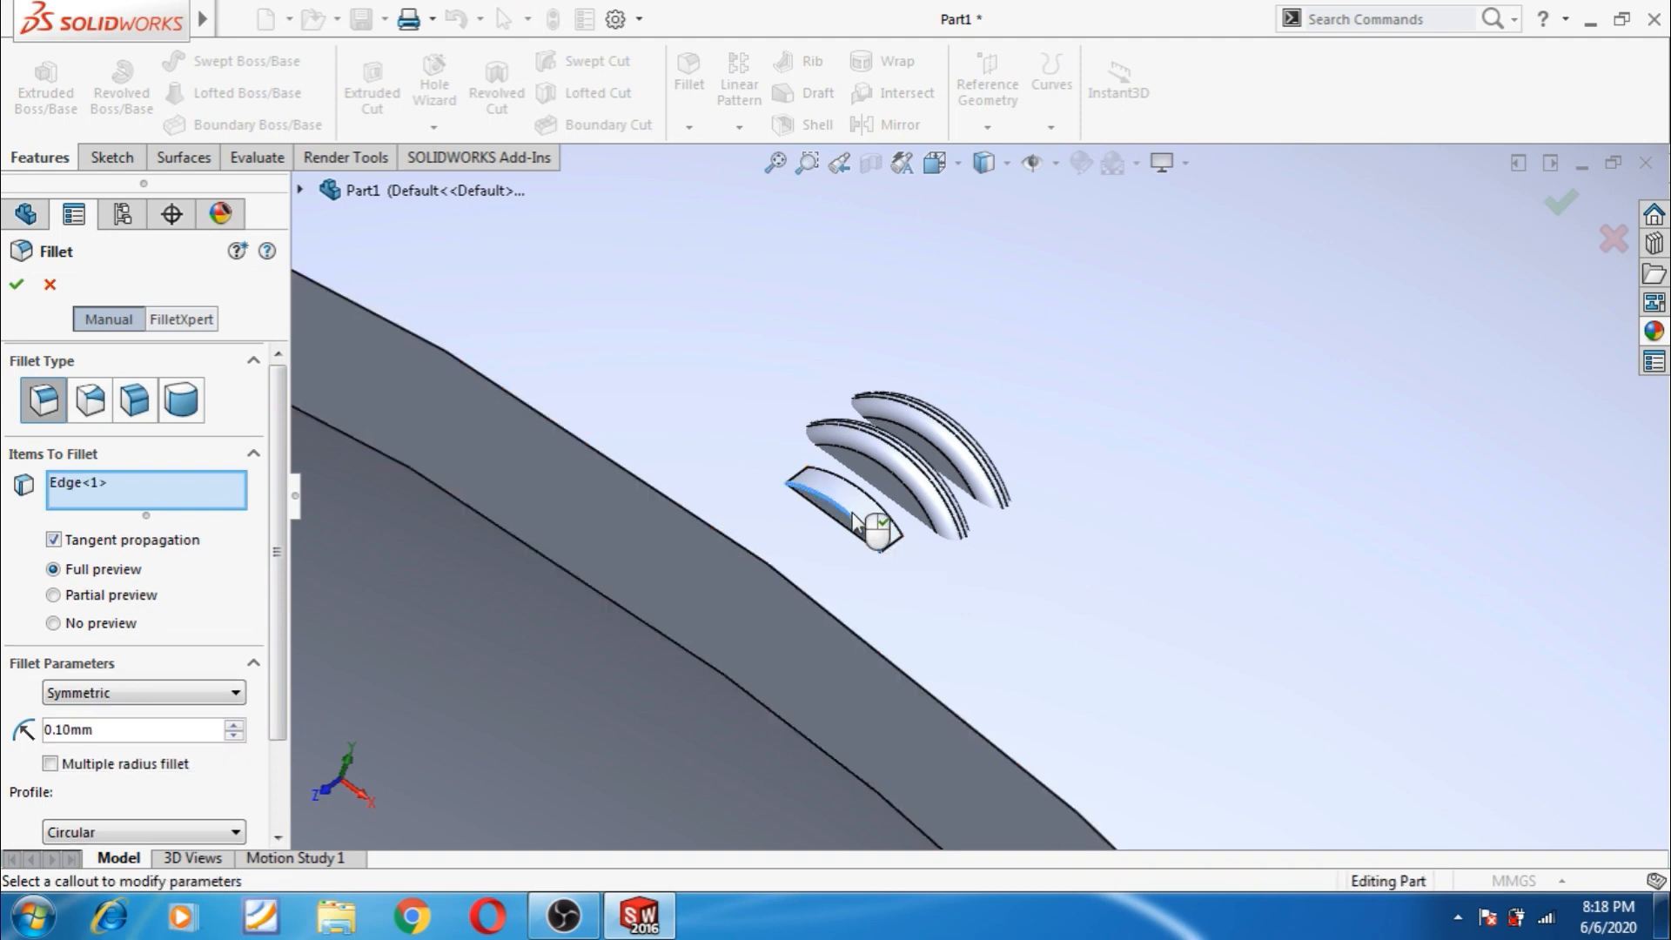
left_click(871, 506)
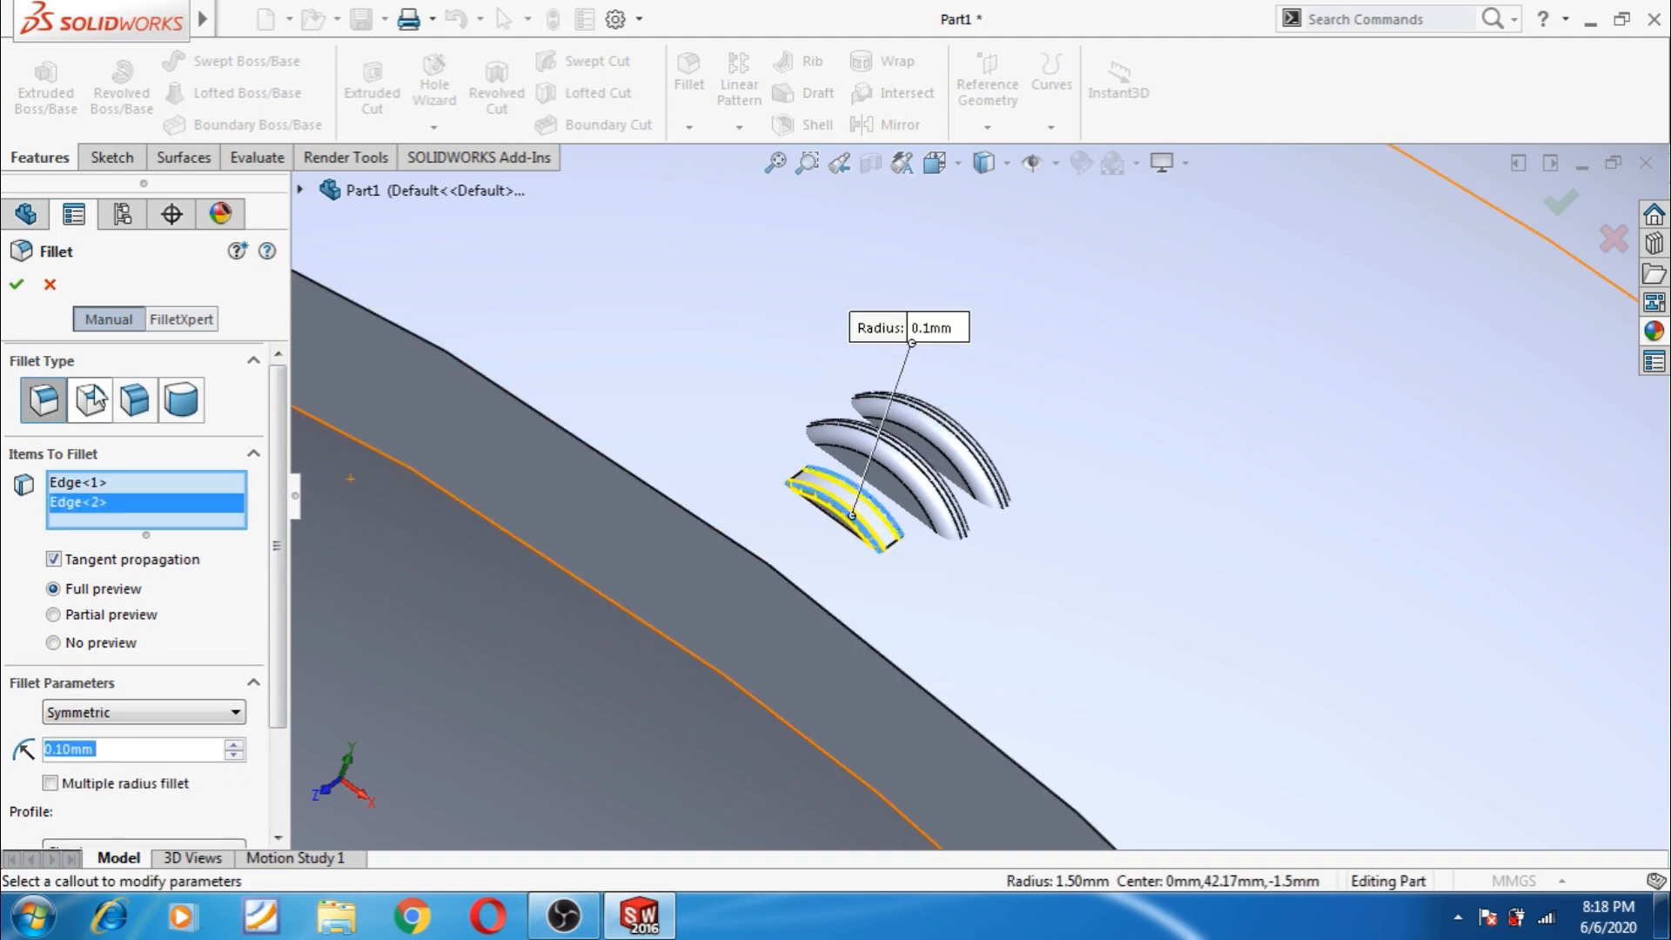
left_click(15, 285)
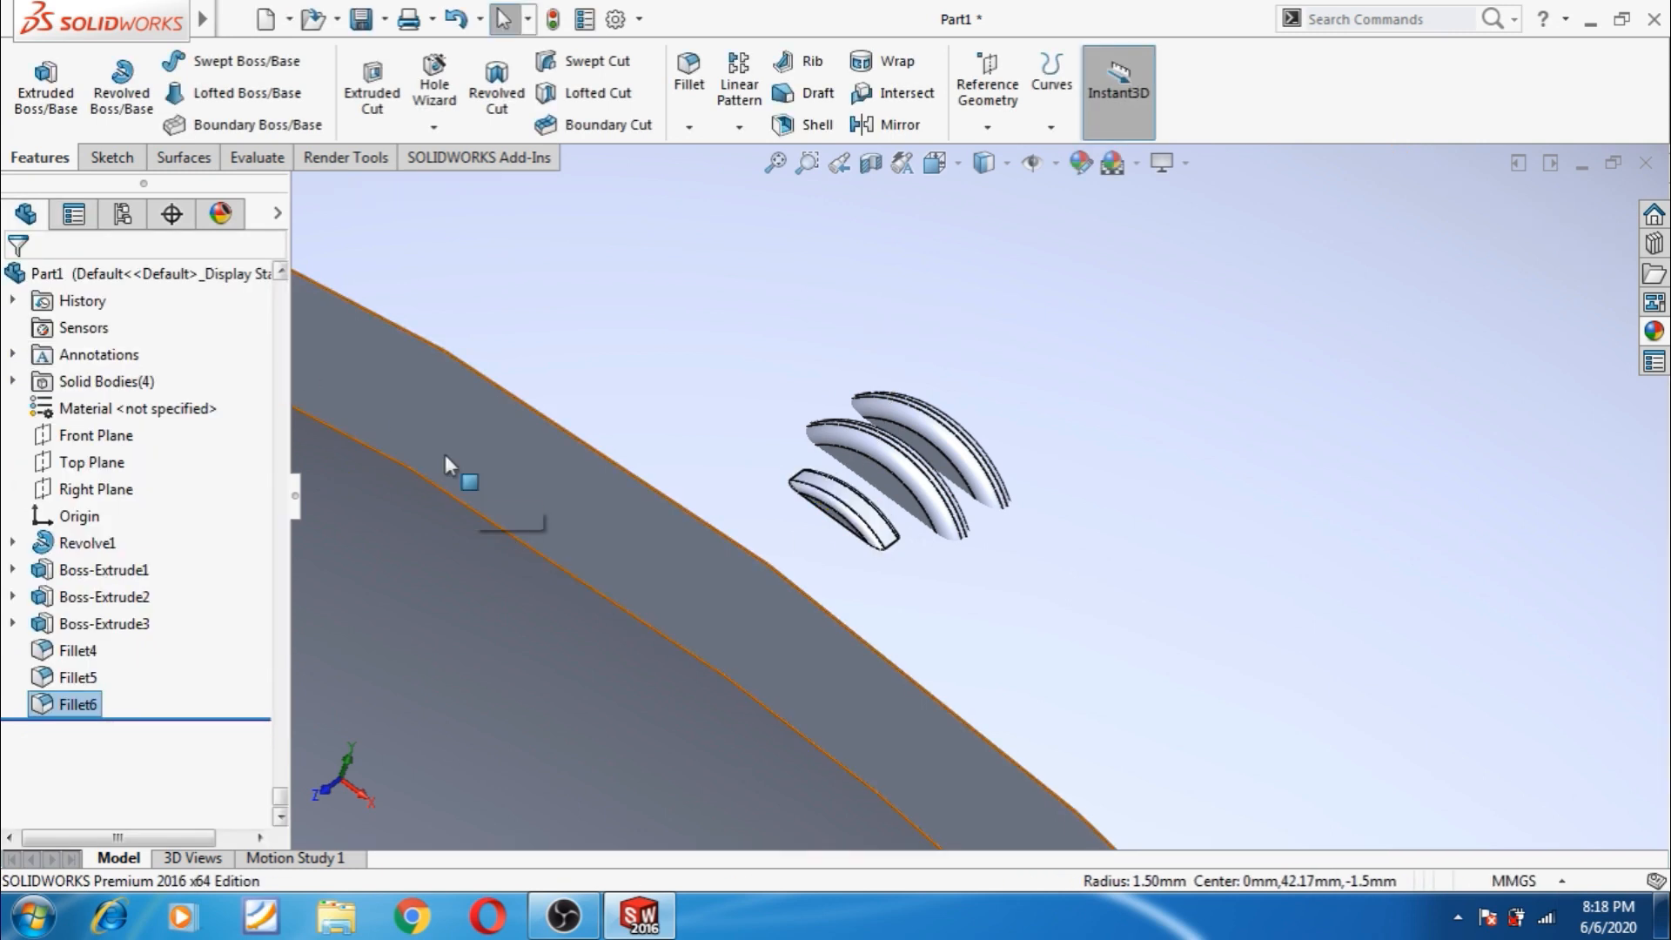
- Orient the view normal to the shell's flat rim face and start a new sketch on it
scroll(870, 540, "up", 3)
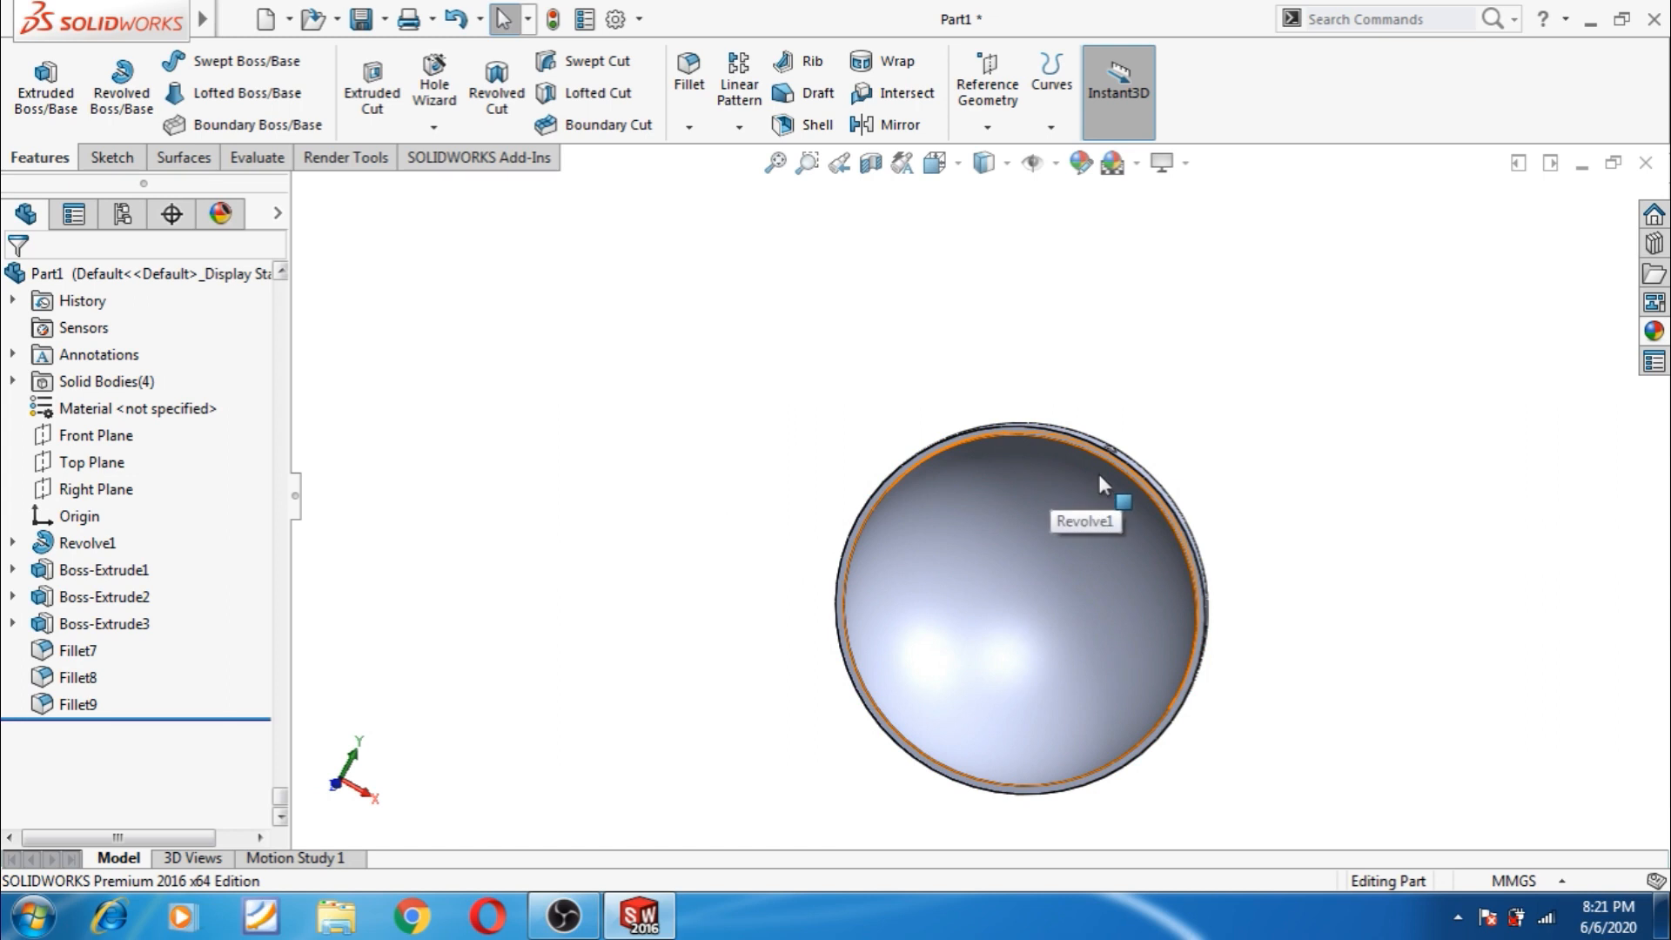
scroll(1098, 474, "down", 3)
left_click(1065, 442)
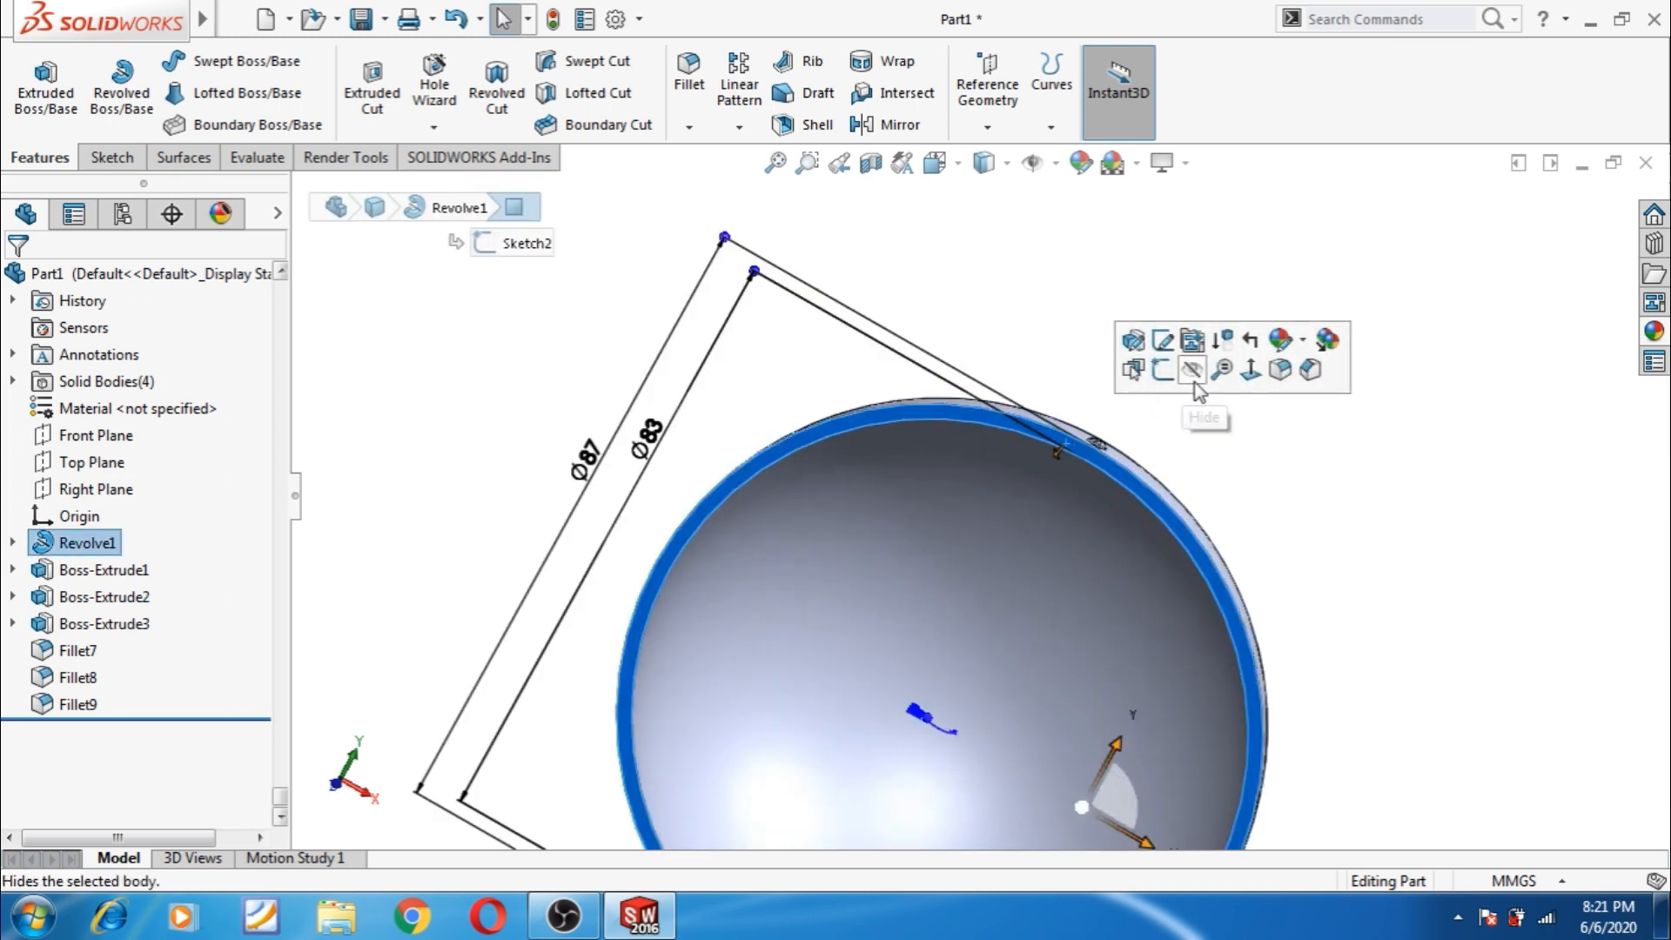
left_click(1251, 369)
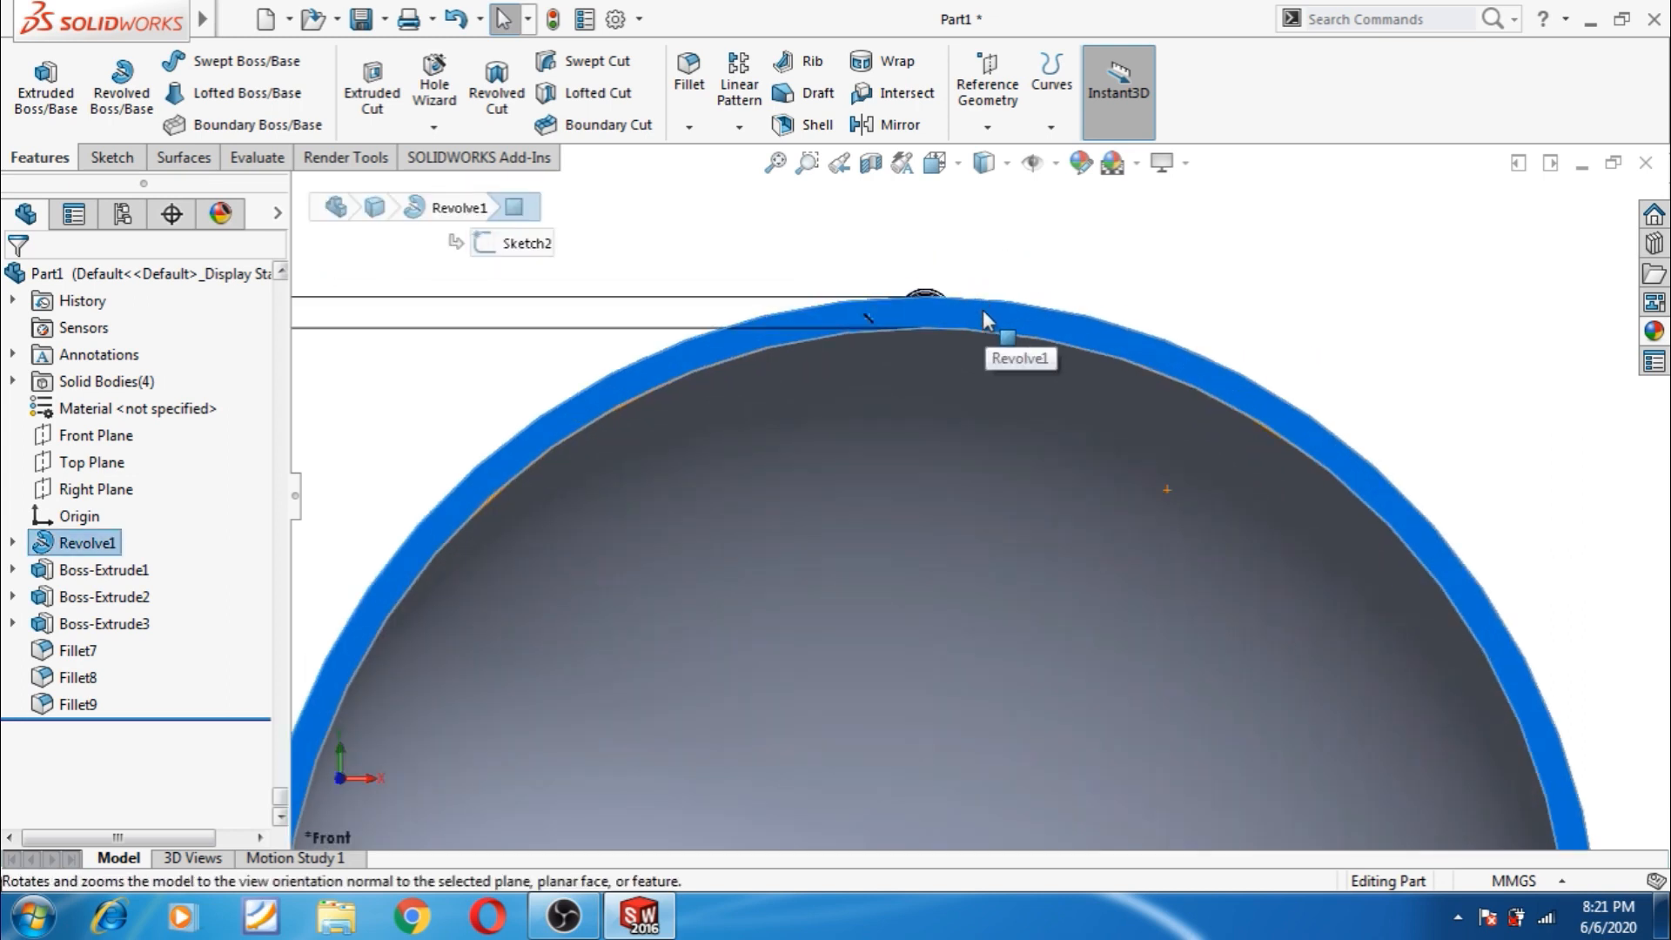
left_click(982, 310)
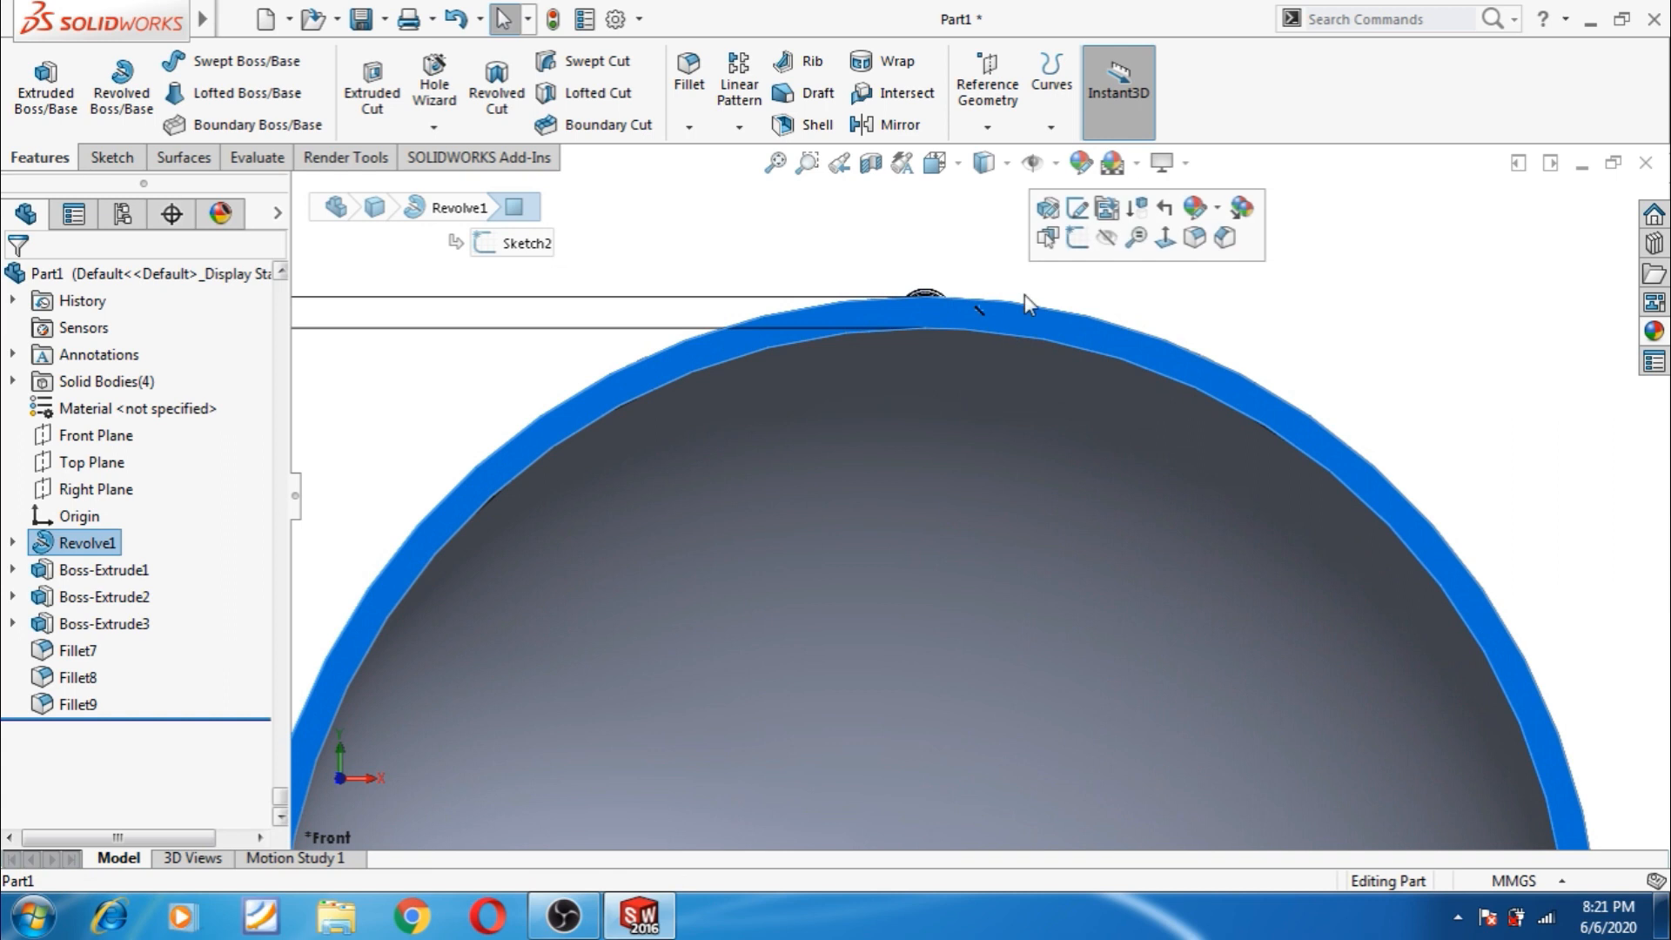
left_click(1077, 236)
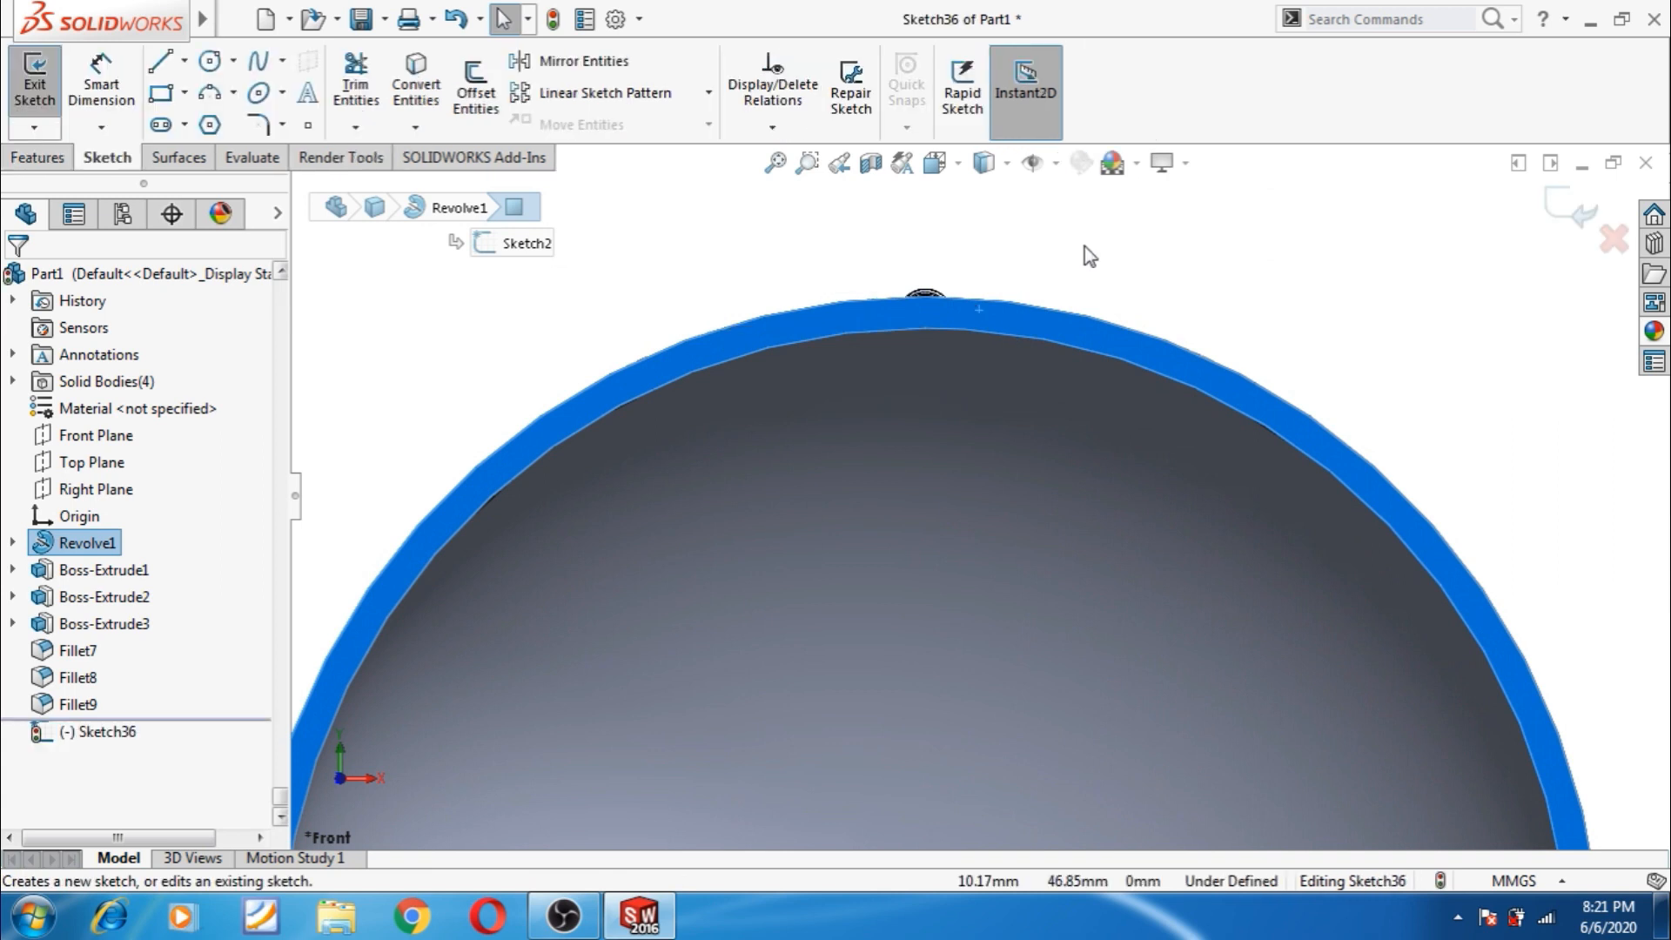
- Convert the rim face's outer and inner circular edges into sketch entities
left_click(1161, 266)
left_click(1052, 325)
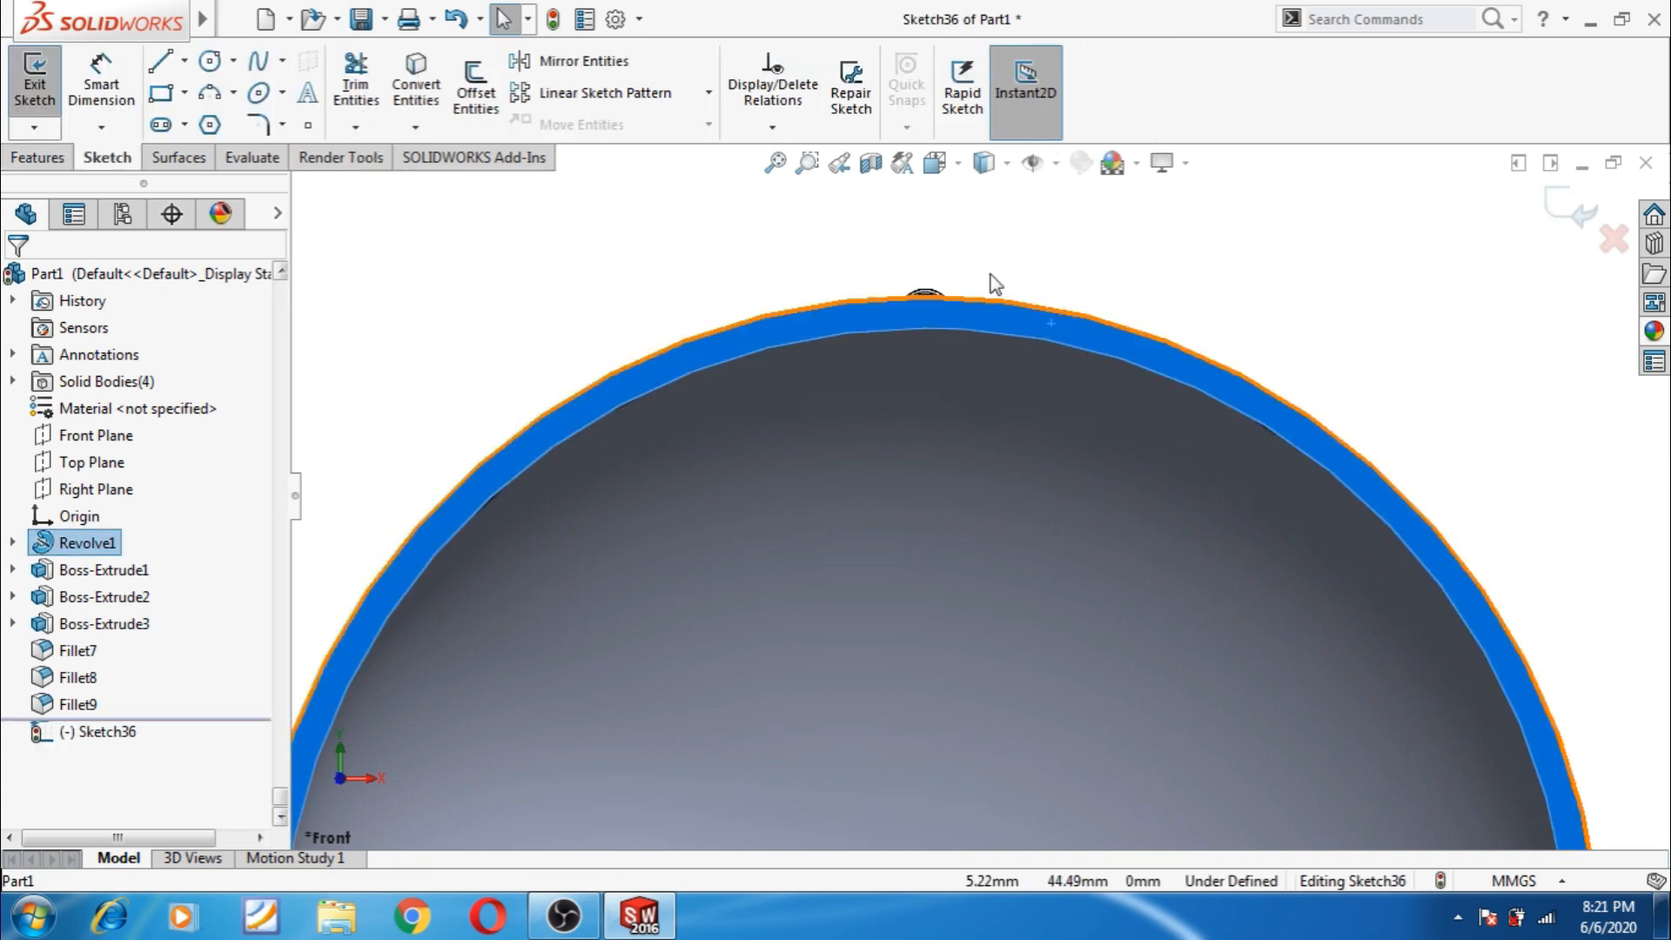
left_click(416, 85)
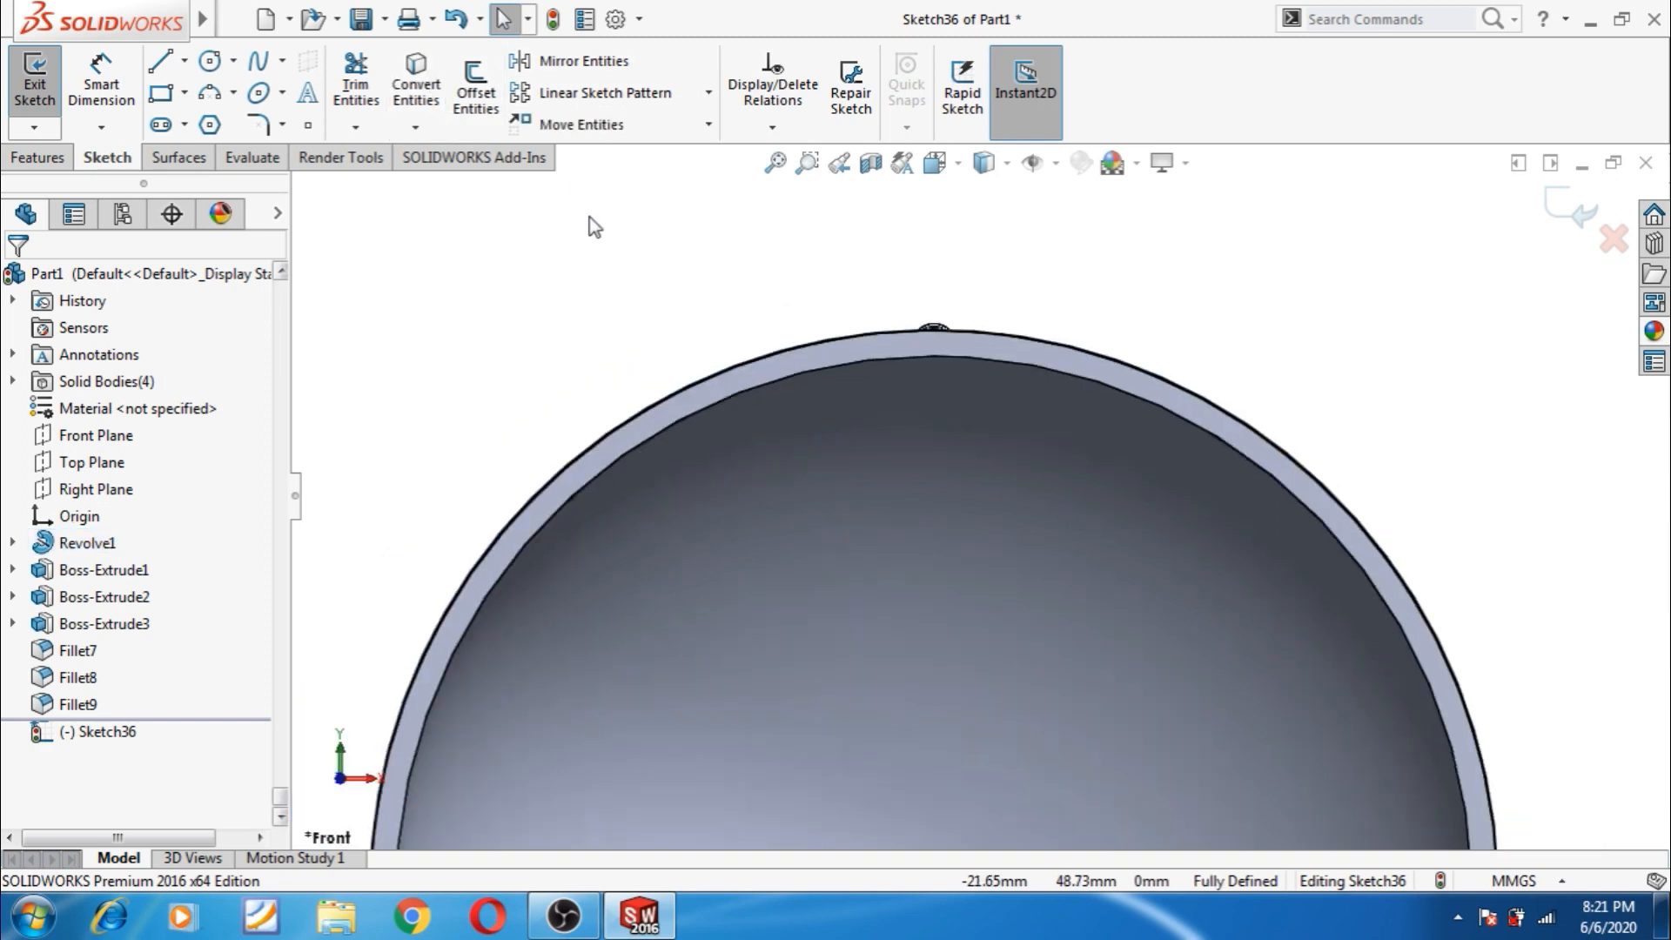
mouse_move(1109, 352)
middle_mouse_down()
mouse_move(1261, 377)
mouse_move(1181, 424)
mouse_move(1244, 402)
middle_mouse_up()
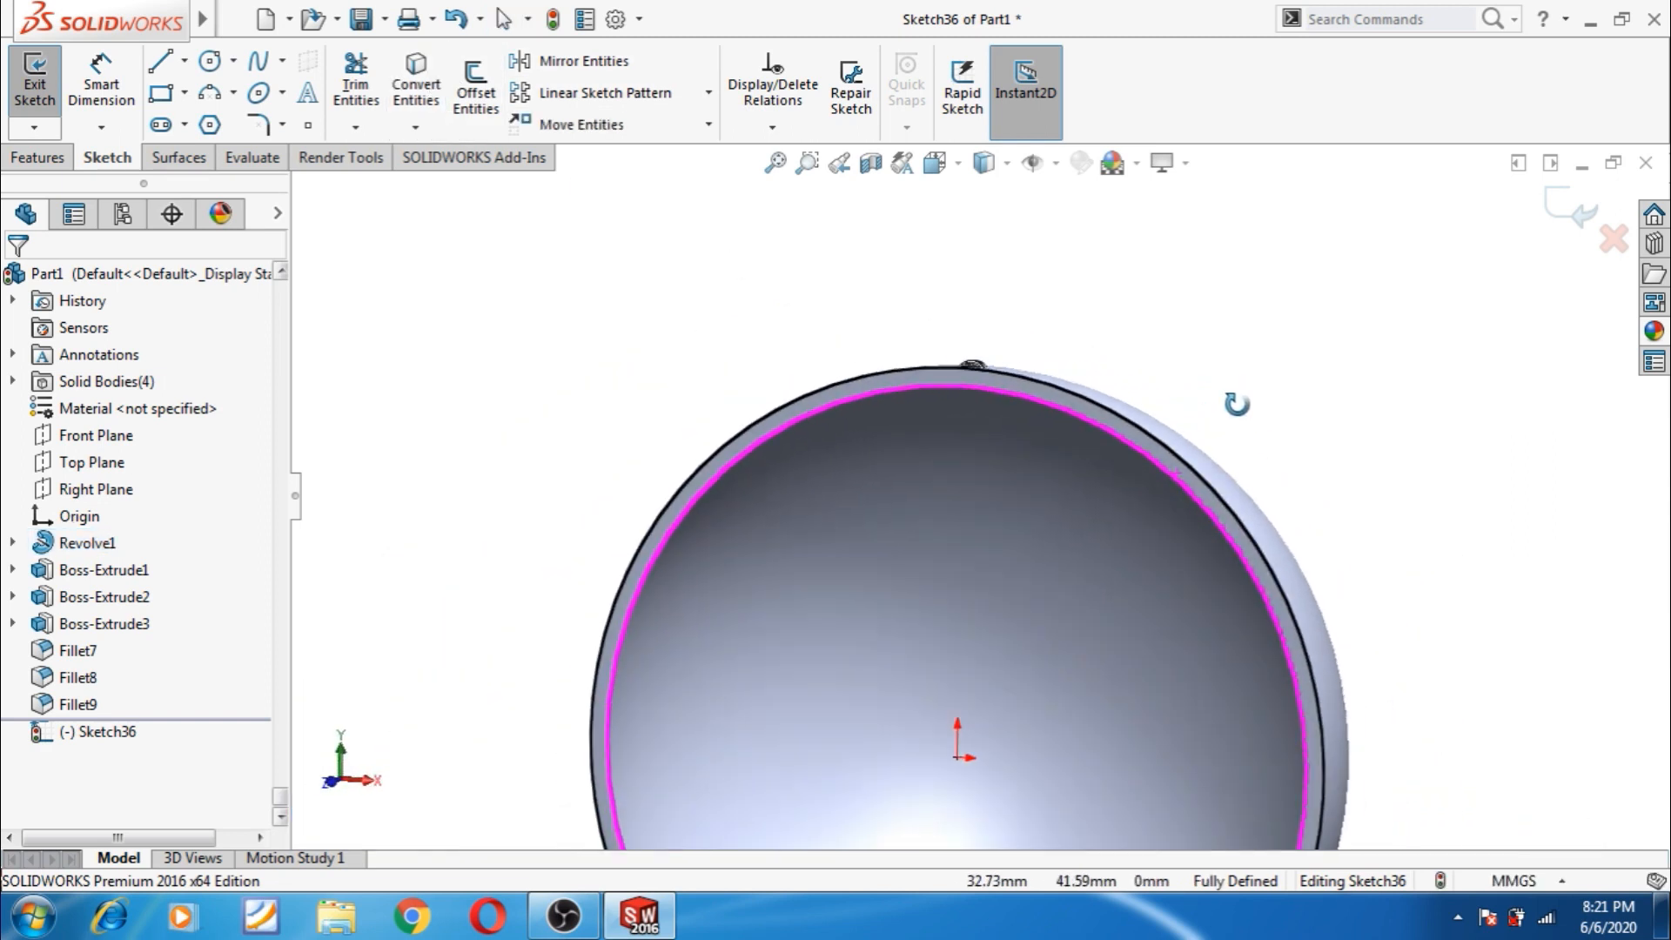
left_click(1103, 426)
left_click(423, 80)
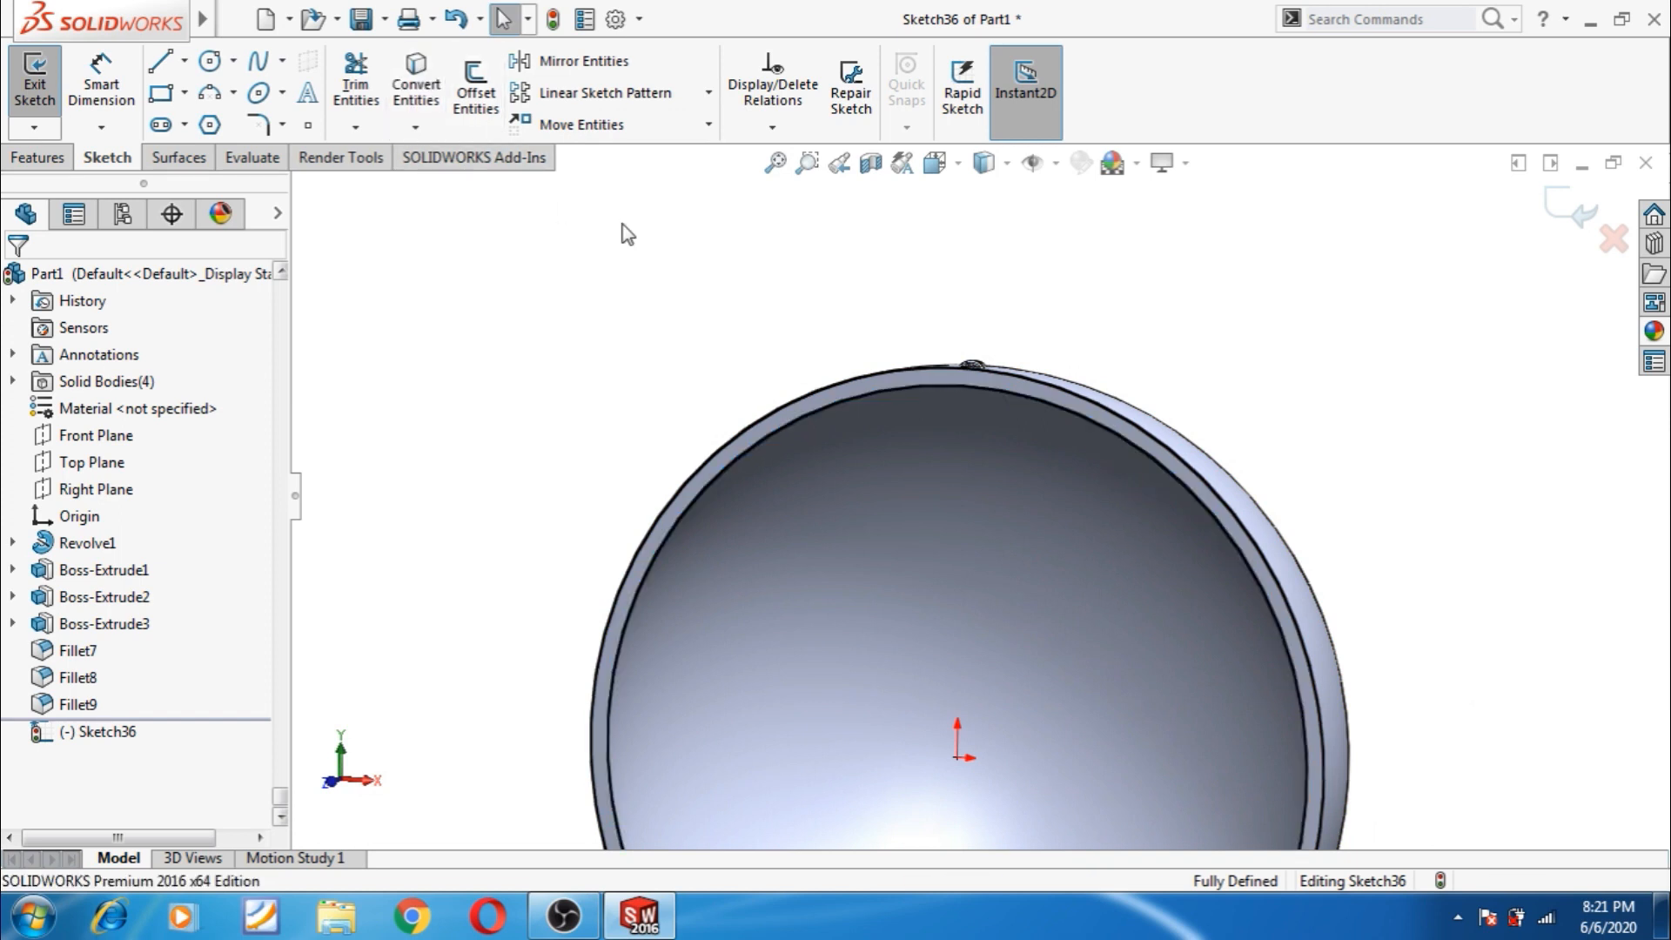
middle_click_drag(670, 320, 687, 254)
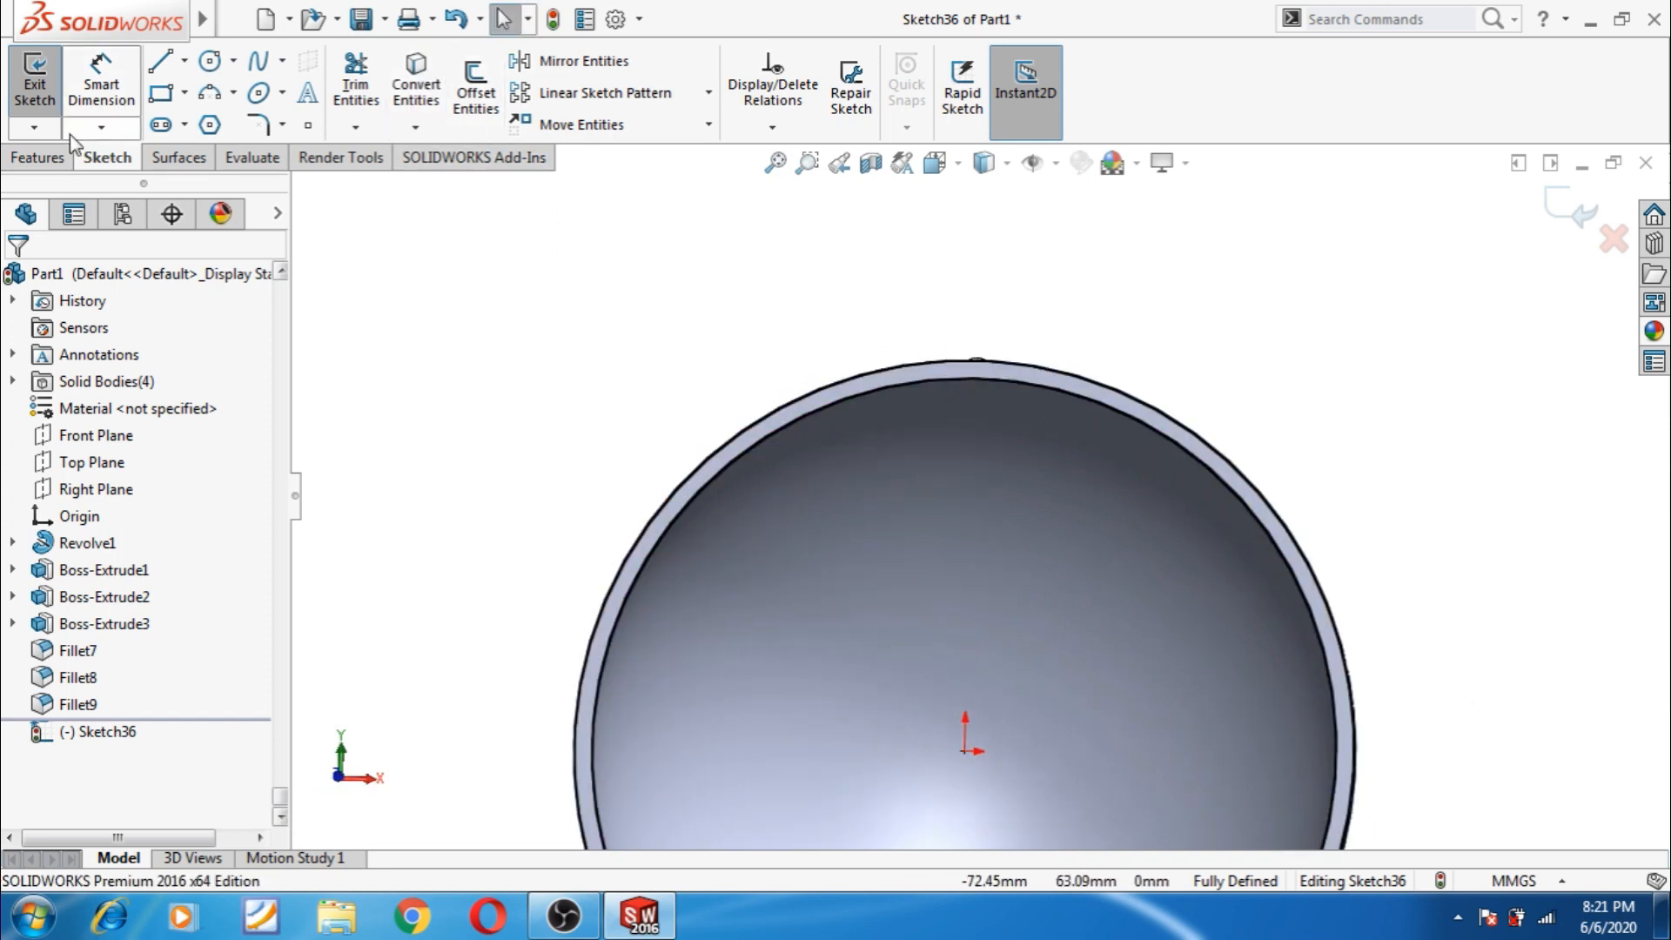
- Extrude the rim ring profile 0.5 mm blind from the sketch plane as a separate body, with merging turned off
left_click(39, 156)
left_click(45, 87)
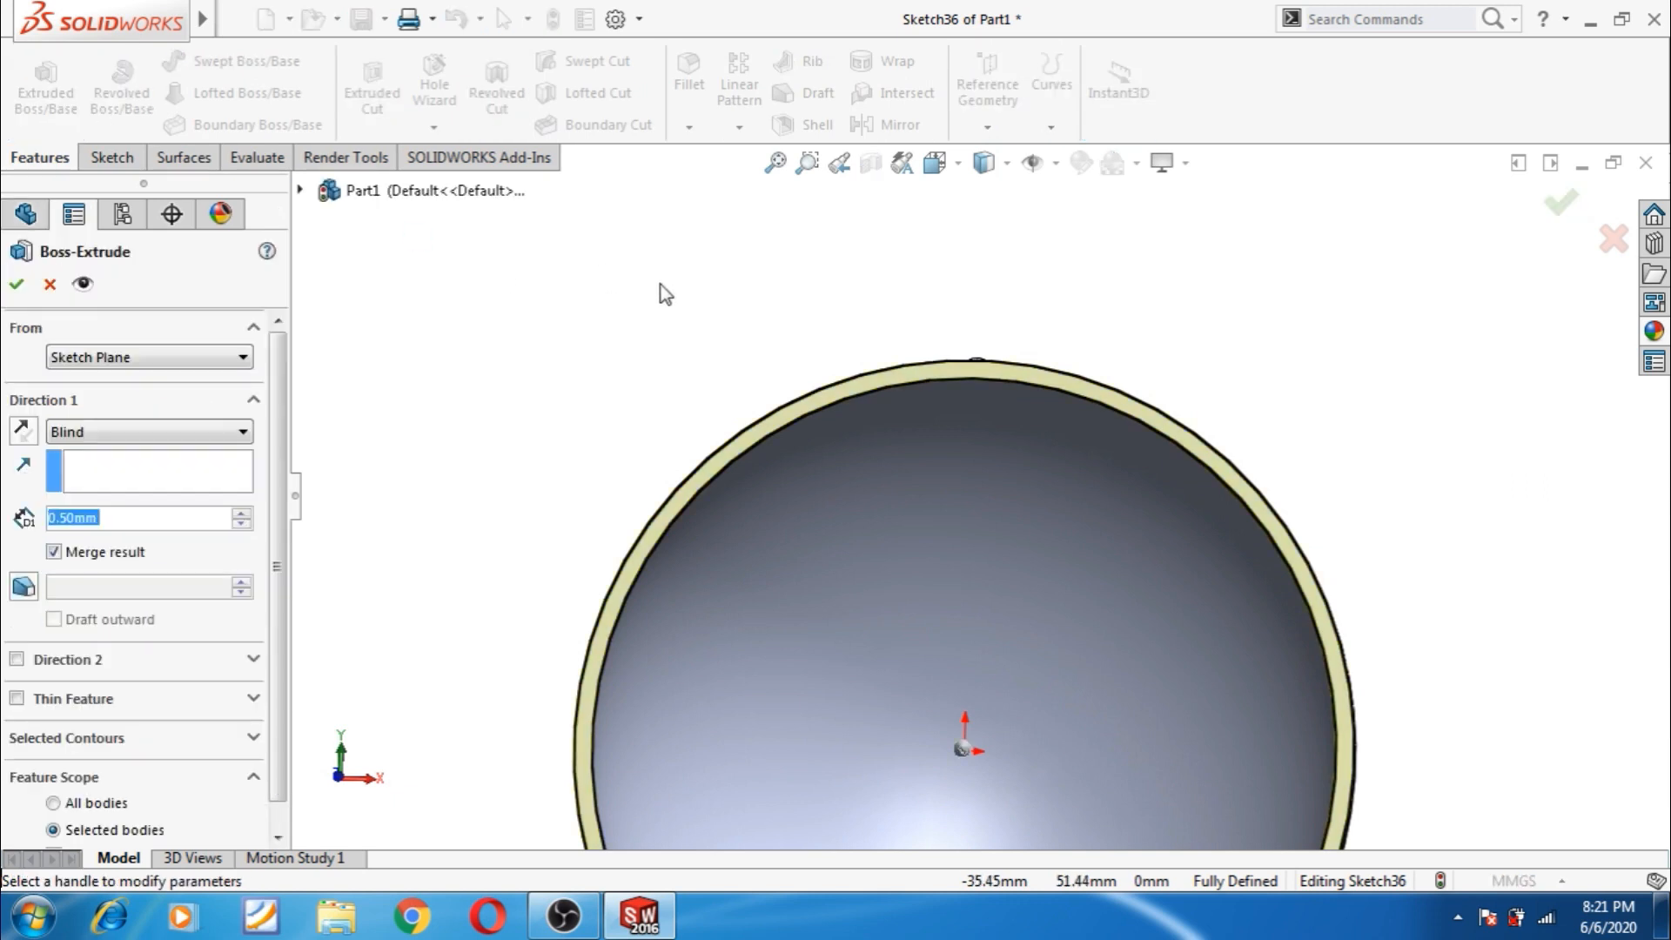
middle_click_drag(765, 317, 664, 473)
scroll(791, 444, "down", 6)
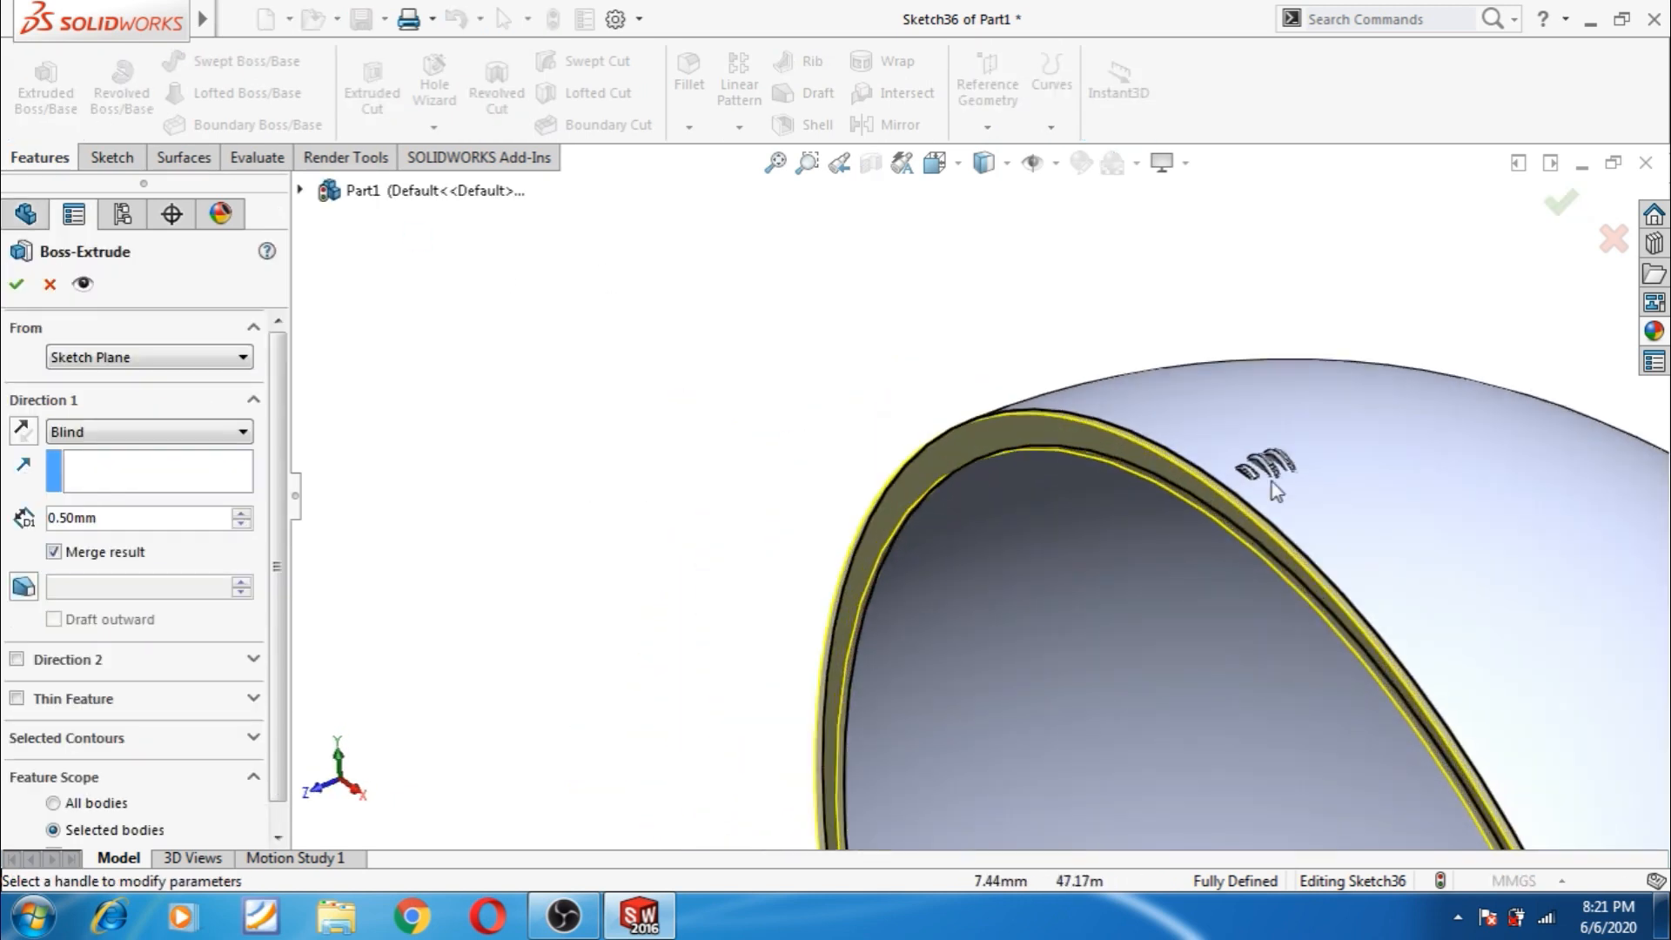
scroll(1285, 507, "down", 1)
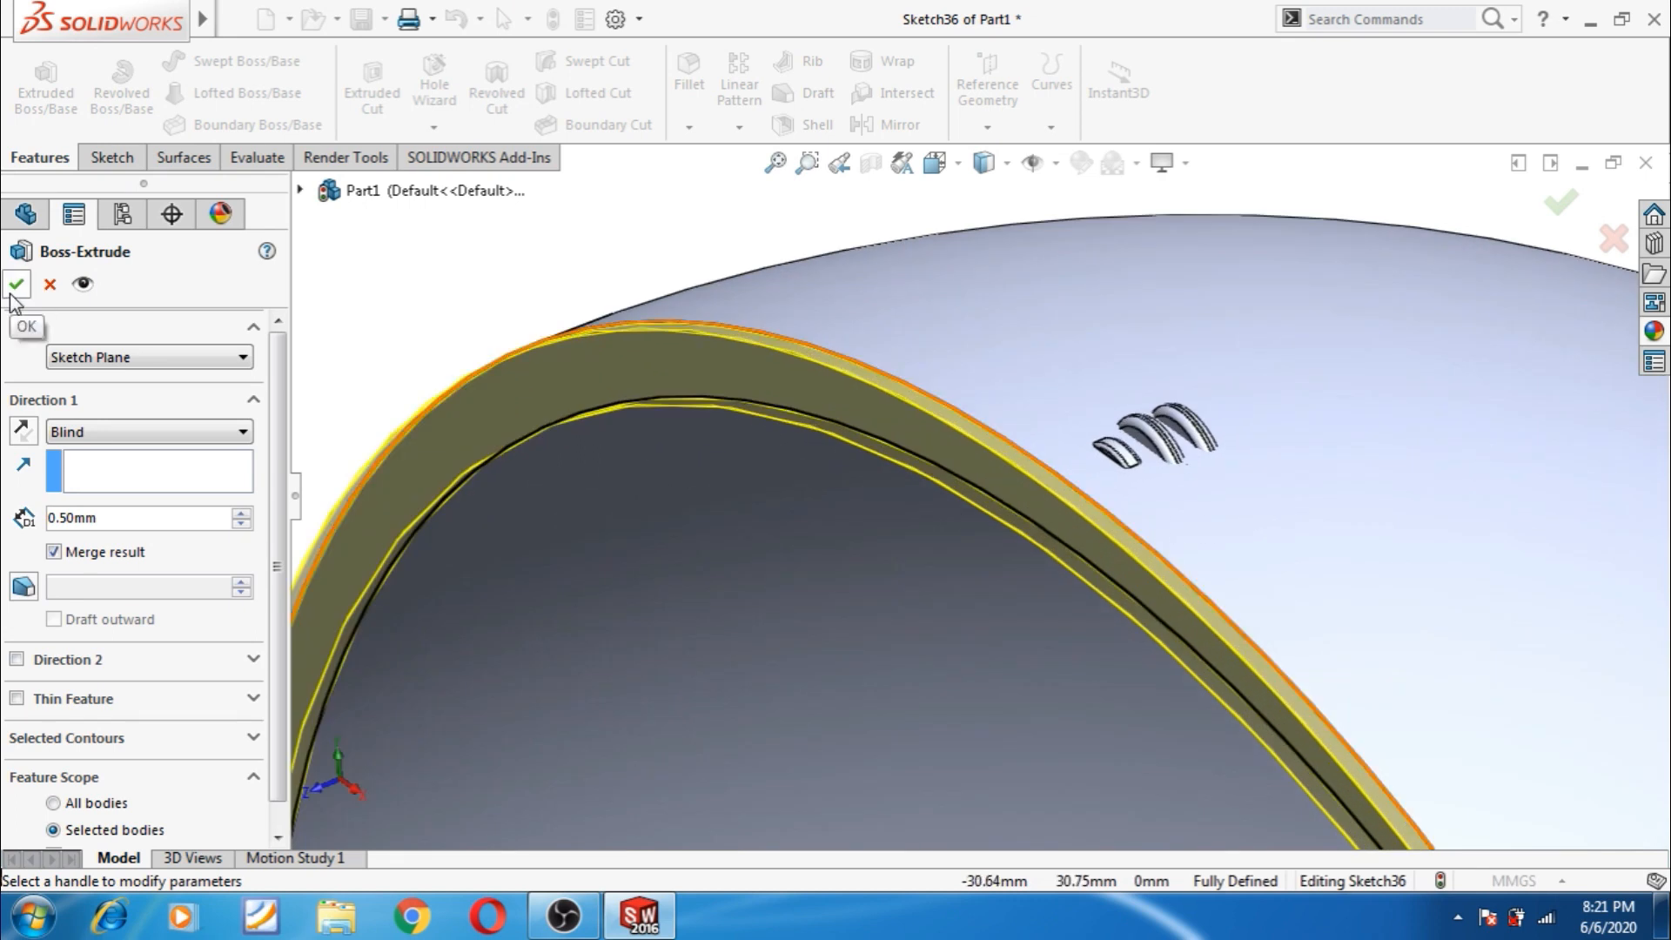
left_click(54, 554)
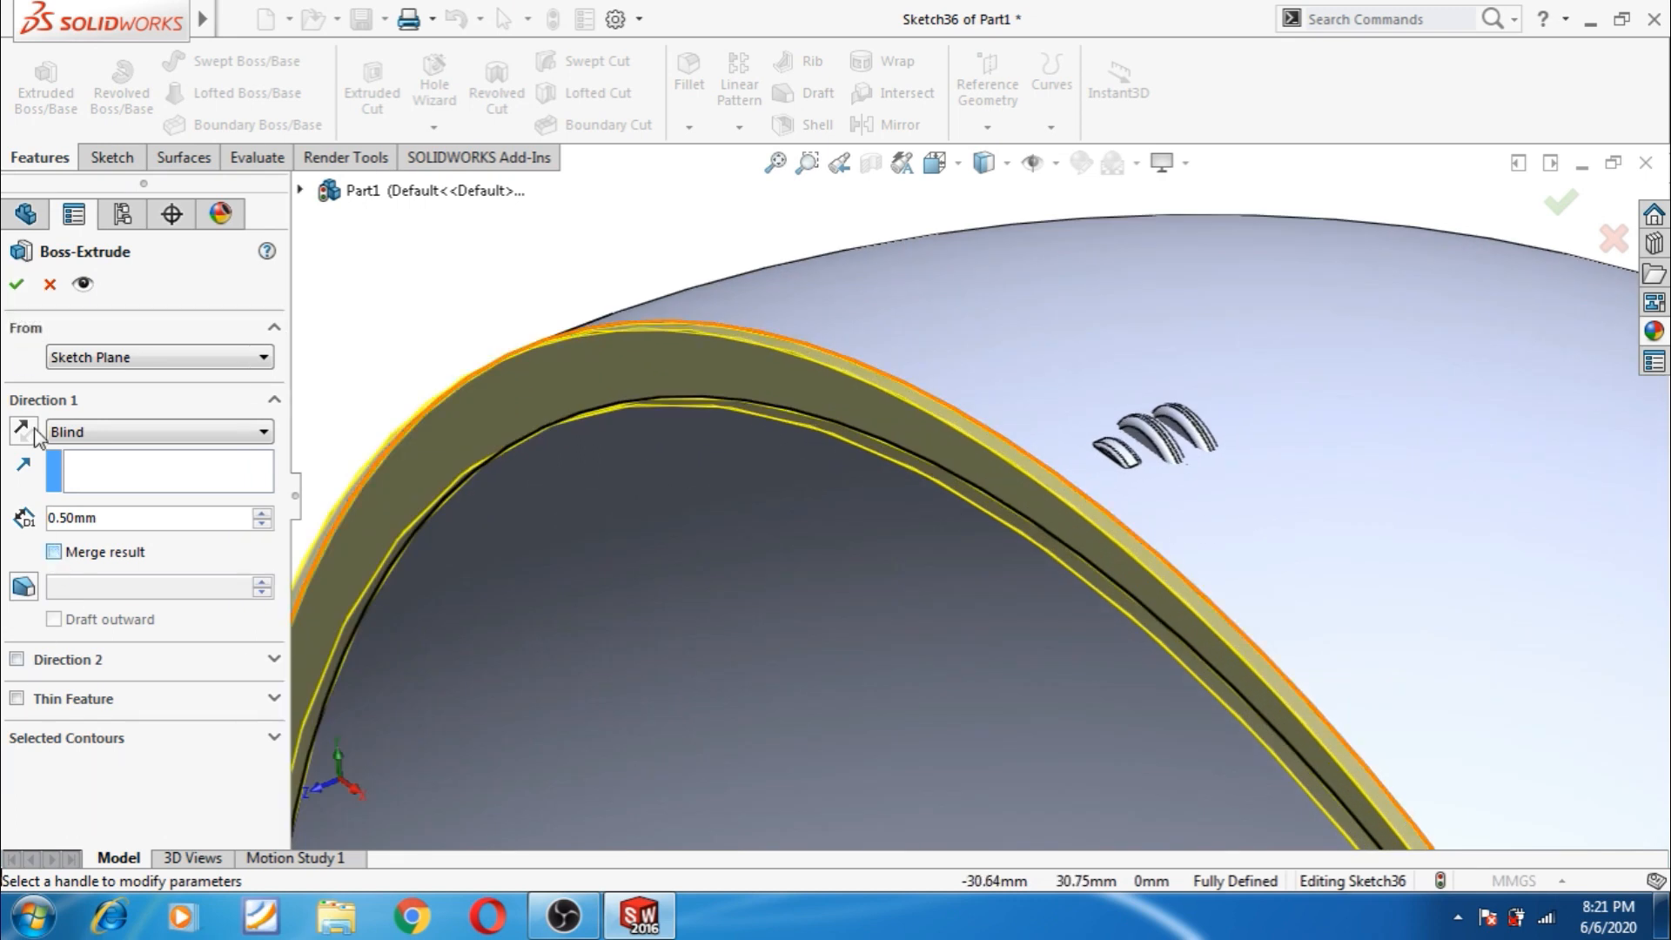
left_click(19, 286)
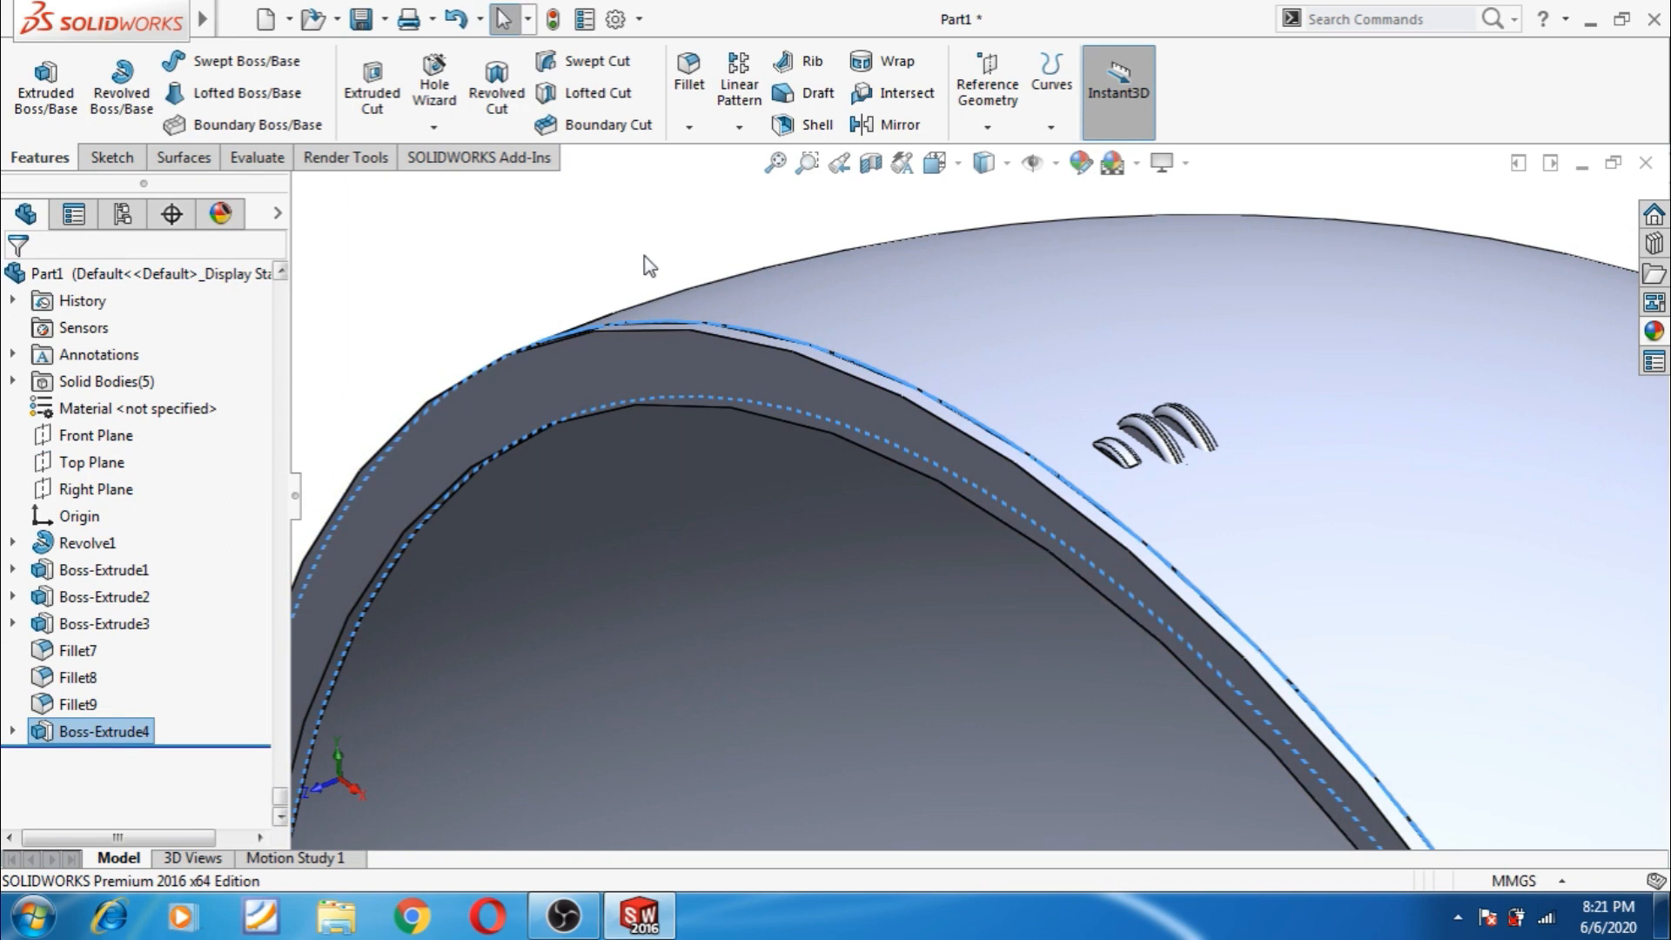
- Mirror the hemispherical shell and its three filleted bumps as bodies about the exposed flat face of the rim ring
scroll(648, 265, "up", 3)
middle_click_drag(713, 295, 1023, 541)
scroll(1022, 532, "down", 4)
scroll(858, 504, "down", 1)
scroll(858, 504, "up", 2)
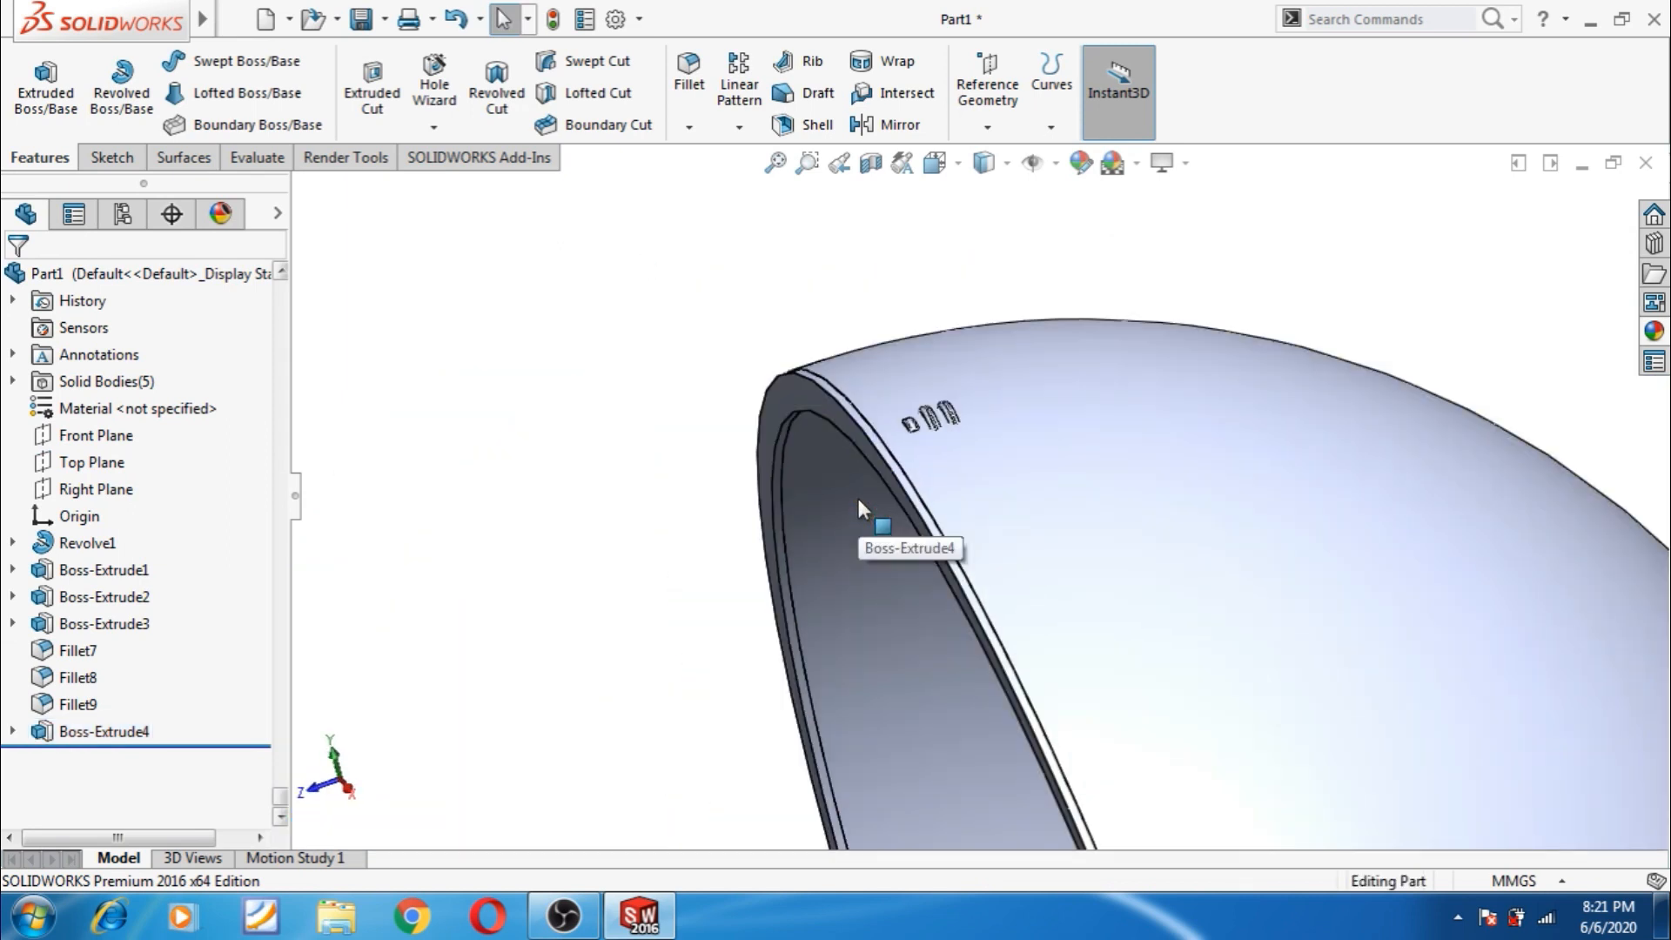
scroll(671, 383, "up", 1)
left_click(874, 132)
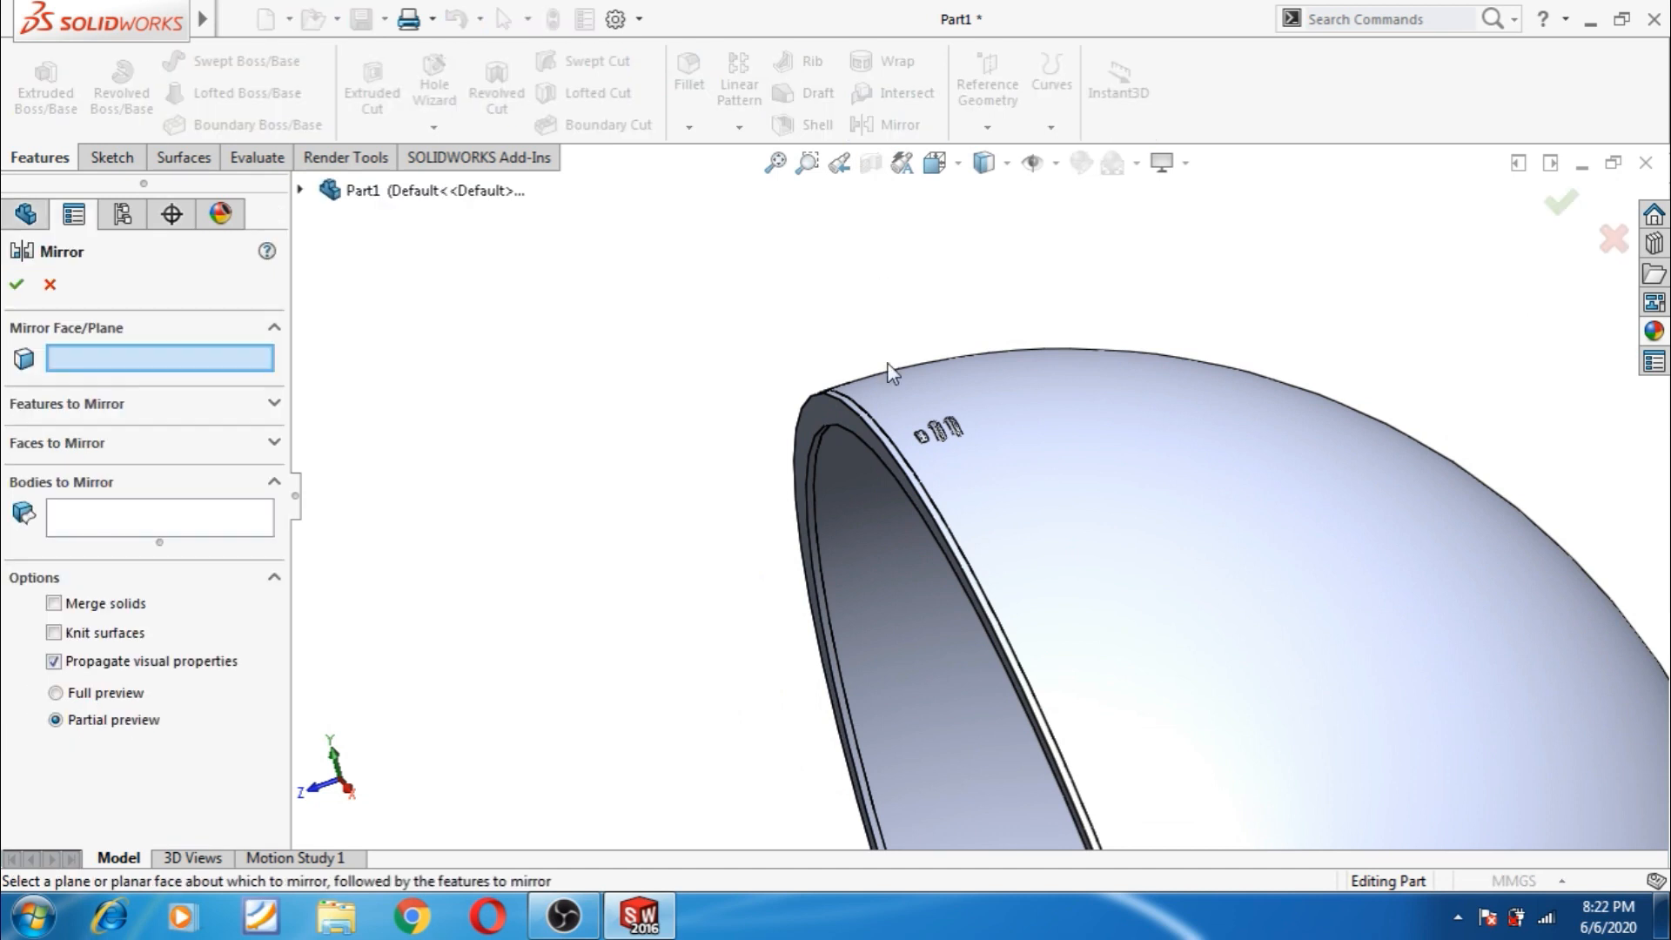
left_click(847, 421)
scroll(937, 519, "down", 3)
left_click(1113, 462)
scroll(1005, 406, "down", 1)
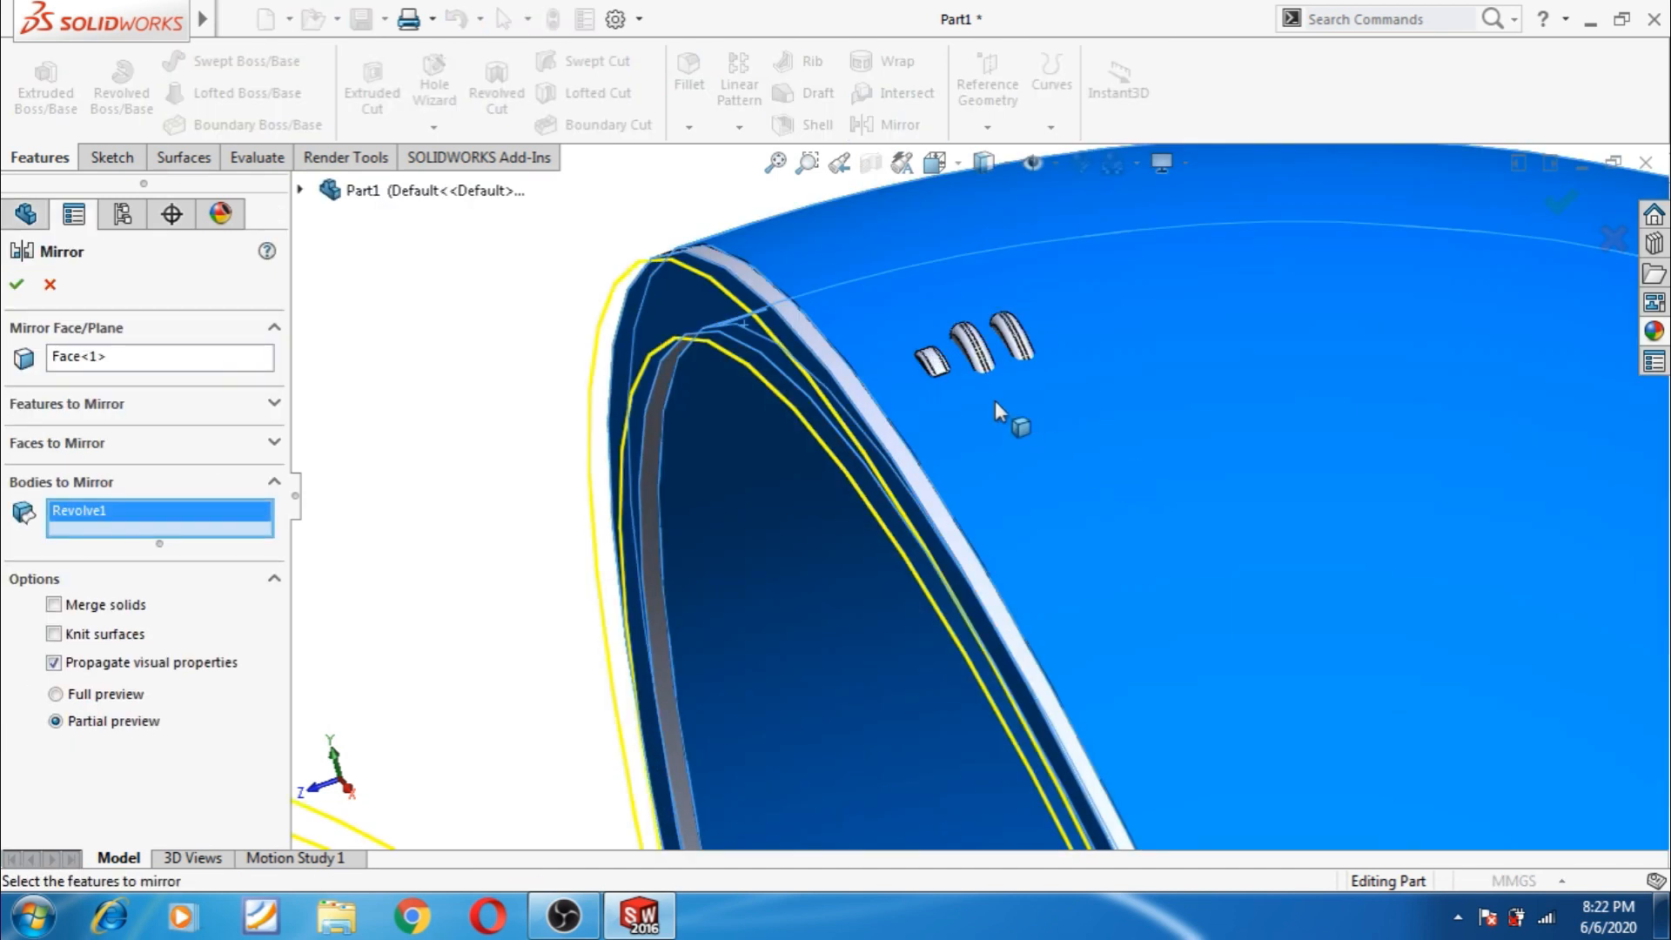
left_click(950, 364)
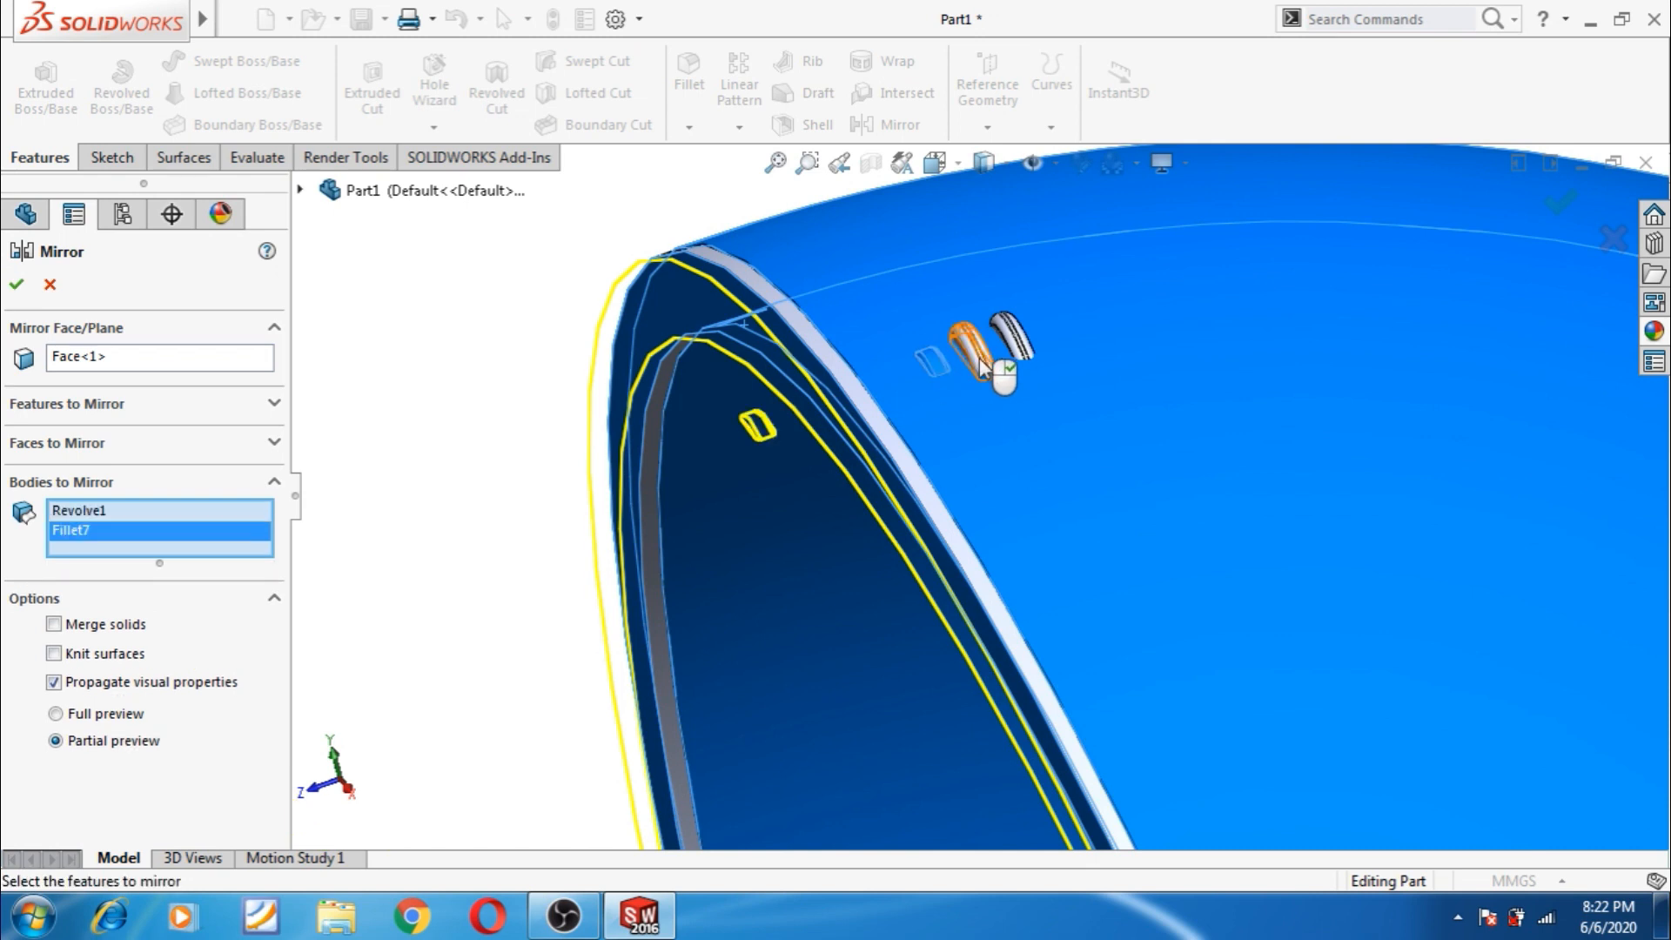
left_click(988, 364)
left_click(925, 364)
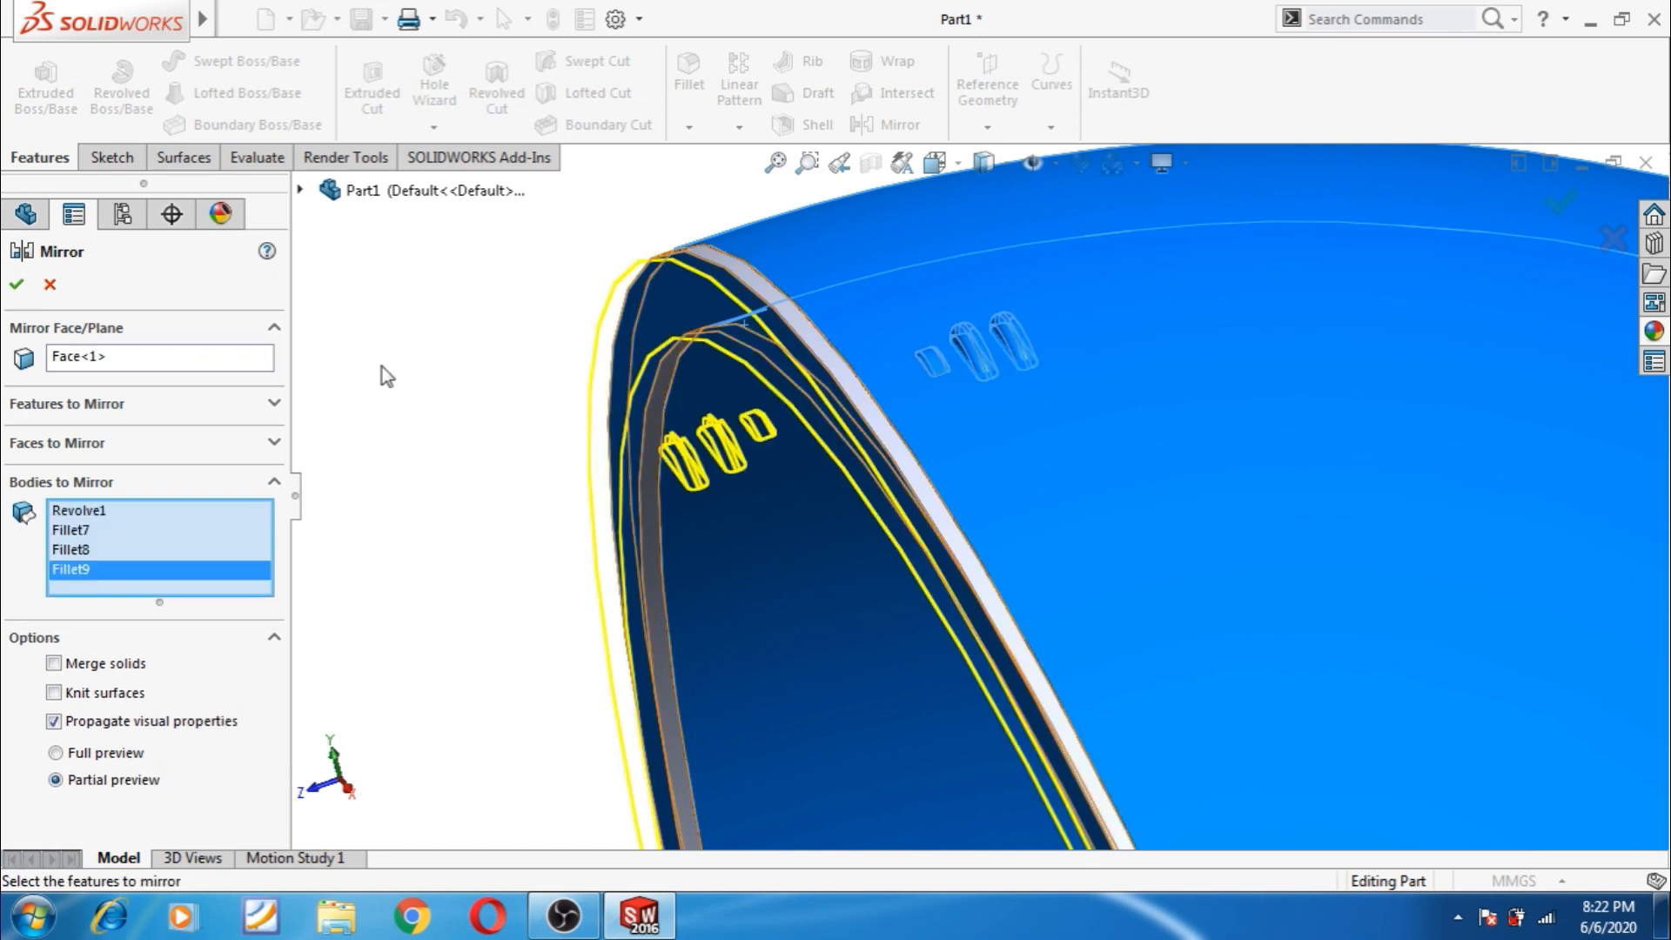
left_click(16, 286)
- Inspect the mirrored sphere, checking the seam between the halves and both rows of bumps
scroll(389, 400, "up", 3)
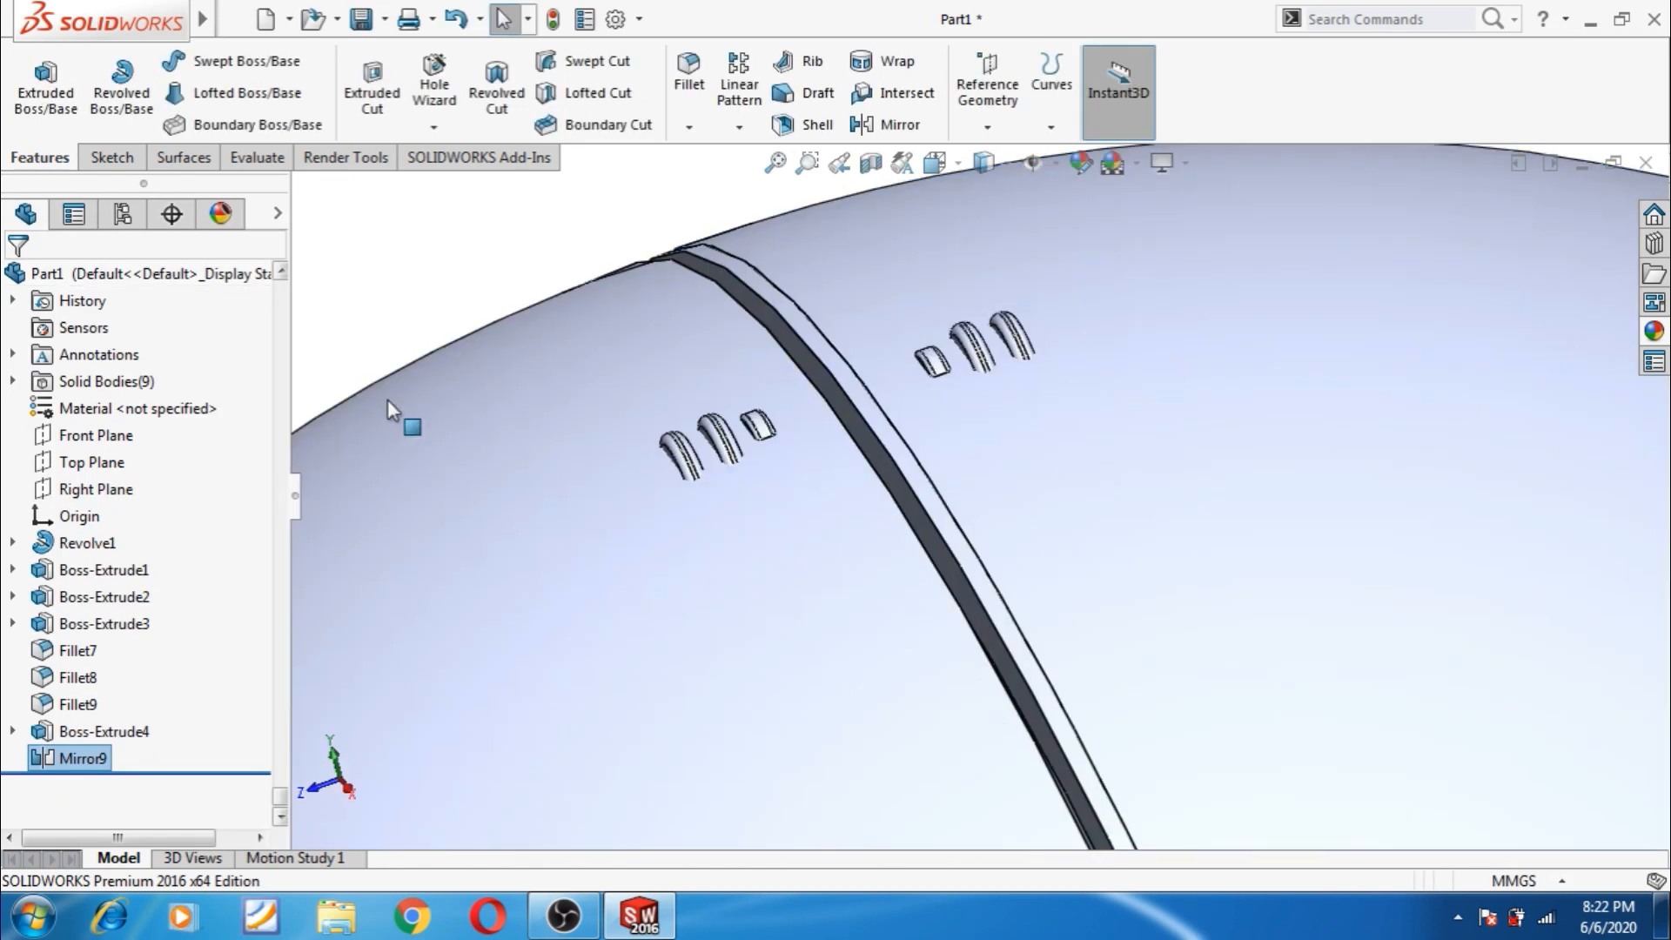
middle_click_drag(588, 424, 604, 377)
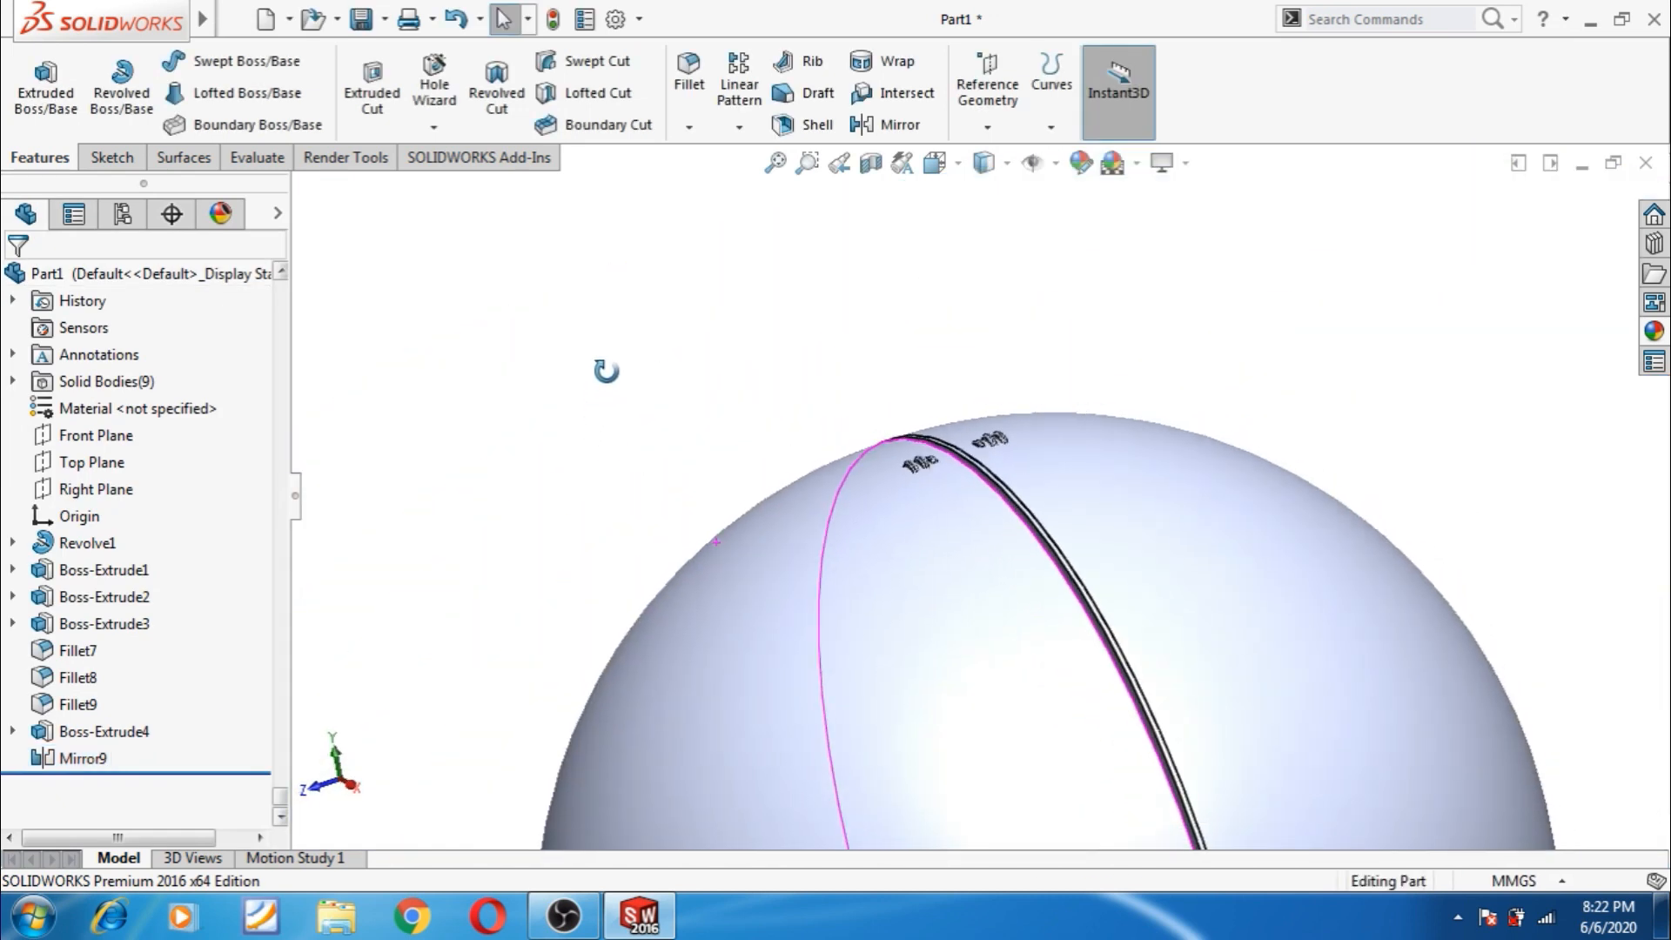
scroll(1036, 513, "down", 3)
scroll(1027, 505, "down", 4)
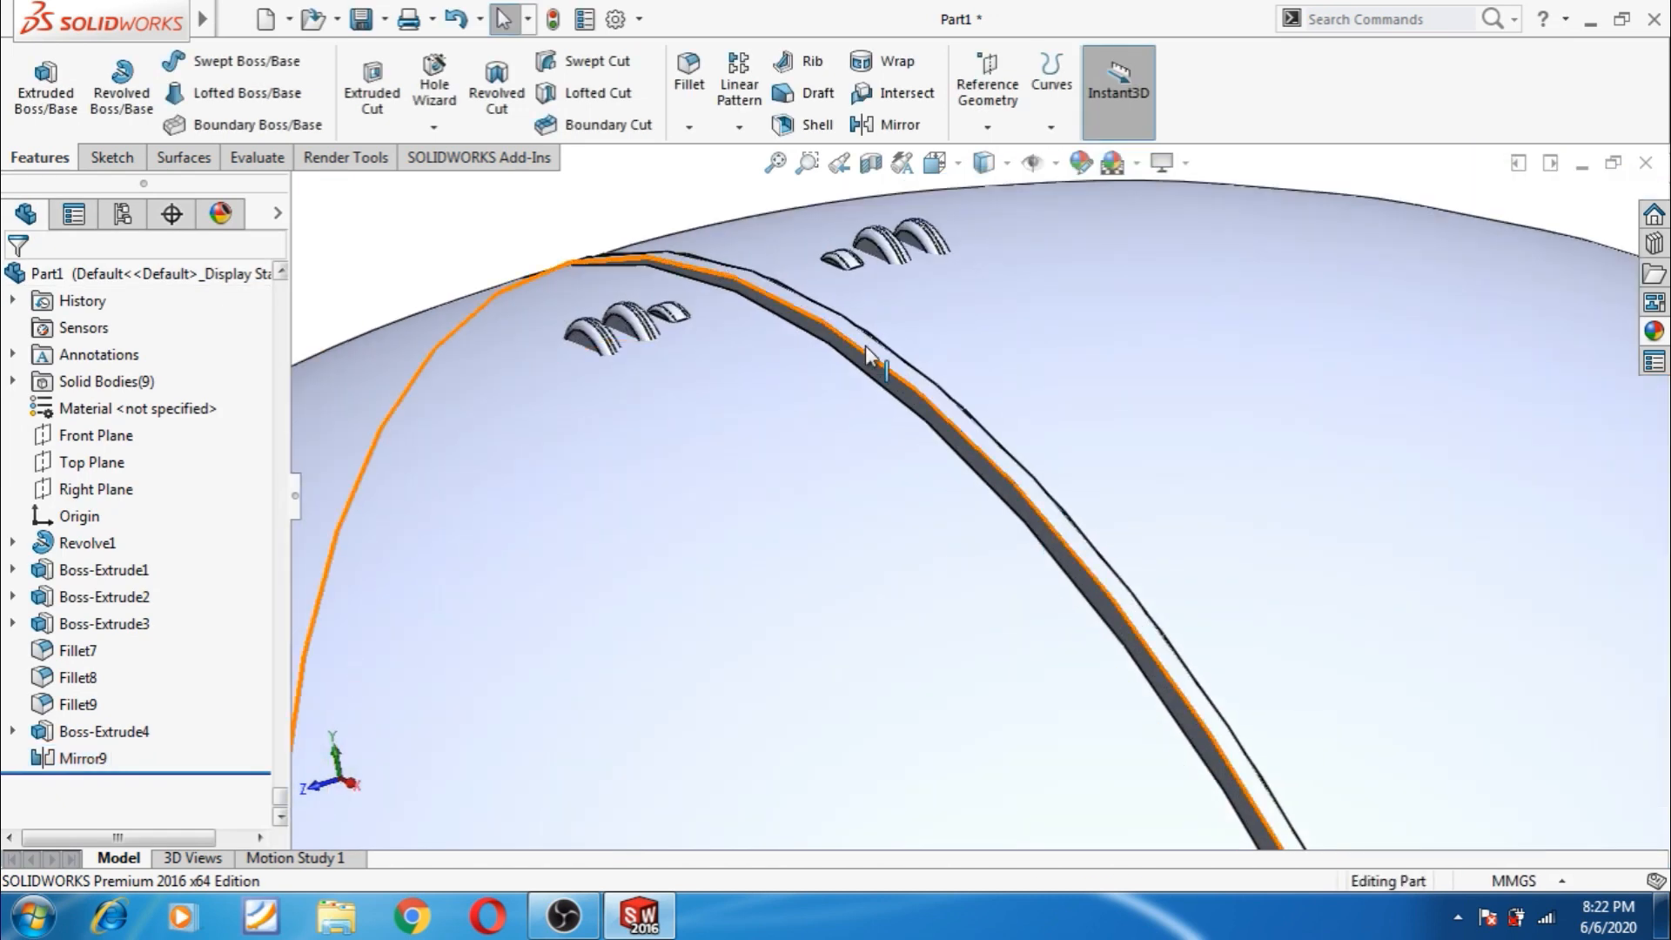
scroll(888, 374, "up", 6)
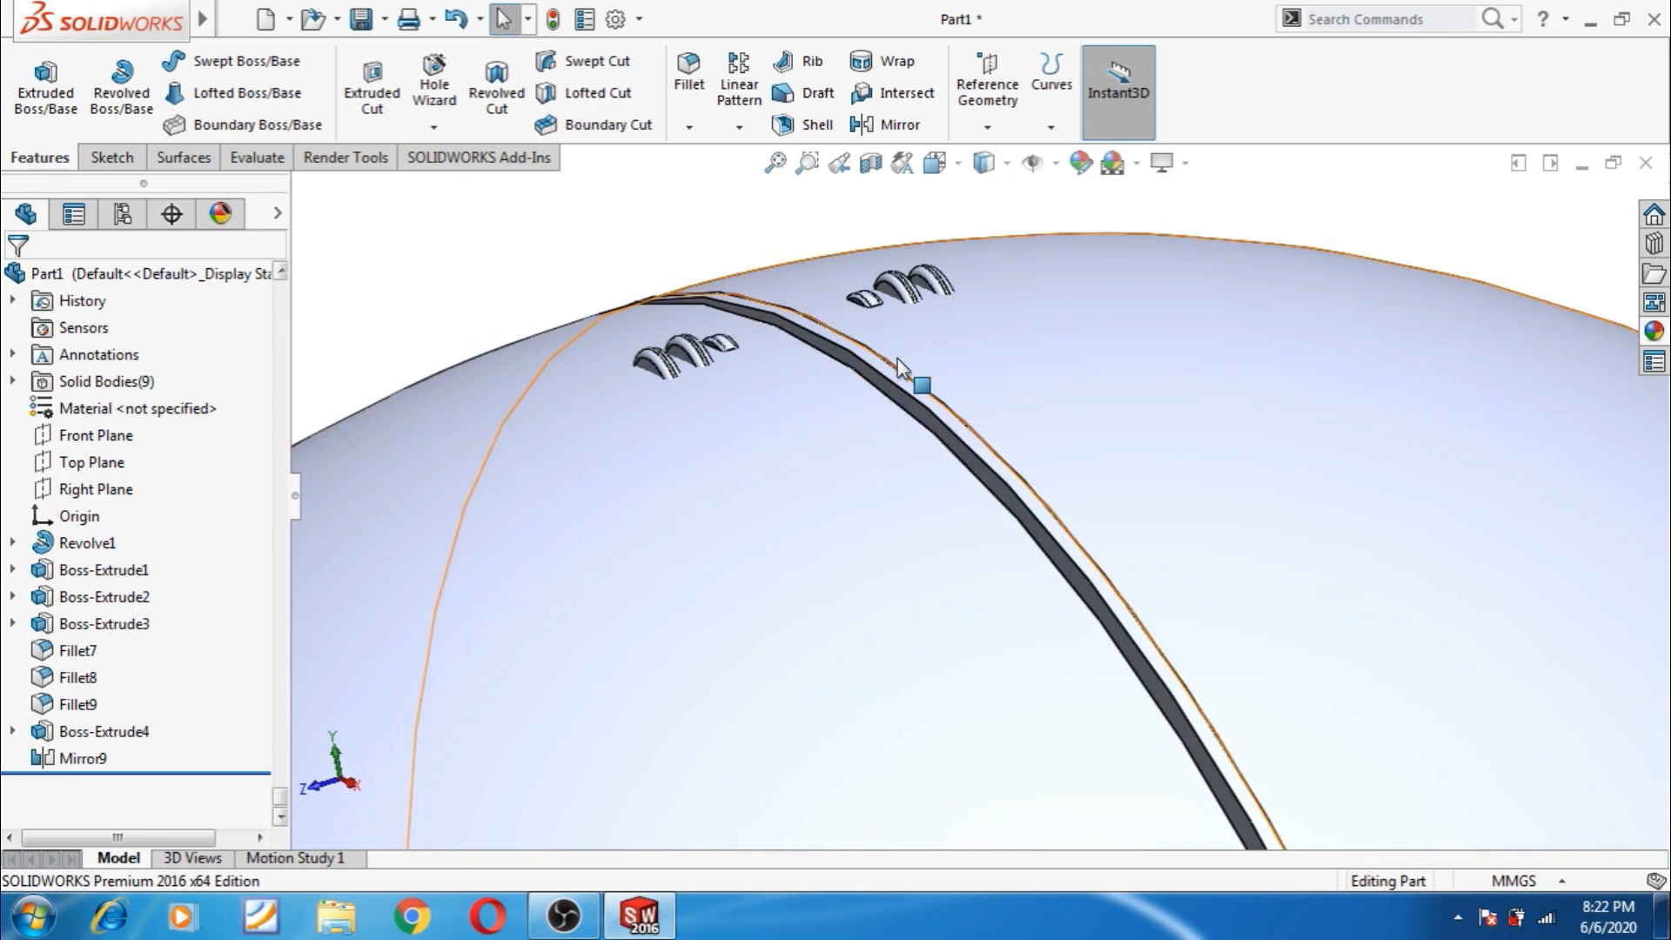
scroll(619, 507, "up", 5)
middle_click_drag(619, 559, 943, 633)
scroll(942, 633, "up", 4)
middle_click_drag(1123, 646, 1157, 638)
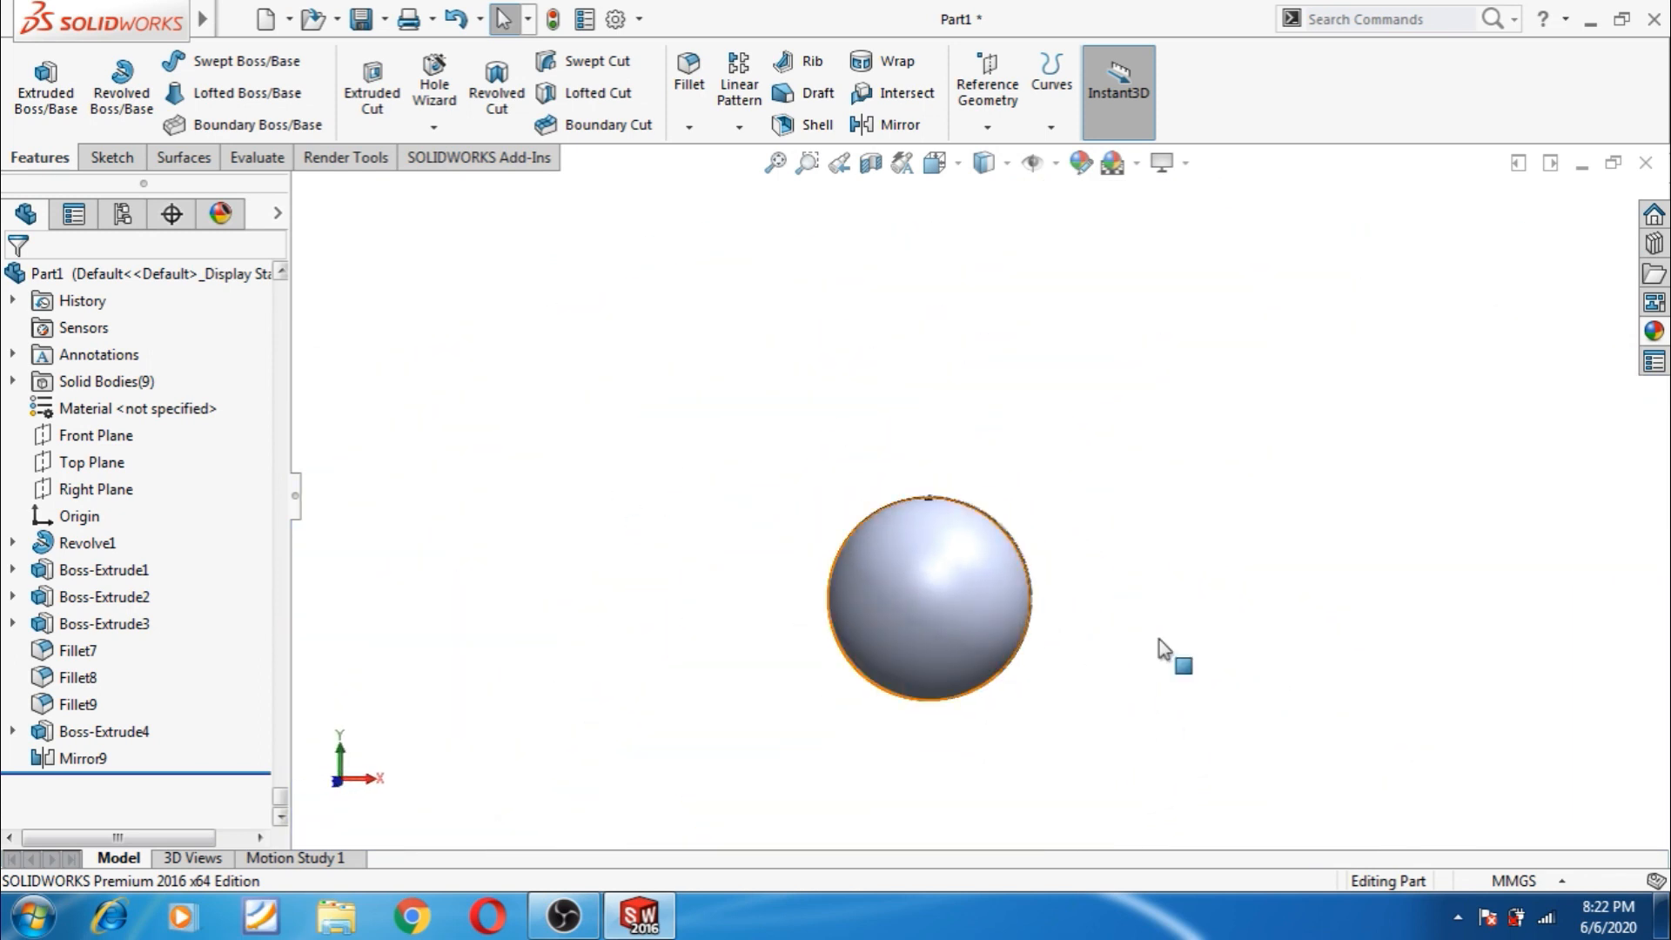
- Fillet both outer circular edges of the ring between the two hemispheres with a 0.2 mm radius
scroll(757, 520, "down", 3)
middle_click_drag(1318, 619, 1231, 664)
scroll(989, 504, "down", 6)
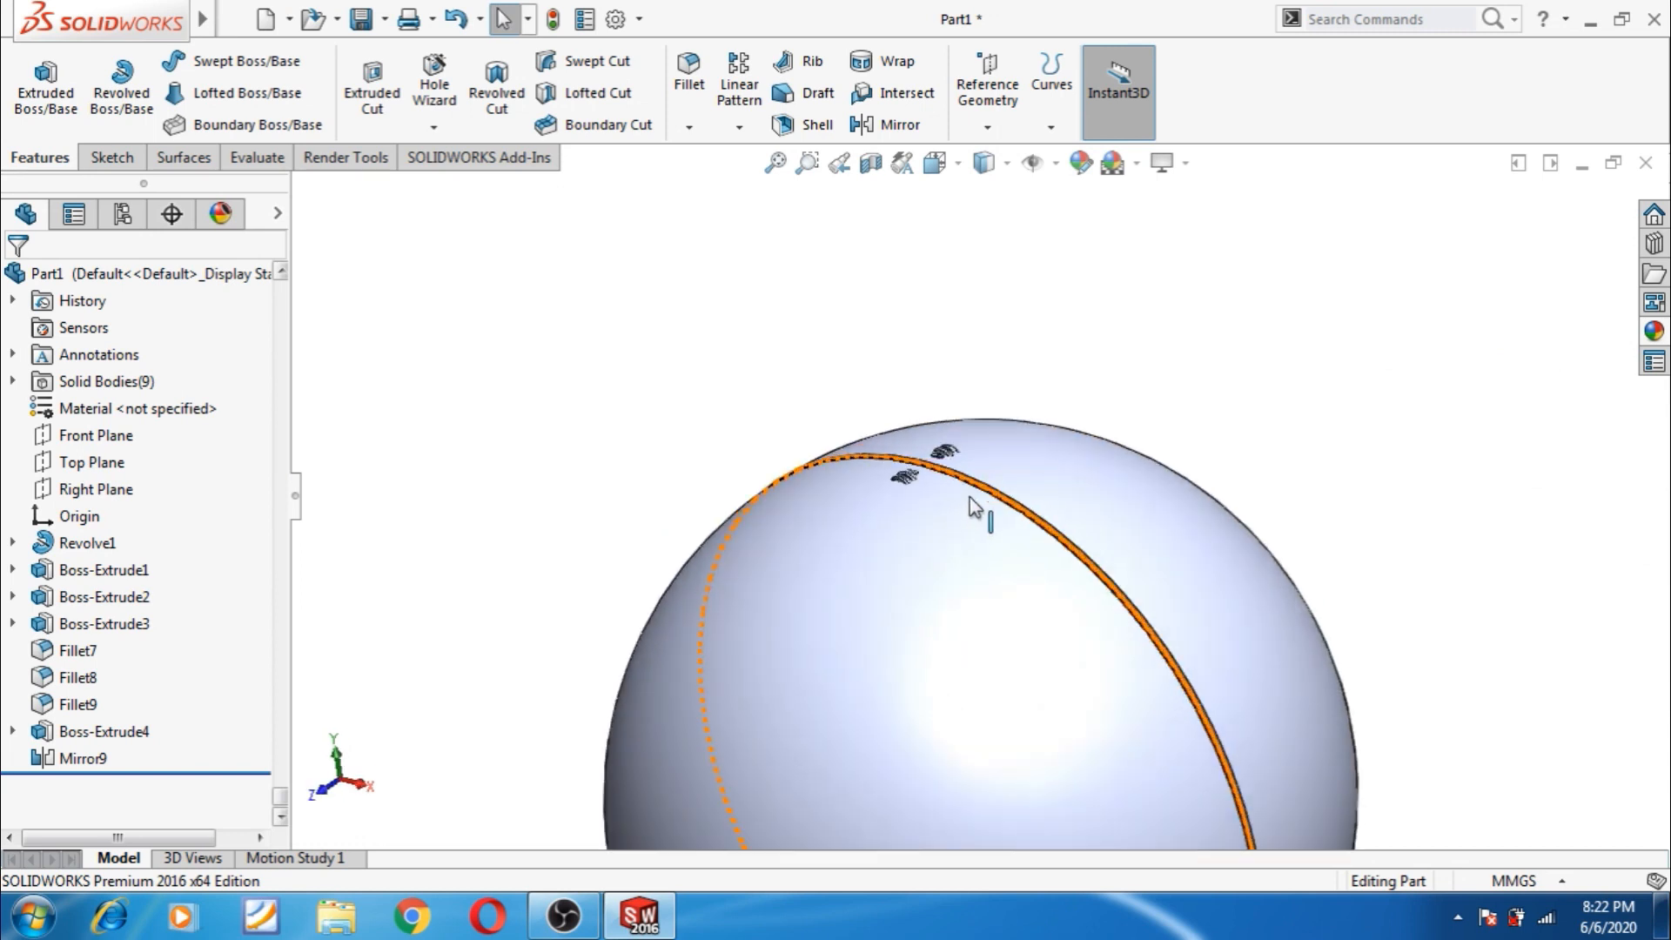
scroll(966, 474, "down", 3)
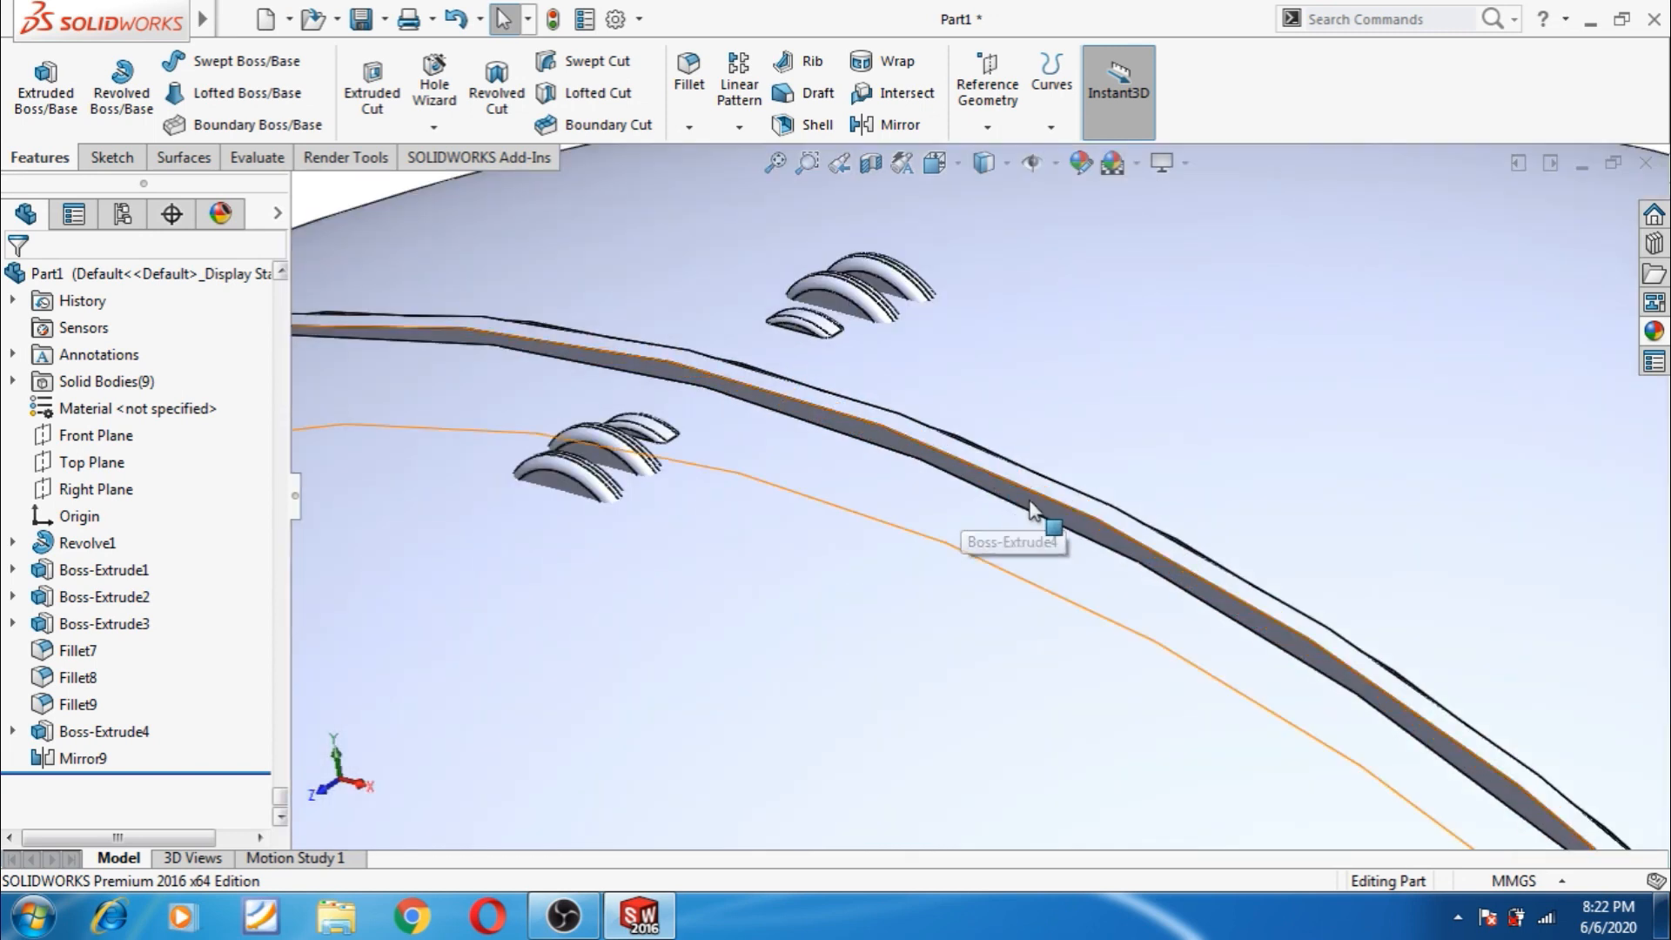
left_click(688, 74)
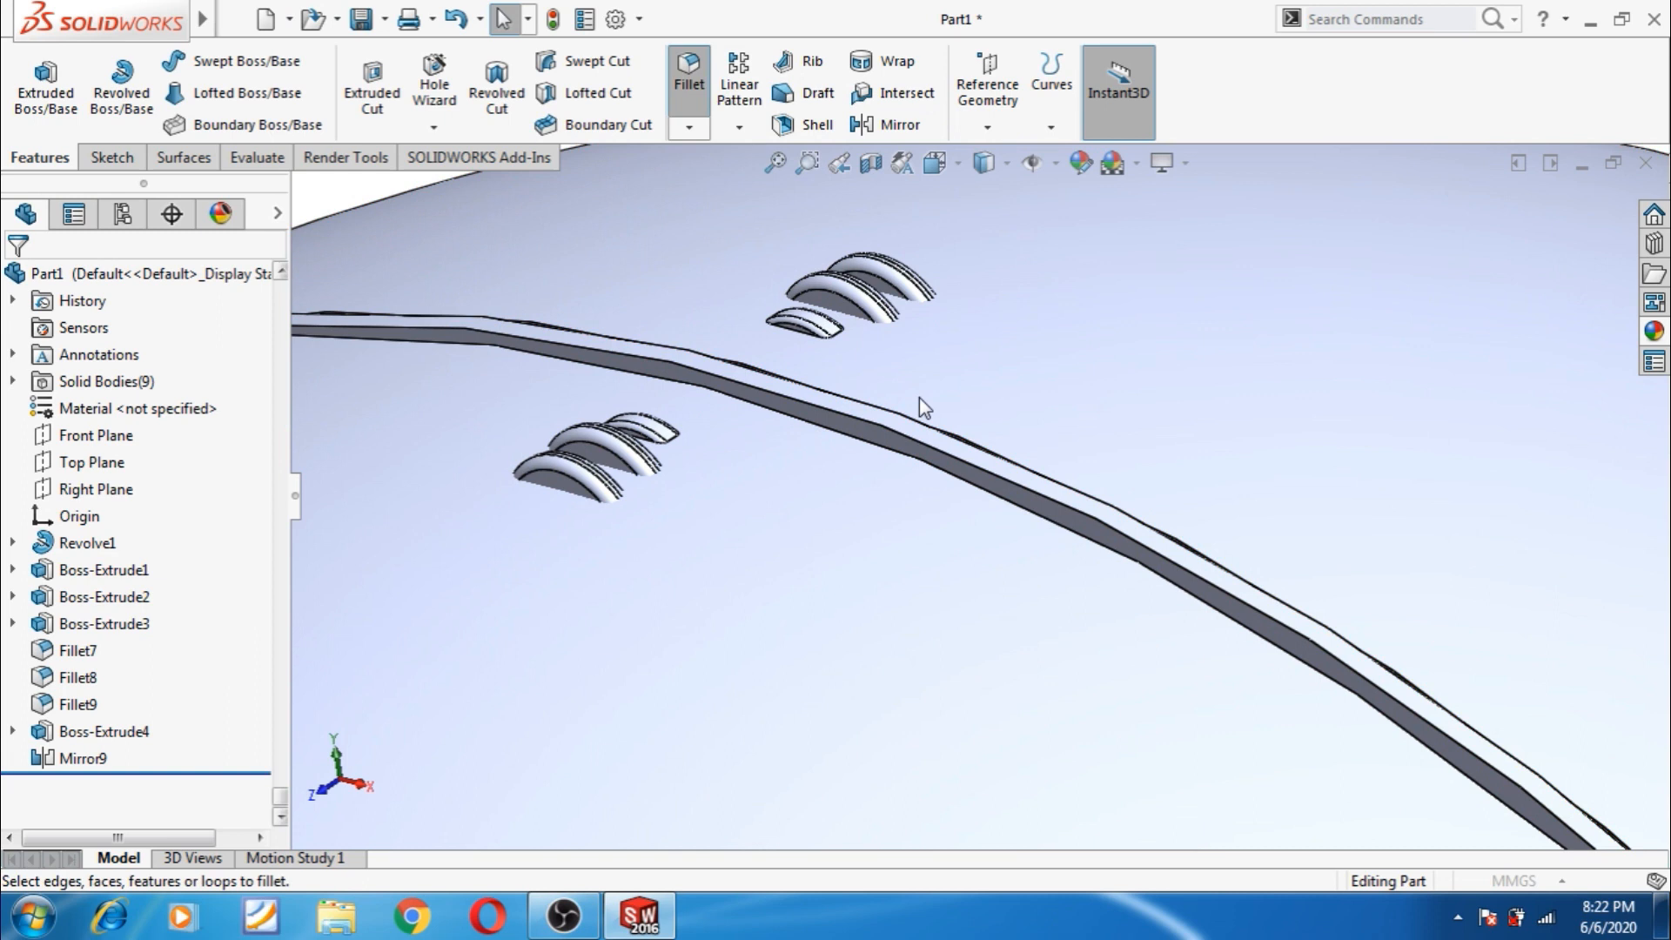
left_click(927, 455)
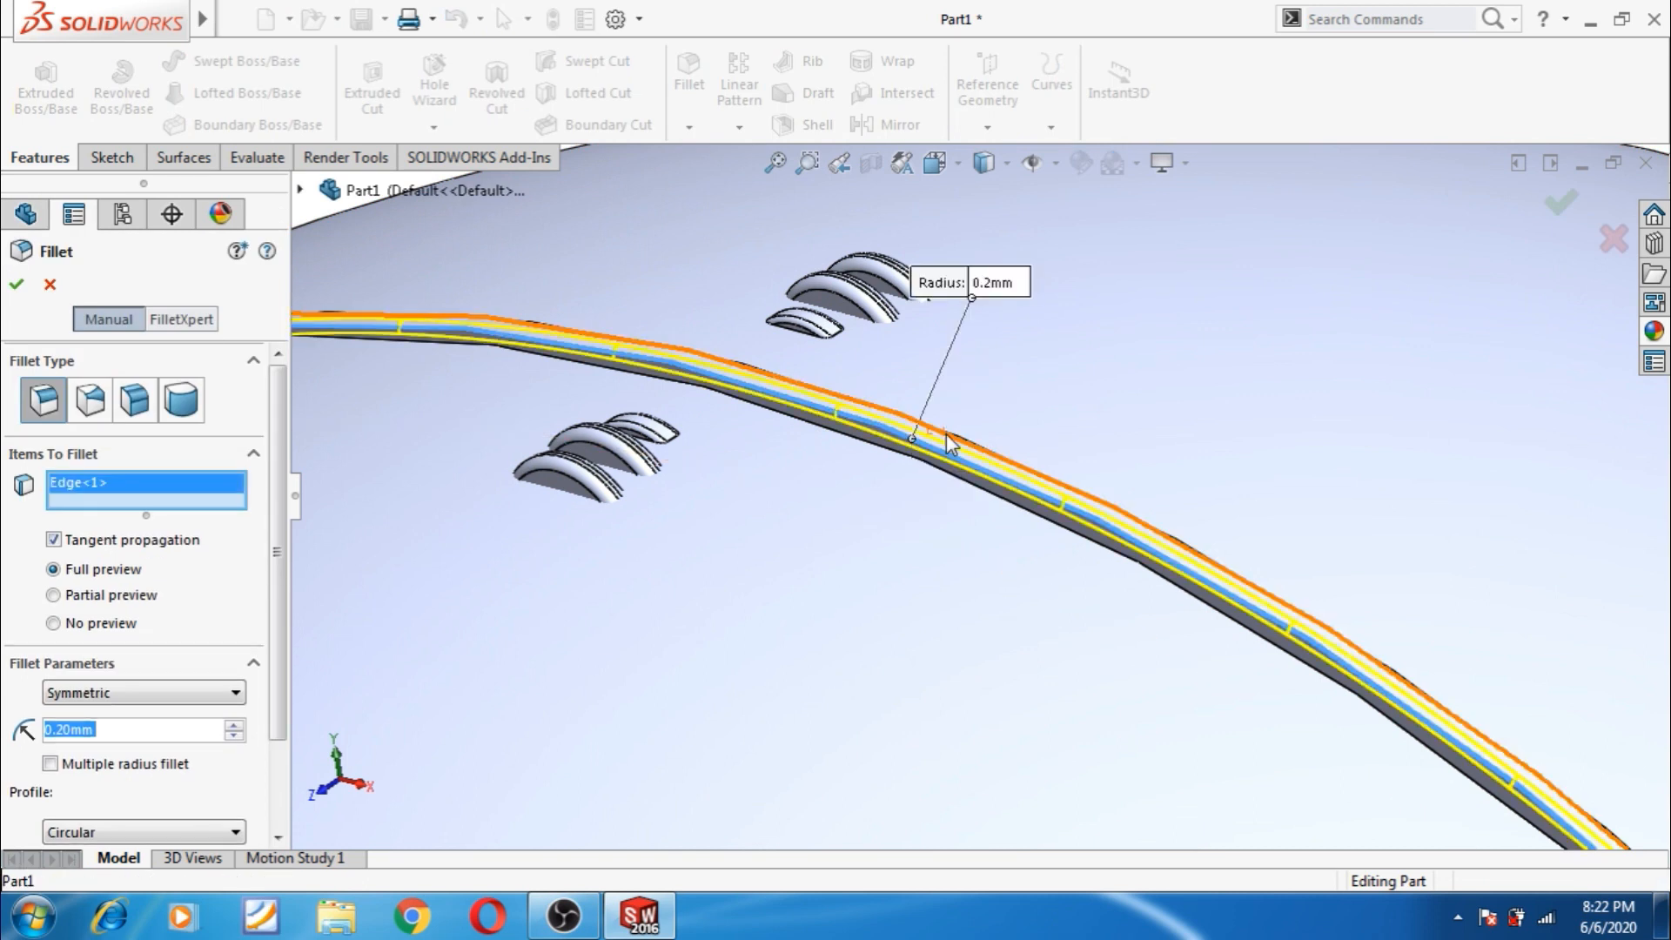
left_click(948, 442)
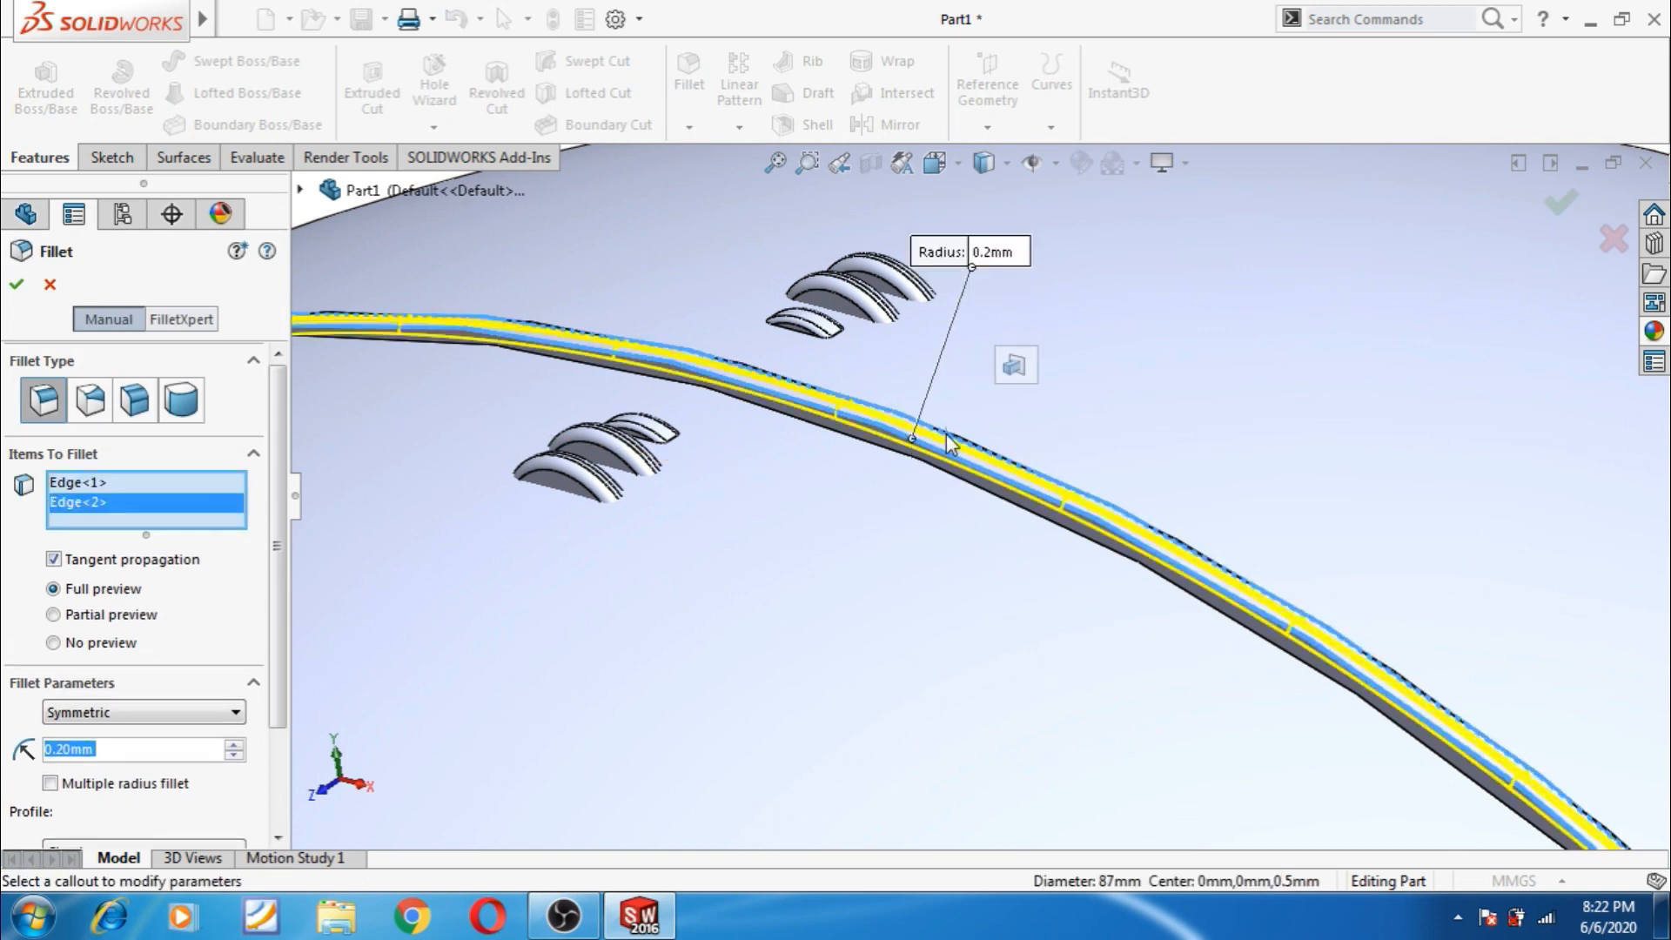
left_click(14, 286)
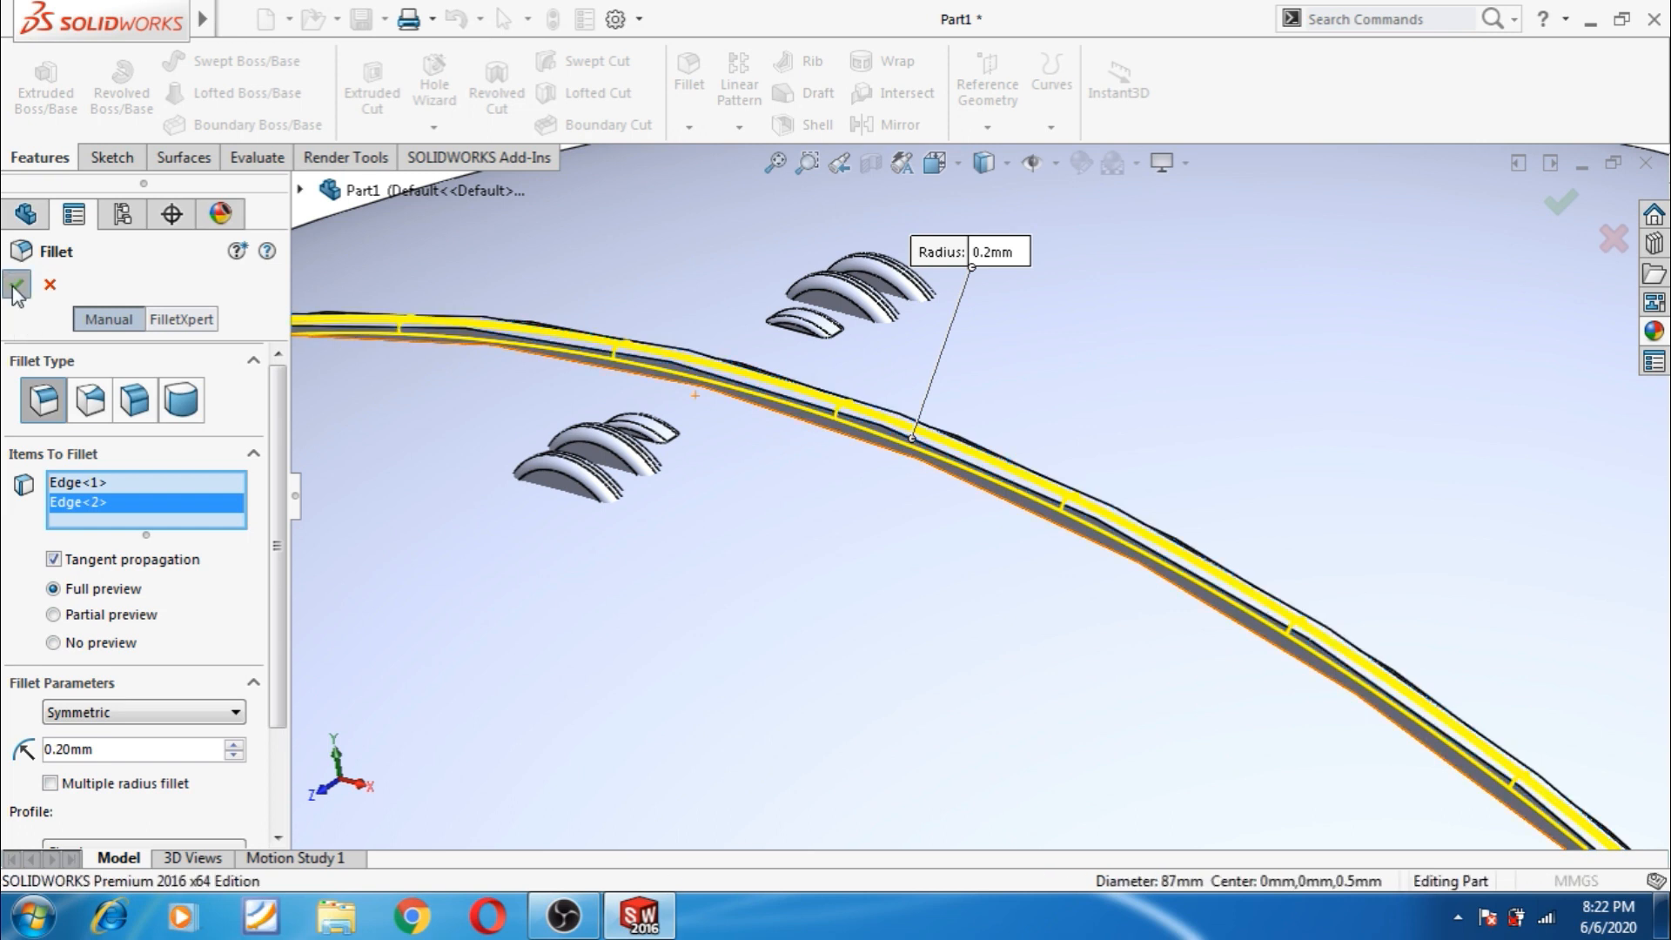
- Inspect the filleted ring at the seam between the hemispheres, including its rounded edges and the neighbouring bumps
scroll(908, 351, "up", 3)
scroll(908, 342, "up", 1)
middle_click_drag(1095, 261, 940, 397)
scroll(906, 503, "down", 4)
scroll(901, 514, "down", 2)
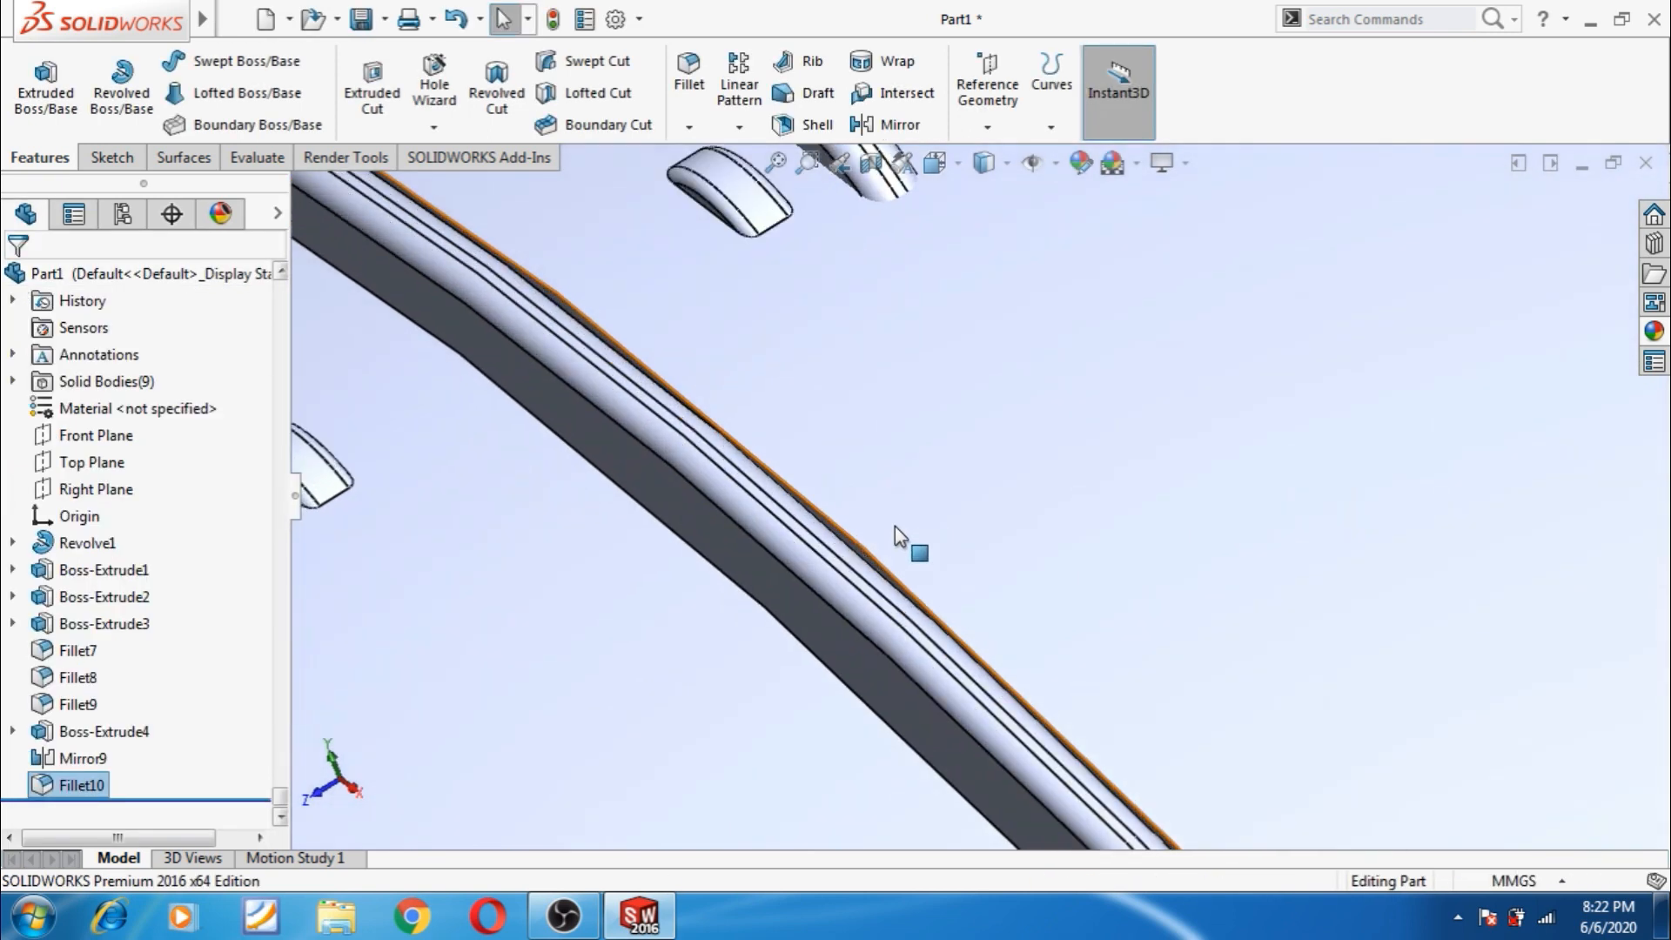
scroll(863, 572, "up", 5)
middle_click_drag(853, 609, 877, 548)
left_click(663, 303)
scroll(800, 433, "up", 4)
scroll(928, 531, "down", 3)
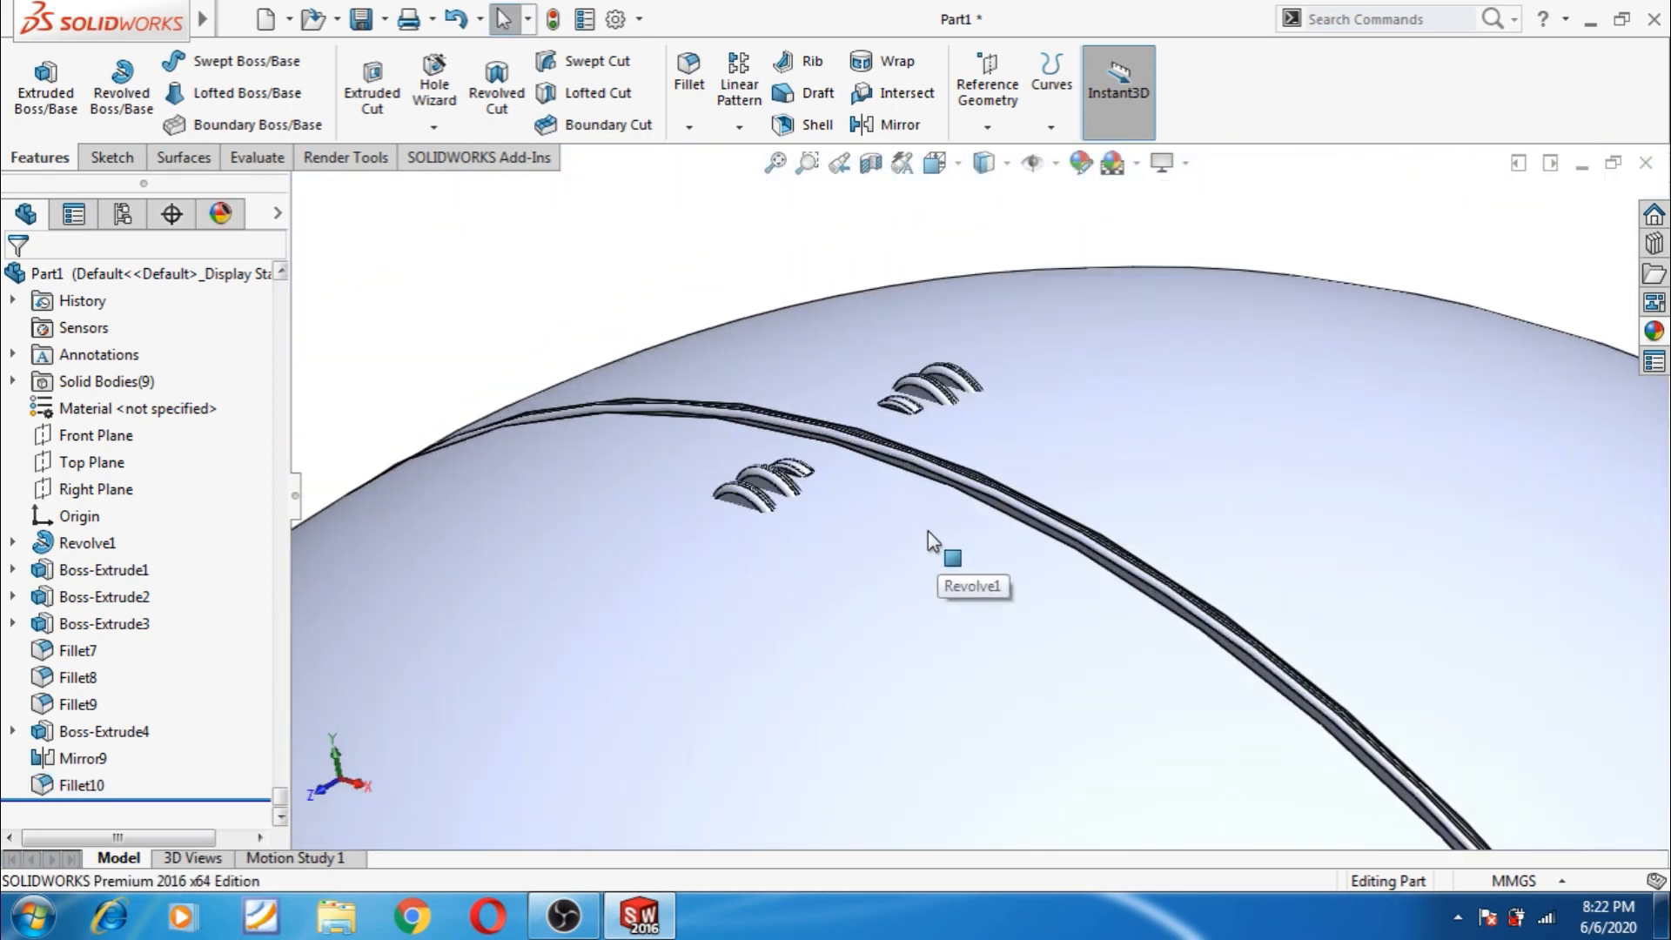
scroll(792, 427, "up", 5)
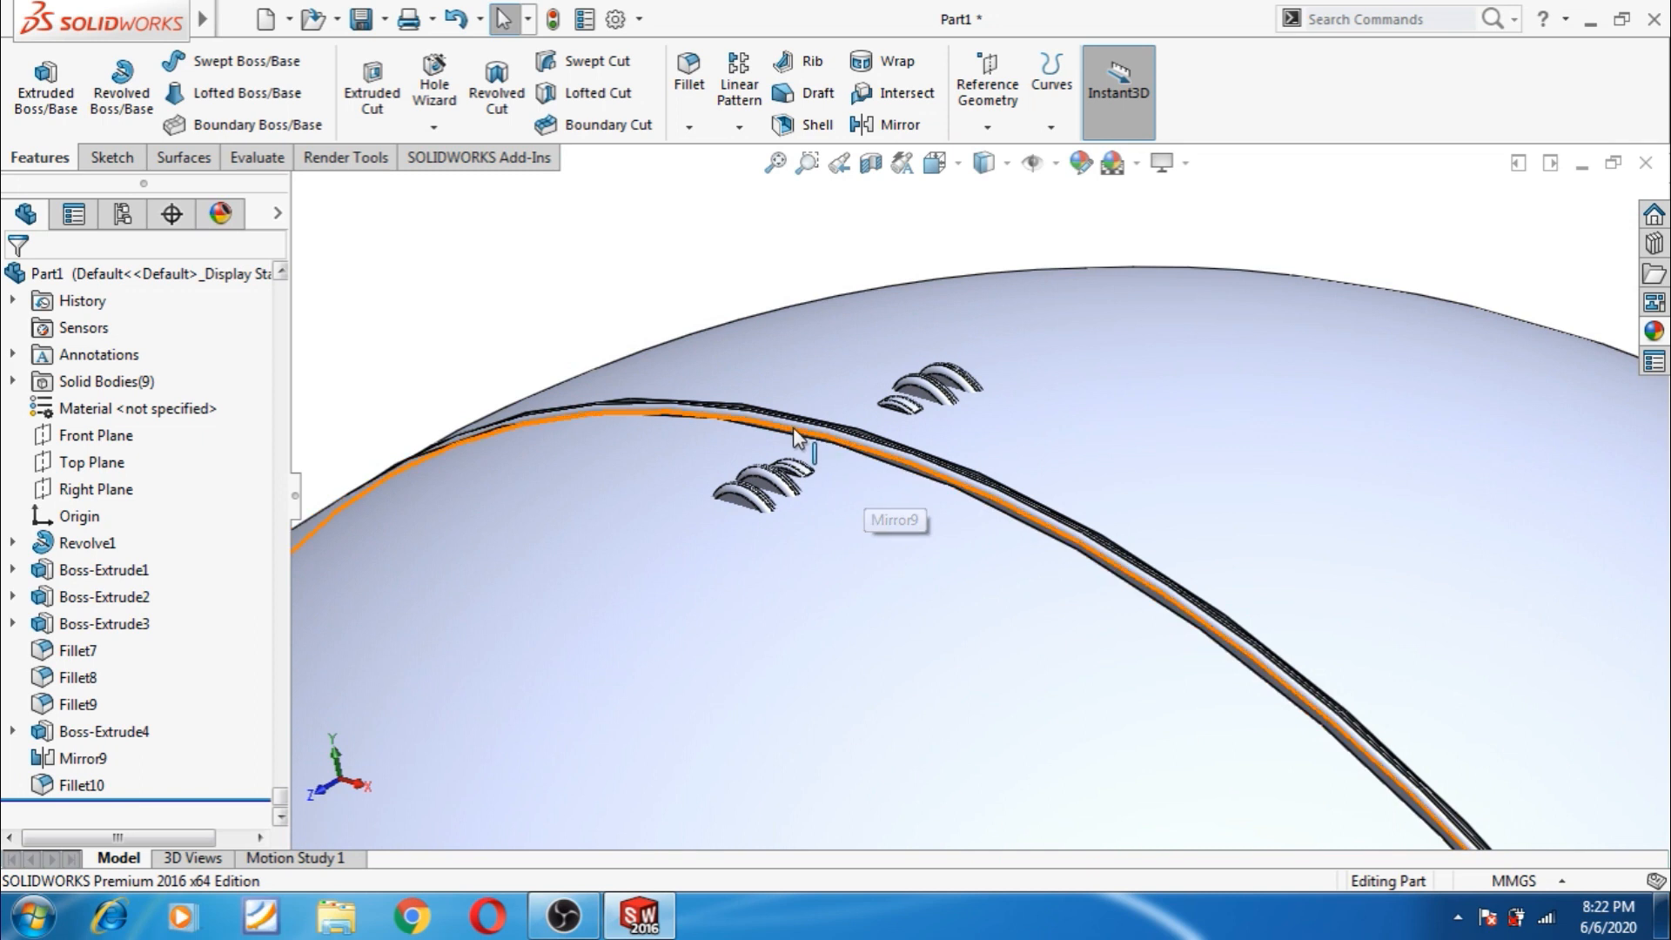
- Show the model's temporary axes across the whole sphere
left_click(1007, 164)
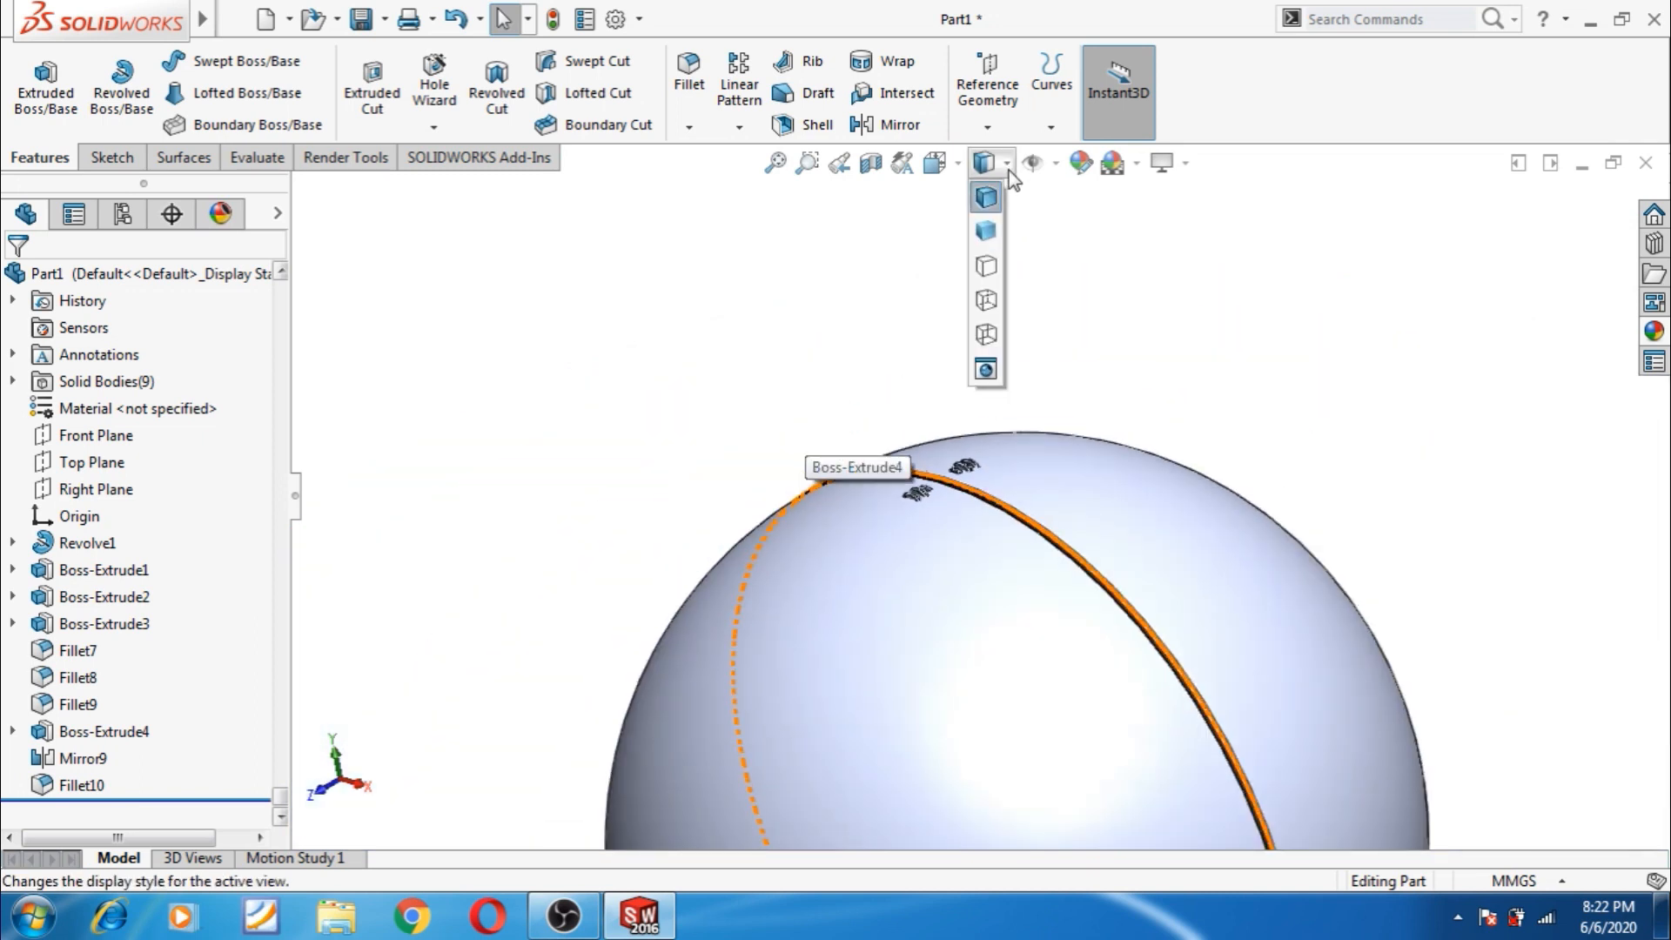
left_click(1055, 164)
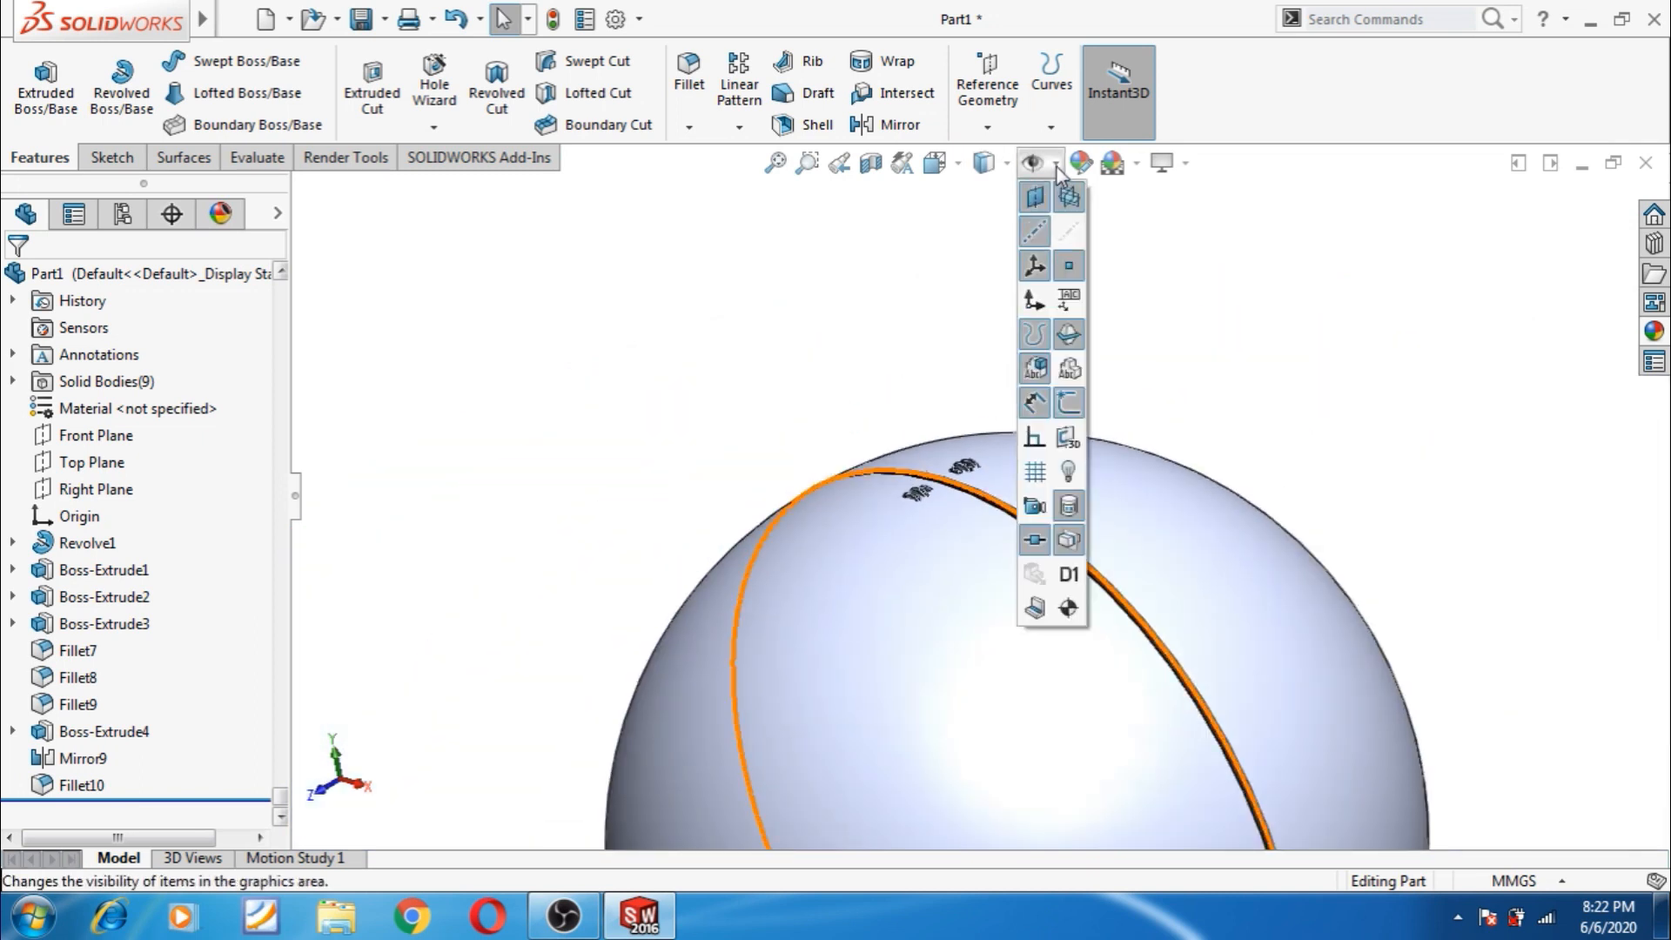
left_click(1072, 233)
scroll(1262, 367, "up", 4)
middle_click_drag(1262, 366, 1309, 362)
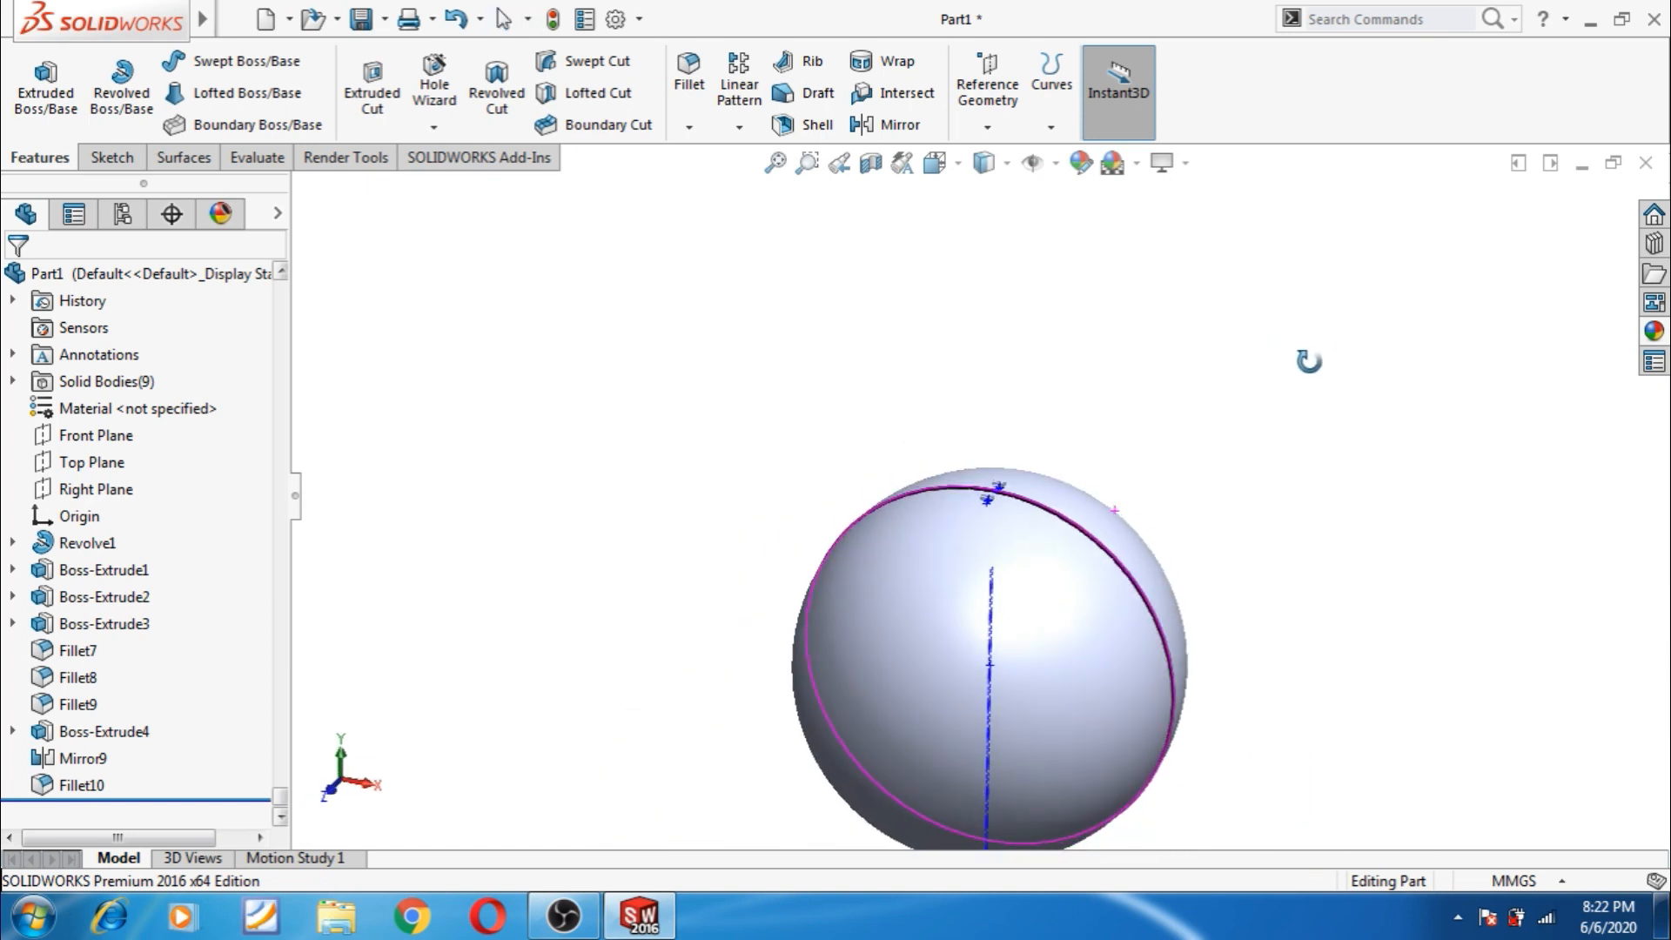
- Create a reference axis at the intersection of the Top Plane and Right Plane, and hide the temporary axes
left_click(92, 463)
left_click(78, 492, "ctrl")
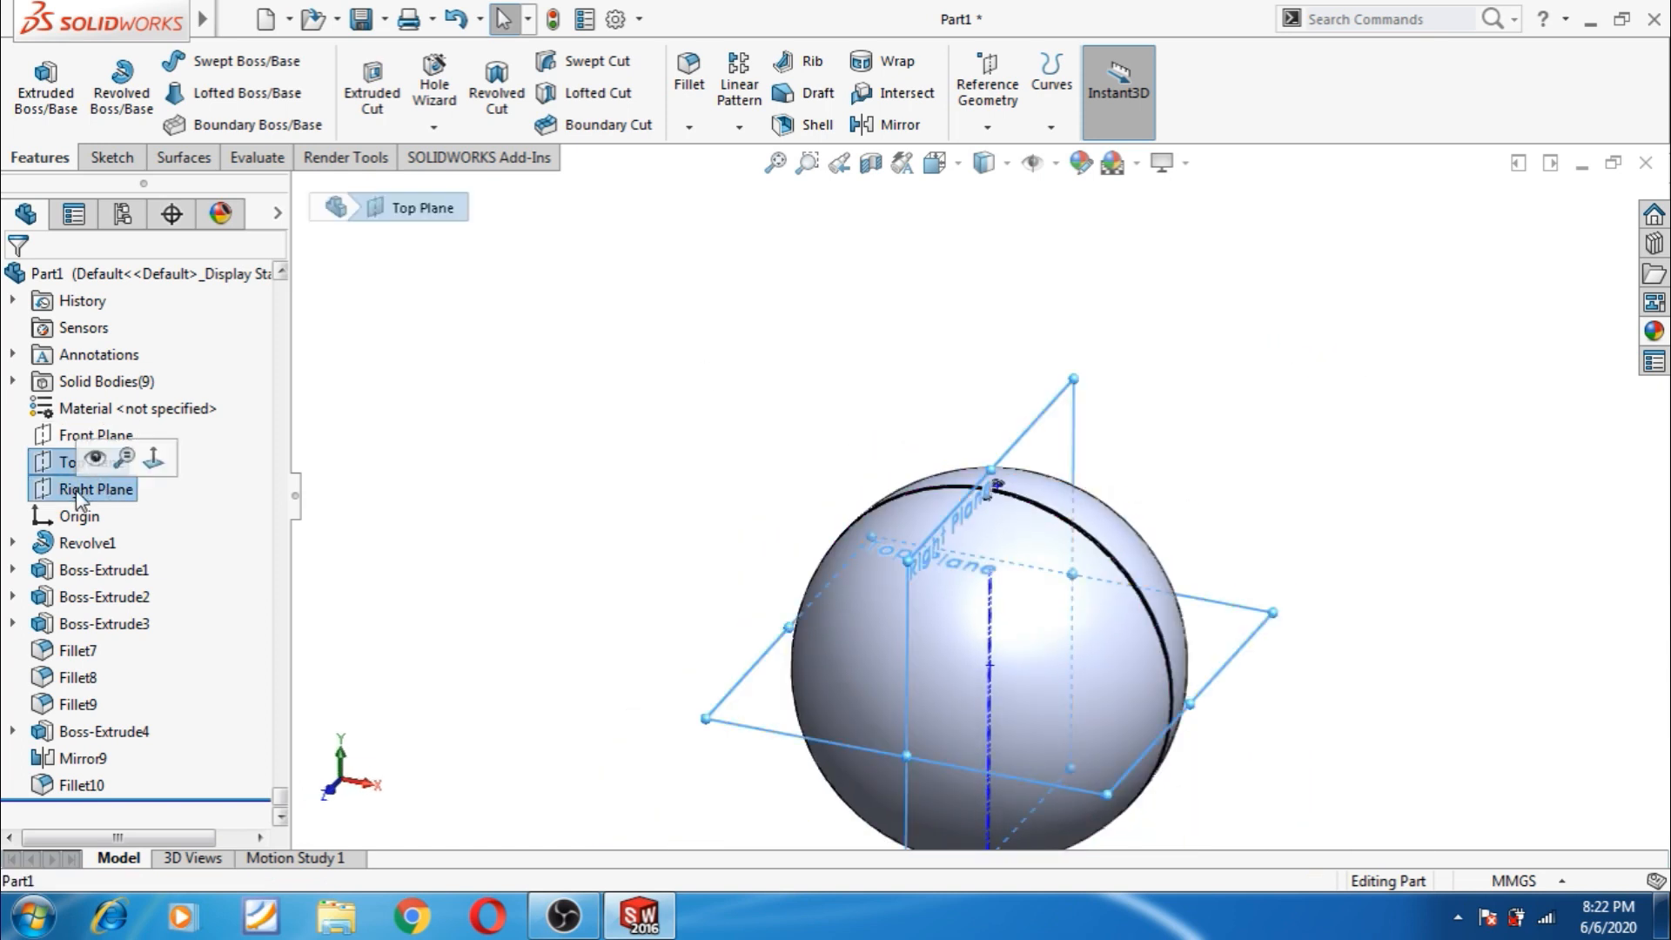
left_click(1055, 165)
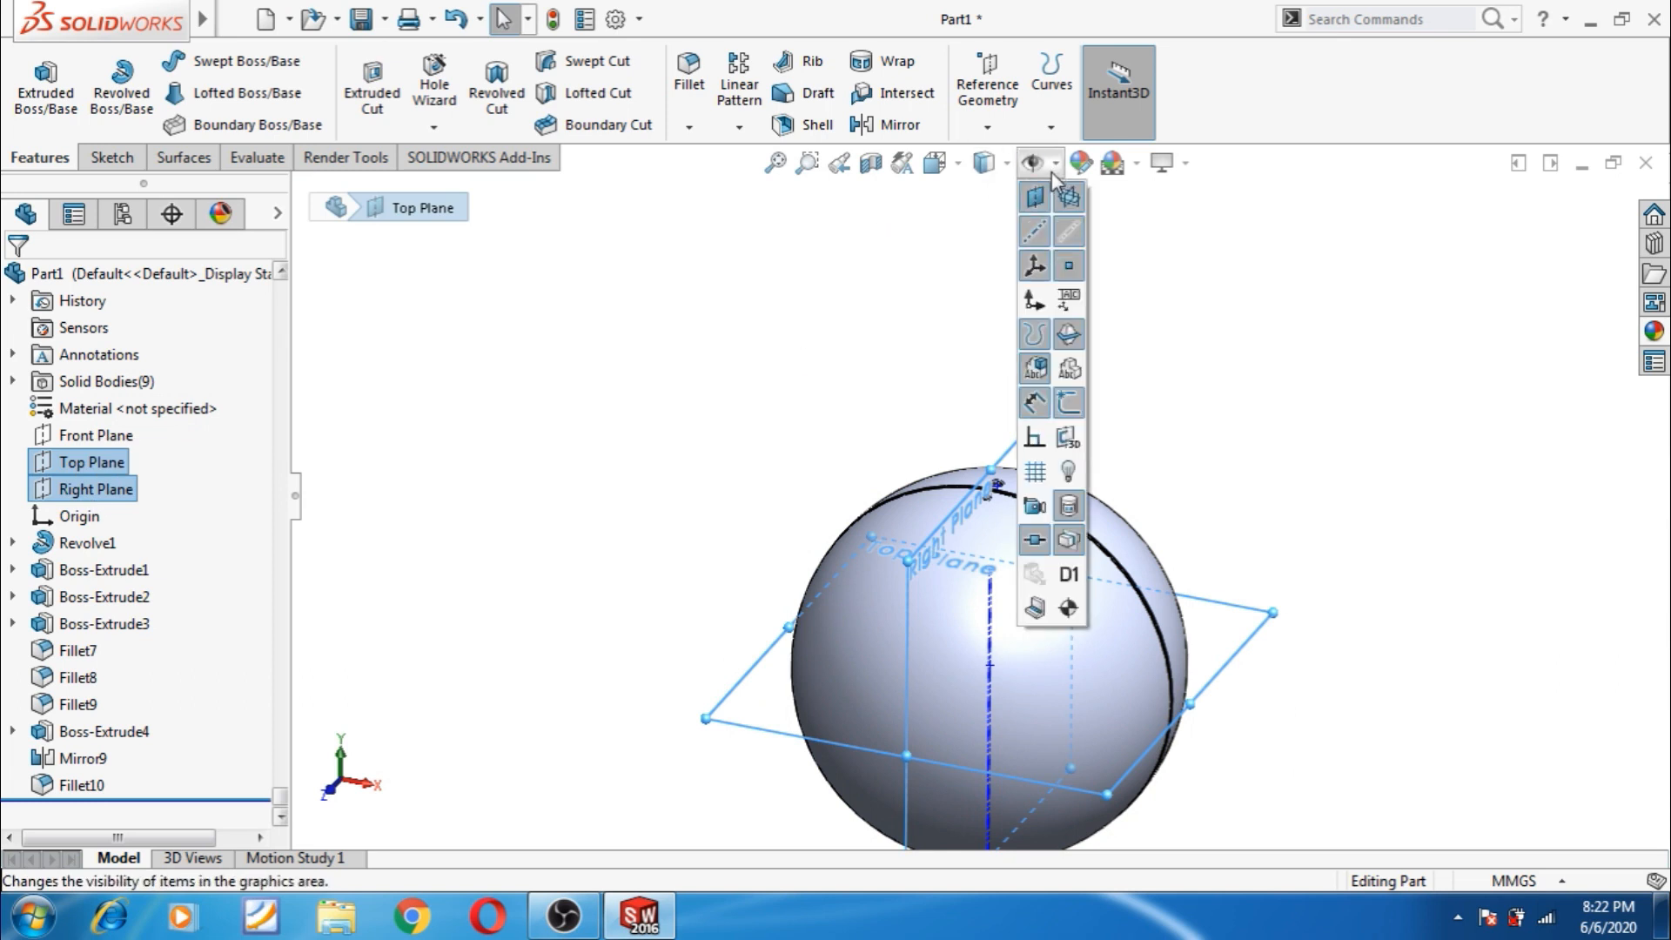
left_click(987, 127)
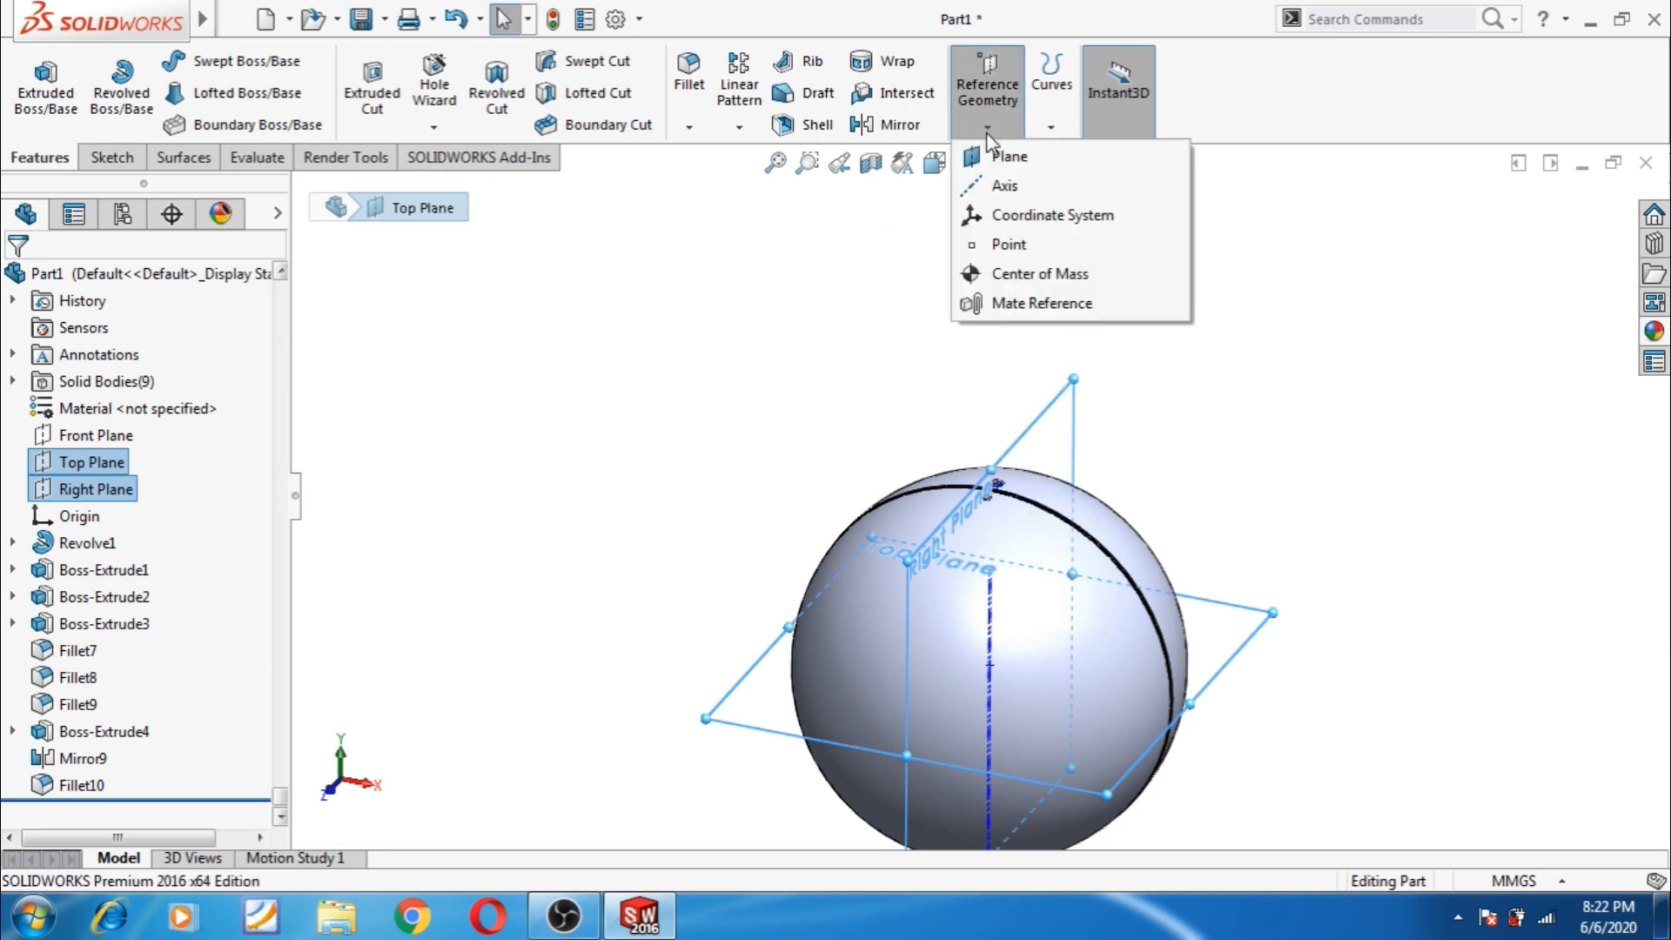
left_click(989, 190)
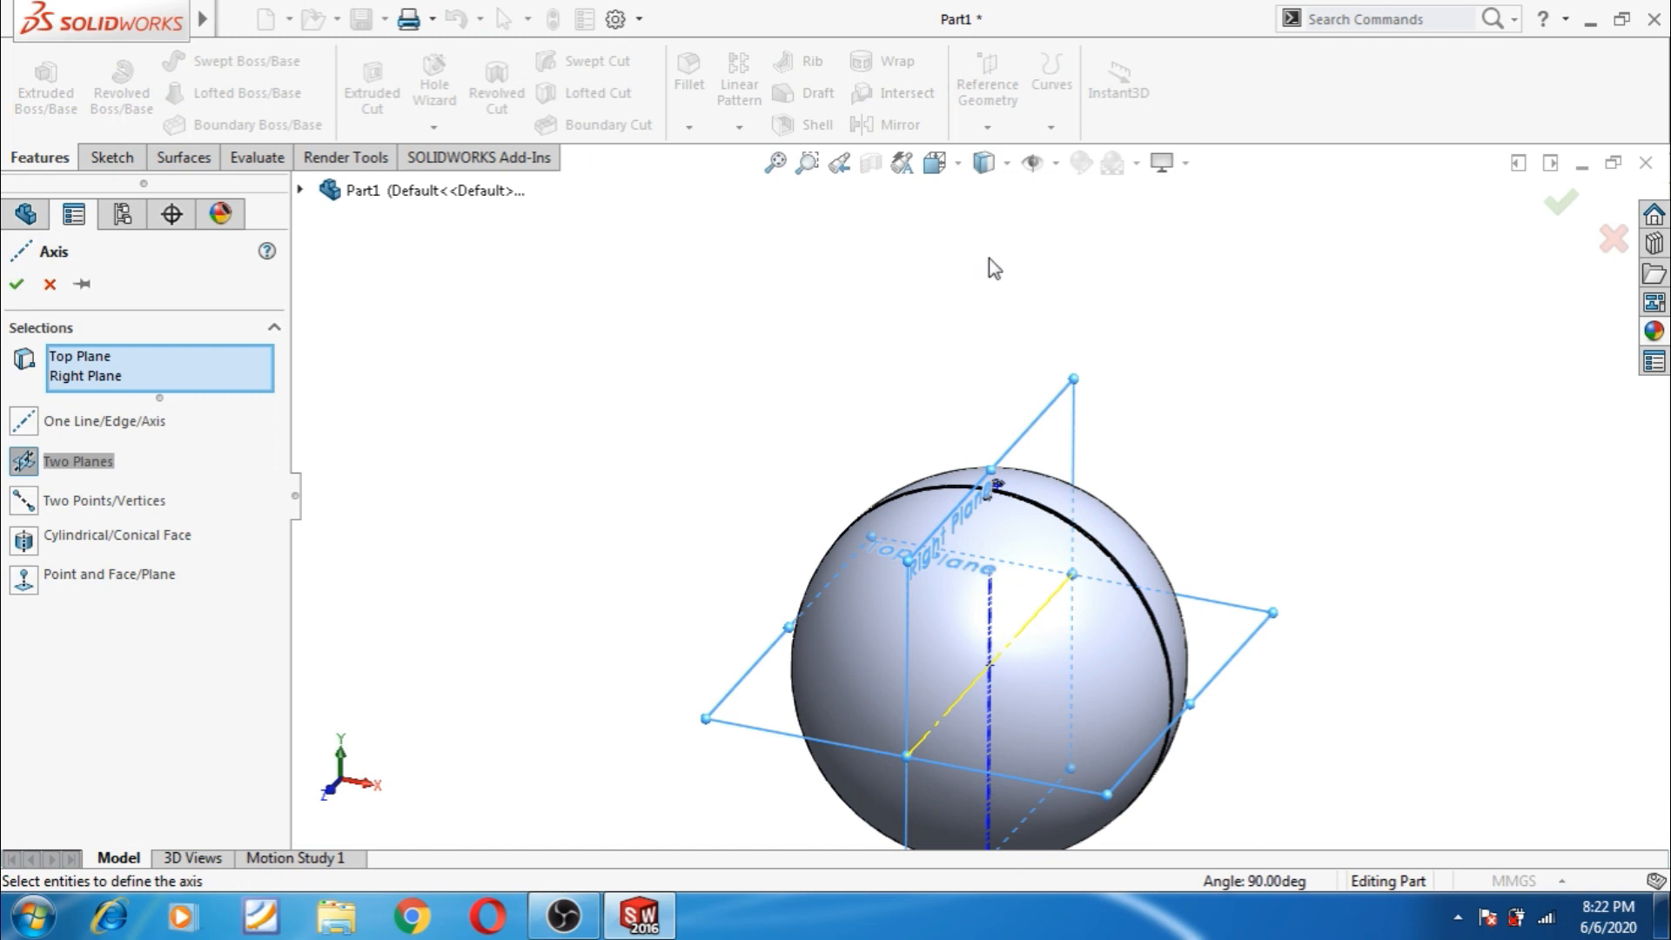
left_click(1052, 165)
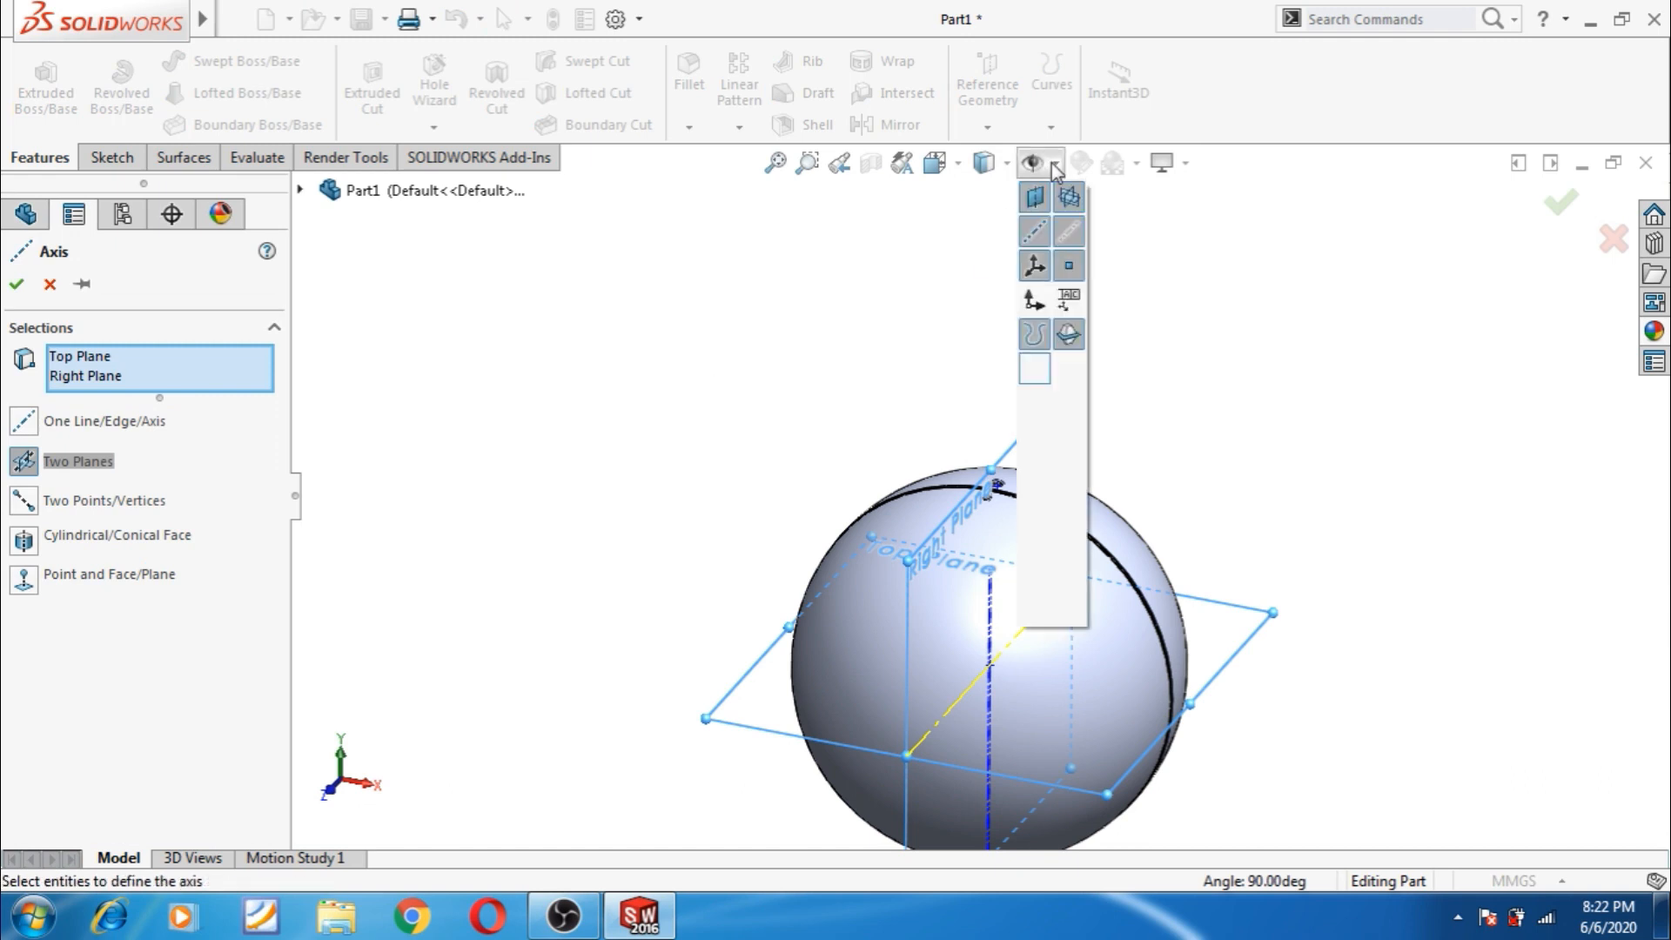
left_click(1068, 234)
left_click(18, 284)
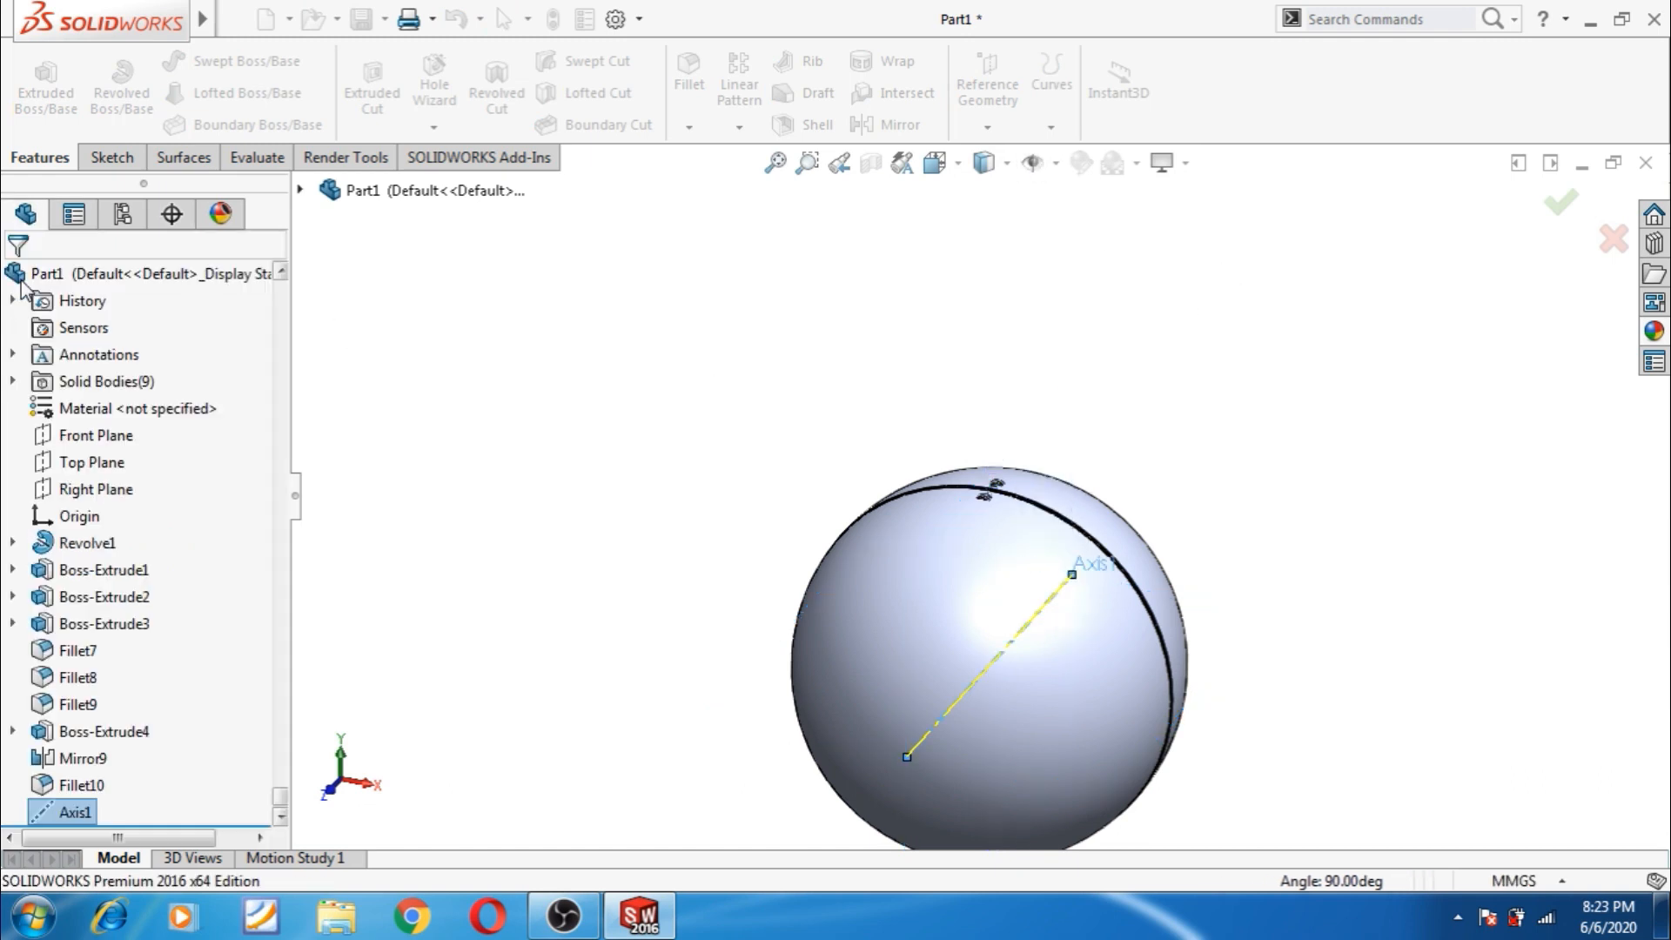
- Start a circular pattern with the new reference axis as its rotation axis
middle_click_drag(592, 468, 602, 471)
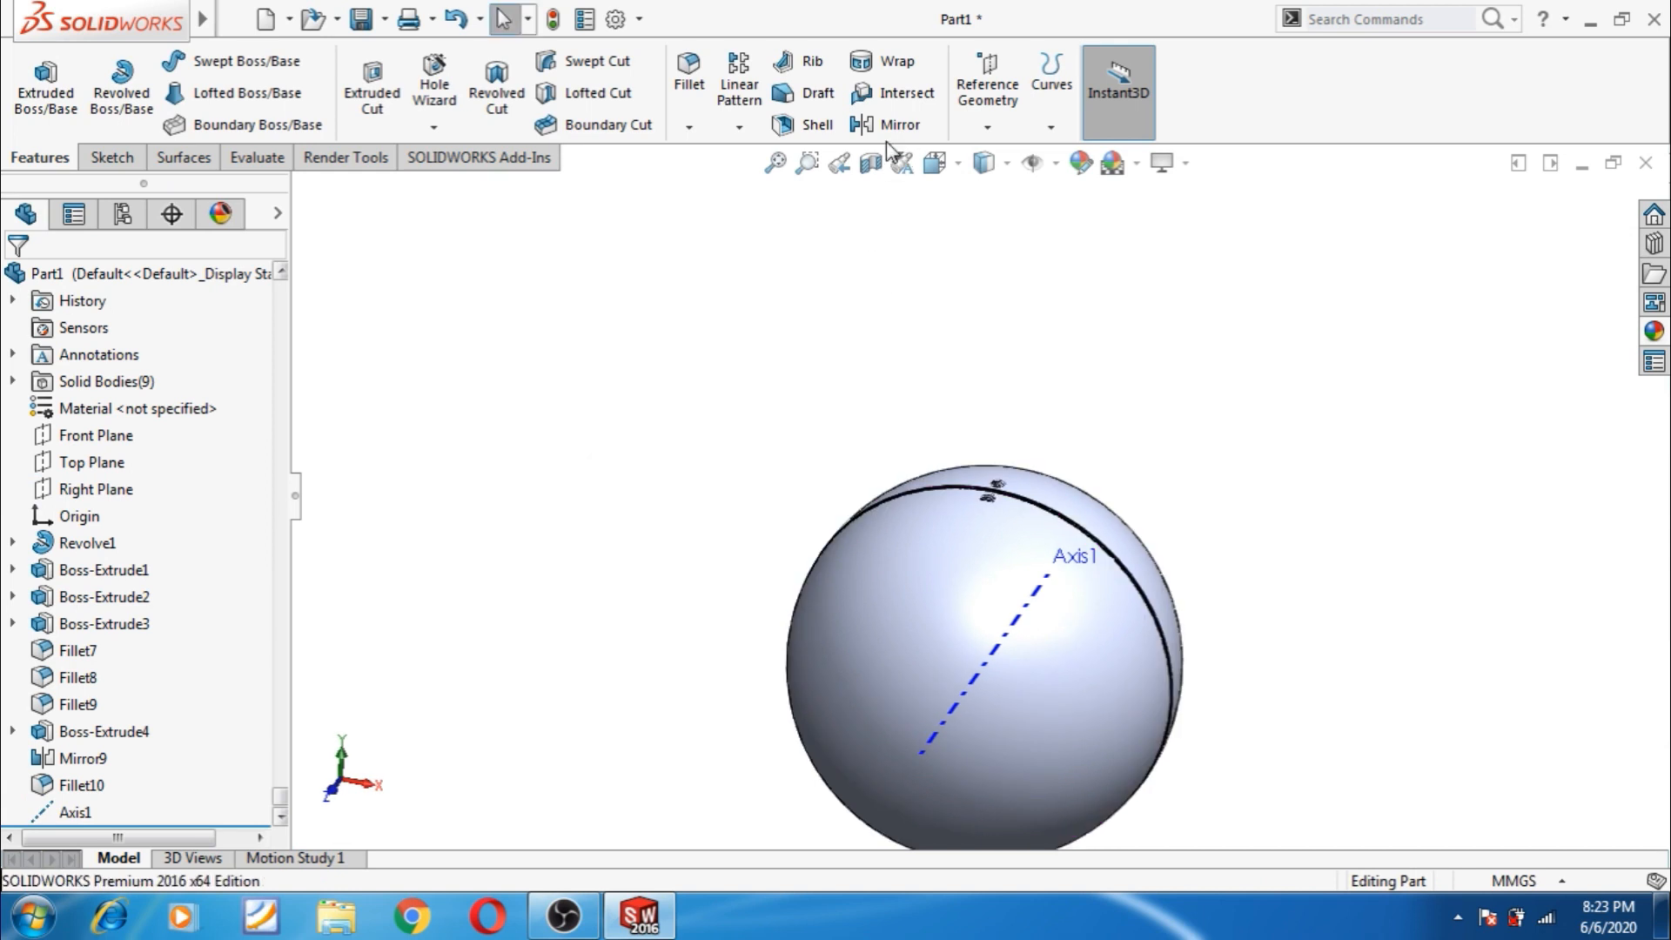
left_click(738, 127)
left_click(750, 186)
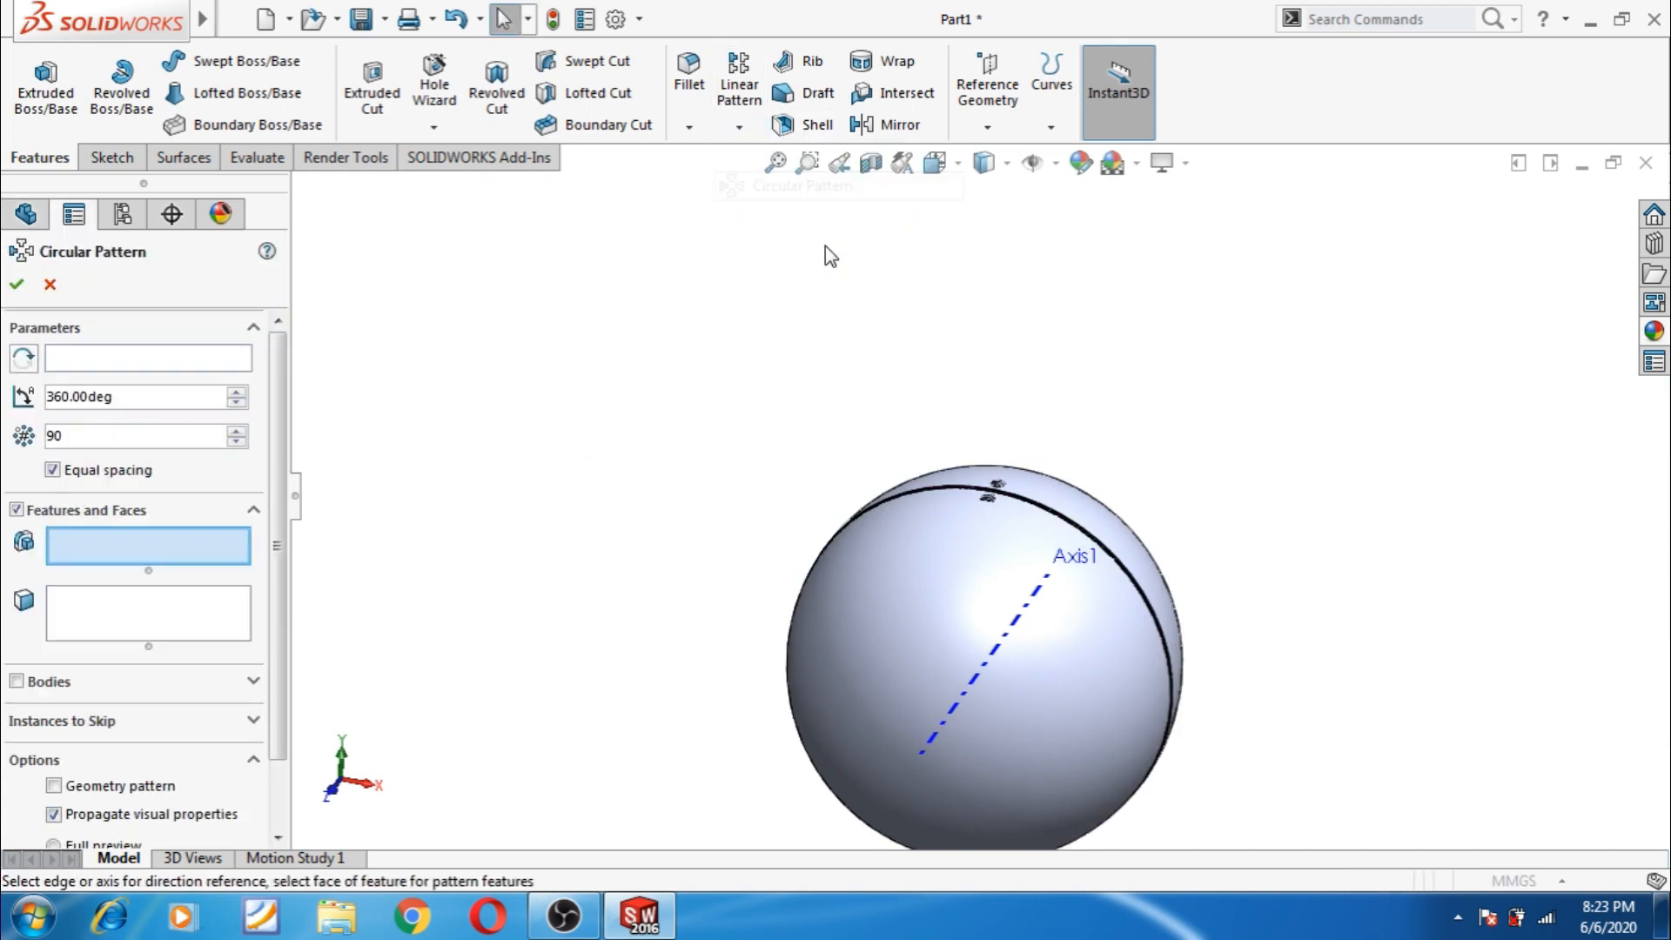
scroll(1045, 640, "down", 3)
middle_click_drag(1022, 430, 1213, 384)
left_click(246, 362)
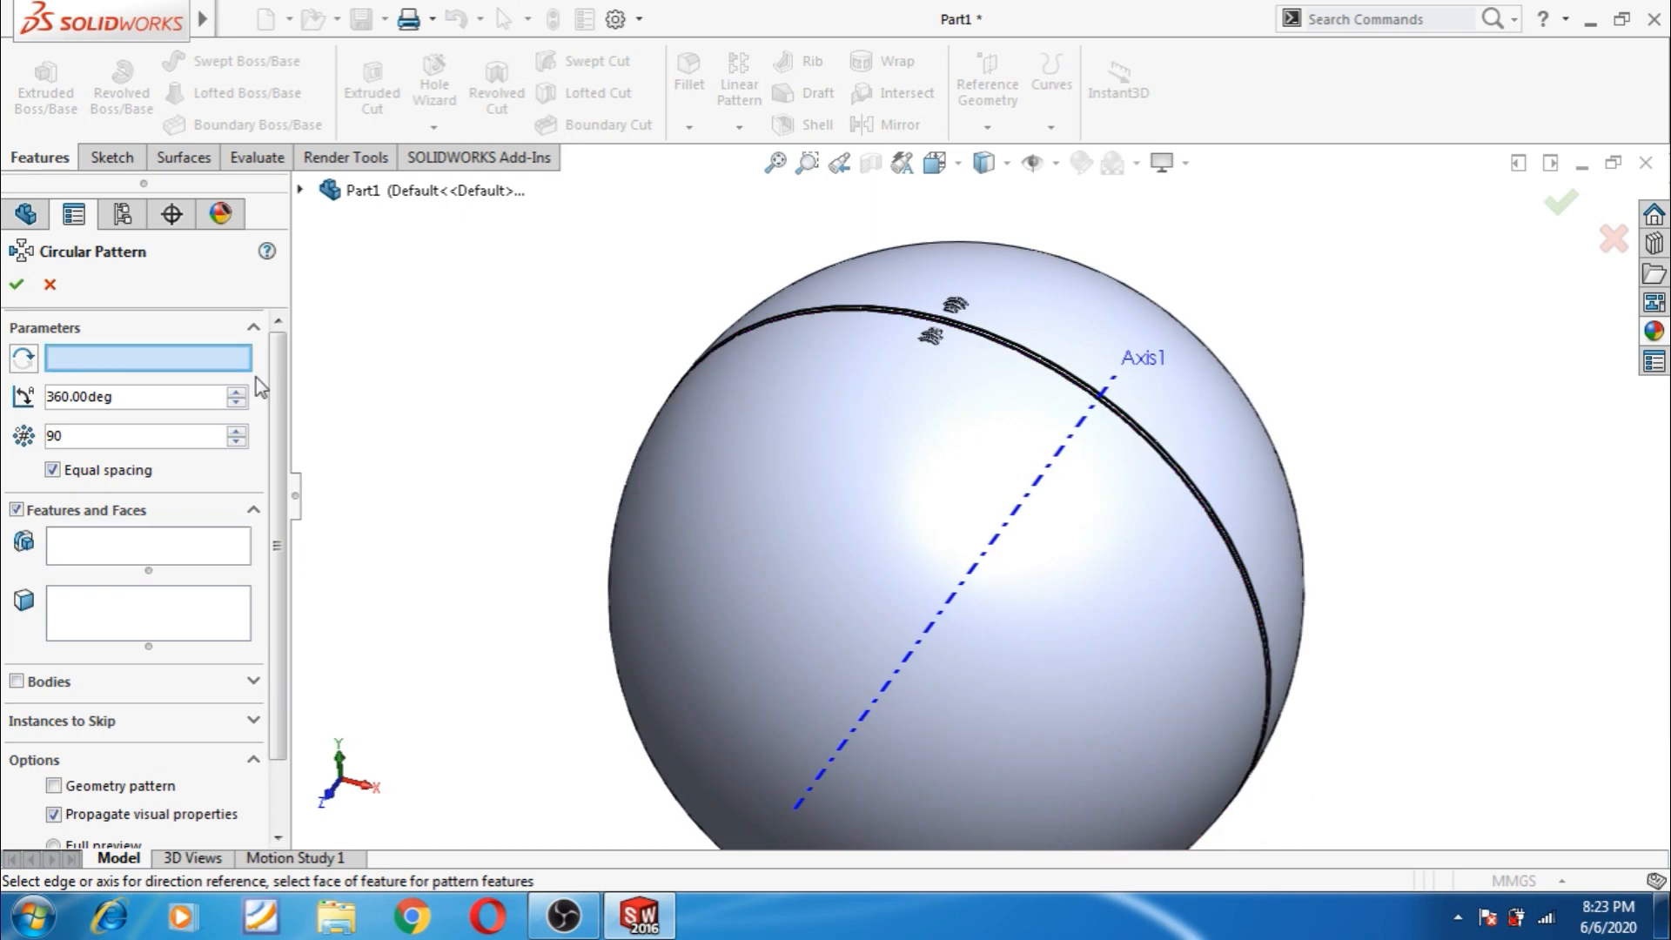
left_click(1011, 520)
scroll(896, 377, "down", 8)
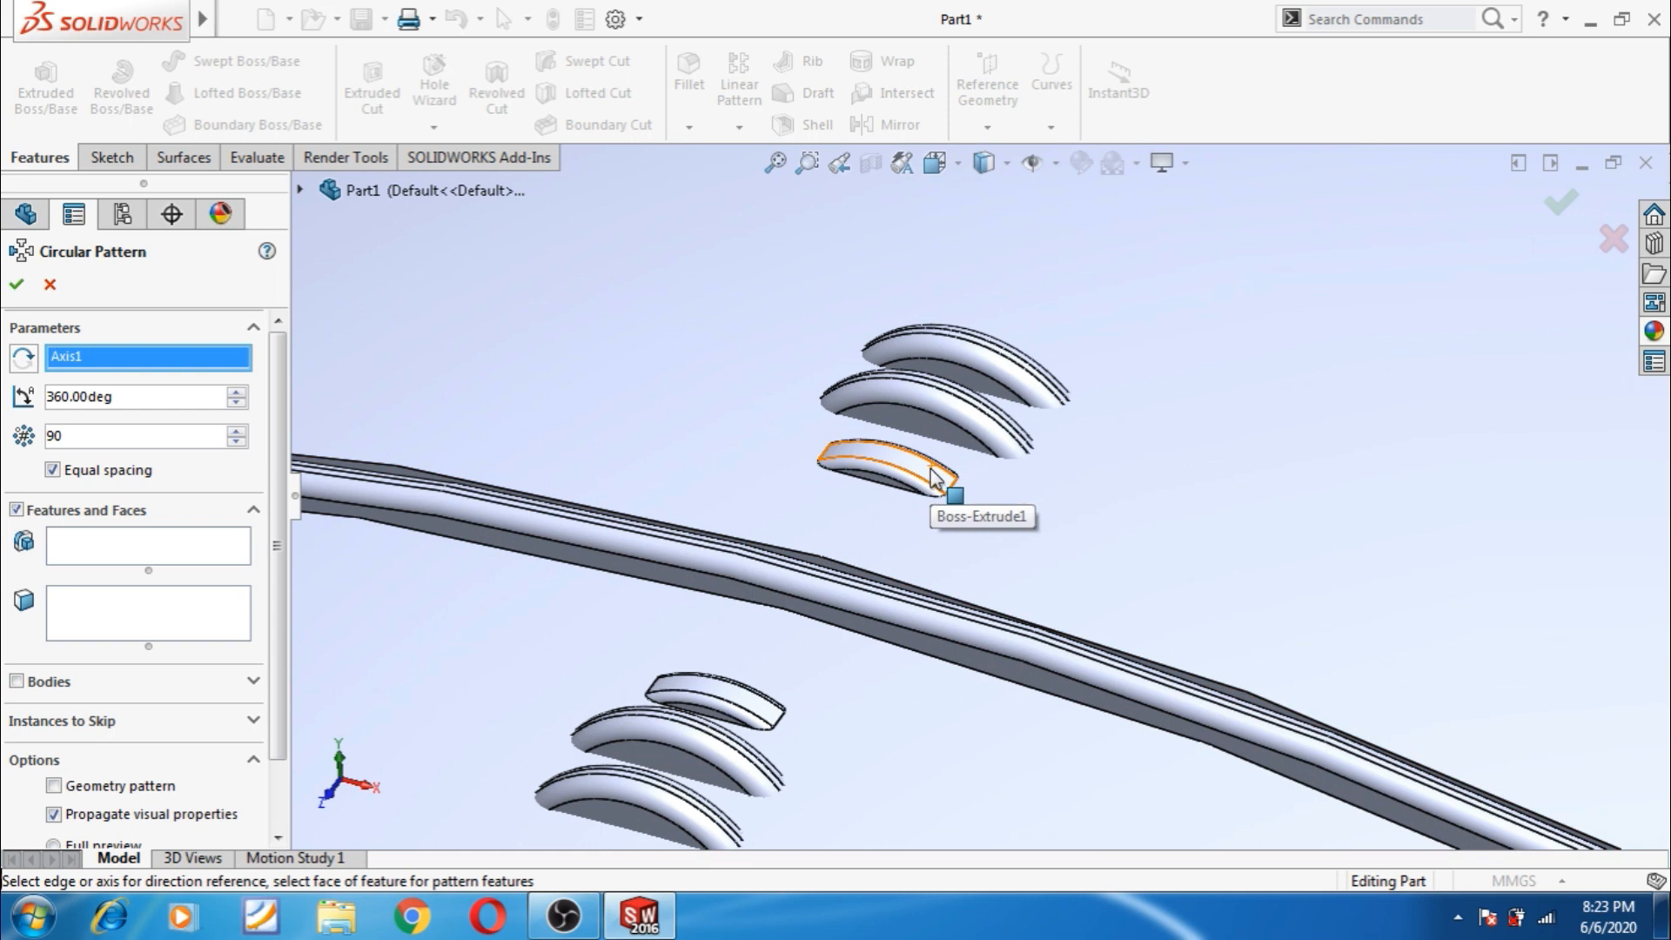
left_click(932, 476)
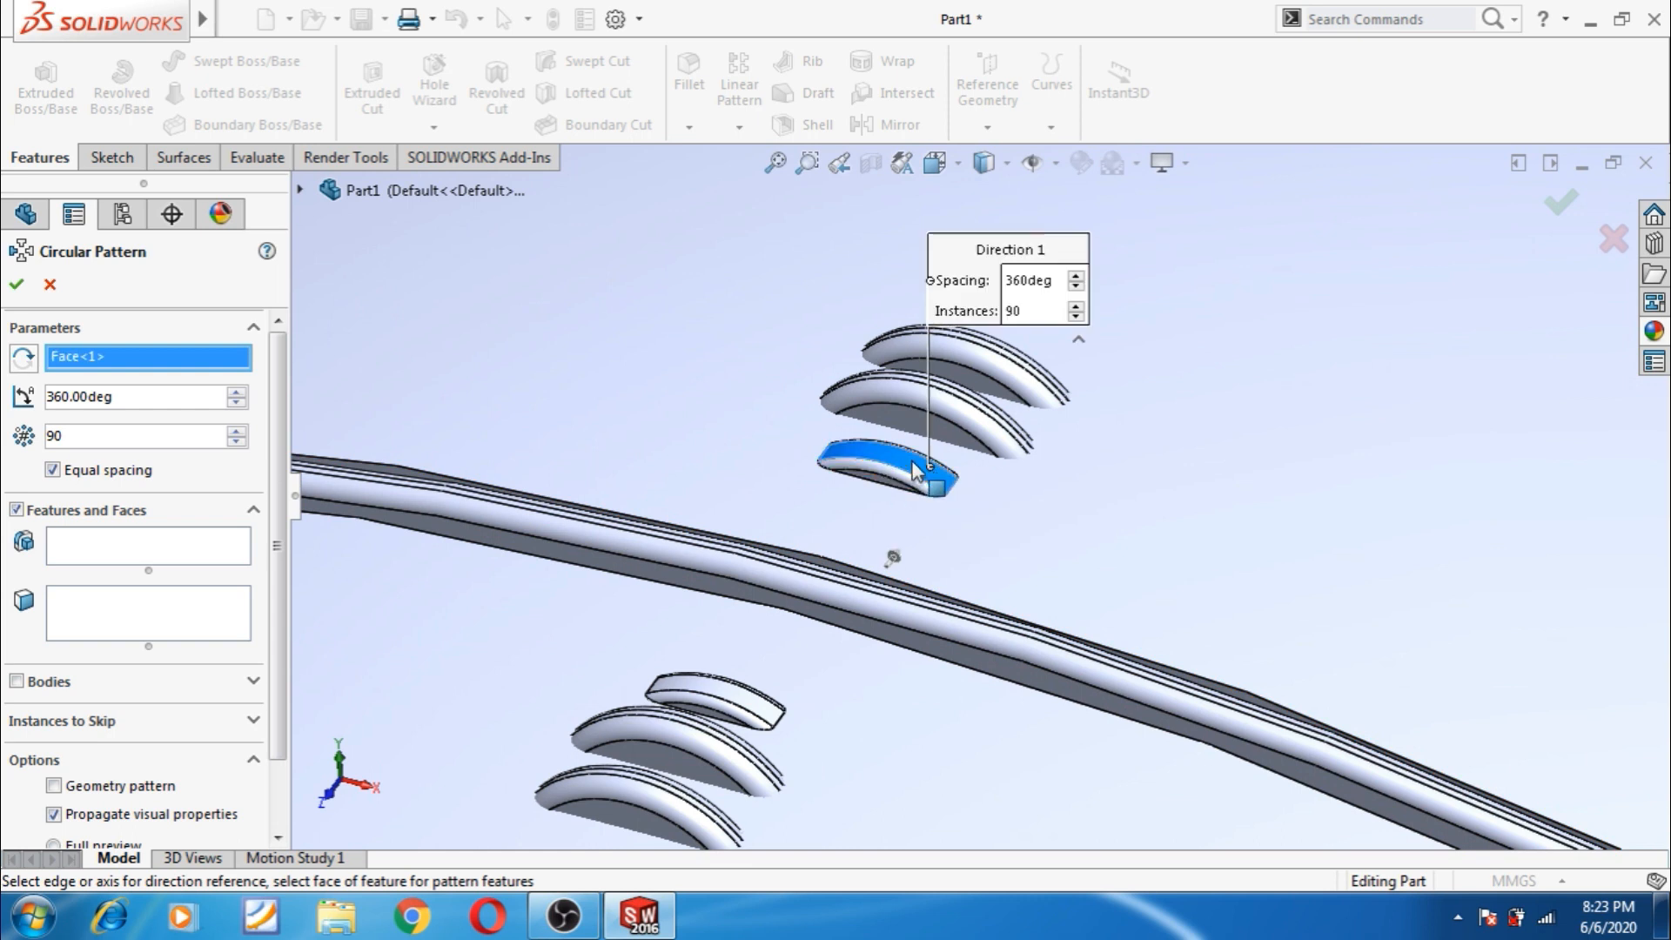
left_click(914, 470)
scroll(923, 496, "up", 3)
scroll(980, 675, "up", 3)
scroll(978, 675, "up", 1)
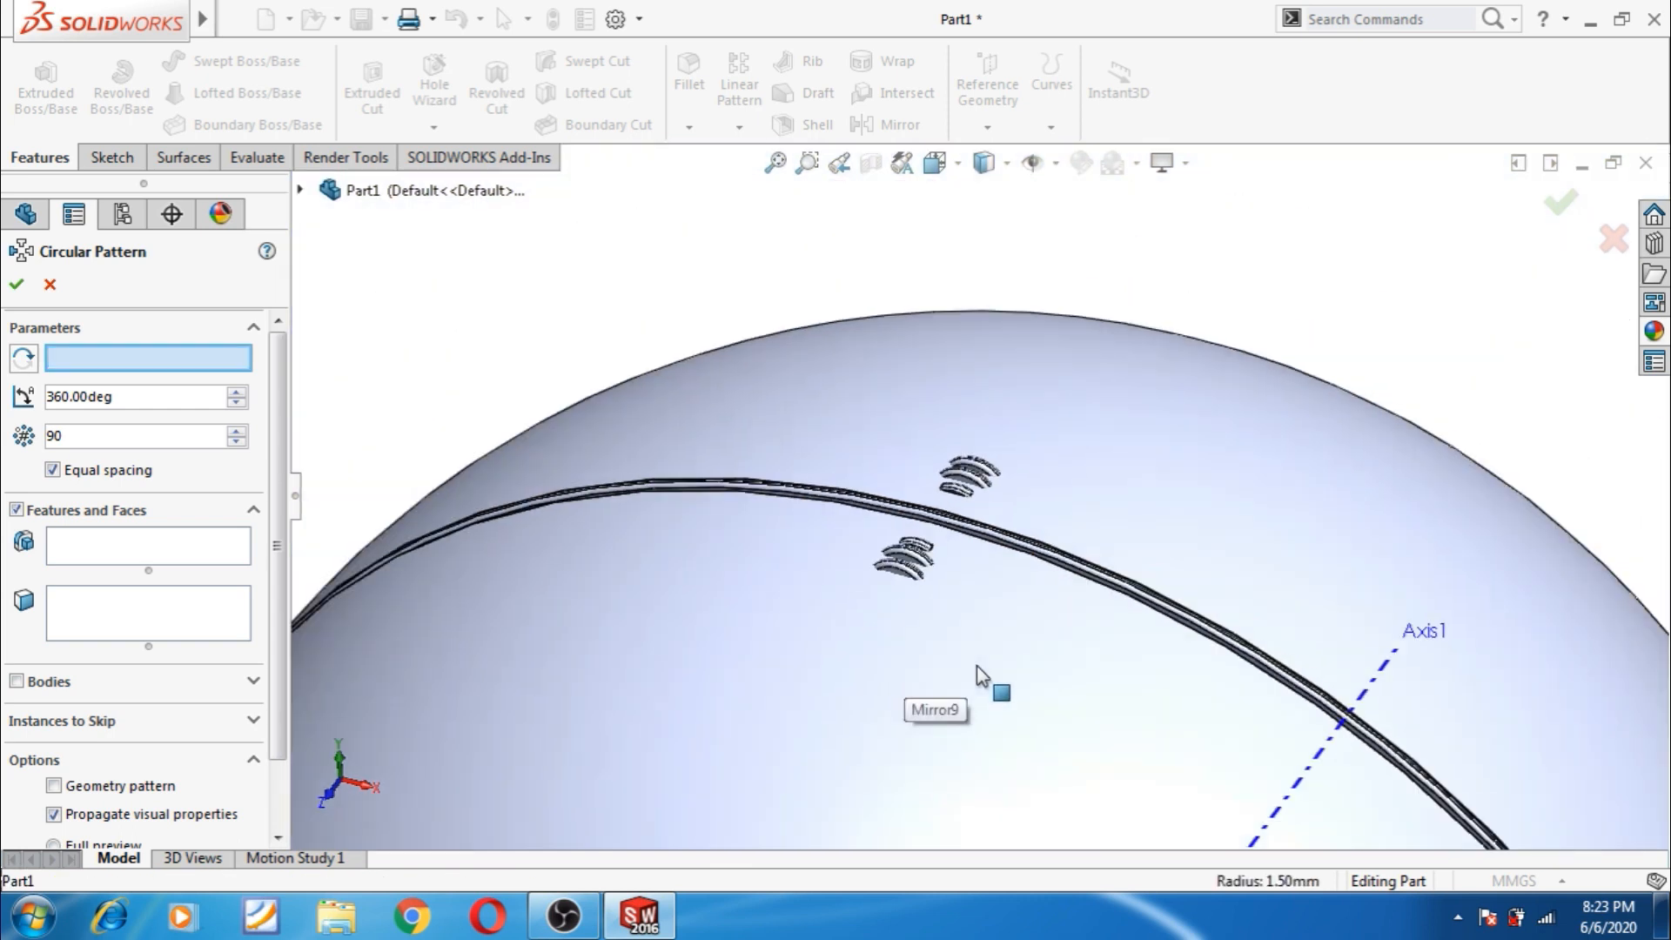
left_click(1332, 738)
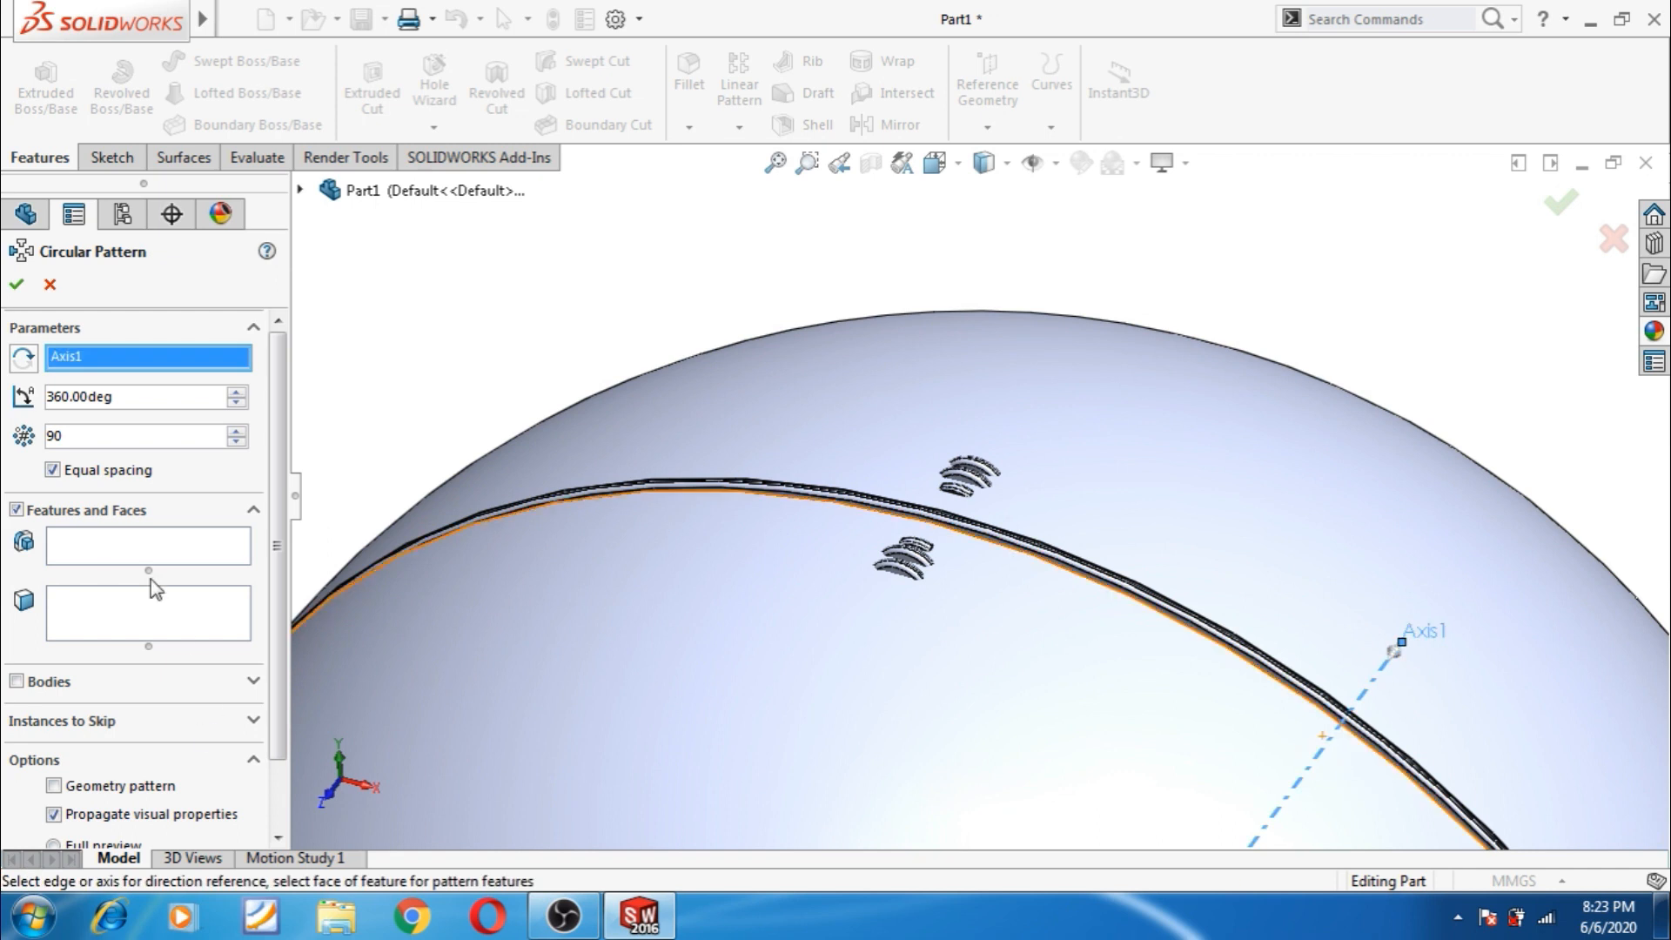
- Pattern the smallest bump bodies on both sides of the ring as 140 equally spaced instances over 360 degrees about the reference axis
left_click(131, 549)
scroll(880, 559, "down", 8)
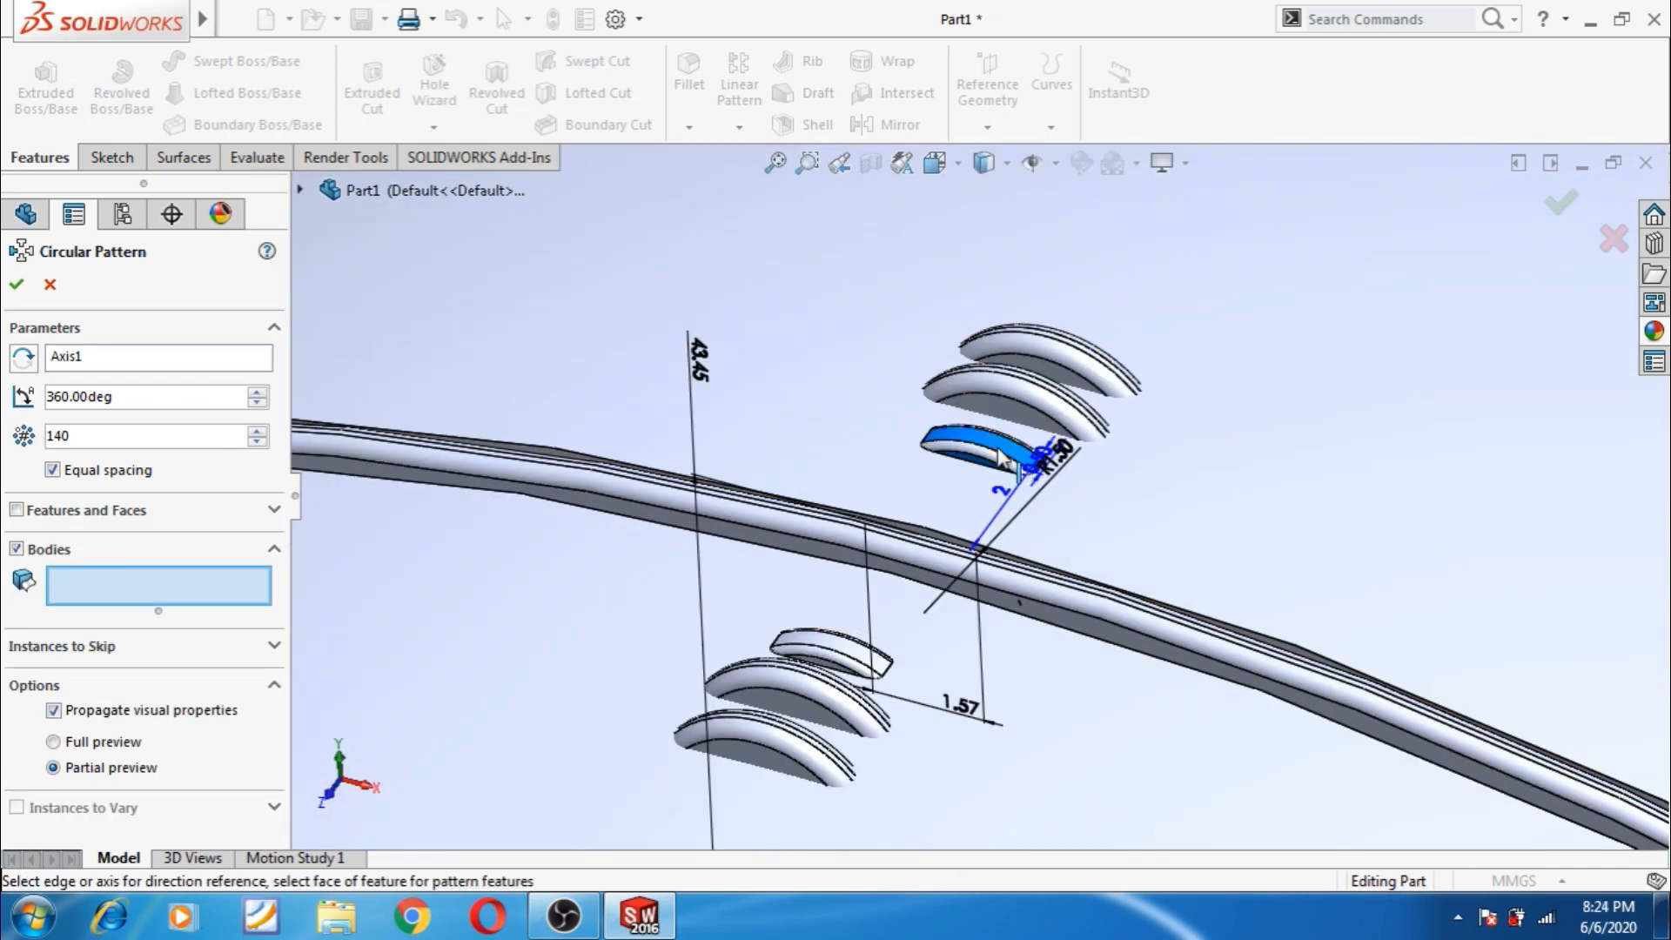
left_click(989, 461)
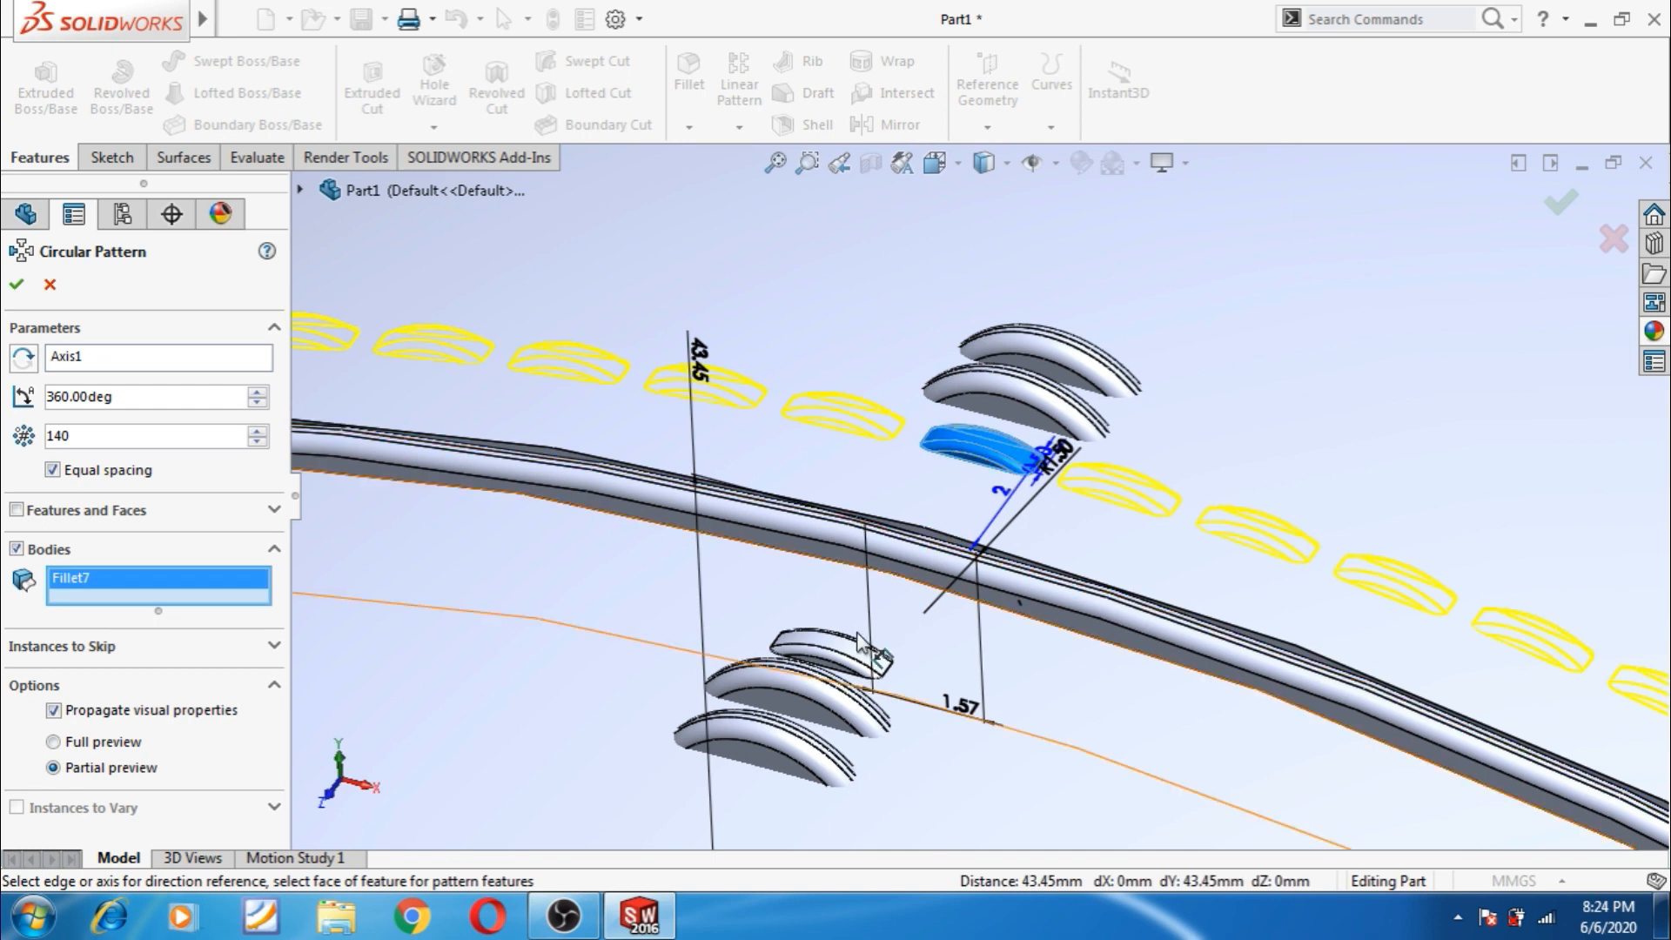
left_click(838, 661)
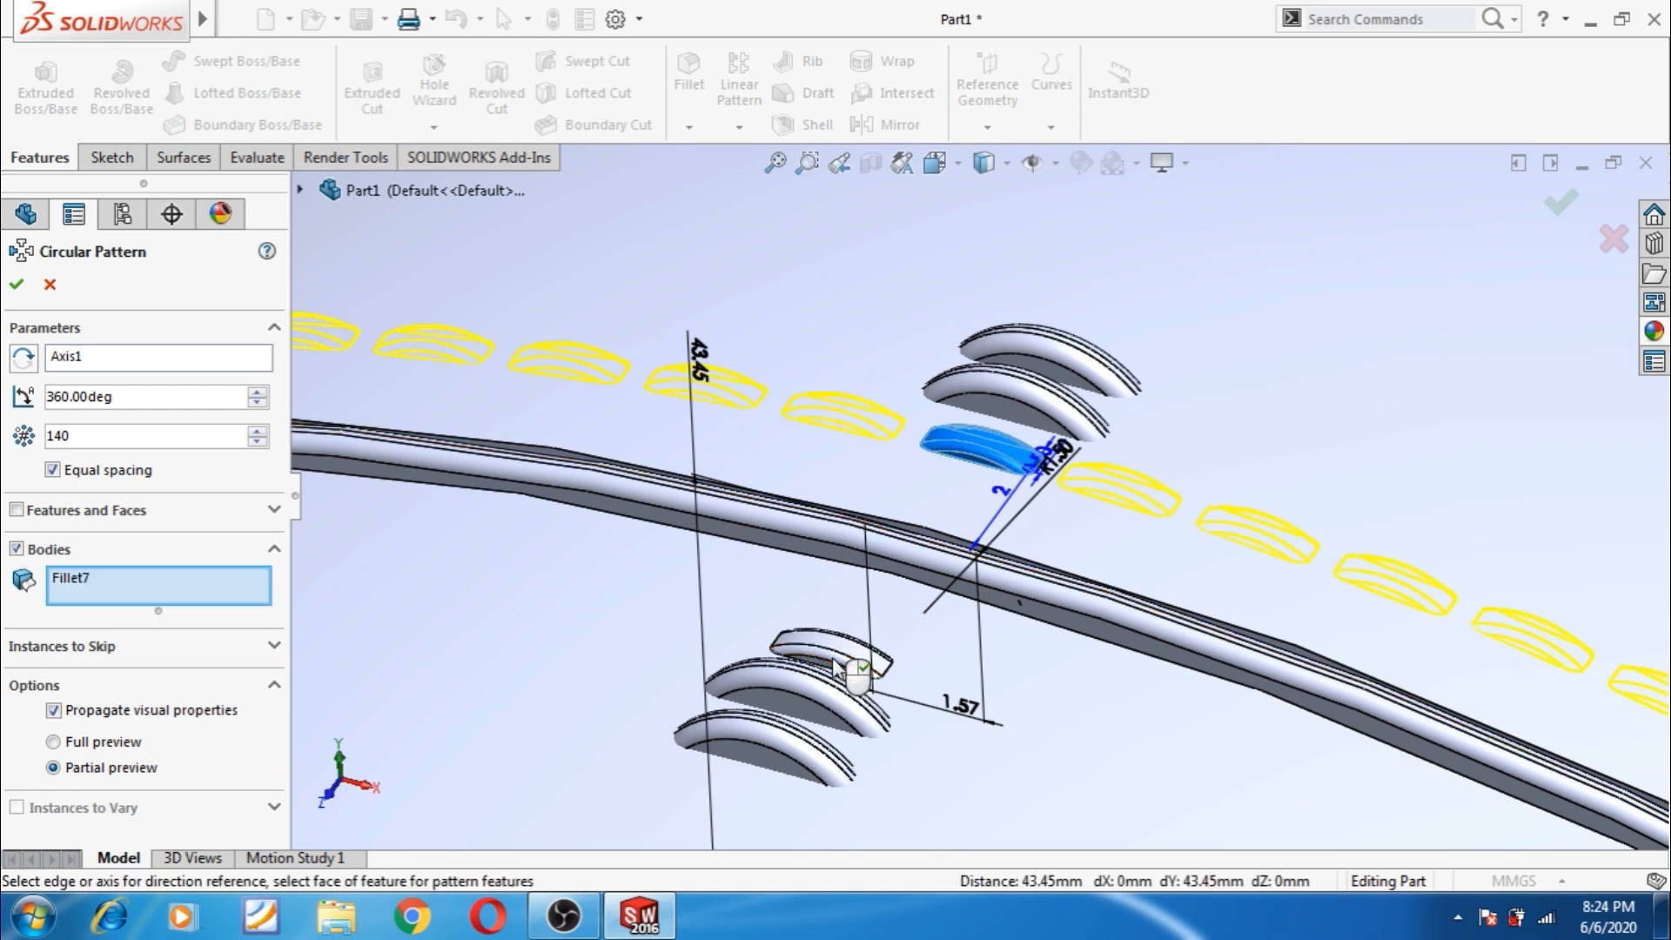
left_click(843, 663)
left_click(849, 658)
left_click(849, 648)
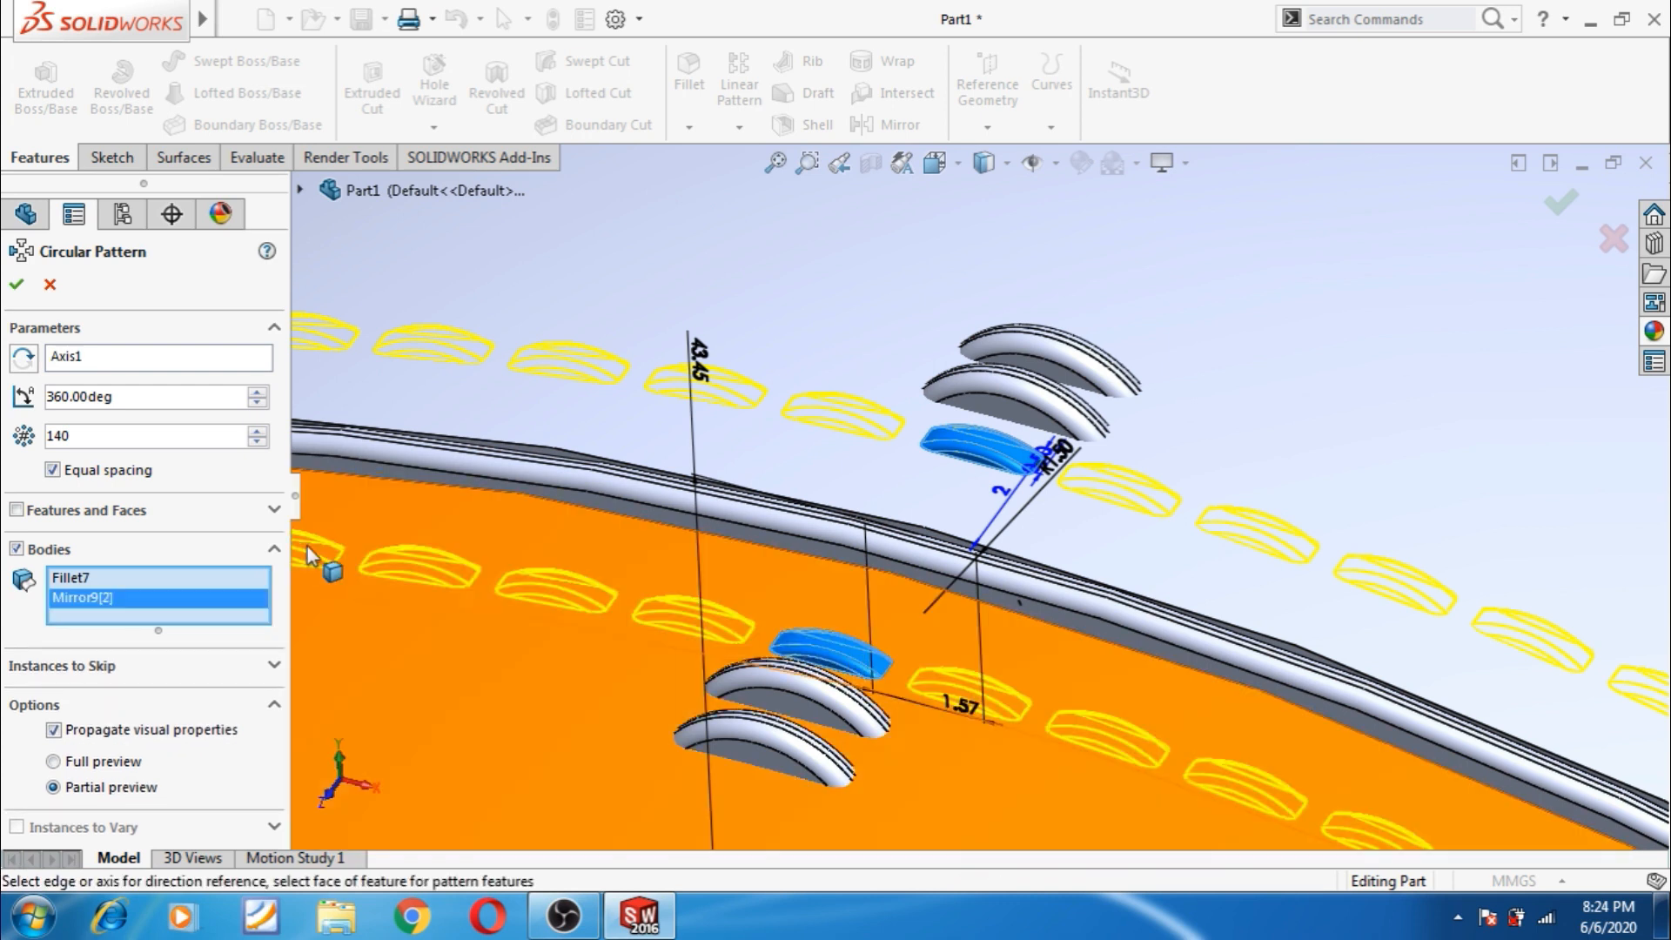
left_click(24, 285)
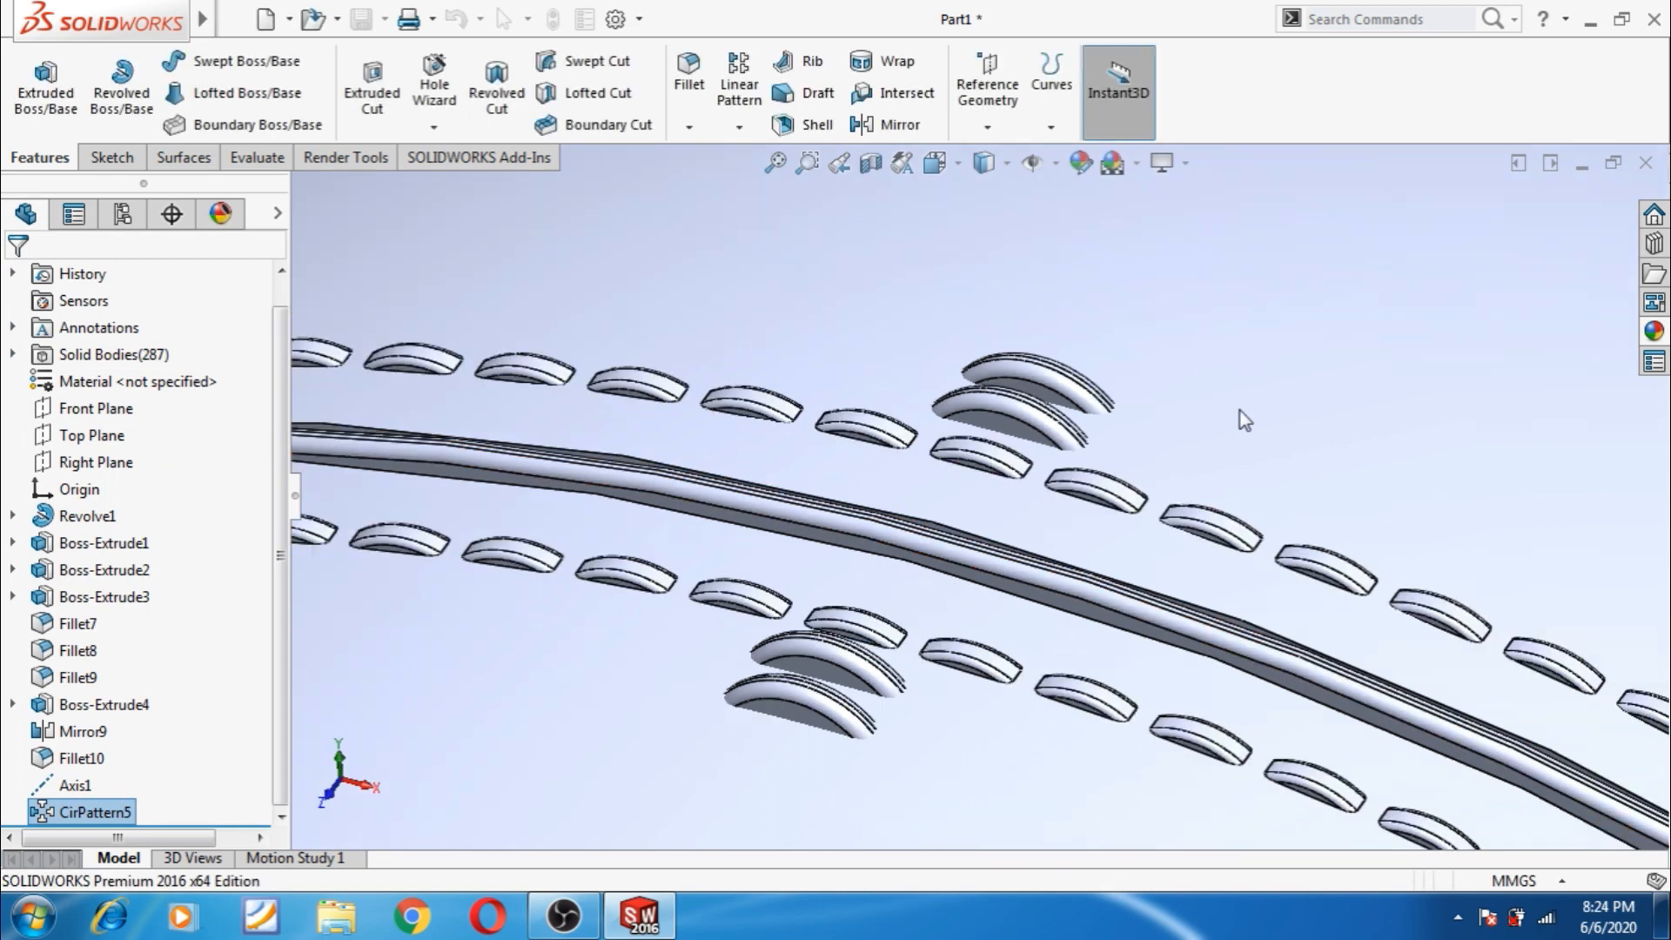
- Start another circular pattern about the reference axis using the middle bump bodies on both sides of the ring
scroll(1244, 409, "up", 5)
scroll(1227, 413, "up", 3)
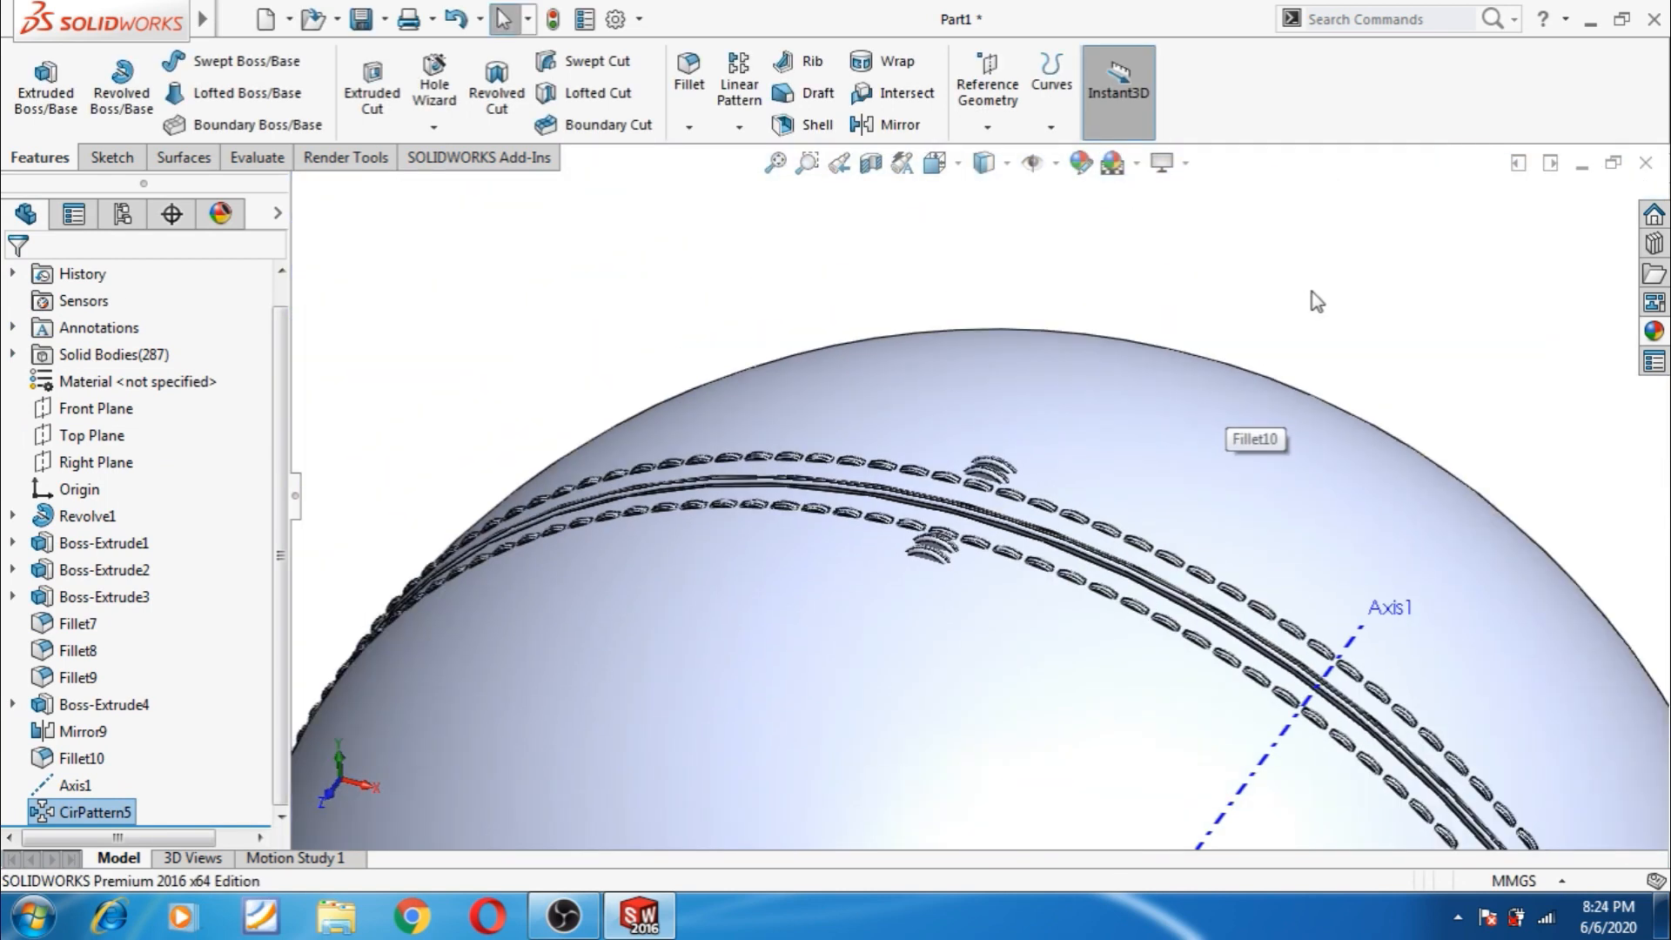
middle_click_drag(1329, 321, 1317, 326)
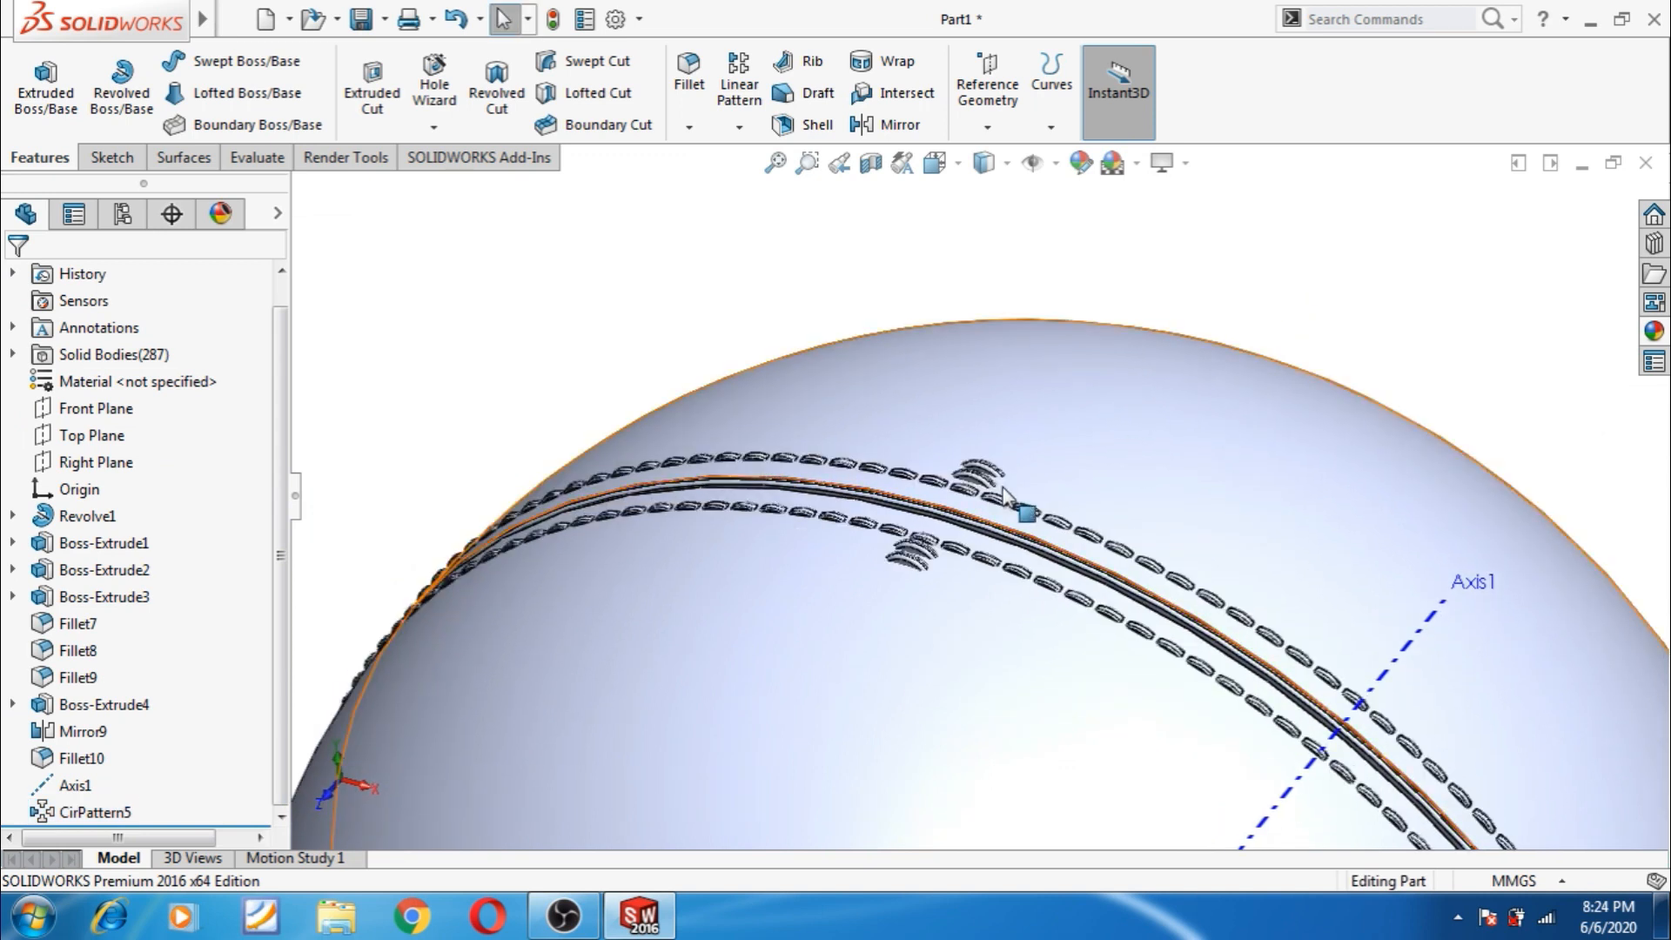
scroll(992, 496, "down", 5)
scroll(973, 521, "up", 2)
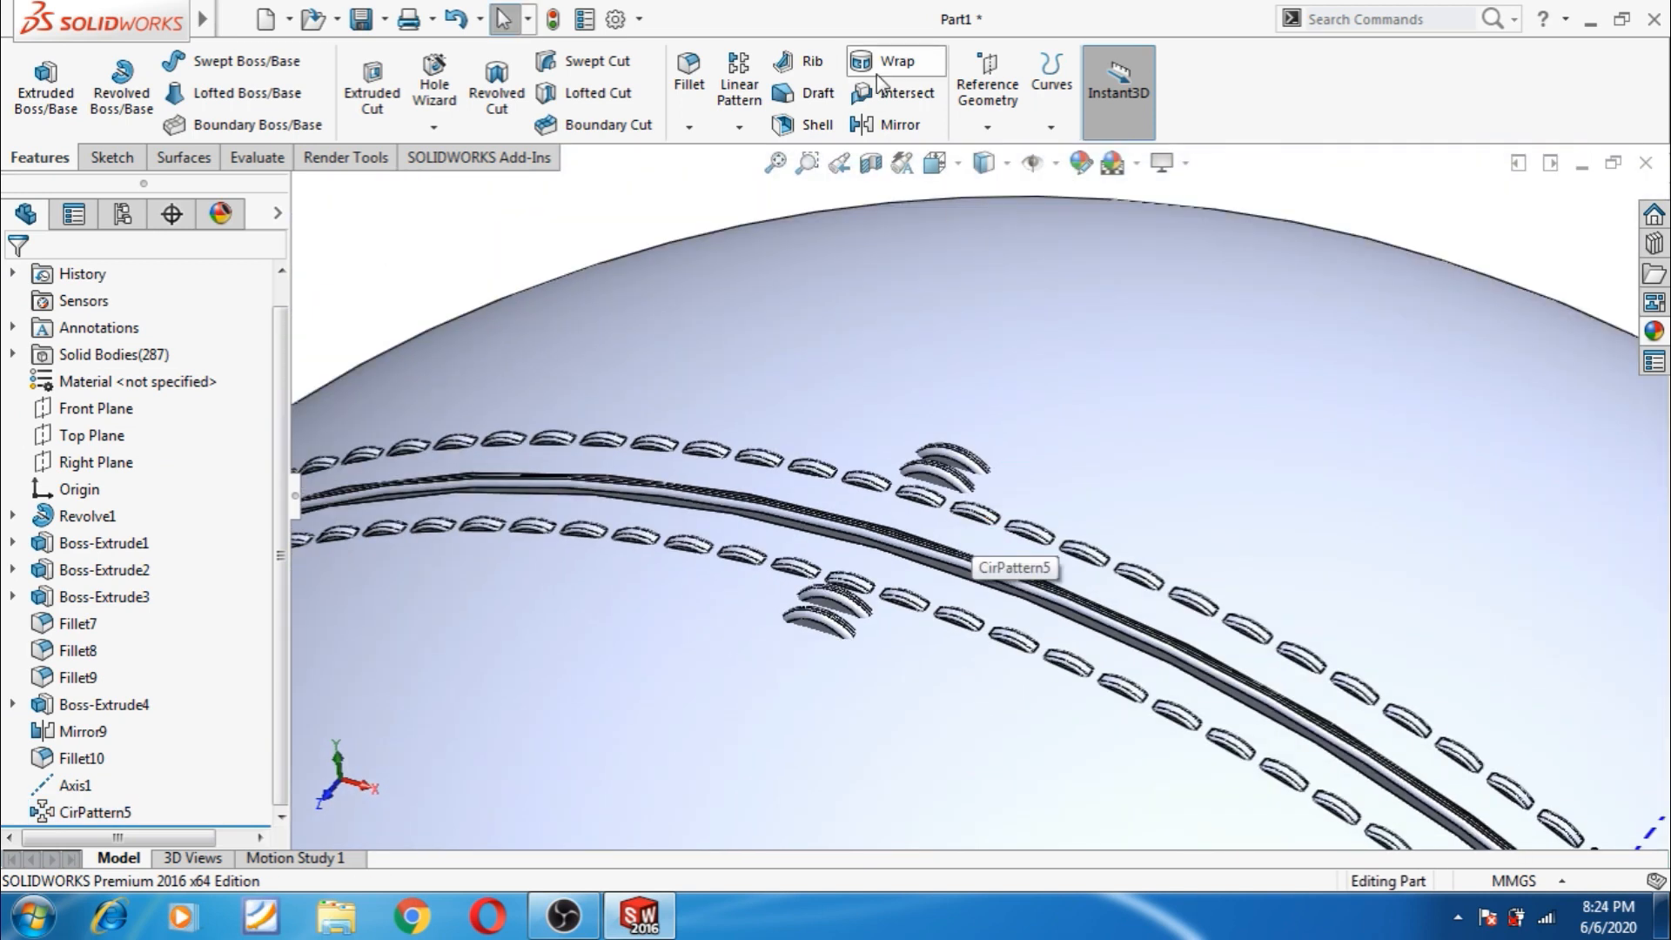
left_click(739, 129)
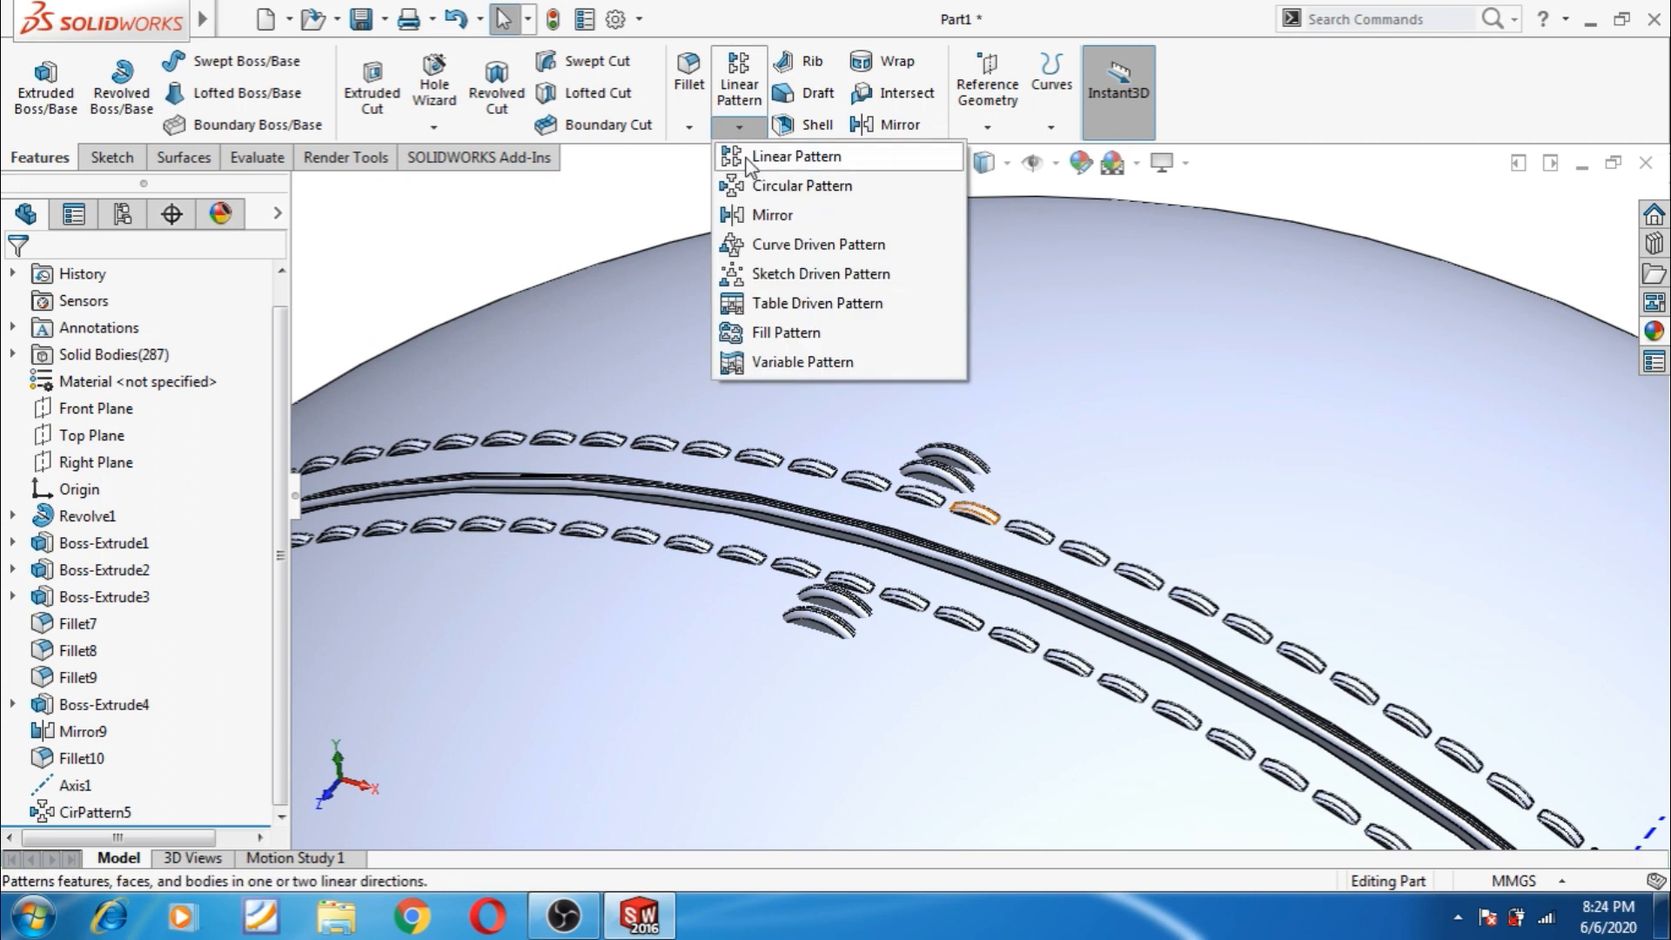
left_click(753, 183)
scroll(1088, 466, "up", 2)
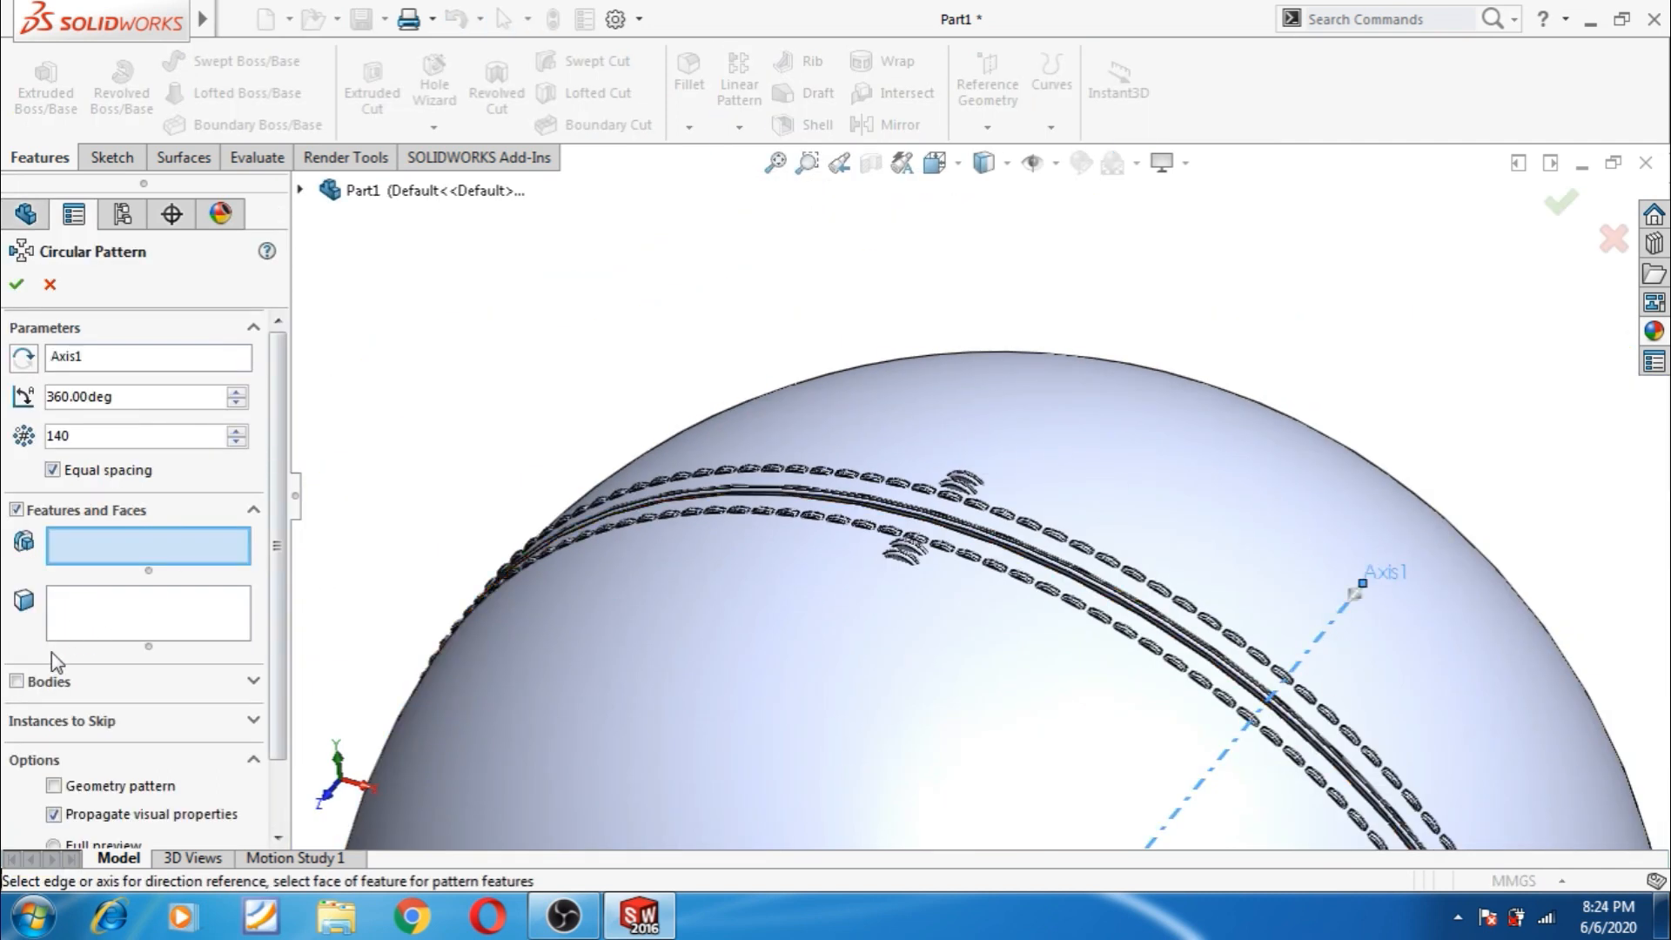
left_click(16, 682)
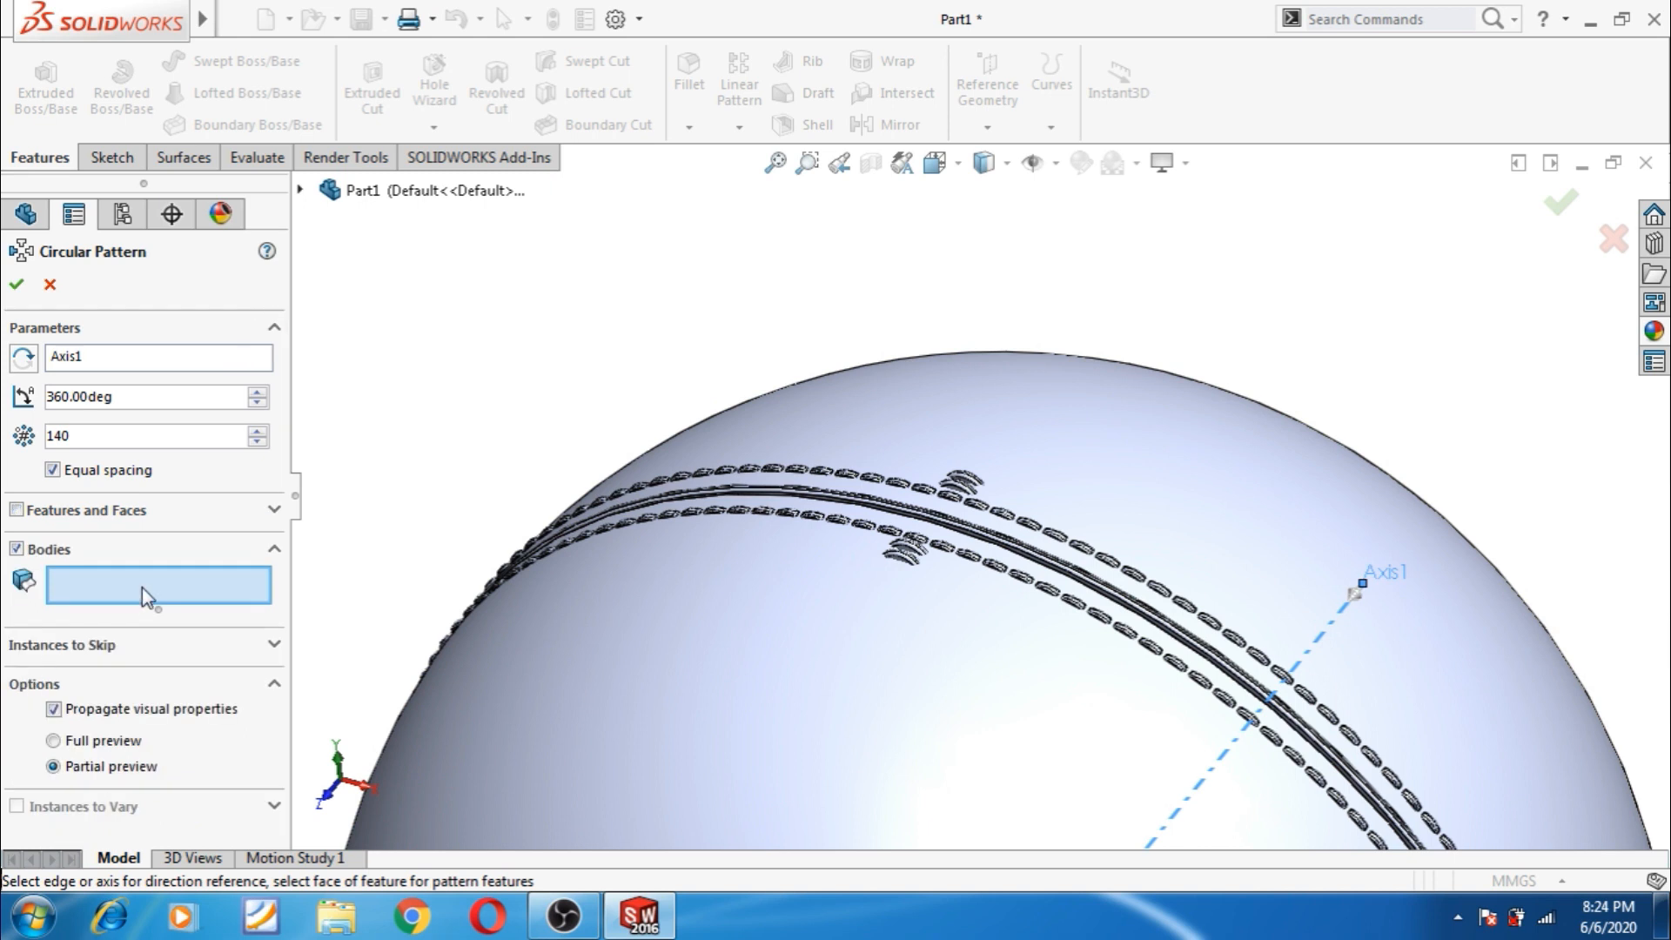
scroll(957, 505, "down", 6)
left_click(947, 483)
left_click(710, 746)
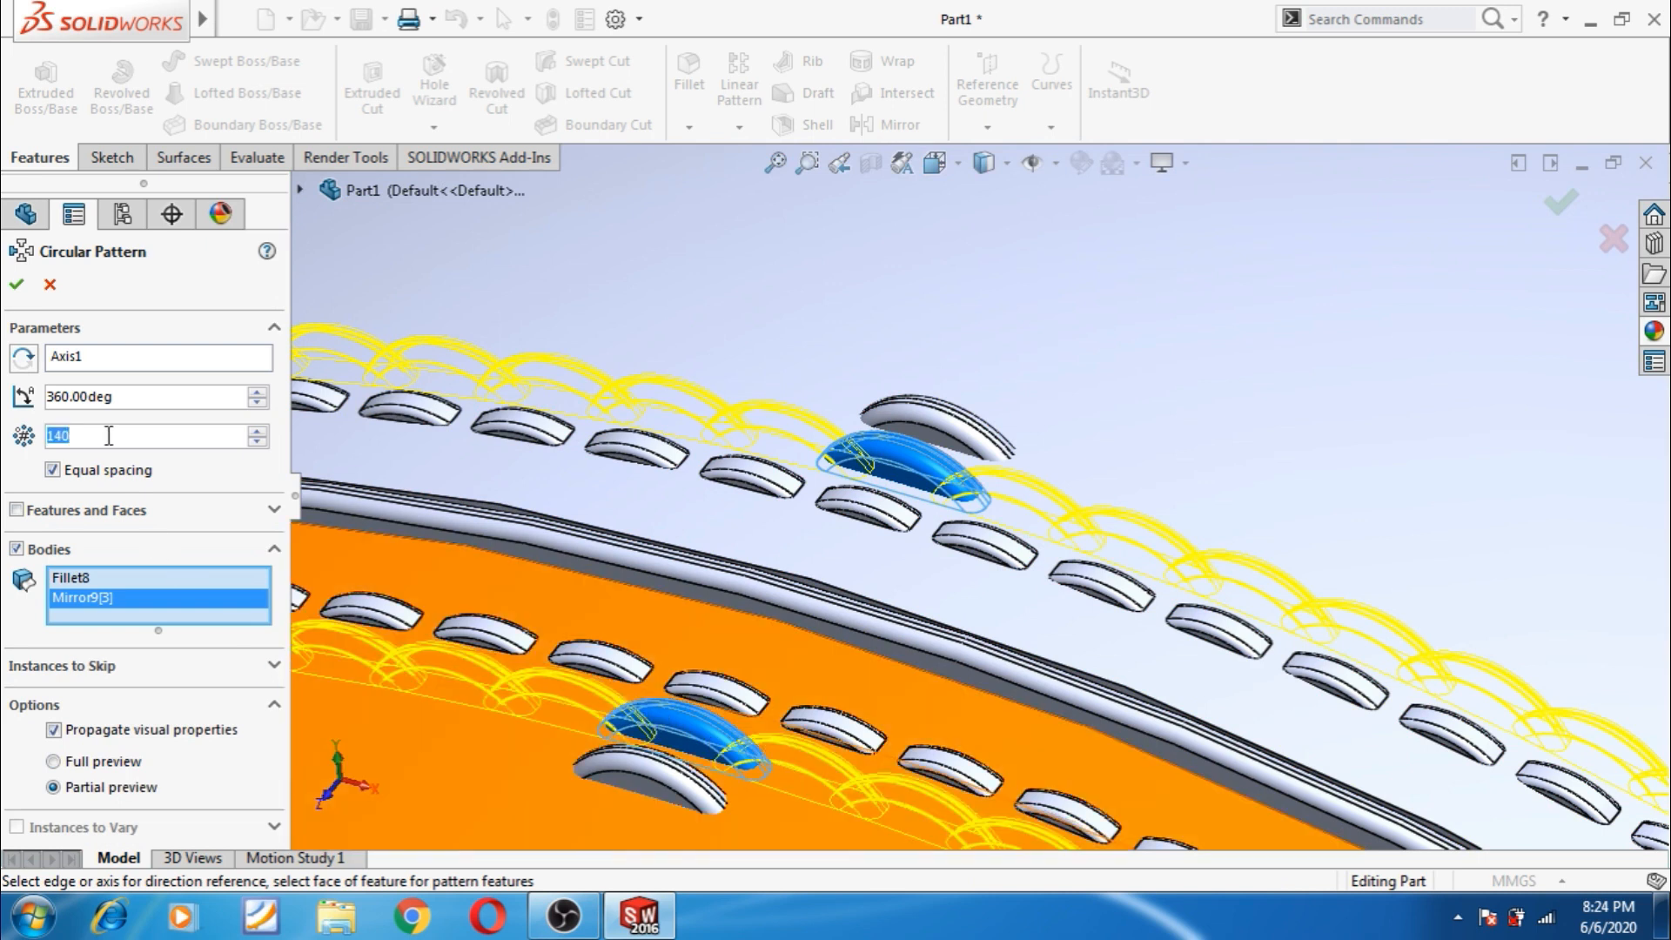
- Try 120 and 90 instances for the middle bump pattern, and set its instance count to 88
type("120")
key("Return")
type("1")
key("Return")
type("90")
key("Return")
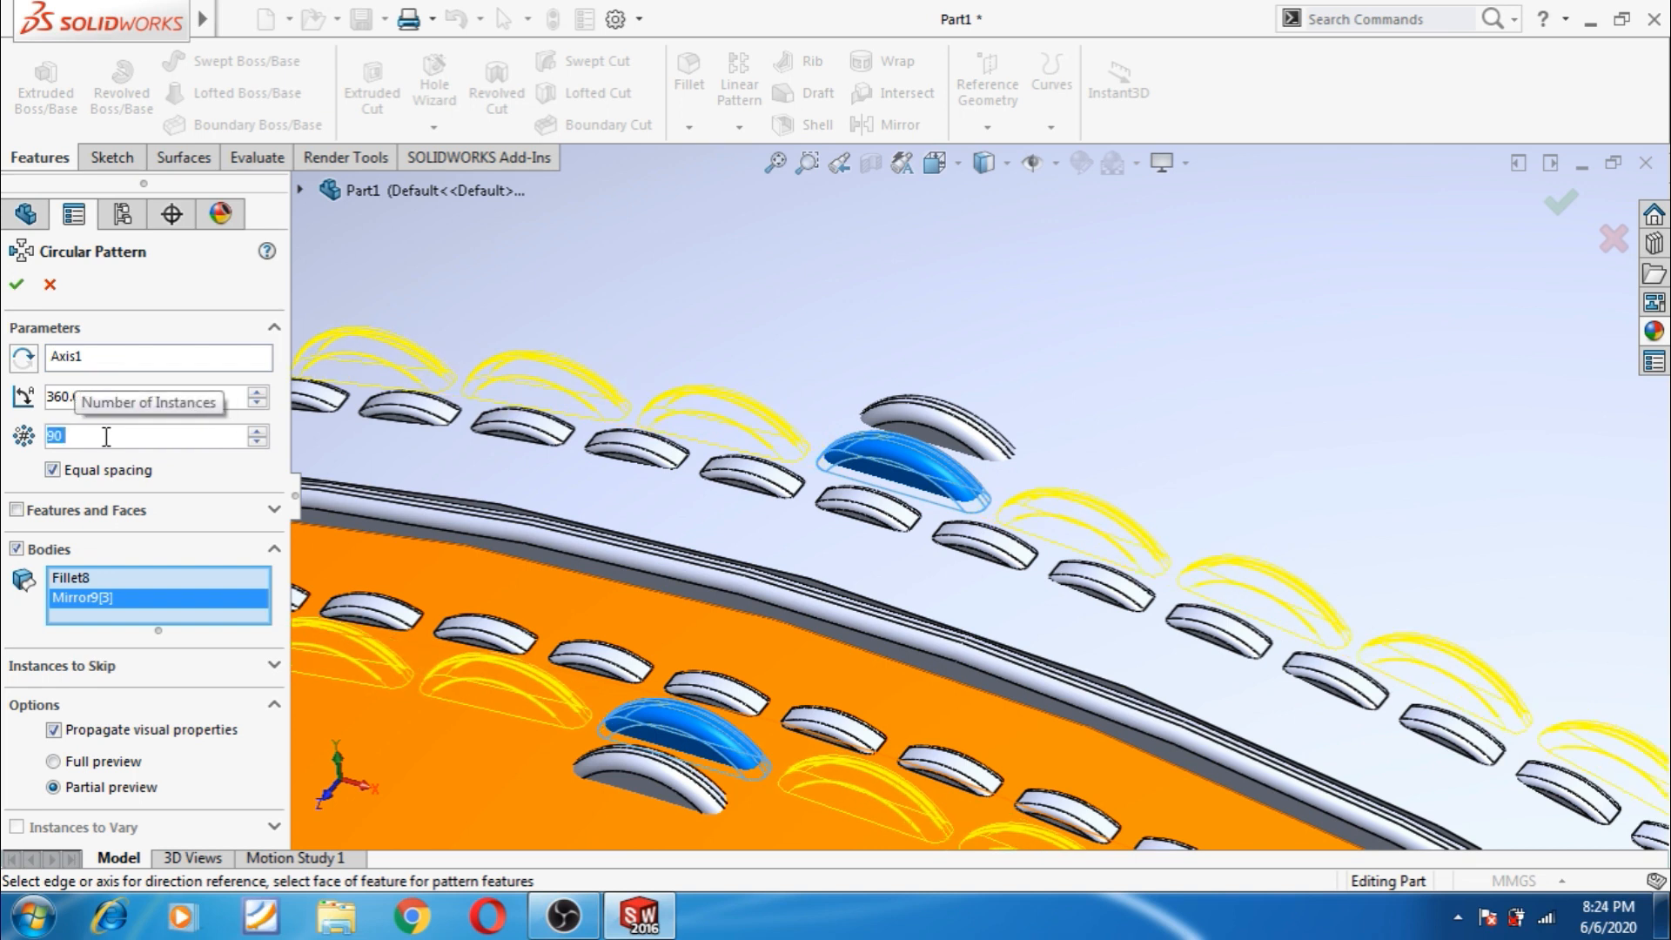
type("8")
key("Return")
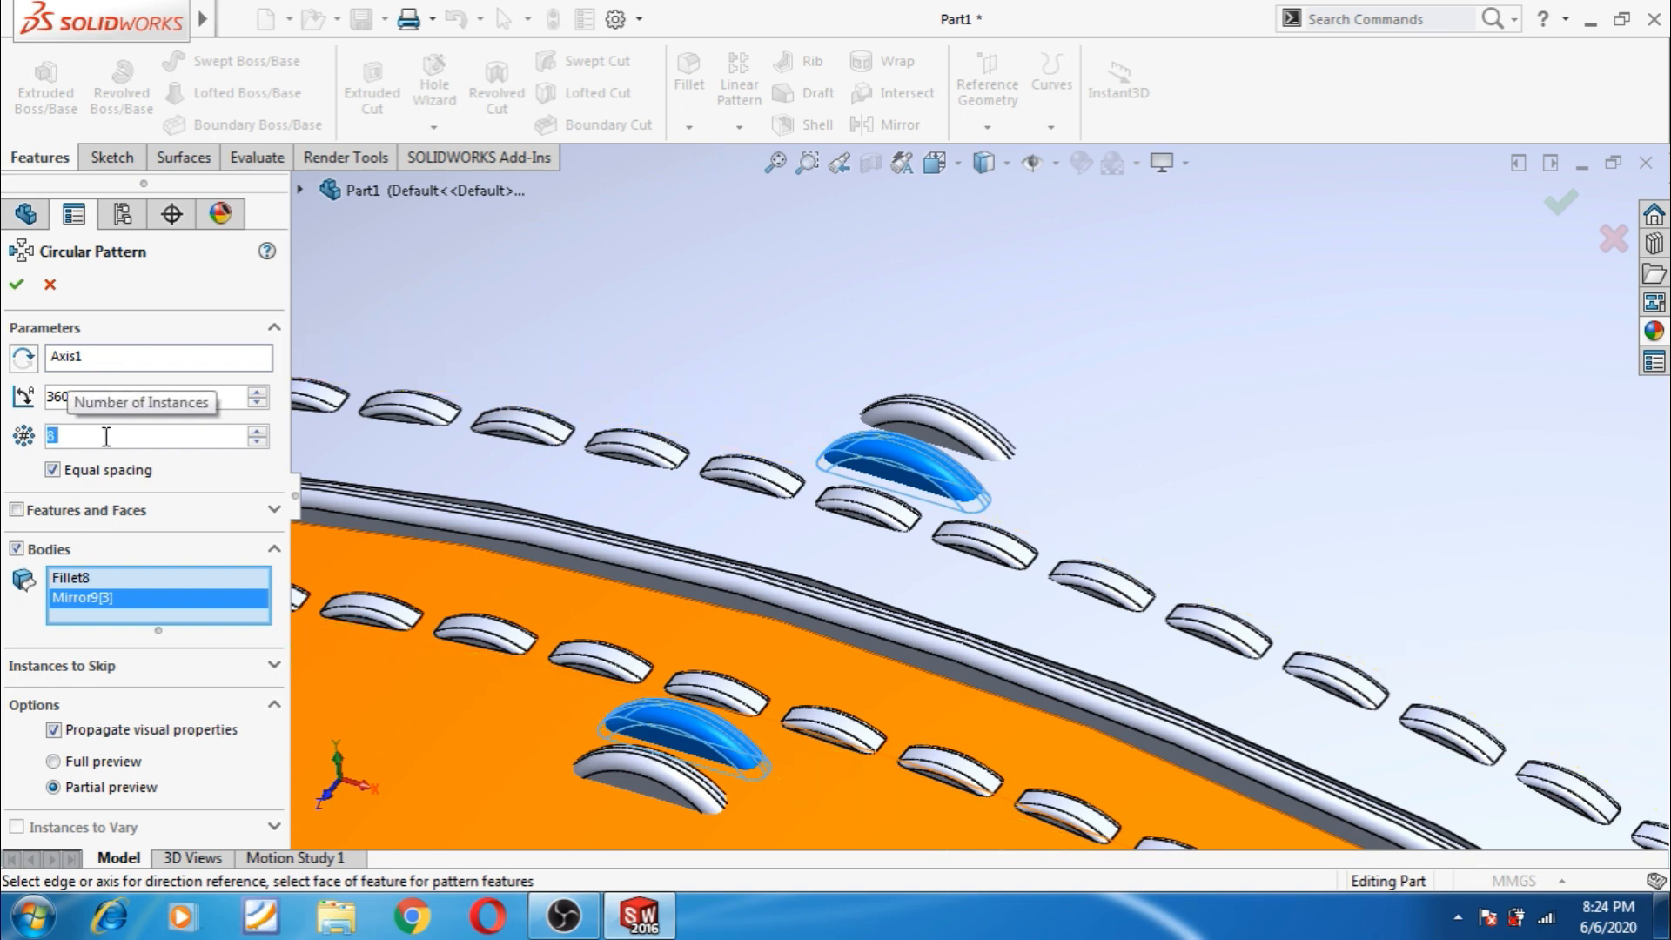
left_click(106, 436)
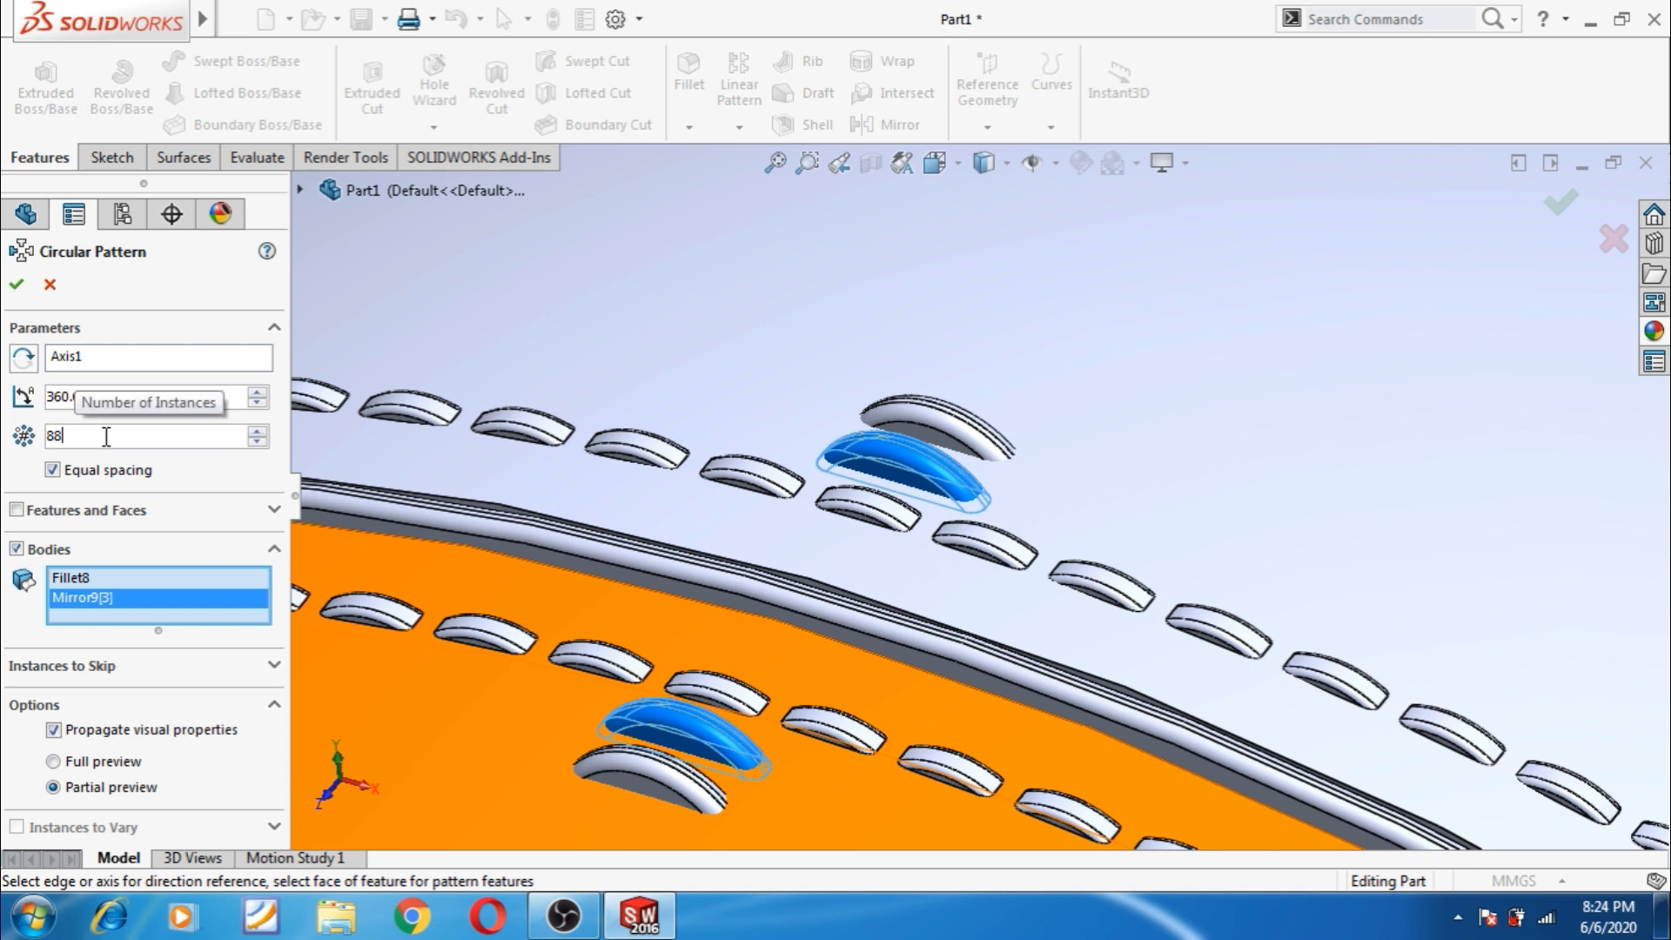
key("Return")
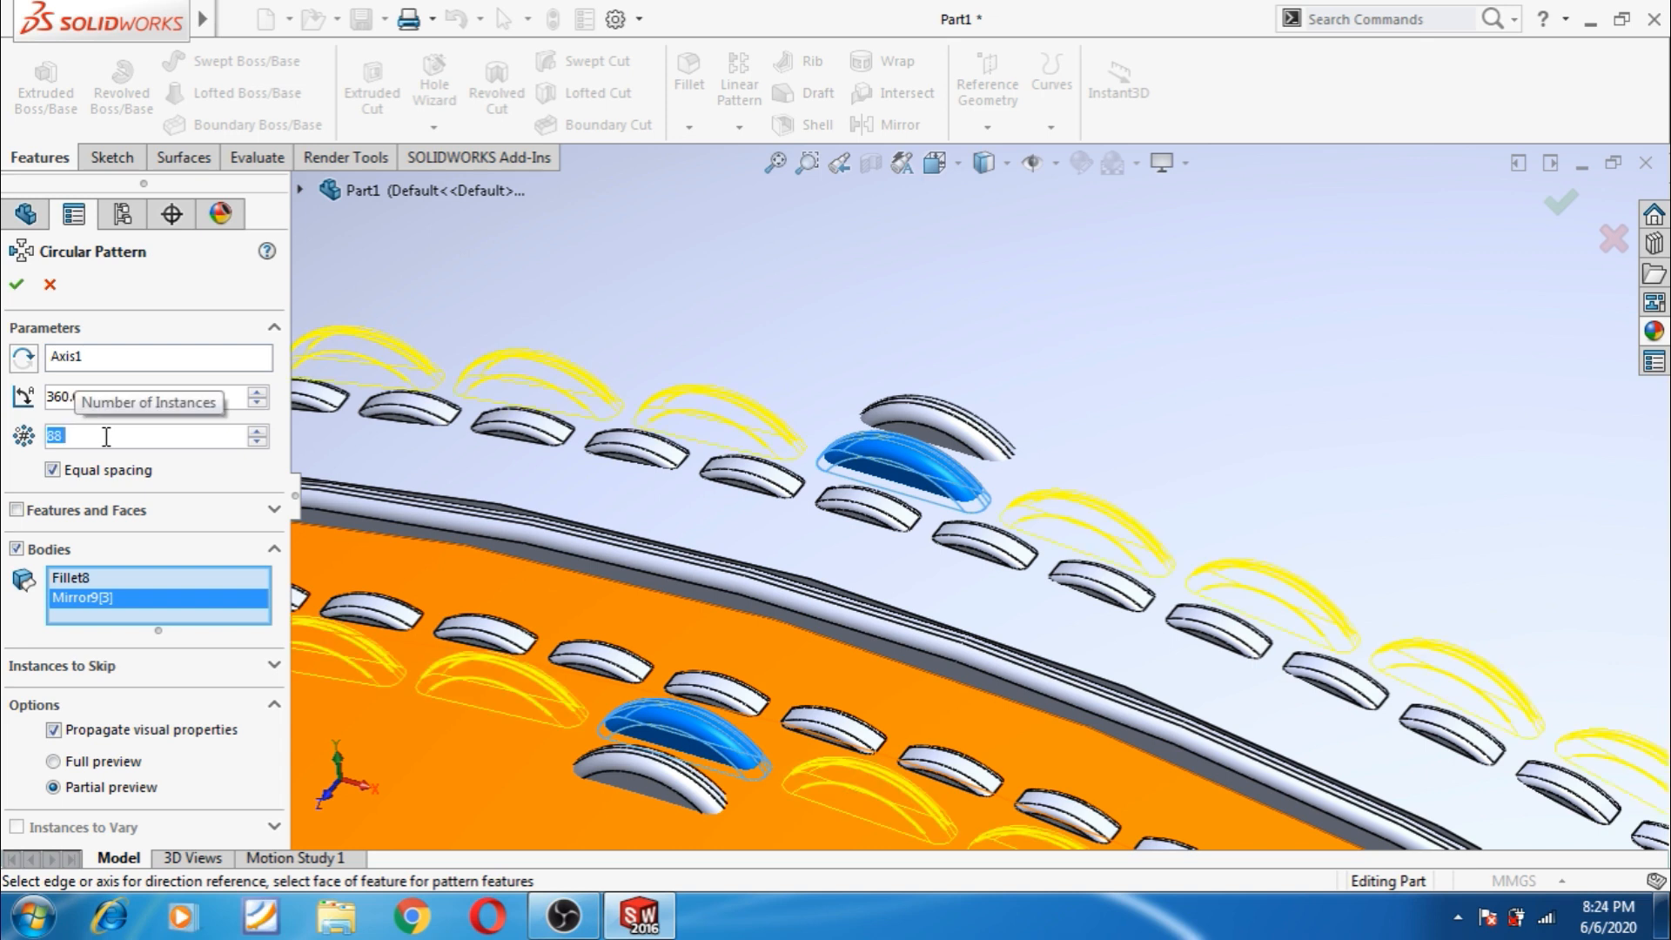
- Finish the middle bump pattern with 88 equally spaced instances over 360 degrees about the reference axis
left_click(16, 285)
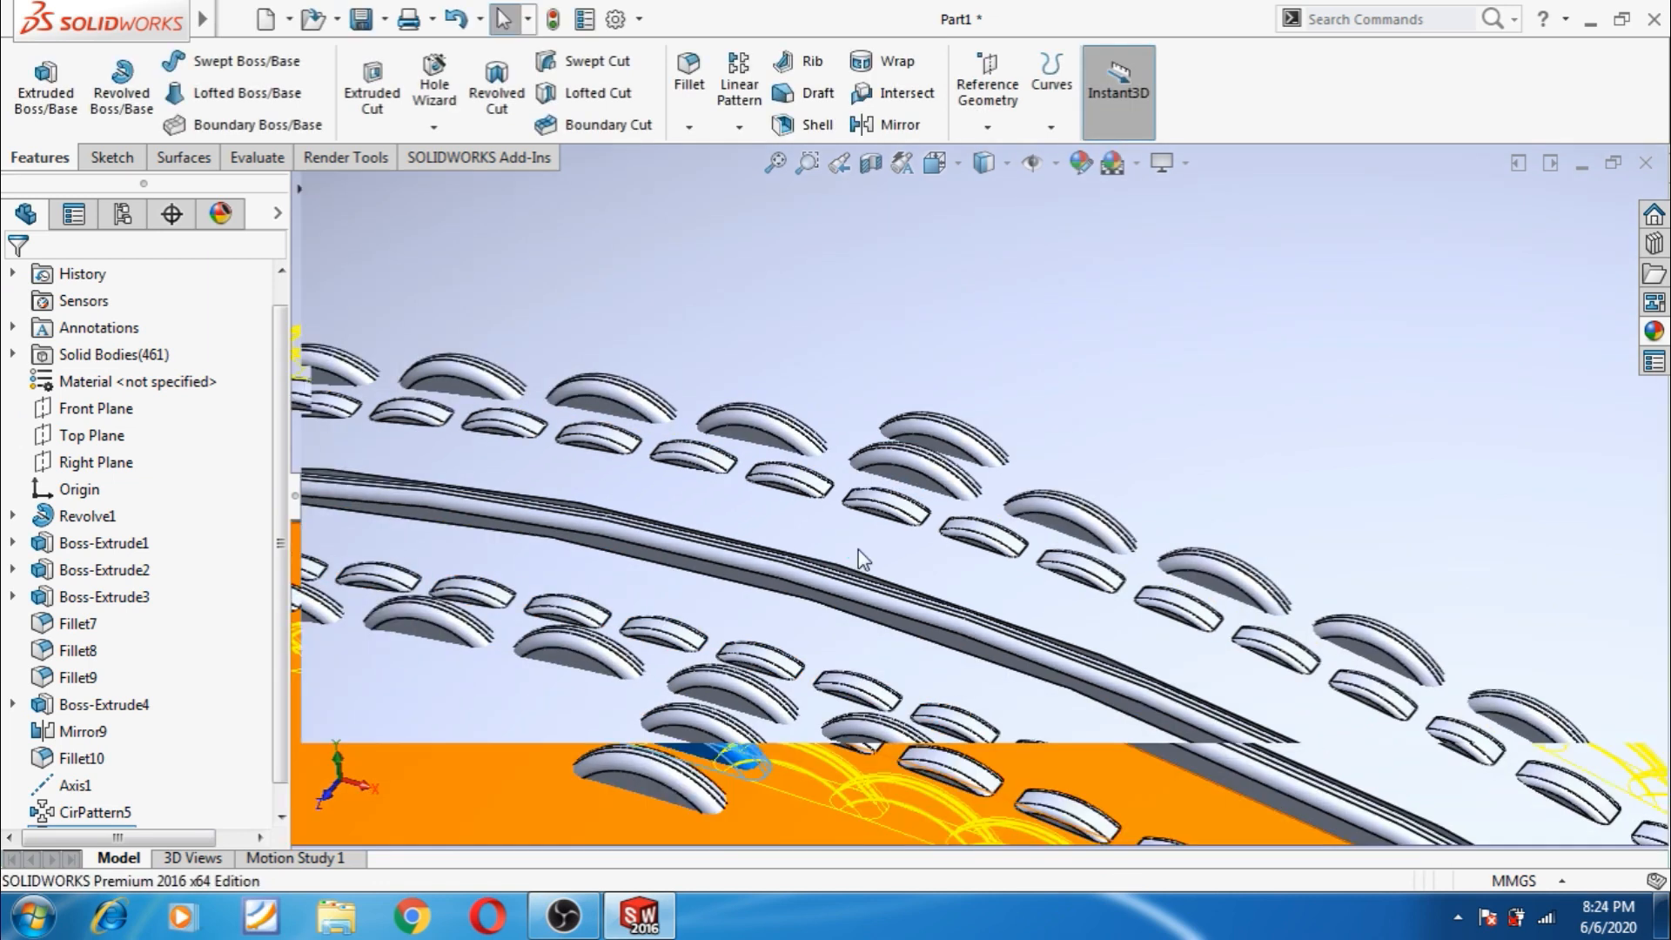
scroll(957, 540, "up", 3)
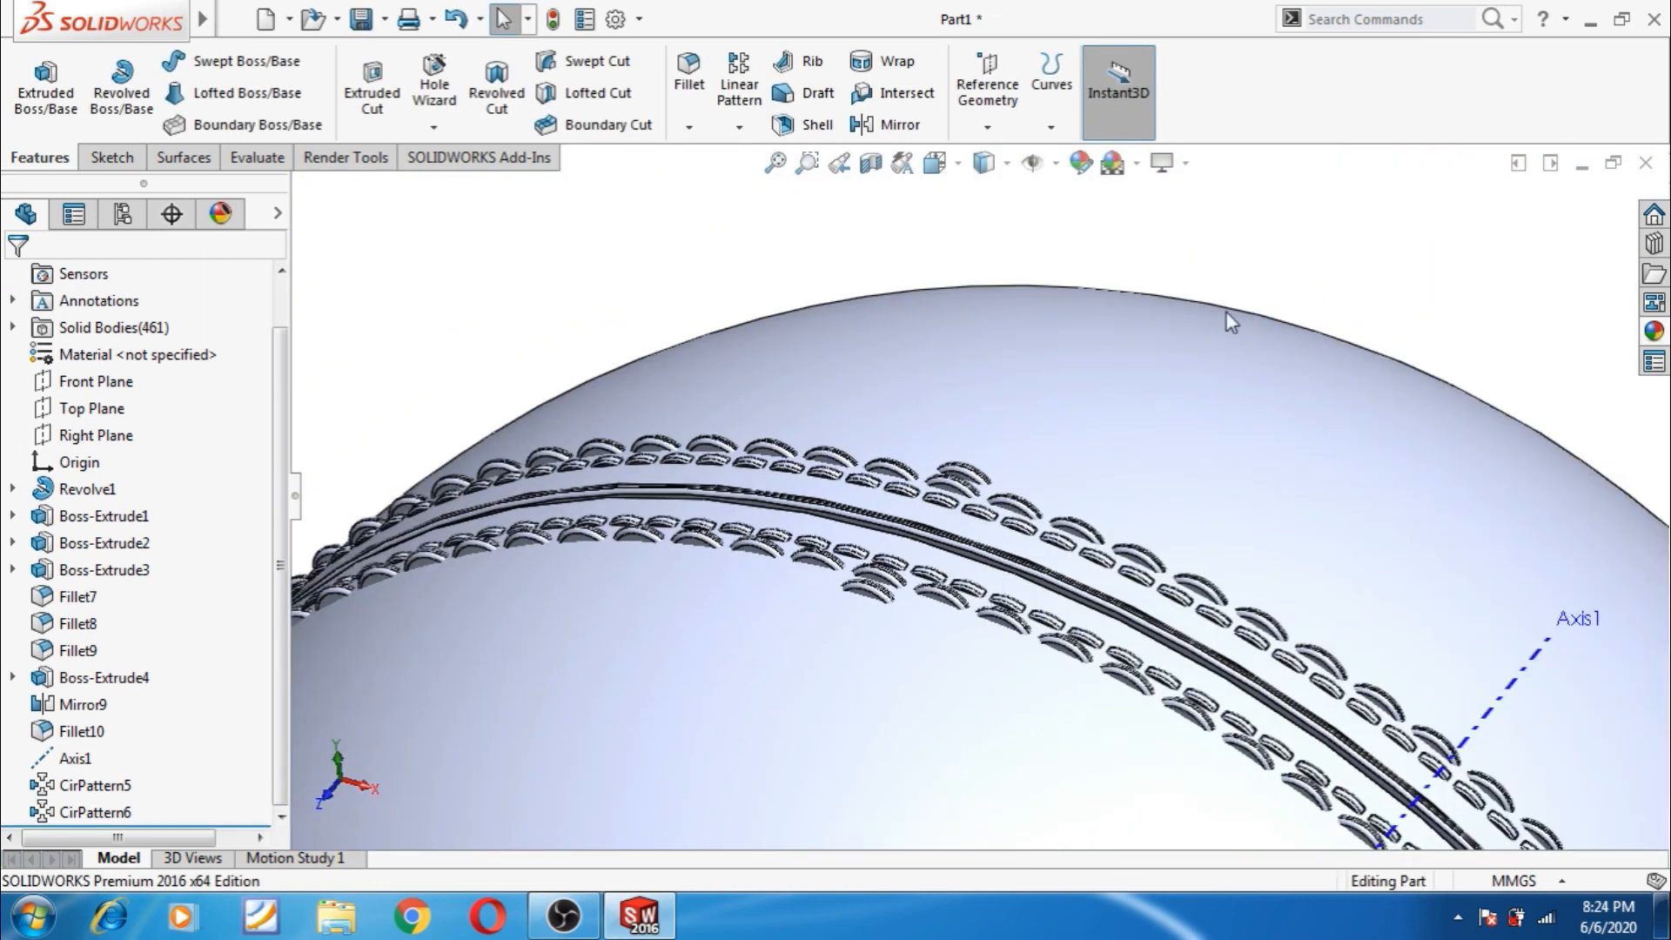
scroll(981, 509, "down", 3)
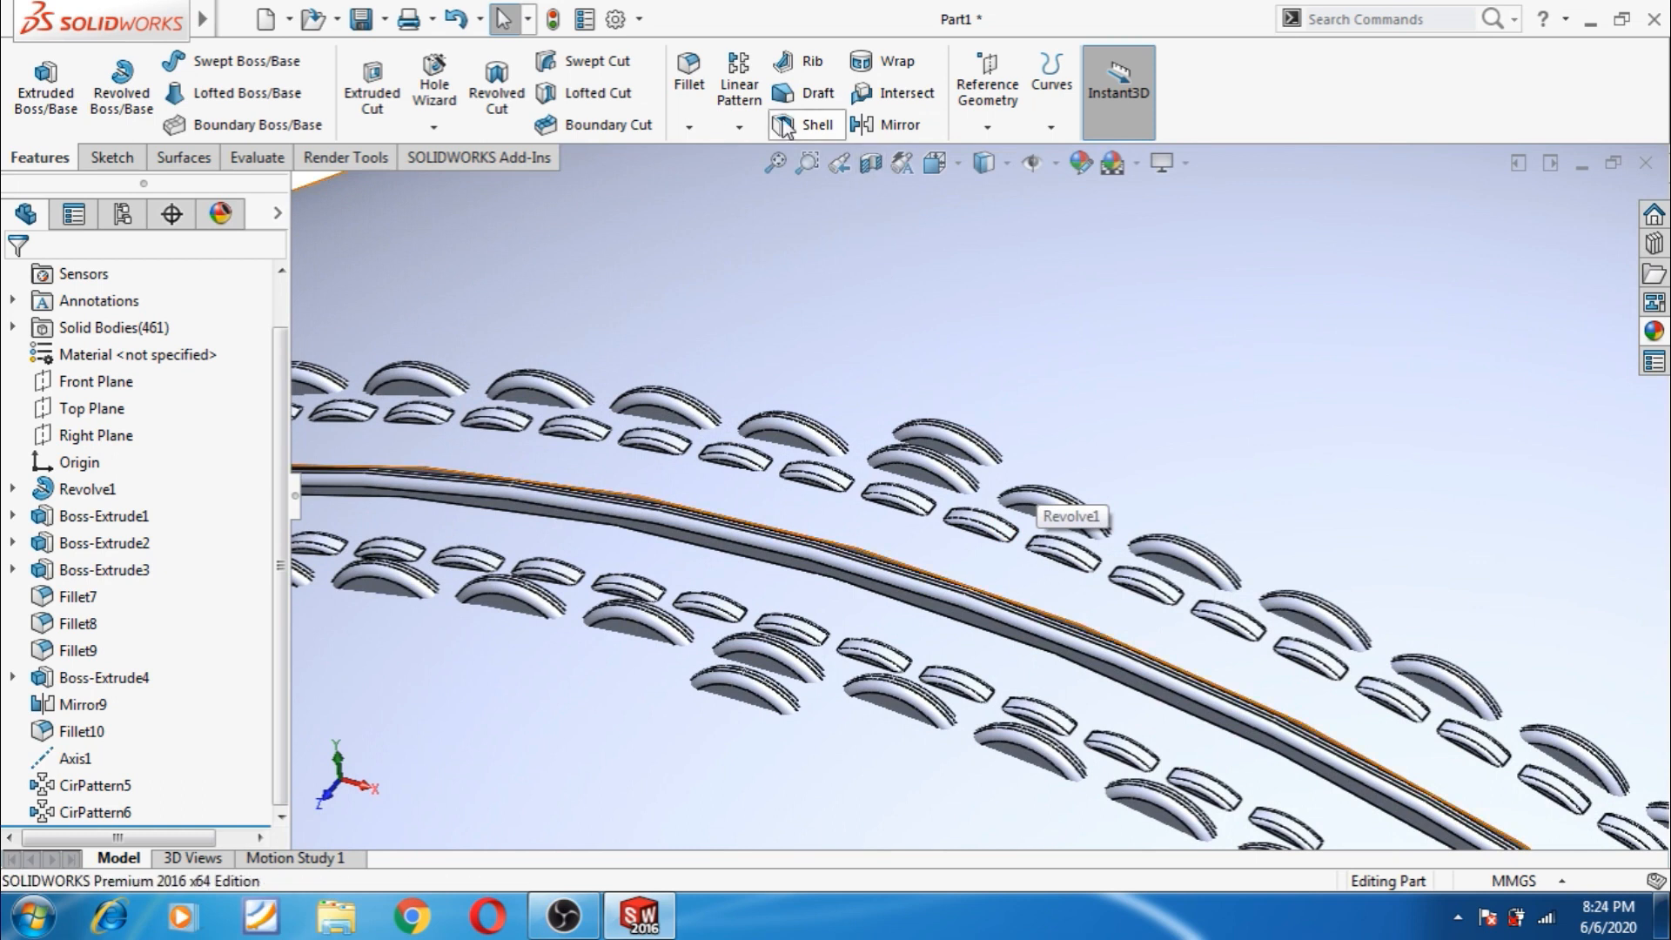
- Pattern the outermost bump bodies on both sides of the ring as 88 equally spaced instances over 360 degrees about the reference axis
left_click(739, 127)
left_click(759, 186)
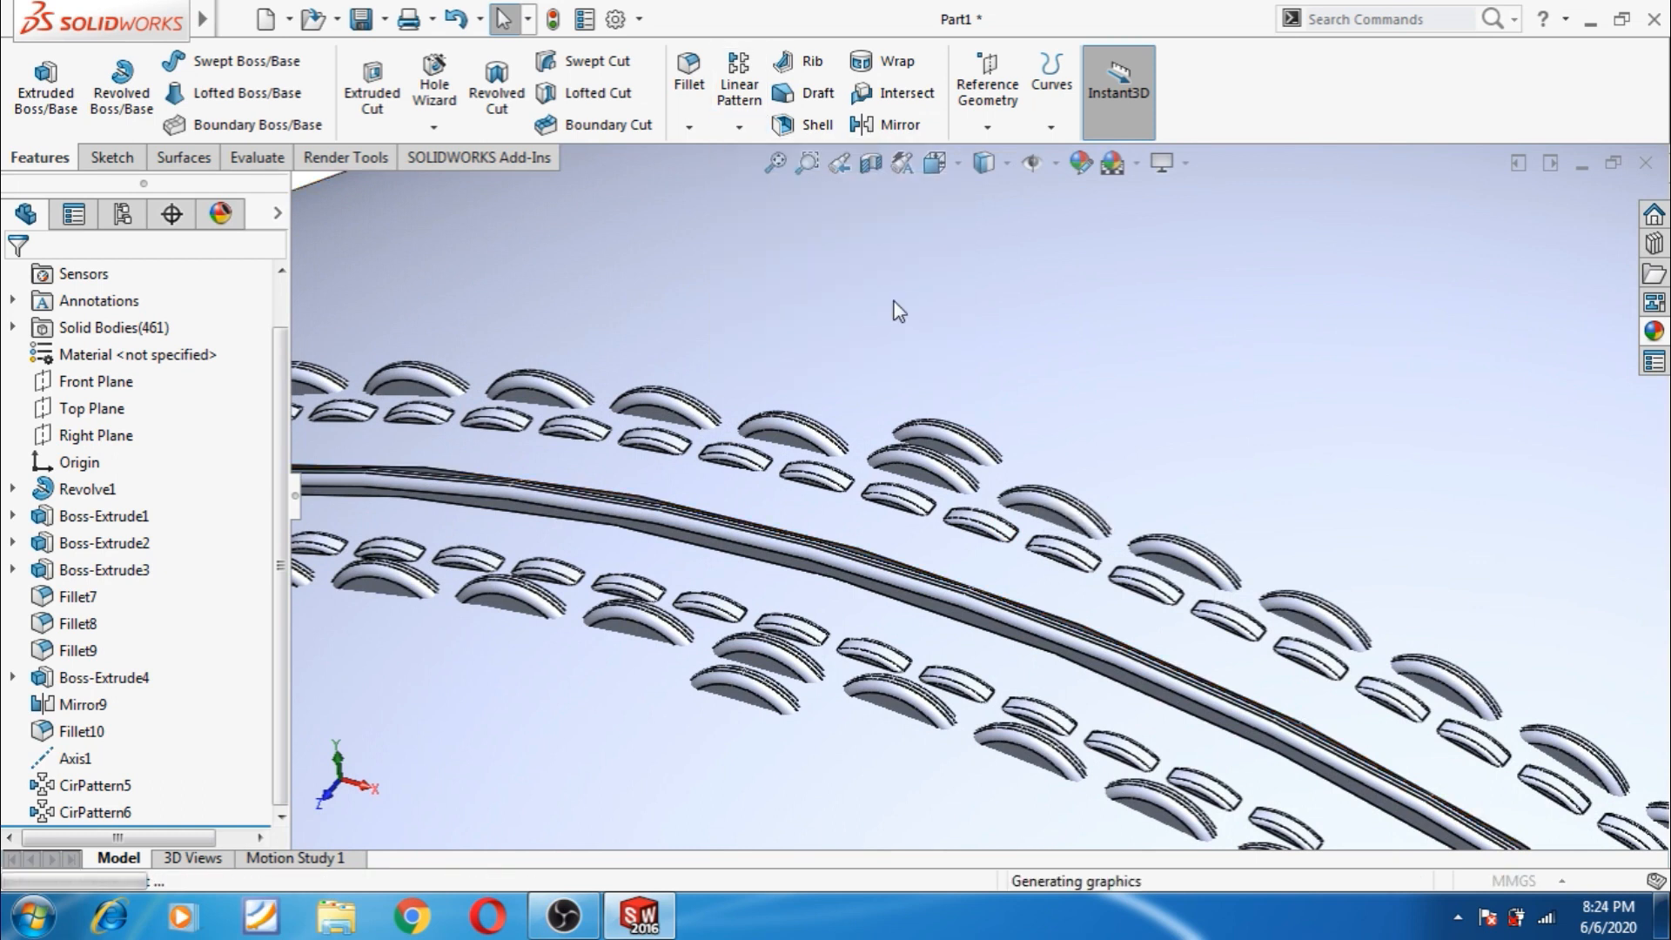
scroll(1001, 567, "up", 5)
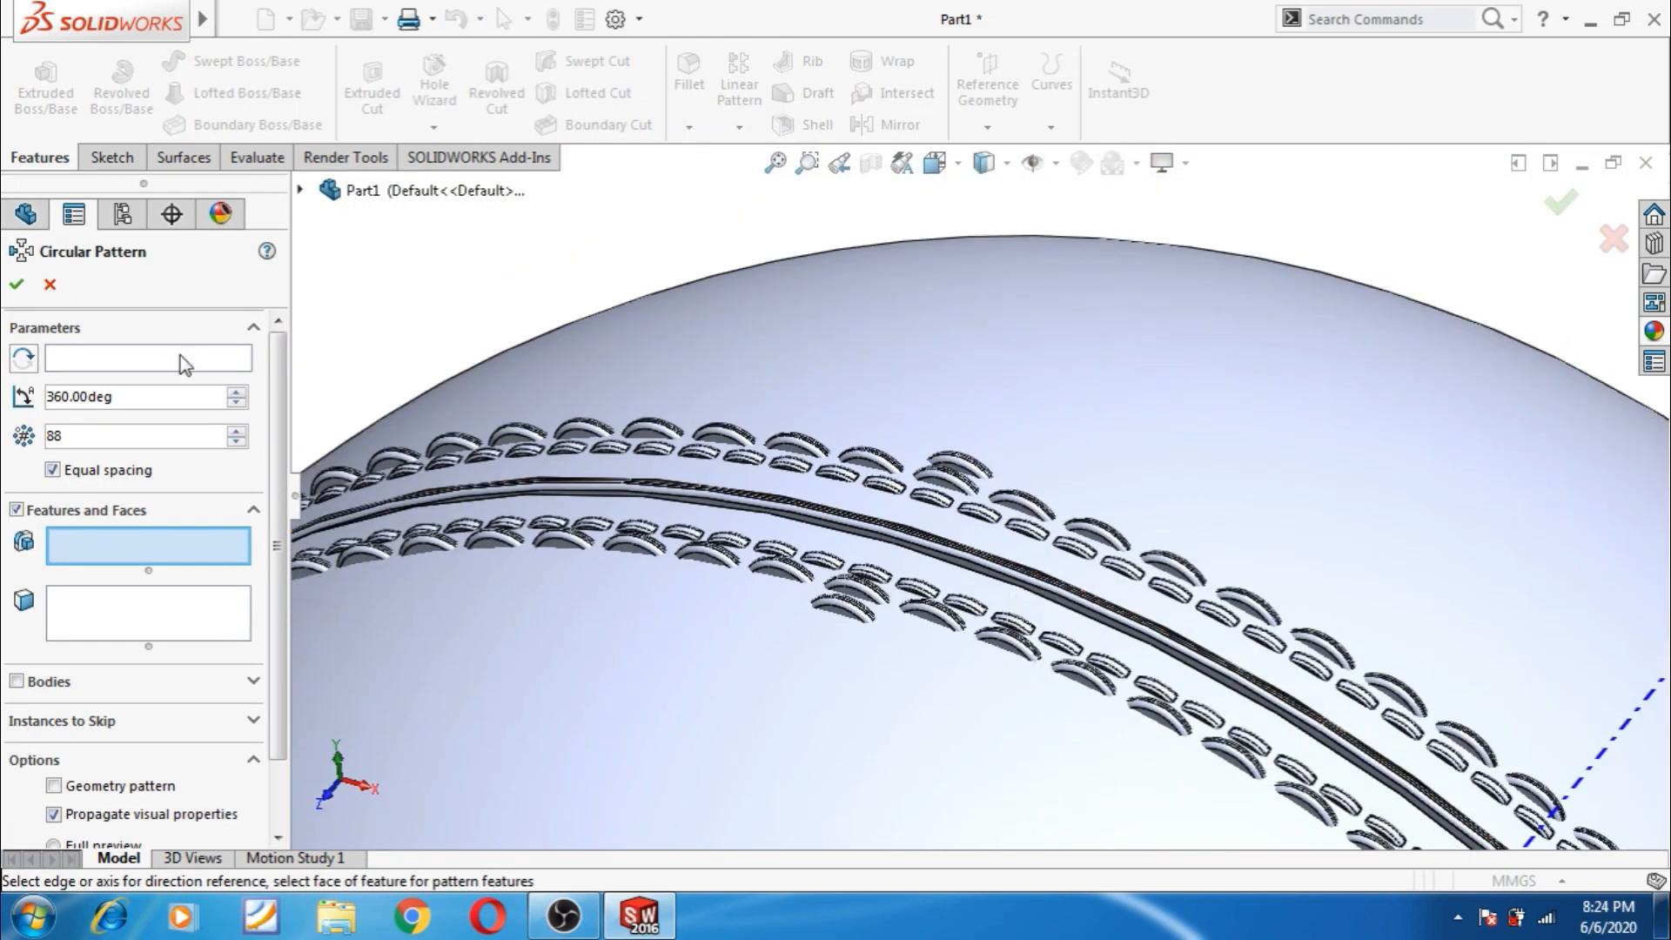
left_click(1380, 715)
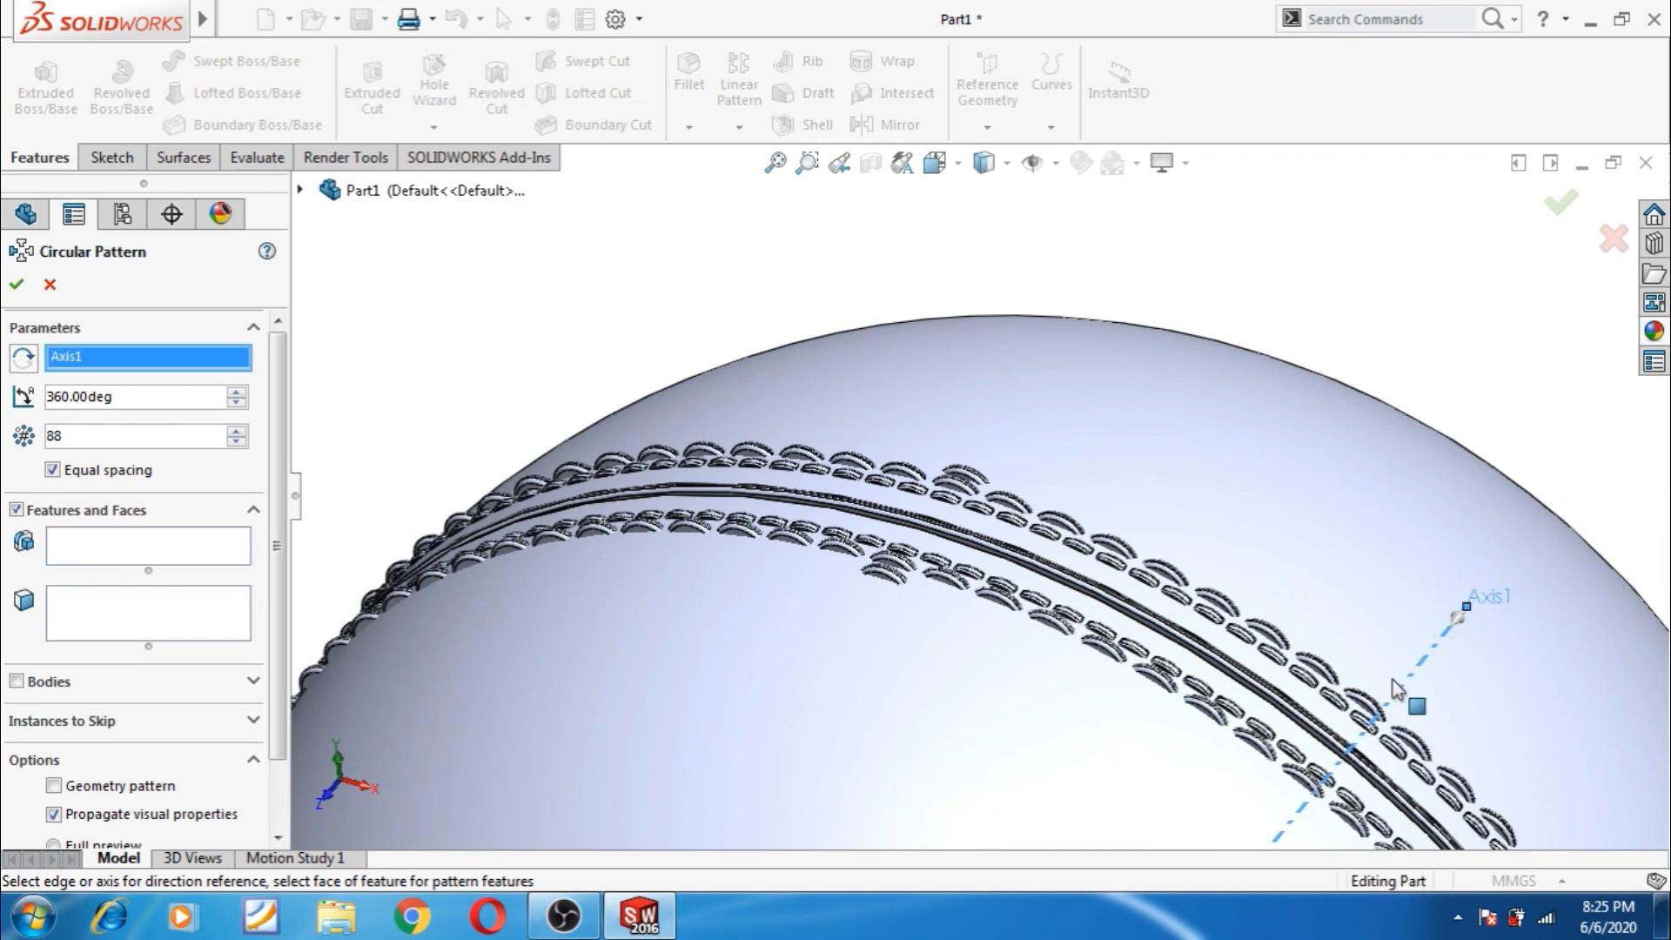
left_click(16, 682)
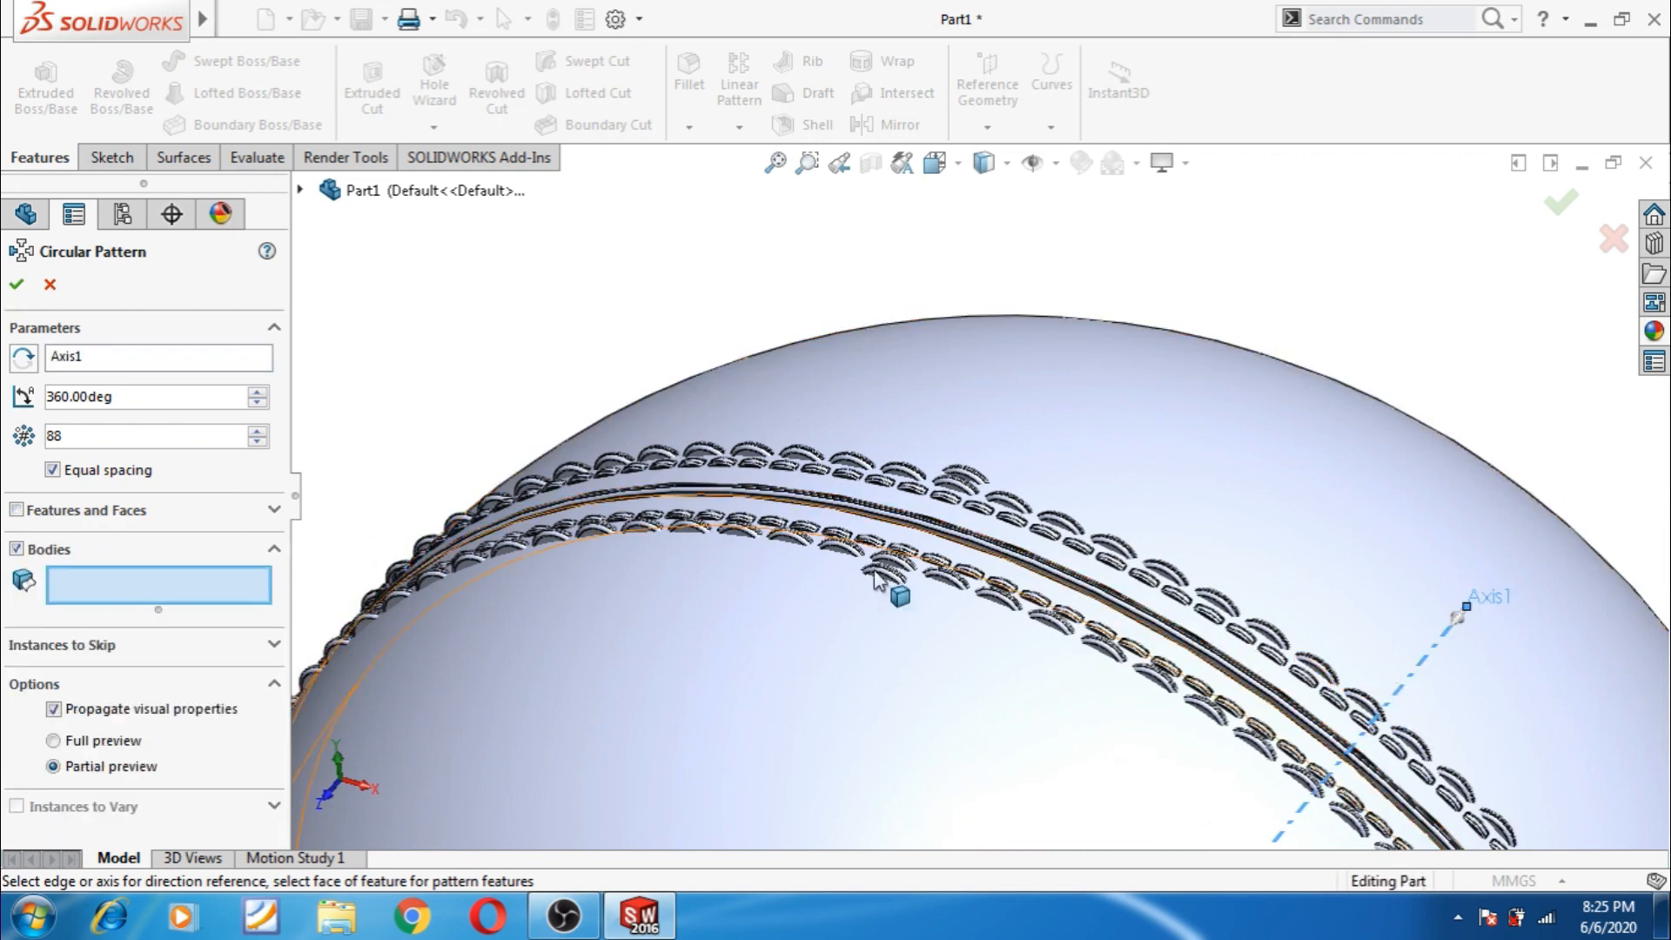
scroll(913, 557, "down", 5)
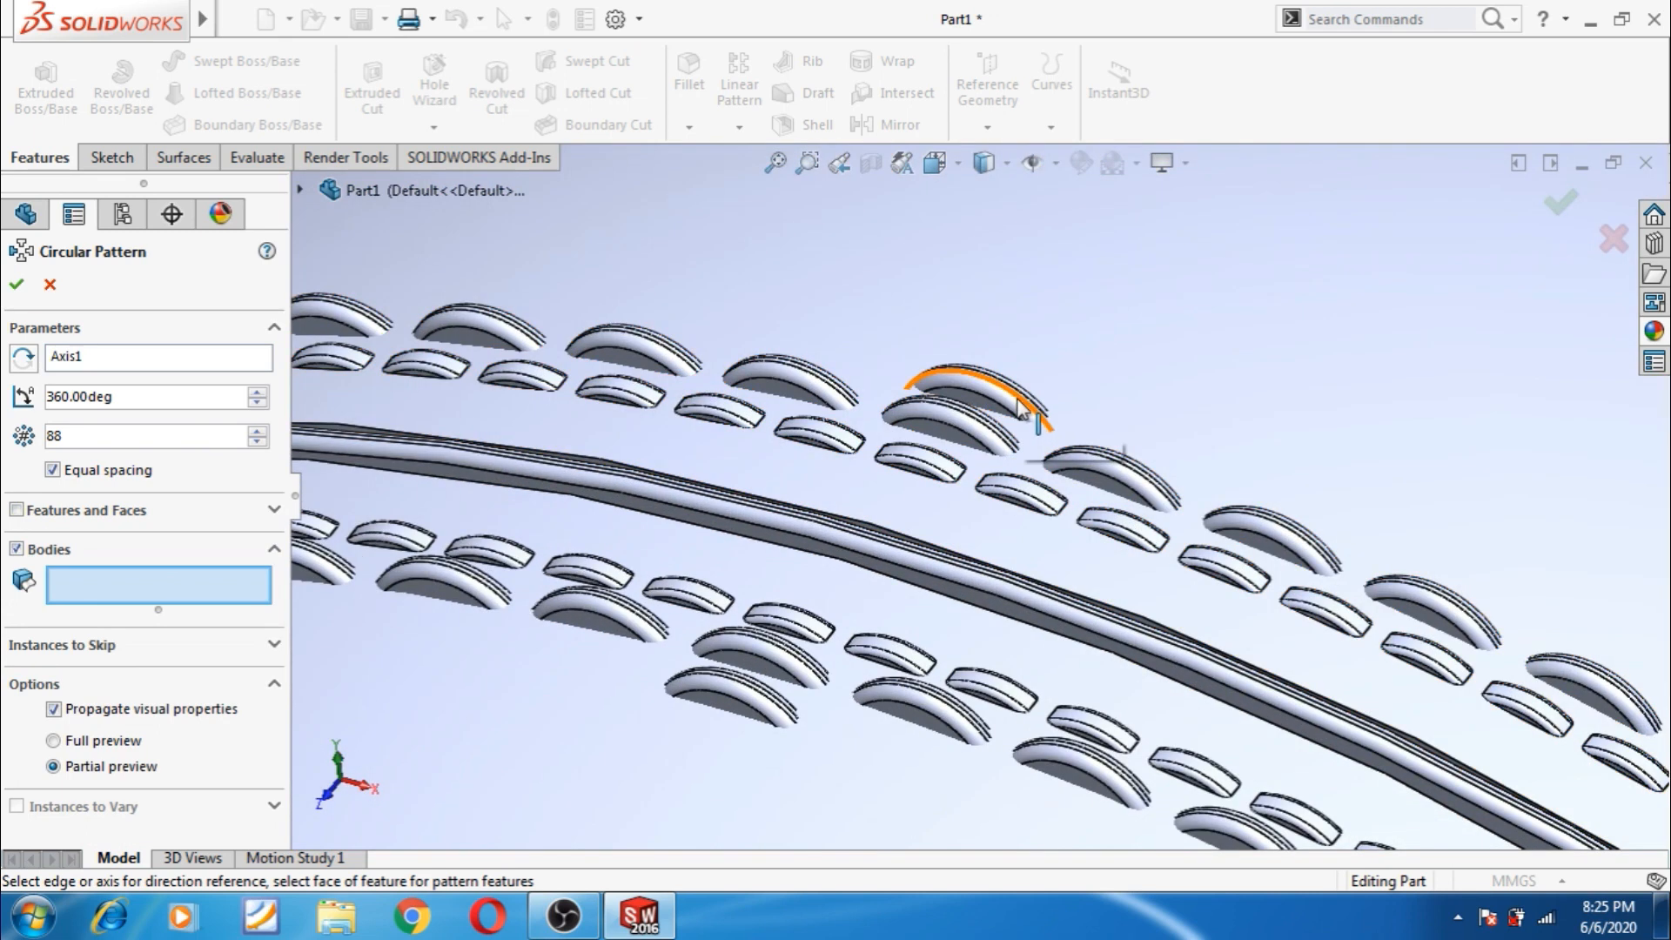
left_click(1029, 407)
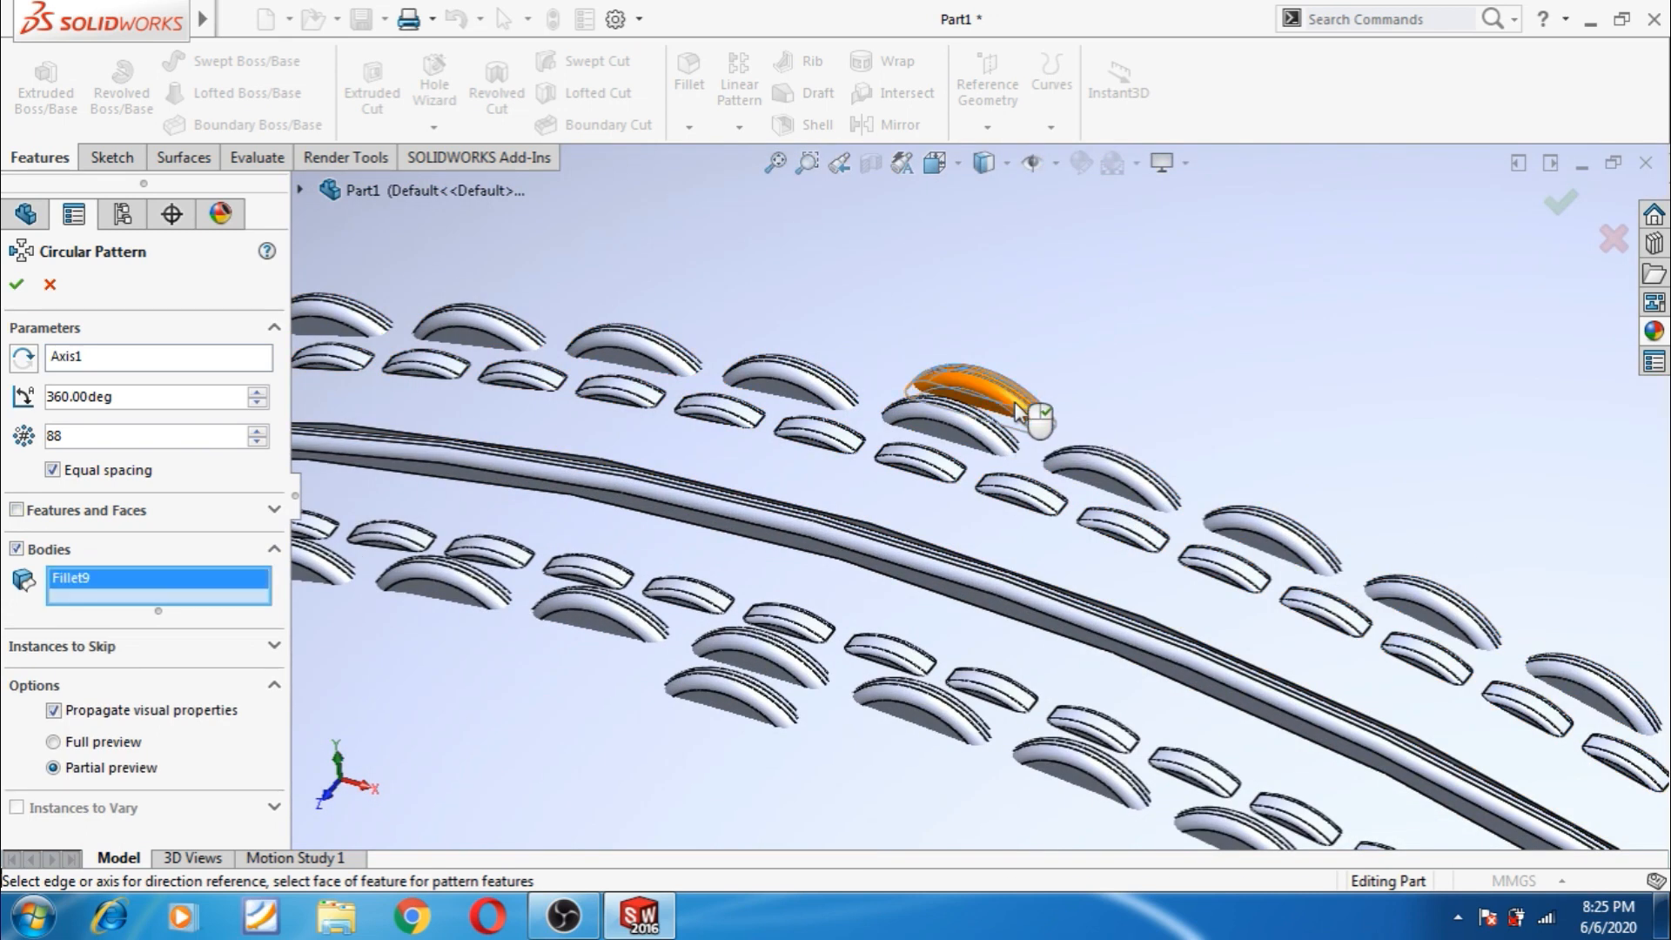
left_click(764, 703)
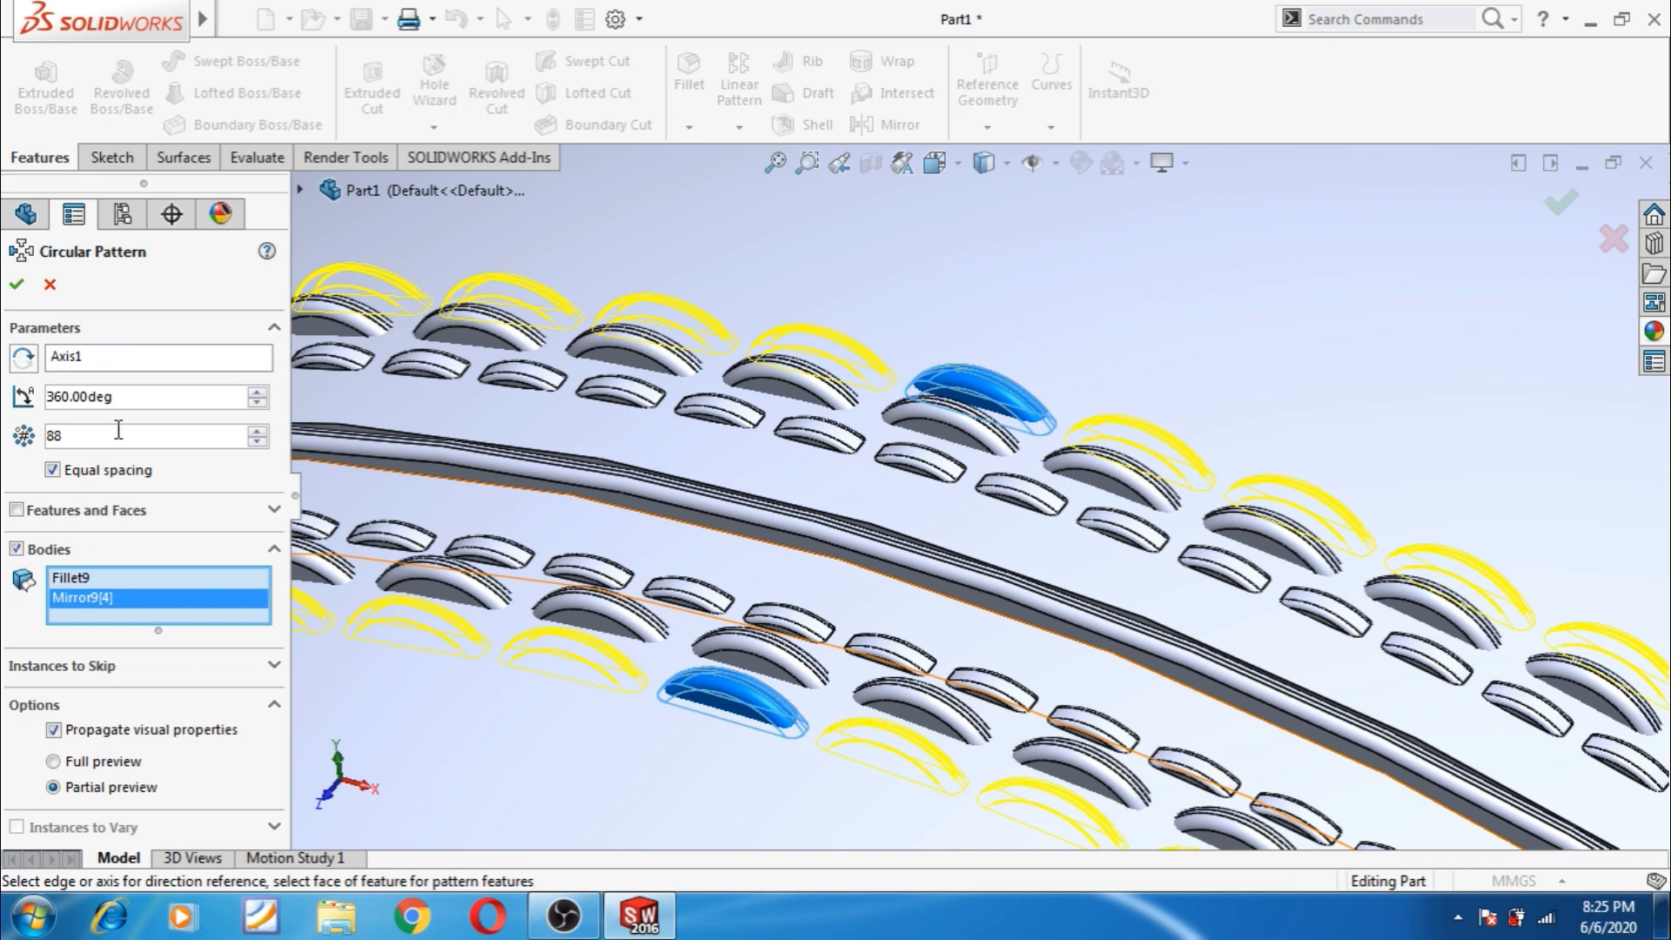
left_click(19, 287)
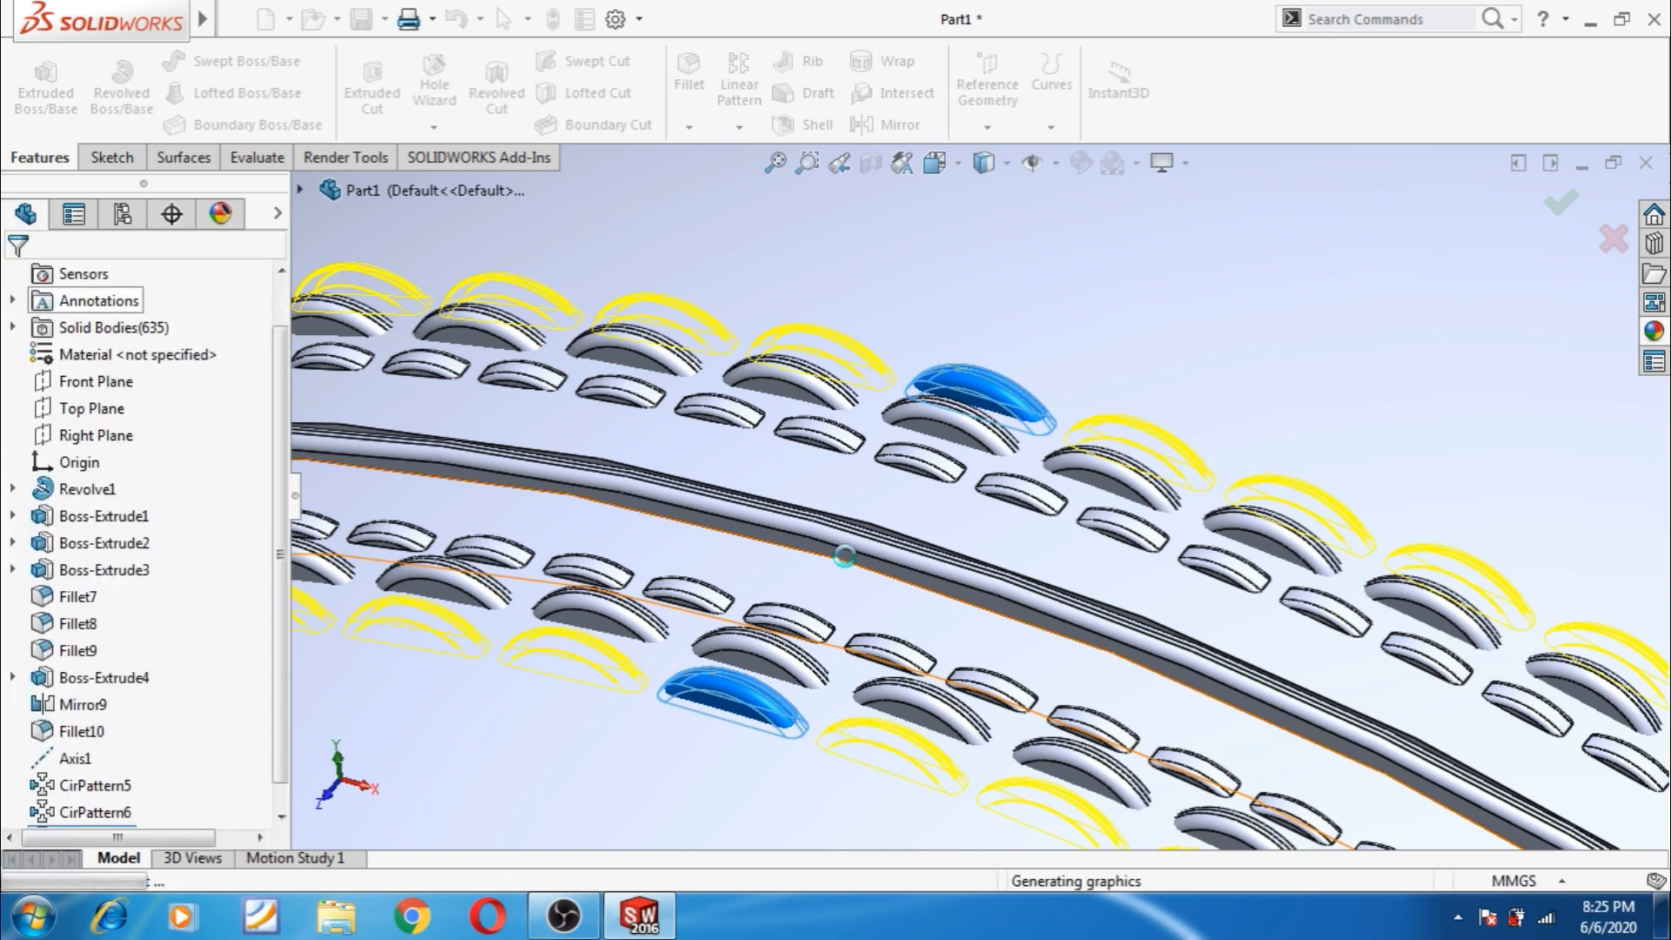
- Hide the reference axis used for the circular patterns
scroll(870, 574, "up", 5)
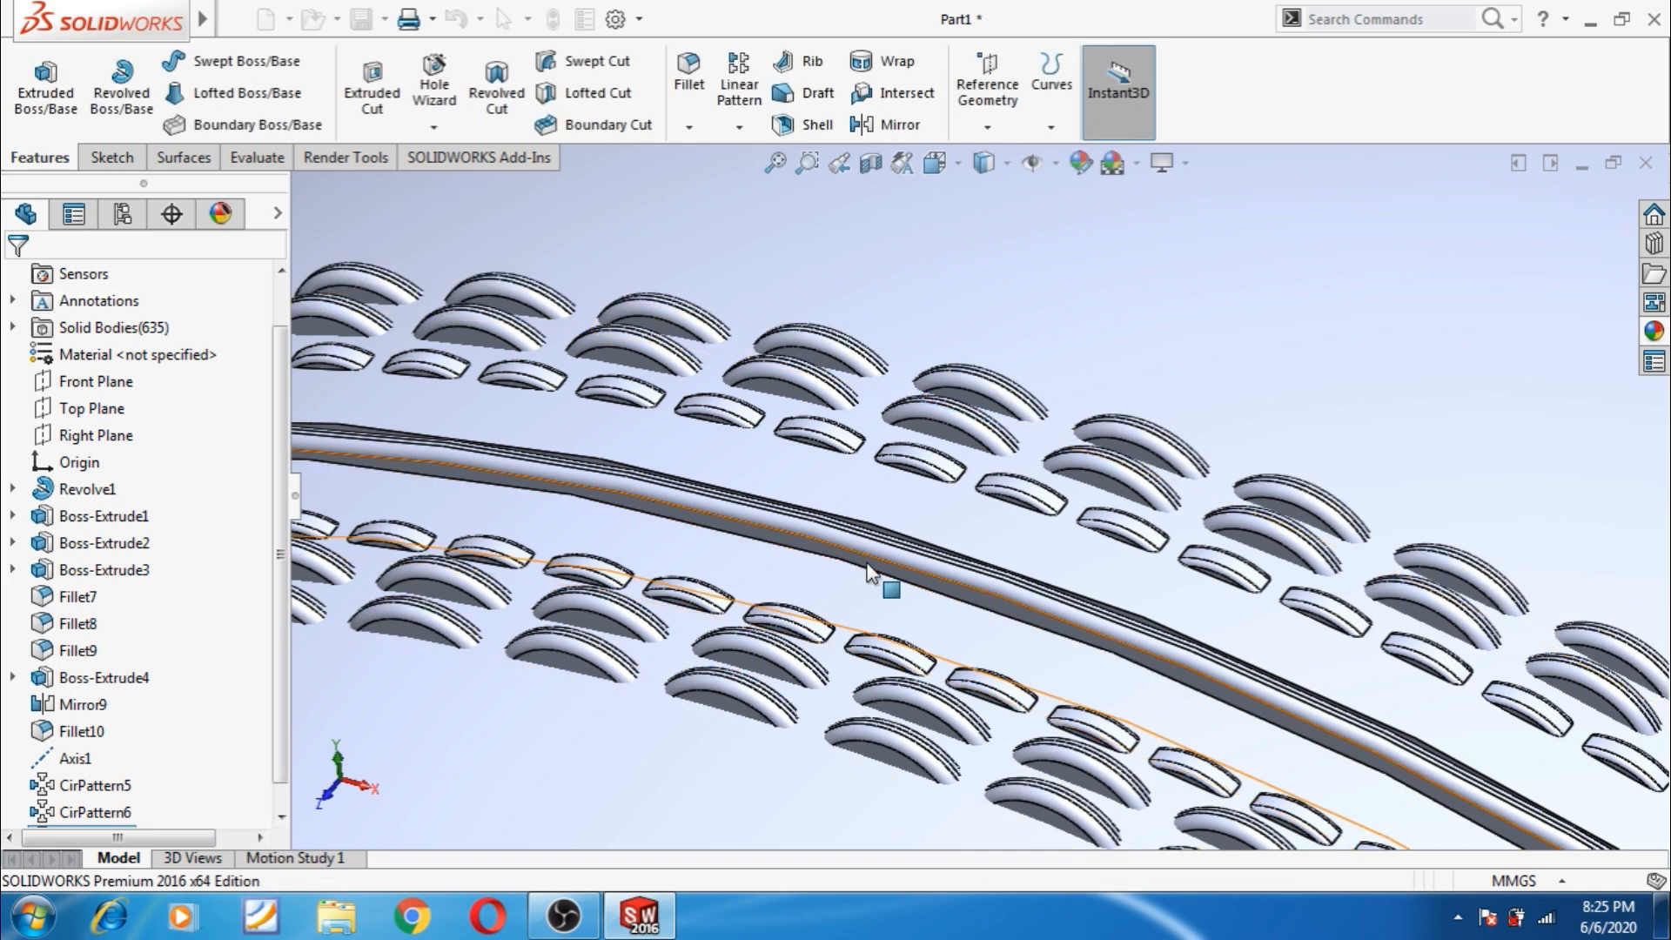
scroll(1016, 533, "up", 10)
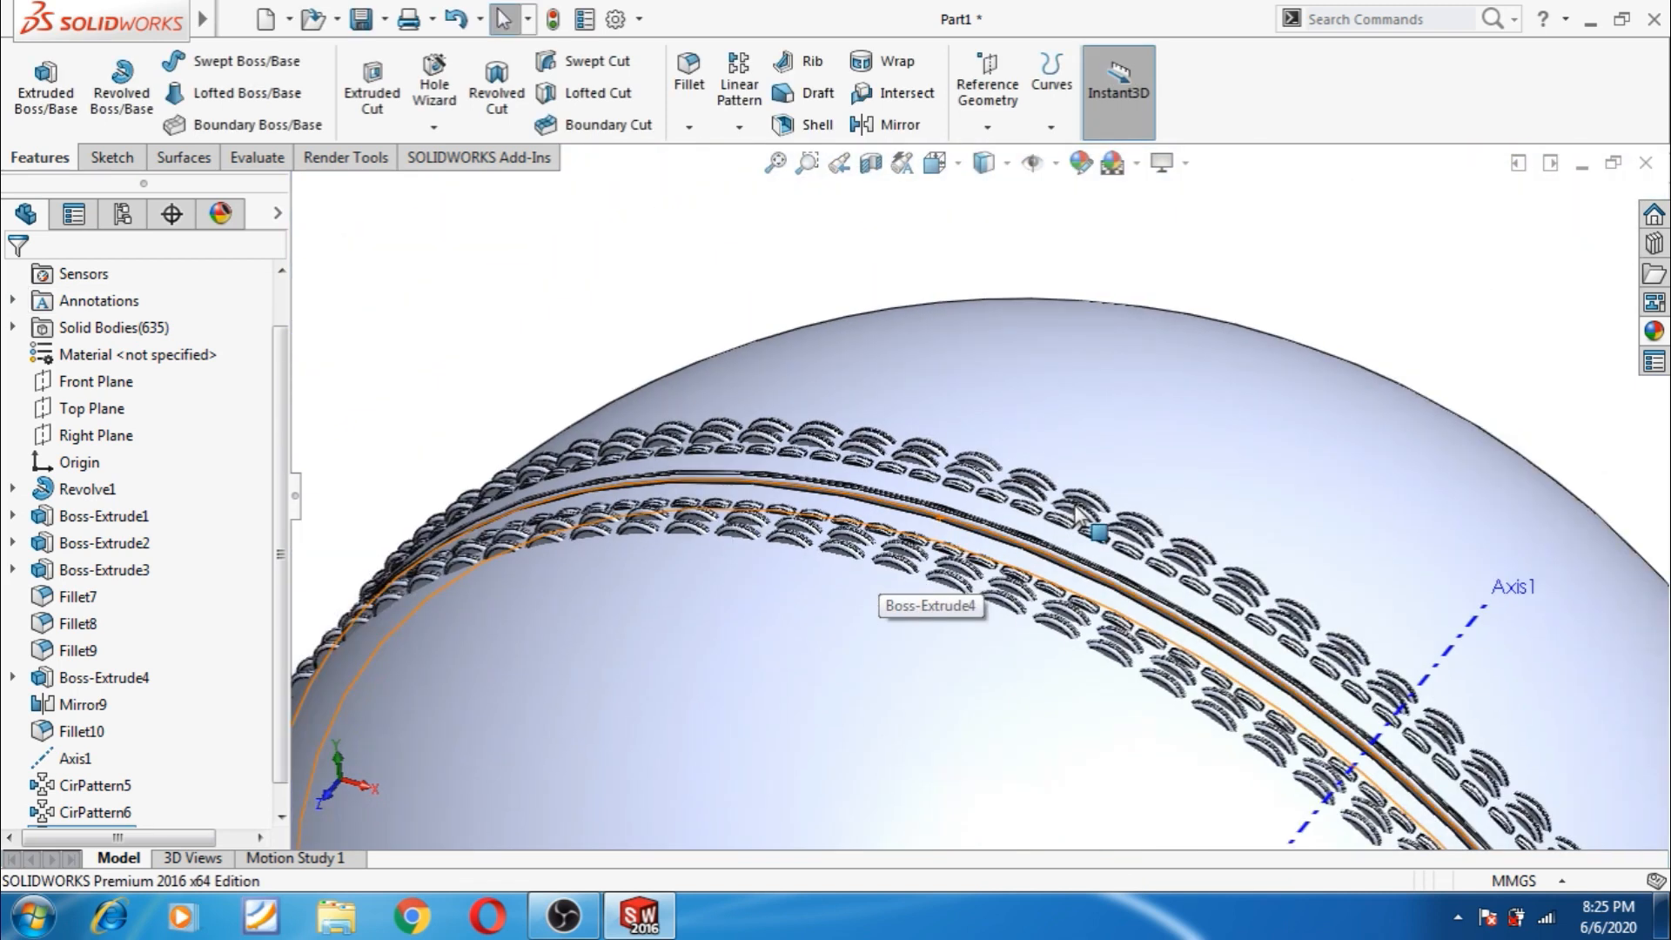
left_click(75, 758)
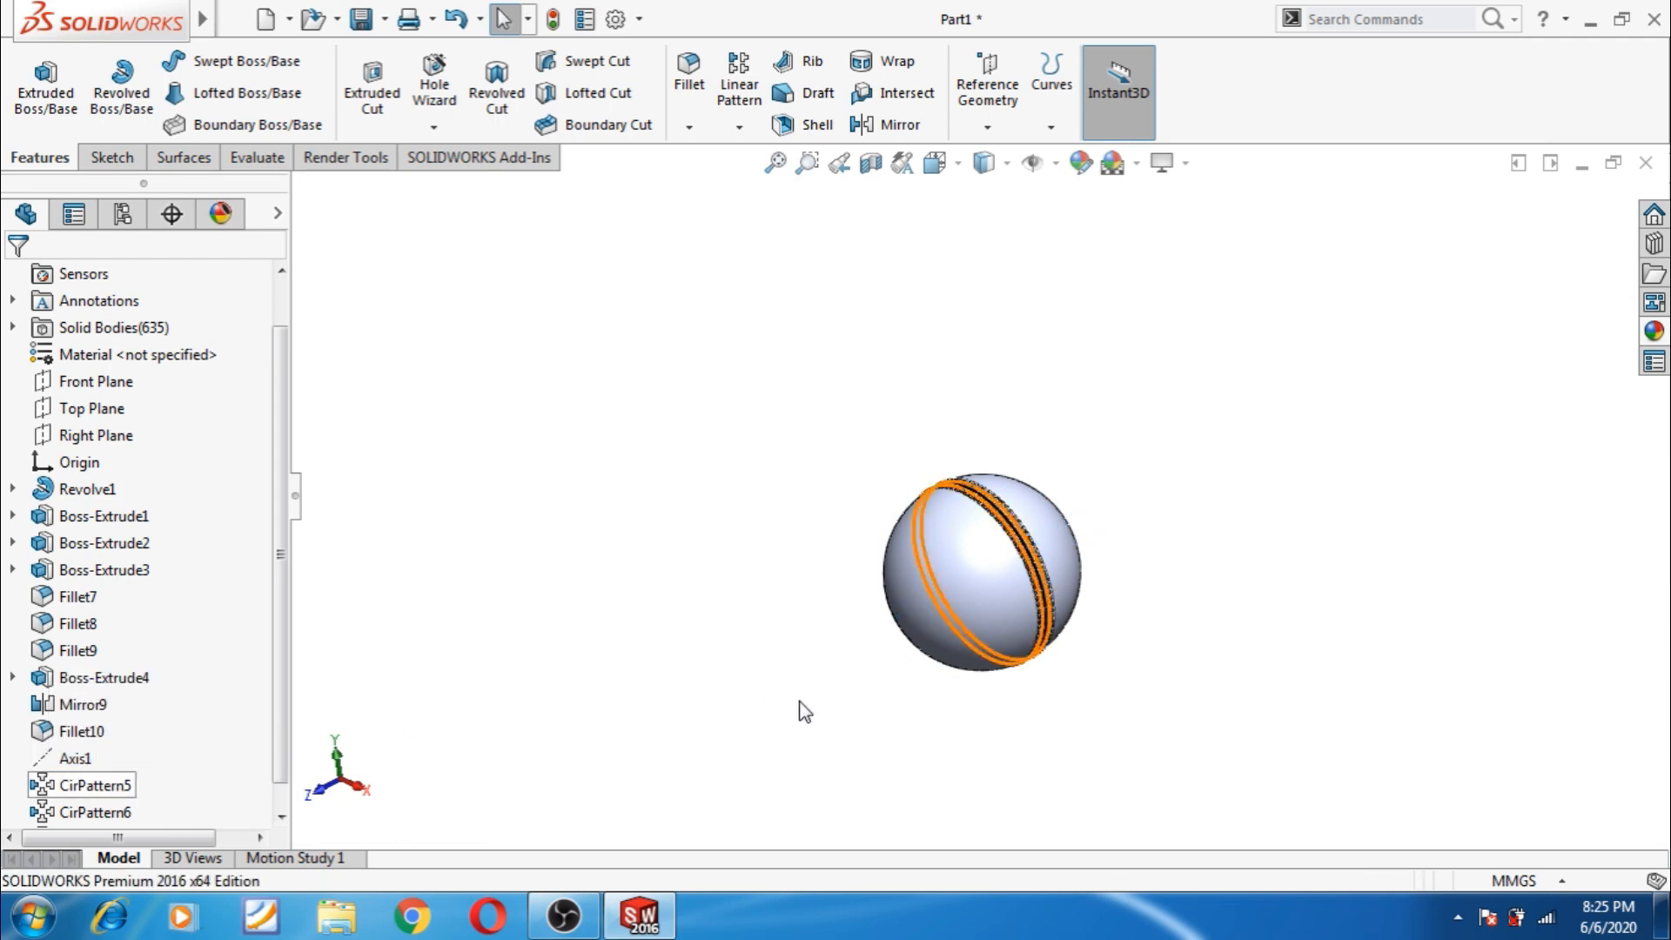
scroll(1035, 681, "down", 2)
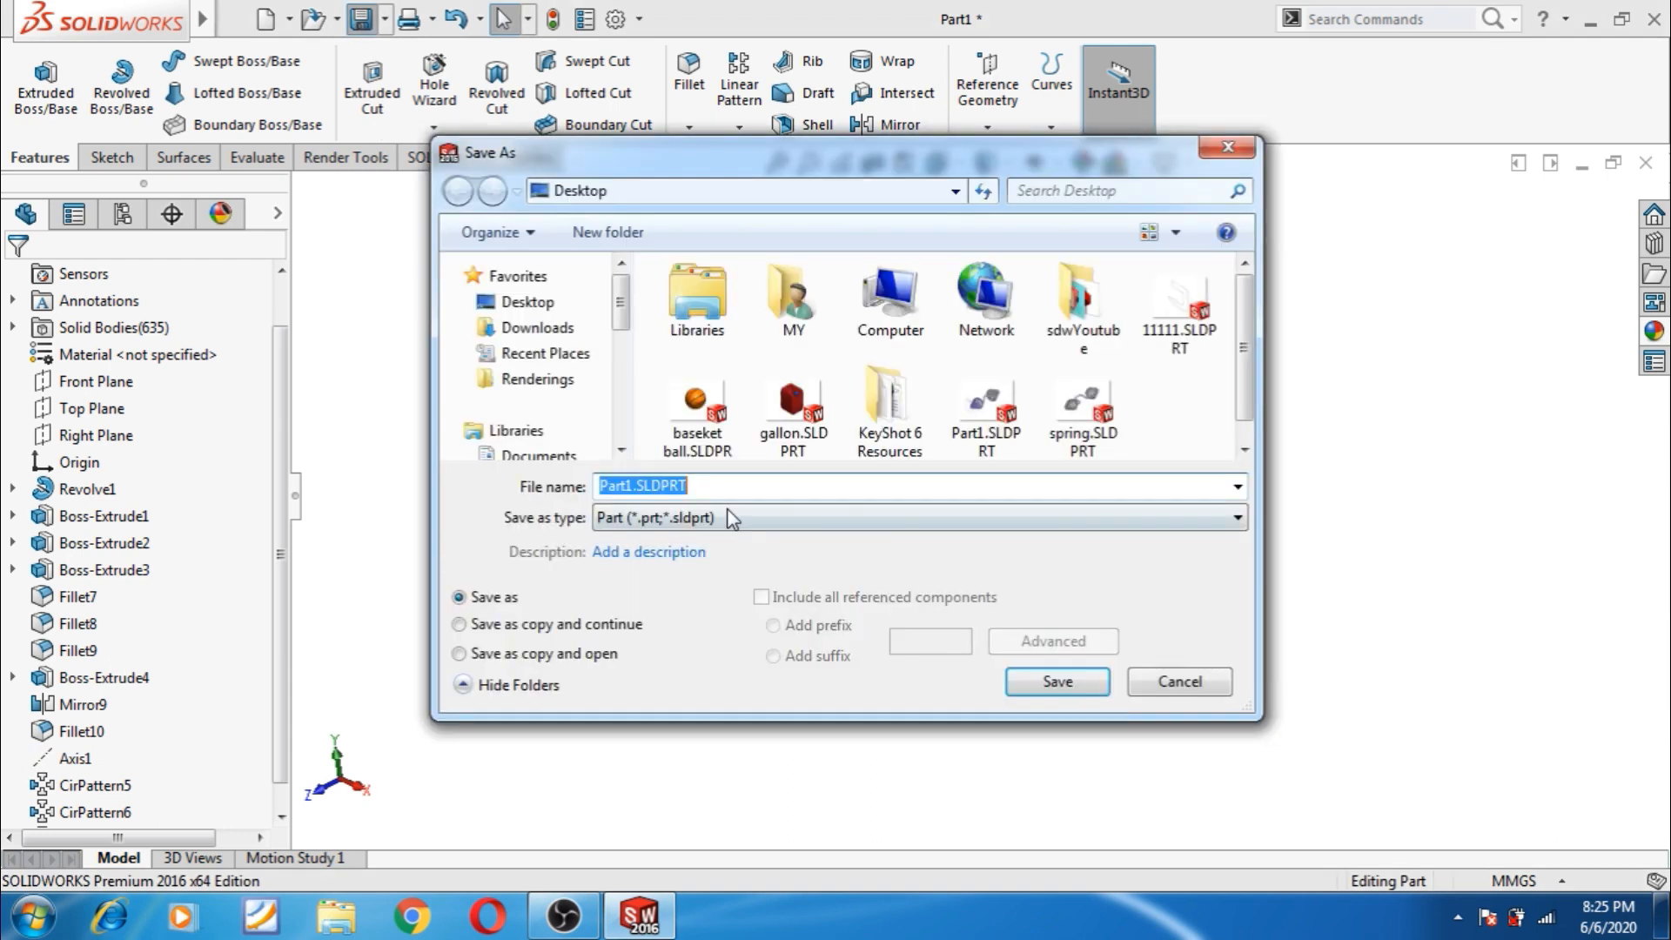
- Save the part on the Desktop under the file name ball
type("v")
key("BackSpace")
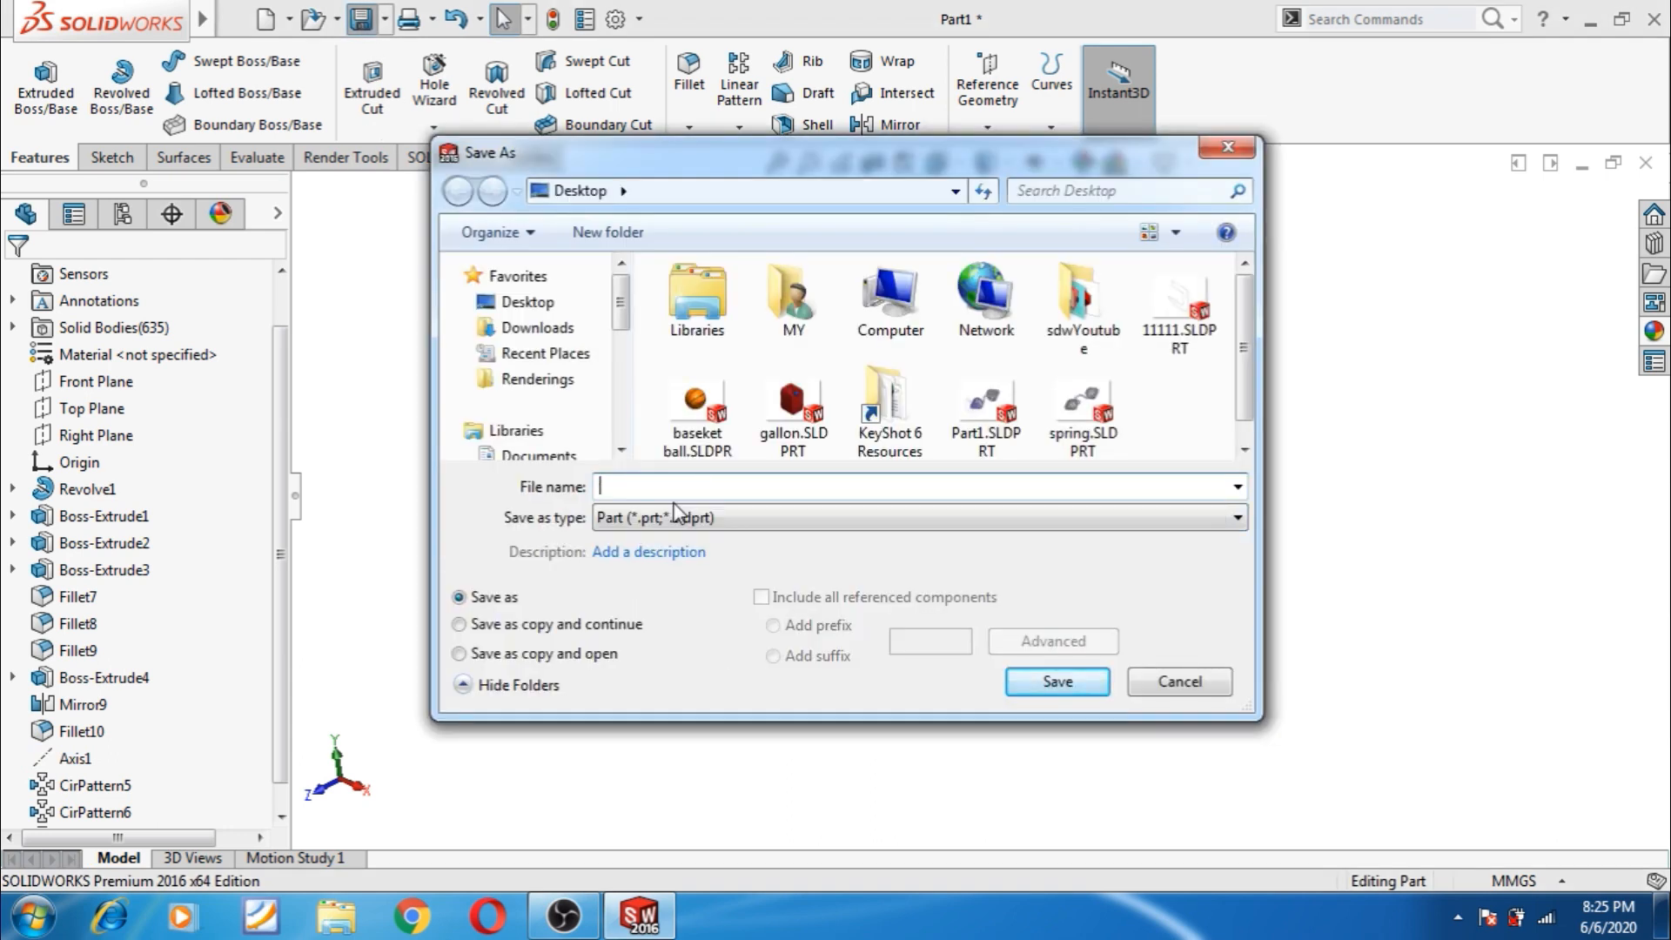
type("ball")
left_click(534, 308)
left_click(1079, 684)
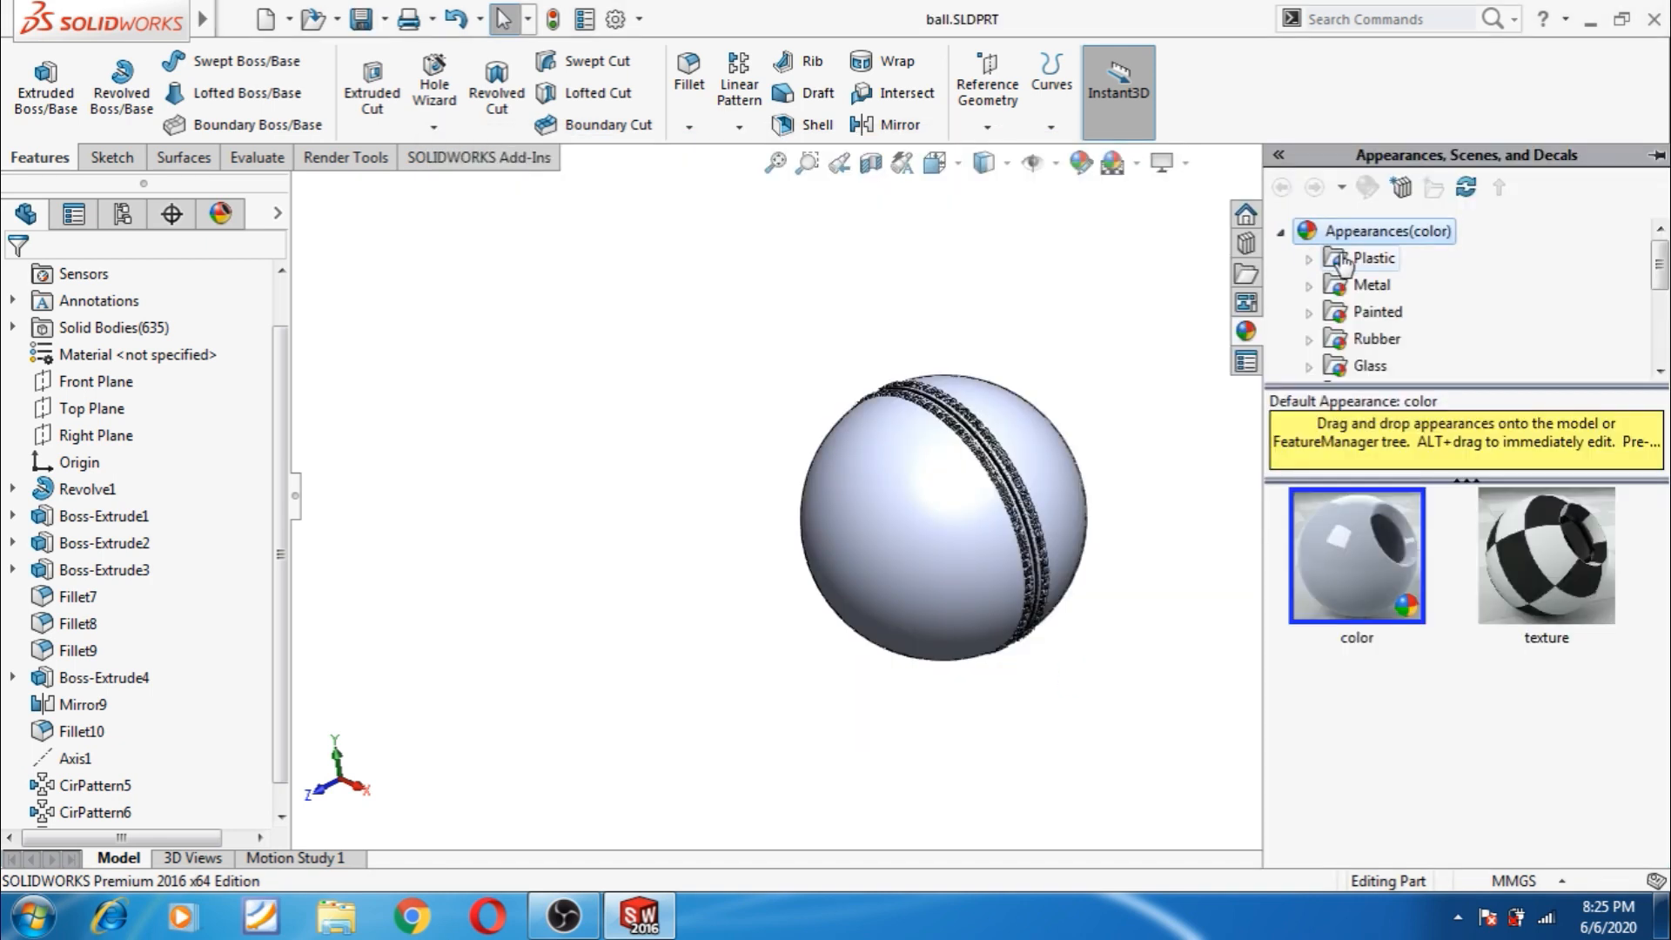
- Apply the Red appearance from the Solid category to the whole part
scroll(1362, 343, "down", 1)
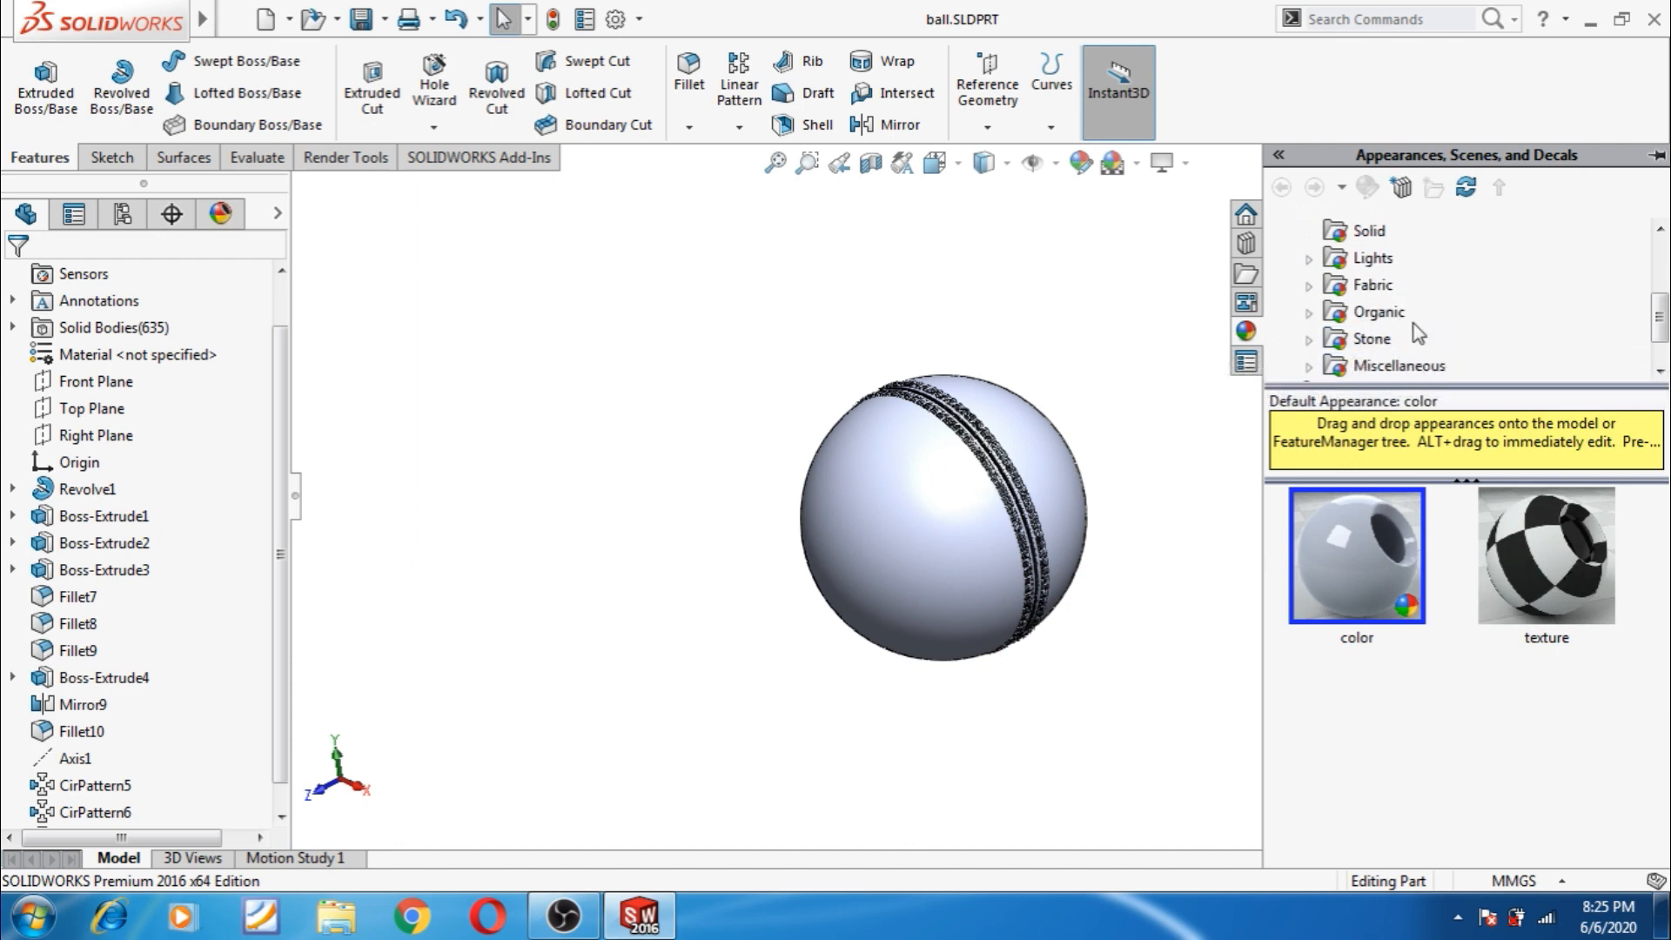
left_click(1372, 286)
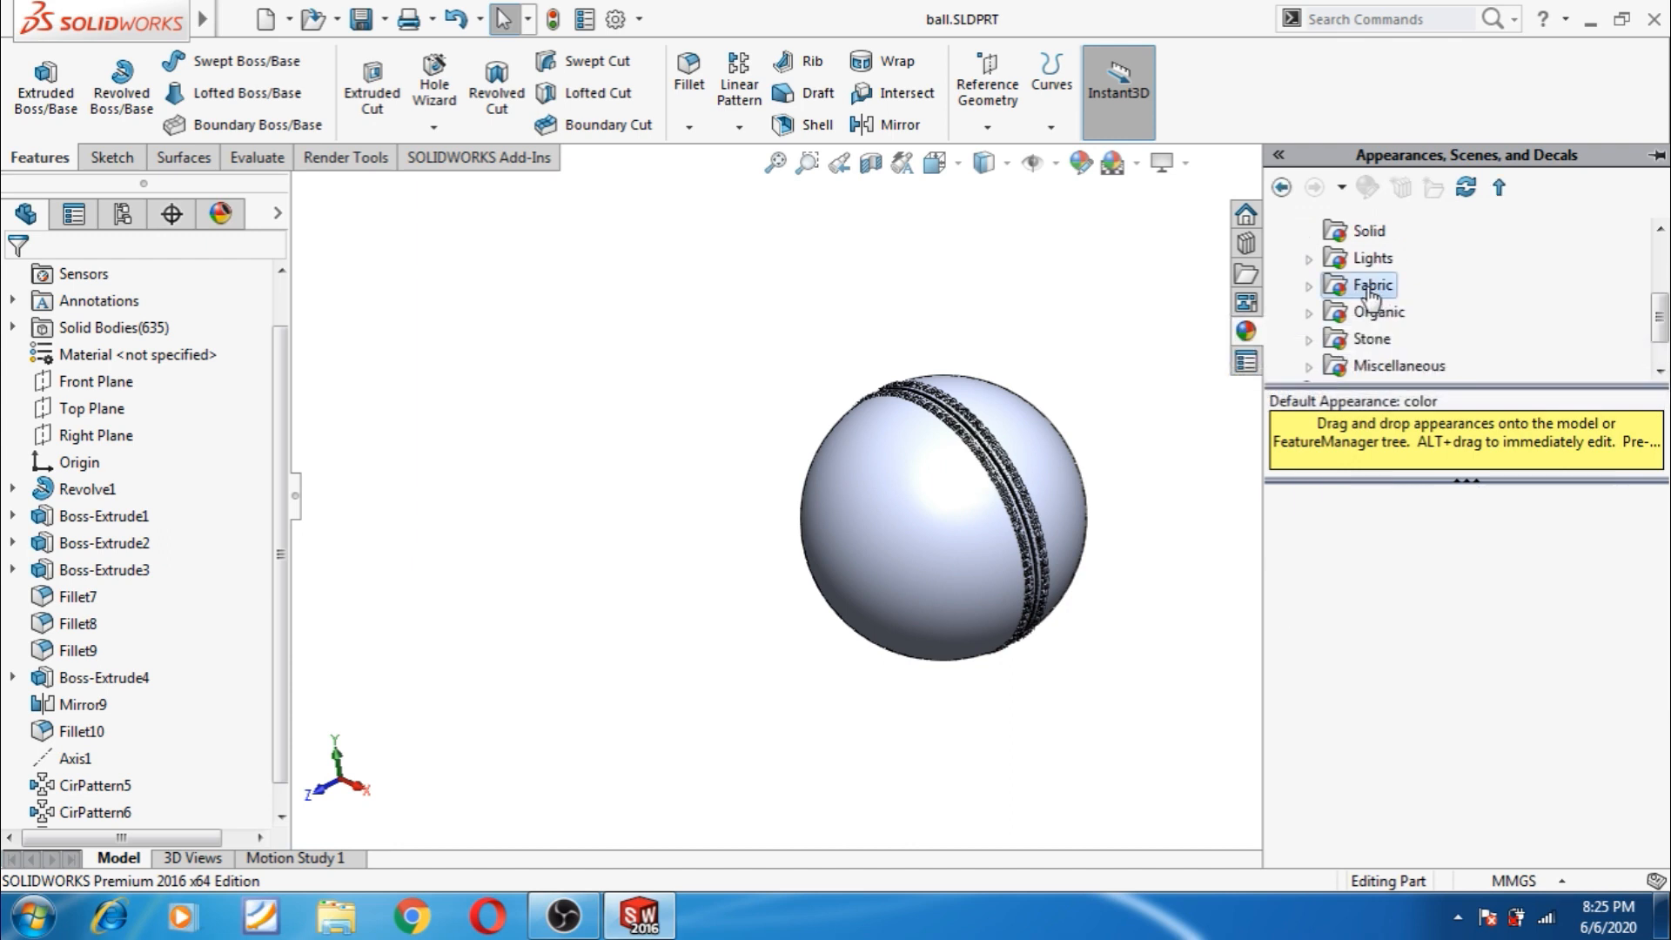
left_click(1309, 287)
left_click(1401, 340)
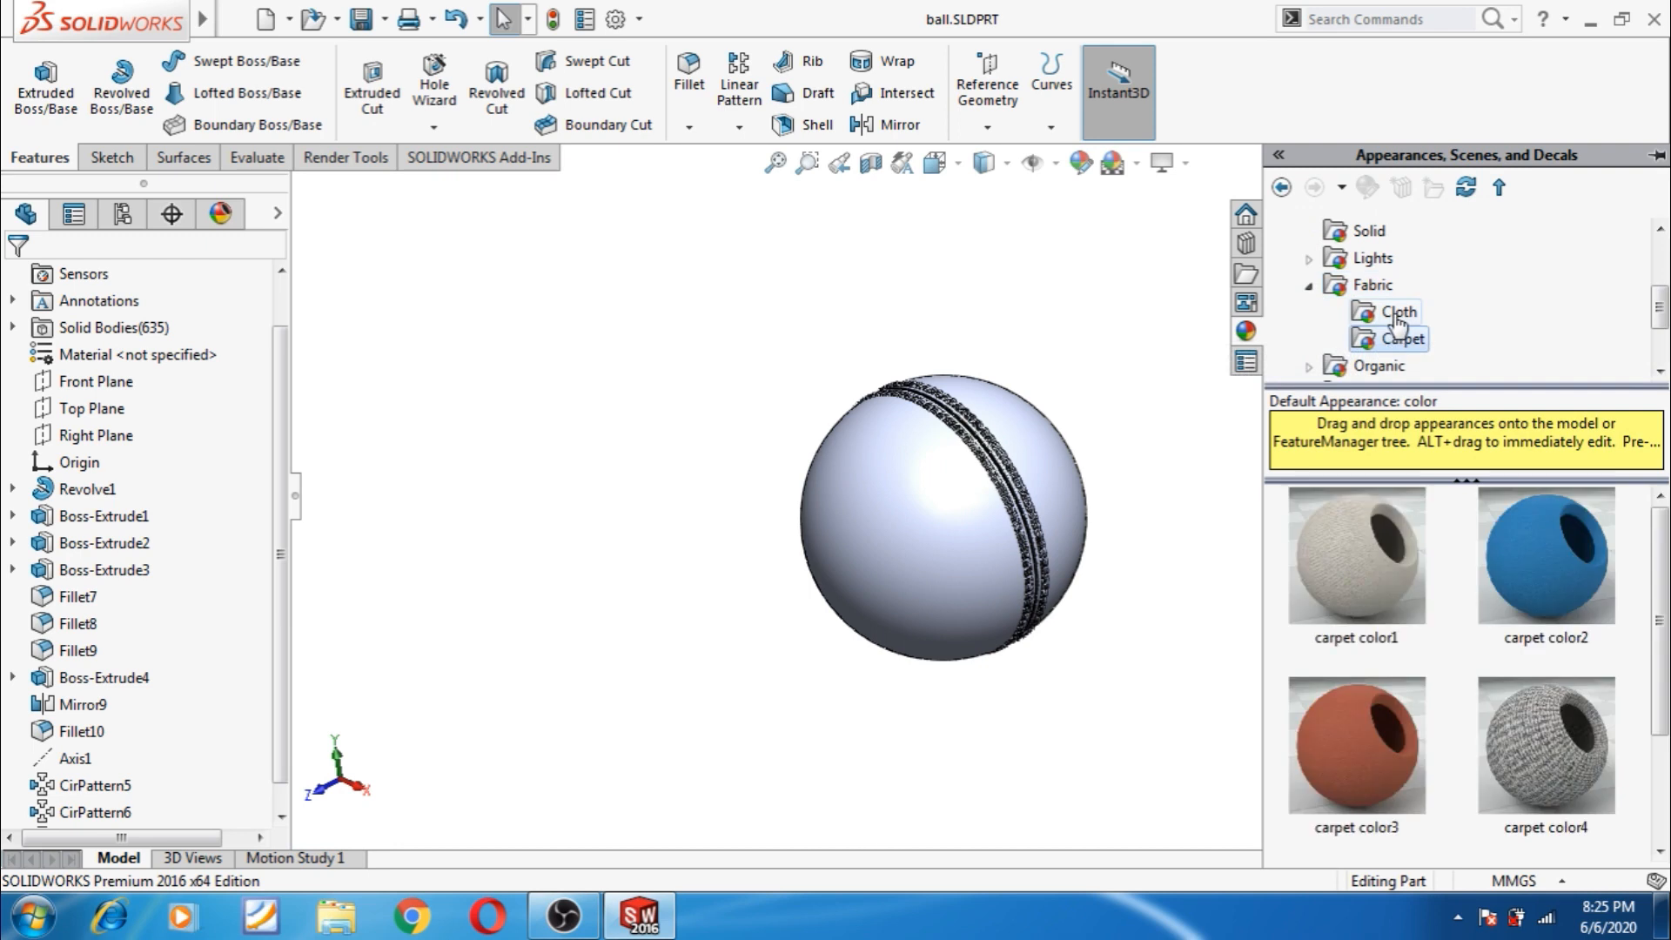
left_click(1396, 315)
scroll(1609, 706, "down", 4)
scroll(1606, 707, "up", 4)
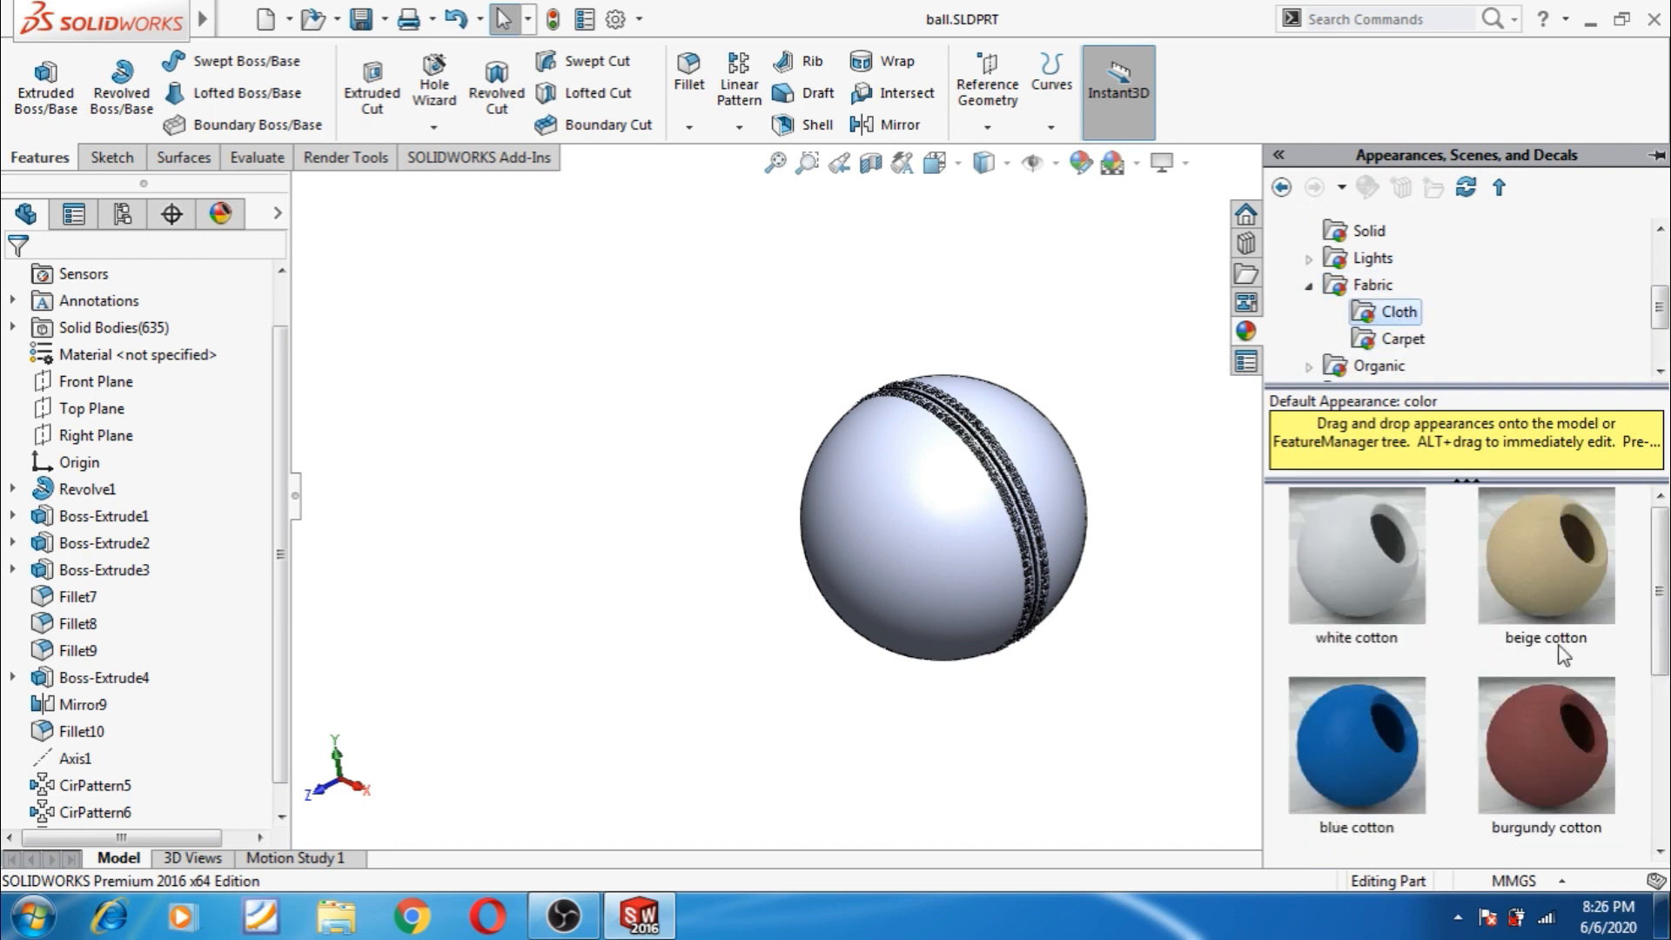
left_click(1364, 231)
left_click_drag(1569, 528, 981, 567)
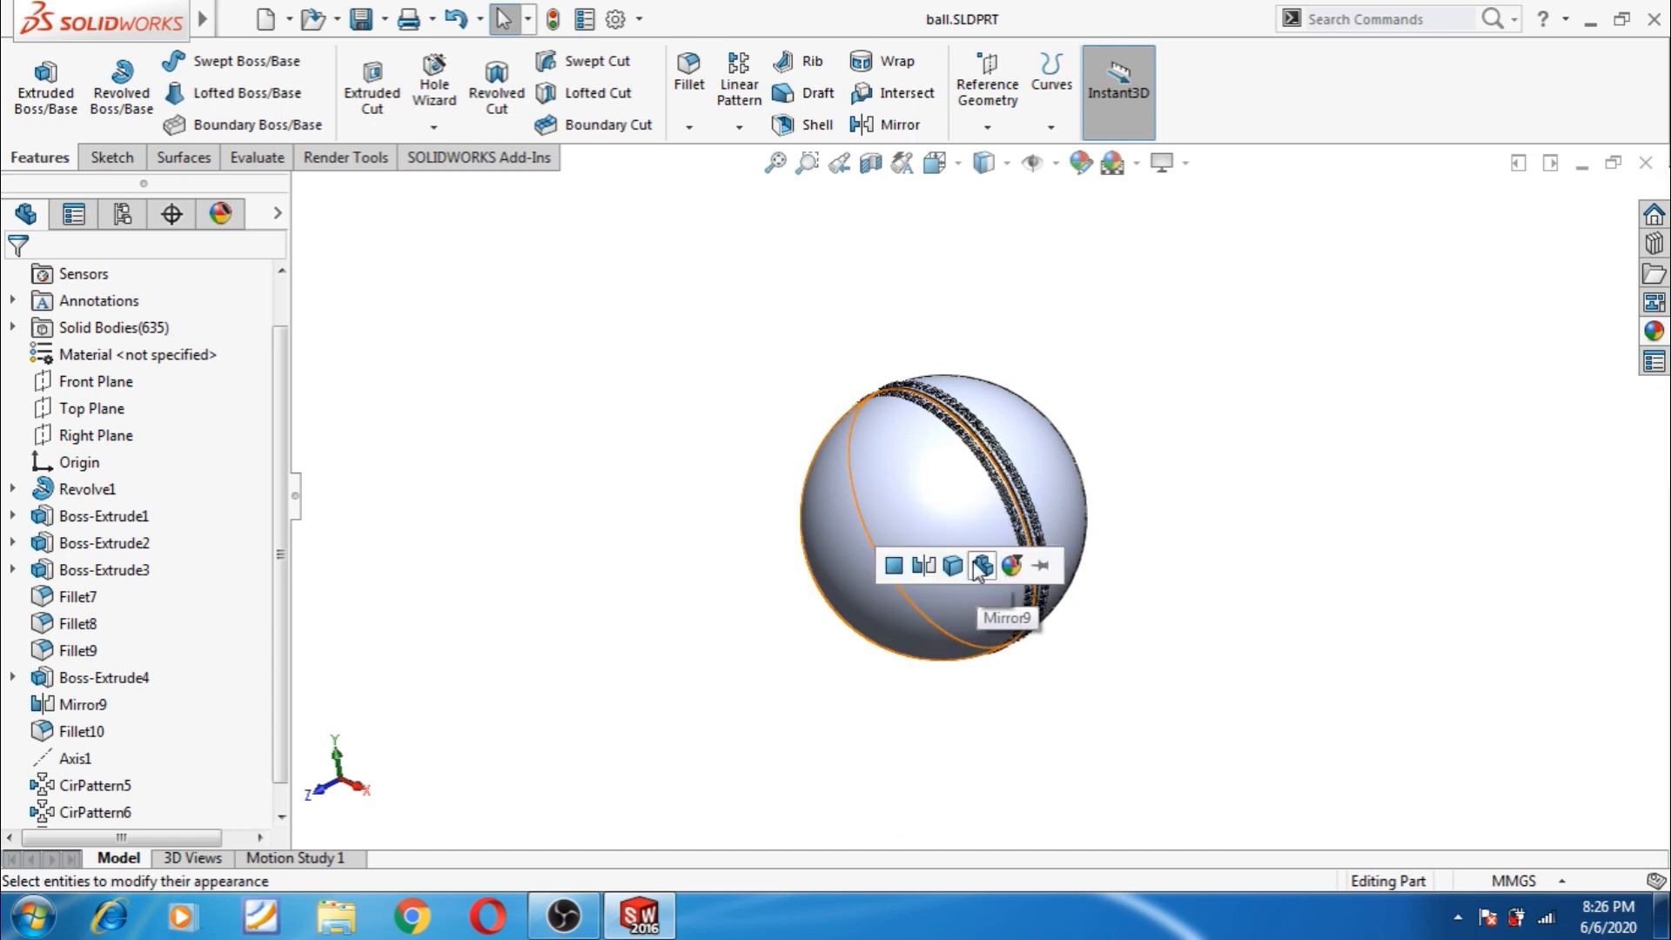
left_click(982, 567)
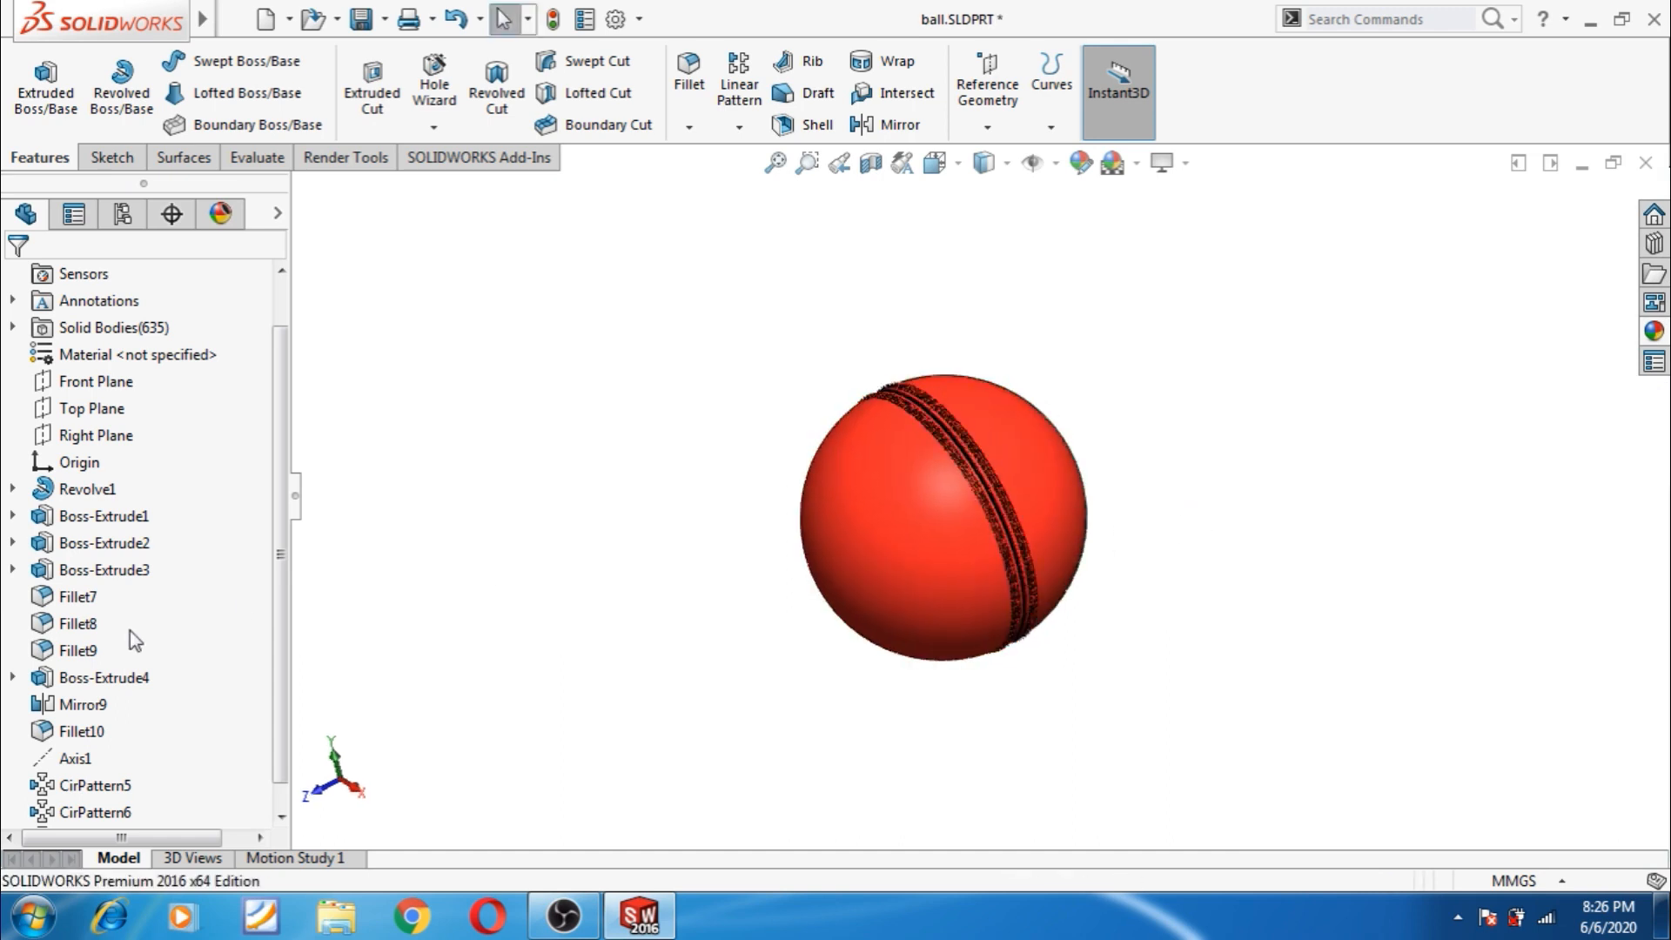
- Apply the white high gloss plastic appearance to Boss-Extrude1 to 3, Fillet7 to 9 and the three circular patterns of the bumps
scroll(277, 639, "down", 1)
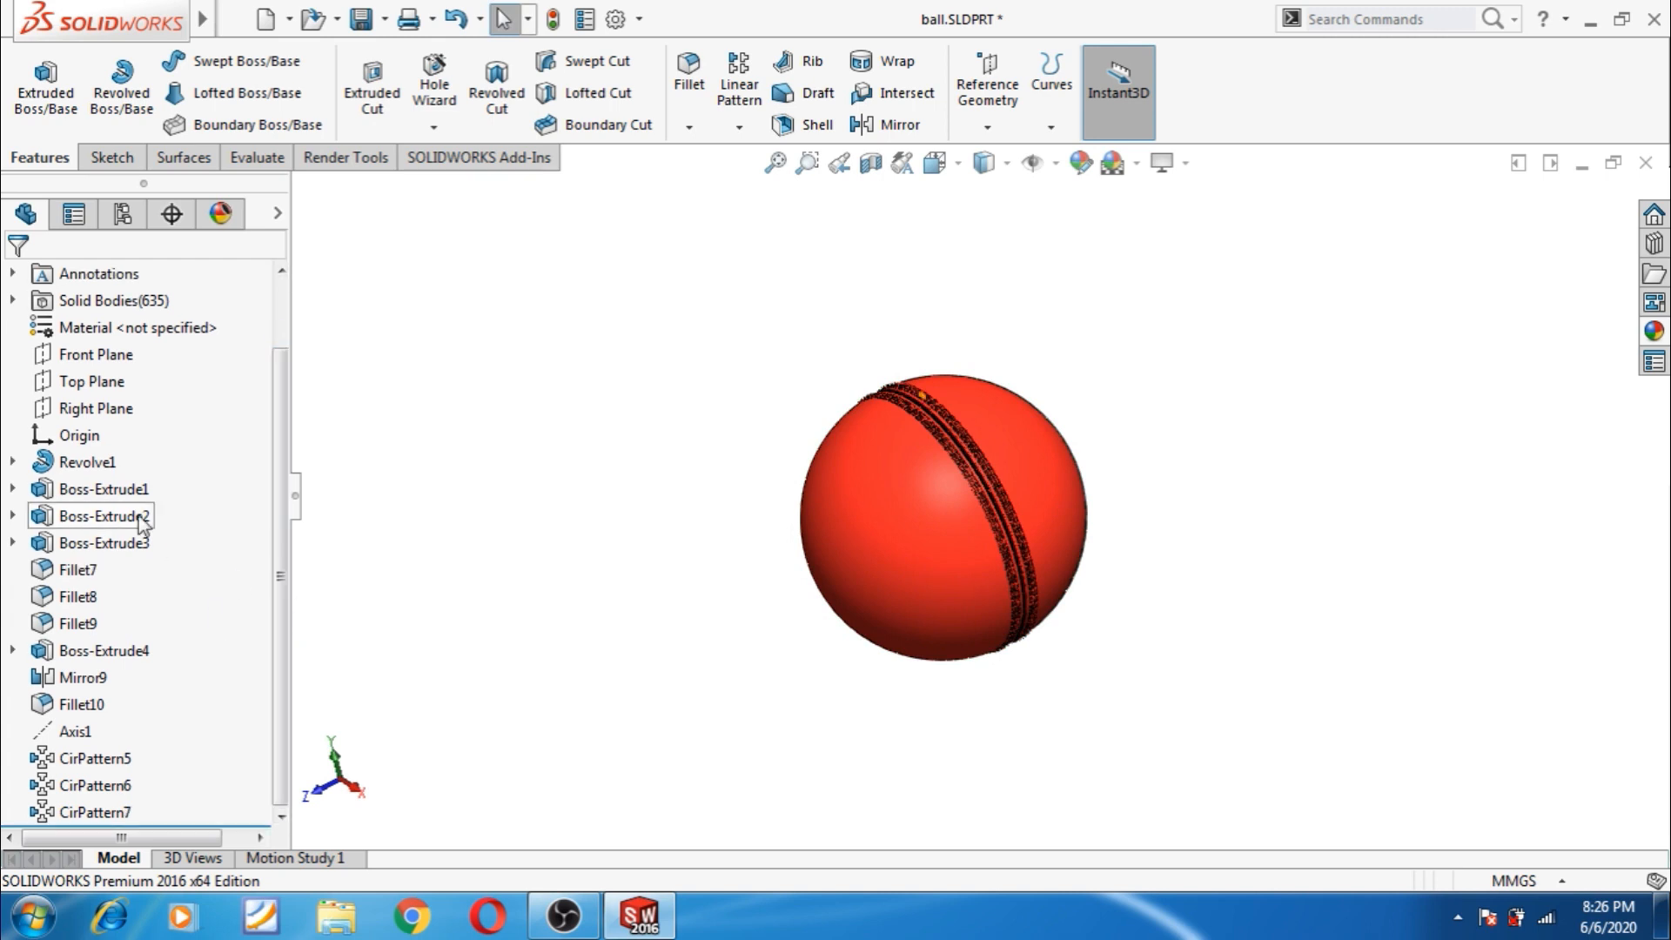
left_click(104, 489)
left_click(113, 516, "ctrl")
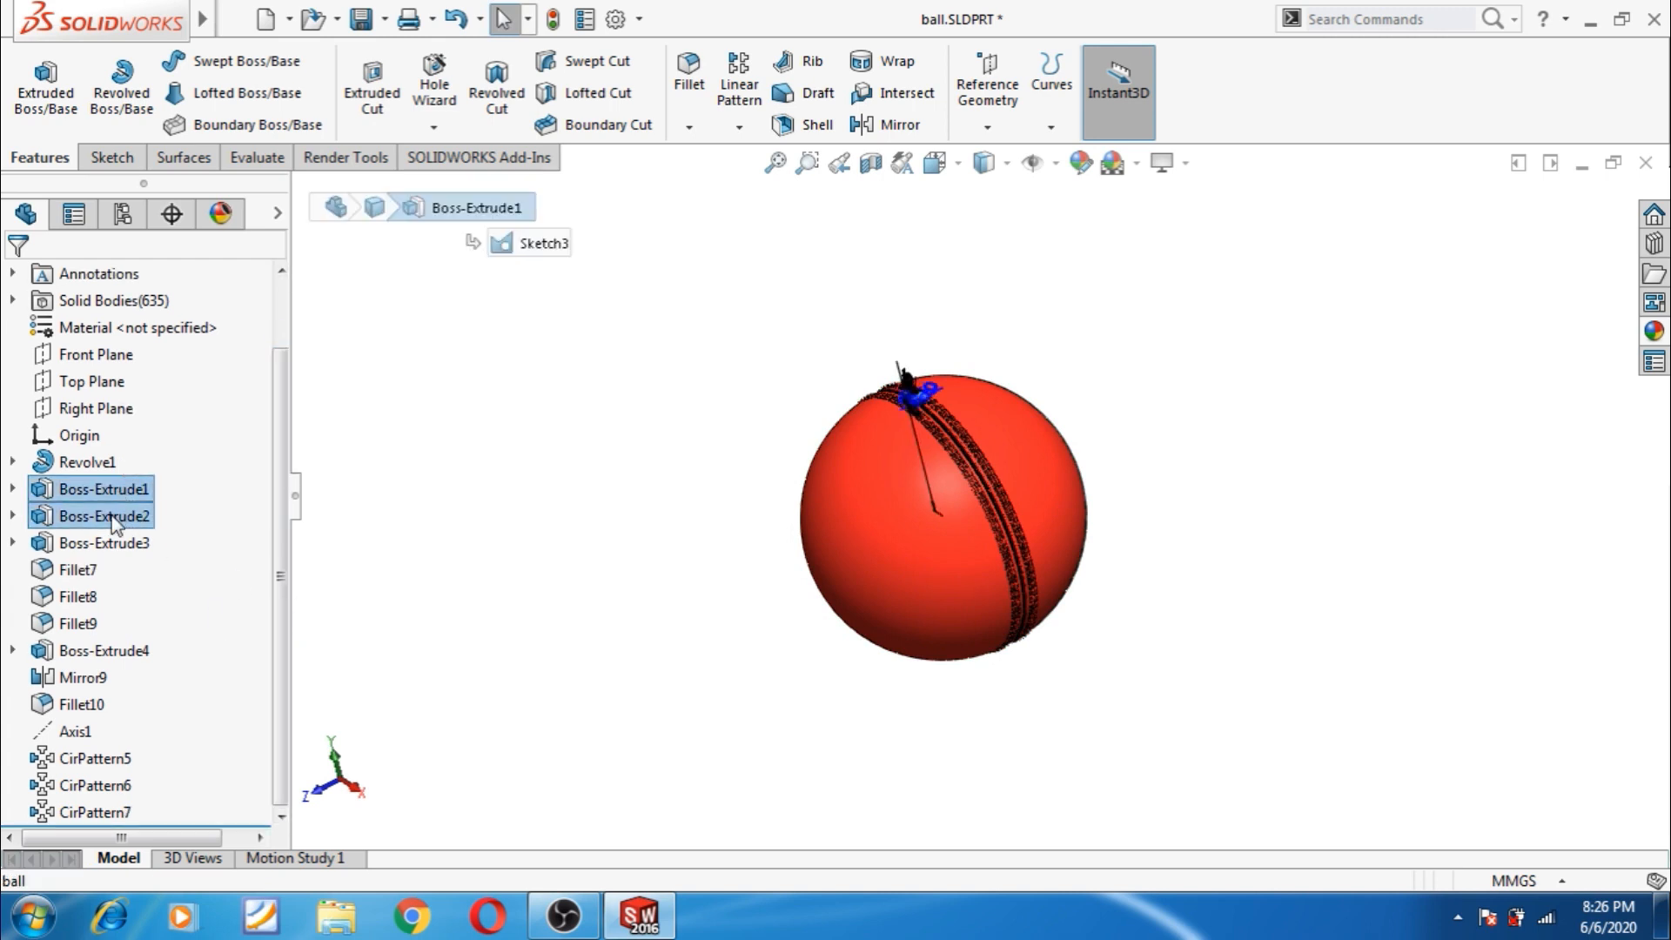
left_click(108, 543, "ctrl")
left_click(85, 571, "ctrl")
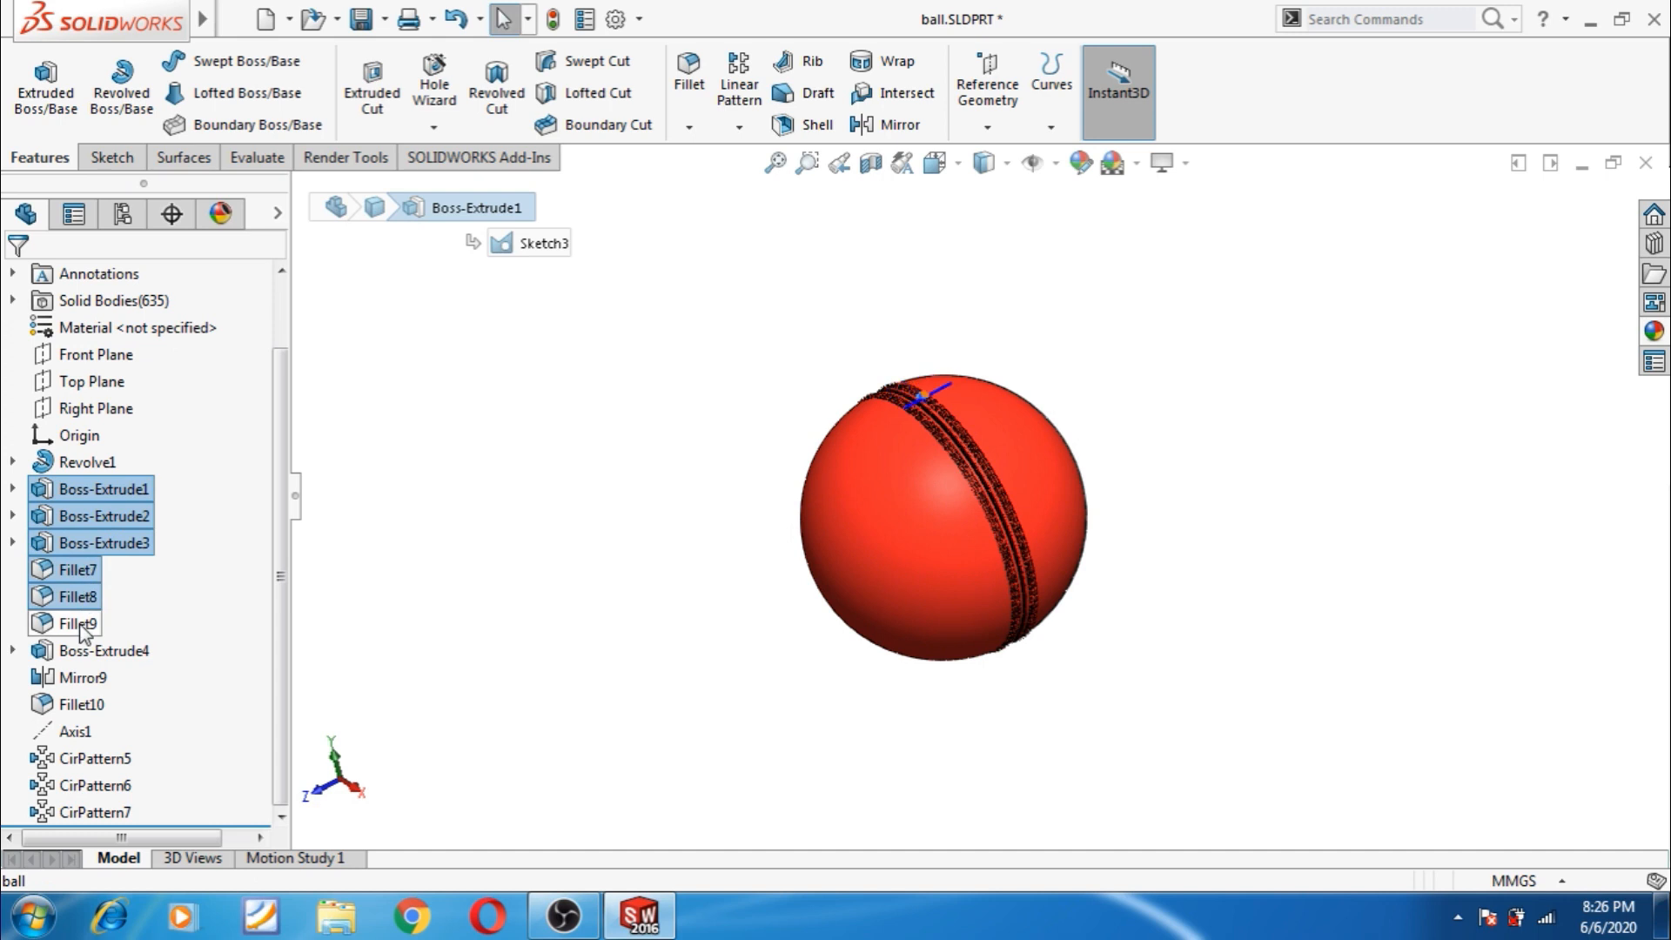
left_click(80, 625, "ctrl")
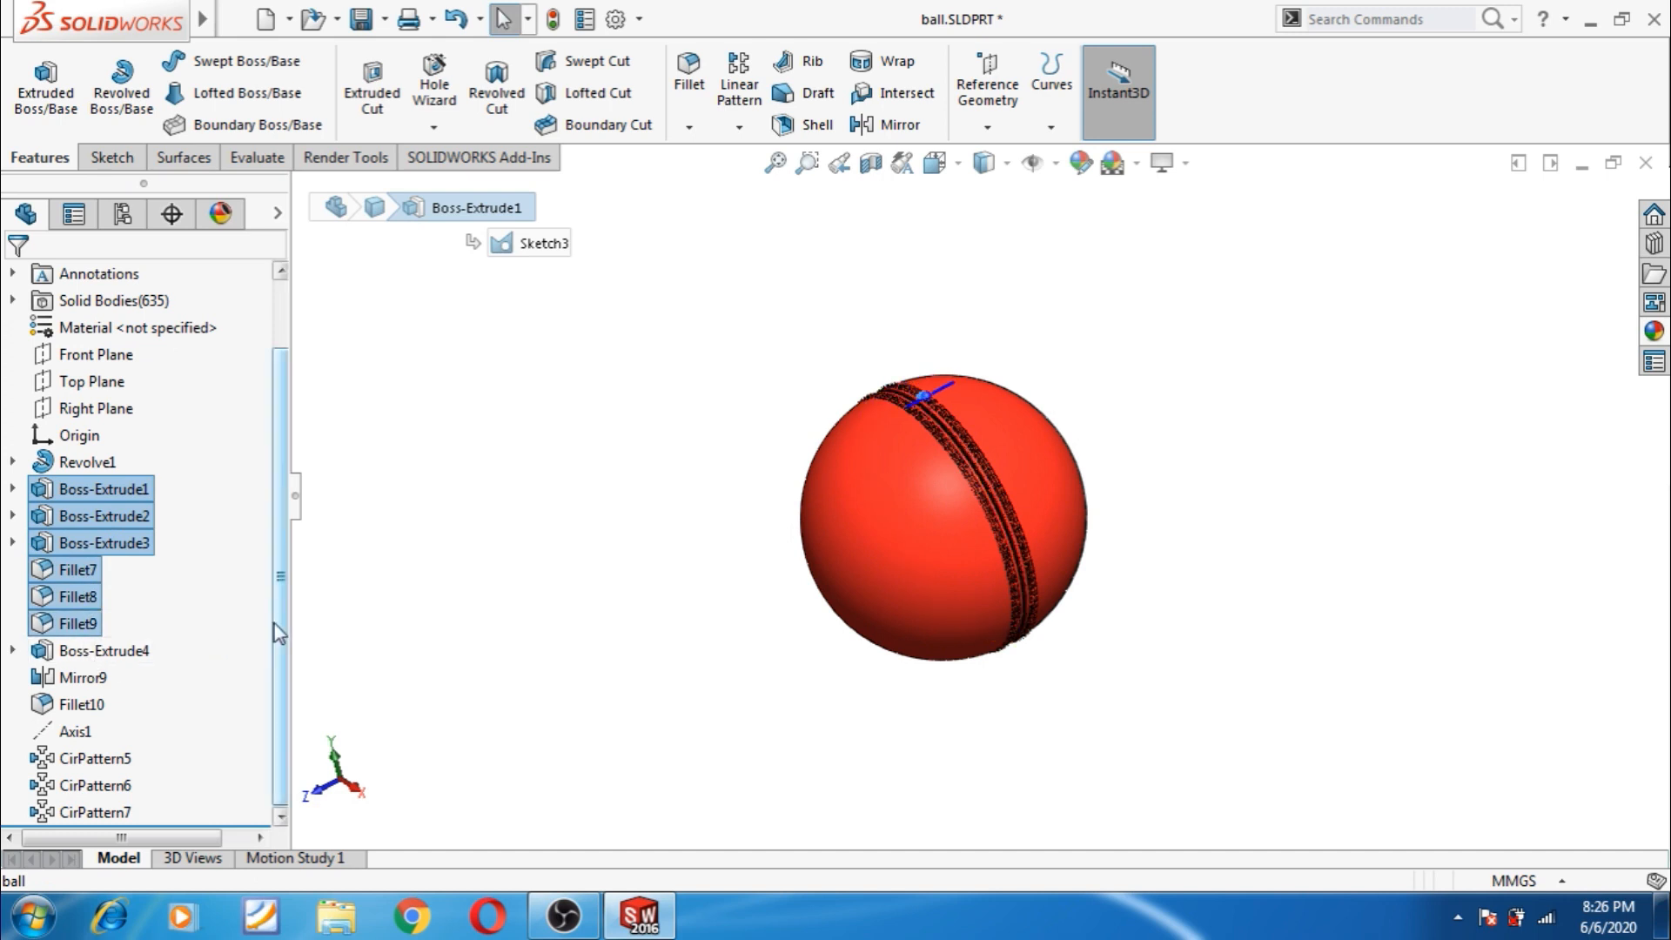
left_click(96, 759, "ctrl")
left_click(97, 795, "ctrl")
left_click(70, 815, "ctrl")
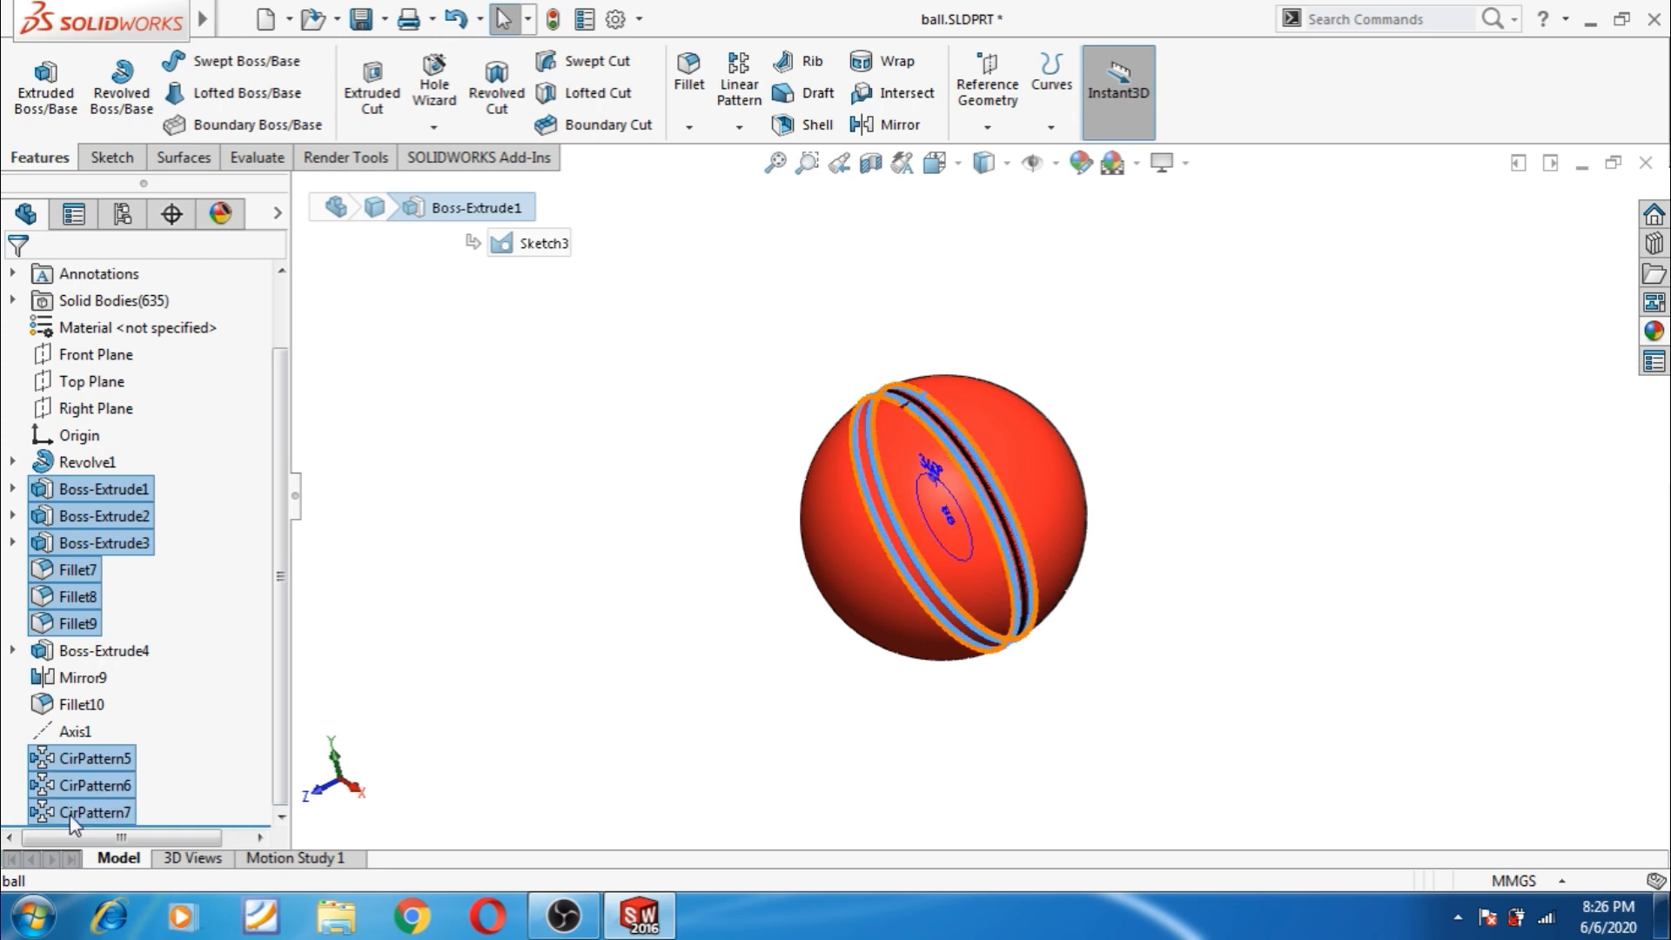
left_click(1653, 333)
scroll(1504, 609, "down", 3)
scroll(1499, 595, "up", 3)
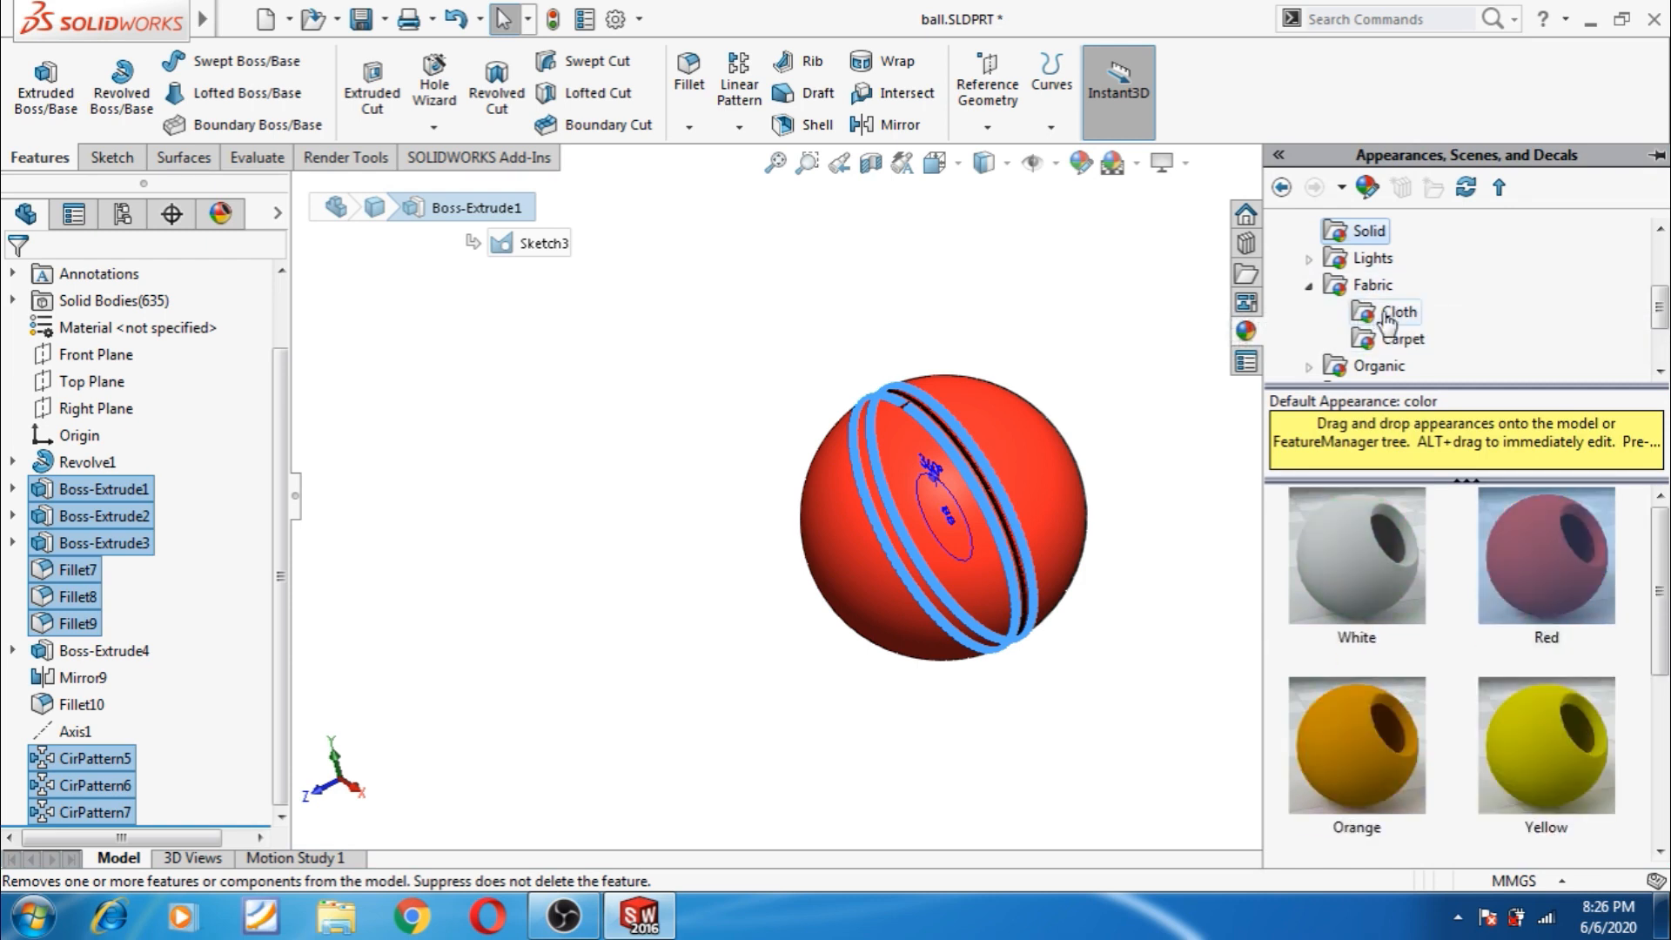
scroll(1375, 296, "up", 3)
left_click(1318, 258)
left_click(1309, 259)
left_click(1416, 258)
scroll(1442, 589, "down", 3)
scroll(1443, 589, "up", 3)
left_click_drag(1397, 560, 1261, 569)
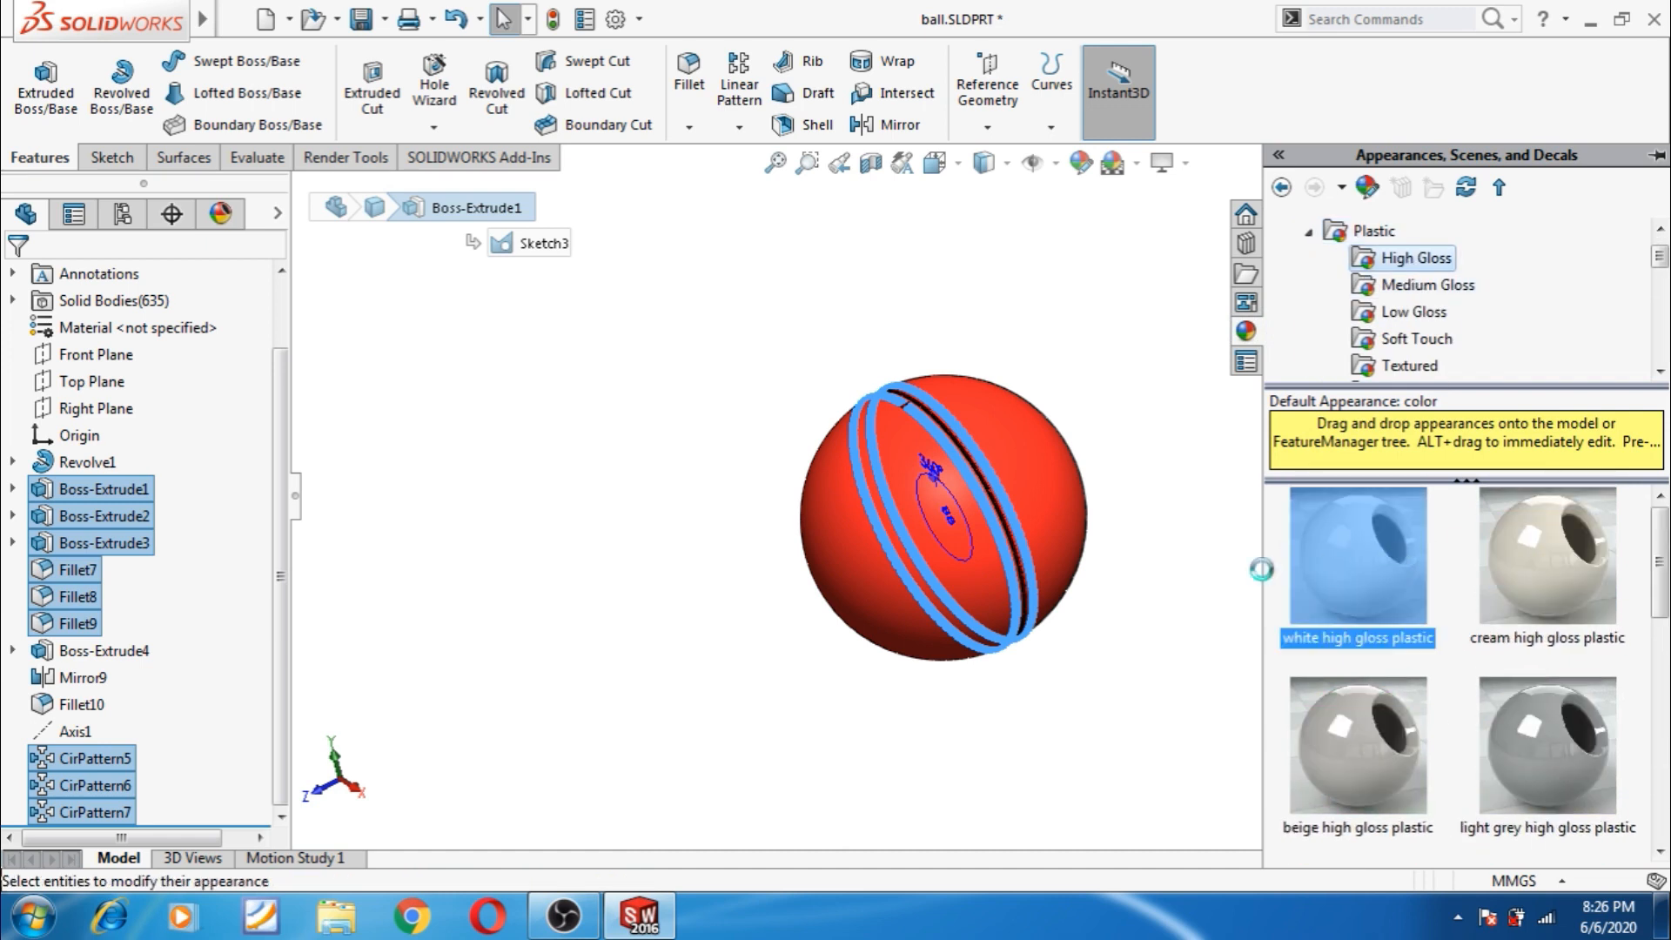
left_click(1147, 576)
scroll(998, 508, "down", 5)
scroll(1004, 498, "down", 3)
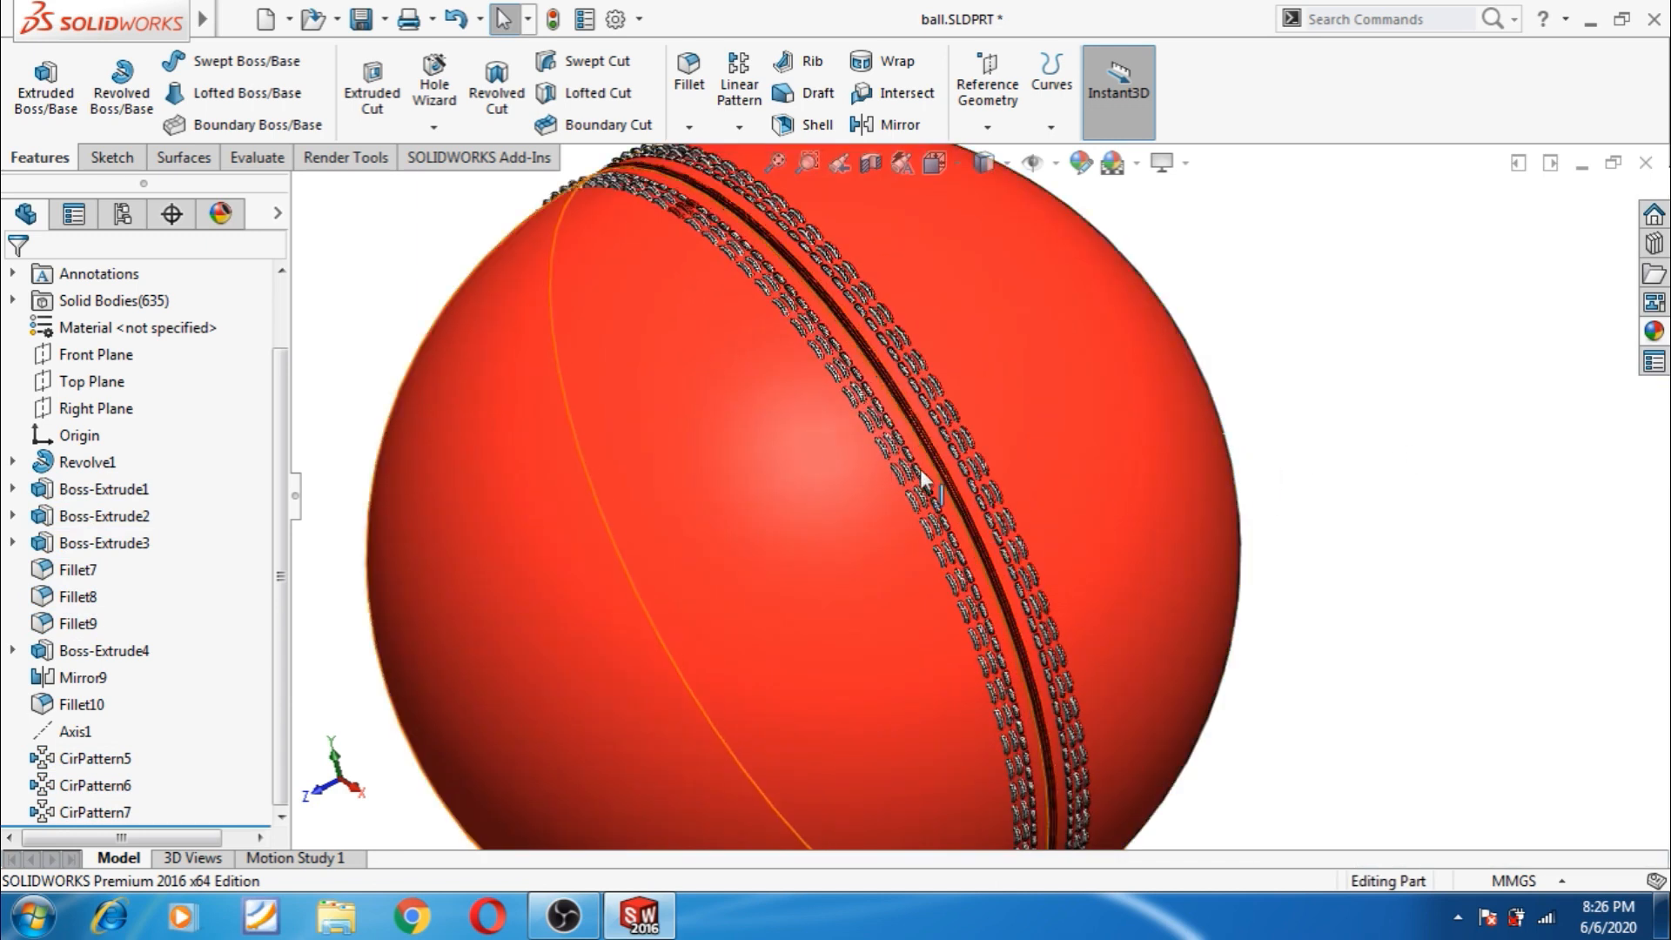
scroll(394, 568, "up", 2)
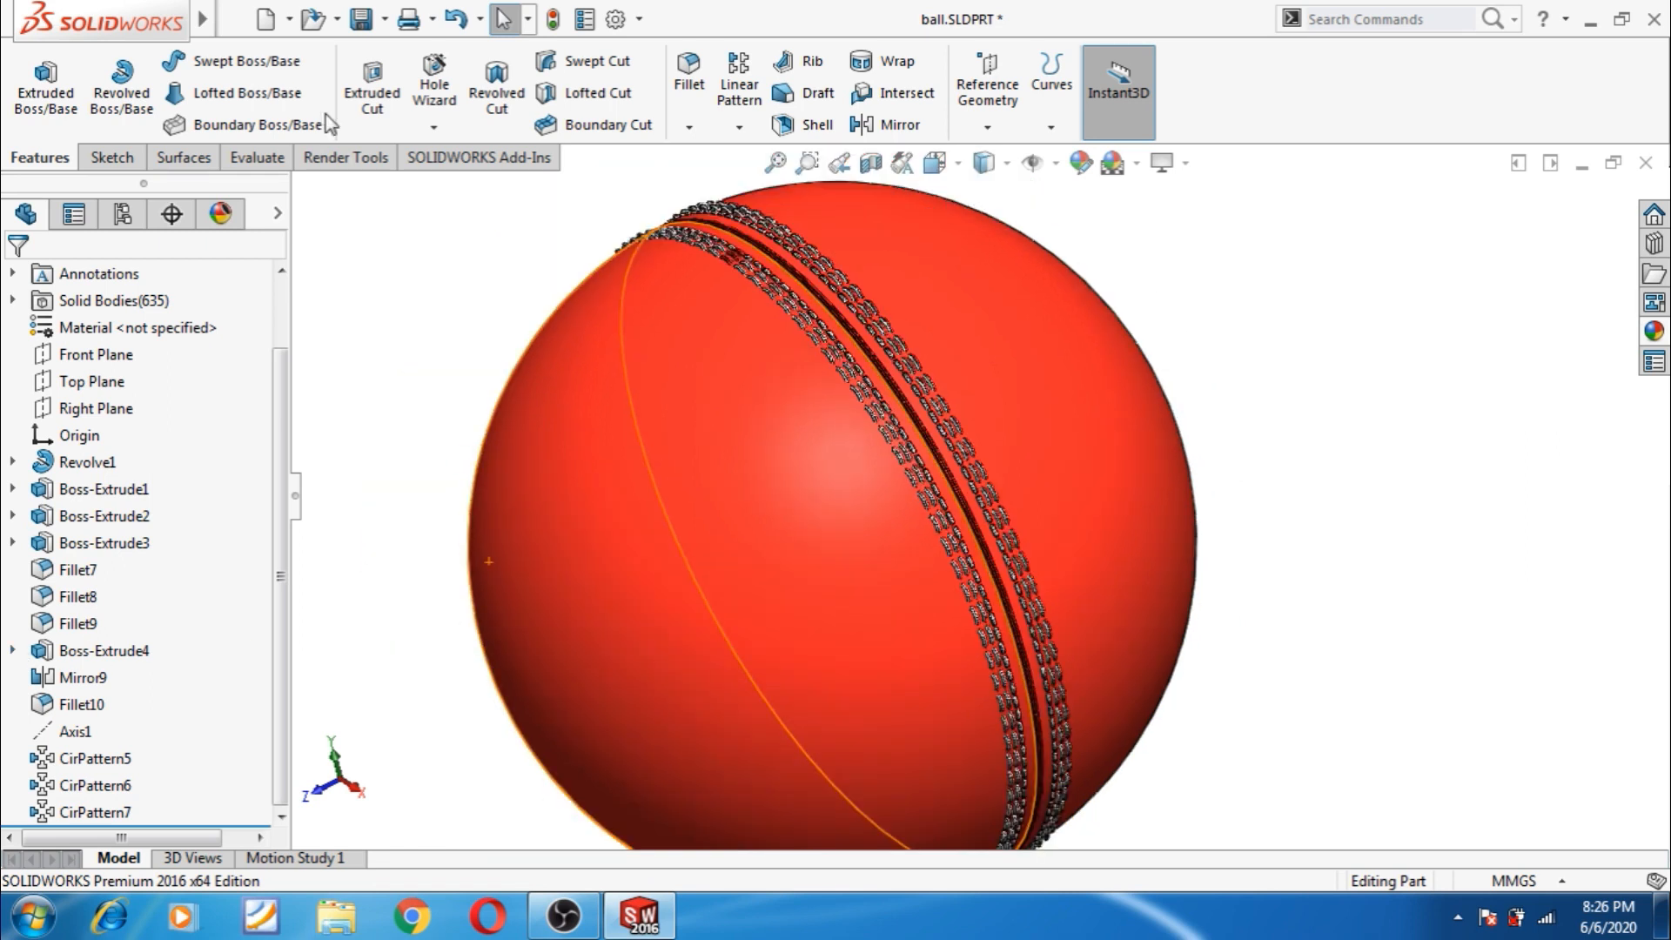